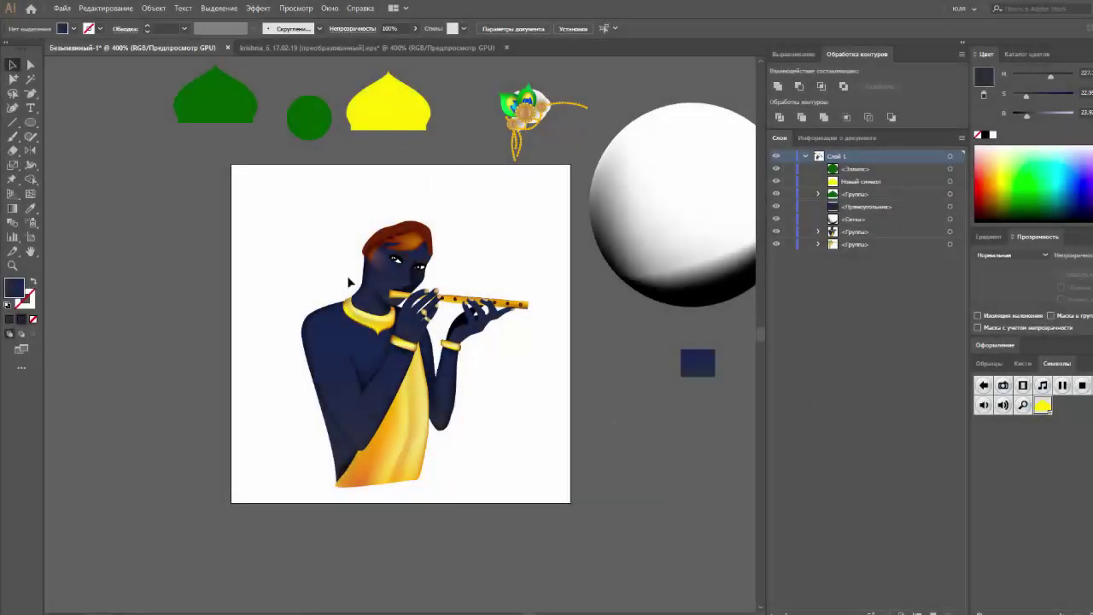
# Step: Enlarge the yellow dome slightly, then unlock all objects
pyautogui.click(393, 104)
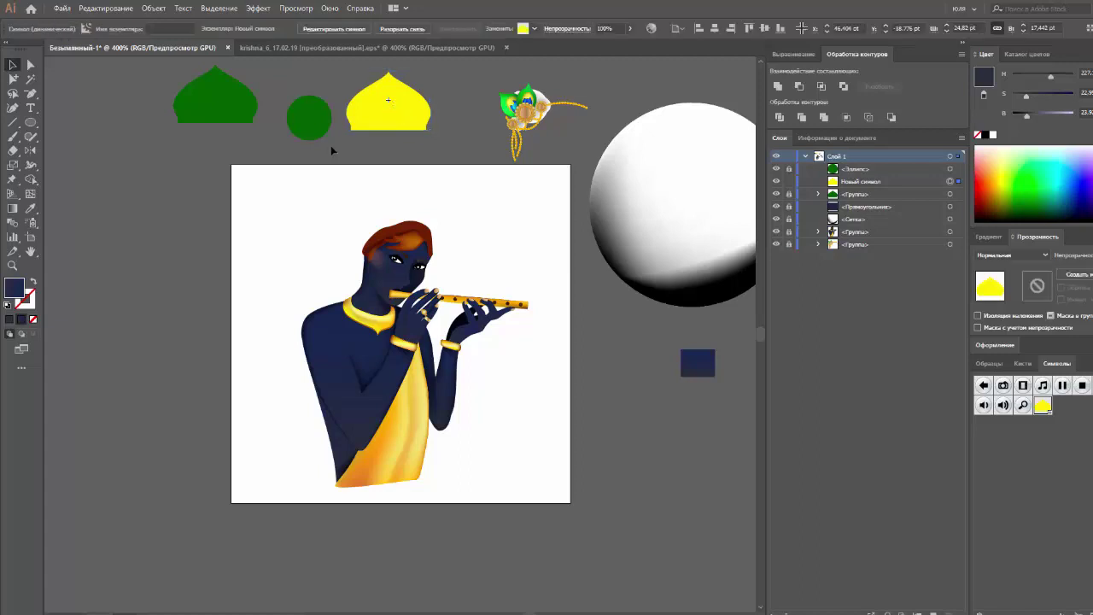
pyautogui.moveTo(388, 129); pyautogui.dragTo(401, 157)
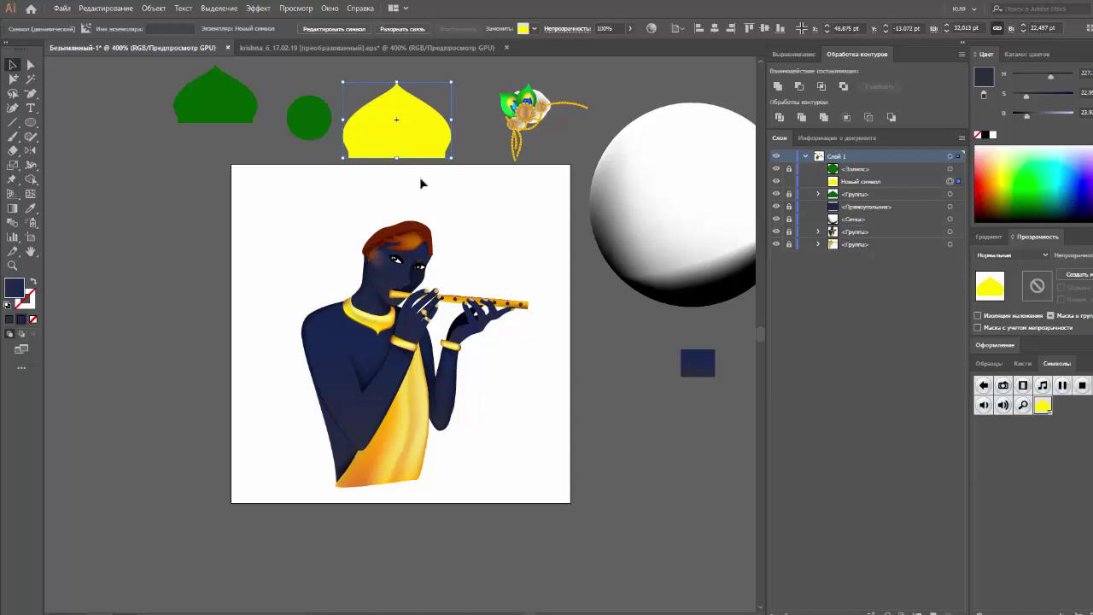
pyautogui.click(238, 149)
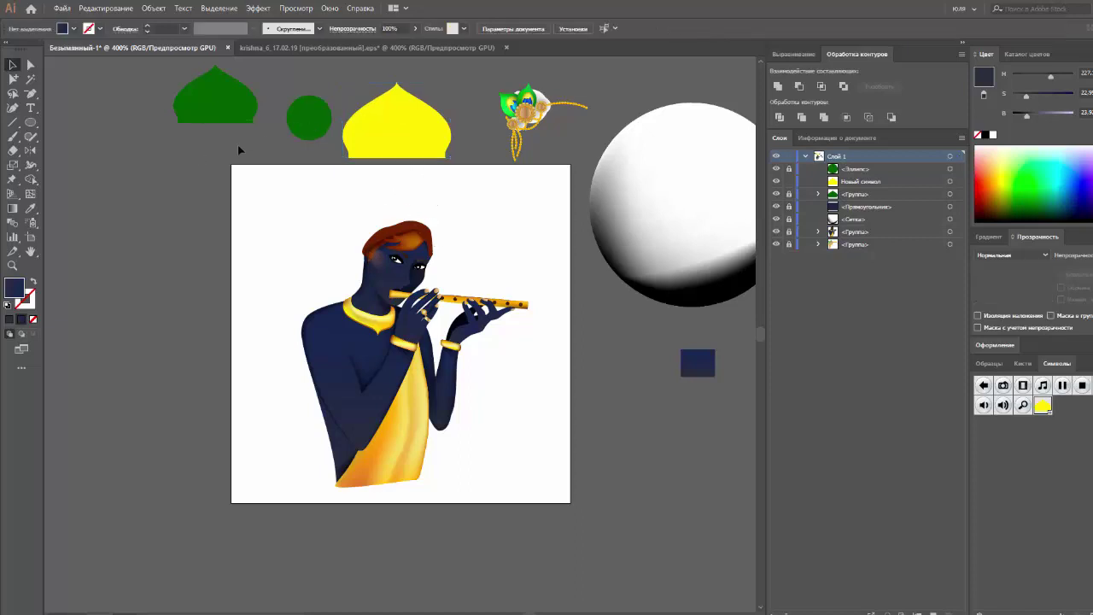
pyautogui.hotkey('ctrl', 'alt', '2')
pyautogui.click(264, 142)
# Step: Enlarge the green circle to 27.208 pt wide over the artboard's top-left corner
pyautogui.moveTo(202, 166); pyautogui.dragTo(203, 167)
pyautogui.click(379, 129)
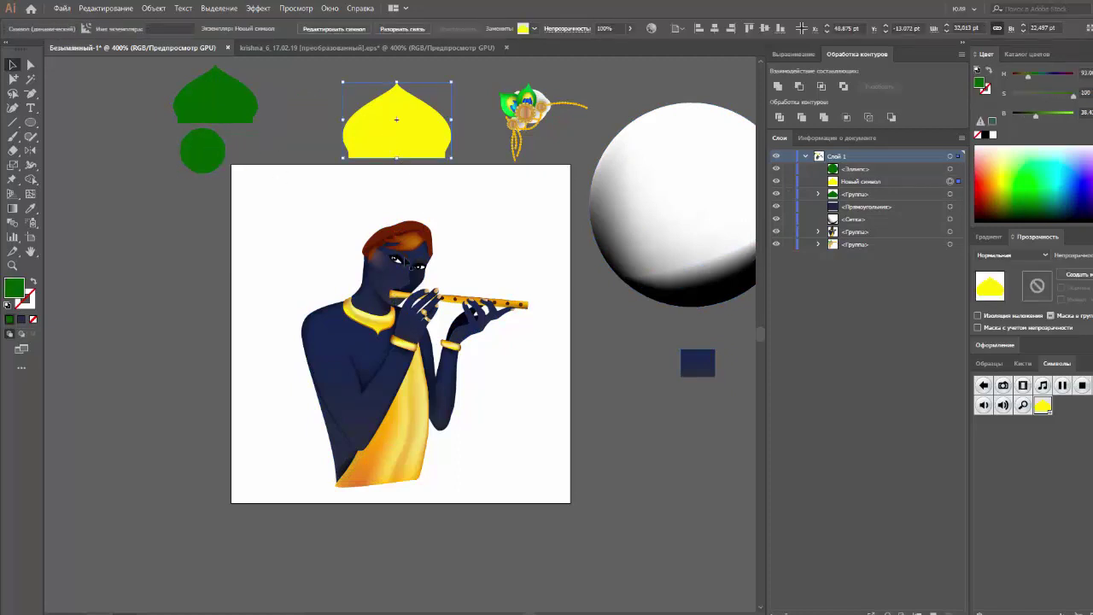
pyautogui.click(207, 165)
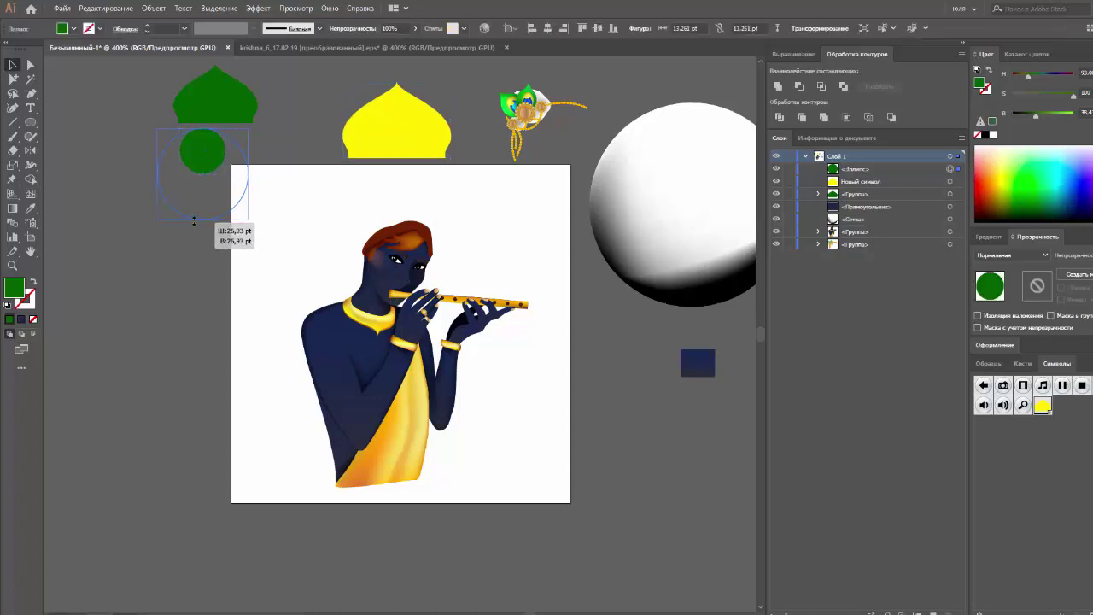
pyautogui.moveTo(224, 172); pyautogui.dragTo(290, 252)
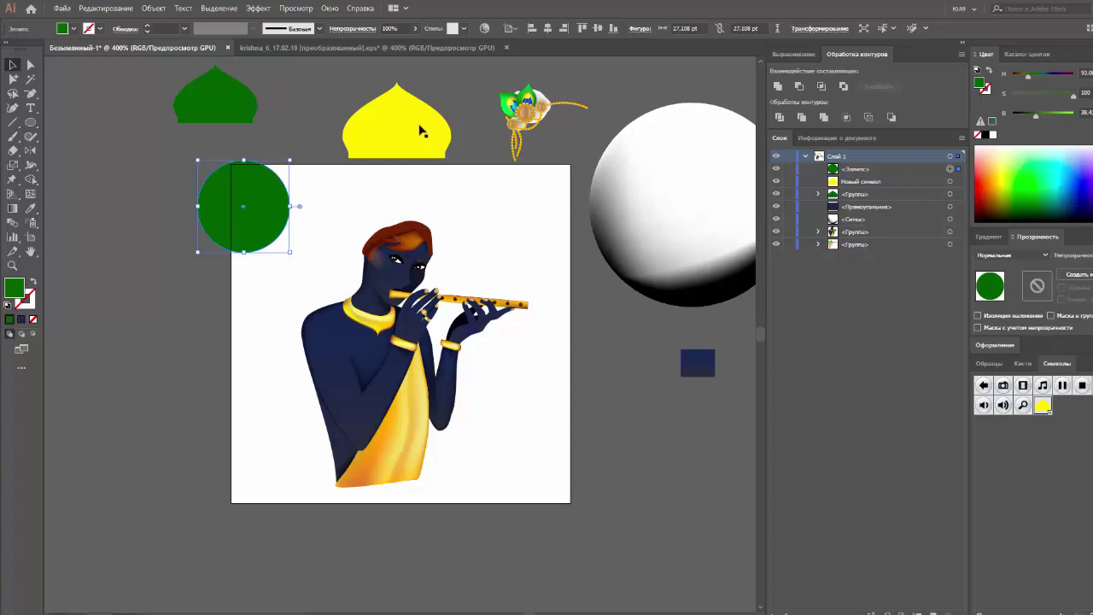
pyautogui.click(417, 133)
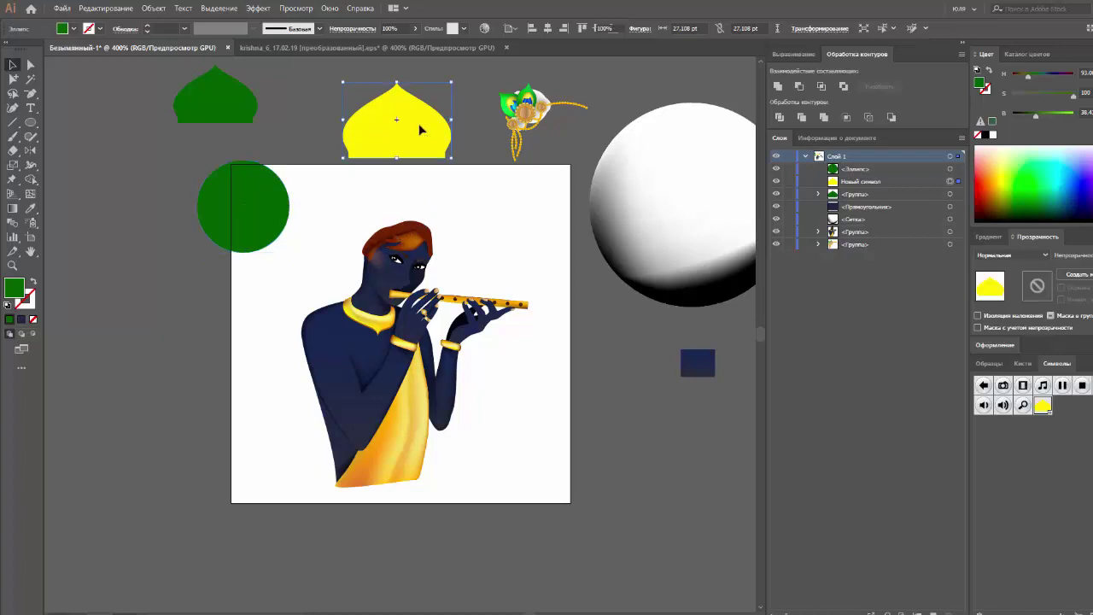
pyautogui.click(325, 106)
pyautogui.click(373, 137)
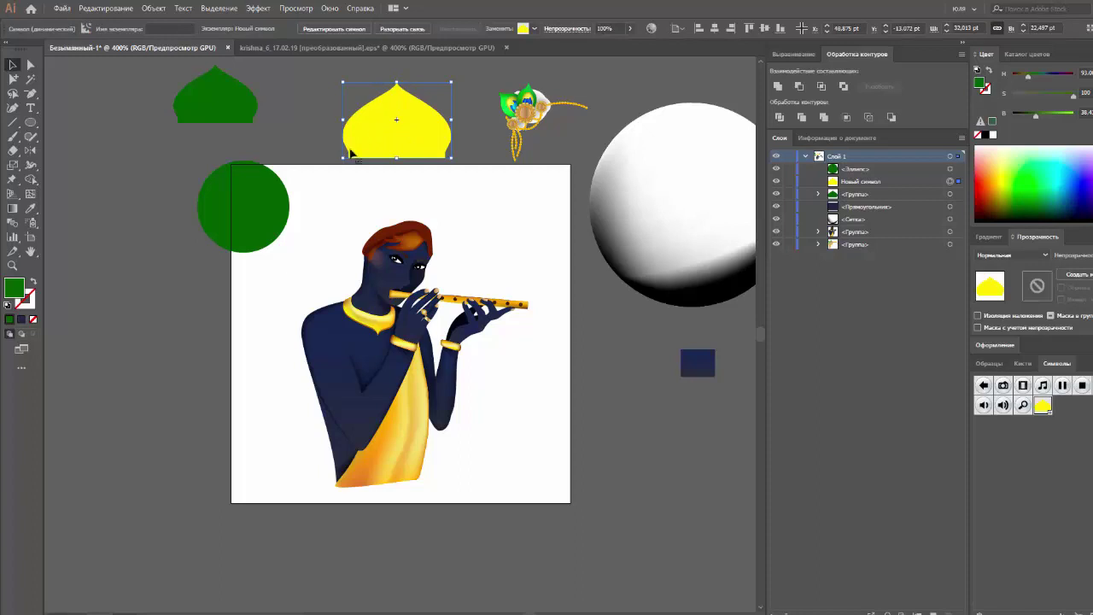
# Step: Ungroup the green dome, shift its right half apart and pull its bottom strip down
pyautogui.click(224, 116)
pyautogui.click(224, 115)
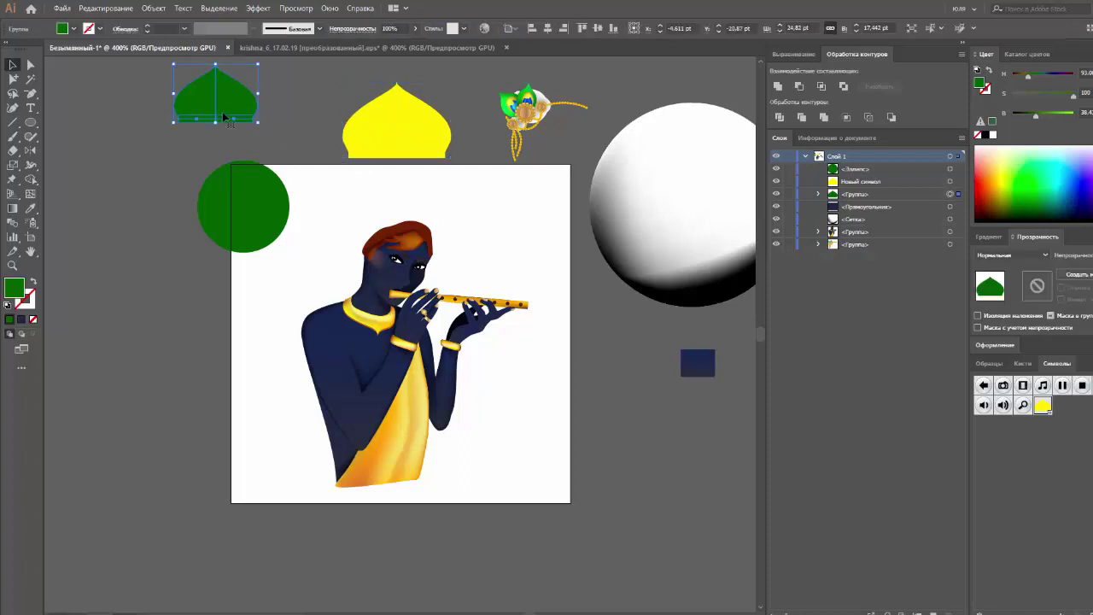
pyautogui.moveTo(161, 72); pyautogui.dragTo(165, 114)
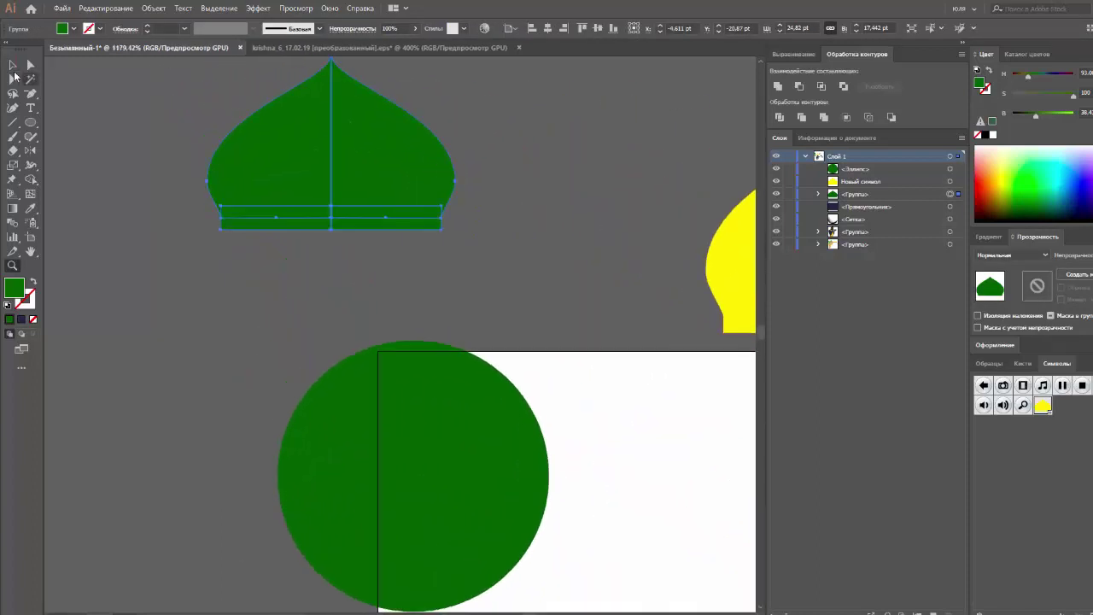
pyautogui.moveTo(334, 159); pyautogui.dragTo(330, 180)
pyautogui.hotkey('ctrl', 'shift', 'g')
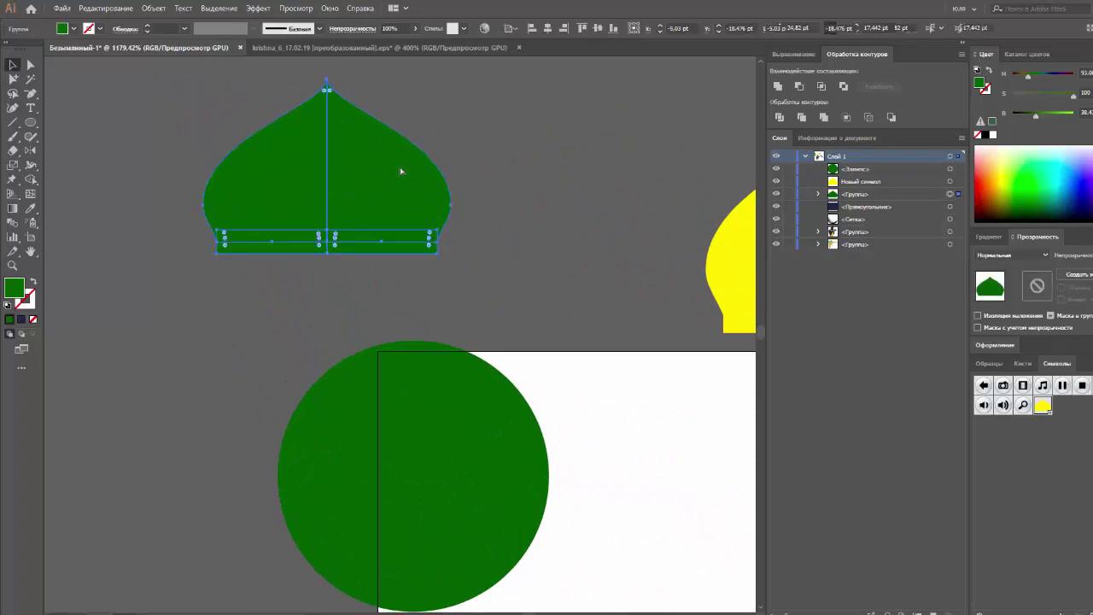
pyautogui.click(410, 215)
pyautogui.moveTo(410, 214); pyautogui.dragTo(447, 214)
pyautogui.click(500, 287)
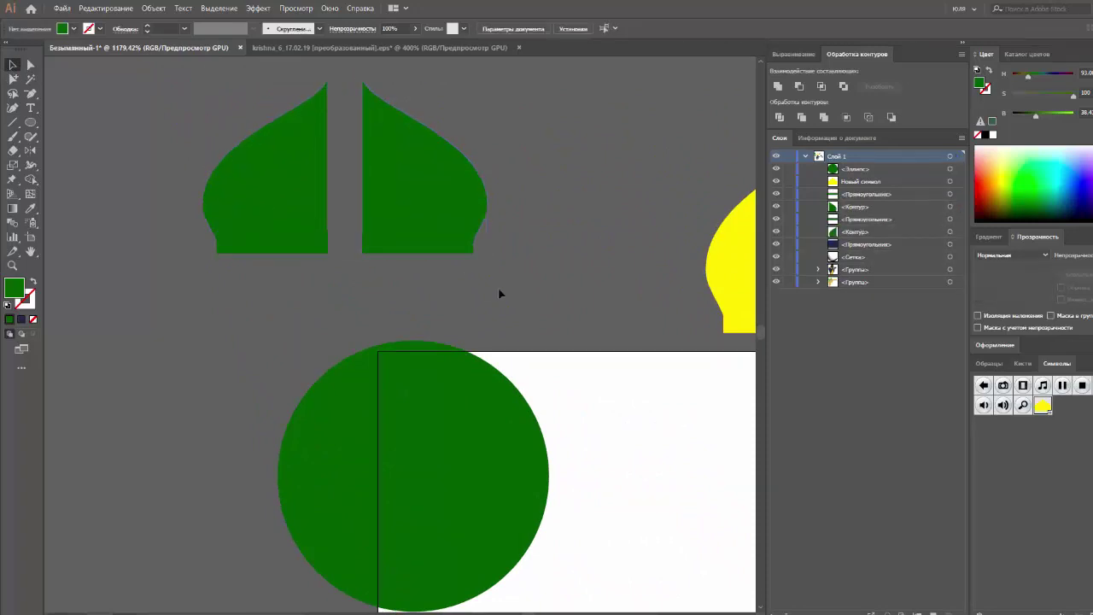
pyautogui.moveTo(430, 250); pyautogui.dragTo(430, 269)
pyautogui.click(444, 288)
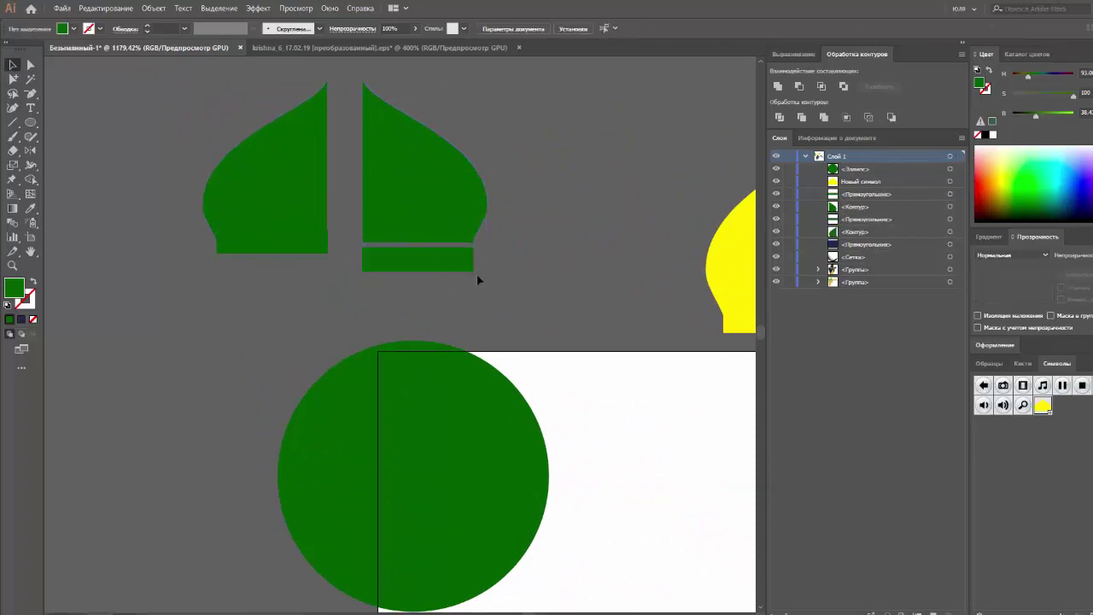
# Step: Move the yellow dome to the upper right and the green circle above the artboard
pyautogui.hotkey('ctrl', '0')
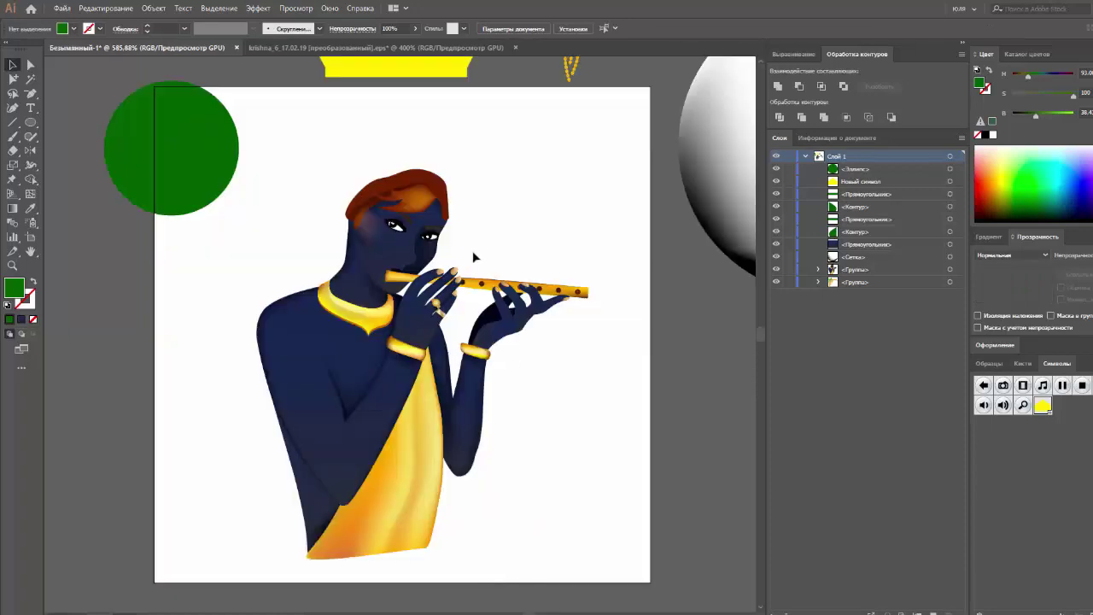
pyautogui.scroll(3, 457, 175)
pyautogui.scroll(2, 439, 194)
pyautogui.click(439, 195)
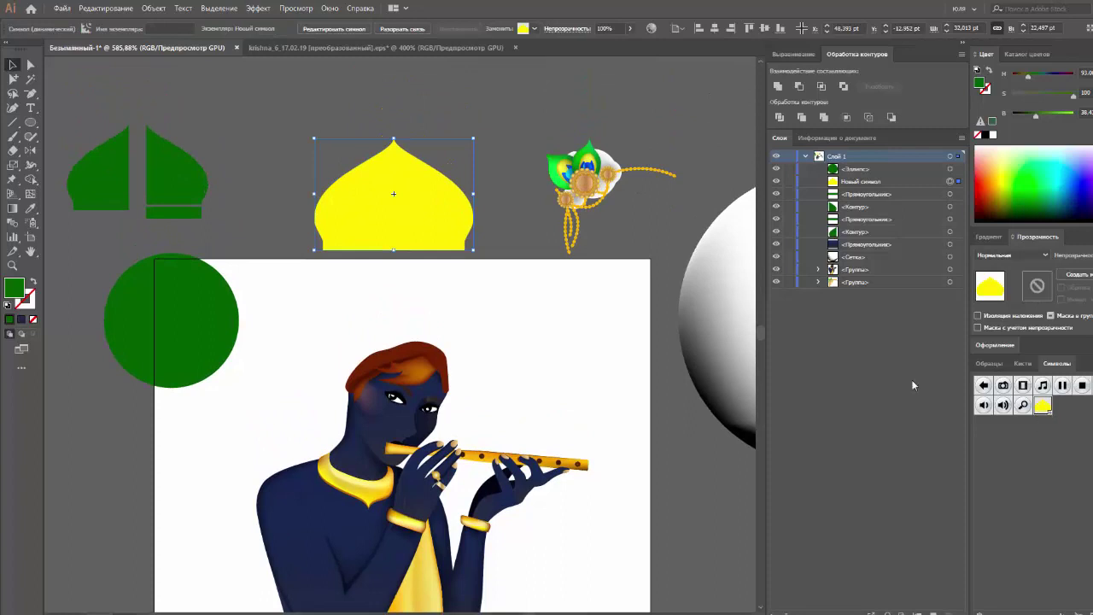
pyautogui.moveTo(441, 236); pyautogui.dragTo(726, 125)
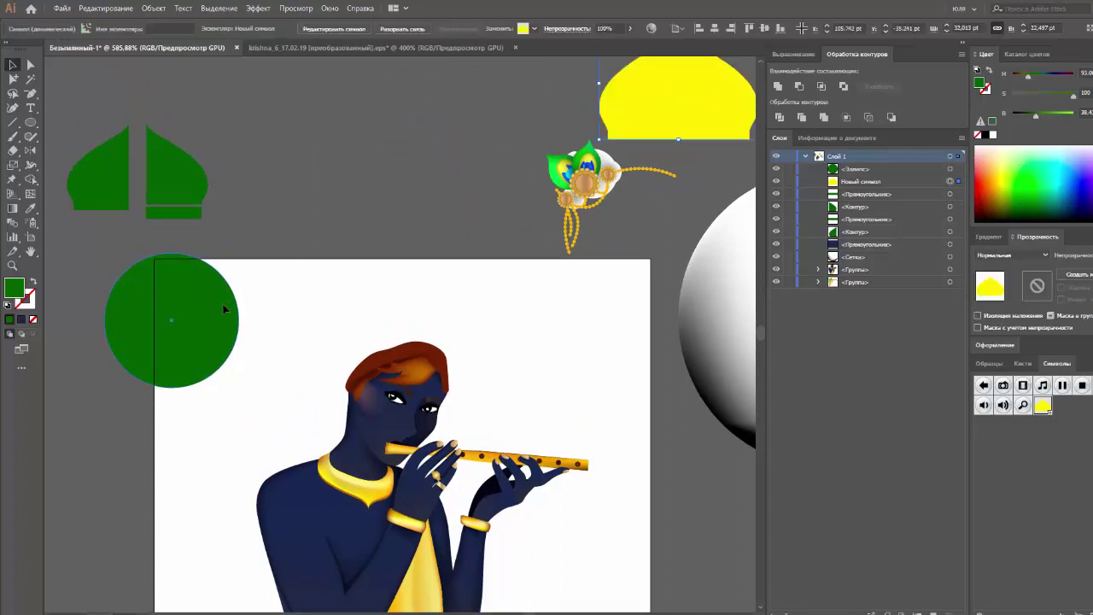
pyautogui.moveTo(412, 196); pyautogui.dragTo(423, 203)
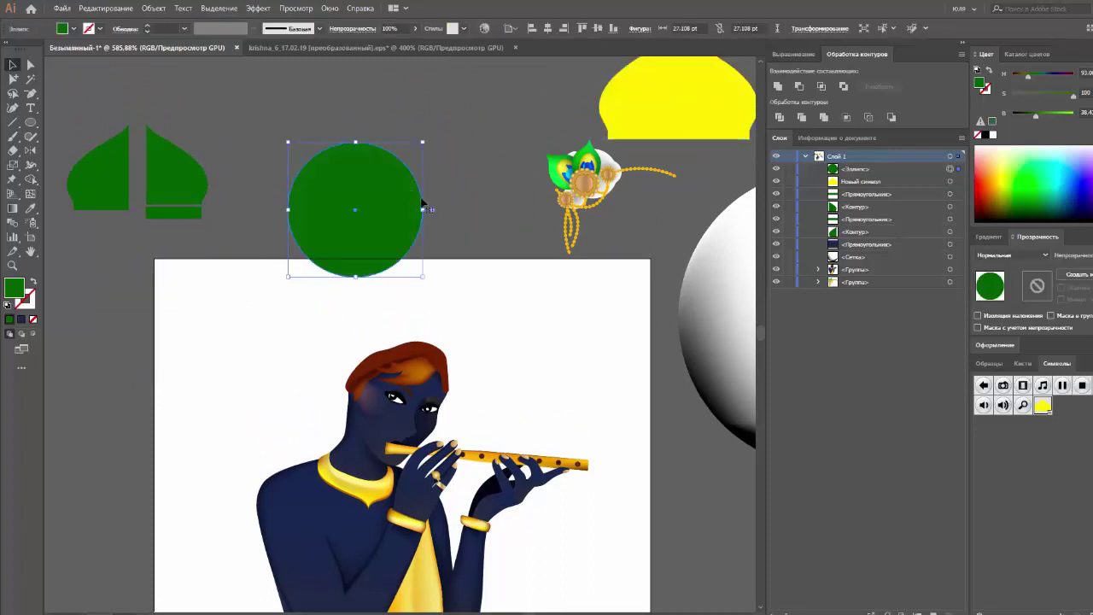
# Step: Preview a 3D Extrude & Bevel on the green circle at Off-Axis Top position, then bring up Map Art
pyautogui.click(251, 9)
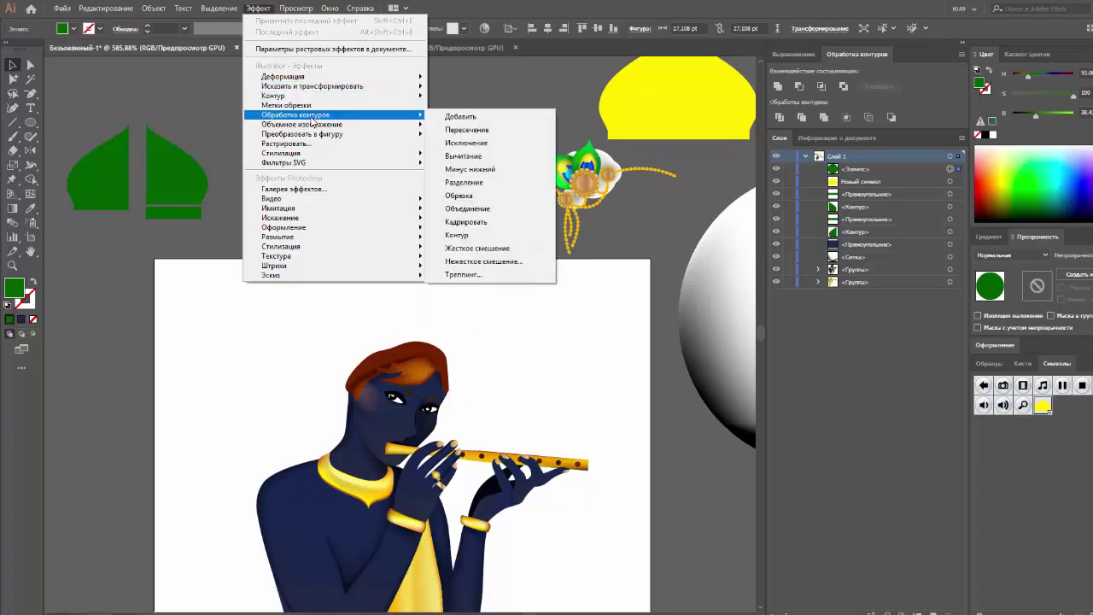
pyautogui.moveTo(301, 125)
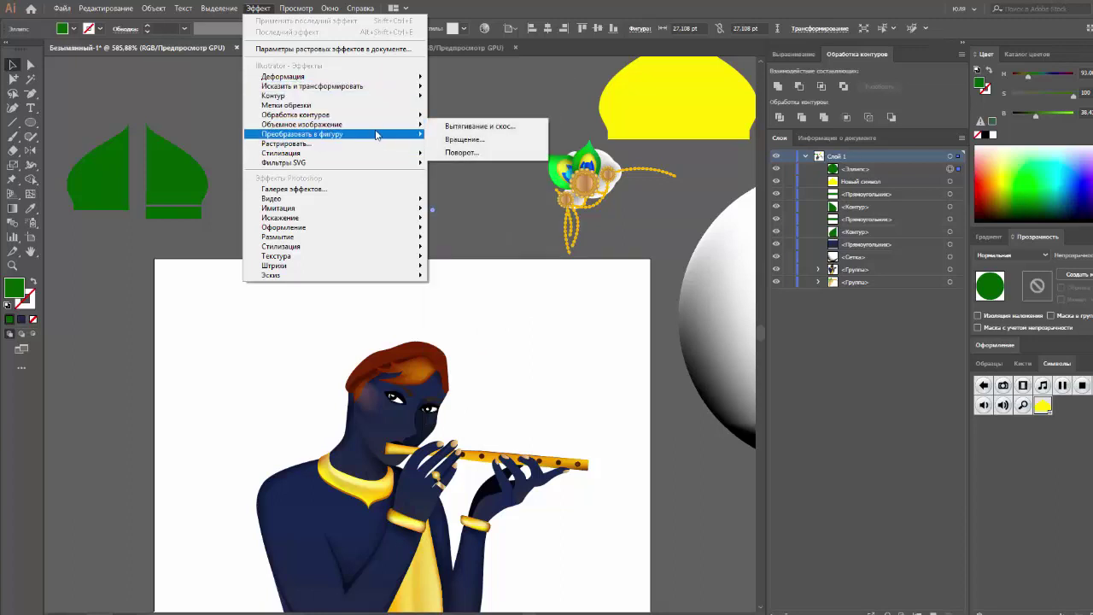
pyautogui.click(490, 131)
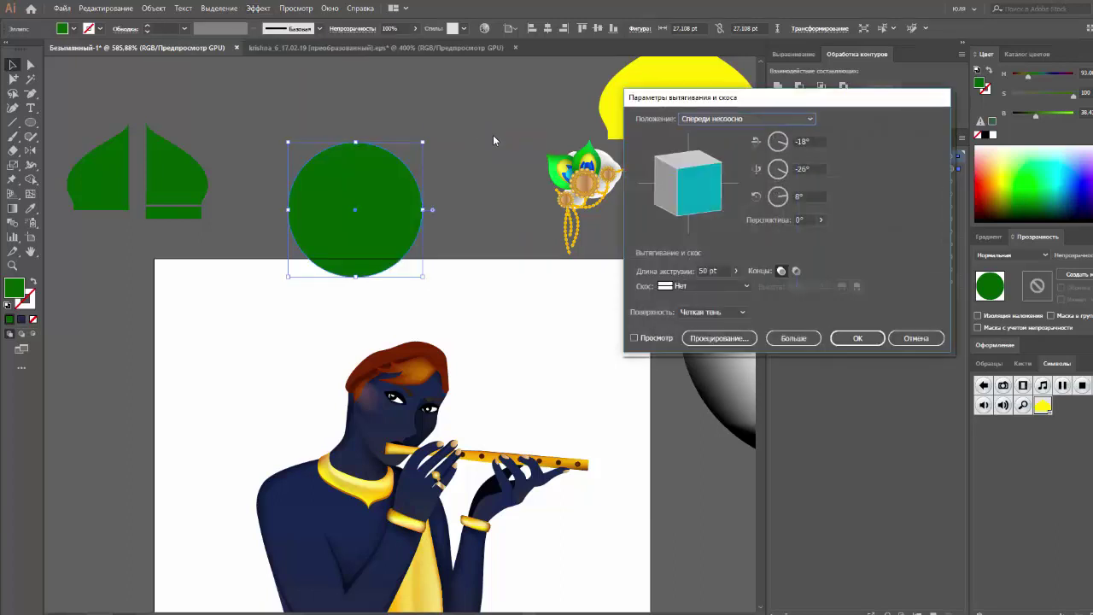
pyautogui.click(649, 339)
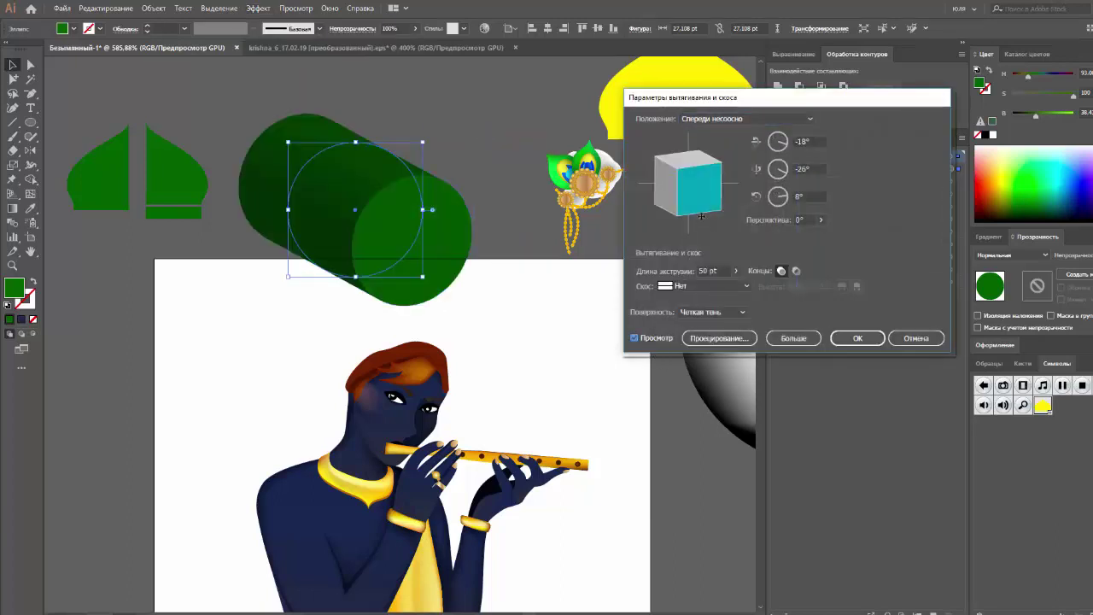
pyautogui.click(769, 119)
pyautogui.click(710, 259)
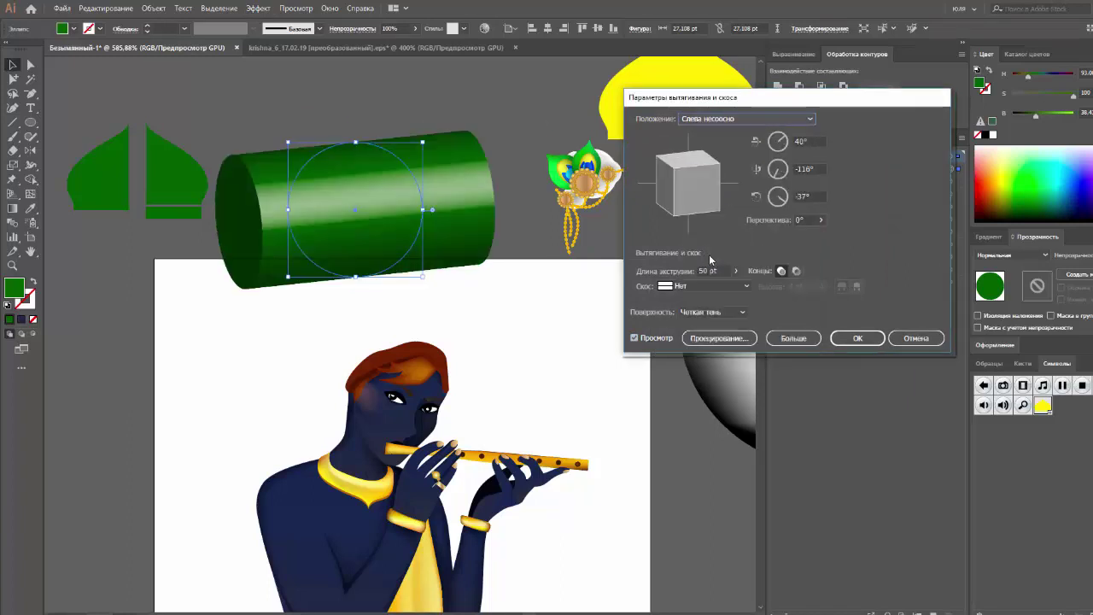
pyautogui.click(747, 119)
pyautogui.click(715, 231)
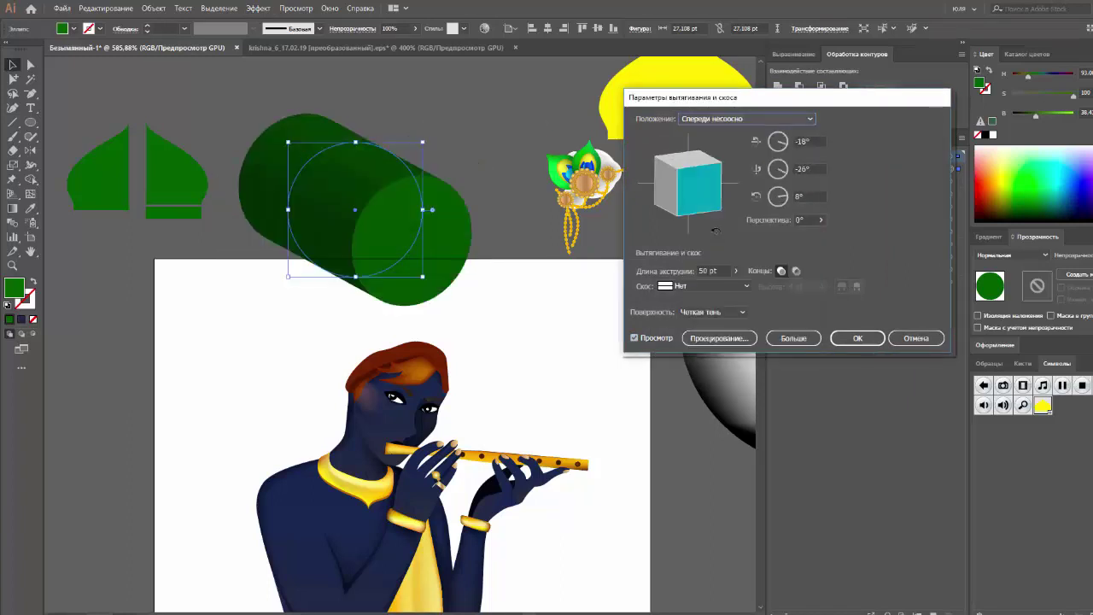
pyautogui.click(714, 121)
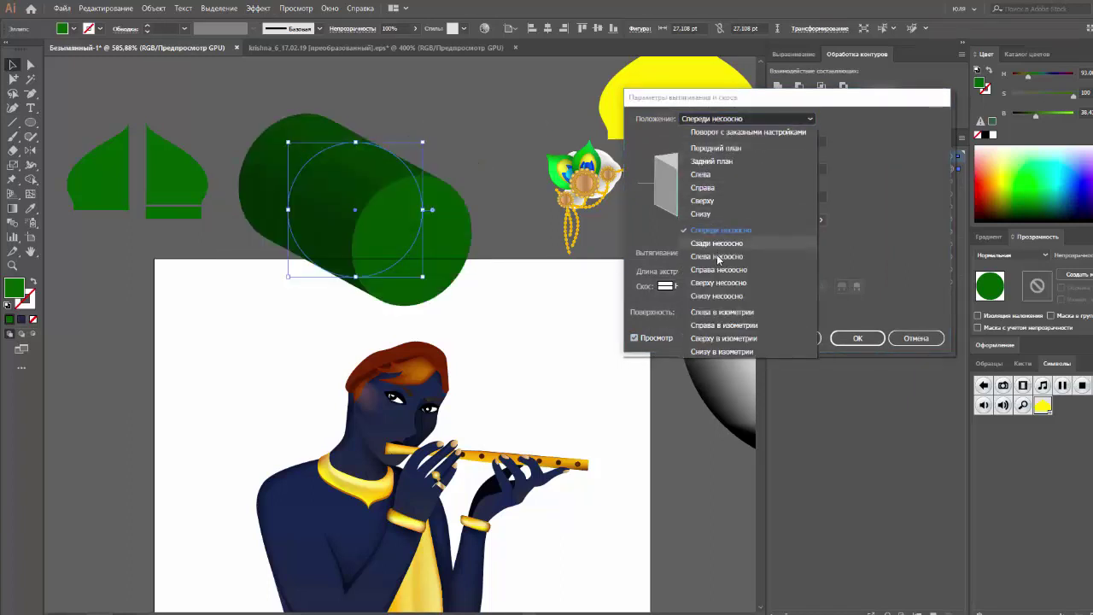
pyautogui.click(717, 283)
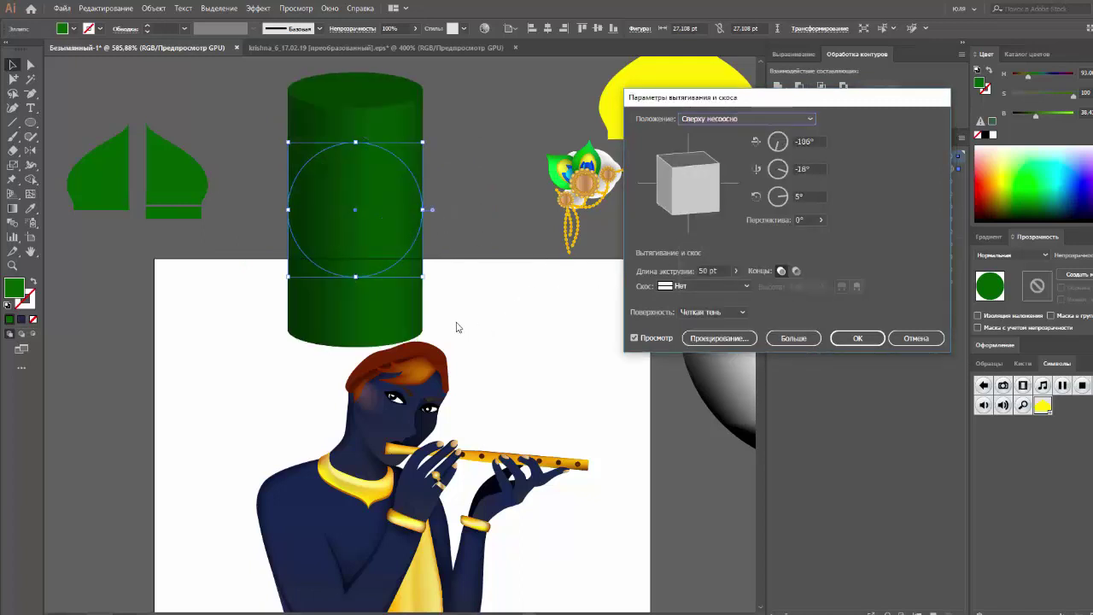
pyautogui.click(719, 338)
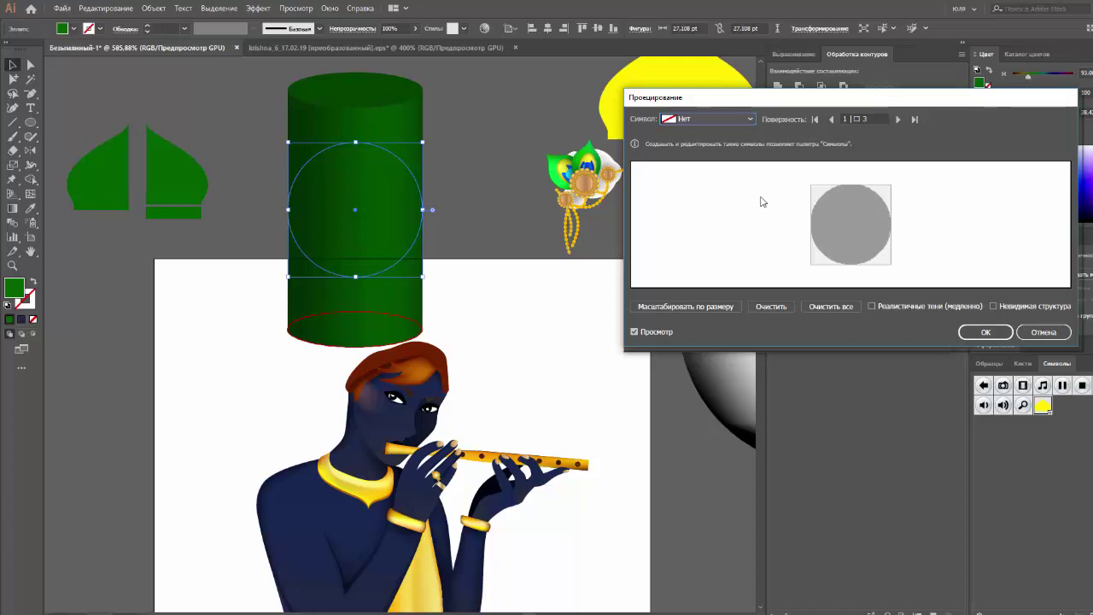
# Step: Map the yellow 'Новый символ' symbol onto cylinder surface 3 of 3 and position it
pyautogui.click(897, 119)
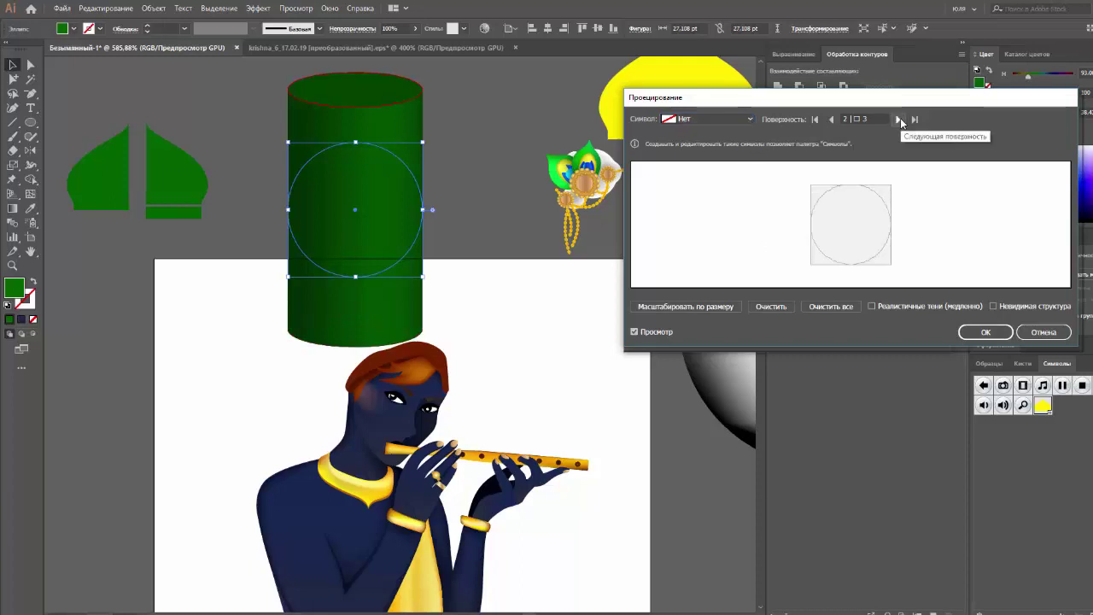
pyautogui.click(897, 119)
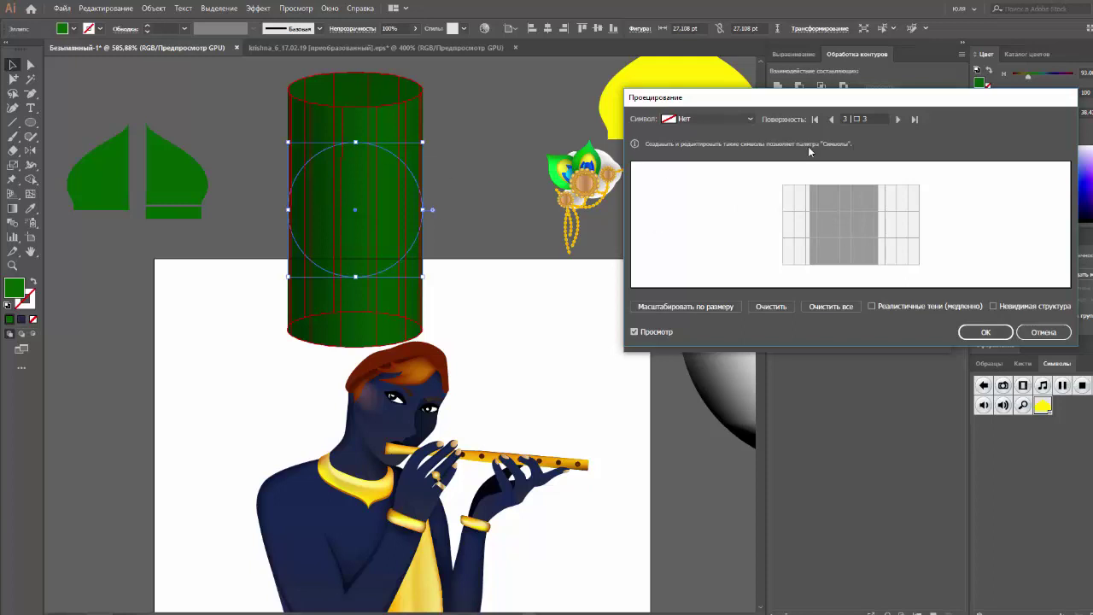
pyautogui.click(897, 119)
pyautogui.click(832, 120)
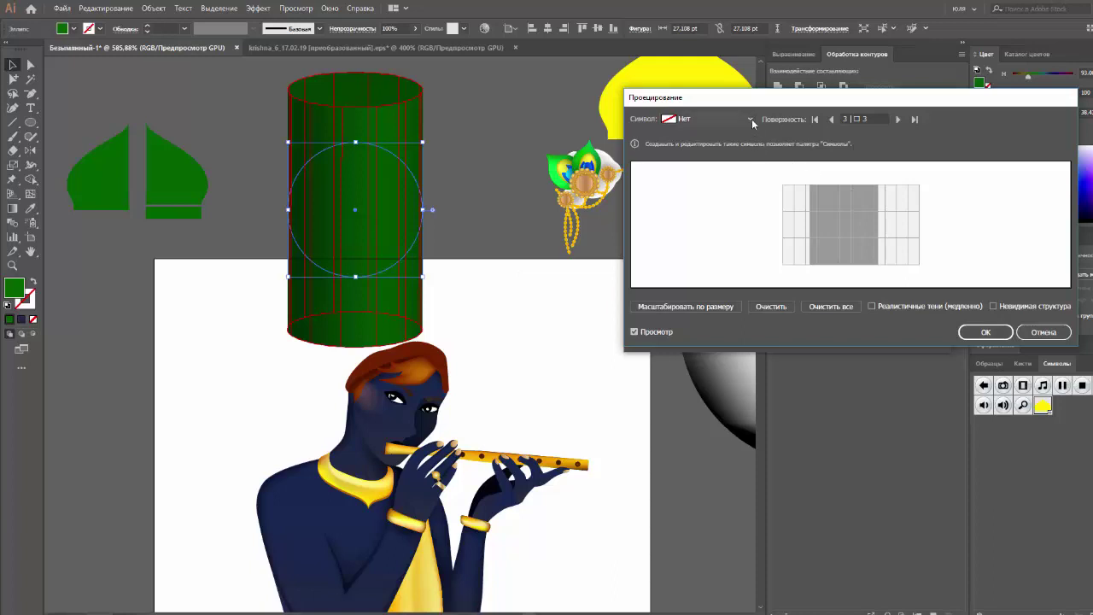
pyautogui.click(750, 119)
pyautogui.click(699, 278)
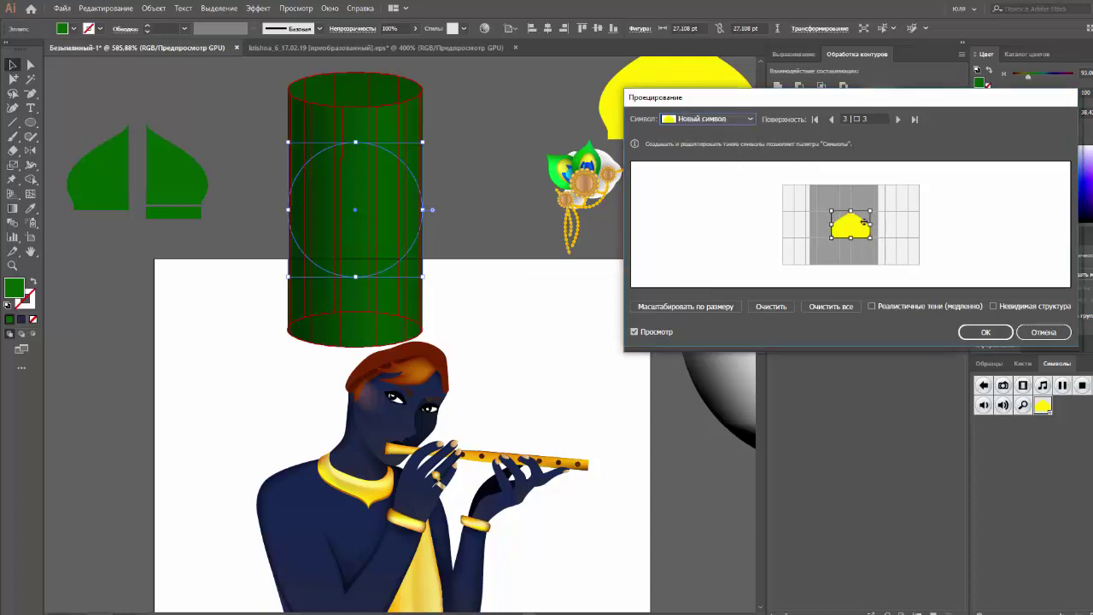
pyautogui.moveTo(854, 226)
pyautogui.mouseDown()
pyautogui.moveTo(909, 222)
pyautogui.moveTo(781, 228)
pyautogui.mouseUp()
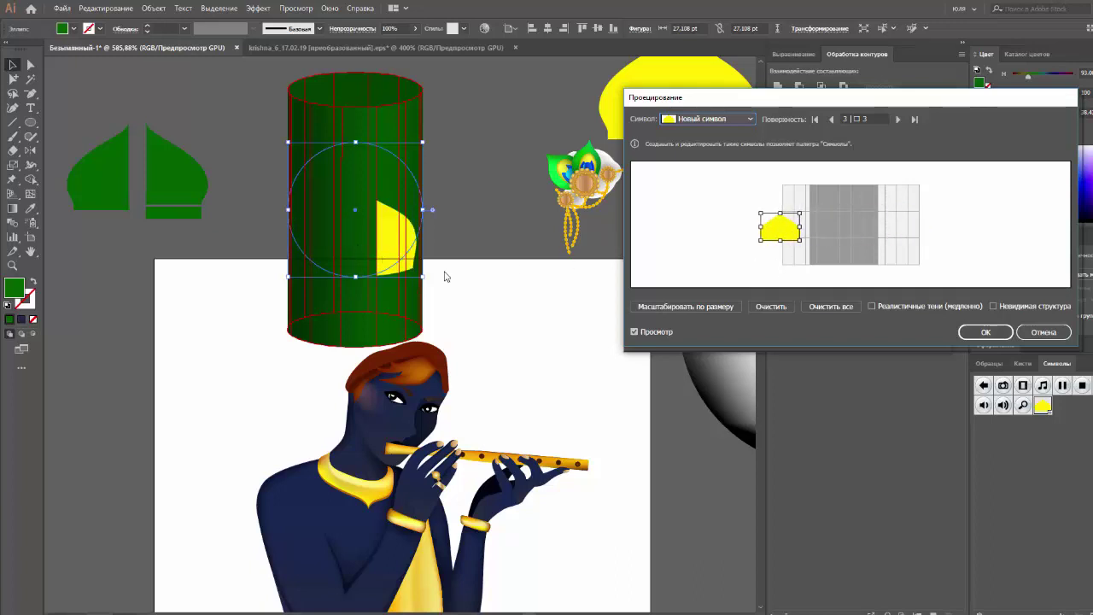
# Step: Leave Map Art, try rotating the 3D cube, then cancel the extrusion
pyautogui.click(1044, 331)
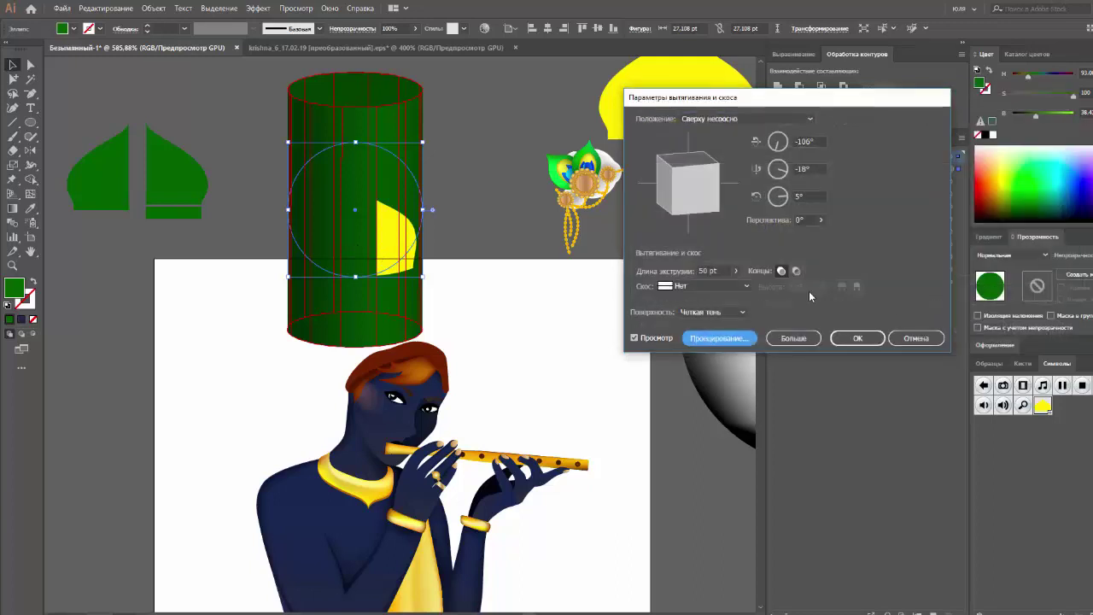
pyautogui.moveTo(727, 200); pyautogui.dragTo(717, 191)
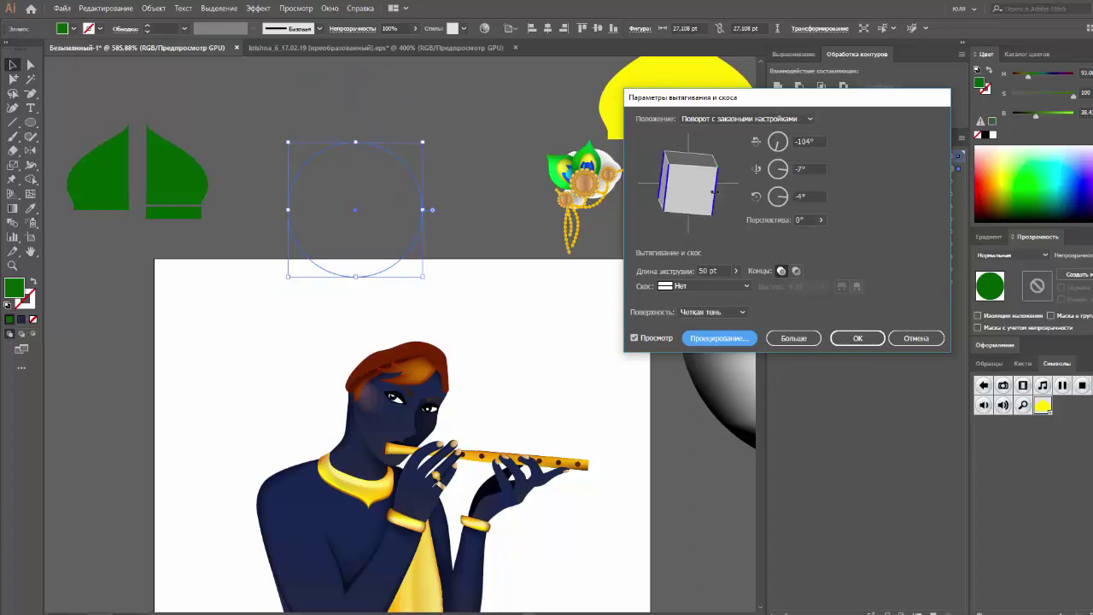
pyautogui.click(718, 191)
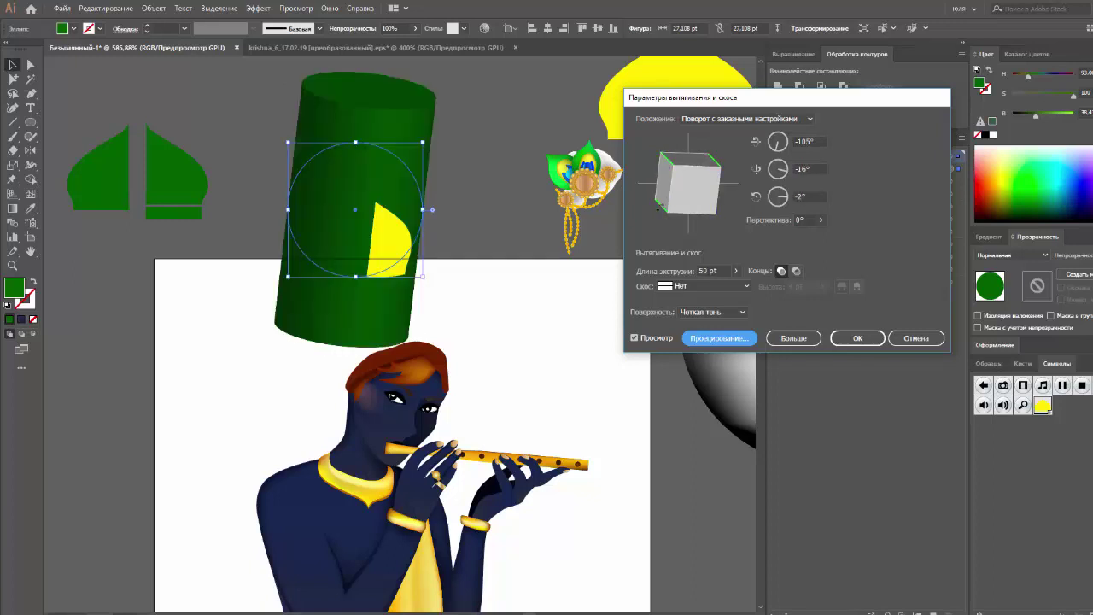
pyautogui.click(658, 206)
pyautogui.moveTo(659, 206); pyautogui.dragTo(661, 203)
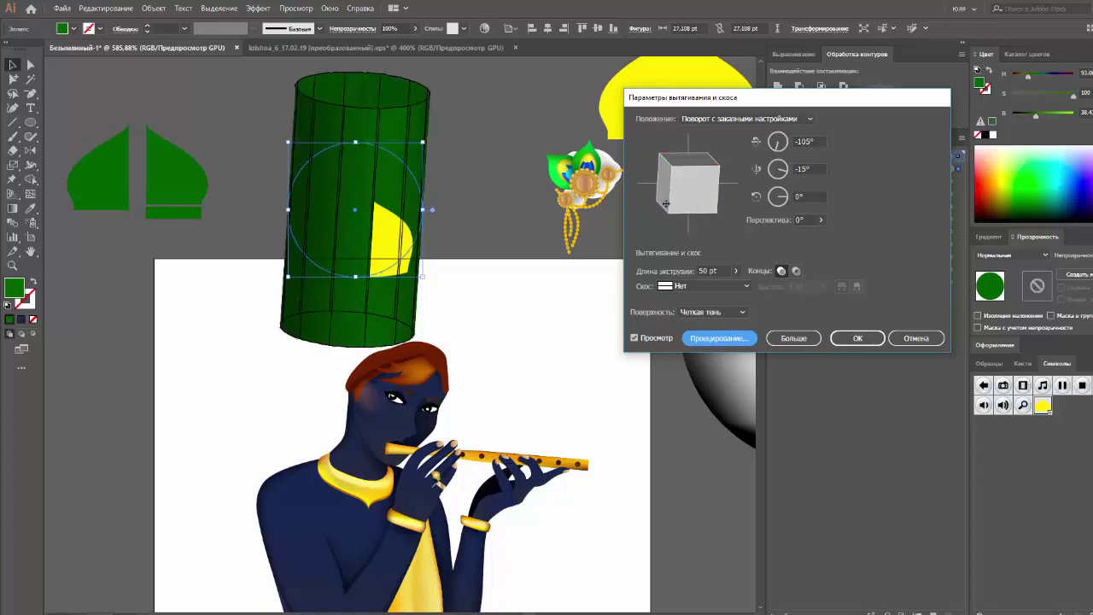
pyautogui.moveTo(666, 203)
pyautogui.mouseDown()
pyautogui.moveTo(384, 574)
pyautogui.moveTo(820, 218)
pyautogui.mouseUp()
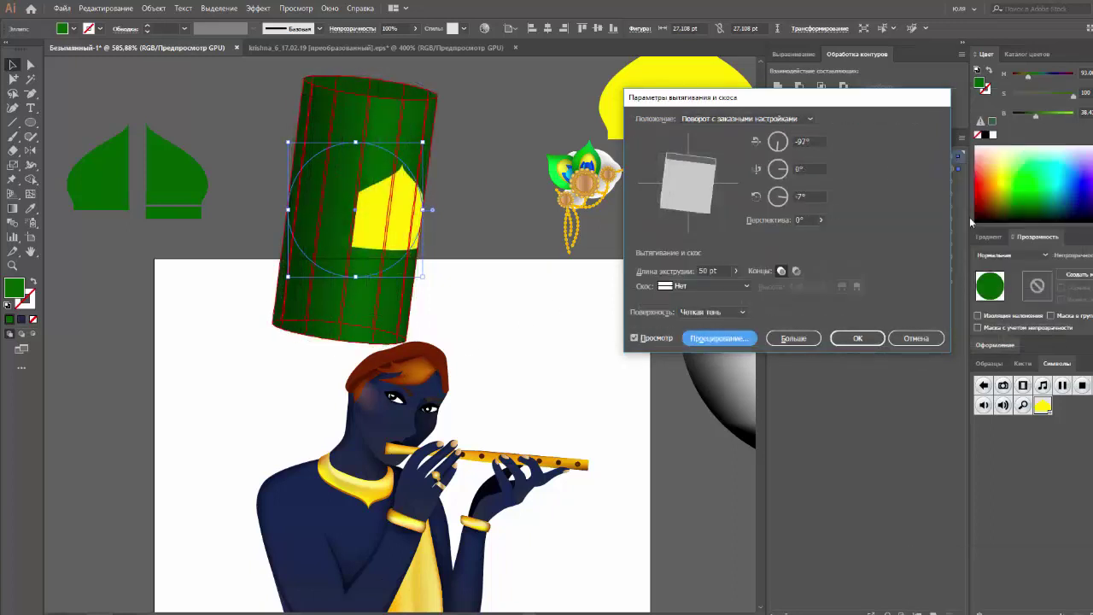
pyautogui.click(905, 337)
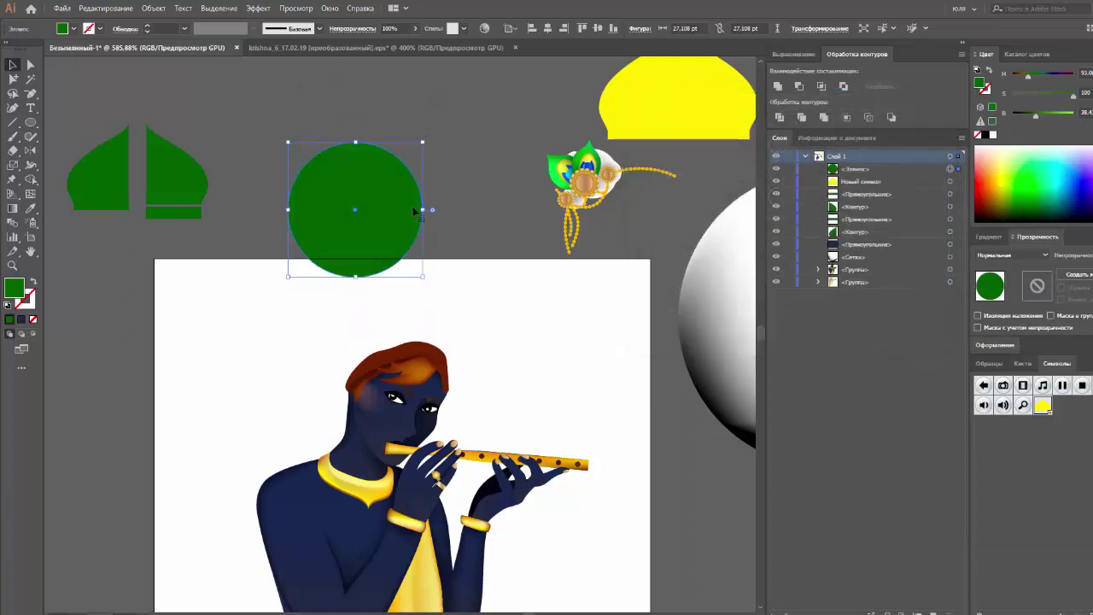
# Step: Stretch the circle into a wider ellipse and preview a 3D Extrude & Bevel on it
pyautogui.moveTo(423, 209); pyautogui.dragTo(486, 233)
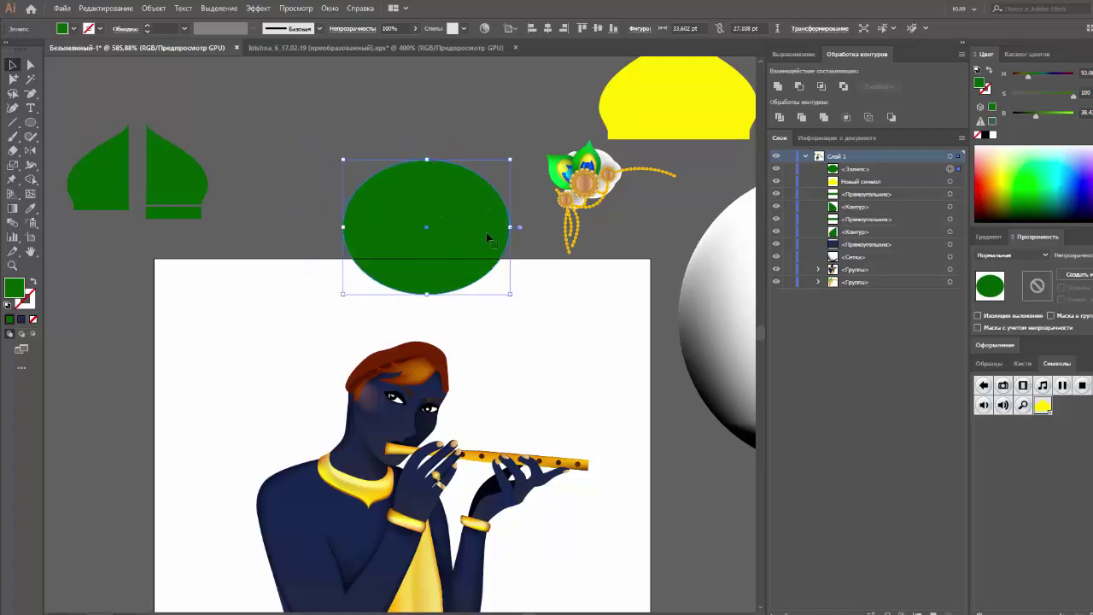
pyautogui.click(258, 8)
pyautogui.moveTo(302, 124)
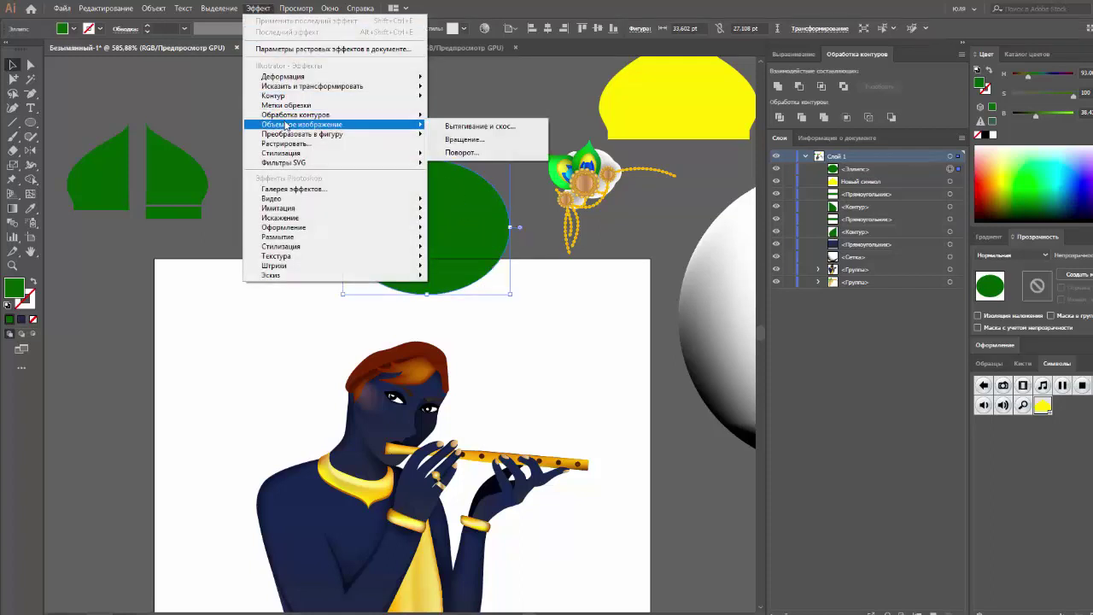
pyautogui.click(487, 127)
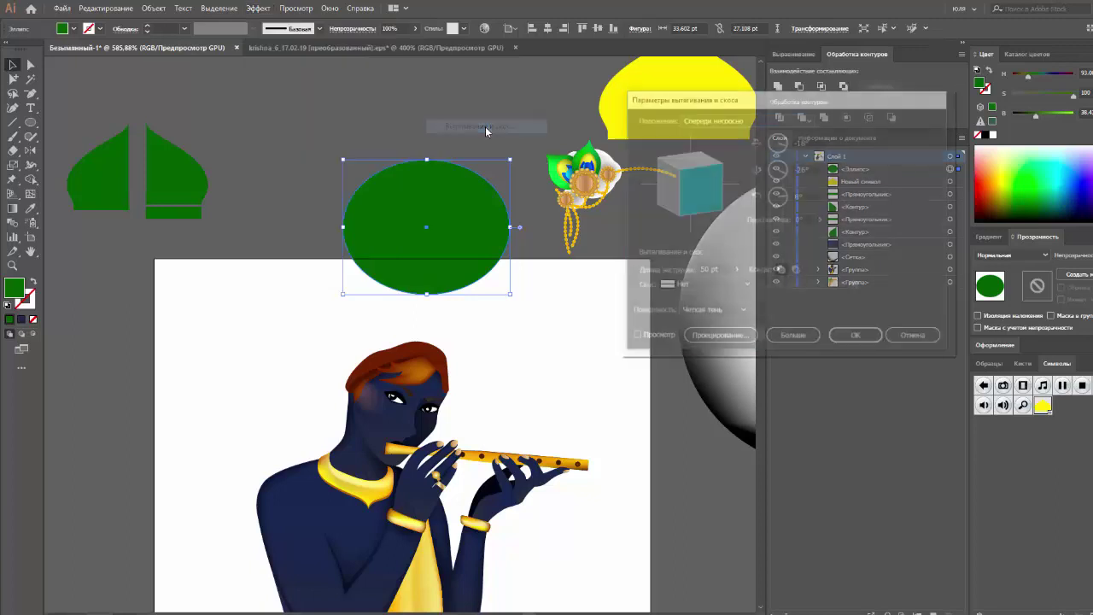
pyautogui.click(653, 340)
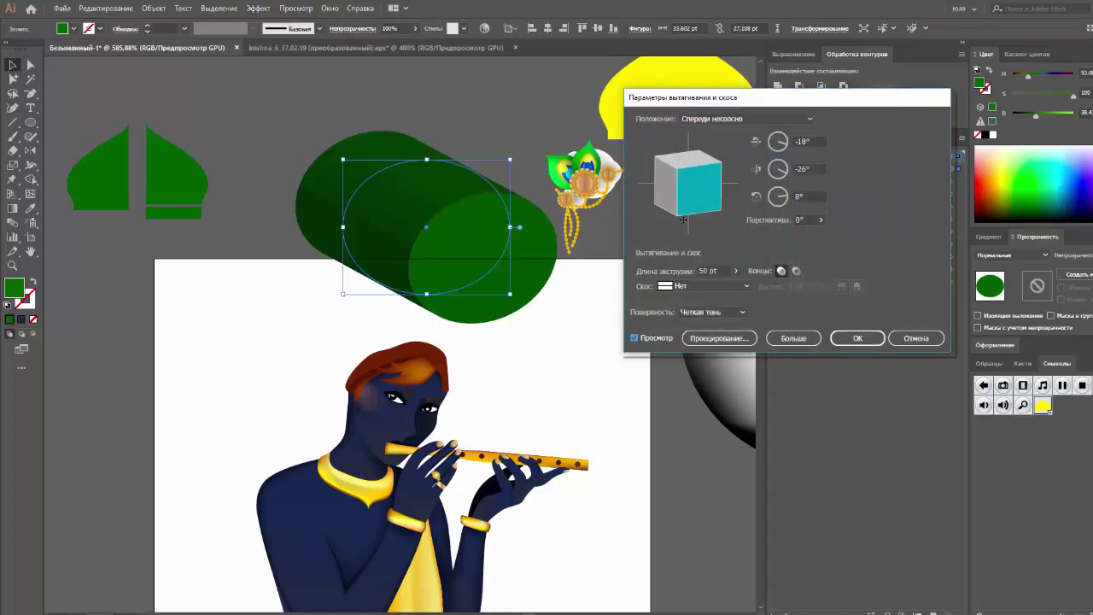
# Step: Rotate the extrusion into an upright cylinder and show Map Art for surface 3
pyautogui.moveTo(683, 220); pyautogui.dragTo(693, 165)
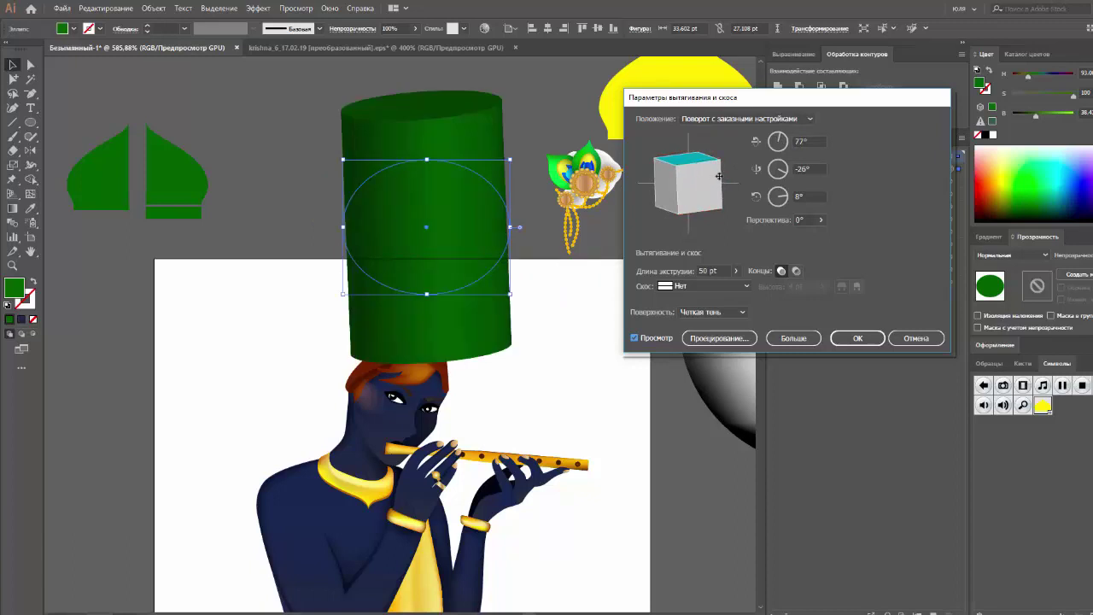
pyautogui.moveTo(715, 176); pyautogui.dragTo(721, 181)
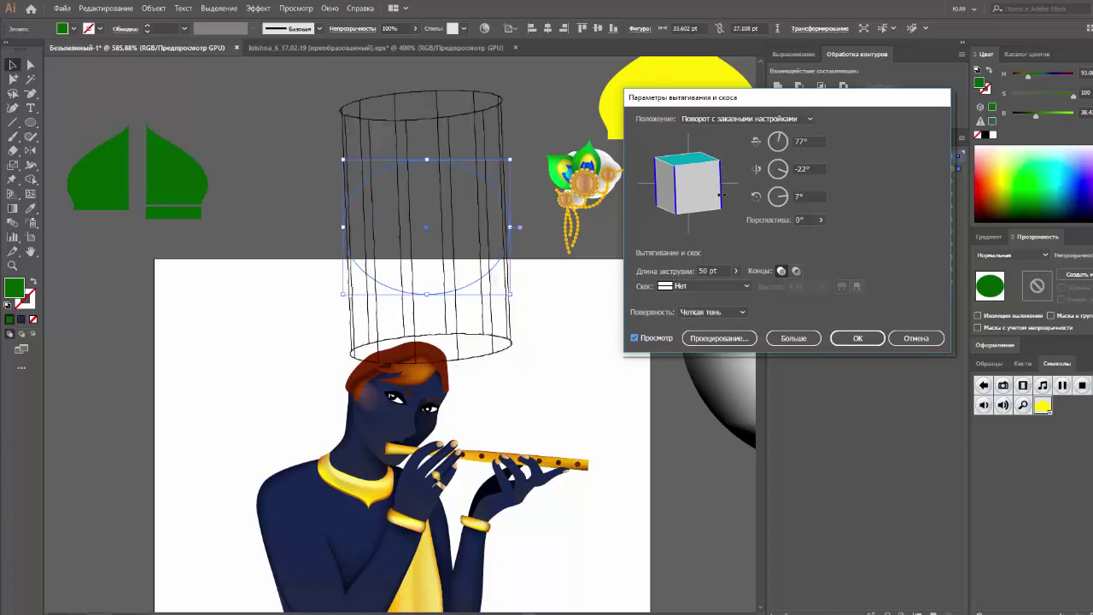
pyautogui.click(718, 337)
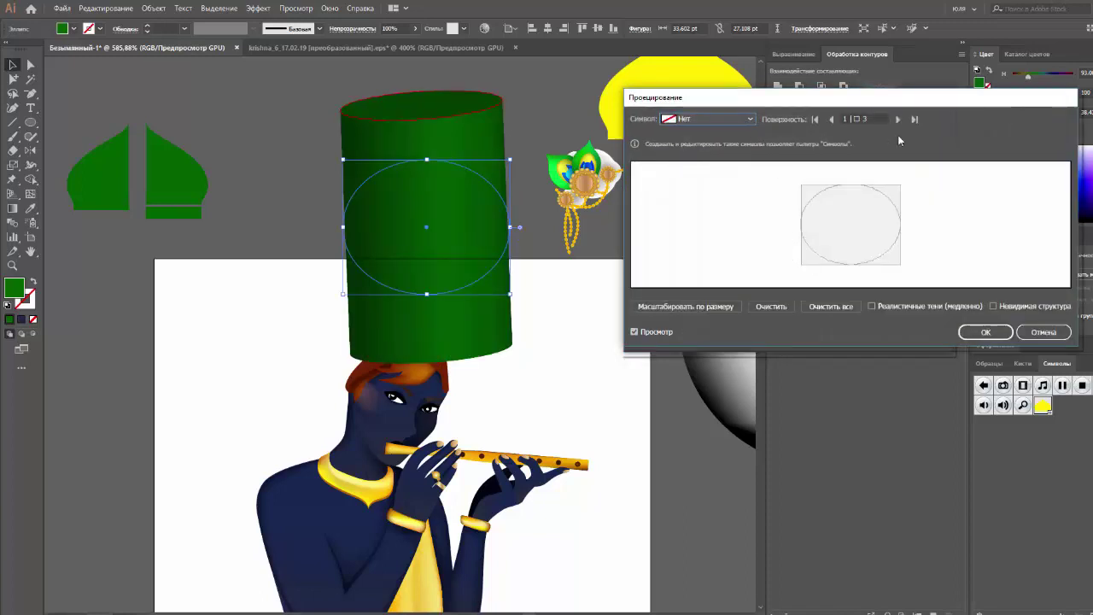
pyautogui.click(897, 120)
pyautogui.click(897, 120)
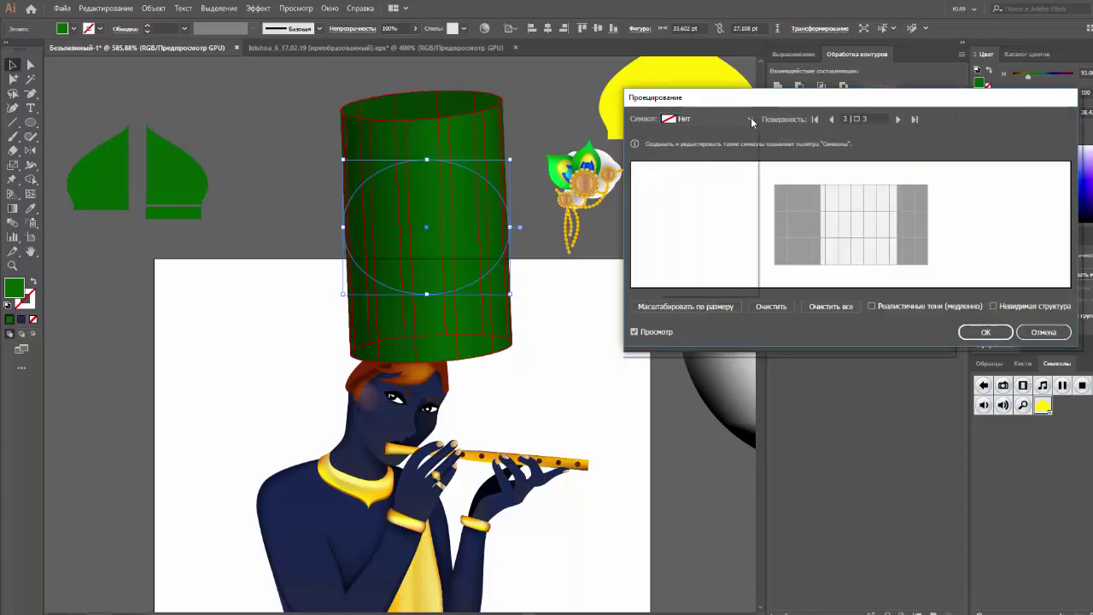
# Step: Map 'Новый символ' onto the cylinder side, positioned and rotated to face the front
pyautogui.click(709, 119)
pyautogui.click(695, 288)
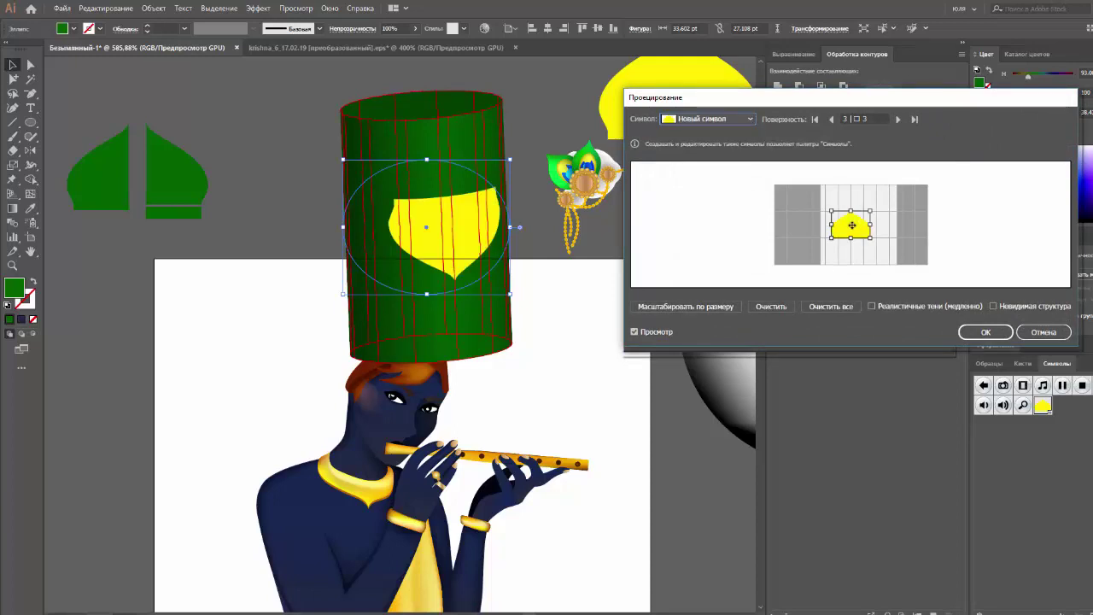
pyautogui.moveTo(851, 224)
pyautogui.mouseDown()
pyautogui.moveTo(798, 227)
pyautogui.moveTo(864, 223)
pyautogui.moveTo(836, 240)
pyautogui.mouseUp()
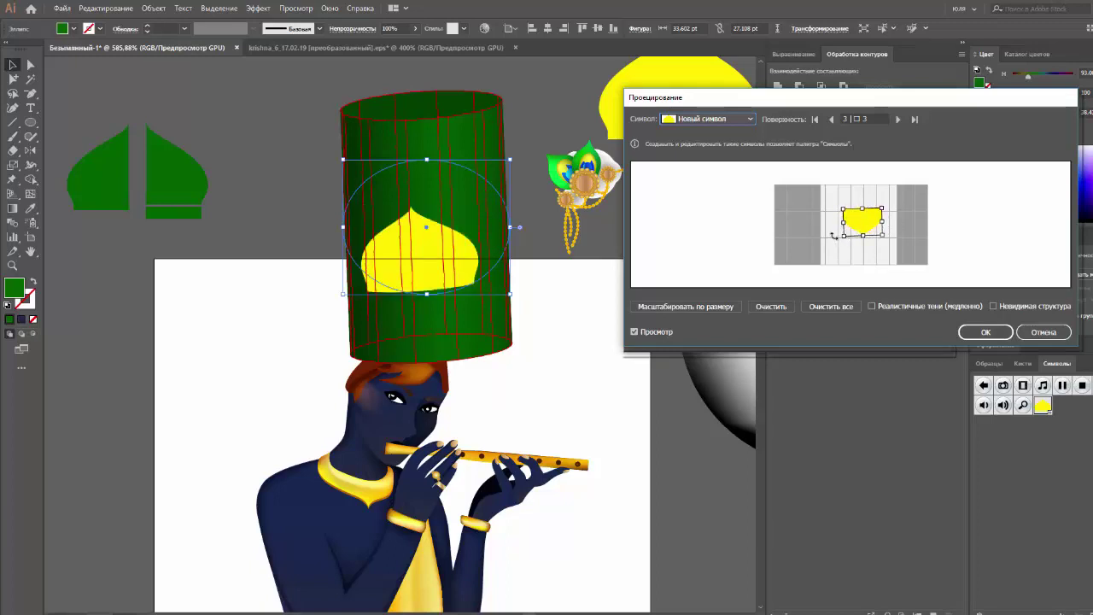
pyautogui.moveTo(867, 229); pyautogui.dragTo(854, 239)
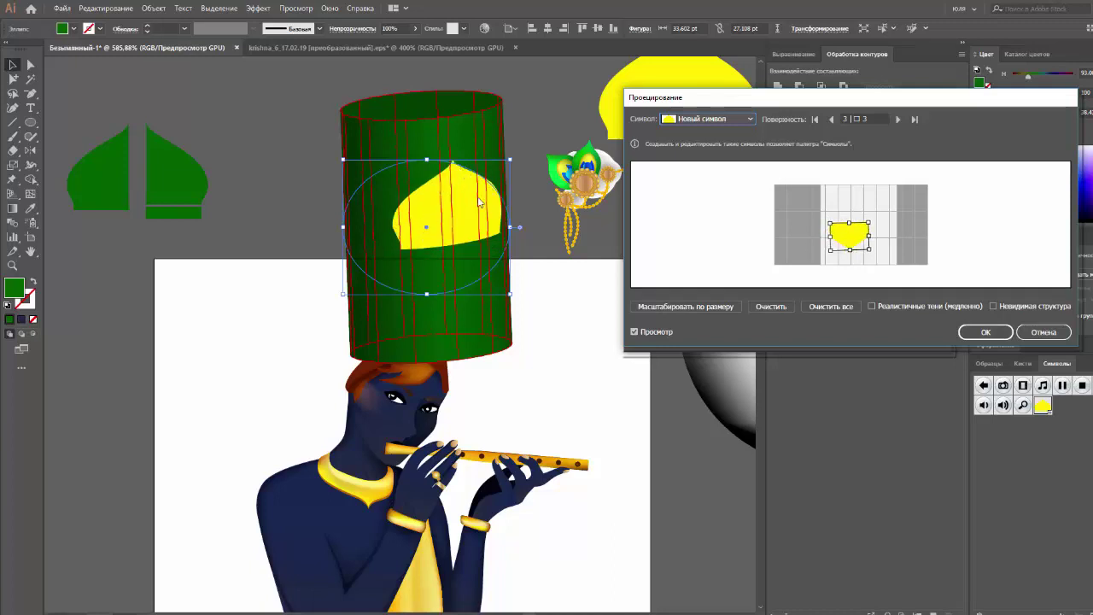
pyautogui.moveTo(846, 237)
pyautogui.mouseDown()
pyautogui.moveTo(837, 246)
pyautogui.moveTo(877, 220)
pyautogui.moveTo(862, 237)
pyautogui.mouseUp()
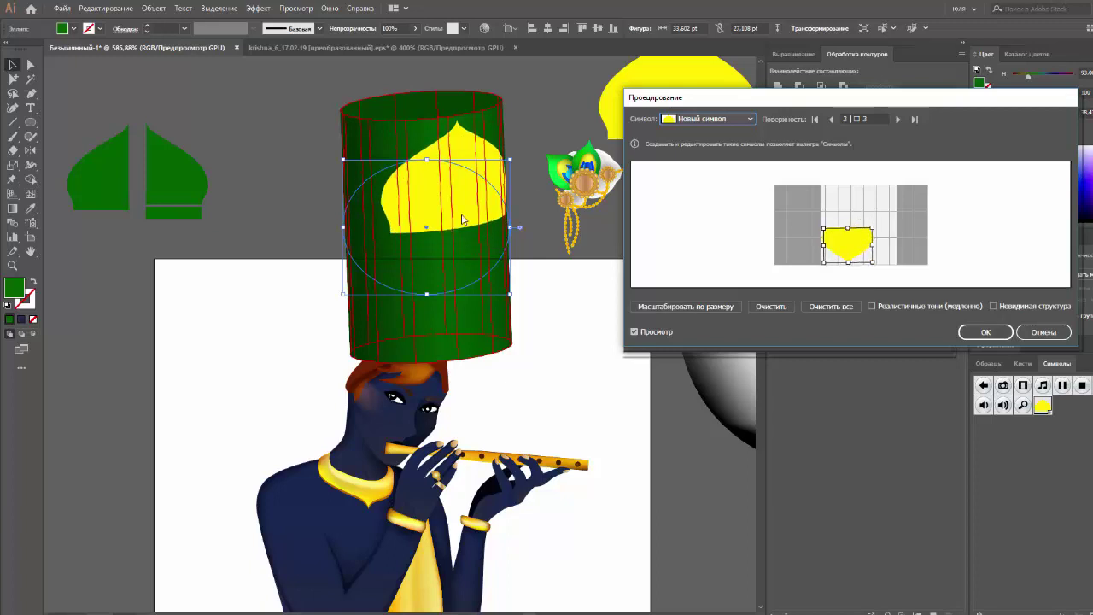
pyautogui.moveTo(875, 221); pyautogui.dragTo(876, 221)
pyautogui.moveTo(876, 223); pyautogui.dragTo(876, 222)
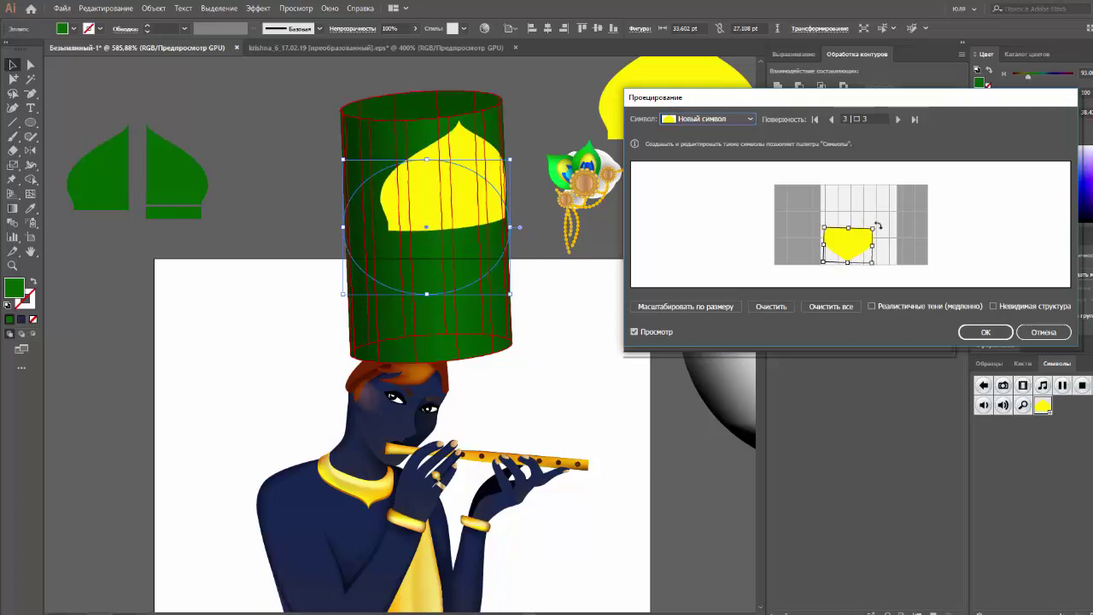
pyautogui.click(985, 332)
# Step: Apply the 3D extrusion, duplicate the cylinder to the left, and expand its appearance
pyautogui.click(861, 339)
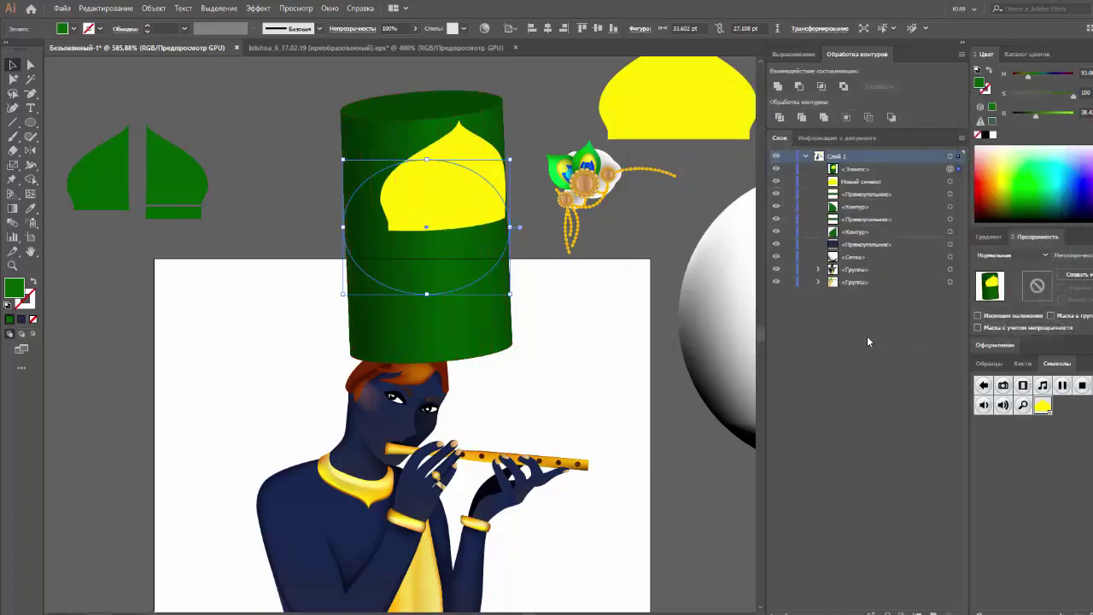
pyautogui.moveTo(456, 243); pyautogui.dragTo(81, 387)
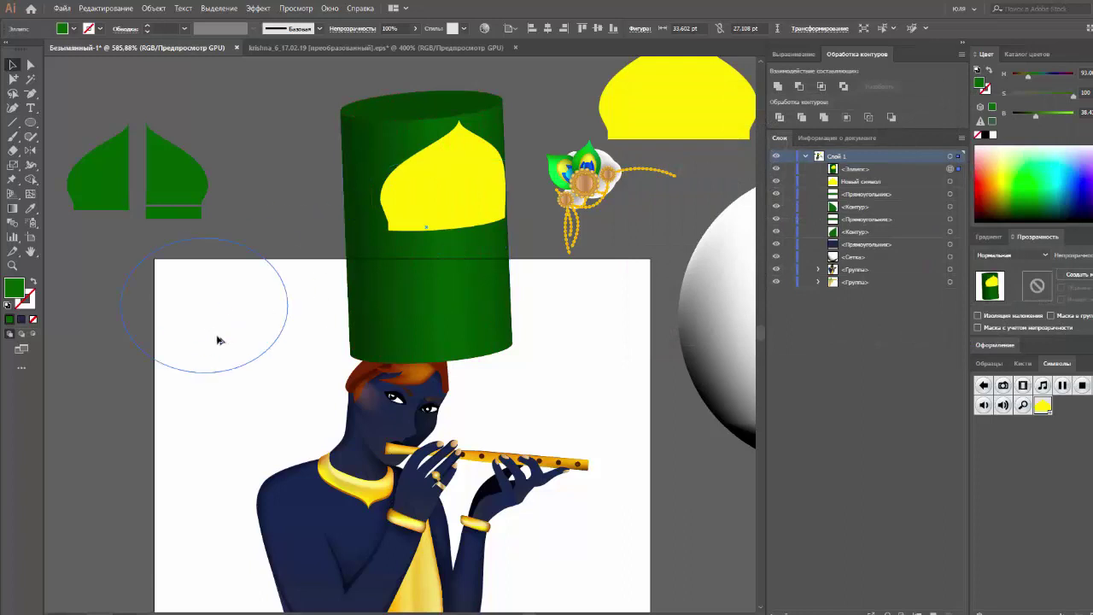
pyautogui.click(438, 269)
pyautogui.click(154, 7)
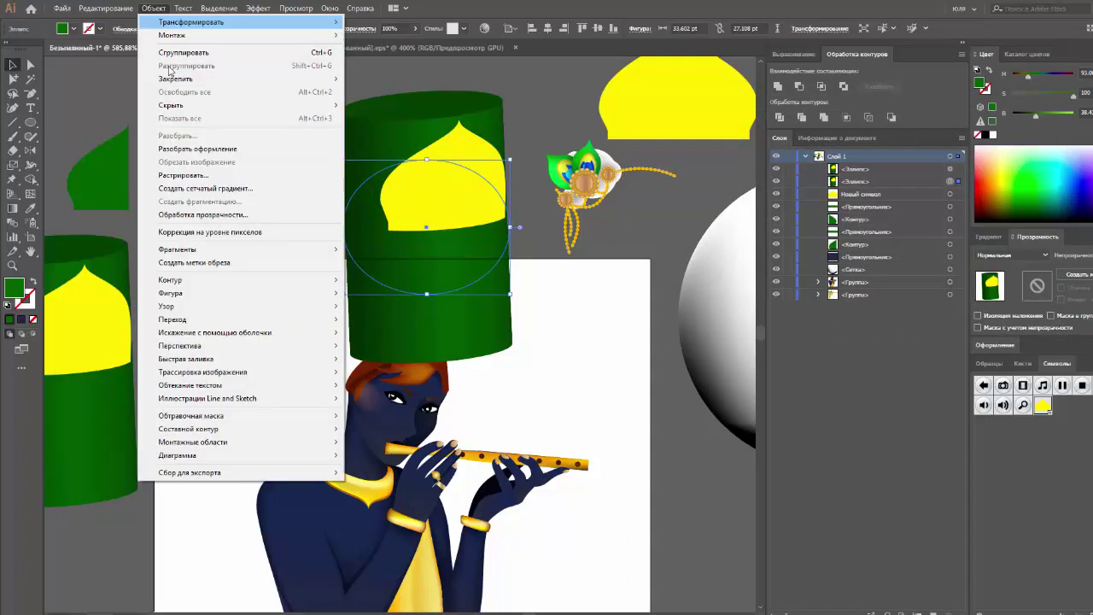
pyautogui.click(220, 149)
# Step: Ungroup the expanded cylinder and remove the leftover top ellipse
pyautogui.rightClick(370, 148)
pyautogui.moveTo(442, 175)
pyautogui.mouseDown()
pyautogui.moveTo(370, 147)
pyautogui.moveTo(489, 177)
pyautogui.mouseUp()
pyautogui.click(474, 194)
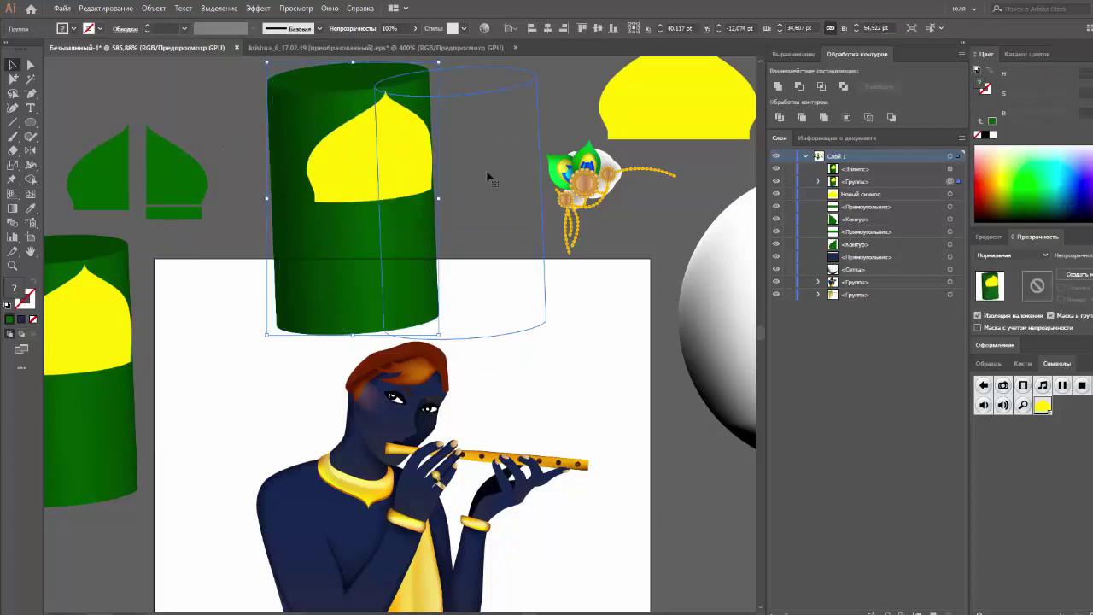
pyautogui.rightClick(488, 177)
pyautogui.click(512, 271)
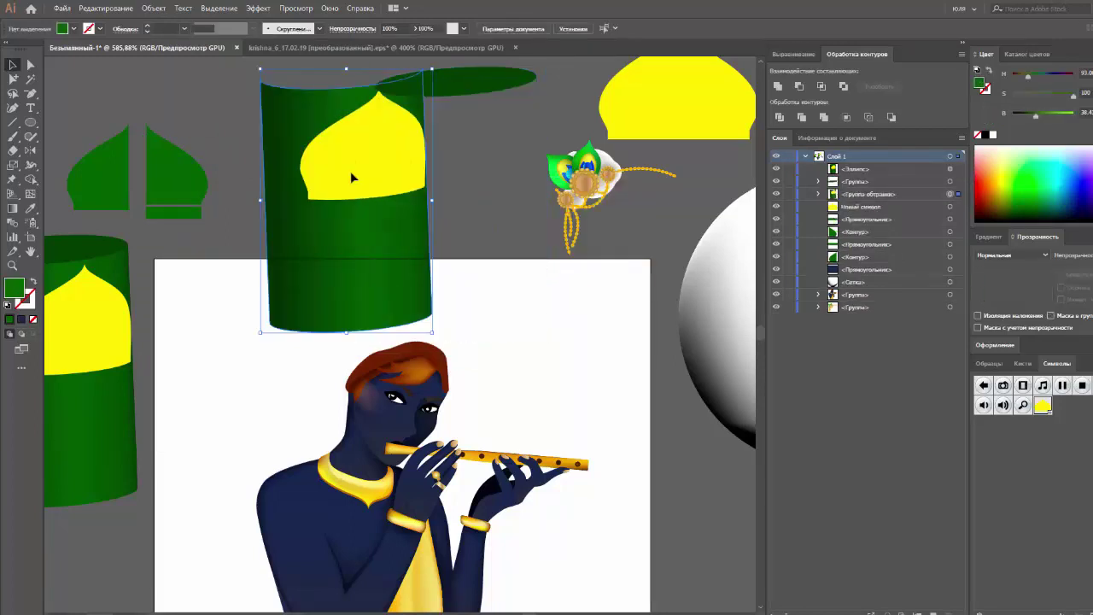
pyautogui.click(458, 93)
pyautogui.hotkey('ctrl', '[')
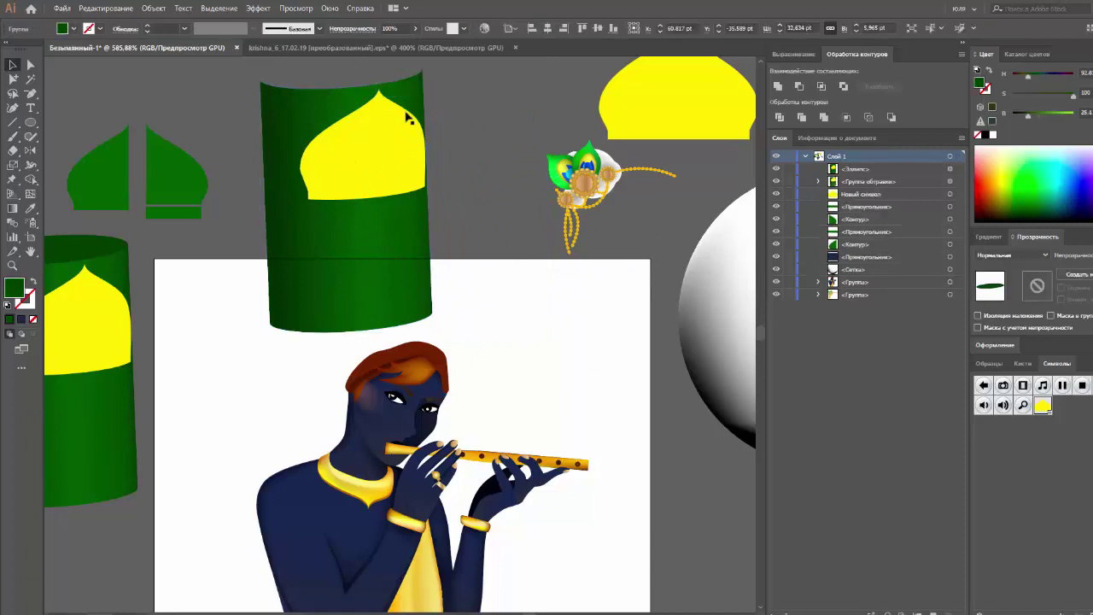
# Step: Pull the yellow dome out of the clipping group, delete the green cylinder, and place the dome above the head
pyautogui.rightClick(374, 140)
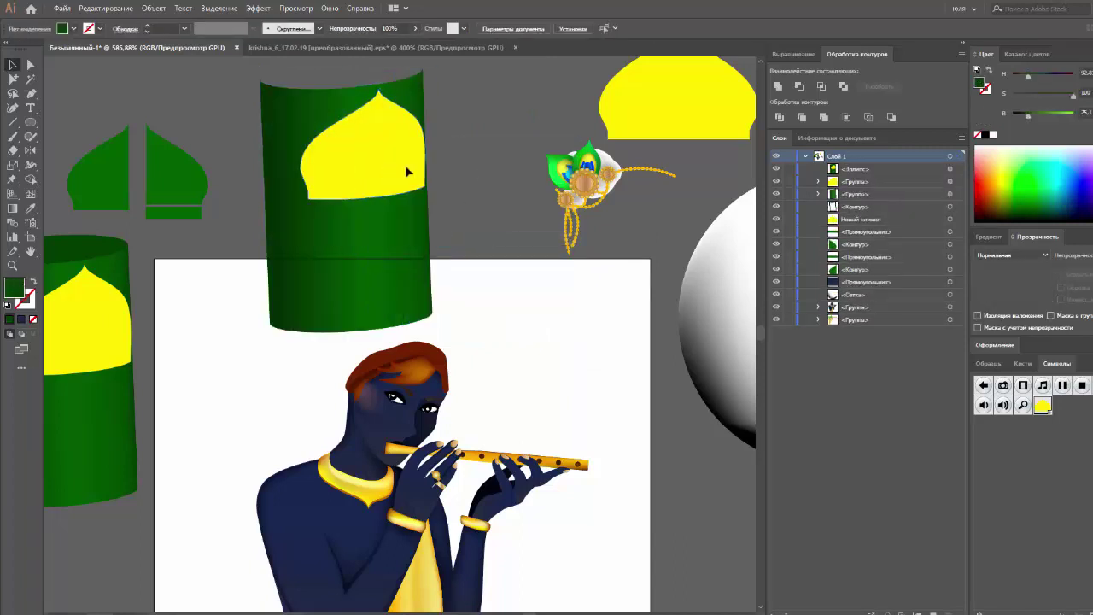
pyautogui.moveTo(331, 161); pyautogui.dragTo(476, 154)
pyautogui.click(429, 148)
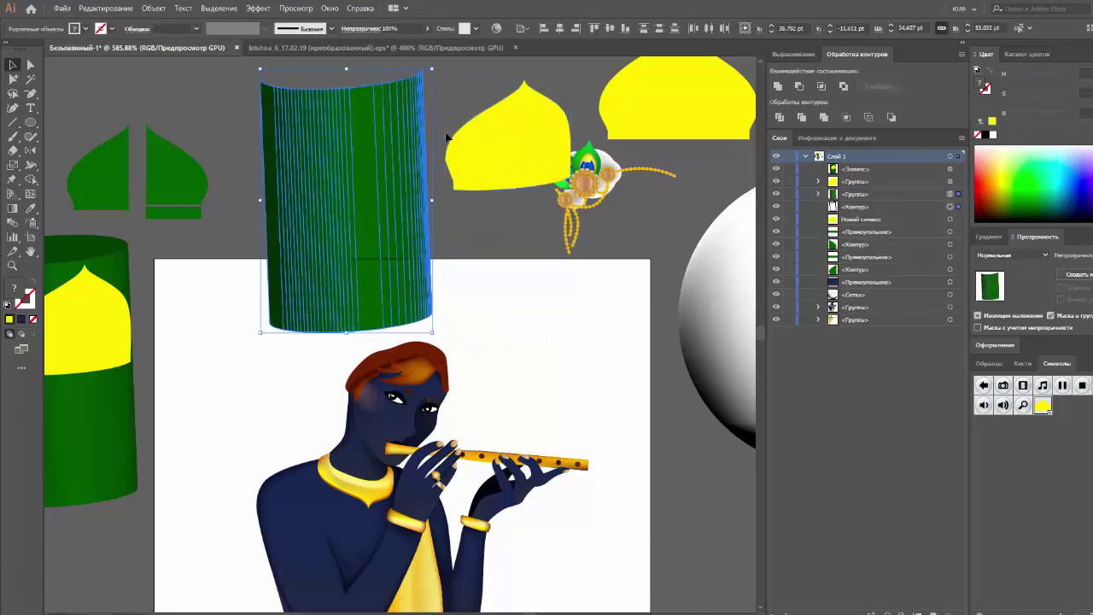
pyautogui.press('Delete')
pyautogui.moveTo(501, 147); pyautogui.dragTo(393, 279)
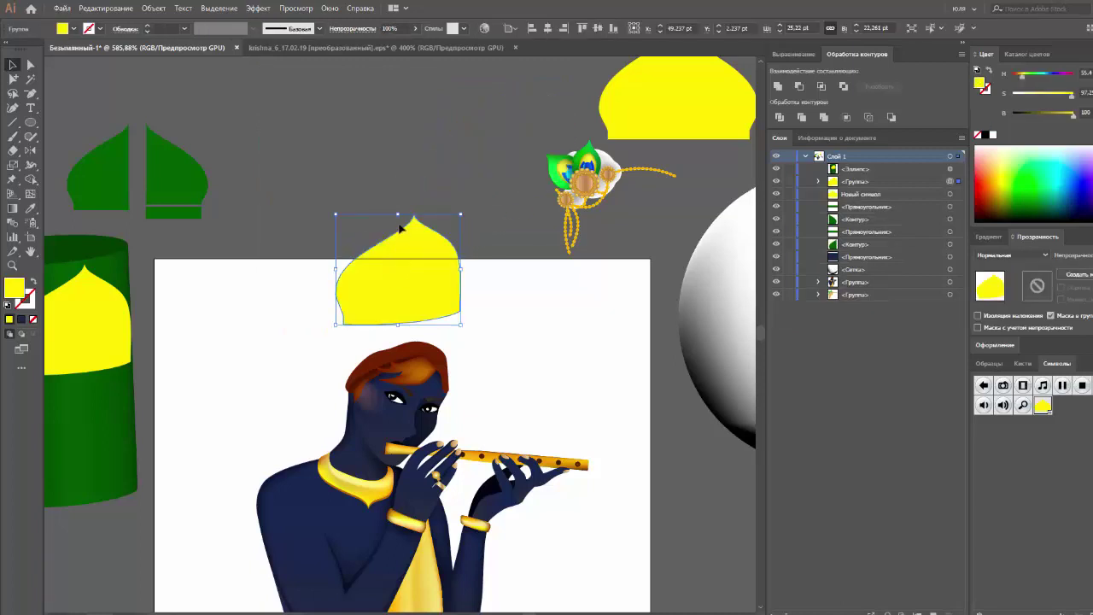
# Step: Shrink and lower the yellow dome to fit the figure's head as a crown
pyautogui.moveTo(398, 214); pyautogui.dragTo(398, 221)
pyautogui.moveTo(435, 288); pyautogui.dragTo(437, 337)
pyautogui.moveTo(458, 273); pyautogui.dragTo(455, 280)
pyautogui.click(497, 294)
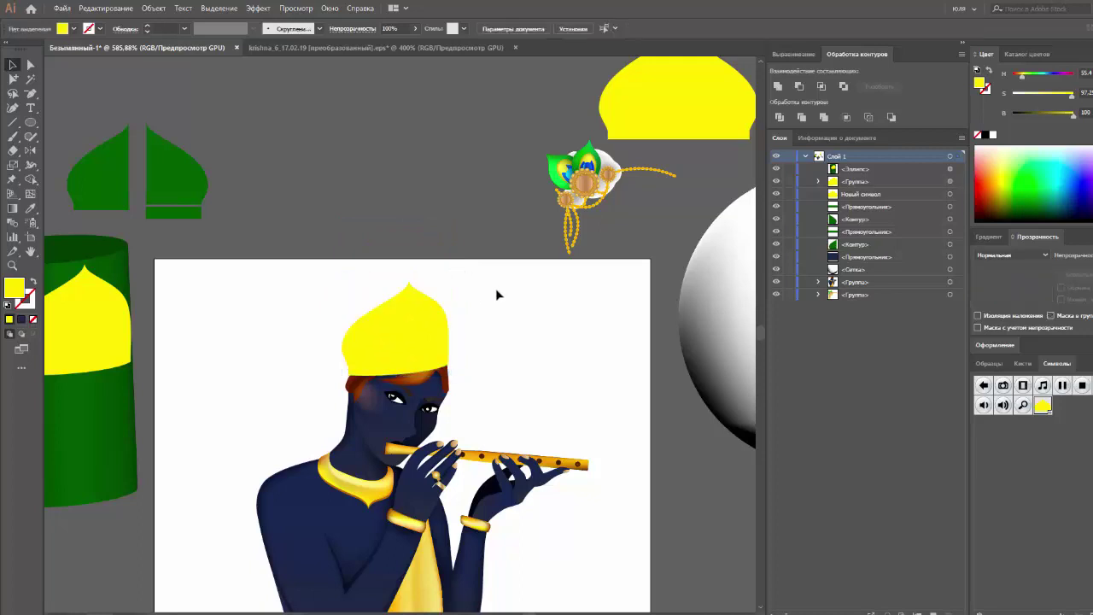
pyautogui.click(428, 313)
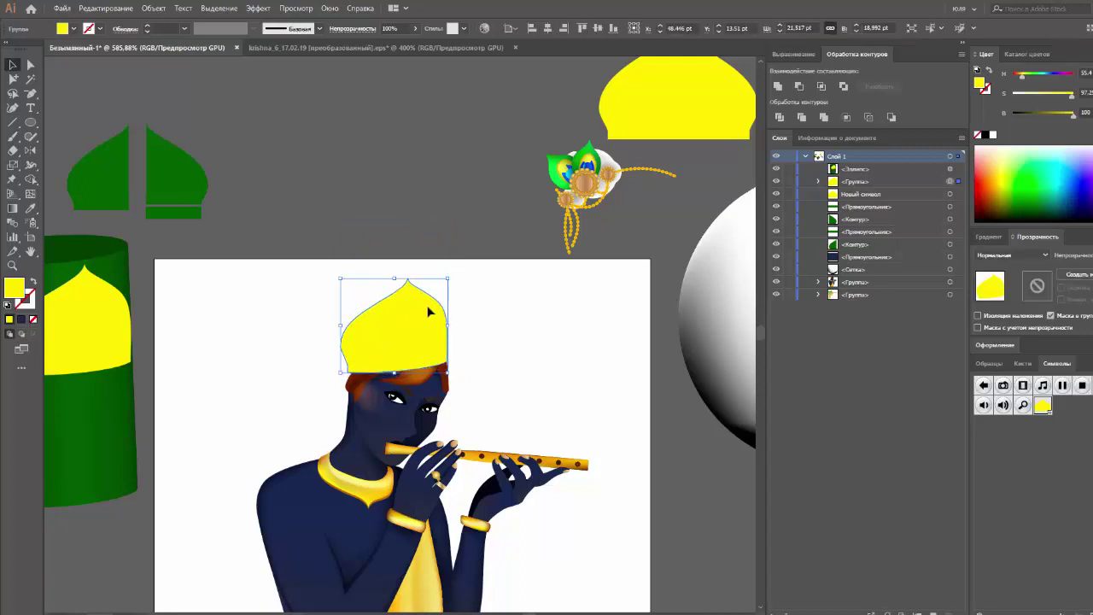
pyautogui.click(517, 308)
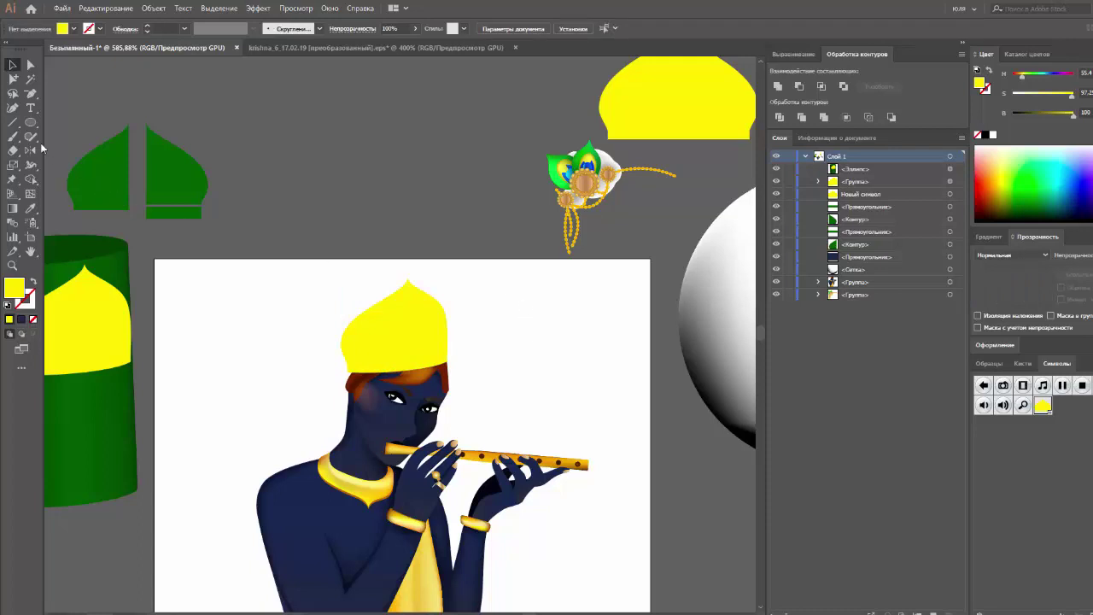
pyautogui.click(13, 151)
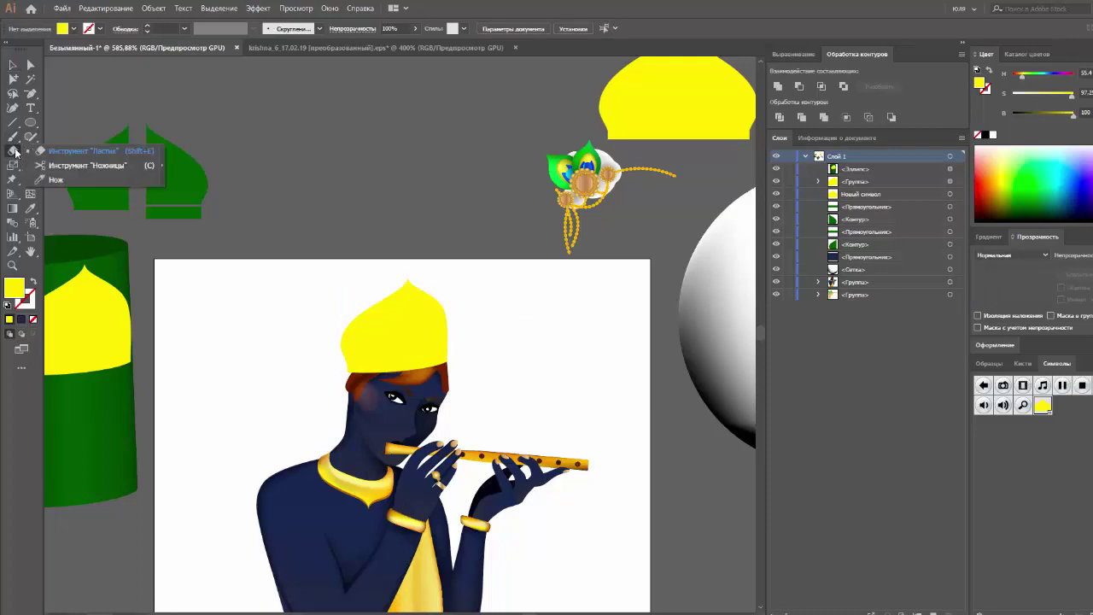
# Step: Draw a hair outline down the face's left side, fill it brown, and send it to back
pyautogui.click(15, 152)
pyautogui.click(13, 66)
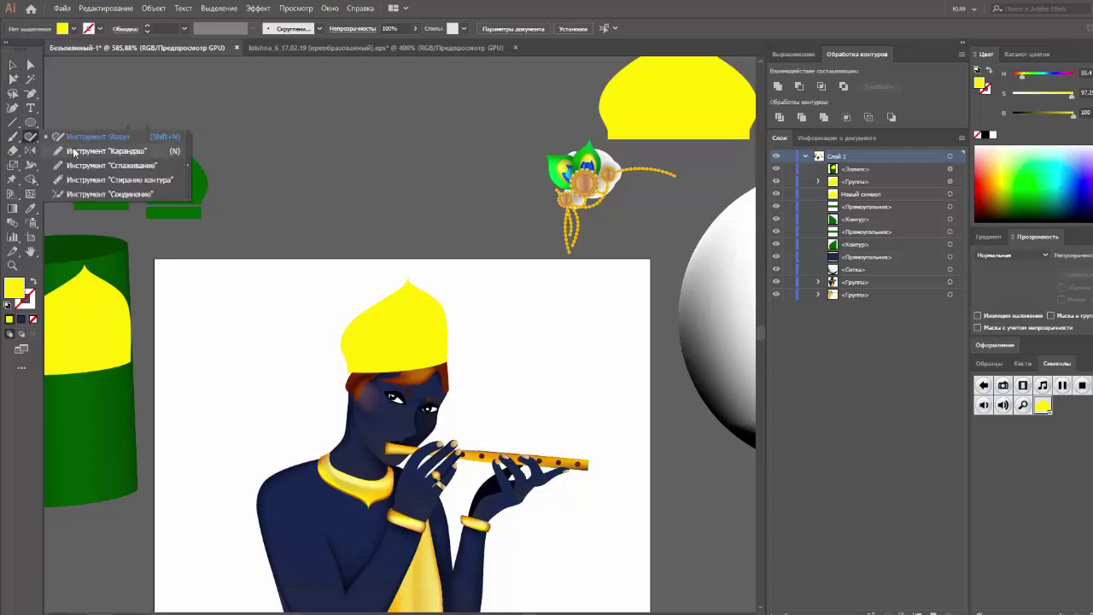
pyautogui.moveTo(29, 139); pyautogui.dragTo(73, 145)
pyautogui.scroll(-2, 392, 367)
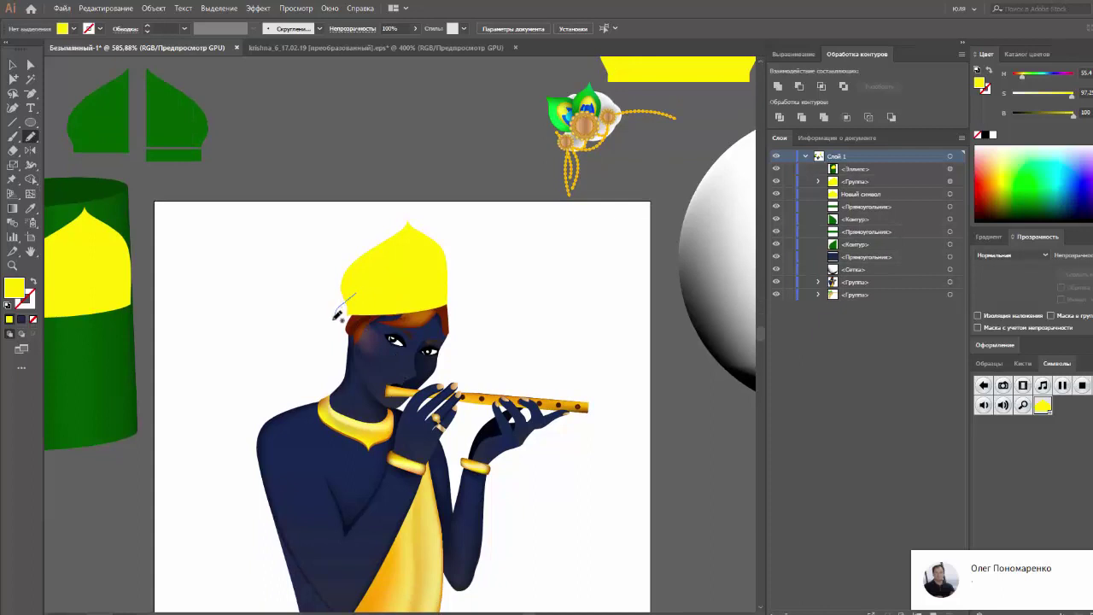
pyautogui.moveTo(335, 316)
pyautogui.mouseDown()
pyautogui.moveTo(309, 405)
pyautogui.moveTo(368, 413)
pyautogui.mouseUp()
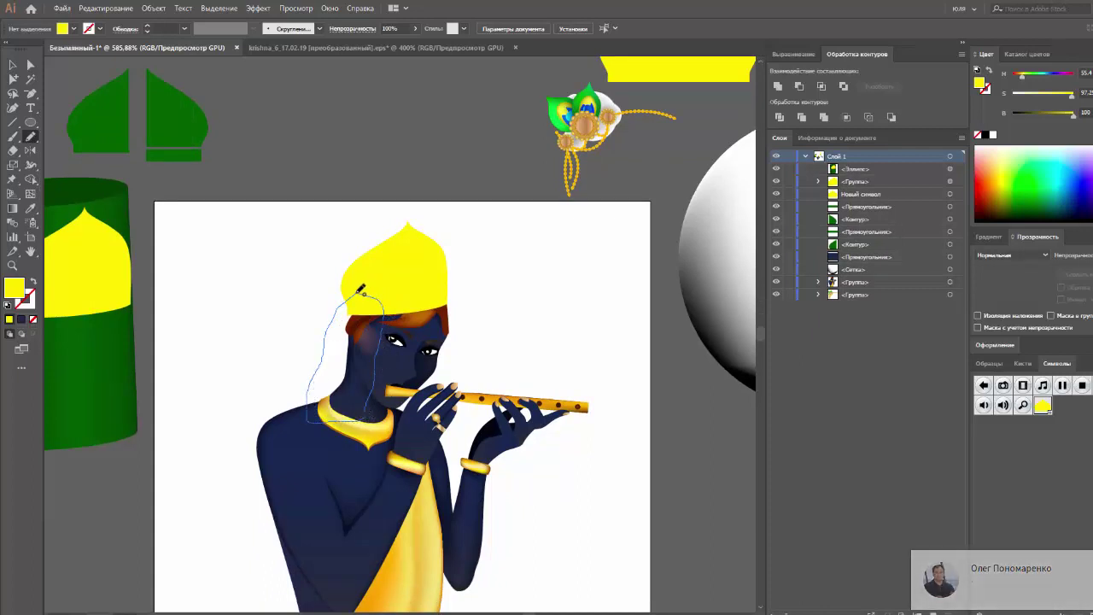
pyautogui.moveTo(388, 316); pyautogui.dragTo(359, 290)
pyautogui.click(12, 65)
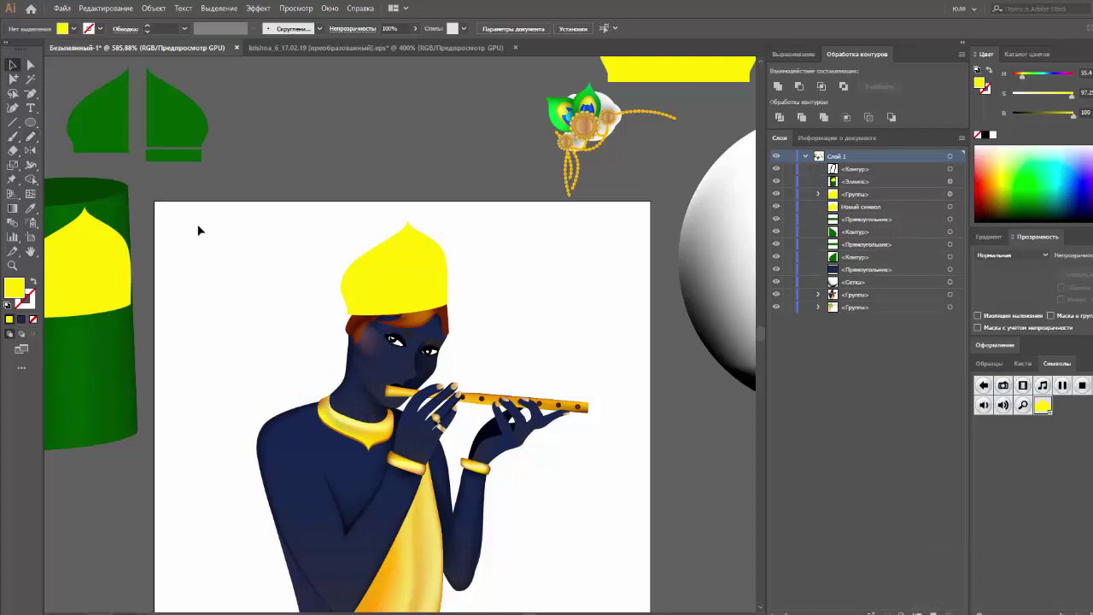
pyautogui.click(344, 367)
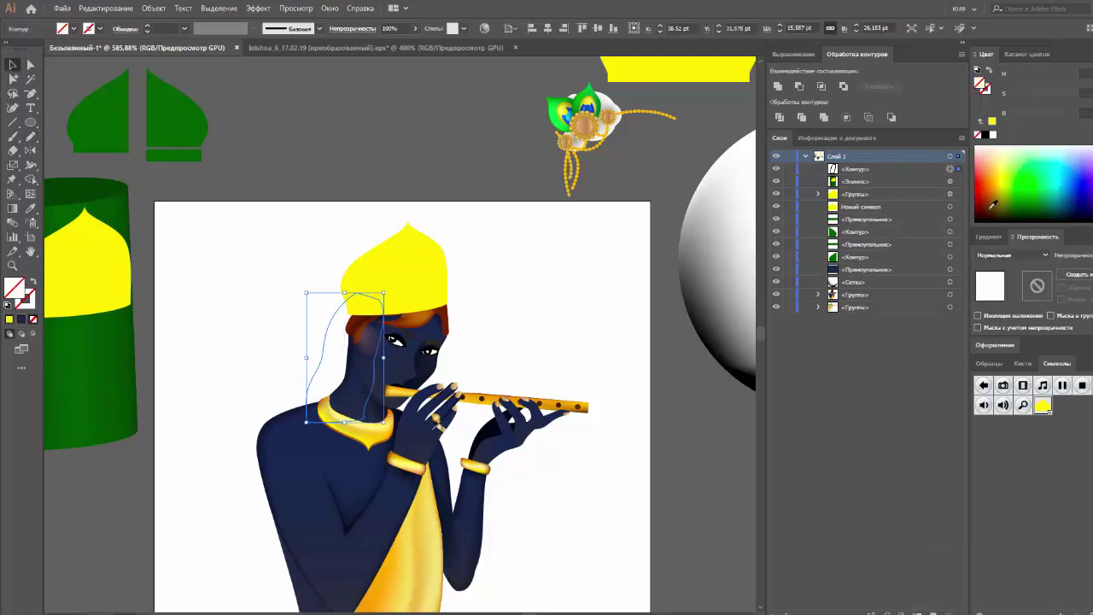
pyautogui.click(992, 205)
pyautogui.hotkey('ctrl', 'shift', '[')
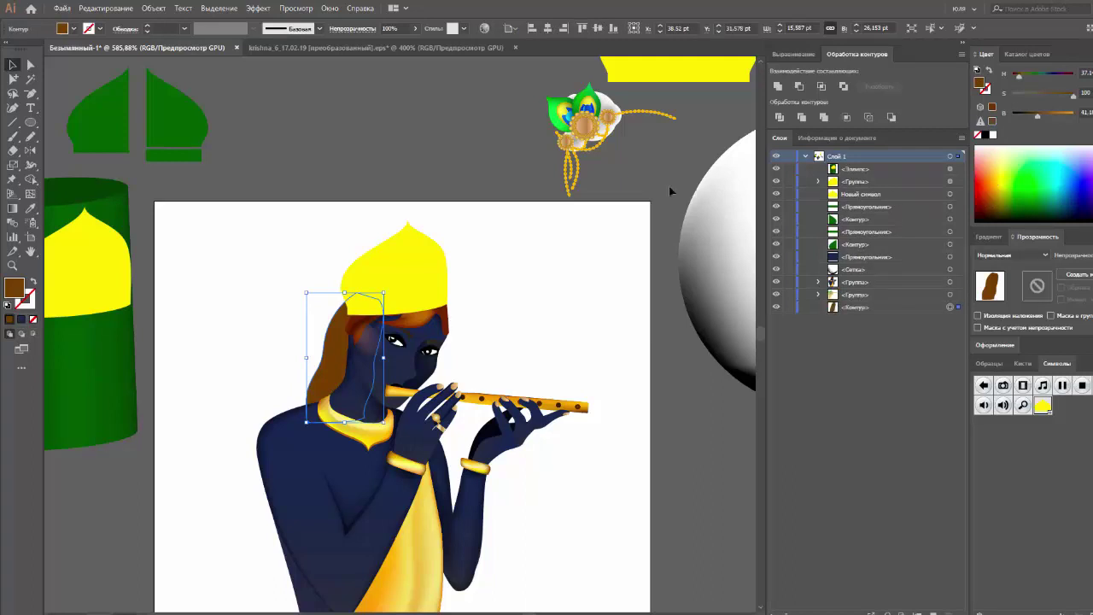
pyautogui.click(496, 199)
# Step: Draw a second hair strand from the neck upward and fill it brown
pyautogui.click(31, 136)
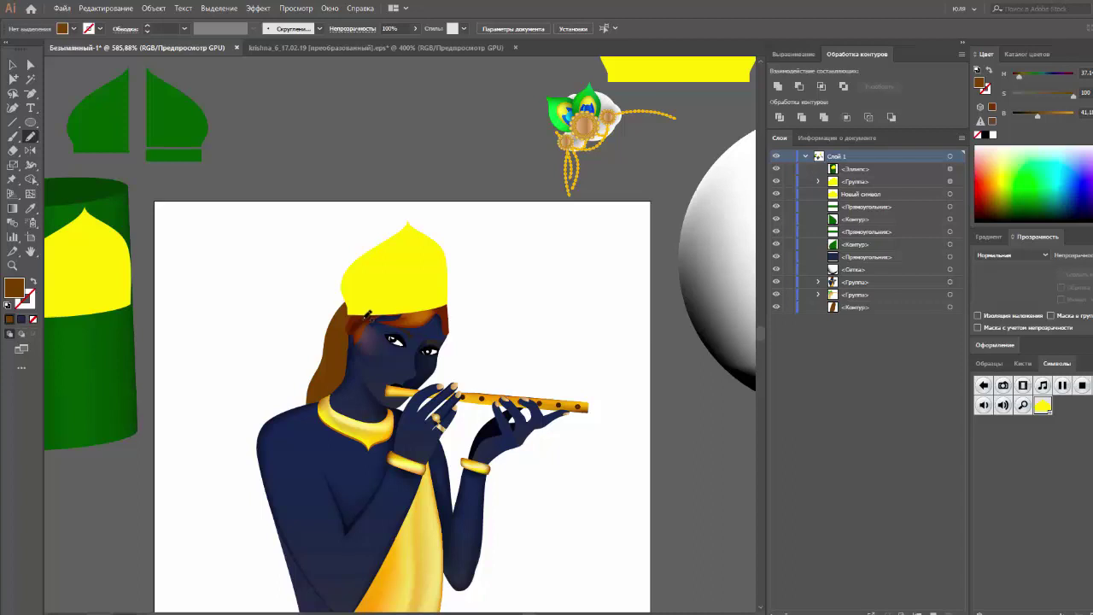
pyautogui.moveTo(367, 315); pyautogui.dragTo(376, 315)
pyautogui.hotkey('ctrl', 'z')
pyautogui.moveTo(328, 424); pyautogui.dragTo(314, 407)
pyautogui.moveTo(350, 305); pyautogui.dragTo(363, 349)
pyautogui.press('v')
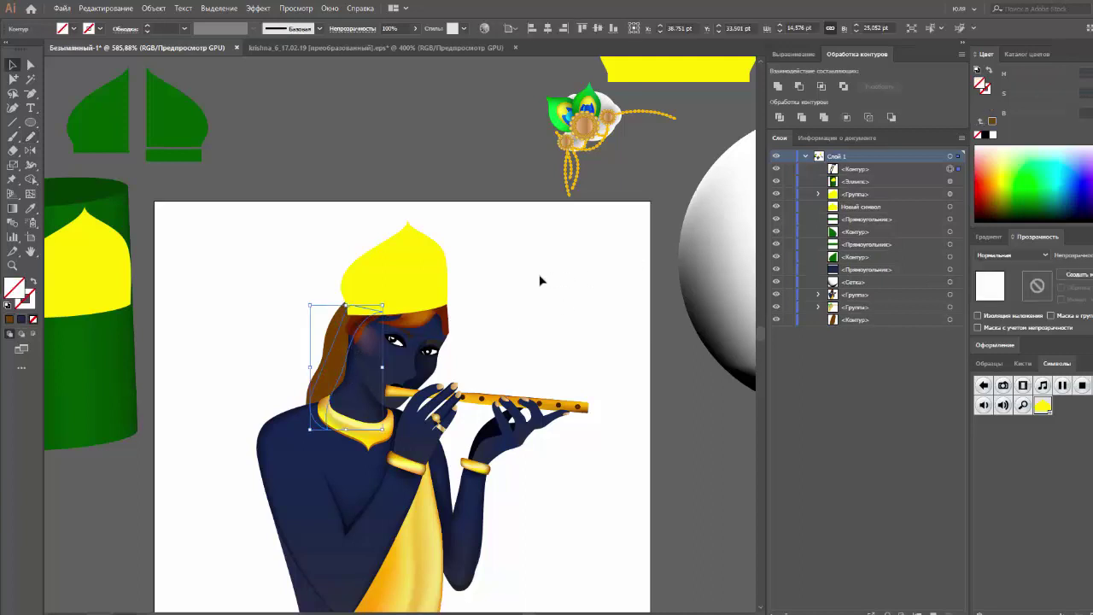
pyautogui.press('i')
pyautogui.click(352, 342)
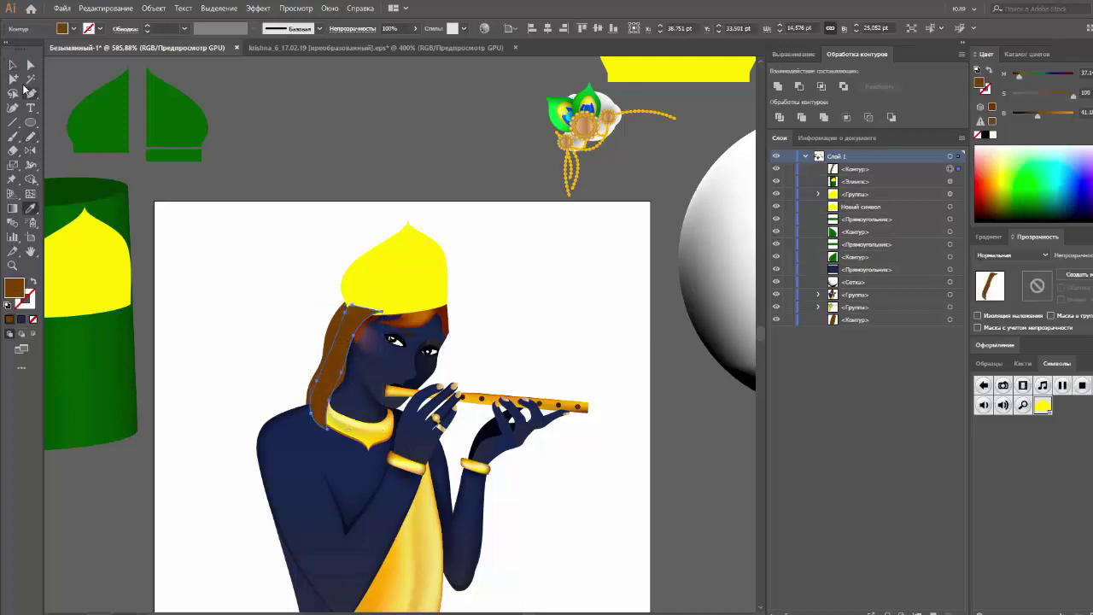
# Step: Bring the yellow crown in front of the brown hair
pyautogui.click(12, 66)
pyautogui.click(393, 264)
pyautogui.hotkey('ctrl', 'shift', ']')
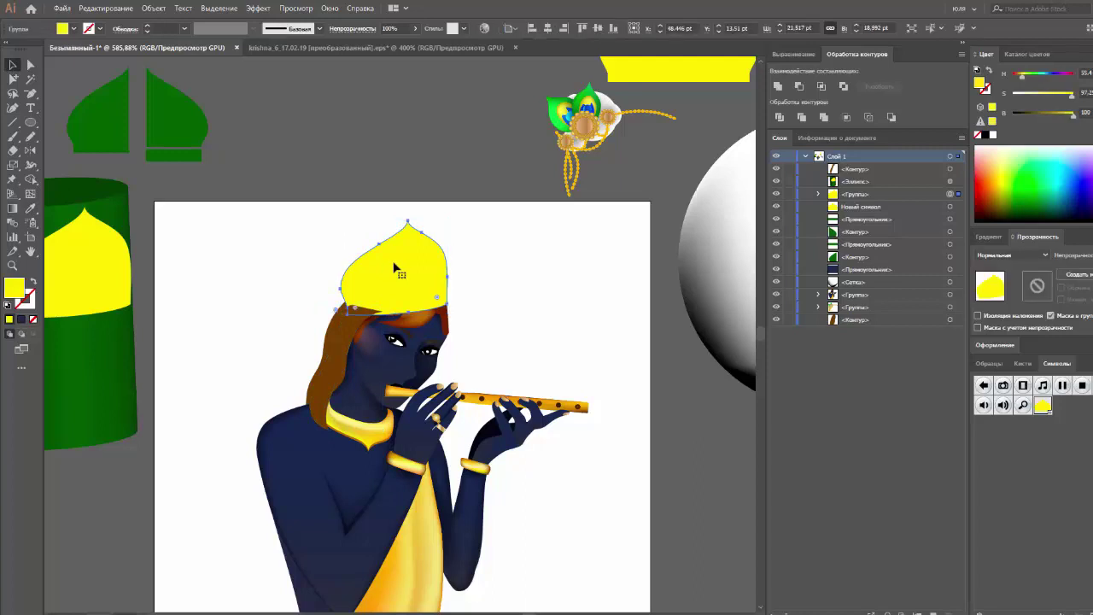
pyautogui.click(288, 282)
# Step: Darken the brown hair and widen it to the left and down
pyautogui.click(323, 349)
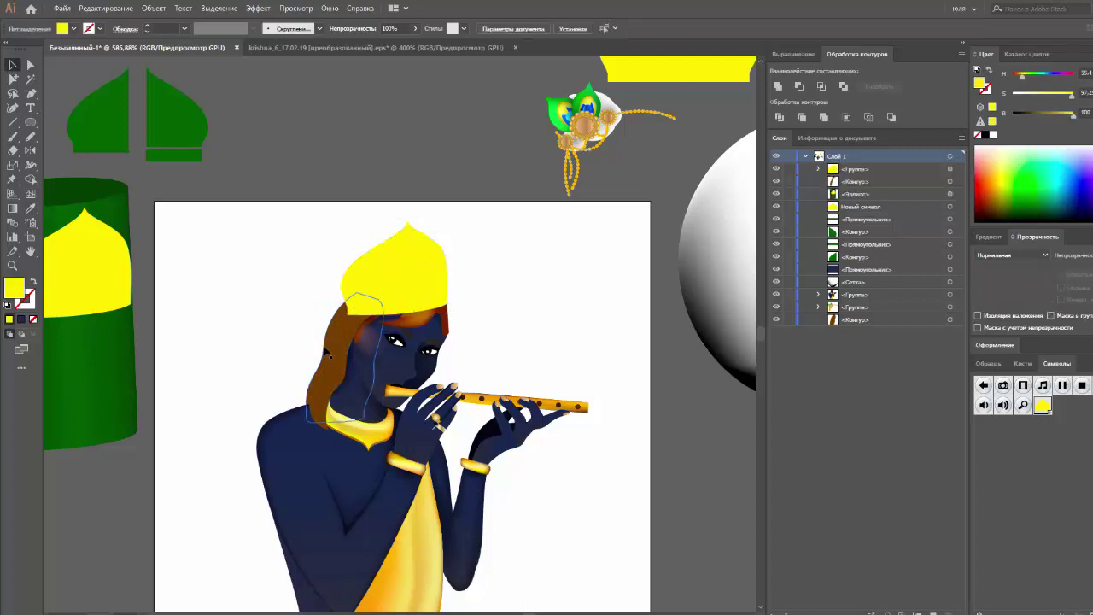
pyautogui.moveTo(1035, 119); pyautogui.dragTo(1032, 118)
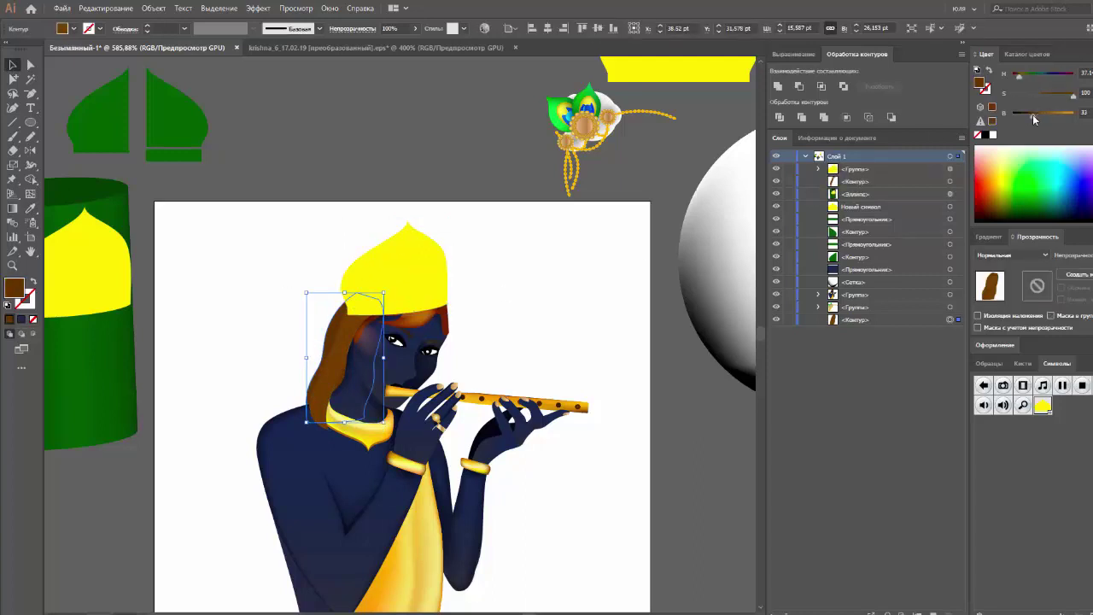
pyautogui.moveTo(305, 422); pyautogui.dragTo(297, 430)
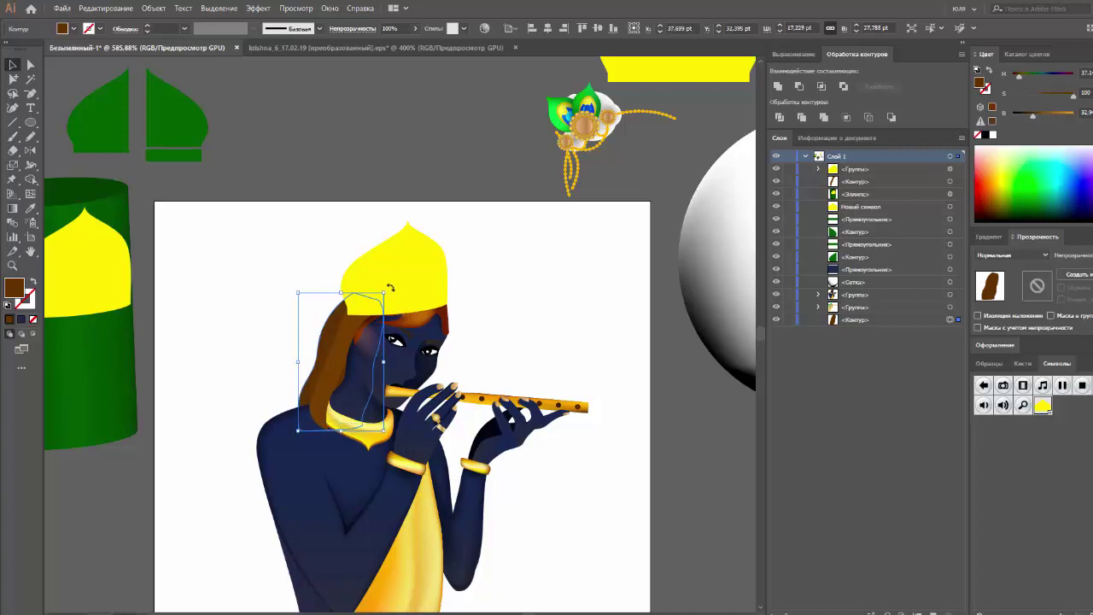
pyautogui.click(294, 320)
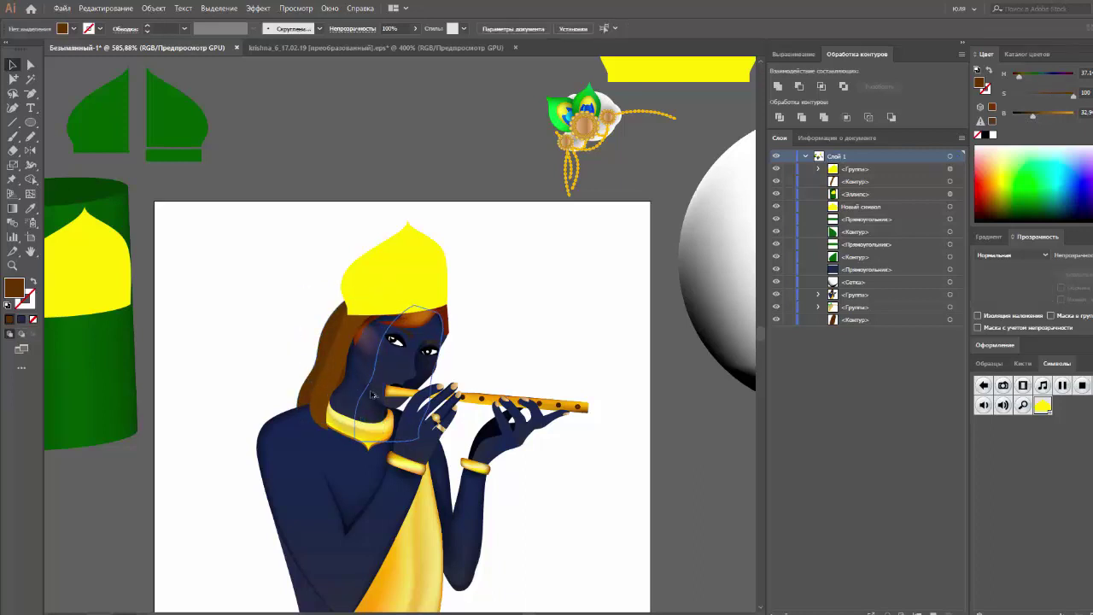
# Step: Rotate the yellow crown slightly clockwise, make it taller, then delete it
pyautogui.scroll(-1, 510, 348)
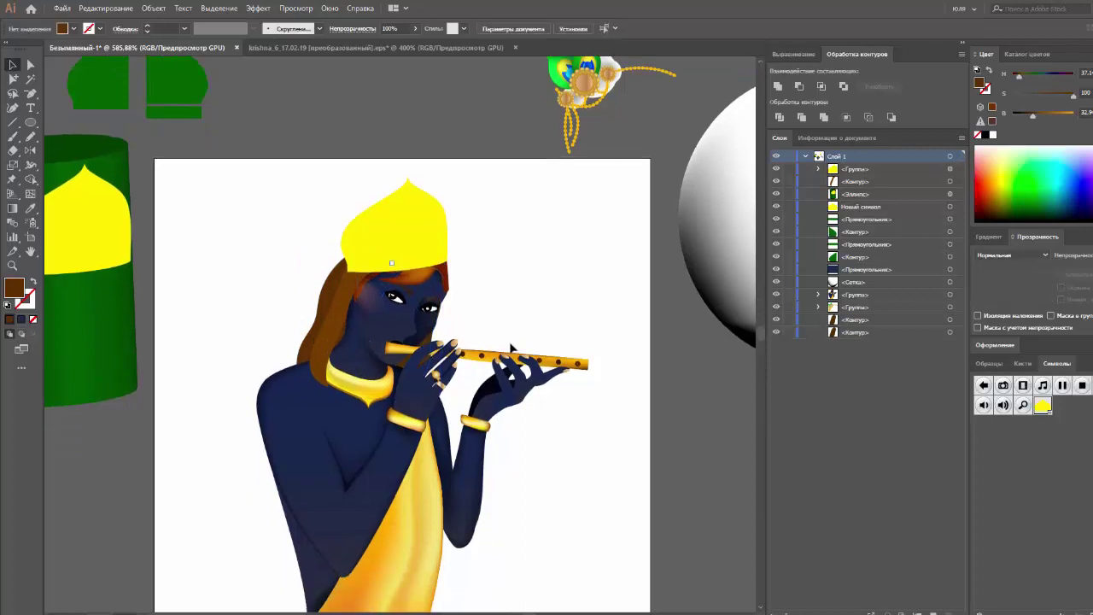
pyautogui.scroll(-1, 510, 348)
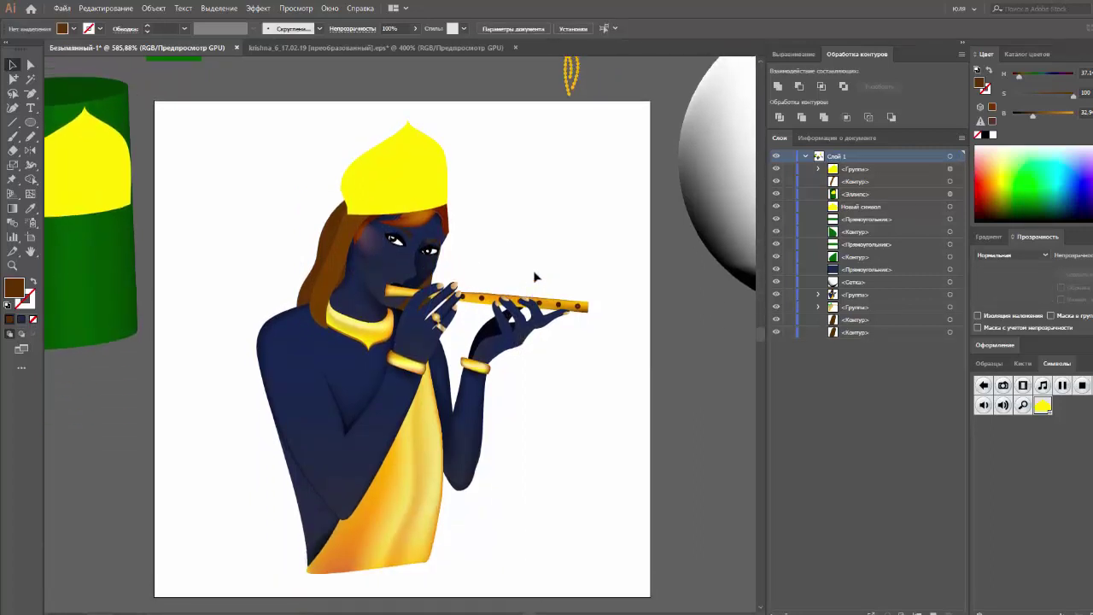
pyautogui.click(431, 182)
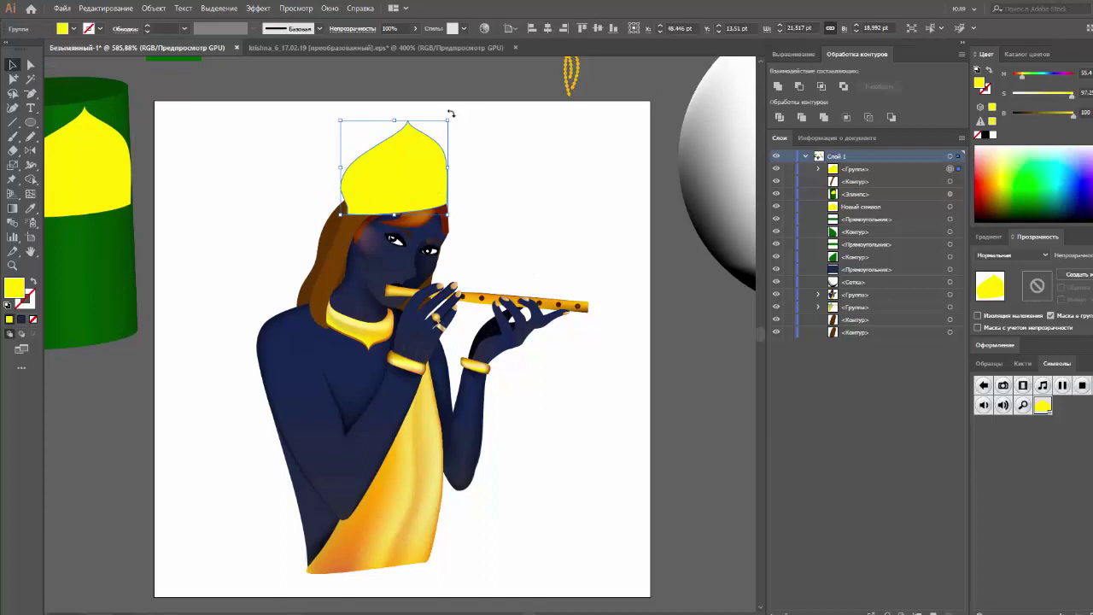
pyautogui.moveTo(450, 113)
pyautogui.mouseDown()
pyautogui.moveTo(416, 162)
pyautogui.moveTo(400, 159)
pyautogui.mouseUp()
pyautogui.scroll(1, 416, 163)
pyautogui.click(532, 205)
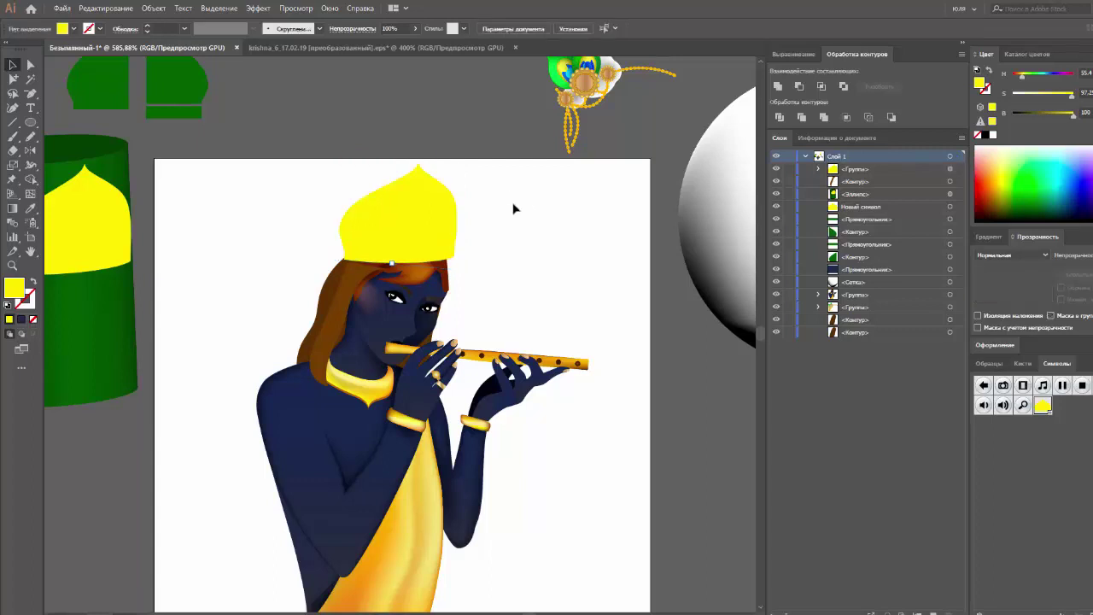
pyautogui.click(412, 223)
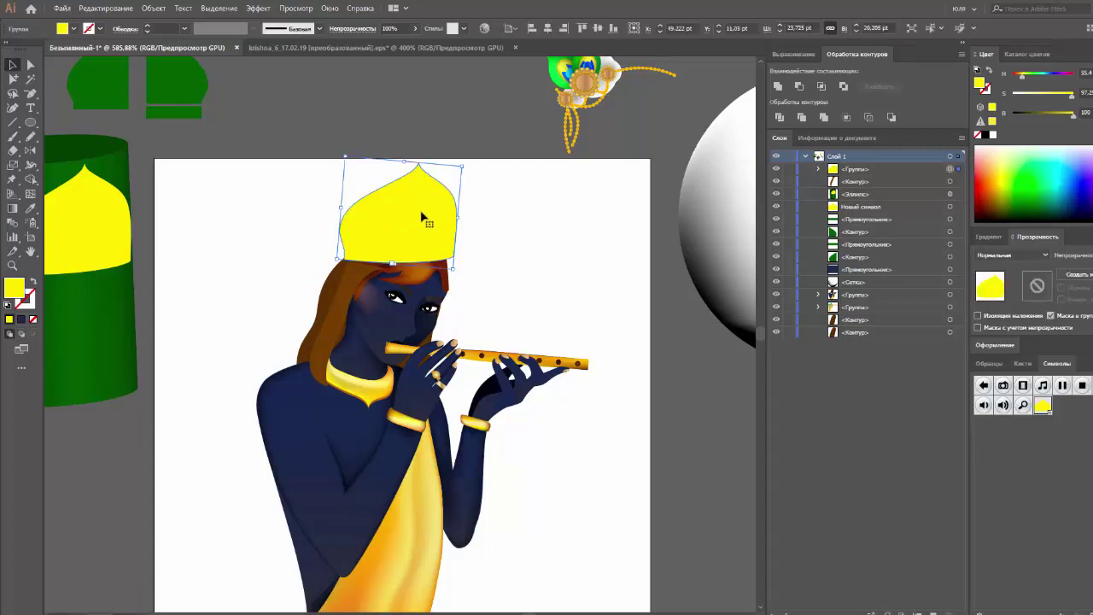
pyautogui.press('Delete')
pyautogui.click(95, 297)
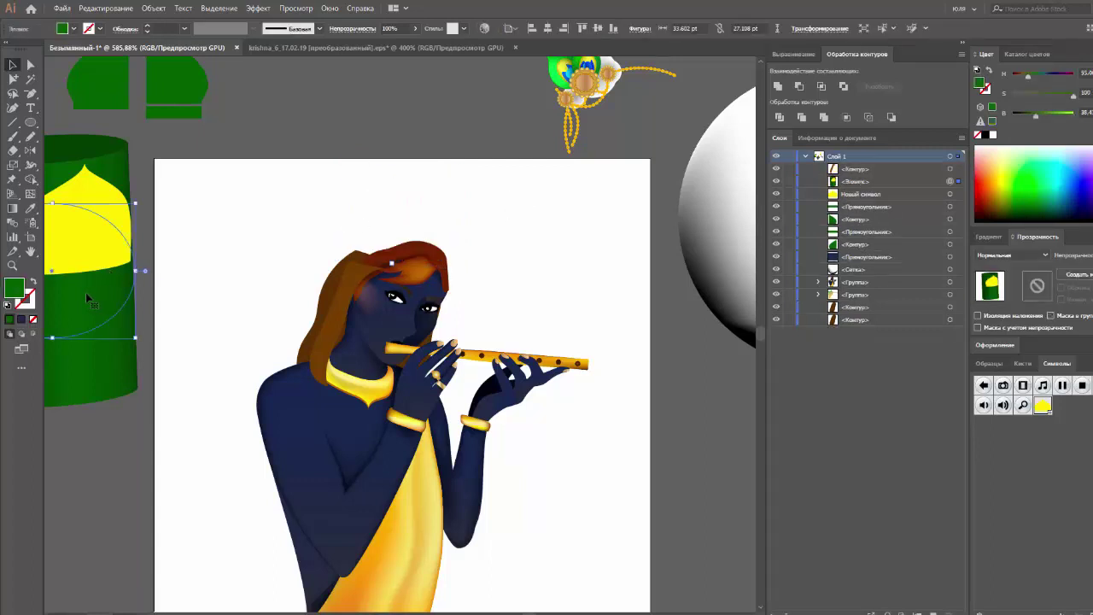
# Step: Duplicate the green cylinder above the artboard and open its 3D Extrude settings with preview on
pyautogui.moveTo(88, 297); pyautogui.dragTo(347, 164)
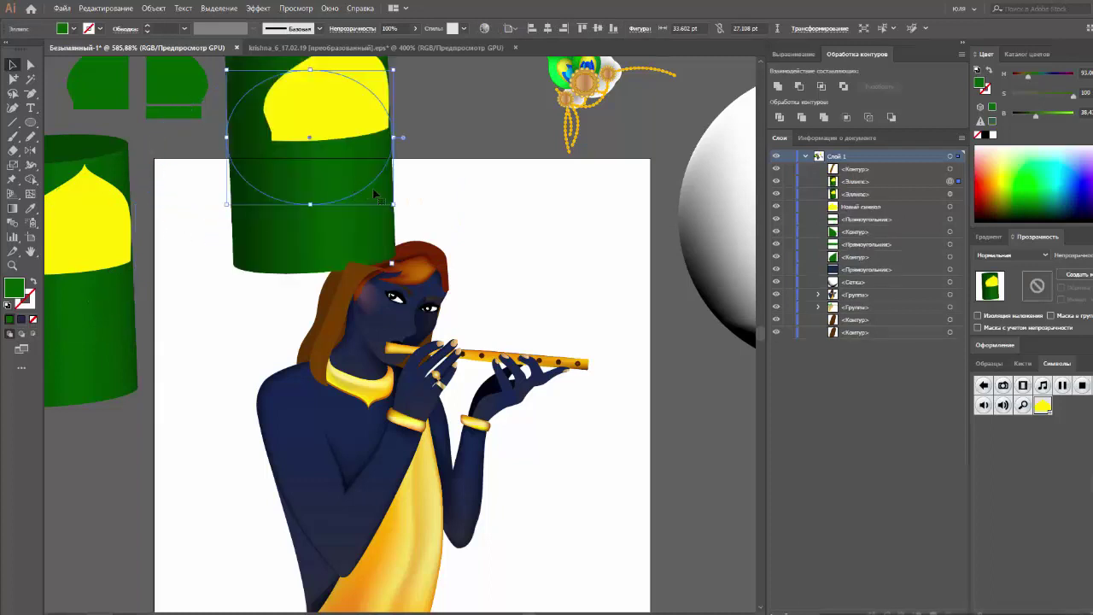
pyautogui.scroll(2, 373, 195)
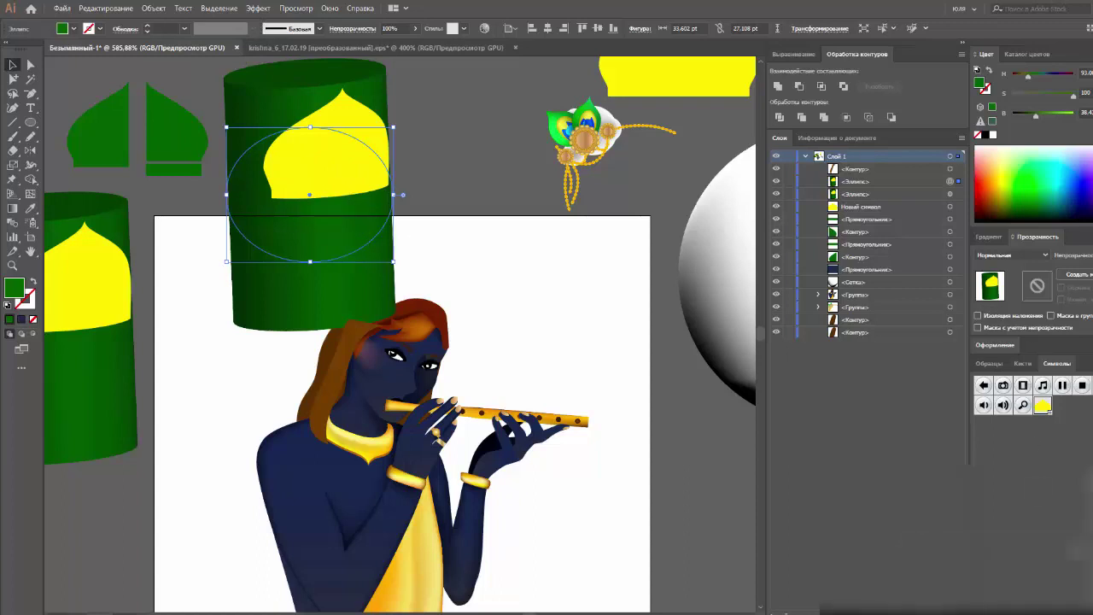
pyautogui.click(994, 347)
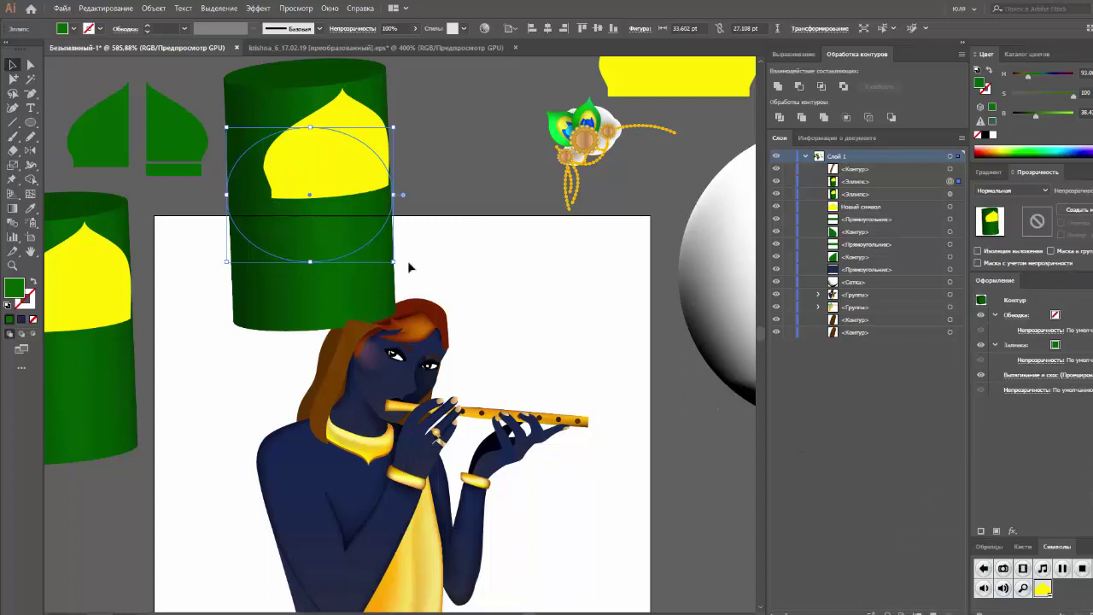
pyautogui.click(1048, 380)
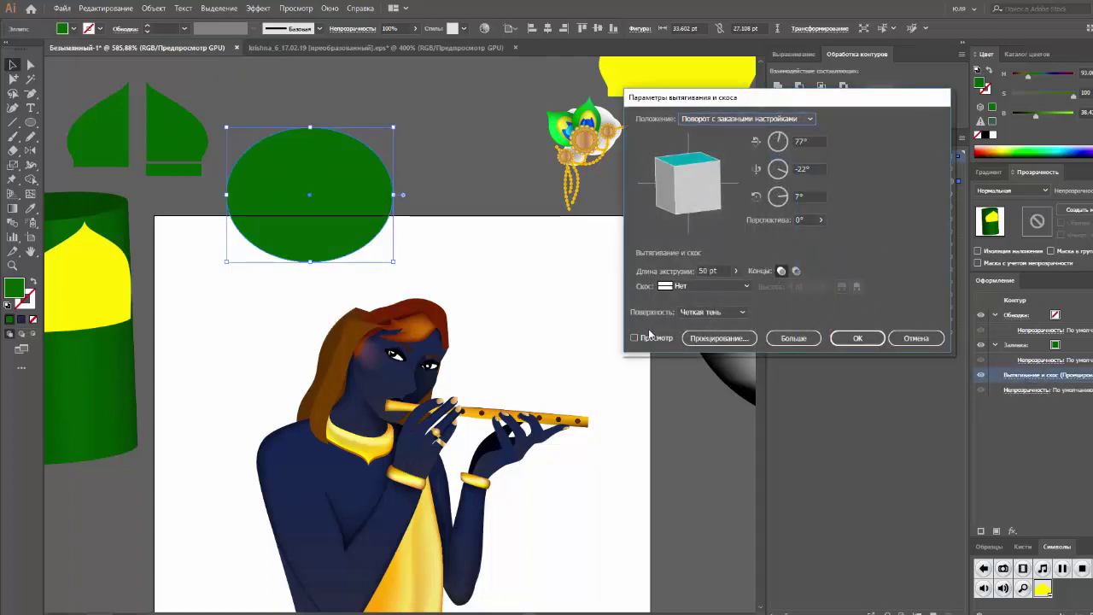
pyautogui.click(645, 339)
# Step: Map the yellow dome symbol onto the third cylinder surface, shifted right and tilted
pyautogui.click(696, 338)
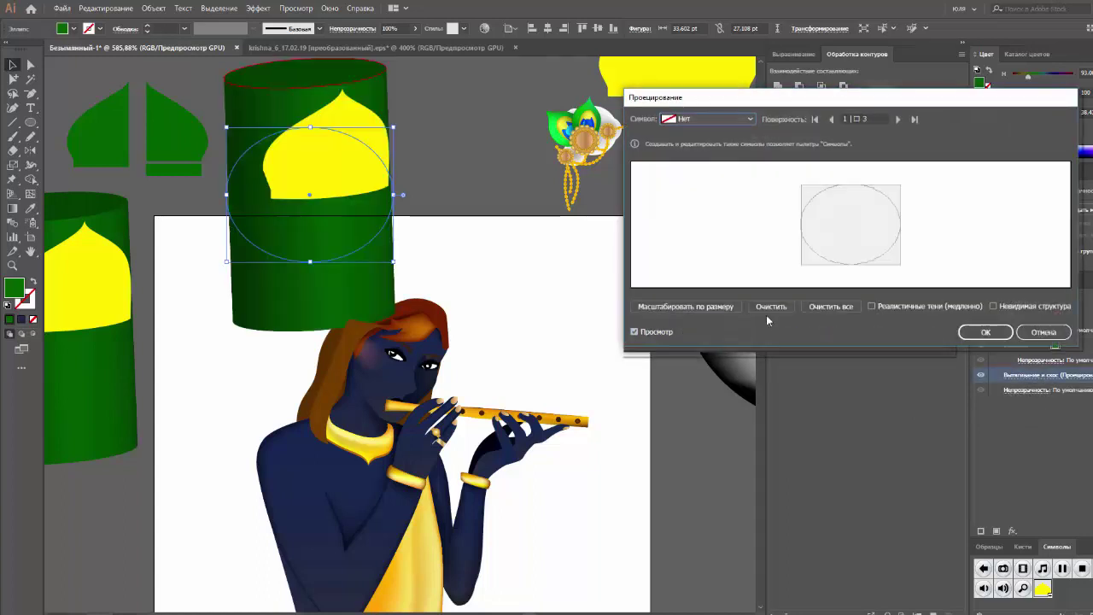
pyautogui.click(897, 119)
pyautogui.click(897, 119)
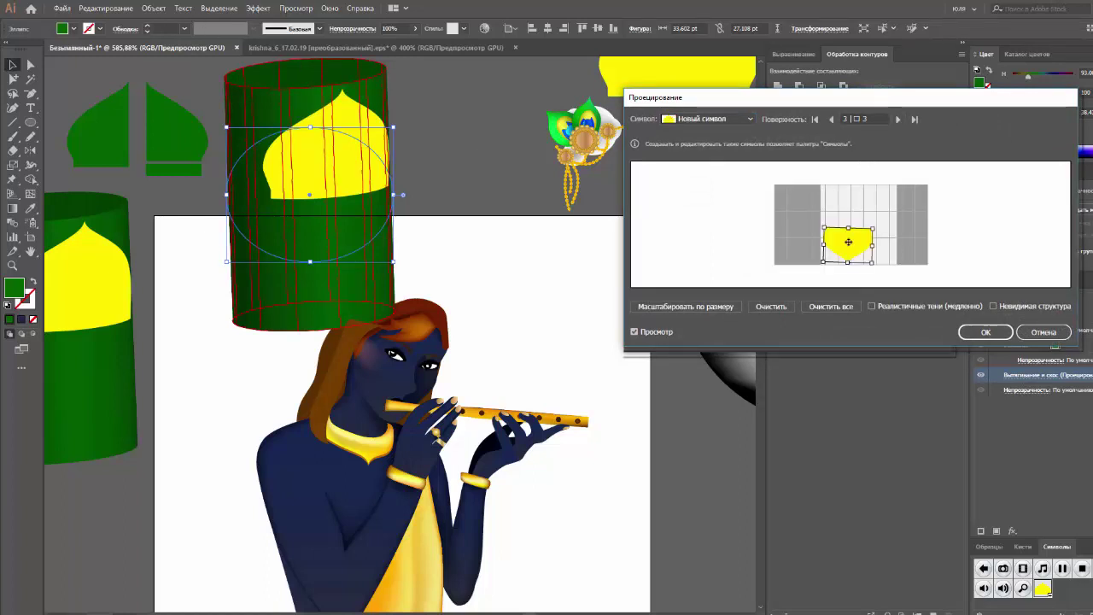
pyautogui.moveTo(848, 242); pyautogui.dragTo(855, 241)
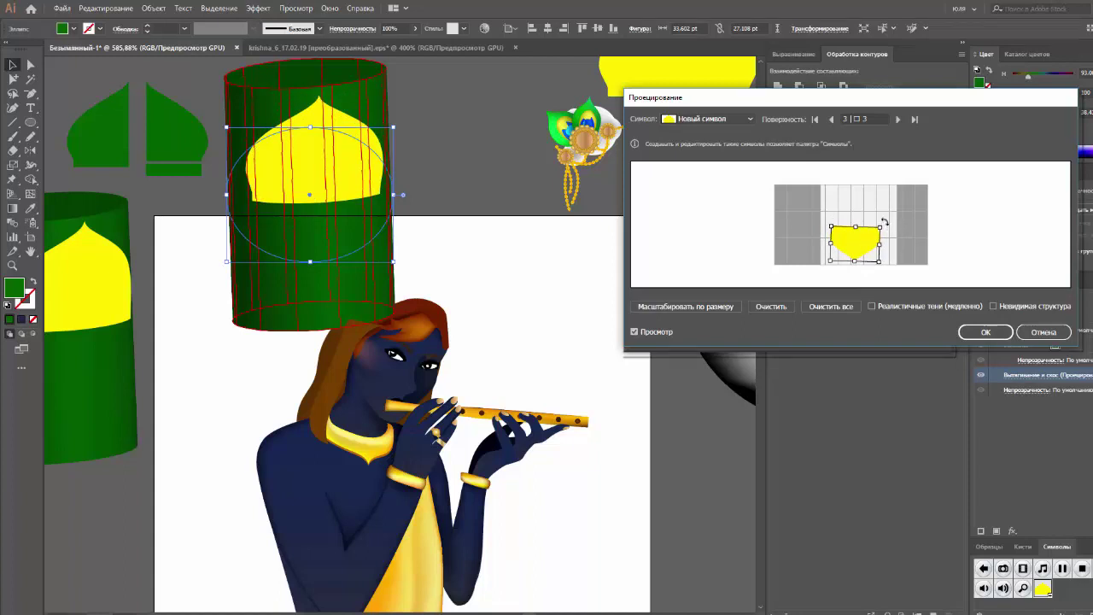
pyautogui.moveTo(885, 222); pyautogui.dragTo(886, 226)
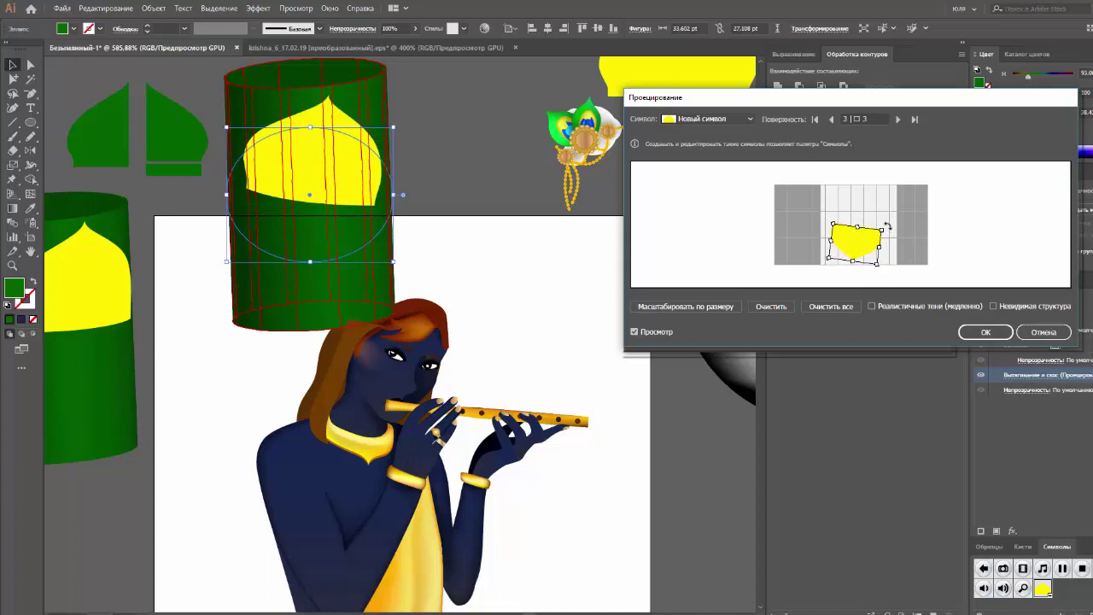
pyautogui.click(986, 331)
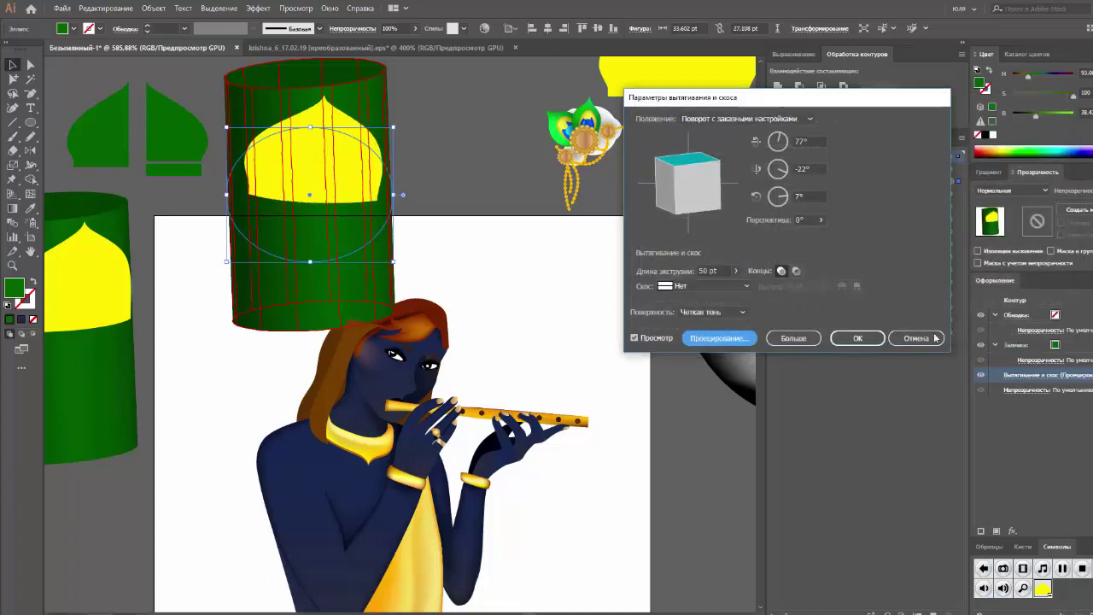
pyautogui.click(869, 340)
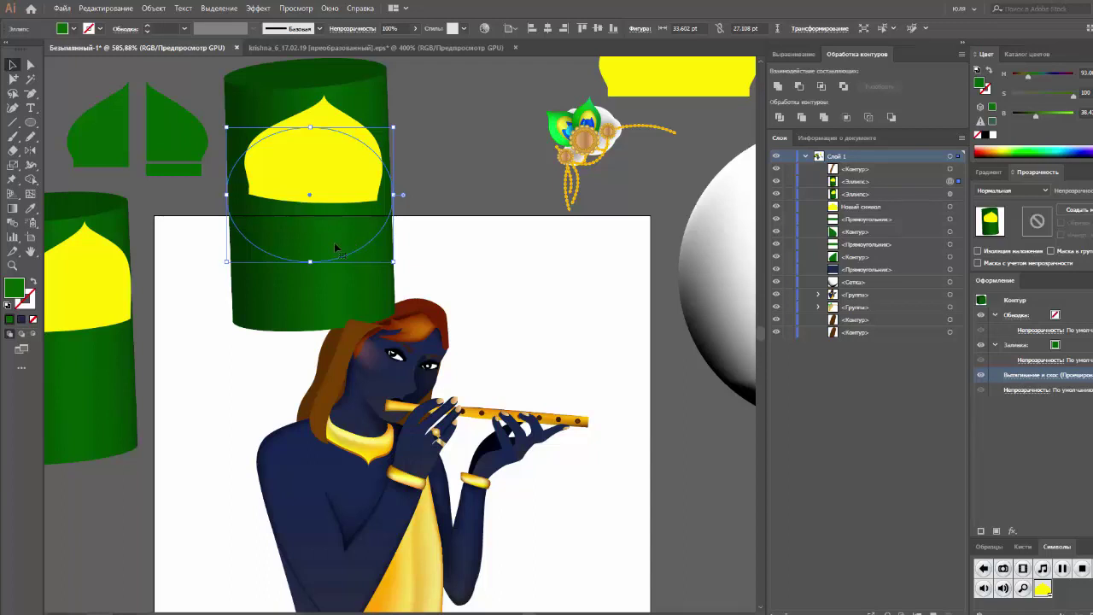
# Step: Move the 3D cylinder up-right, expand its appearance and ungroup it twice
pyautogui.moveTo(334, 243); pyautogui.dragTo(380, 199)
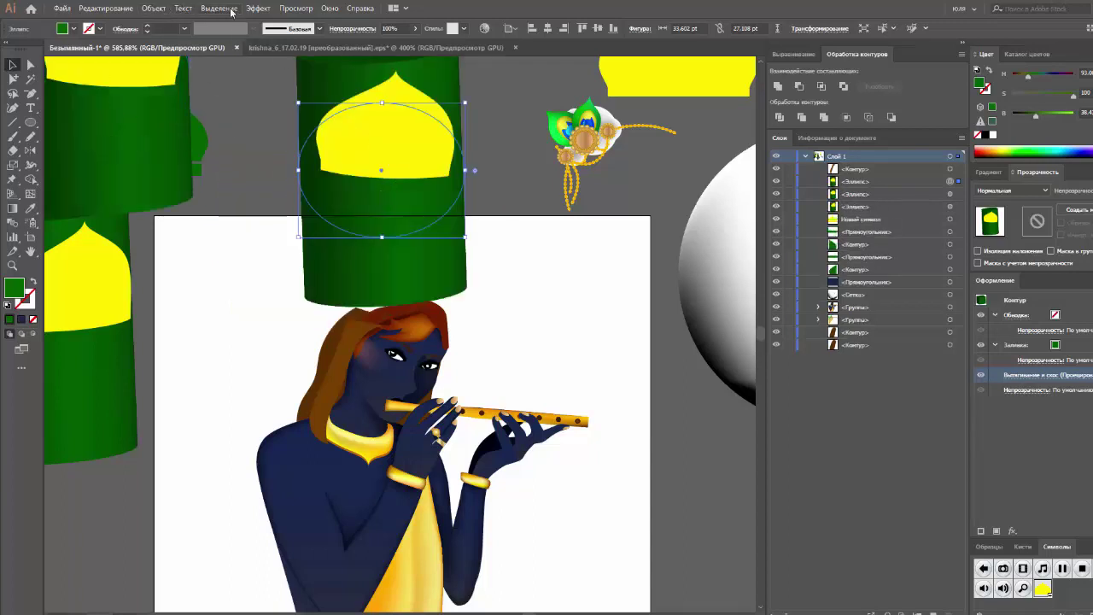
pyautogui.click(154, 8)
pyautogui.click(239, 151)
pyautogui.rightClick(403, 151)
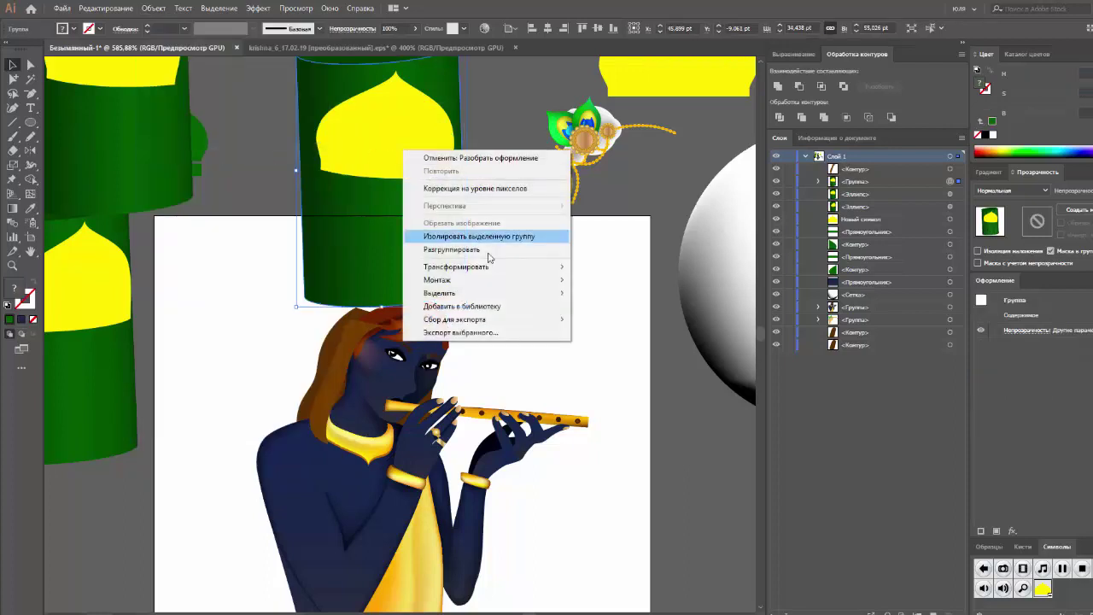
pyautogui.click(451, 250)
pyautogui.rightClick(432, 189)
pyautogui.click(480, 288)
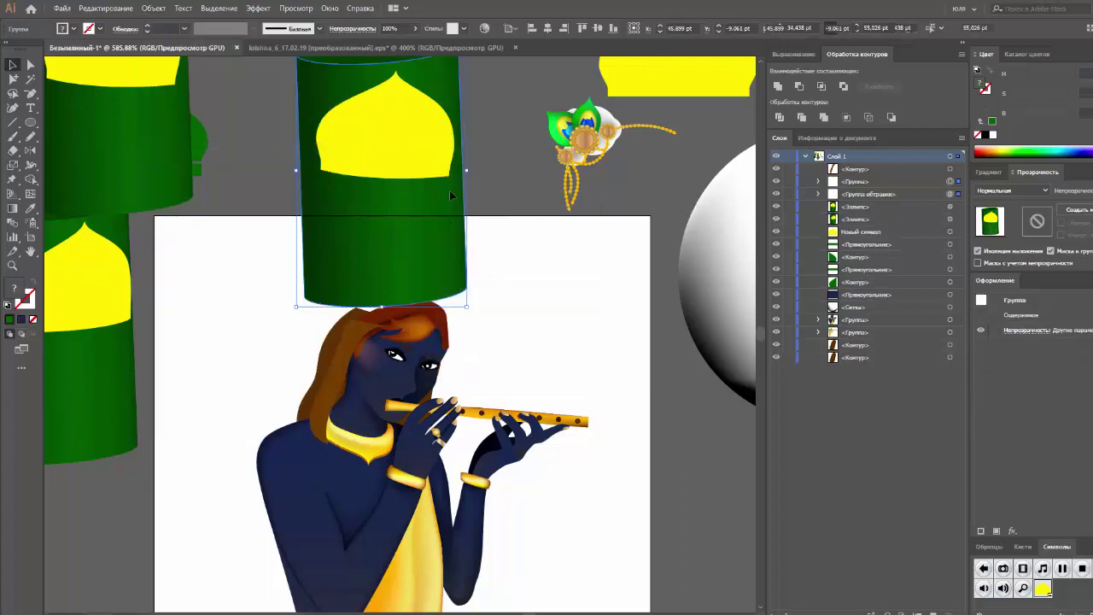
# Step: Release the dome's clipping mask, drag the dome out, and delete the green cylinder body
pyautogui.click(512, 171)
pyautogui.rightClick(427, 151)
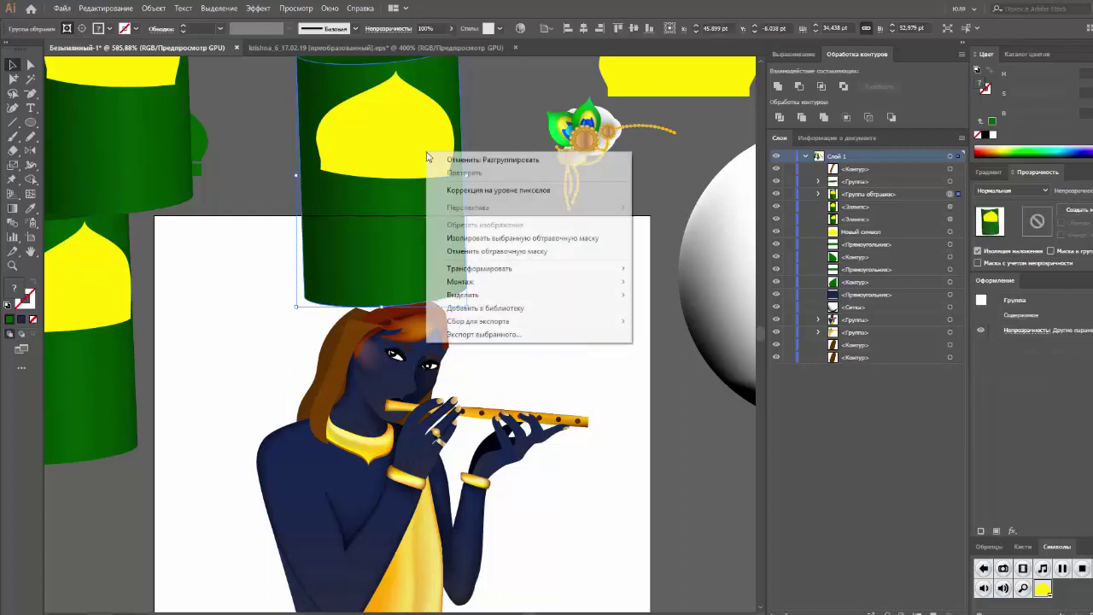
pyautogui.click(470, 246)
pyautogui.moveTo(414, 163); pyautogui.dragTo(600, 245)
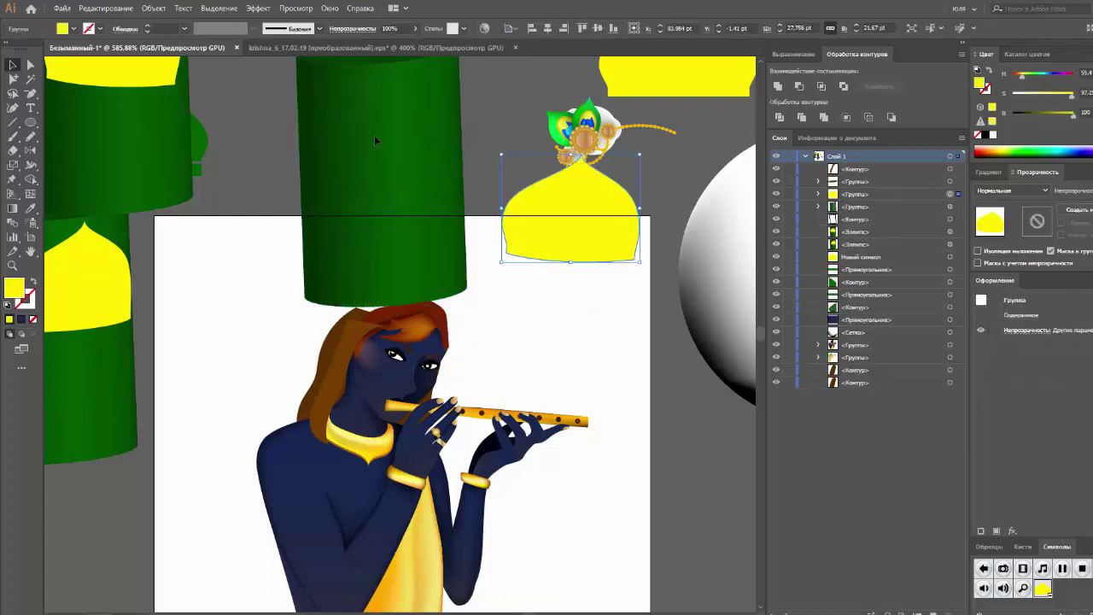
pyautogui.click(472, 167)
pyautogui.press('Delete')
pyautogui.scroll(2, 427, 177)
# Step: Delete the cylinder's top ellipse, then set the yellow dome on the head, shrunk to fit
pyautogui.click(397, 124)
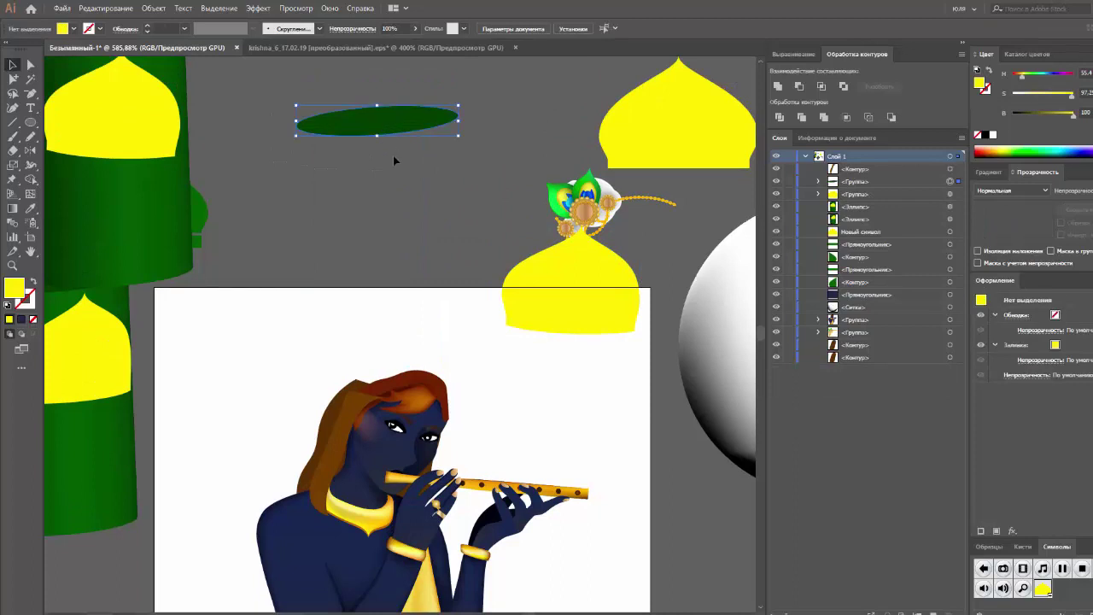
pyautogui.press('Delete')
pyautogui.moveTo(412, 353); pyautogui.dragTo(409, 365)
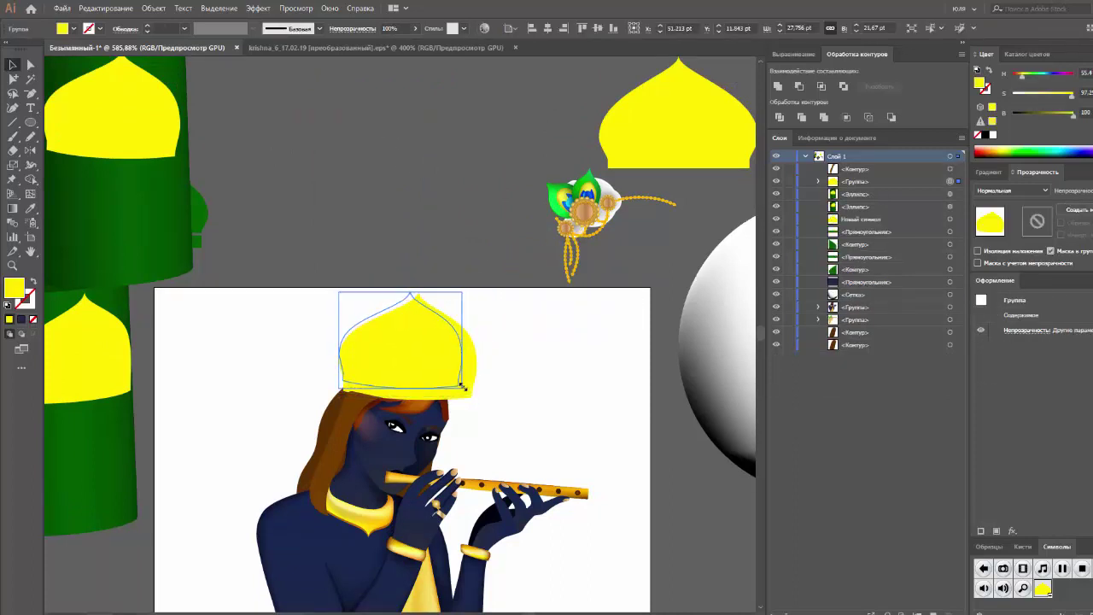
pyautogui.moveTo(478, 397); pyautogui.dragTo(453, 378)
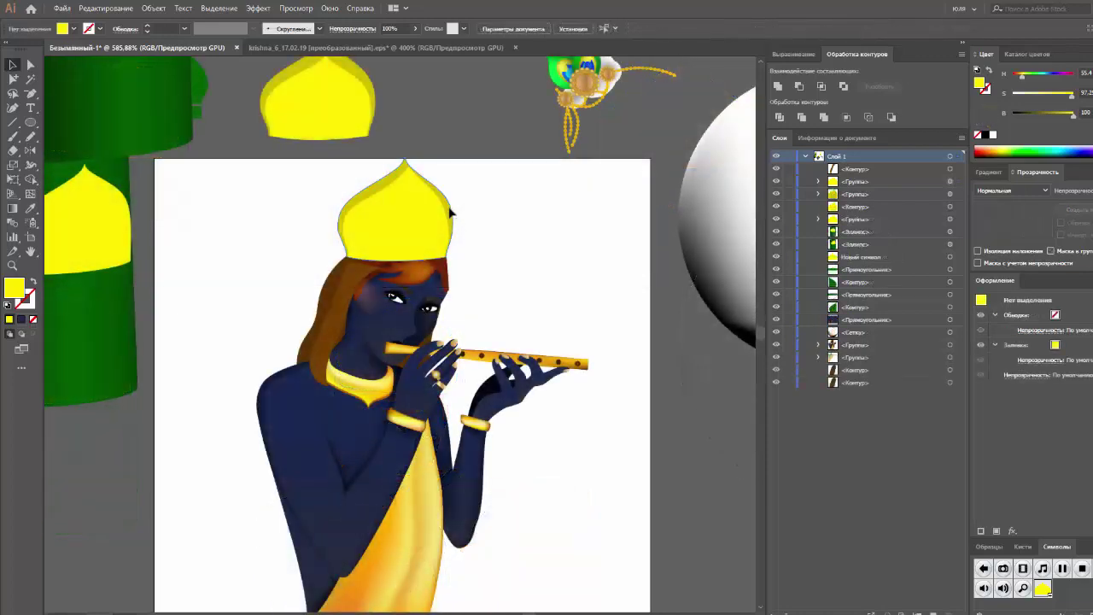
pyautogui.click(410, 205)
pyautogui.press('a')
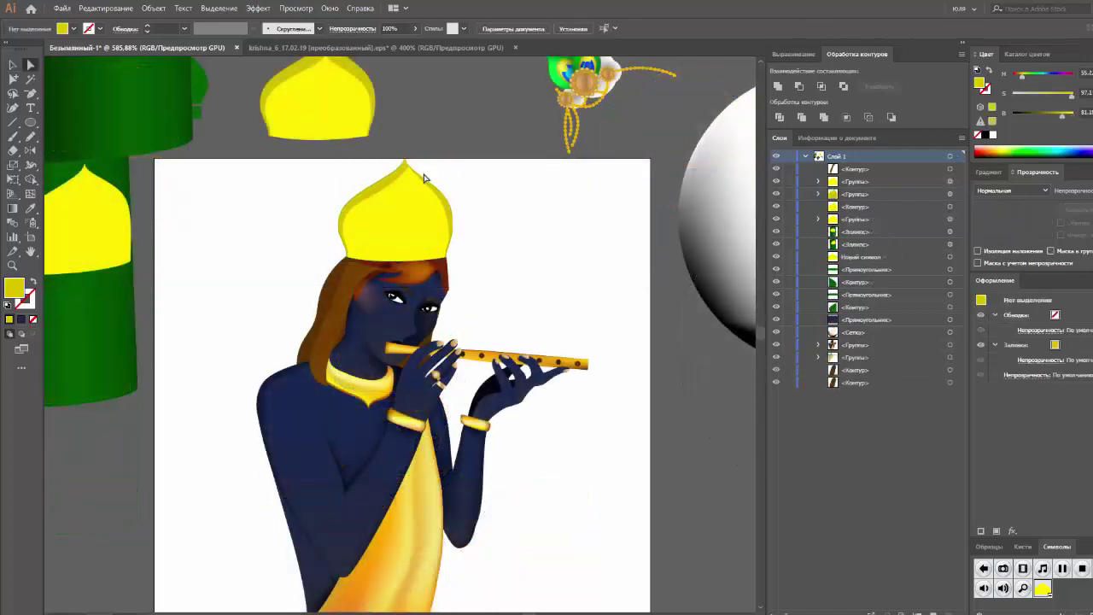
pyautogui.click(423, 179)
# Step: Try removing an anchor from the crown's right edge and dismiss the warning
pyautogui.click(423, 178)
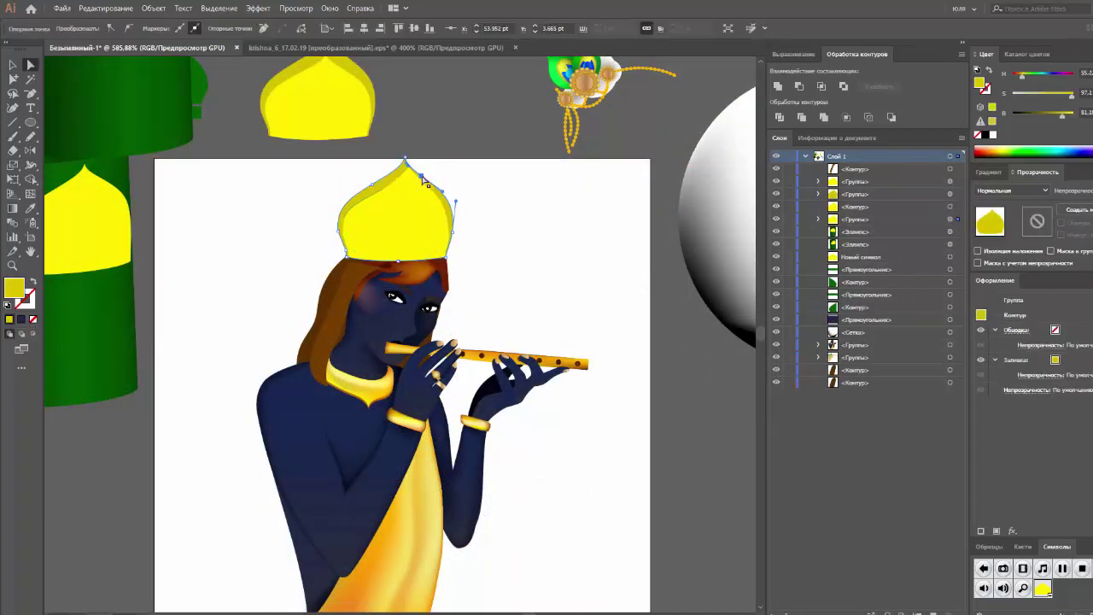
pyautogui.press('-')
pyautogui.click(429, 188)
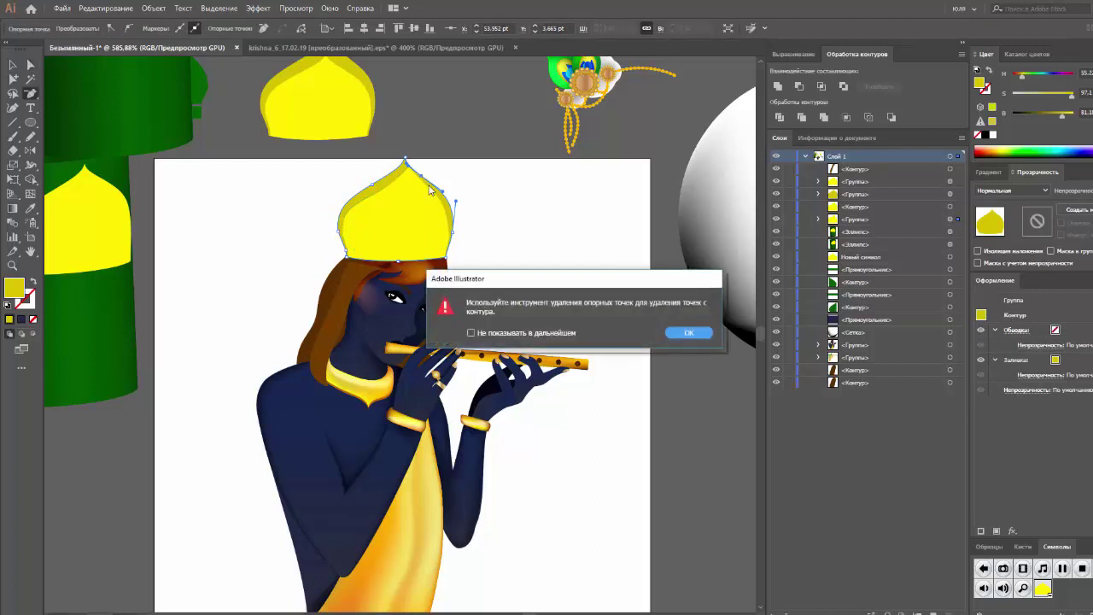
pyautogui.click(694, 333)
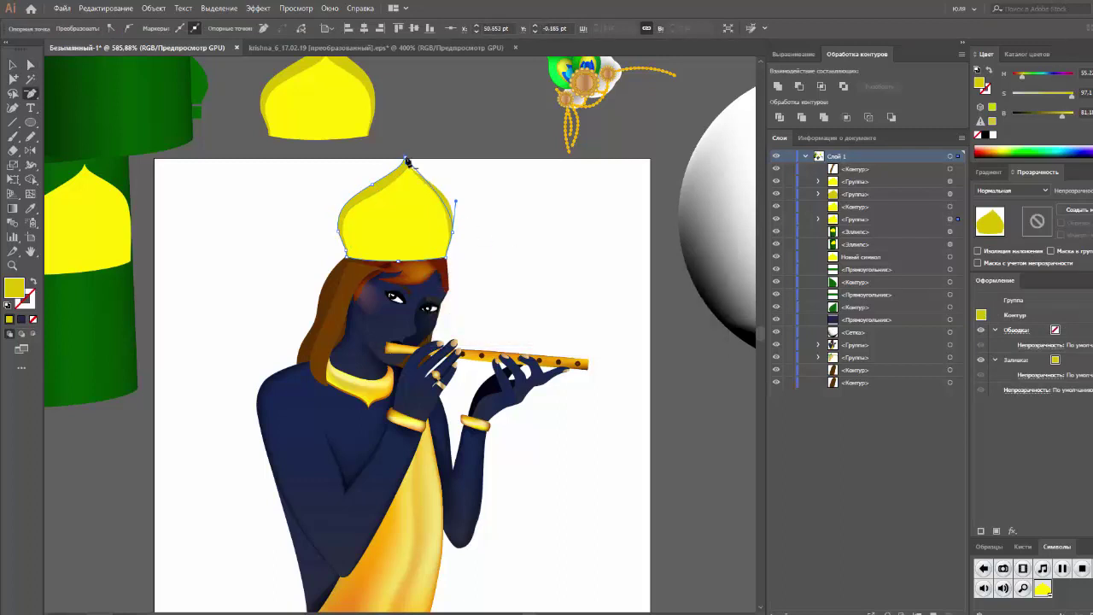
pyautogui.press('a')
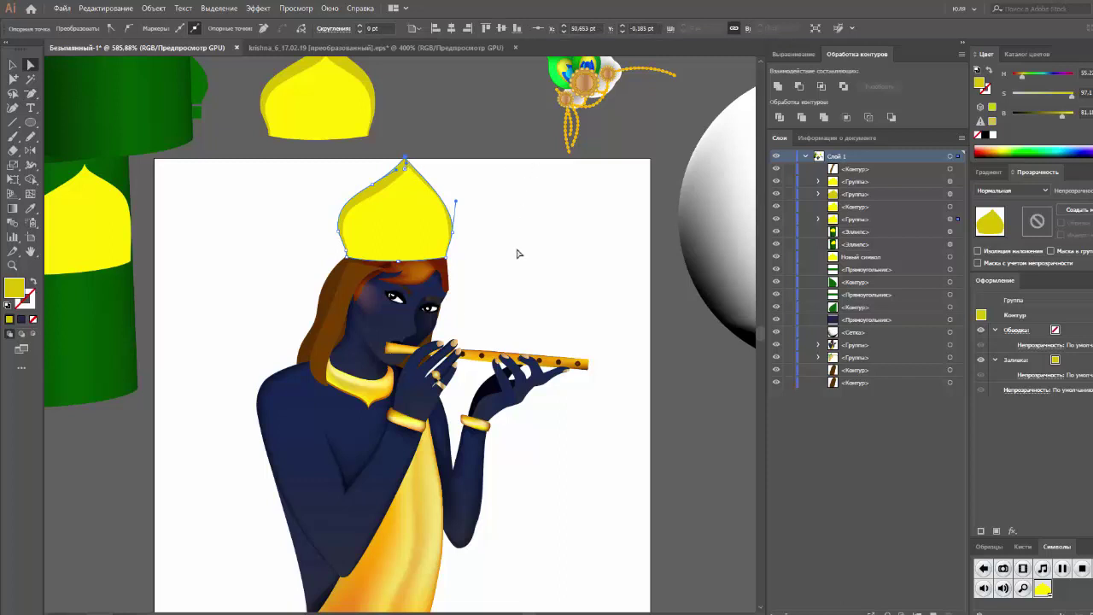
pyautogui.click(517, 250)
# Step: Select the crown's top and right-side points to examine its outline
pyautogui.click(378, 182)
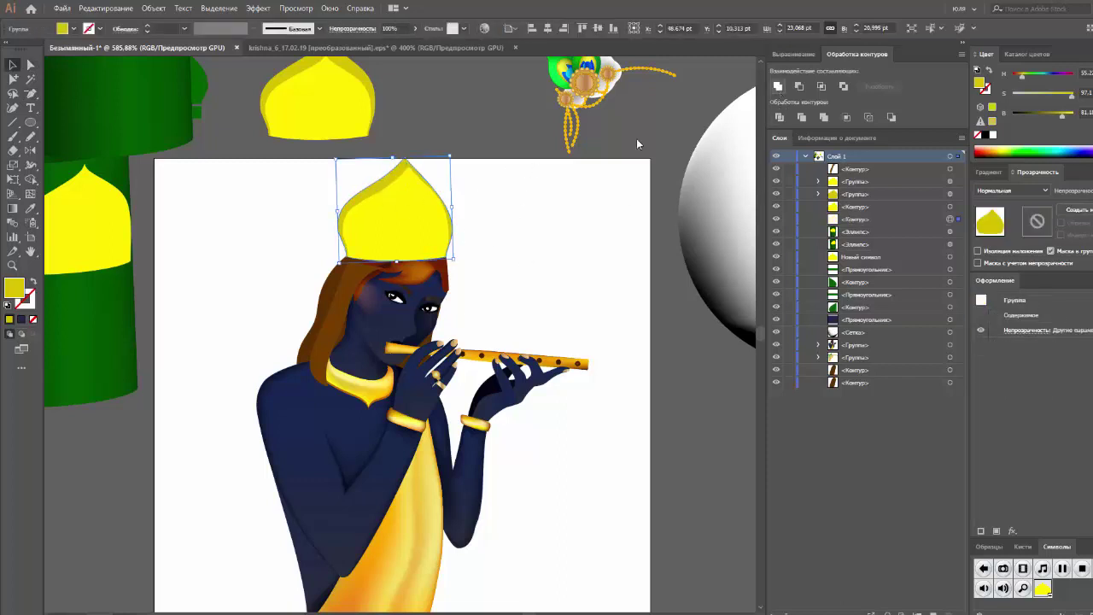
pyautogui.click(406, 162)
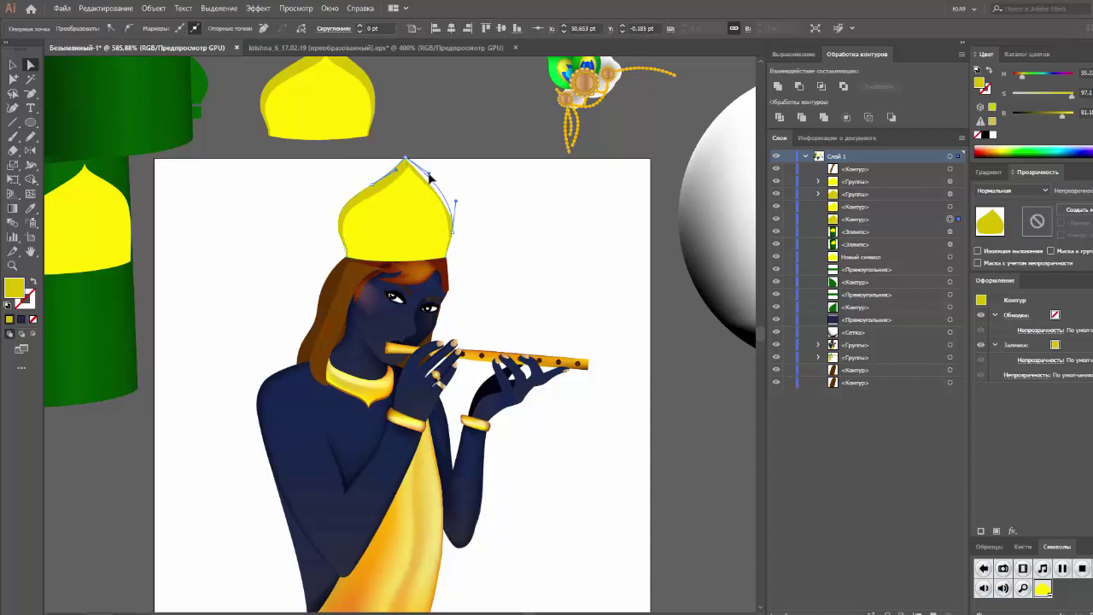
pyautogui.click(407, 192)
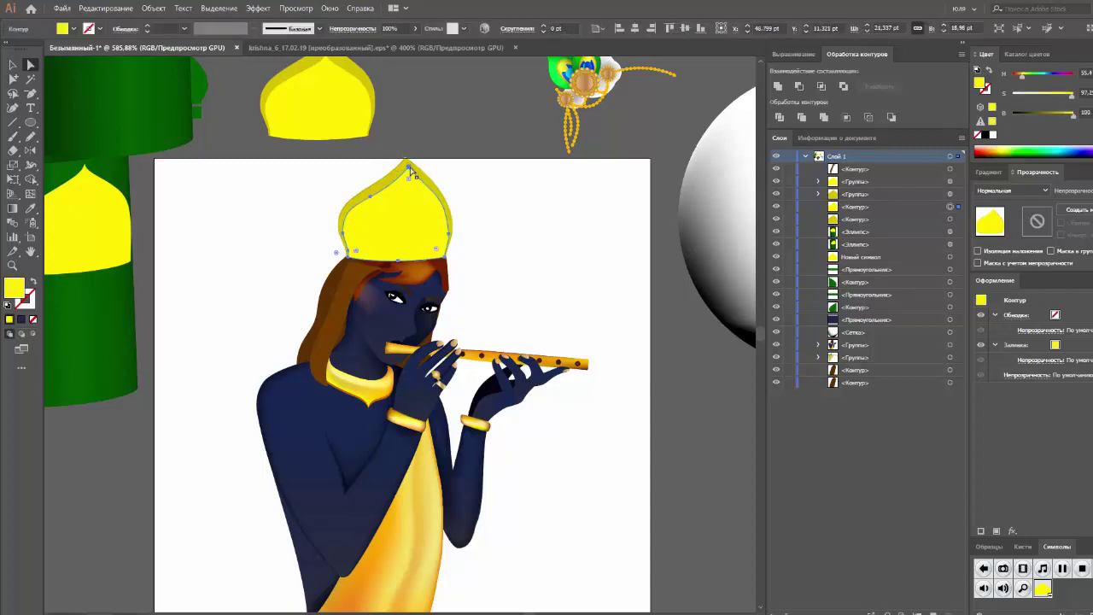
pyautogui.click(434, 196)
pyautogui.click(429, 189)
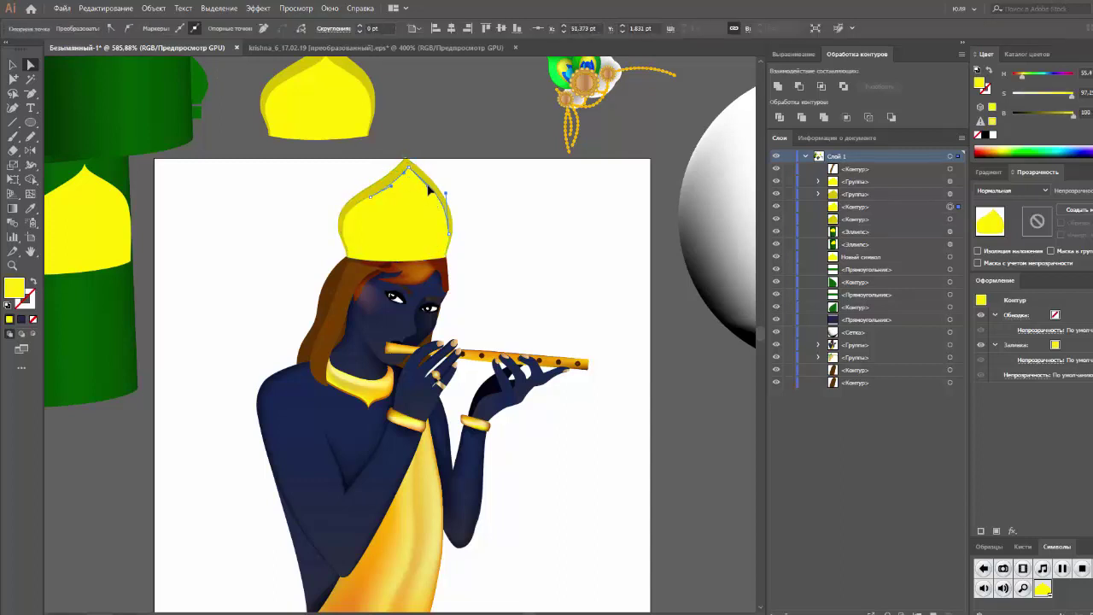
pyautogui.click(431, 193)
pyautogui.click(546, 232)
pyautogui.scroll(1, 558, 282)
pyautogui.scroll(-2, 560, 280)
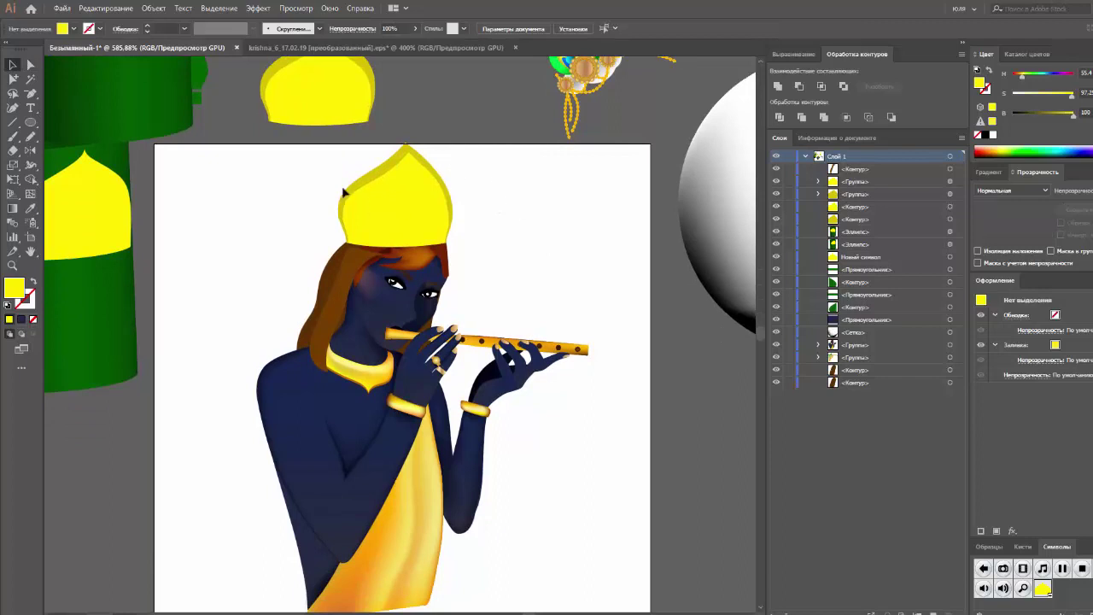
pyautogui.scroll(-2, 624, 359)
pyautogui.scroll(1, 623, 358)
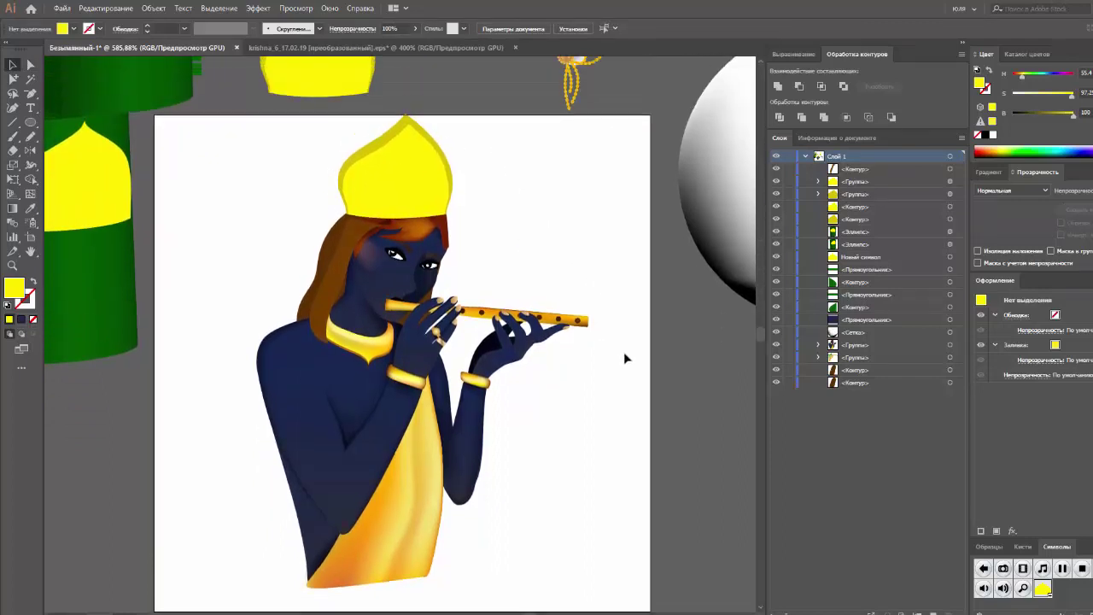
# Step: Nudge the crown's right-edge anchor and reshape its pointed tip and left curve
pyautogui.click(428, 197)
pyautogui.press('a')
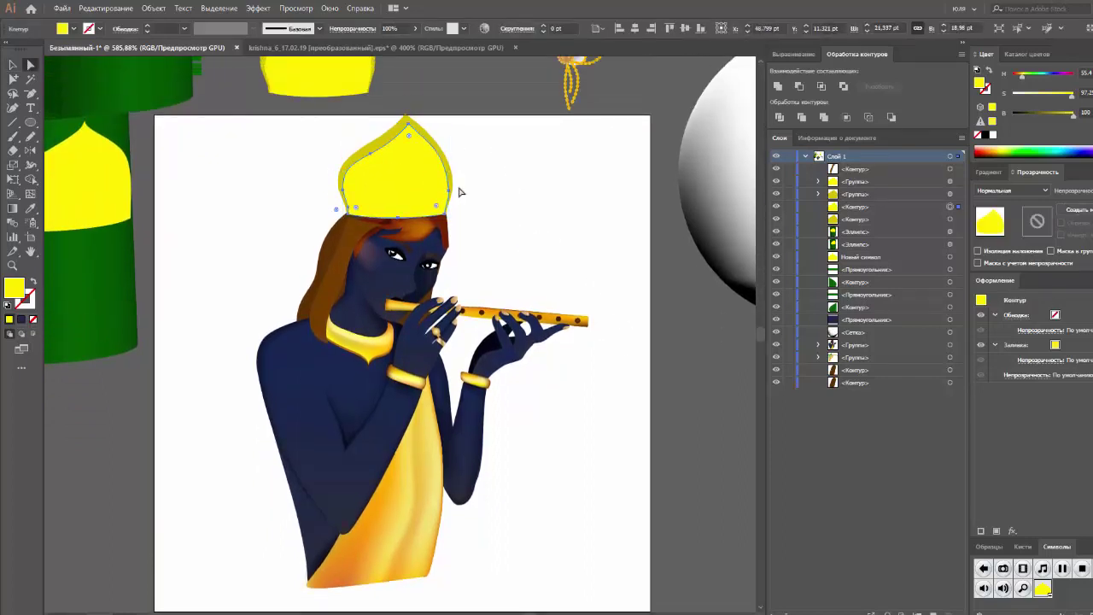
pyautogui.click(454, 193)
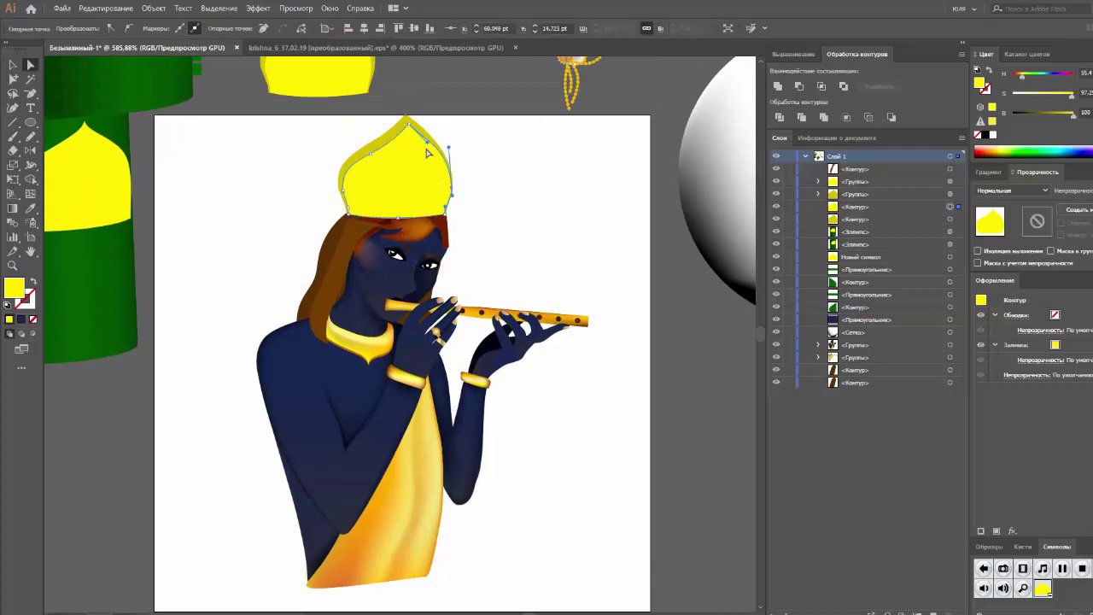
pyautogui.click(411, 126)
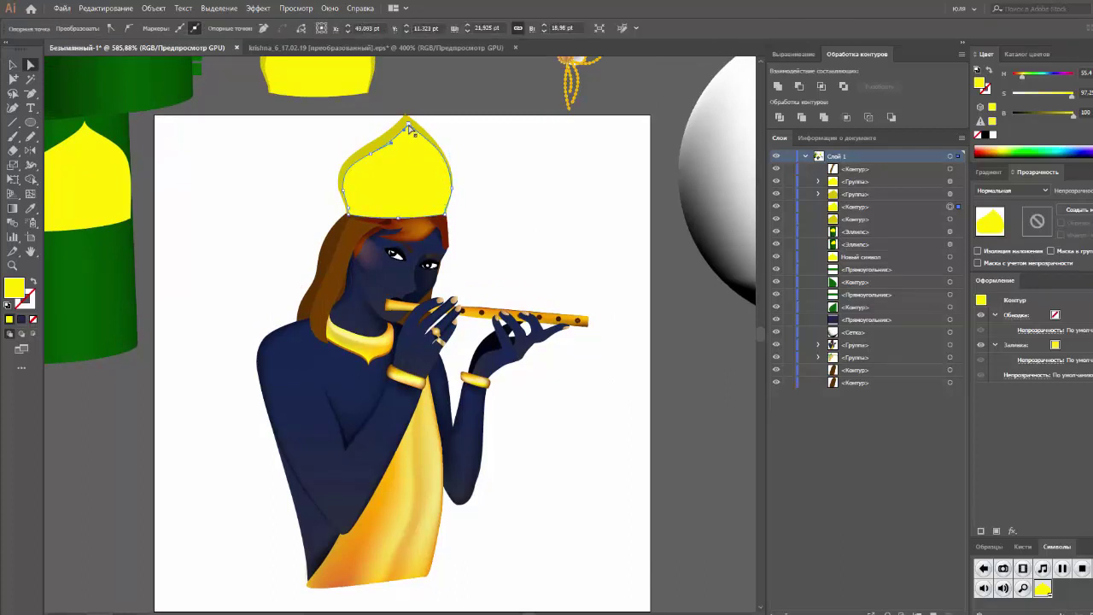
pyautogui.click(478, 127)
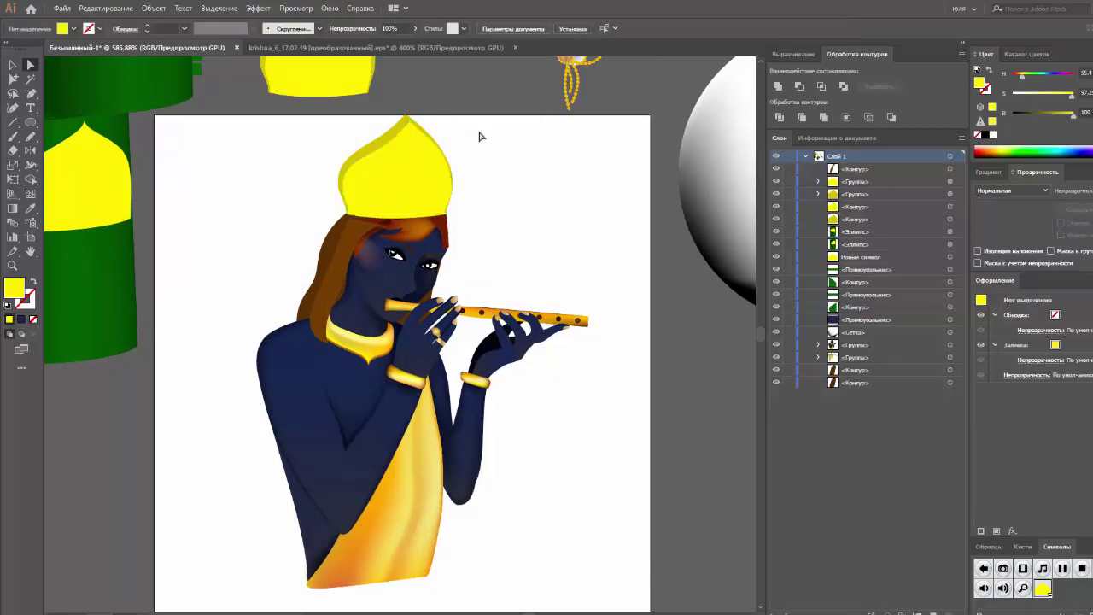
pyautogui.scroll(2, 477, 135)
pyautogui.click(428, 193)
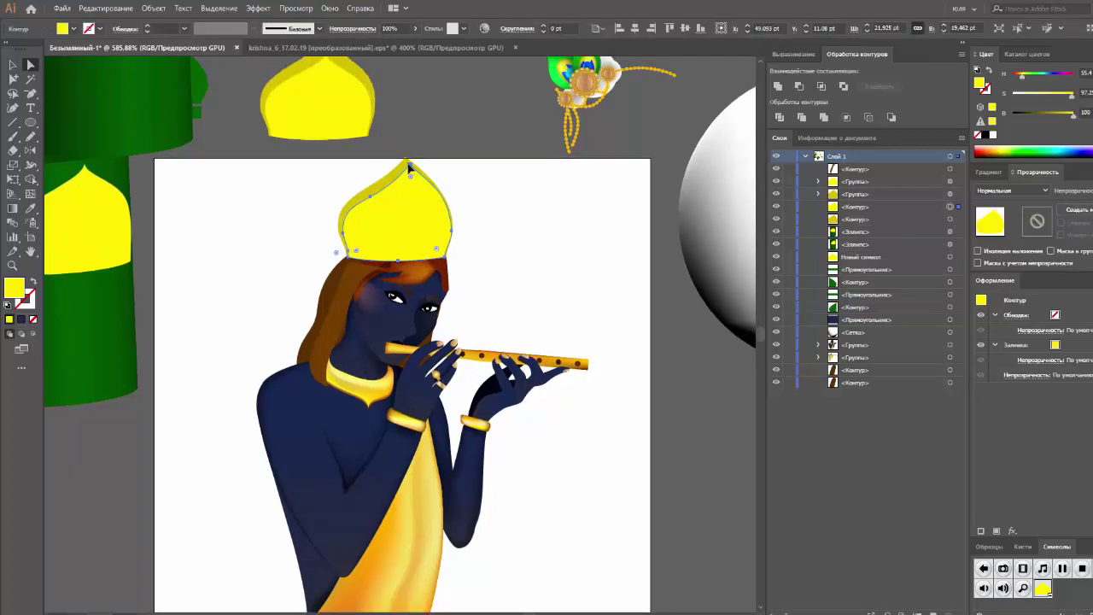
pyautogui.click(409, 169)
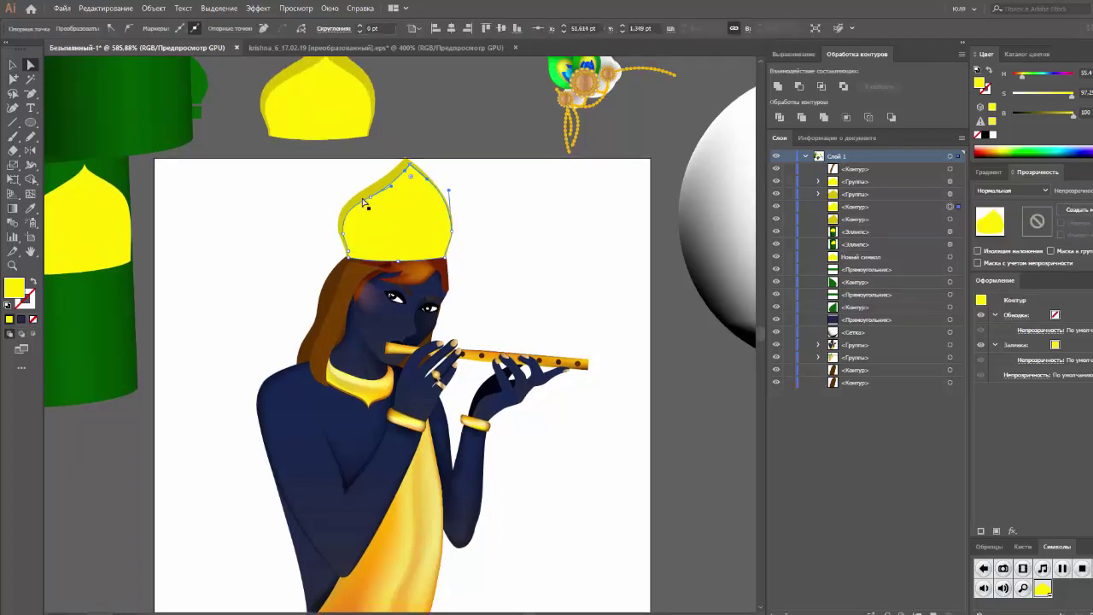
pyautogui.click(386, 188)
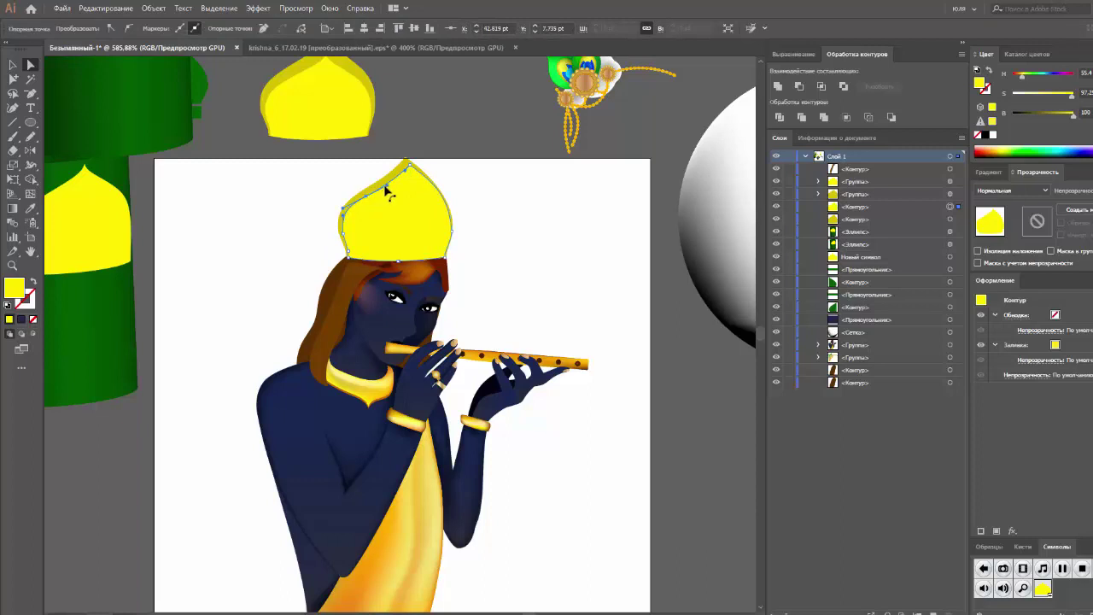
pyautogui.click(309, 229)
pyautogui.scroll(-2, 300, 229)
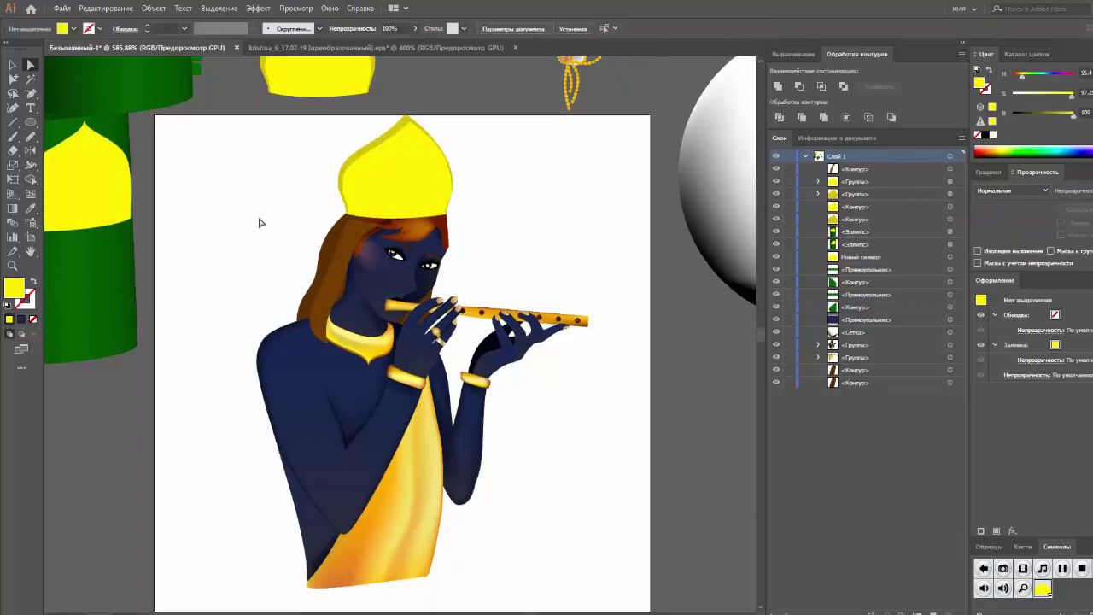
pyautogui.press('v')
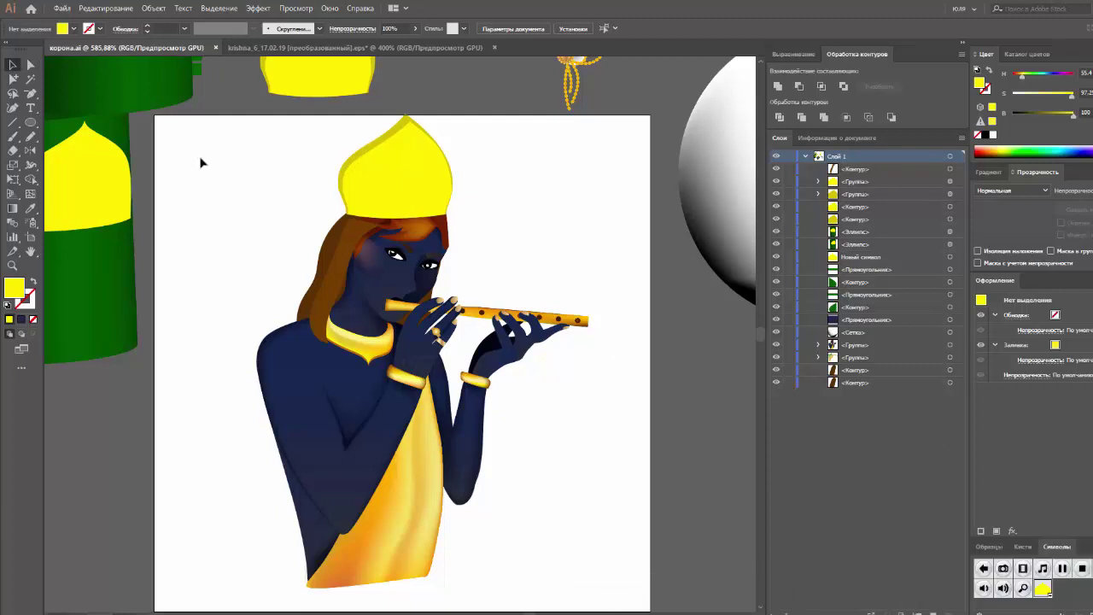
# Step: Draw a small circle on the crown and fill it orange
pyautogui.click(30, 123)
pyautogui.moveTo(403, 173); pyautogui.dragTo(429, 195)
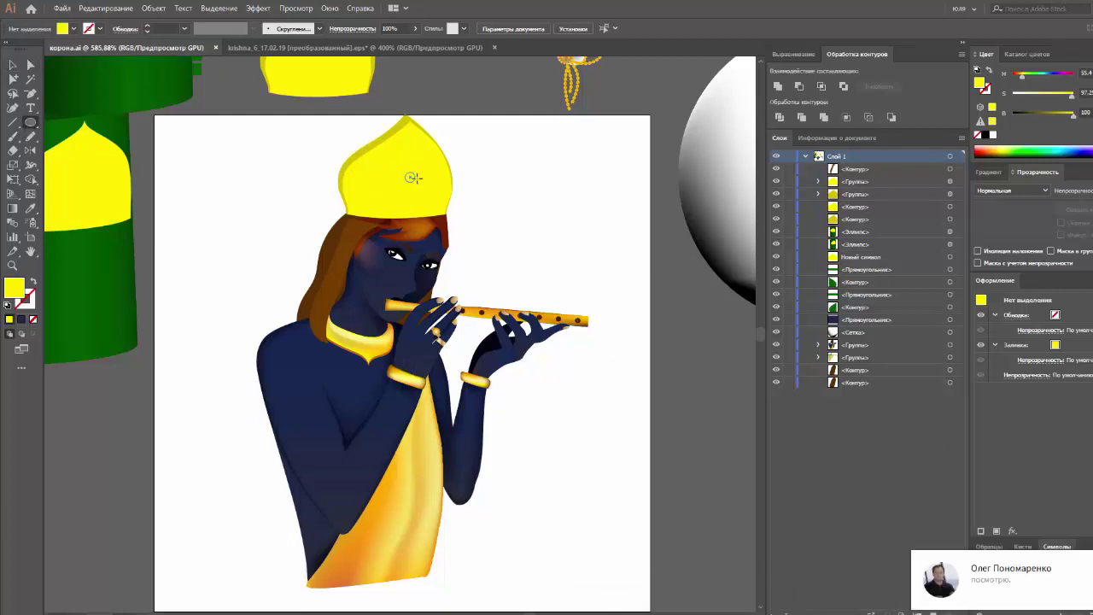
pyautogui.click(13, 65)
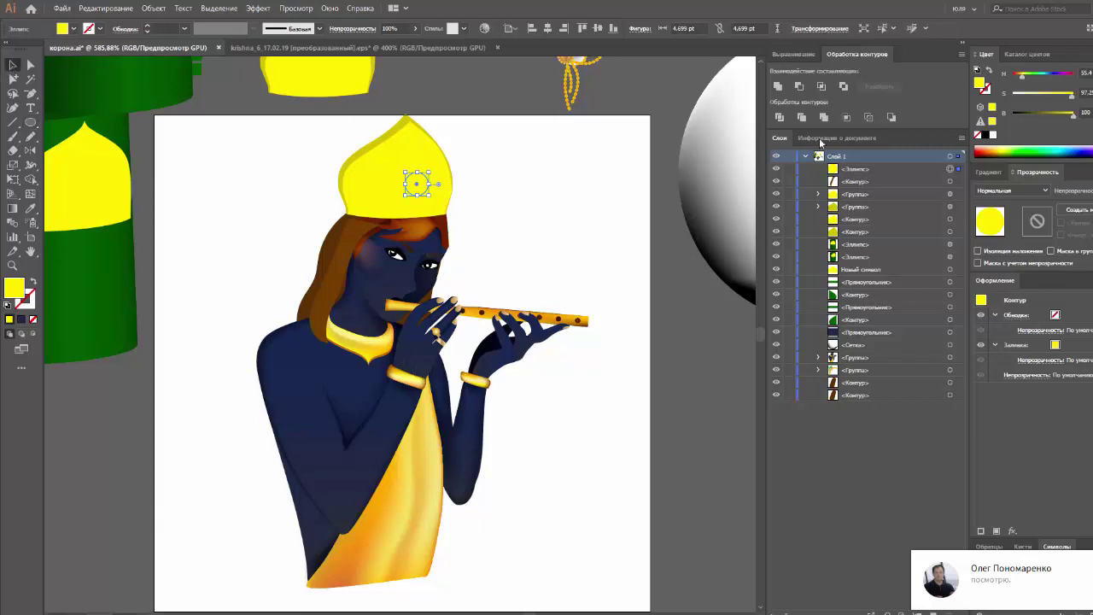
pyautogui.click(985, 134)
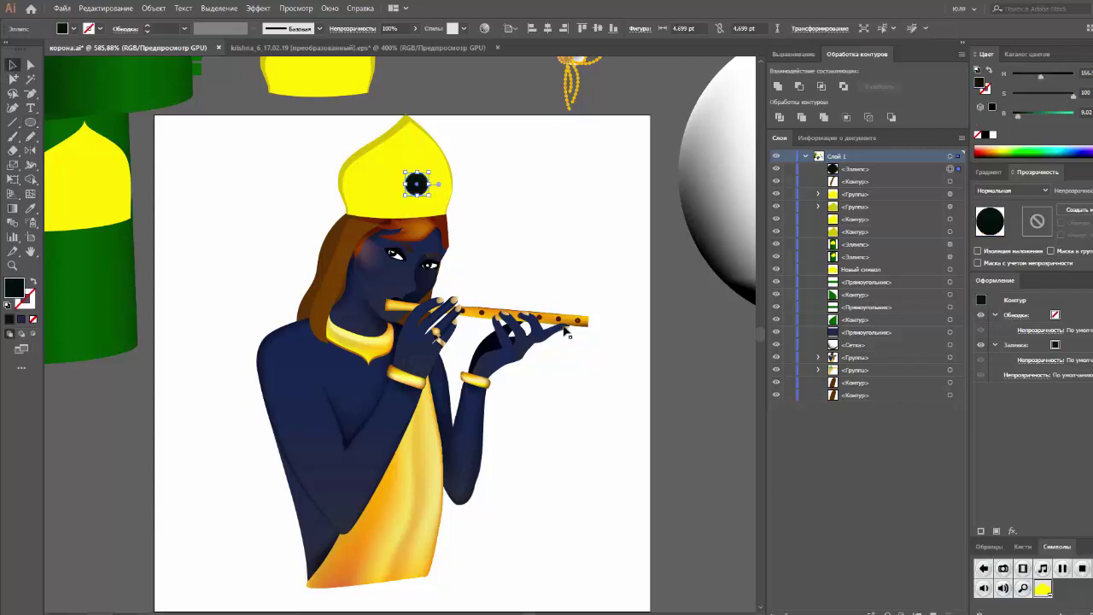
pyautogui.click(595, 277)
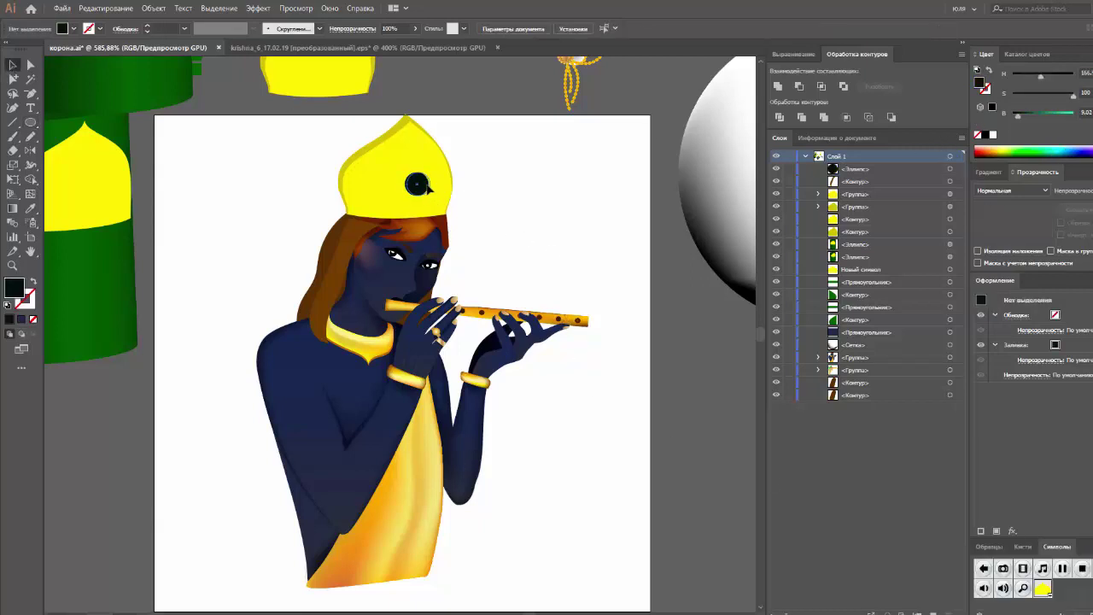
pyautogui.click(423, 186)
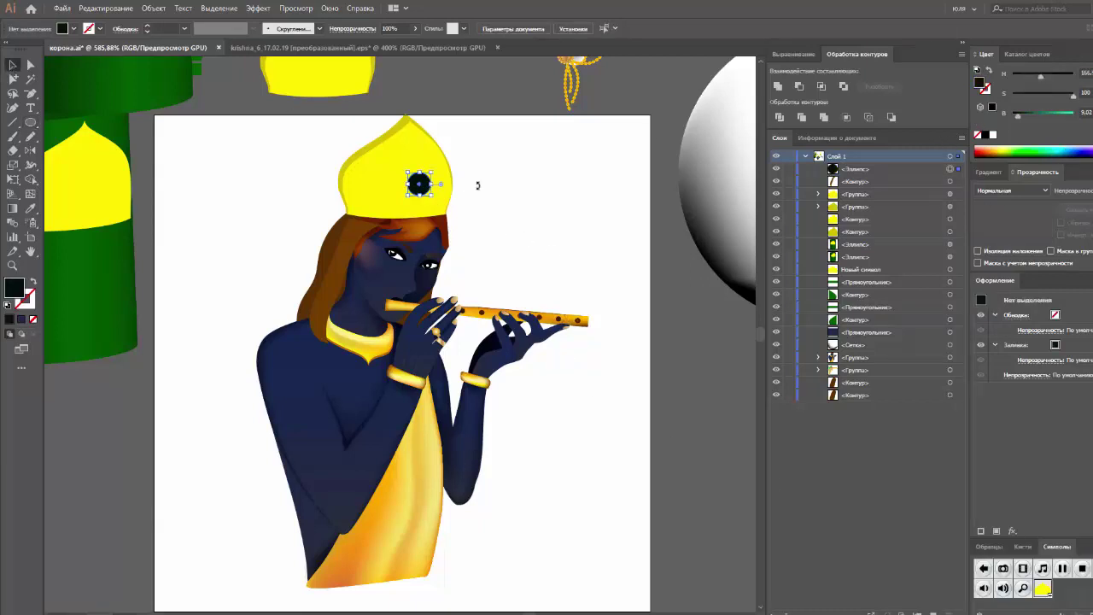
pyautogui.click(547, 202)
# Step: Paste a copy of the circle in front, enlarge it and swap fill to stroke for a thin ring
pyautogui.click(419, 181)
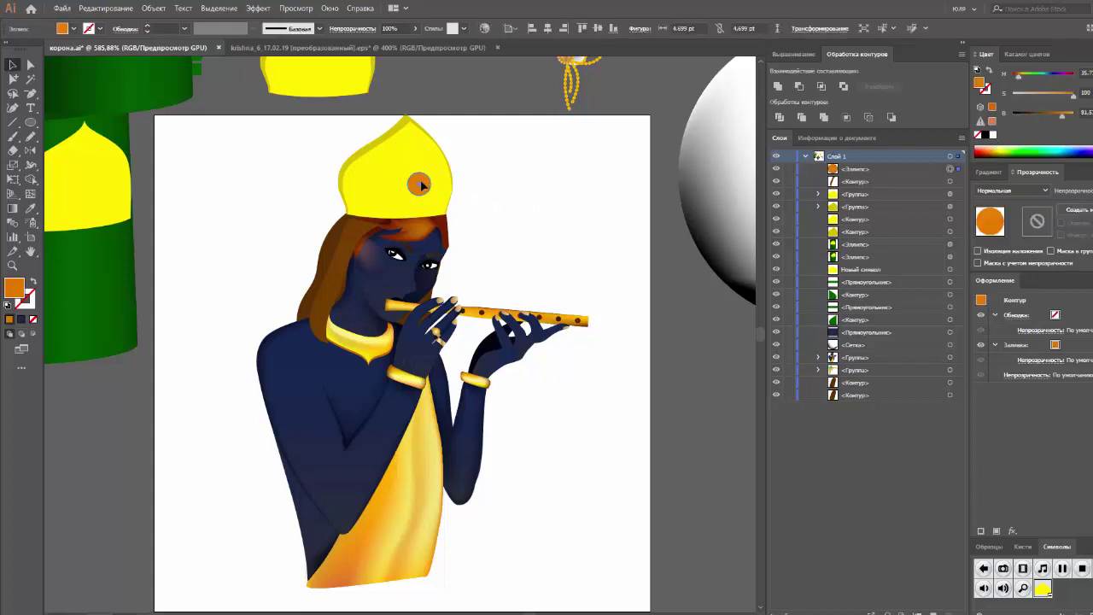
pyautogui.hotkey('ctrl', 'c')
pyautogui.hotkey('ctrl', 'f')
pyautogui.moveTo(420, 173); pyautogui.dragTo(419, 159)
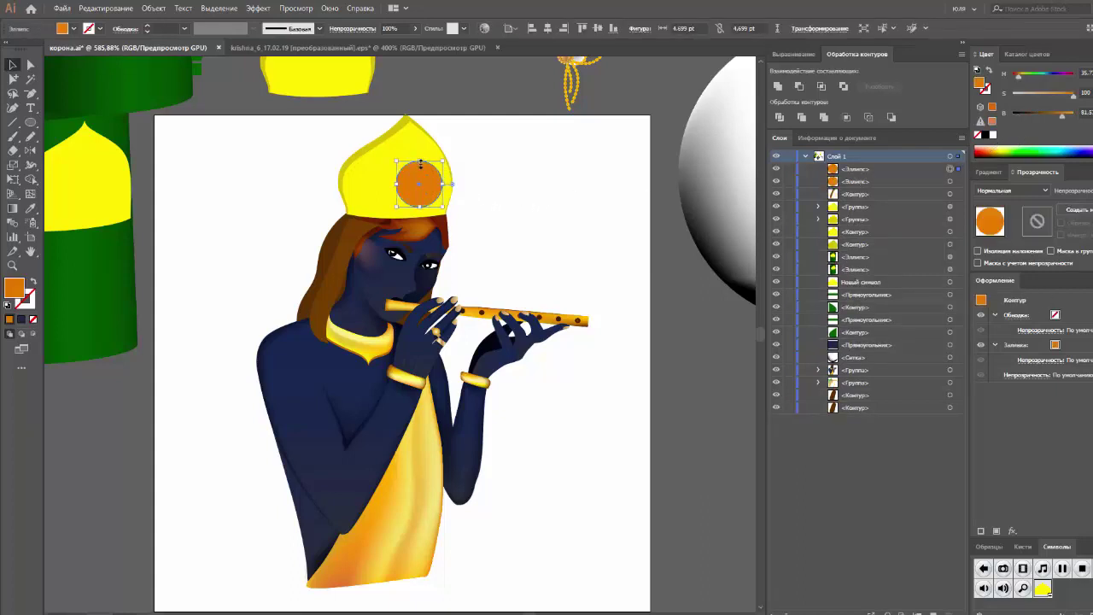
pyautogui.hotkey('shift', 'x')
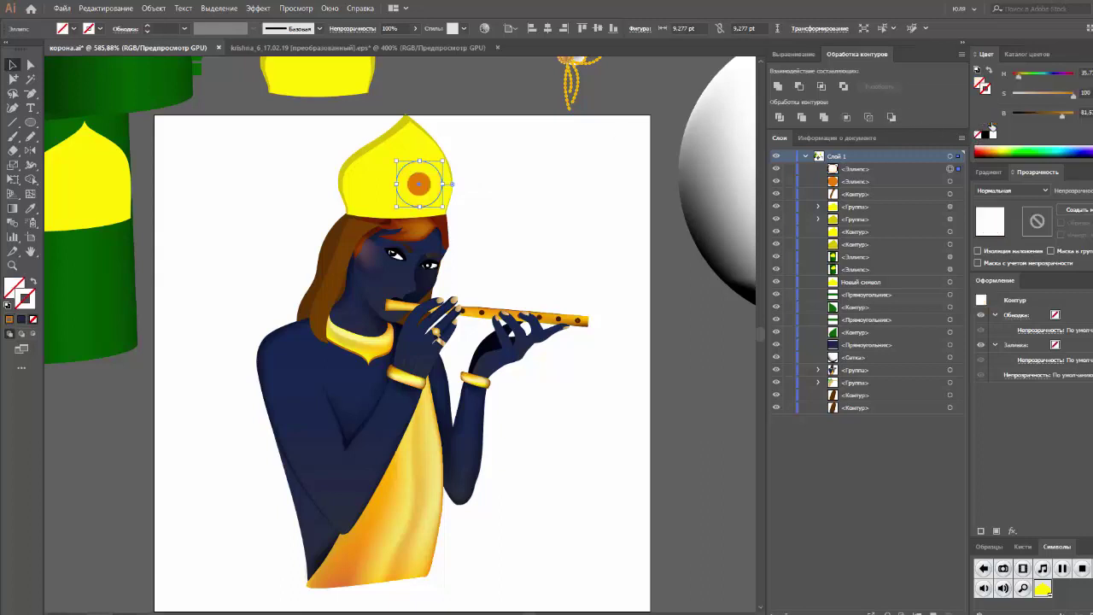
pyautogui.click(617, 176)
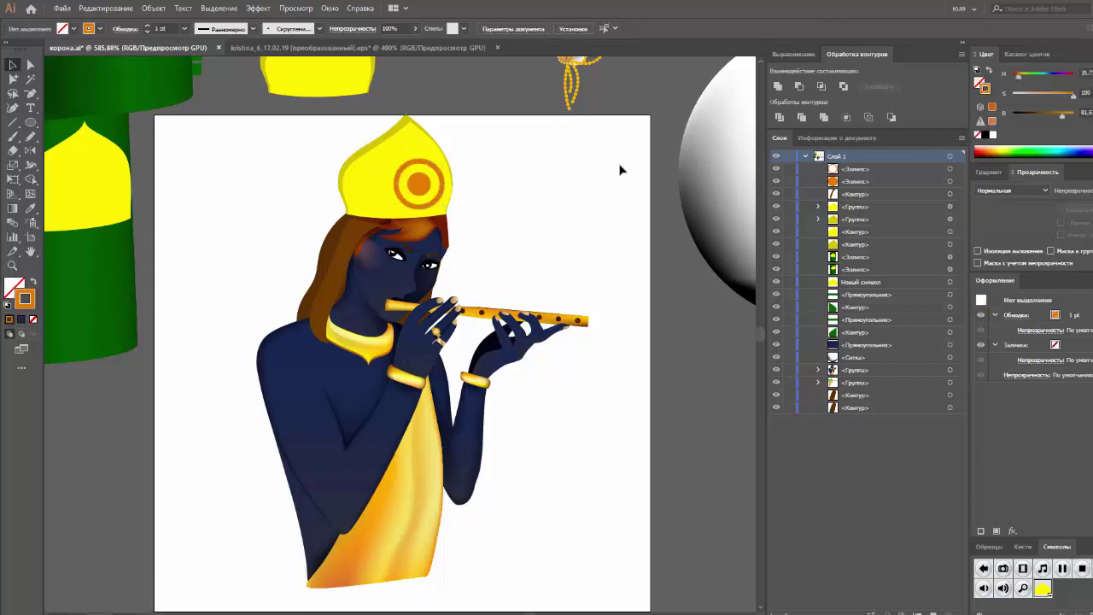
pyautogui.click(443, 187)
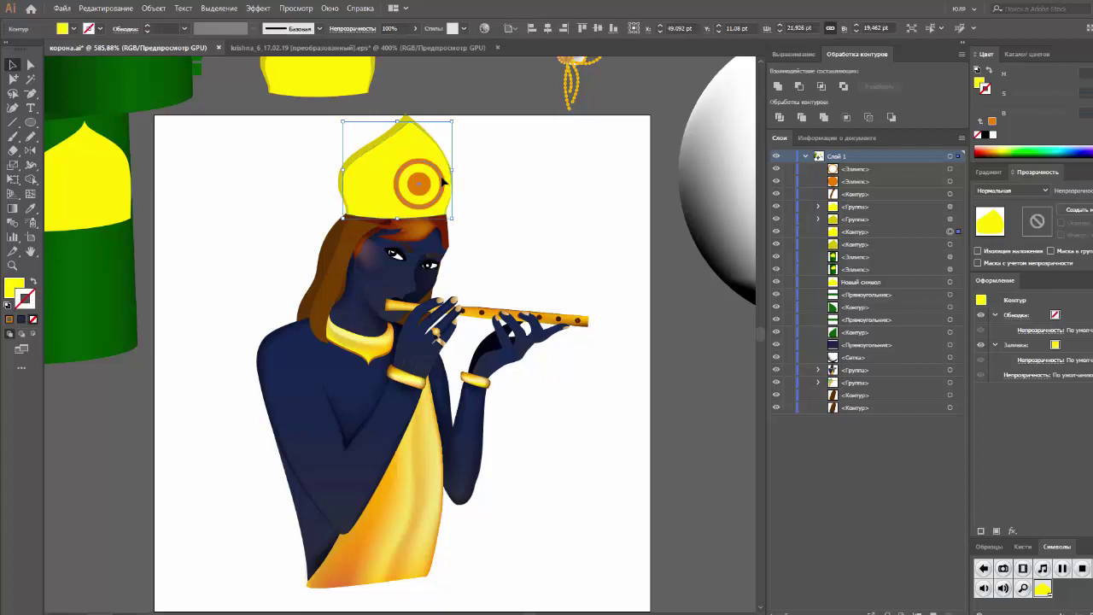
pyautogui.click(431, 164)
pyautogui.moveTo(421, 161); pyautogui.dragTo(419, 169)
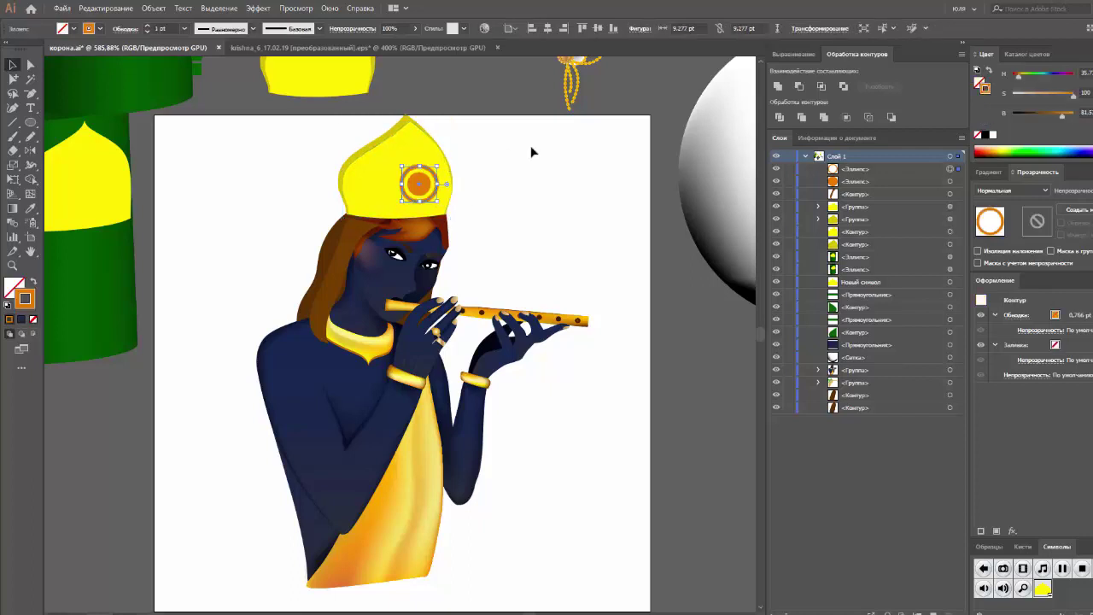
# Step: Try the peacock-feather ornament in front of the crown, then undo its placement
pyautogui.moveTo(532, 151)
pyautogui.mouseDown()
pyautogui.moveTo(408, 211)
pyautogui.moveTo(329, 269)
pyautogui.mouseUp()
pyautogui.hotkey('ctrl', 'shift', ']')
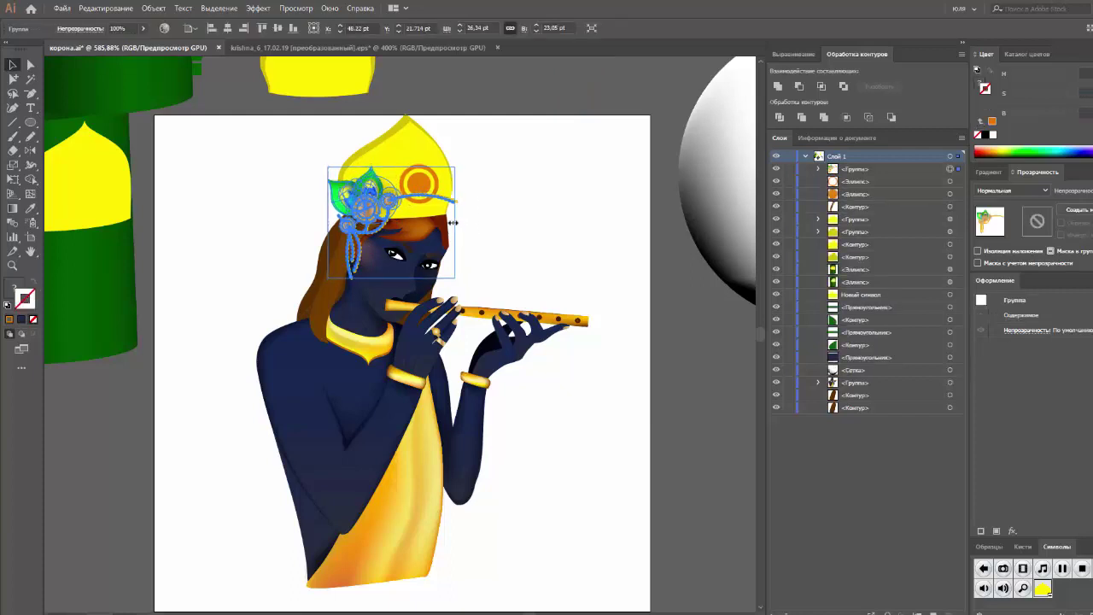
pyautogui.moveTo(451, 224); pyautogui.dragTo(498, 223)
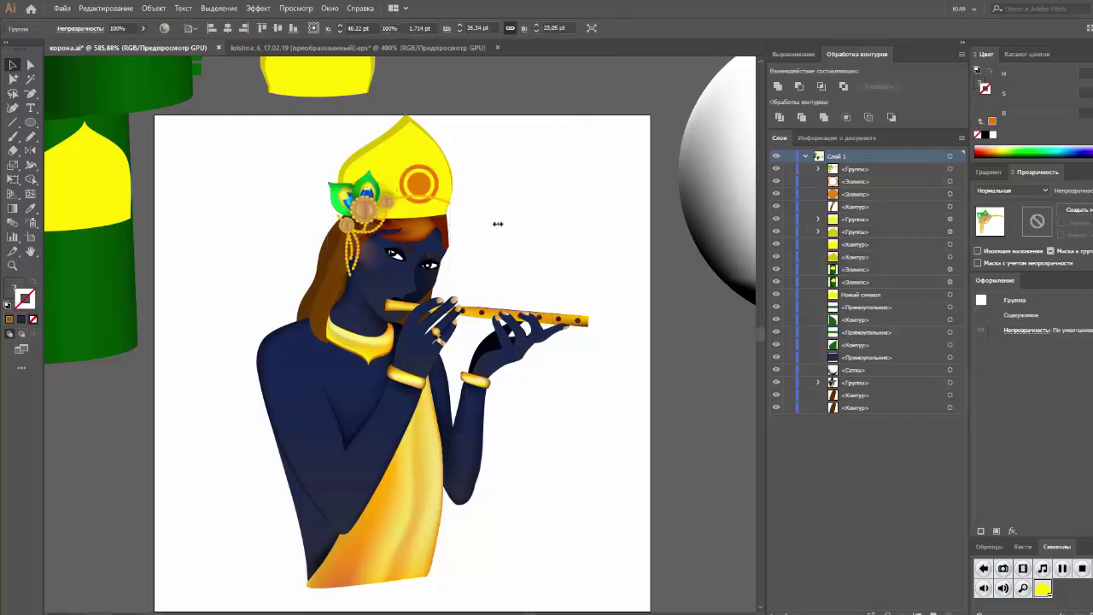
pyautogui.click(436, 213)
pyautogui.click(527, 217)
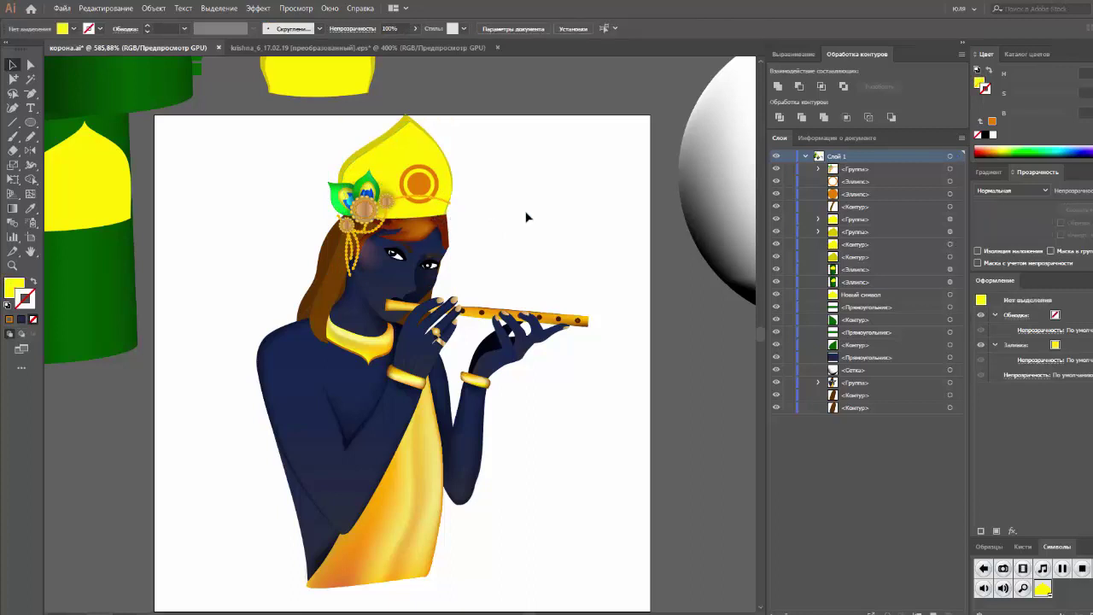
pyautogui.hotkey('ctrl', 'z')
pyautogui.hotkey('ctrl', 'z')
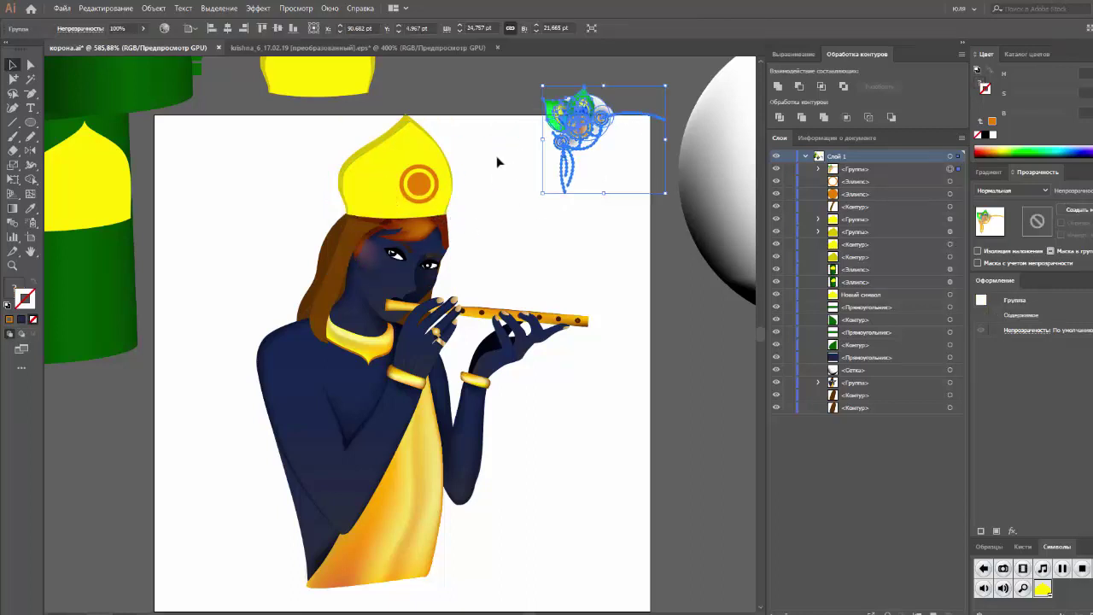
pyautogui.click(496, 158)
pyautogui.click(371, 185)
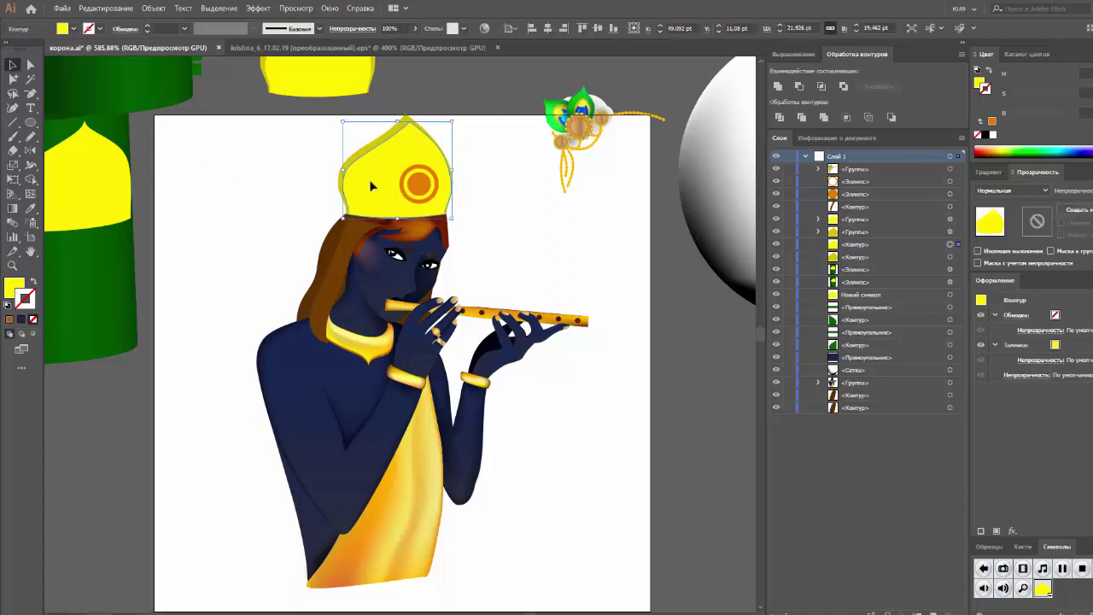
# Step: Draw a thin rectangle band across the crown's base and fill it salmon
pyautogui.press('l')
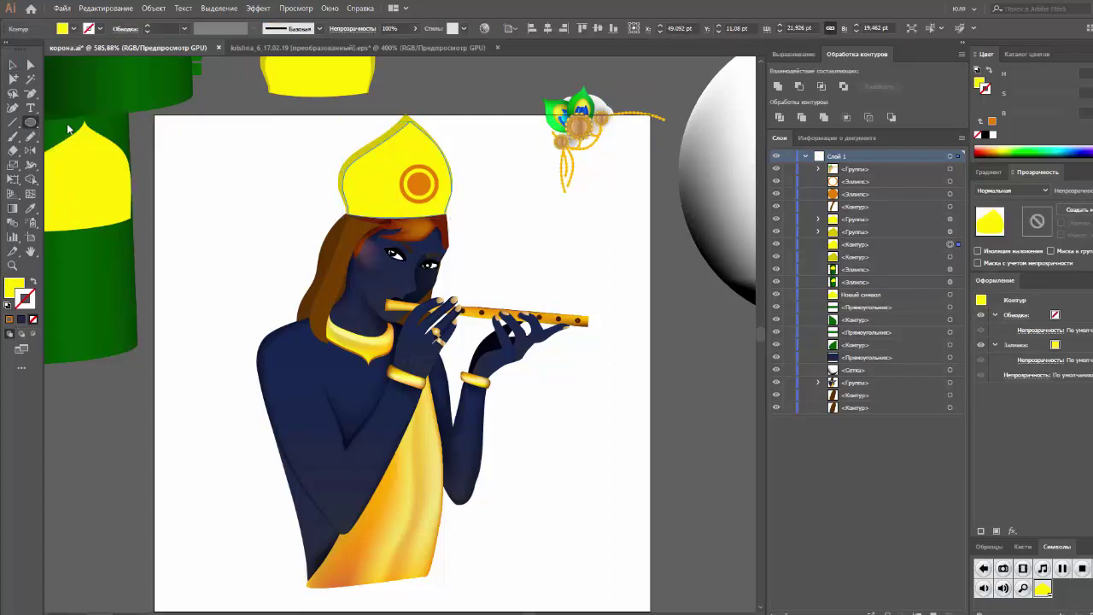
pyautogui.press('m')
pyautogui.moveTo(348, 206); pyautogui.dragTo(447, 214)
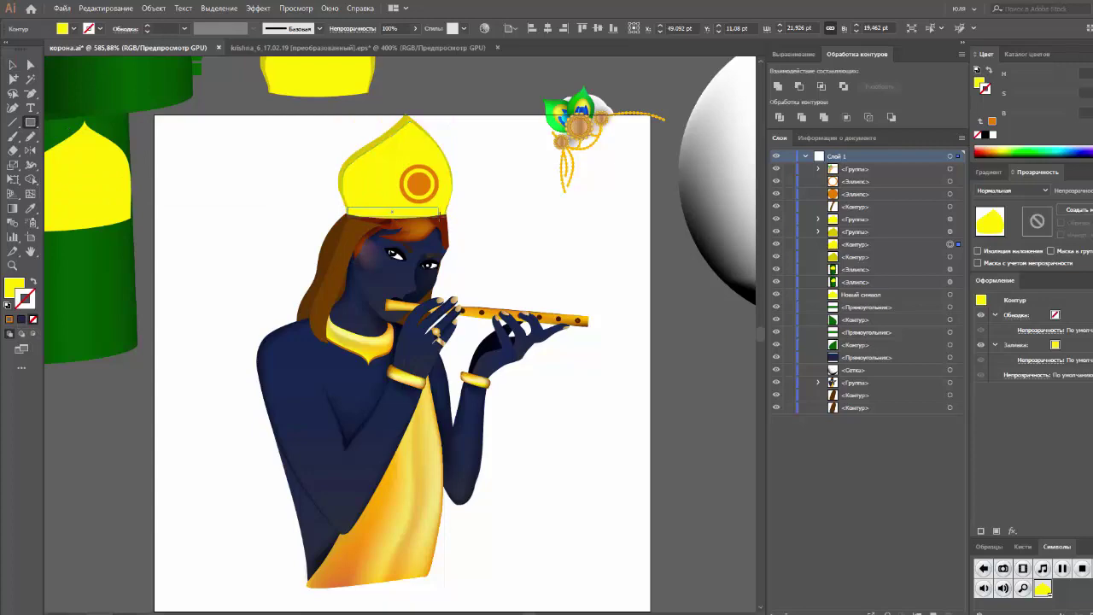
pyautogui.press('z')
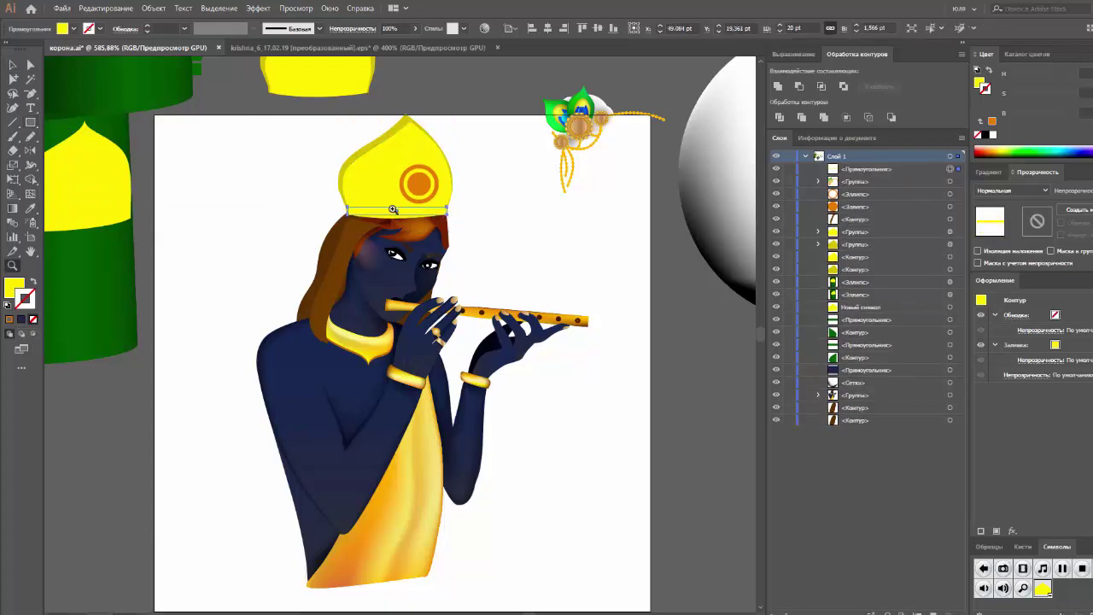
pyautogui.moveTo(247, 190)
pyautogui.mouseDown()
pyautogui.moveTo(488, 231)
pyautogui.moveTo(406, 211)
pyautogui.moveTo(463, 208)
pyautogui.moveTo(359, 202)
pyautogui.mouseUp()
pyautogui.press('v')
pyautogui.click(976, 87)
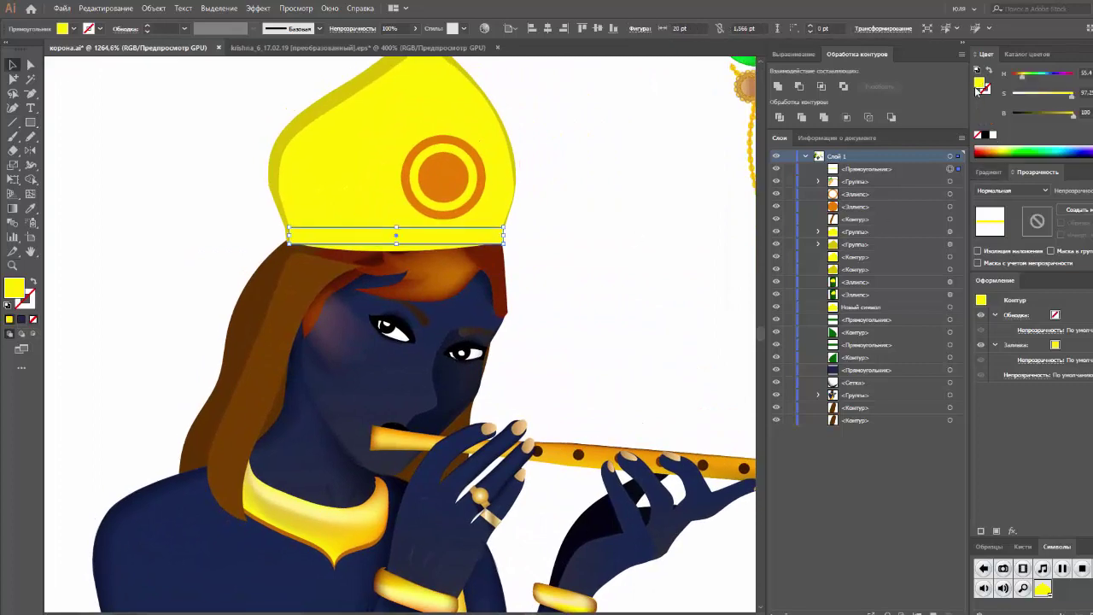
pyautogui.click(981, 149)
pyautogui.click(296, 8)
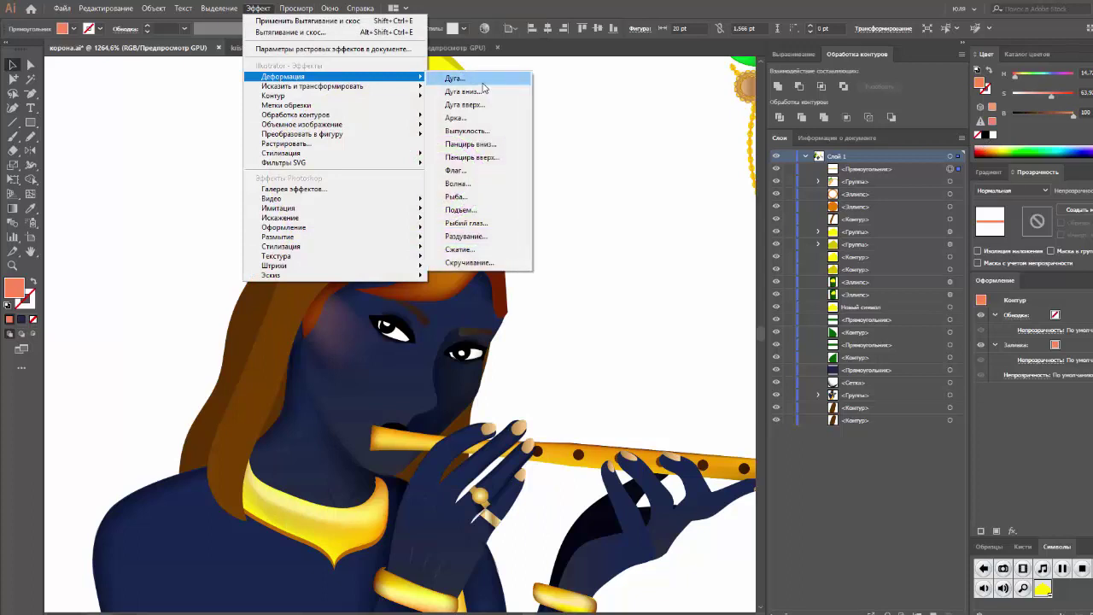
# Step: Warp the band with the Arch style at -10% bend and slight vertical distortion
pyautogui.click(482, 77)
pyautogui.click(820, 179)
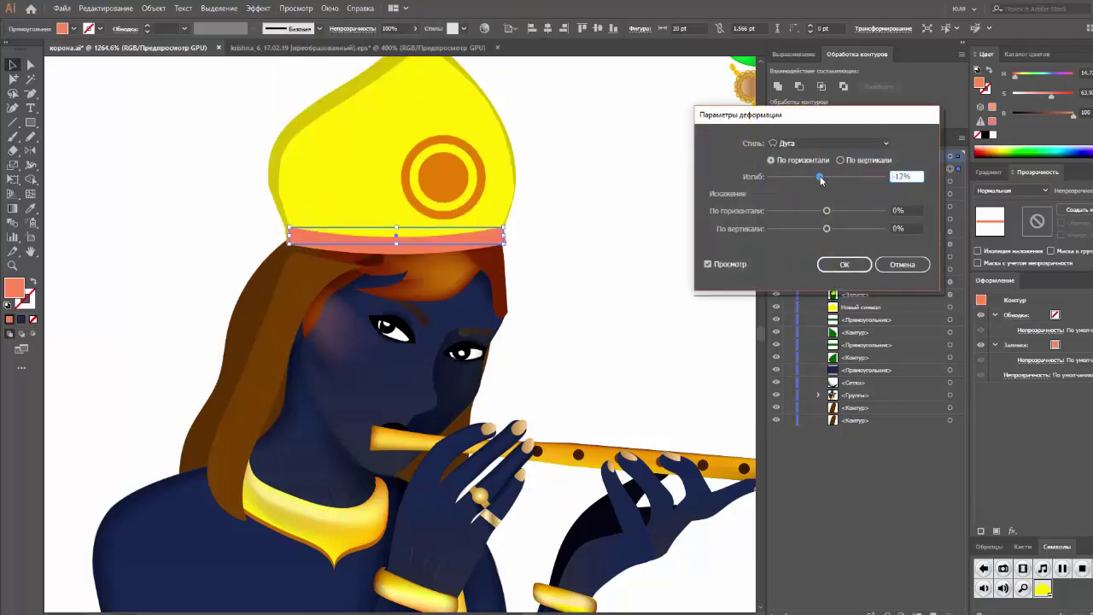
pyautogui.moveTo(821, 179); pyautogui.dragTo(823, 179)
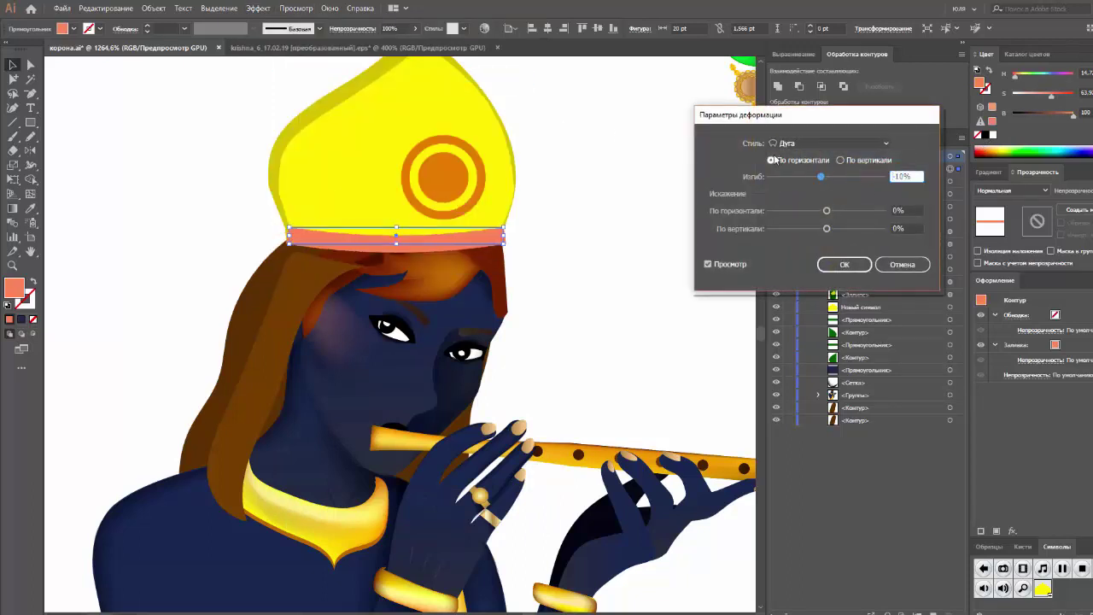
pyautogui.click(811, 143)
pyautogui.click(798, 198)
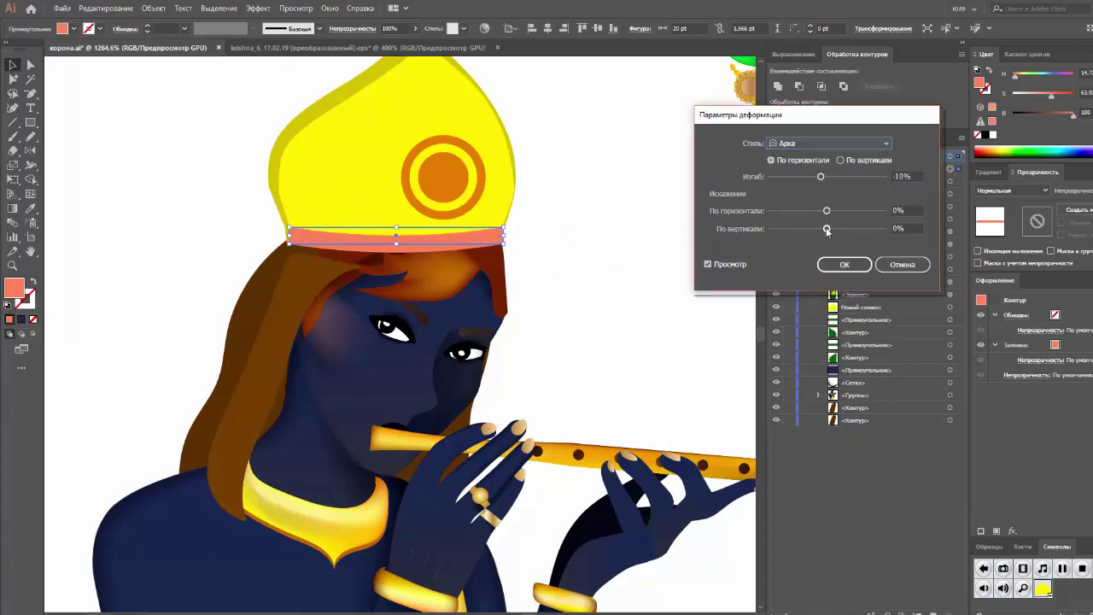
pyautogui.moveTo(828, 229)
pyautogui.mouseDown()
pyautogui.moveTo(835, 212)
pyautogui.moveTo(816, 213)
pyautogui.moveTo(826, 213)
pyautogui.mouseUp()
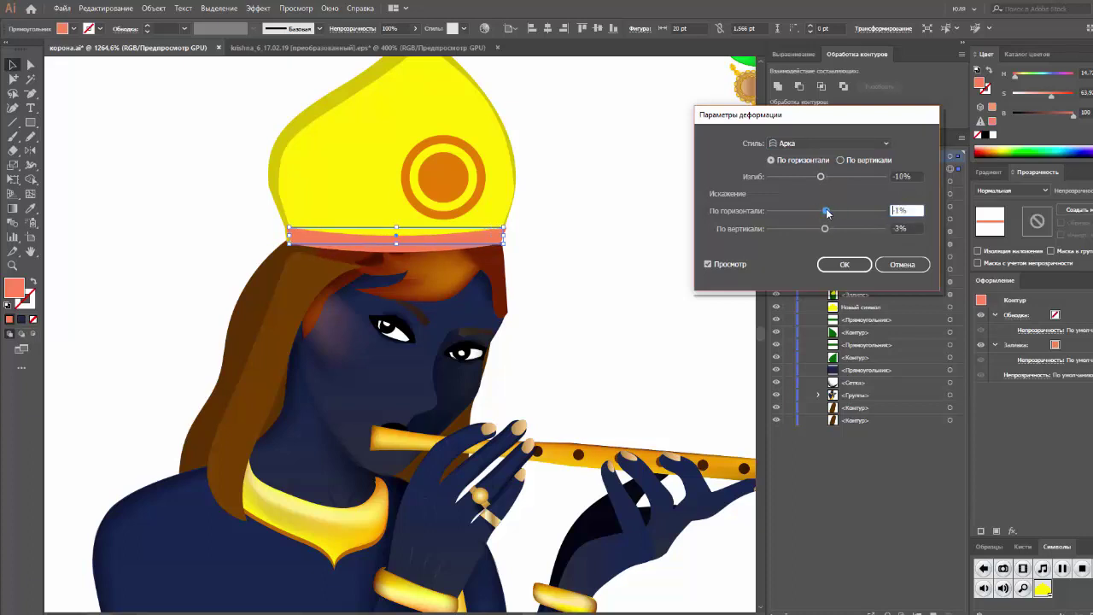
# Step: Apply the Arch warp and expand the band into a plain path
pyautogui.click(844, 264)
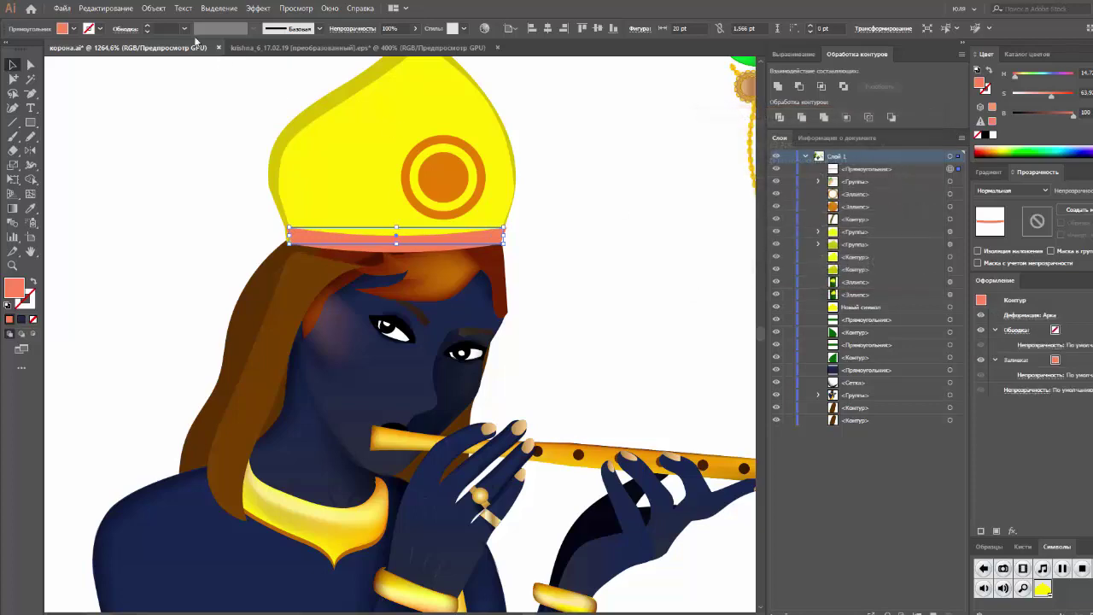
pyautogui.click(154, 7)
pyautogui.click(196, 150)
pyautogui.click(195, 141)
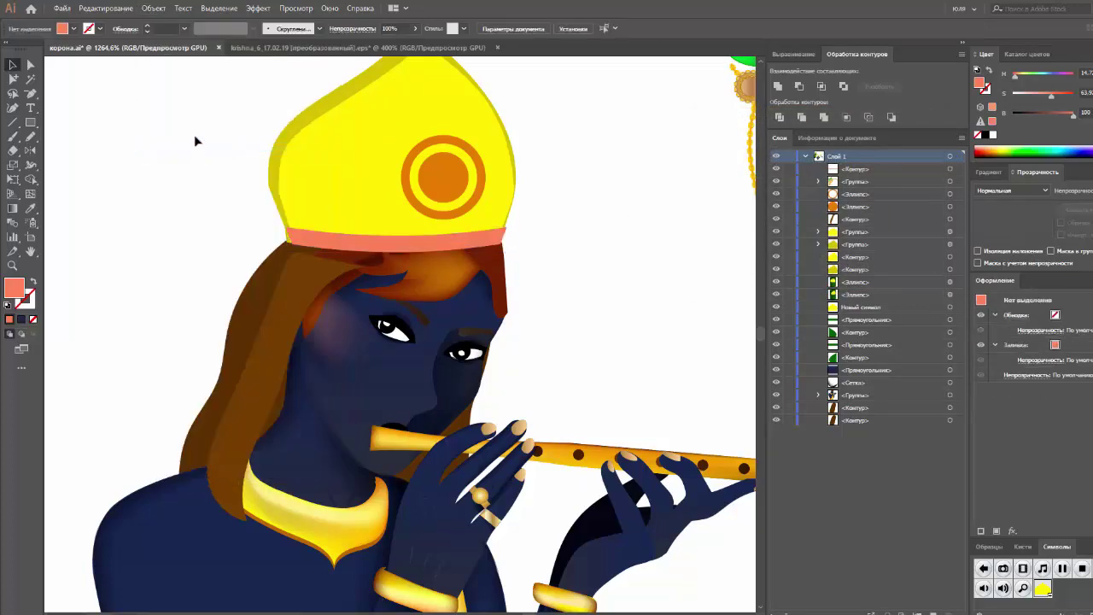
# Step: Extend the band's left corner over the yellow sliver and curve its bottom-left edge
pyautogui.moveTo(273, 225); pyautogui.dragTo(383, 285)
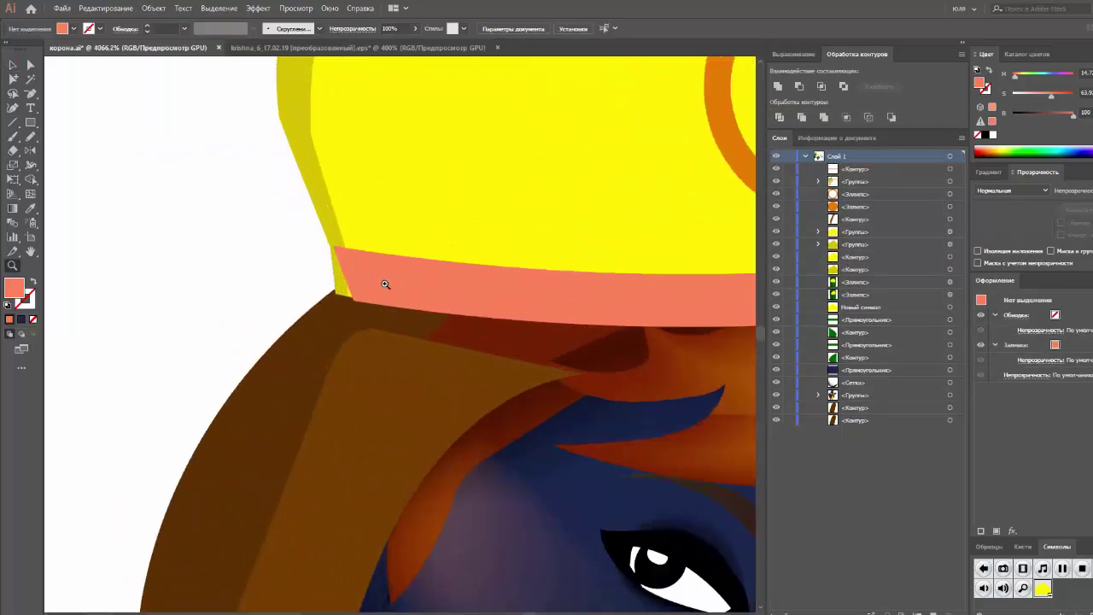
pyautogui.press('a')
pyautogui.click(336, 252)
pyautogui.click(335, 248)
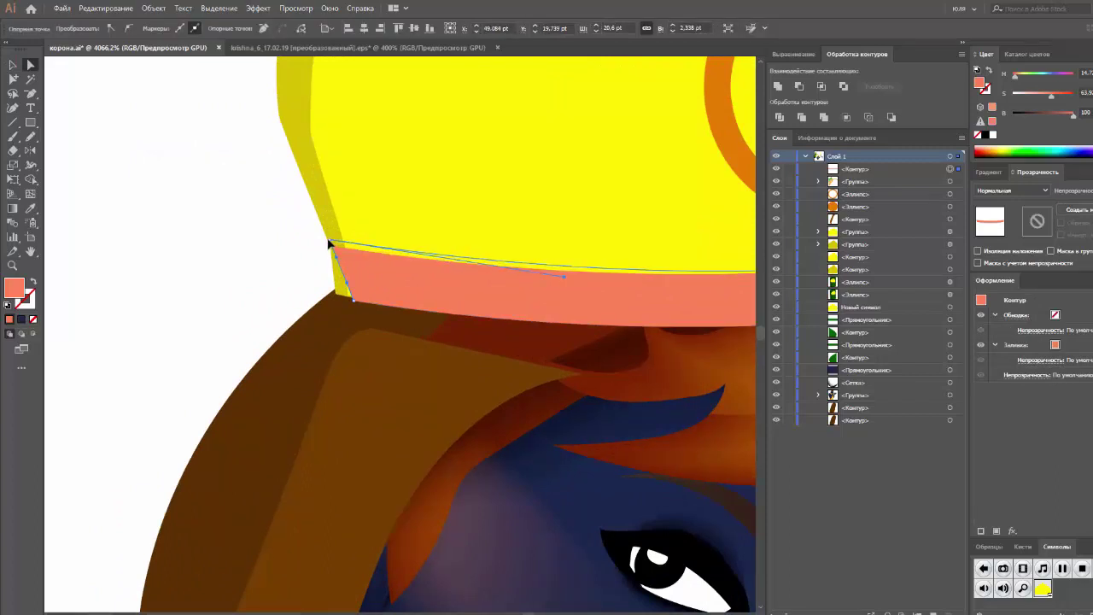
pyautogui.moveTo(353, 300); pyautogui.dragTo(338, 298)
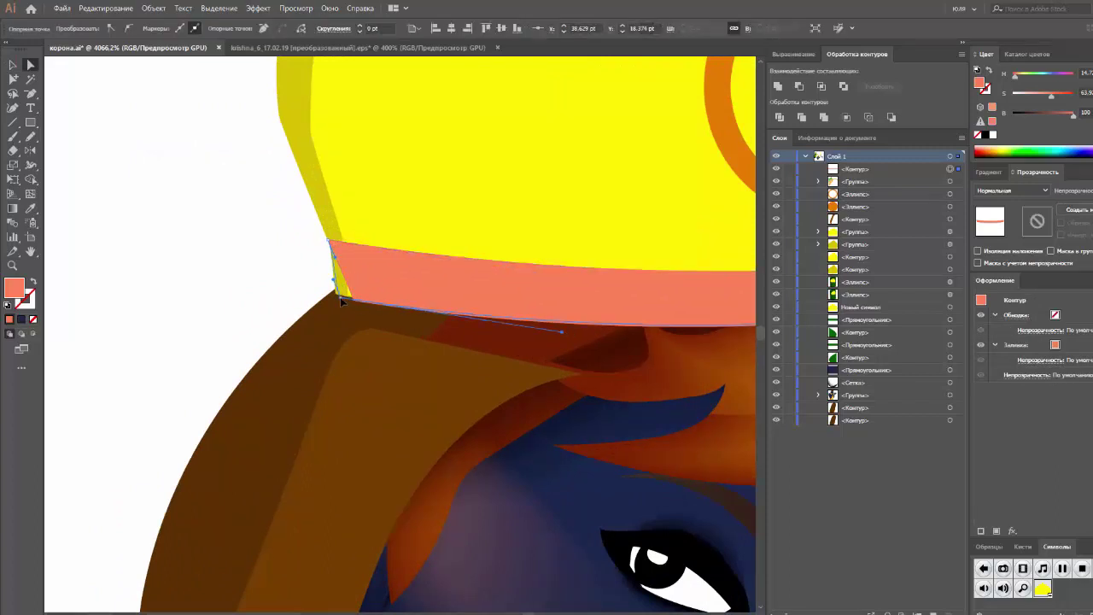
pyautogui.click(338, 298)
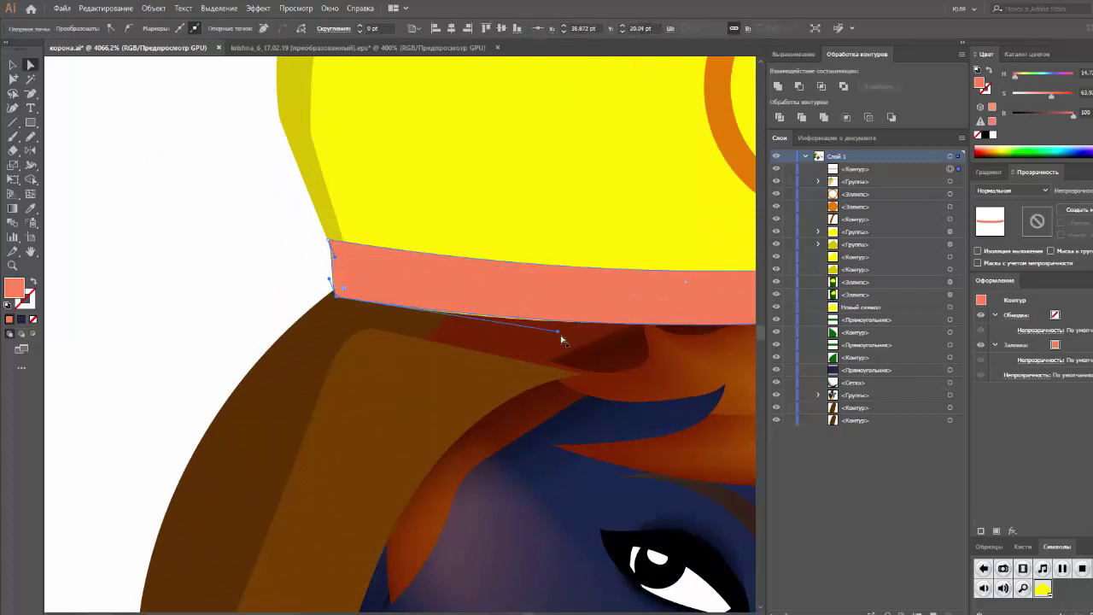
pyautogui.click(487, 300)
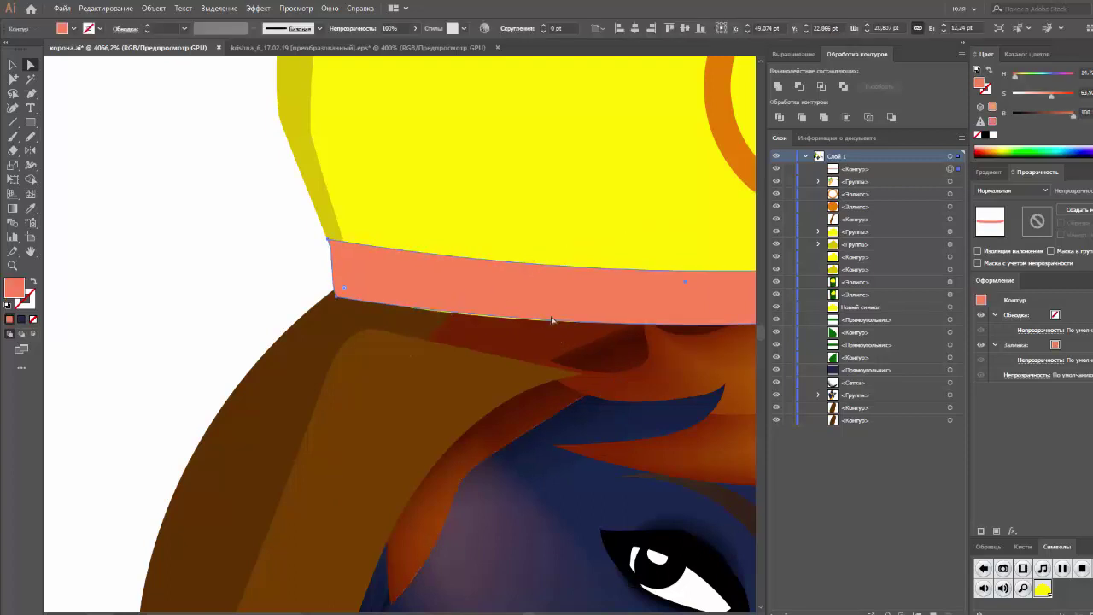
pyautogui.moveTo(338, 301); pyautogui.dragTo(559, 332)
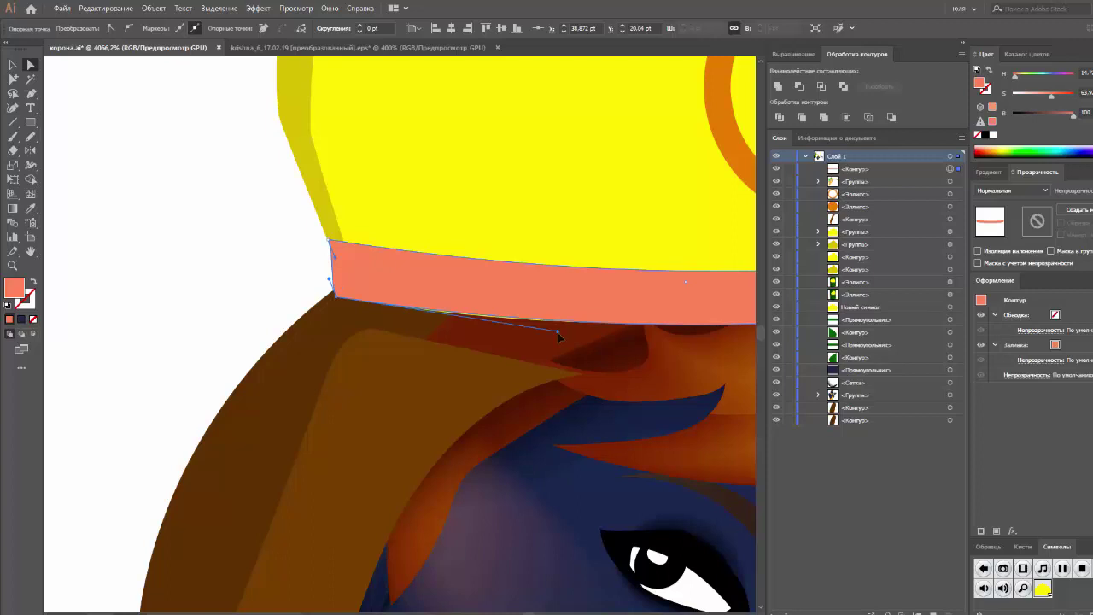
pyautogui.click(274, 292)
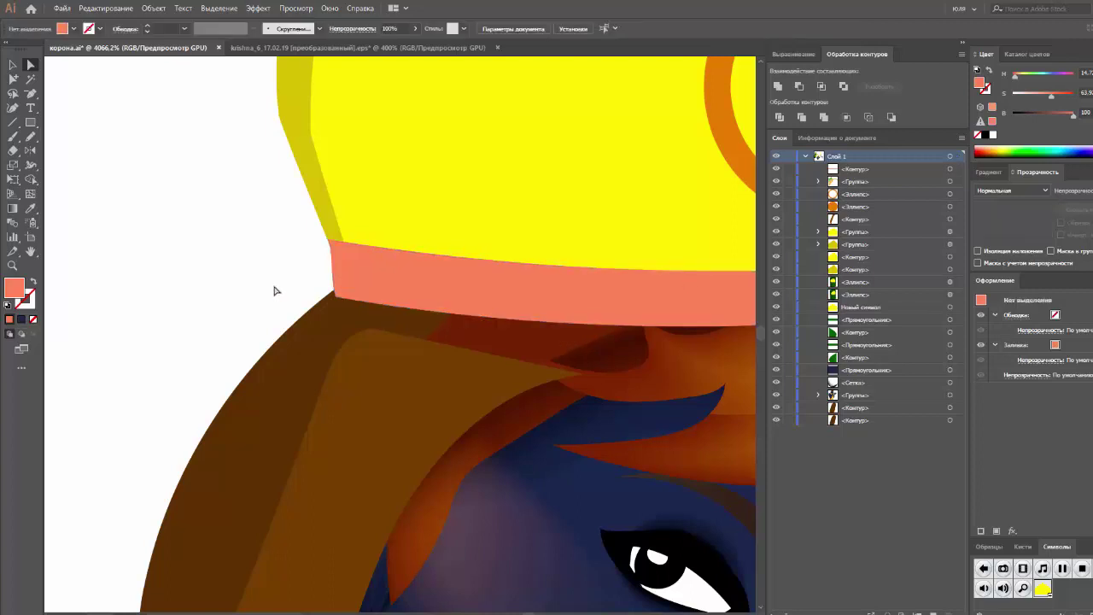
pyautogui.hotkey('ctrl', '-')
pyautogui.hotkey('ctrl', '-')
pyautogui.hotkey('ctrl', '-')
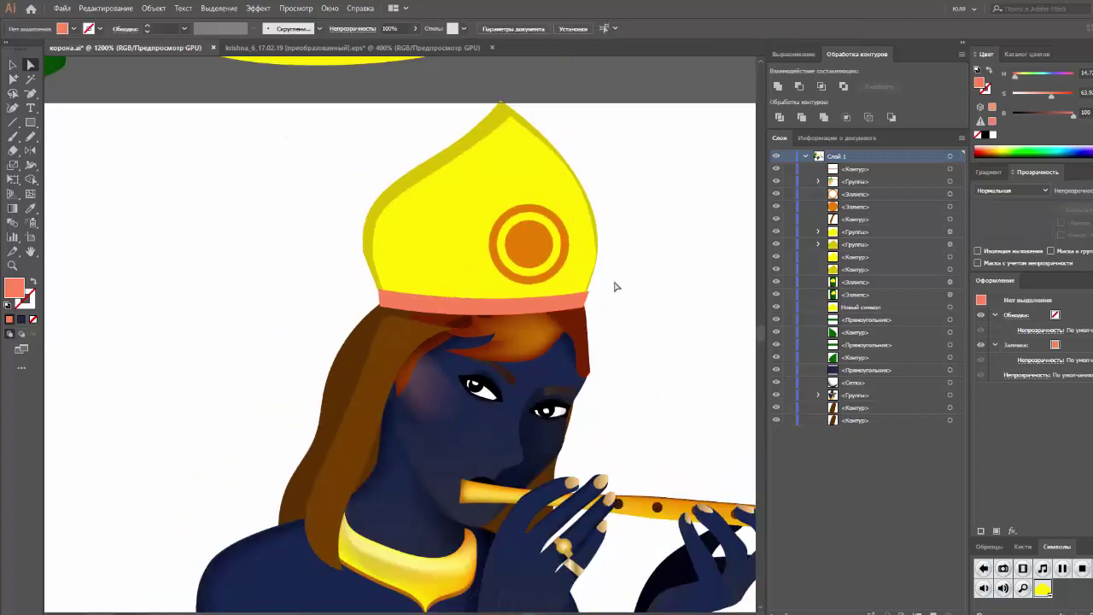
# Step: Reshape the band's bottom-right corner to remove the spike along the crown edge
pyautogui.moveTo(615, 286)
pyautogui.mouseDown()
pyautogui.moveTo(715, 300)
pyautogui.moveTo(707, 296)
pyautogui.mouseUp()
pyautogui.click(718, 297)
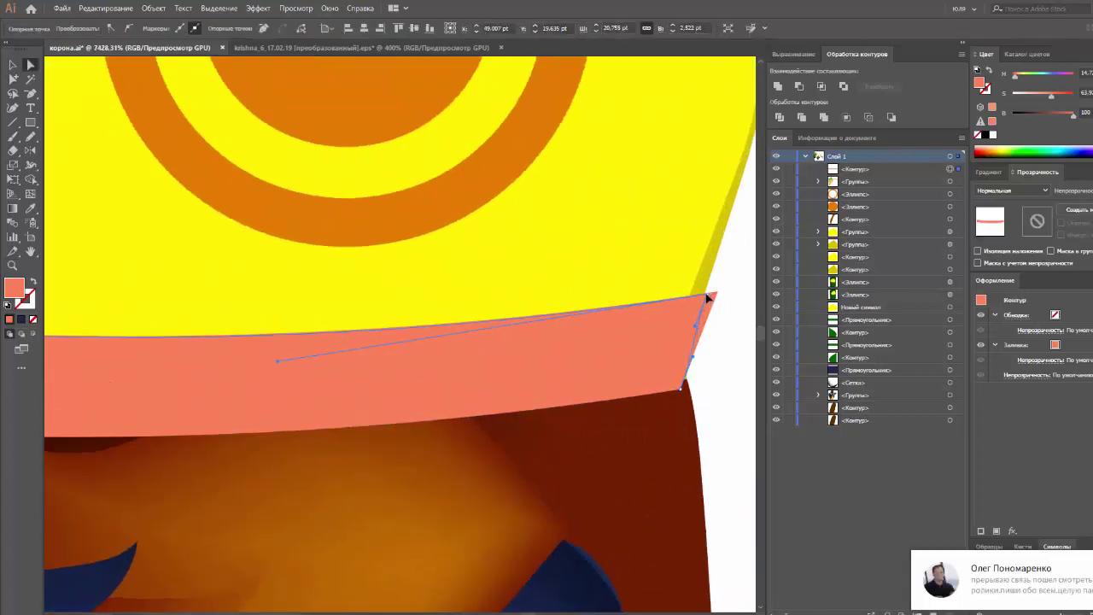
pyautogui.click(720, 298)
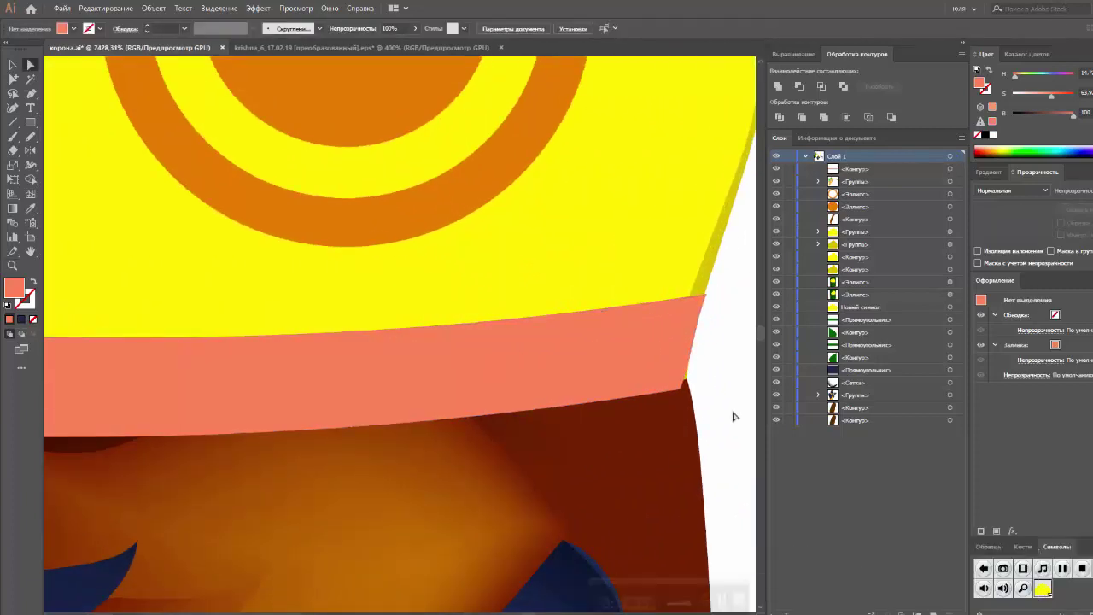
pyautogui.click(693, 353)
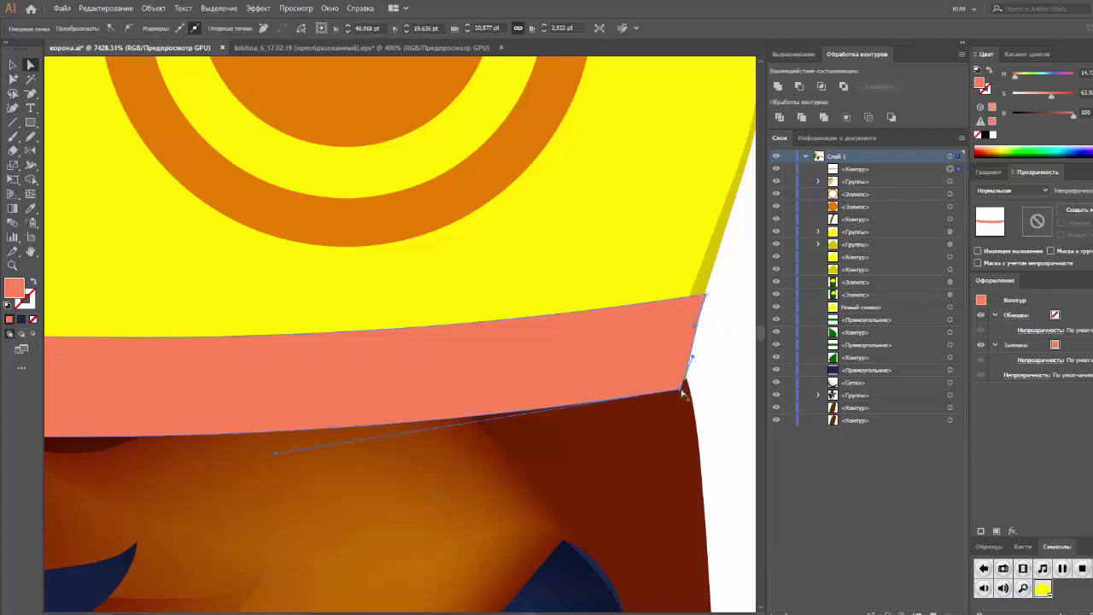
pyautogui.click(690, 389)
pyautogui.moveTo(695, 393); pyautogui.dragTo(705, 364)
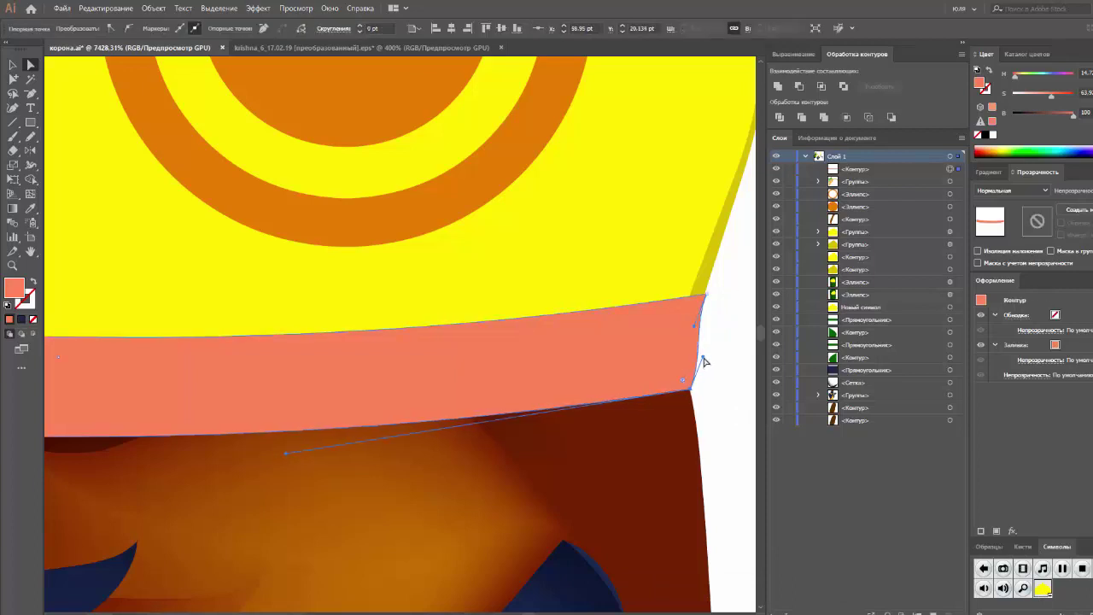
pyautogui.click(744, 347)
pyautogui.hotkey('ctrl', '0')
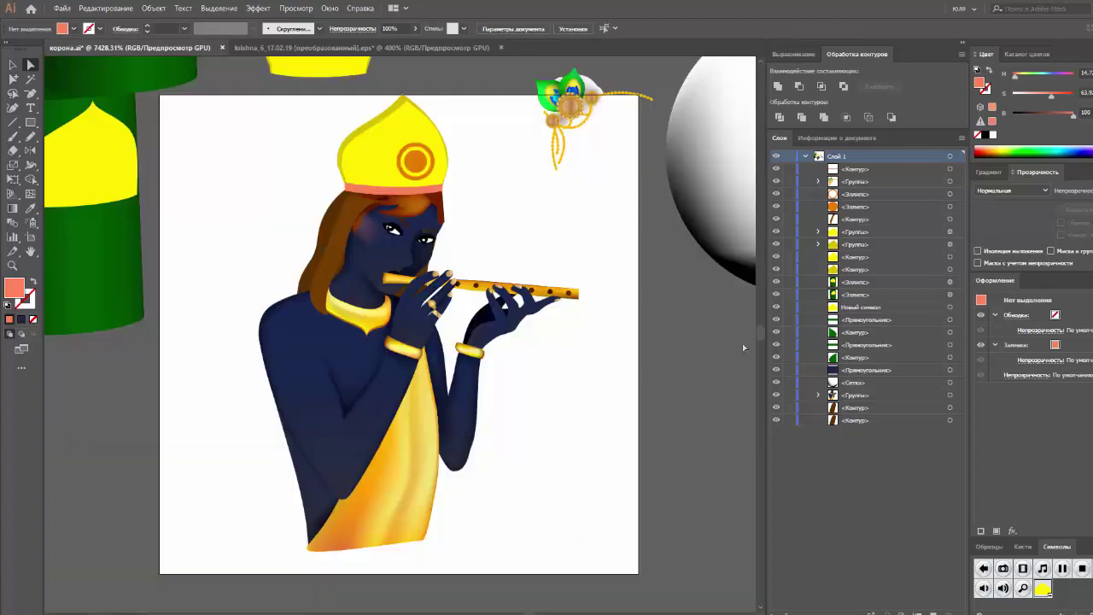
# Step: Pencil an orange stroke along the crown's left inner edge, then select the dotted line above the band
pyautogui.press('v')
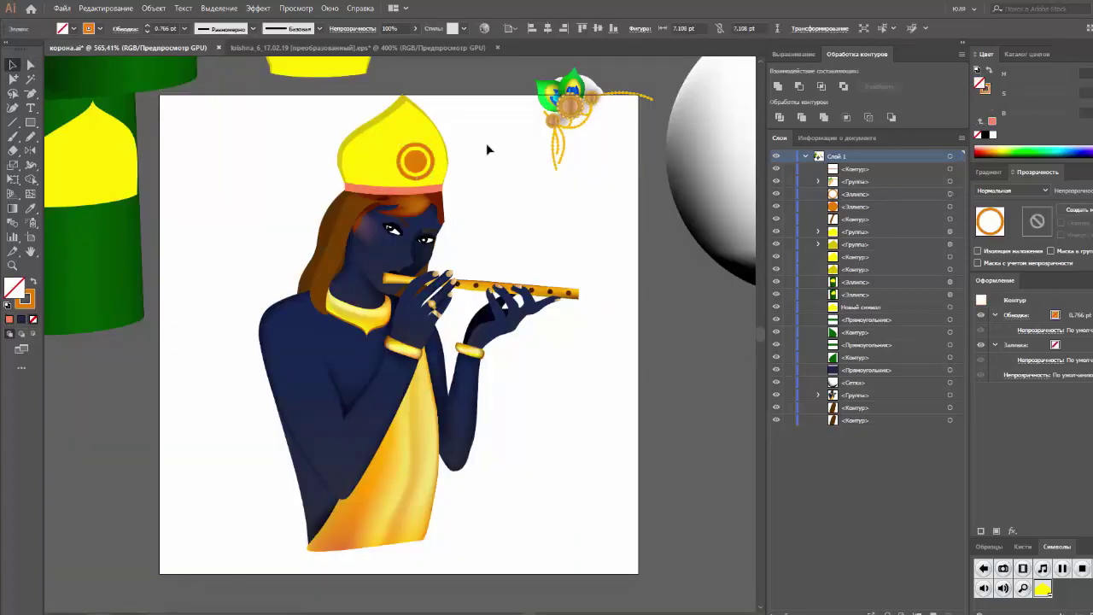
pyautogui.scroll(2, 444, 203)
pyautogui.scroll(2, 443, 203)
pyautogui.scroll(3, 453, 173)
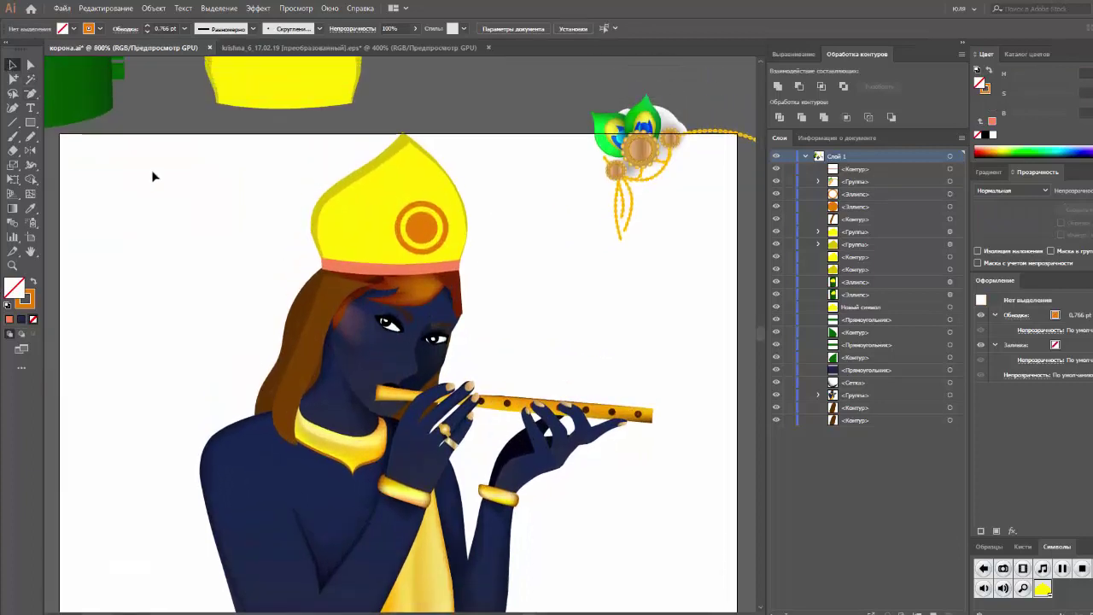
pyautogui.click(31, 136)
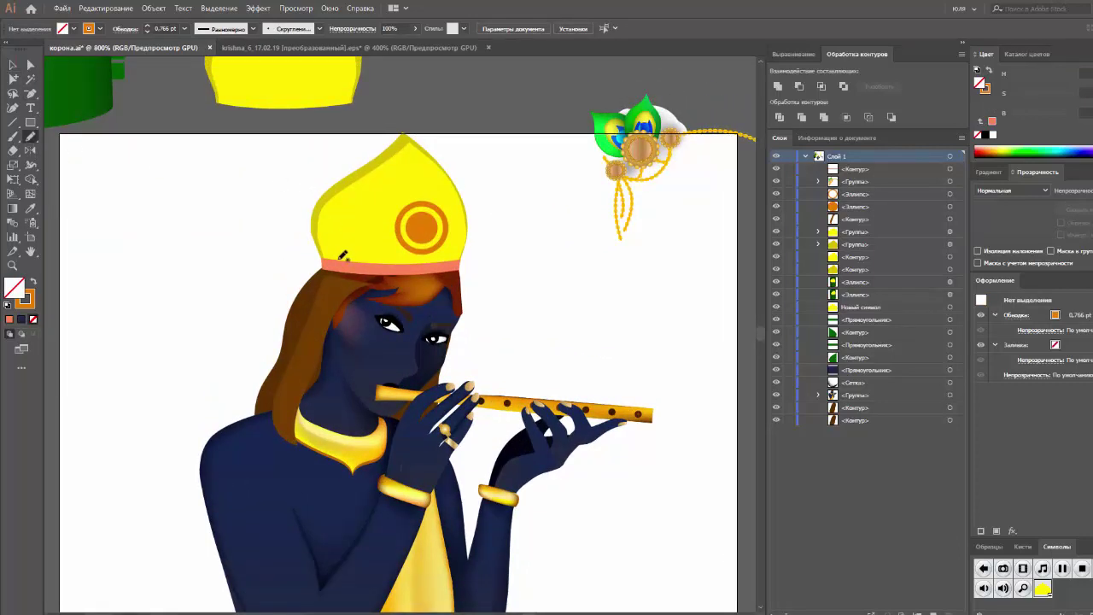
pyautogui.moveTo(342, 254)
pyautogui.mouseDown()
pyautogui.moveTo(353, 201)
pyautogui.moveTo(376, 188)
pyautogui.mouseUp()
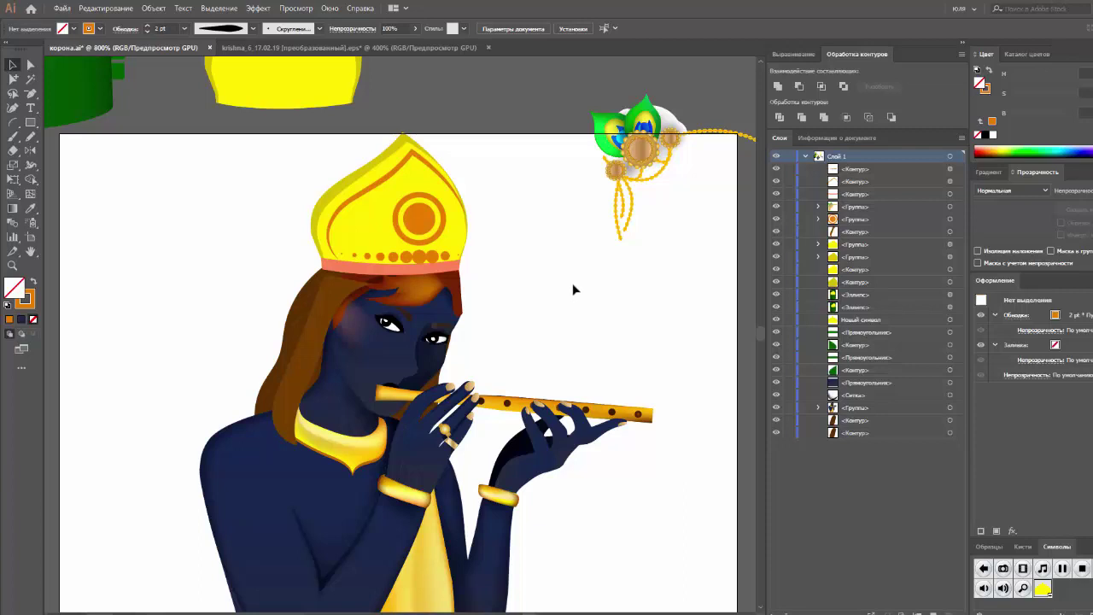
pyautogui.click(442, 257)
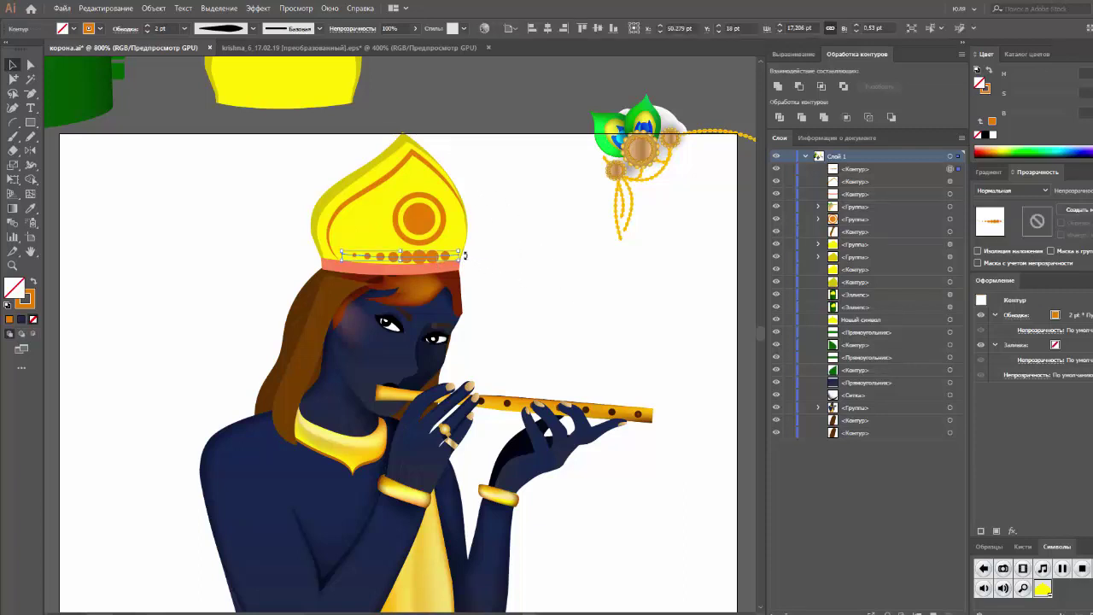
# Step: Make the dotted line above the band solid, using the third tapered width profile at 1 pt
pyautogui.click(184, 28)
pyautogui.click(125, 29)
pyautogui.click(124, 29)
pyautogui.click(9, 111)
pyautogui.click(10, 111)
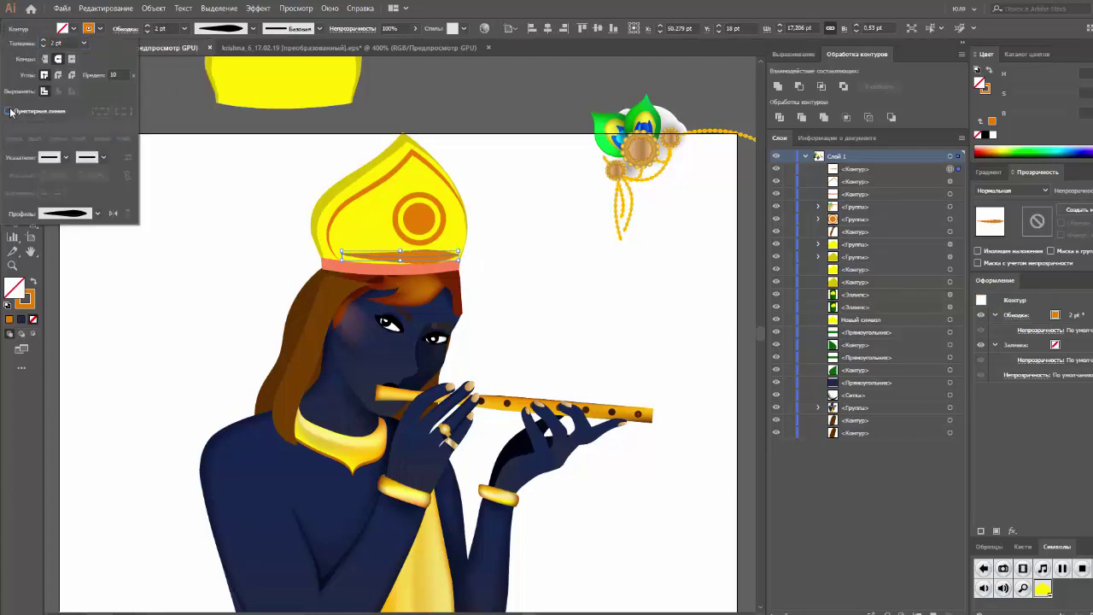
pyautogui.click(252, 29)
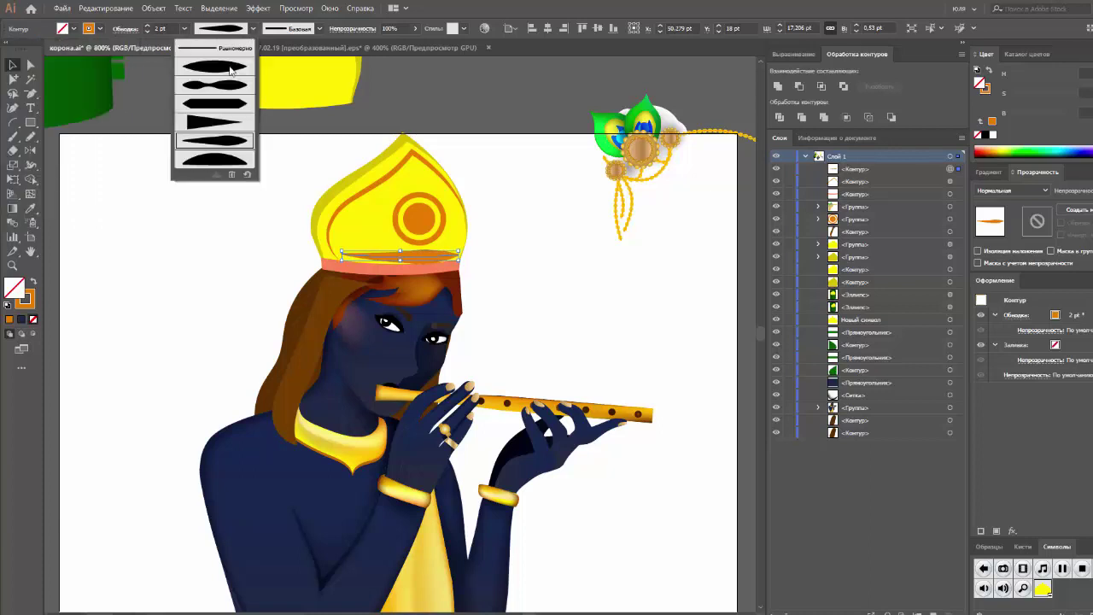
pyautogui.click(230, 67)
pyautogui.click(253, 29)
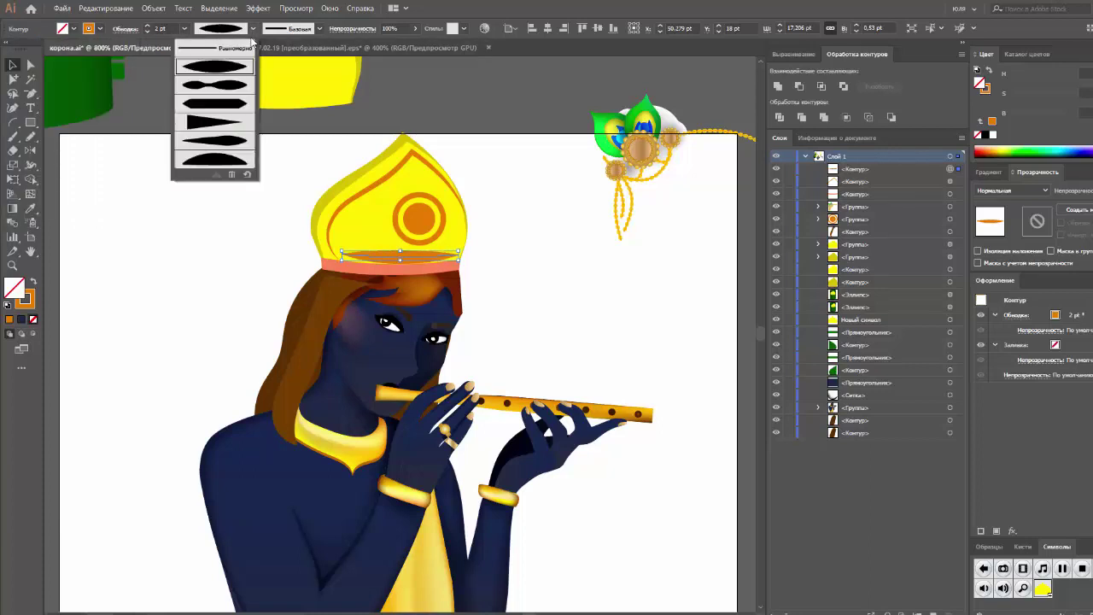
pyautogui.click(229, 103)
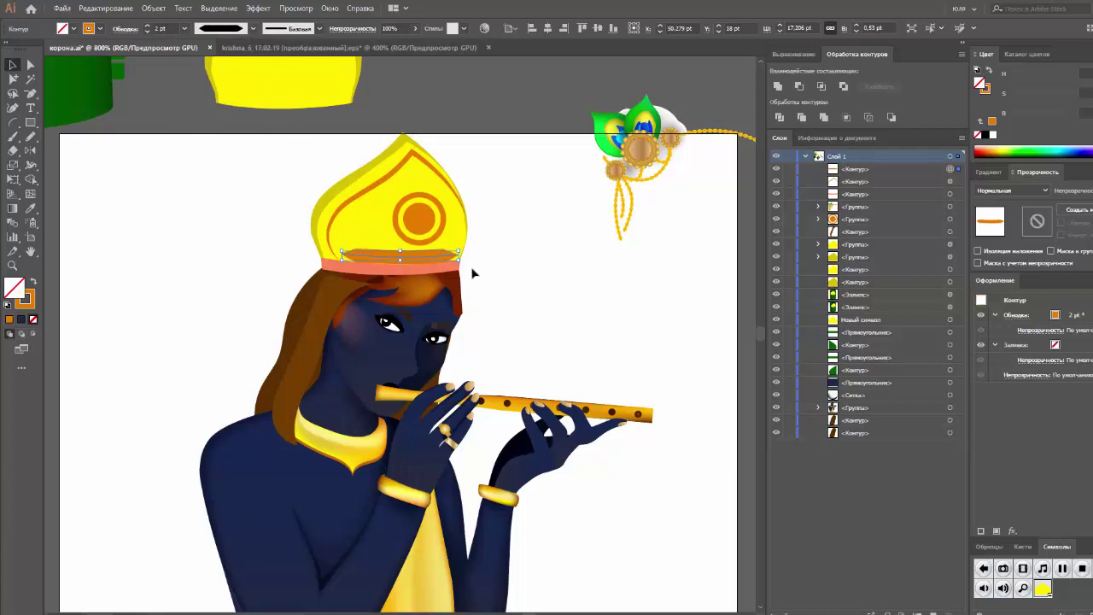
pyautogui.click(184, 28)
pyautogui.click(194, 82)
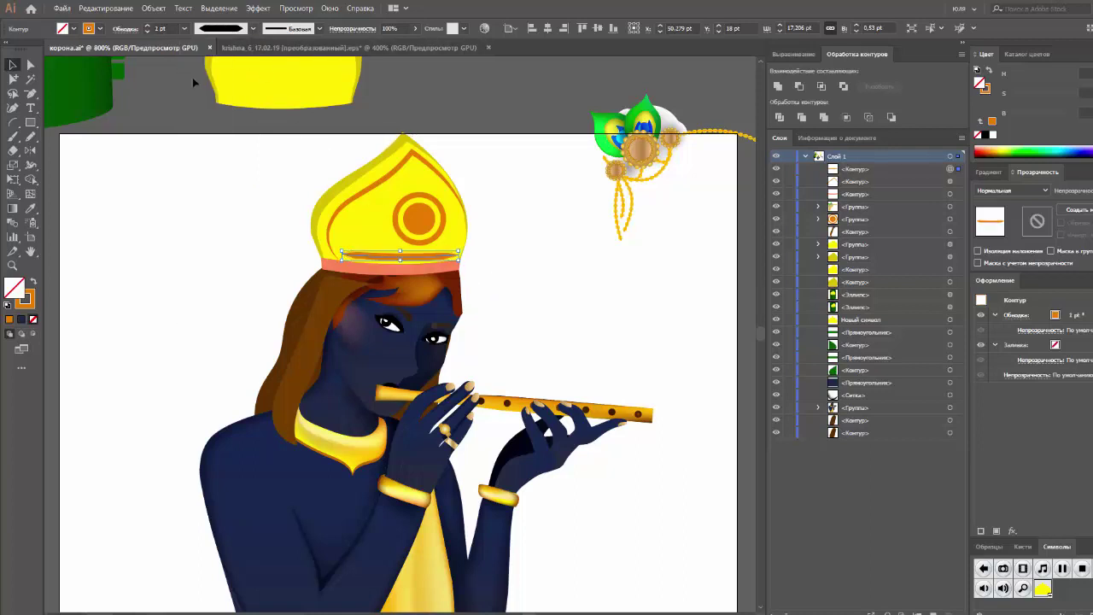
pyautogui.click(220, 239)
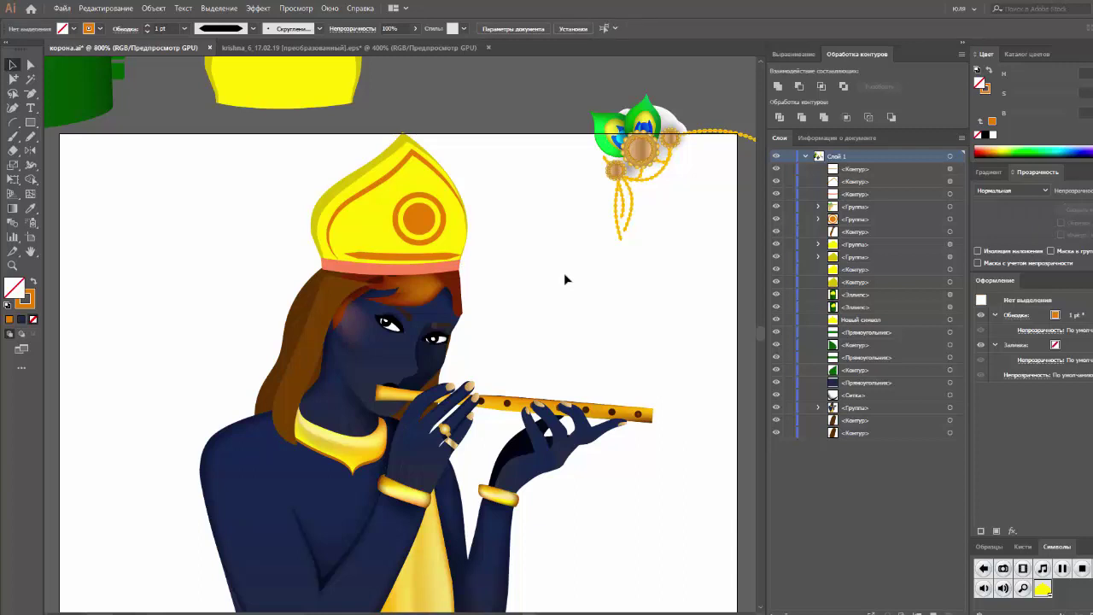
# Step: Select all the crown's pieces and place a duplicate at the artboard's upper left
pyautogui.moveTo(504, 139); pyautogui.dragTo(397, 239)
pyautogui.moveTo(374, 275)
pyautogui.mouseDown()
pyautogui.moveTo(392, 257)
pyautogui.moveTo(154, 252)
pyautogui.mouseUp()
pyautogui.click(302, 182)
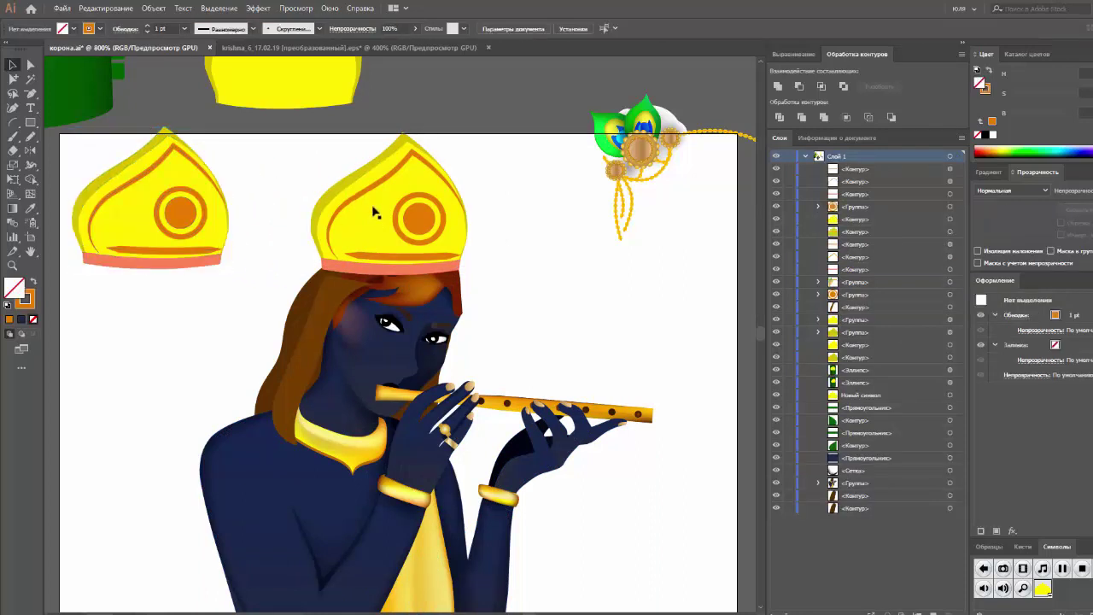
pyautogui.click(373, 212)
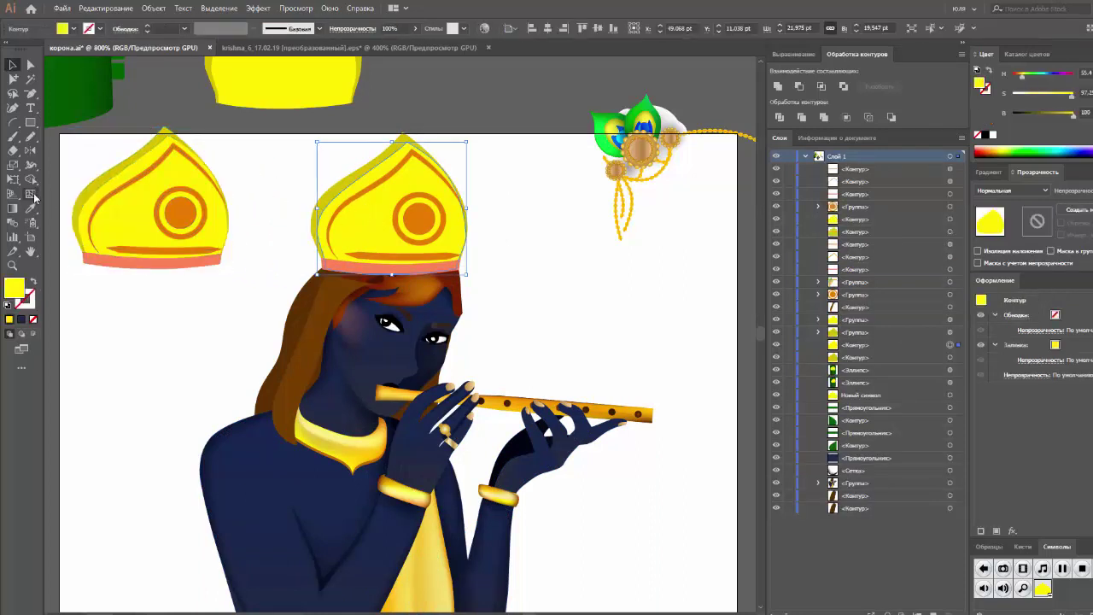
# Step: Add a mesh point to the figure's crown and lower its saturation to 84
pyautogui.click(30, 194)
pyautogui.click(391, 230)
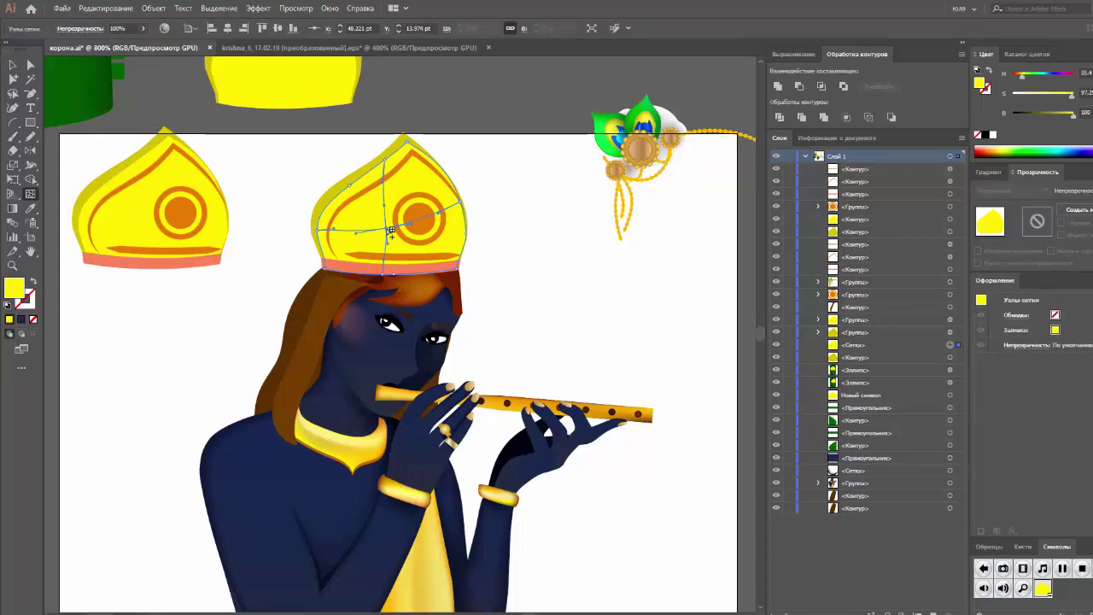
pyautogui.press('a')
pyautogui.click(1065, 99)
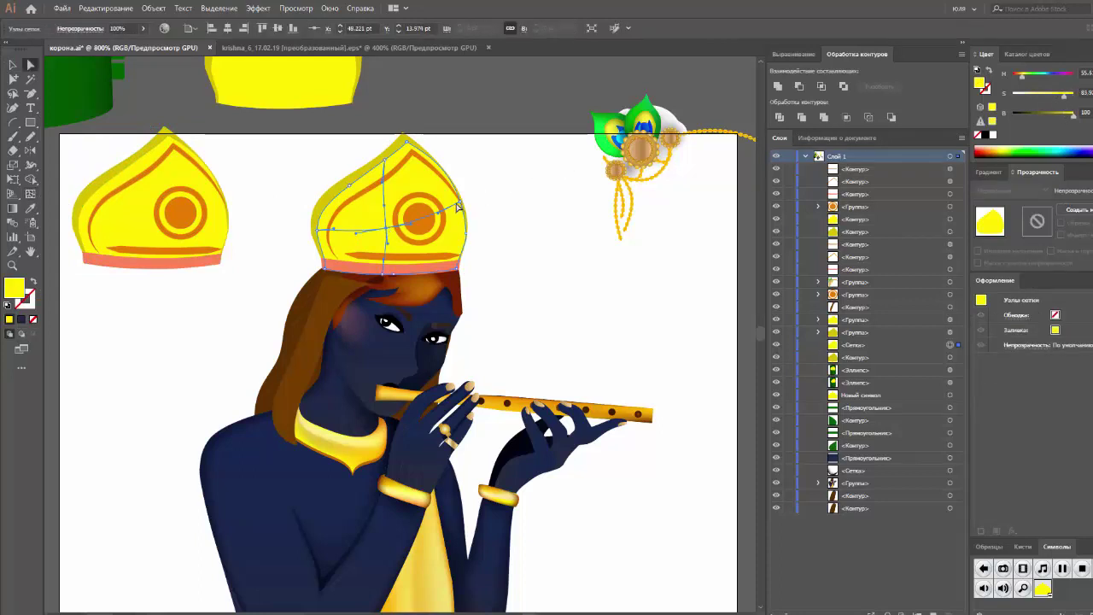
# Step: Add a mesh line on the crown's right side and tint that area a deeper yellow
pyautogui.click(30, 197)
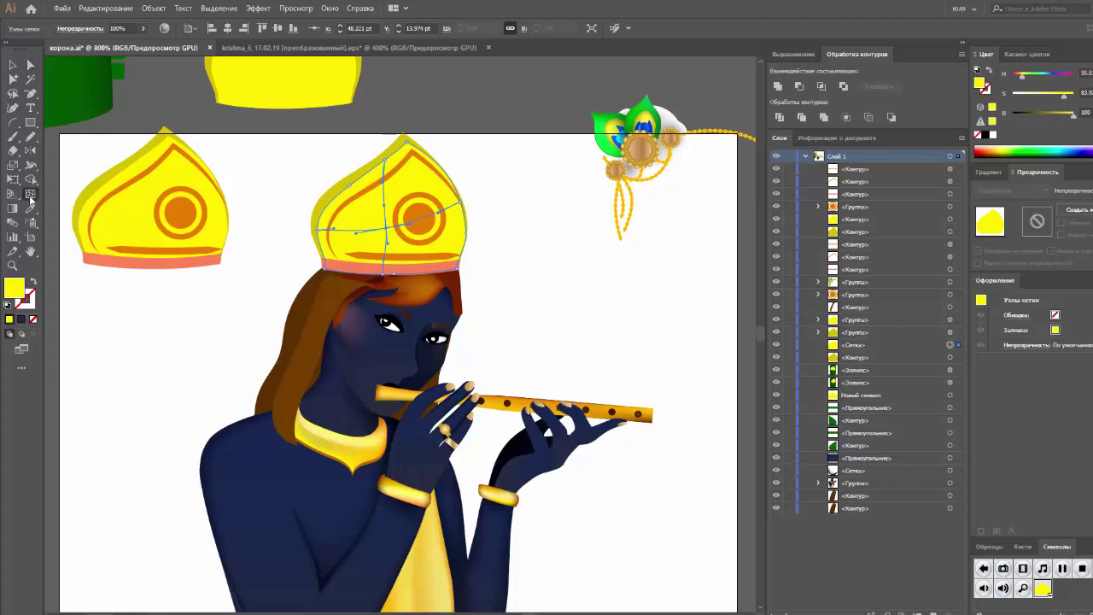
pyautogui.click(452, 206)
pyautogui.press('a')
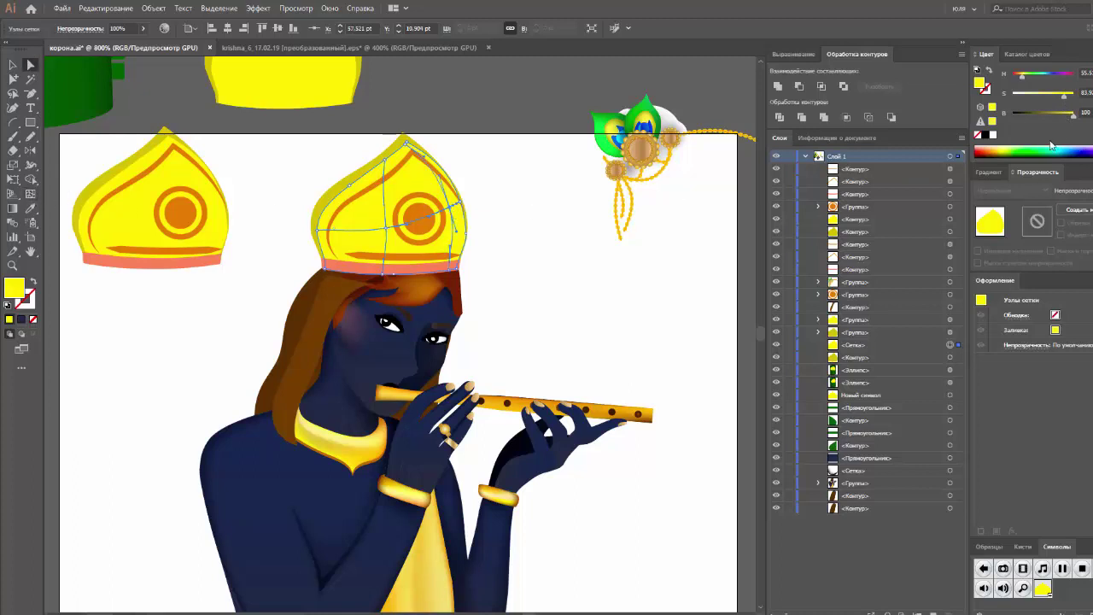
pyautogui.moveTo(1021, 82); pyautogui.dragTo(1020, 82)
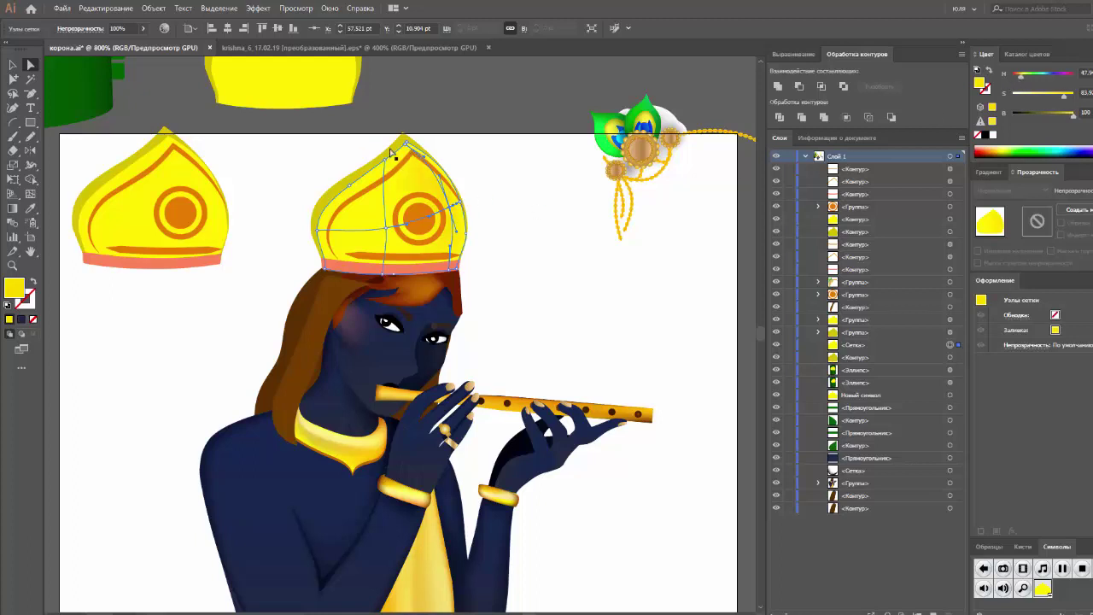
pyautogui.press('v')
pyautogui.rightClick(382, 205)
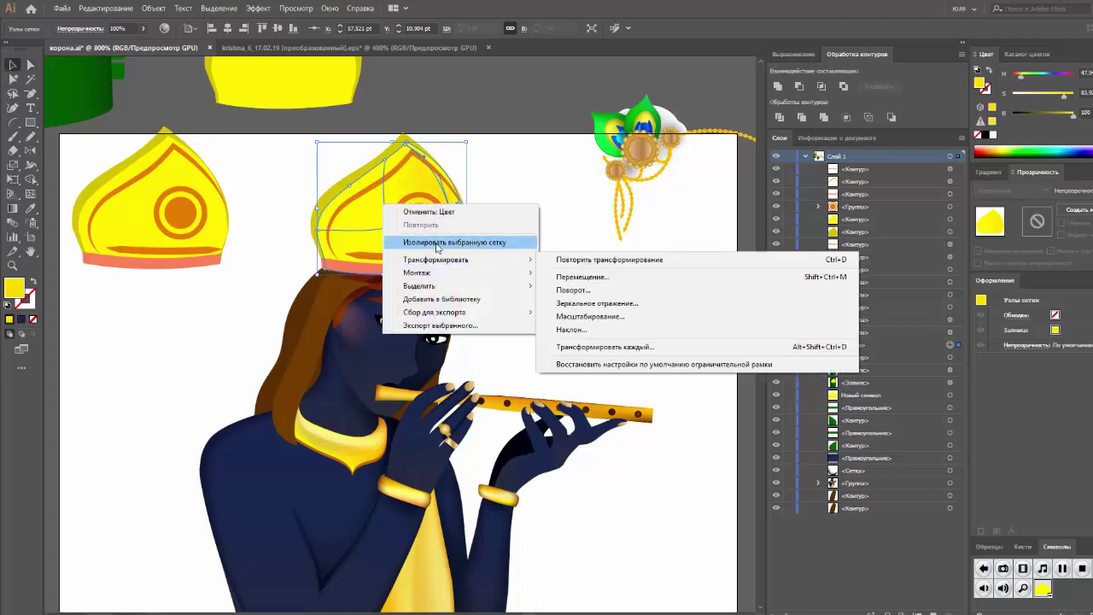
# Step: Isolate the crown mesh and colour its upper-right edge point bright orange
pyautogui.click(437, 243)
pyautogui.click(30, 66)
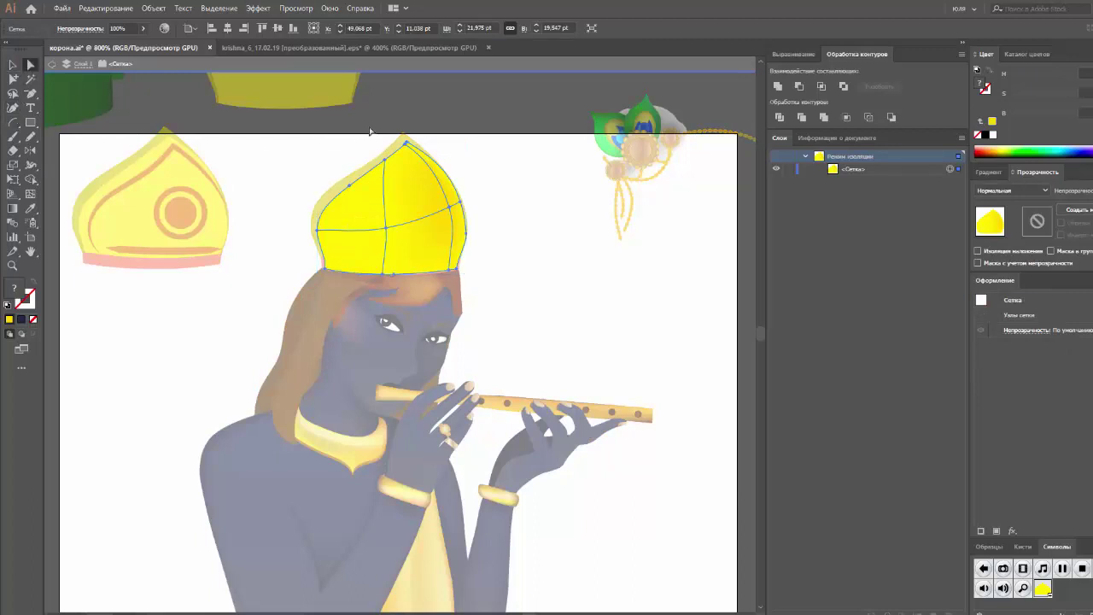
pyautogui.click(437, 168)
pyautogui.click(990, 151)
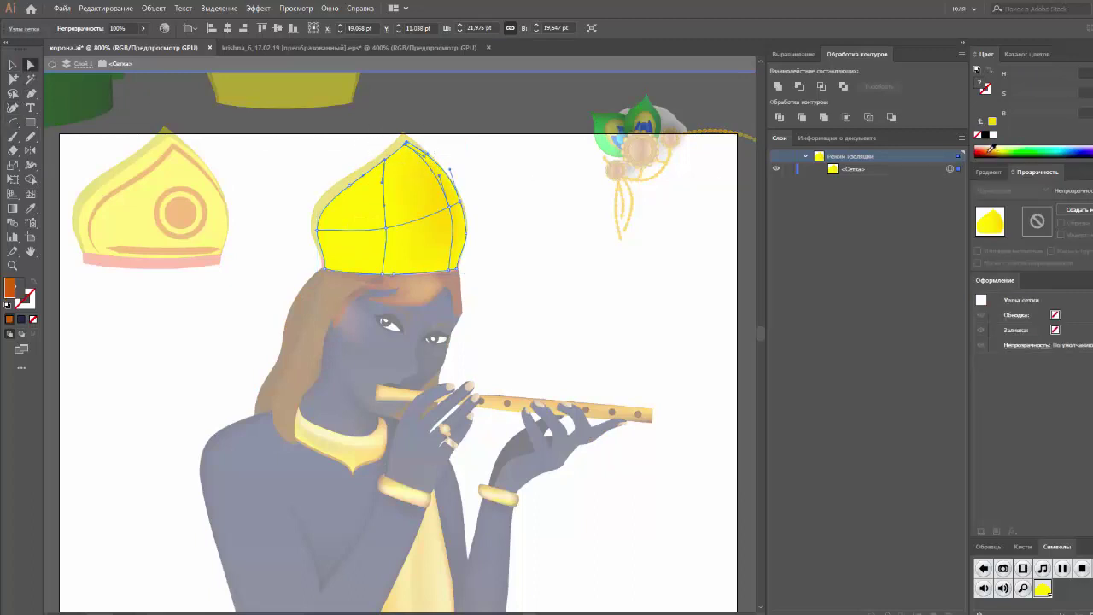
pyautogui.click(990, 150)
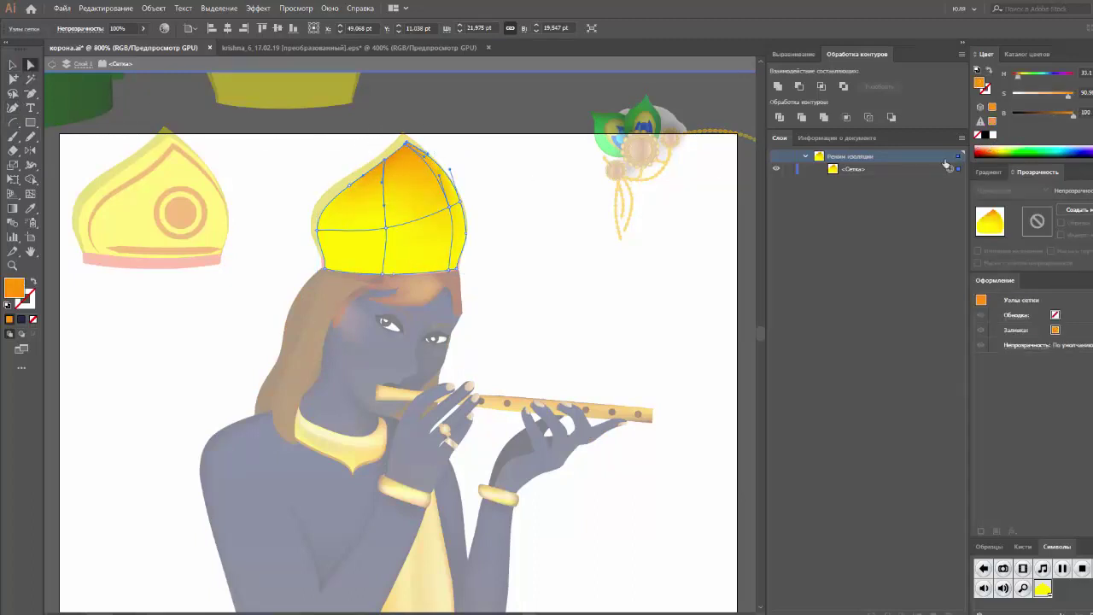
# Step: Colour the mesh points on the crown's left and right sides orange to yellow-orange
pyautogui.moveTo(276, 199); pyautogui.dragTo(335, 276)
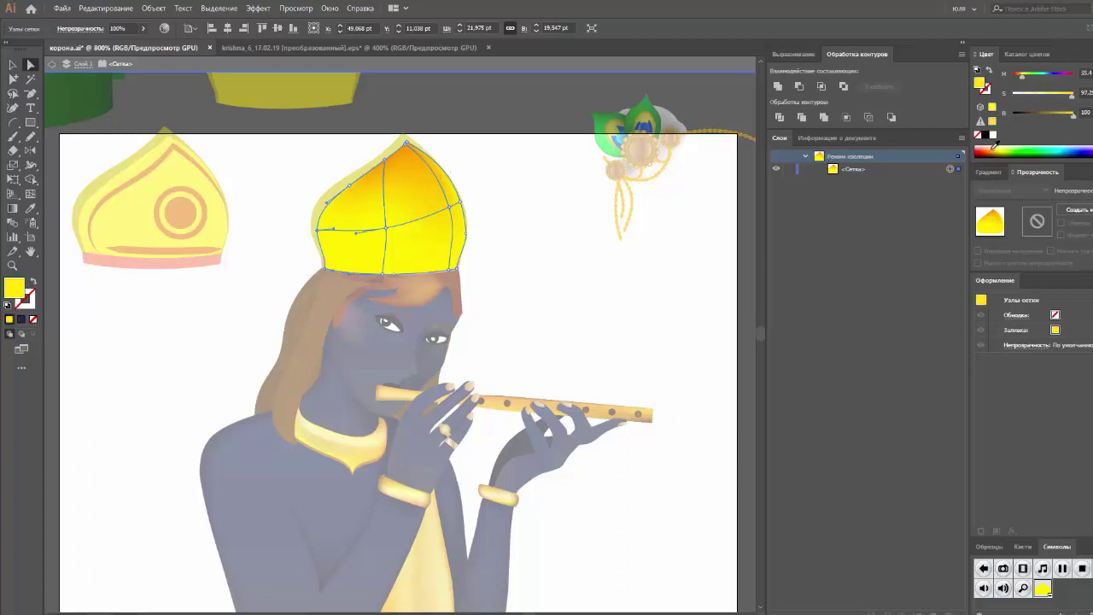
pyautogui.click(993, 145)
pyautogui.moveTo(514, 178); pyautogui.dragTo(453, 279)
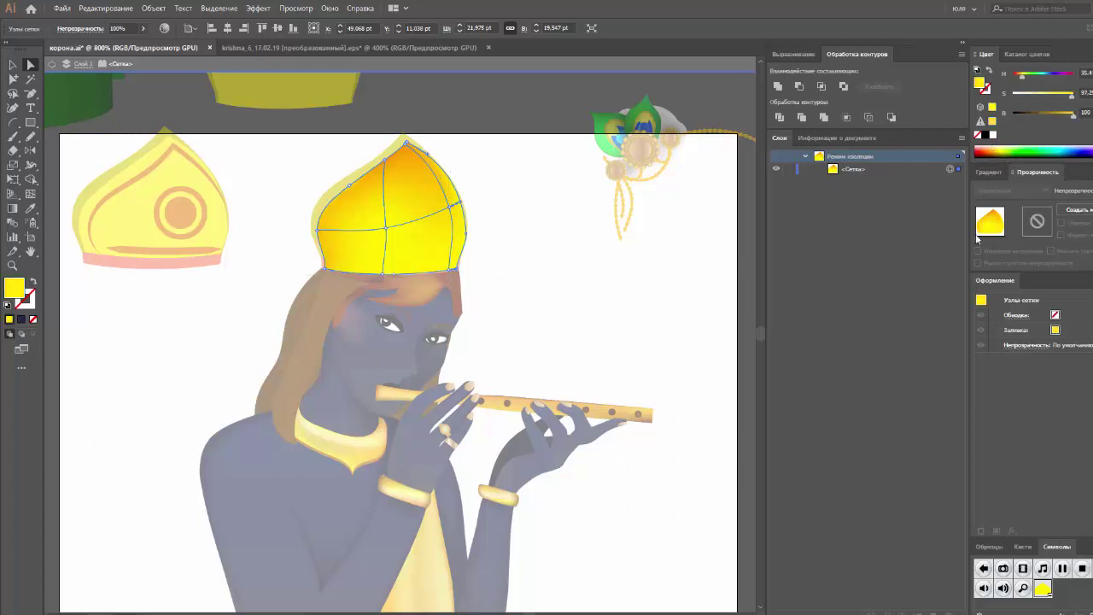
pyautogui.click(988, 151)
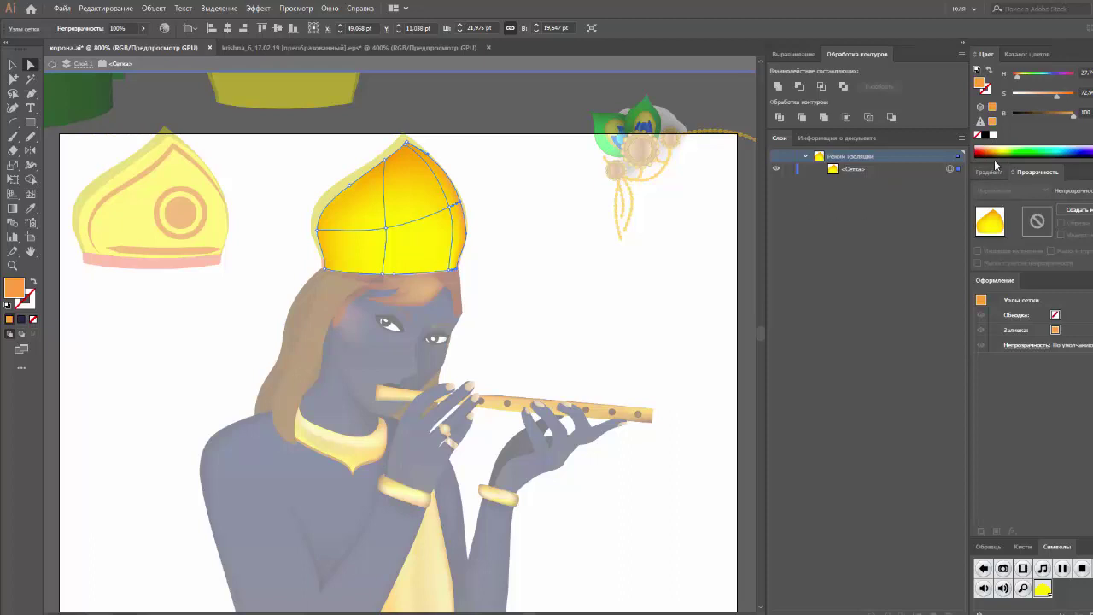
pyautogui.click(993, 148)
# Step: Give a crown mesh point golden yellow and shift the right-side points to darker yellow
pyautogui.click(453, 207)
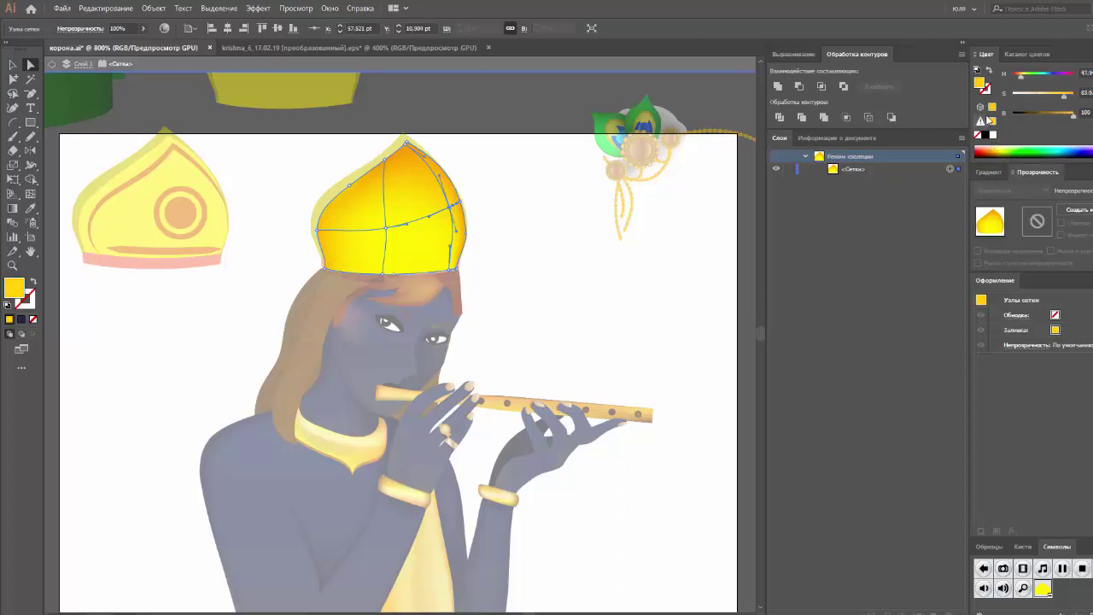
pyautogui.click(1067, 117)
pyautogui.moveTo(1065, 117); pyautogui.dragTo(1065, 117)
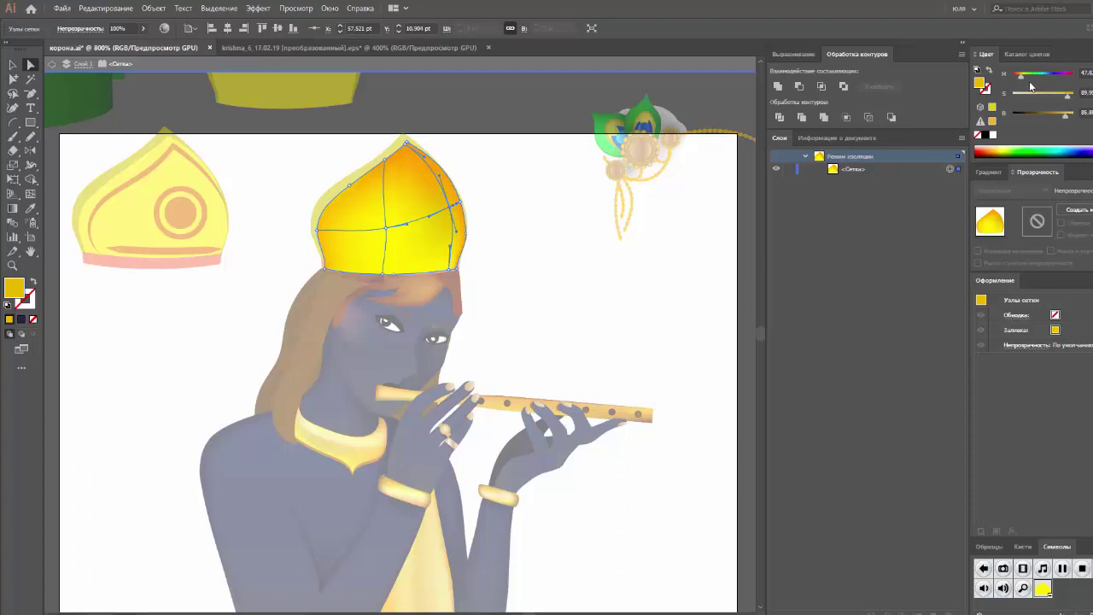
pyautogui.moveTo(516, 181); pyautogui.dragTo(461, 213)
pyautogui.moveTo(1020, 80); pyautogui.dragTo(1023, 77)
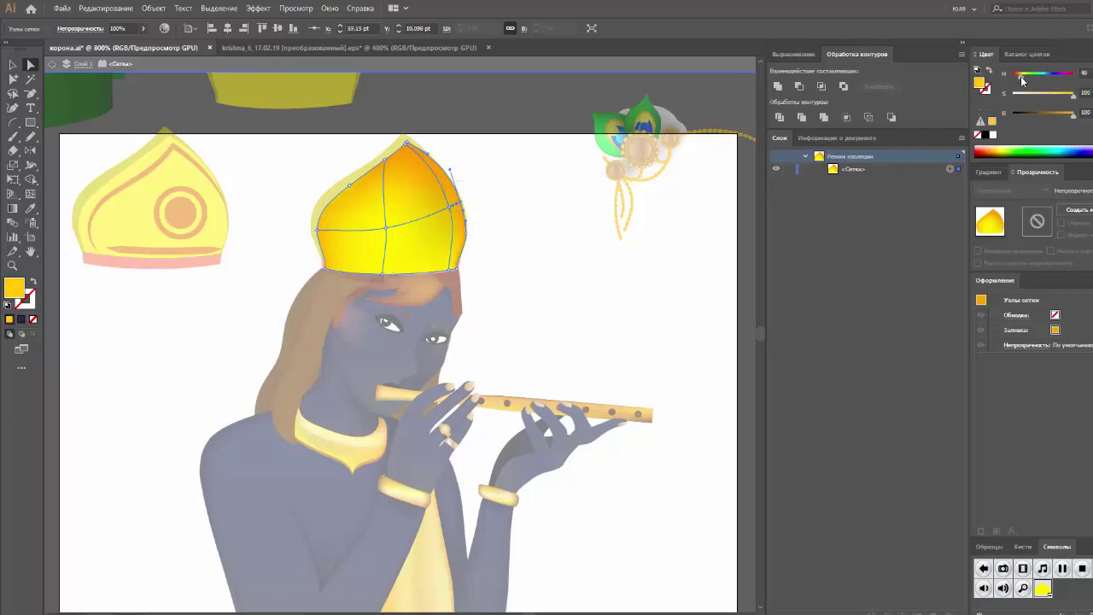
pyautogui.moveTo(1072, 117); pyautogui.dragTo(1067, 118)
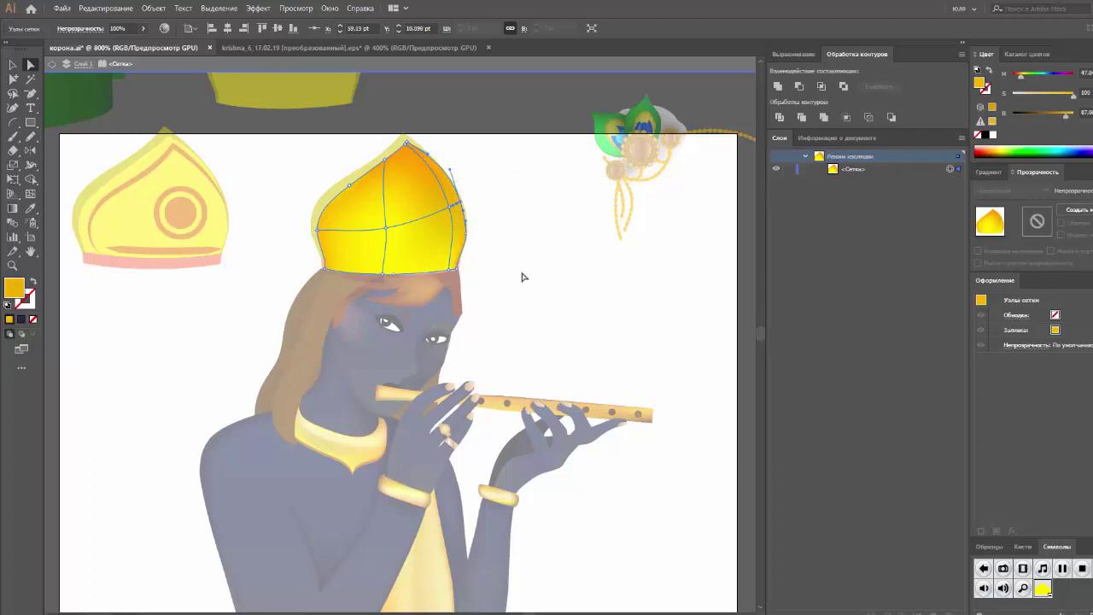
# Step: Apply a dark orange to another area of the crown mesh, then deselect everything
pyautogui.click(492, 289)
pyautogui.click(416, 265)
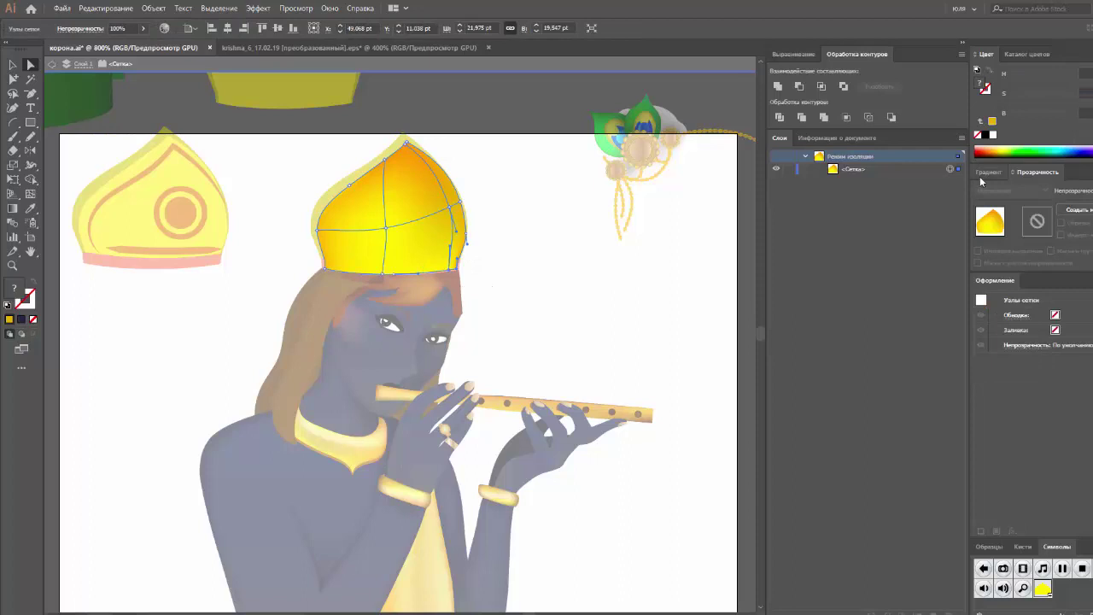
pyautogui.click(993, 150)
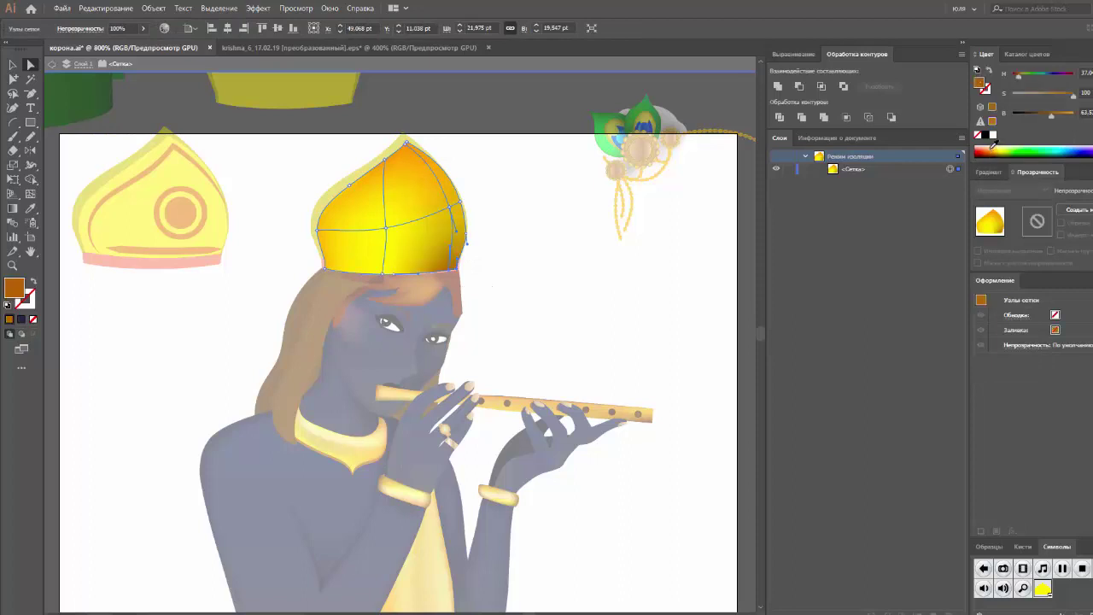
pyautogui.click(992, 148)
pyautogui.click(993, 148)
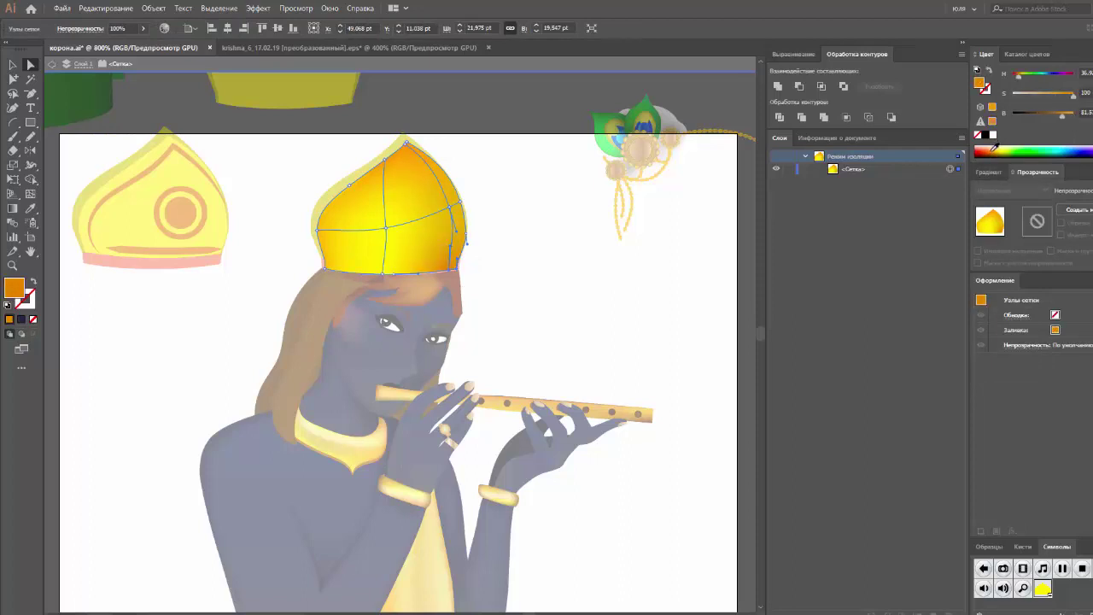
pyautogui.click(585, 280)
# Step: Fill the crown's yellow back outline shape with orange from the Color panel spectrum
pyautogui.doubleClick(586, 285)
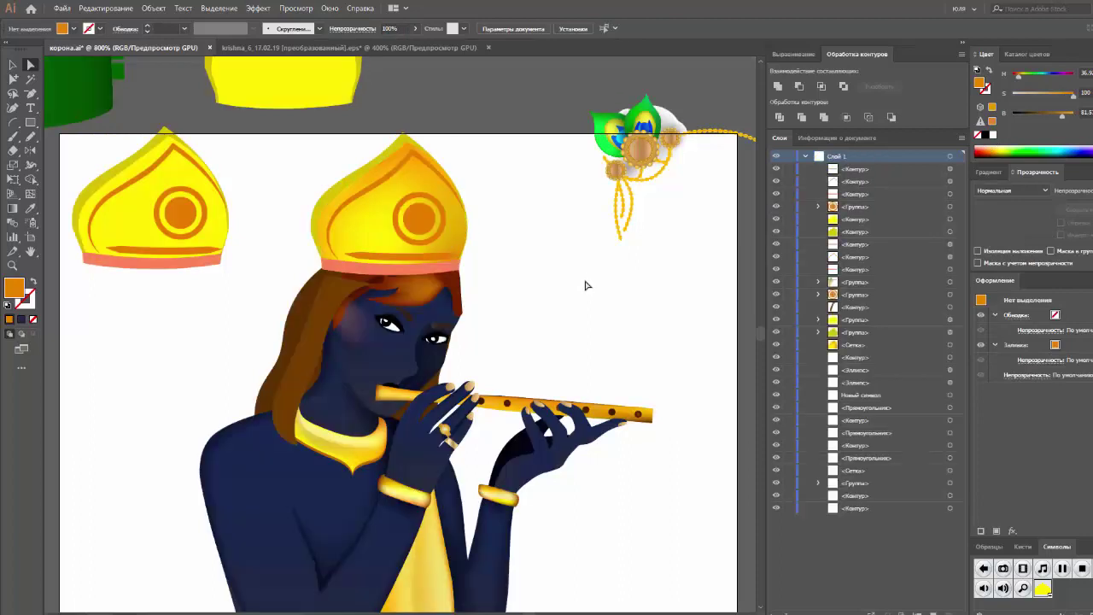
pyautogui.click(382, 154)
pyautogui.rightClick(380, 164)
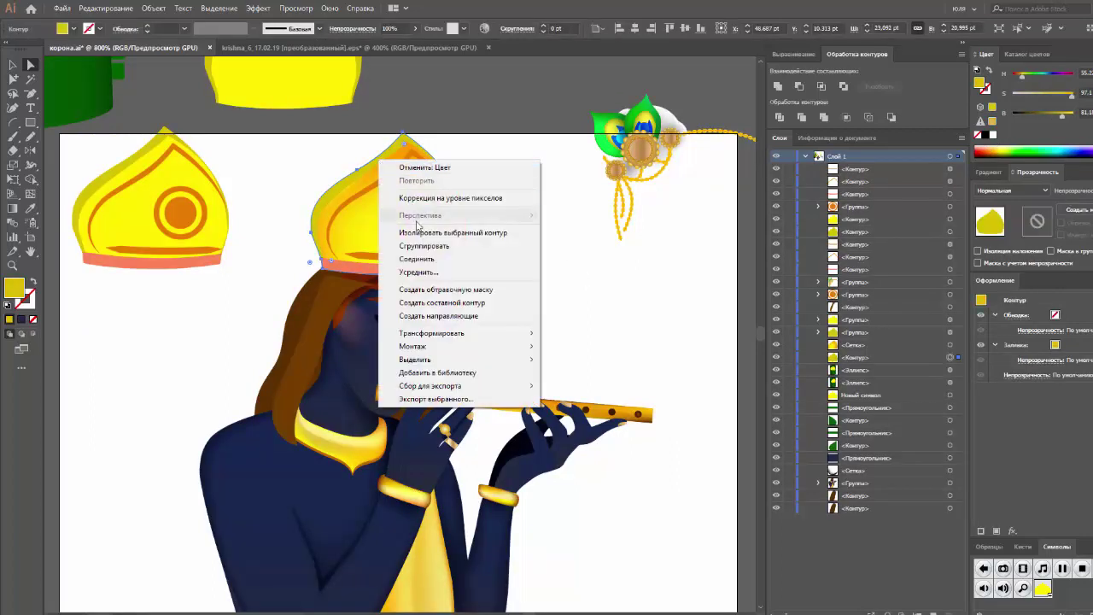
pyautogui.click(417, 231)
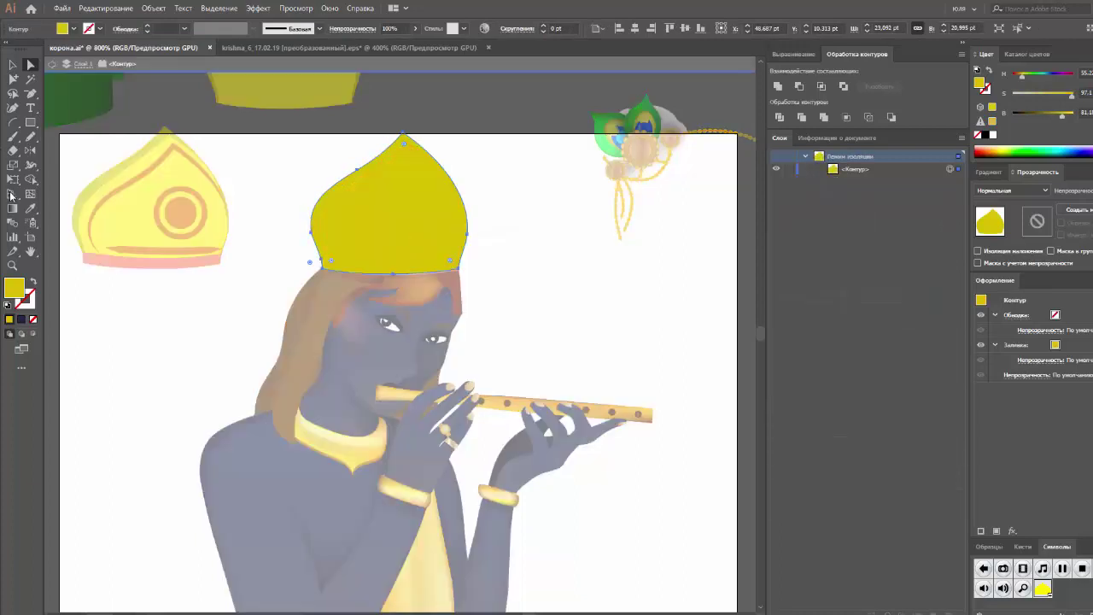
pyautogui.doubleClick(290, 171)
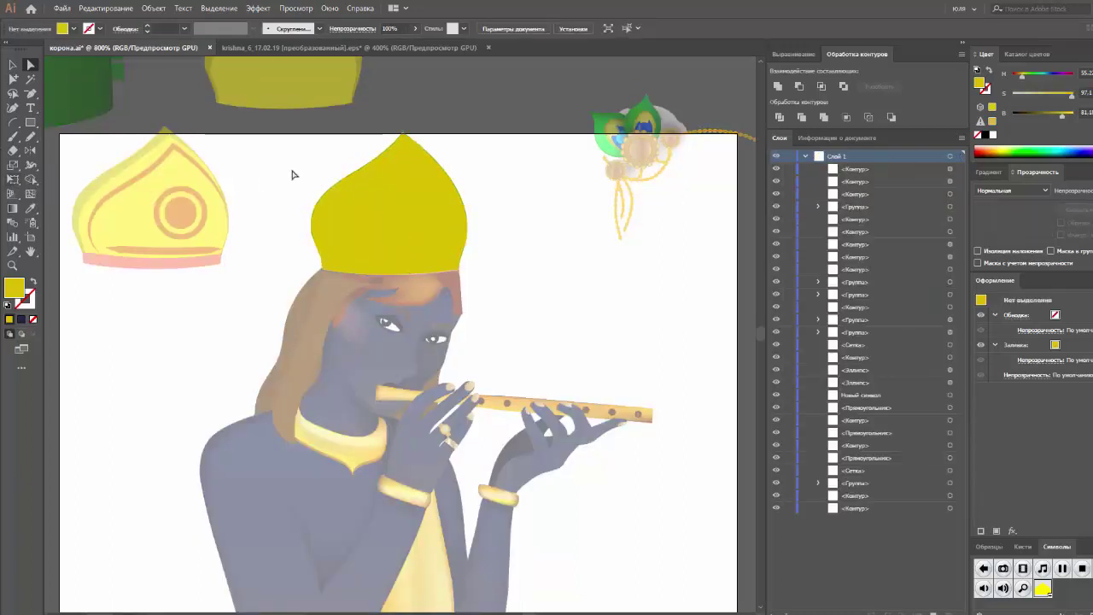
pyautogui.click(992, 149)
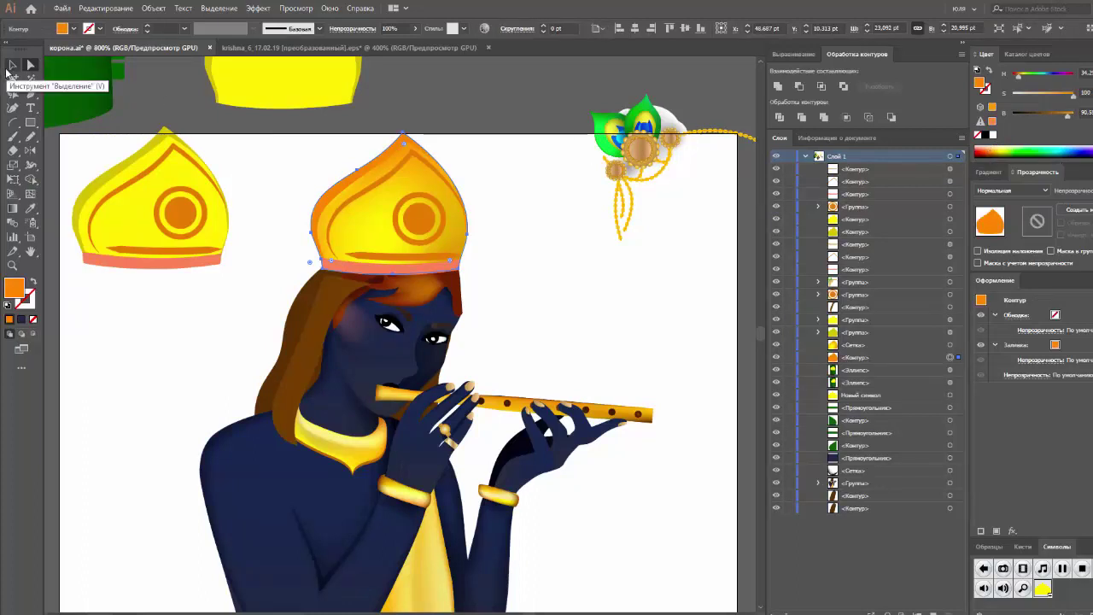
pyautogui.click(13, 64)
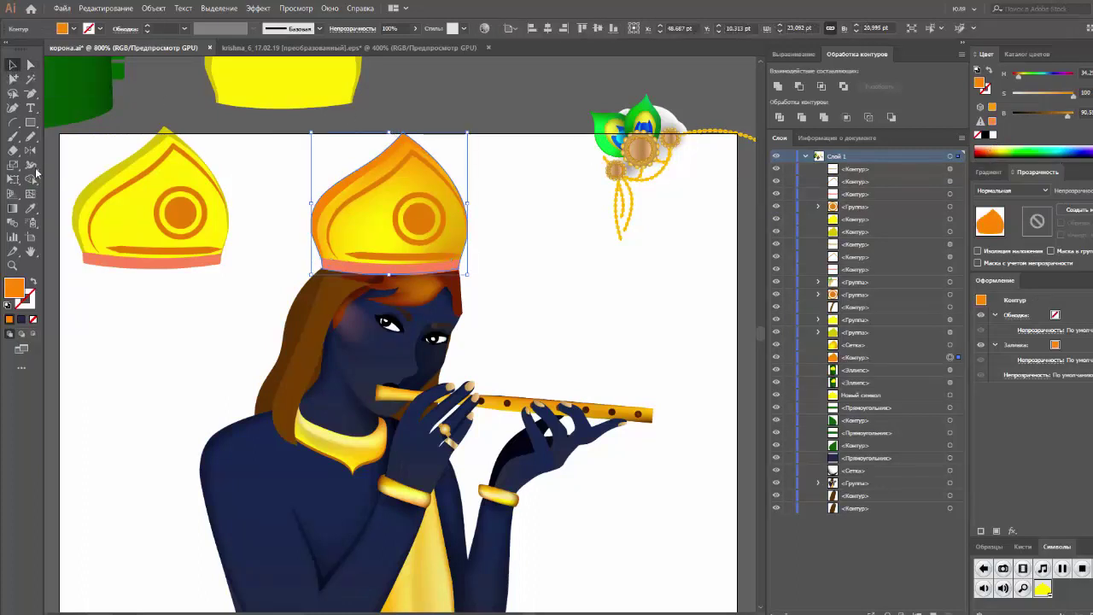
# Step: Free-transform the crown's orange backing shape, widening it and stretching its top into a pointed tip
pyautogui.click(14, 179)
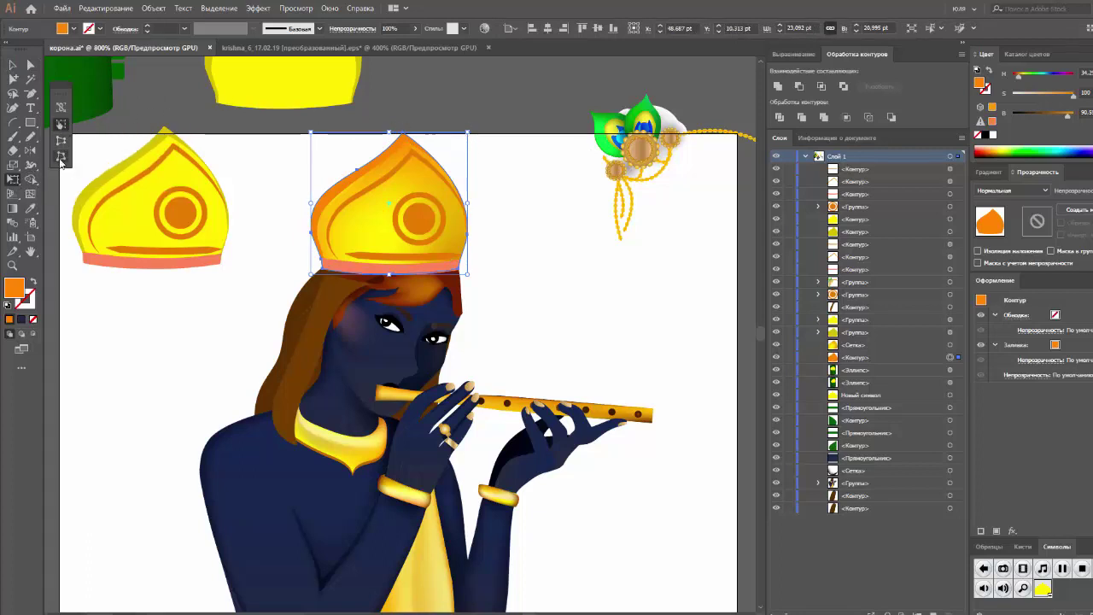
pyautogui.click(61, 157)
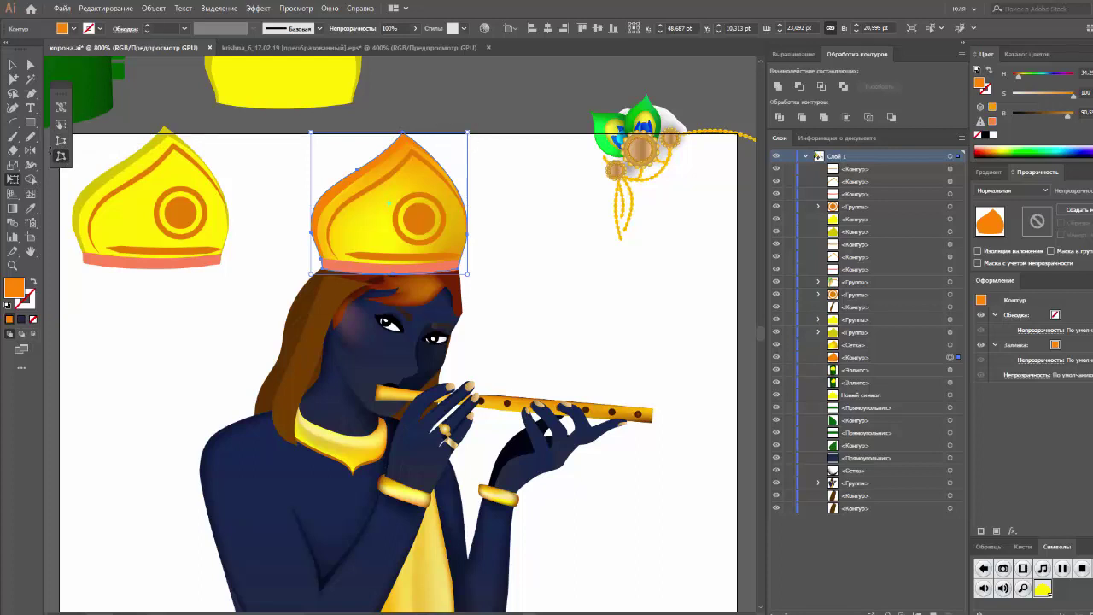
pyautogui.moveTo(474, 129); pyautogui.dragTo(482, 133)
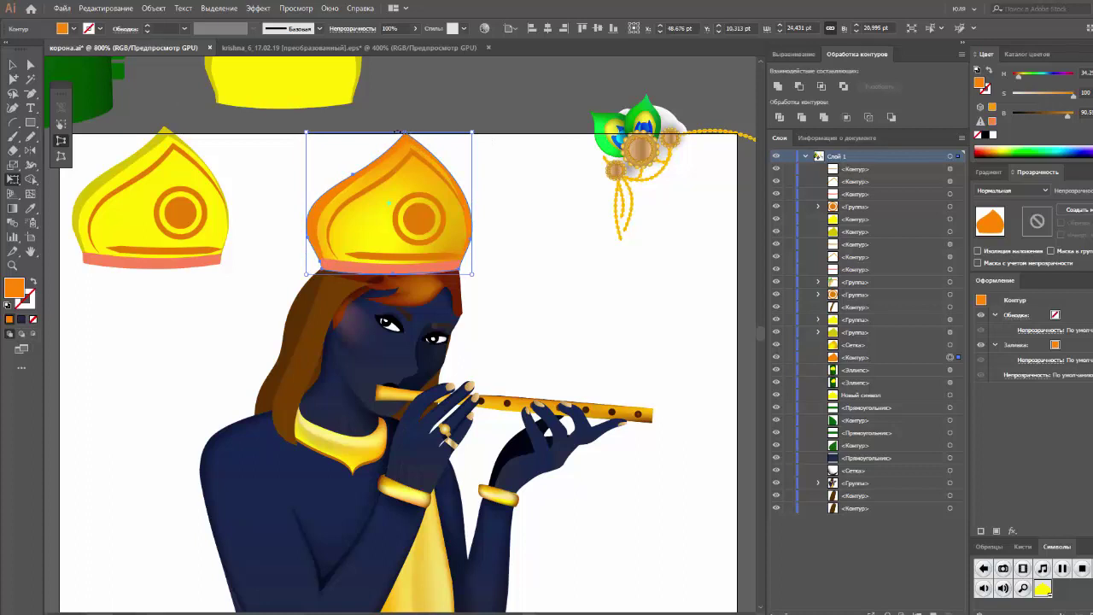
pyautogui.click(60, 156)
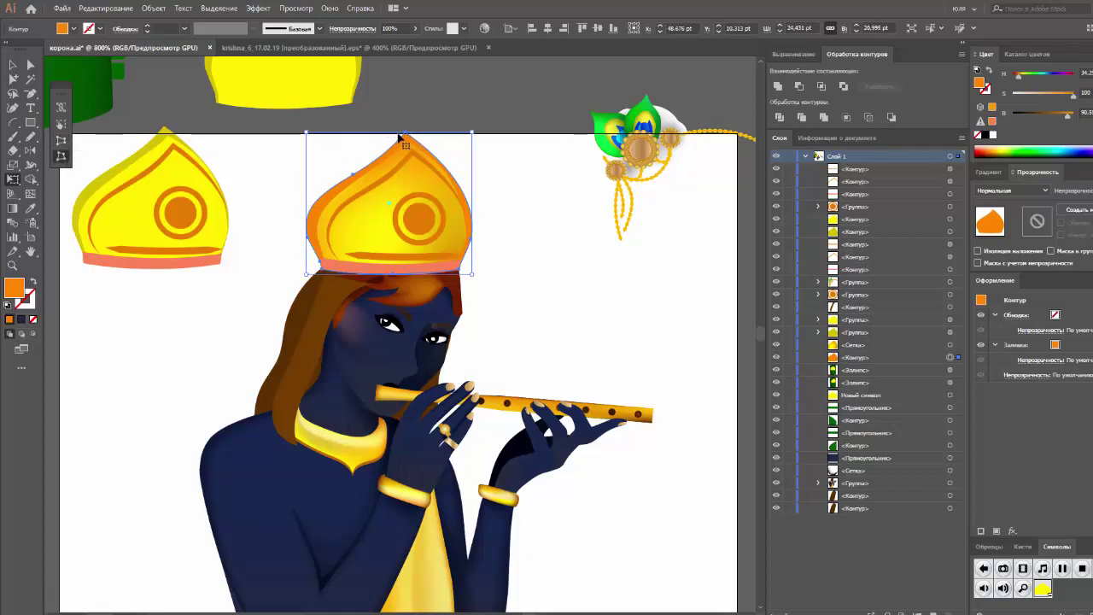
pyautogui.click(61, 124)
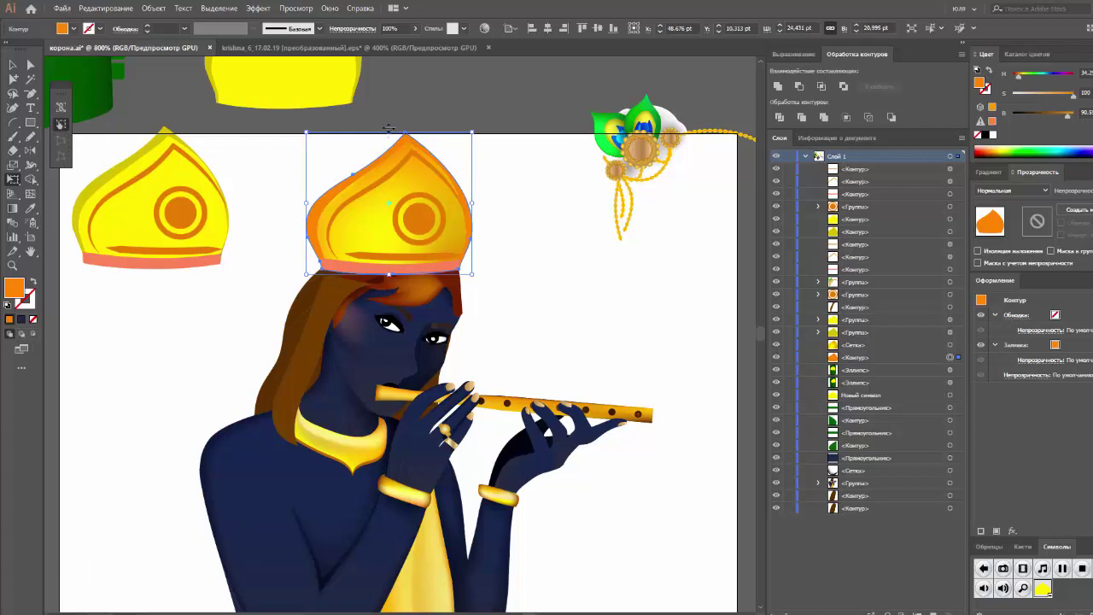
pyautogui.moveTo(390, 132); pyautogui.dragTo(389, 113)
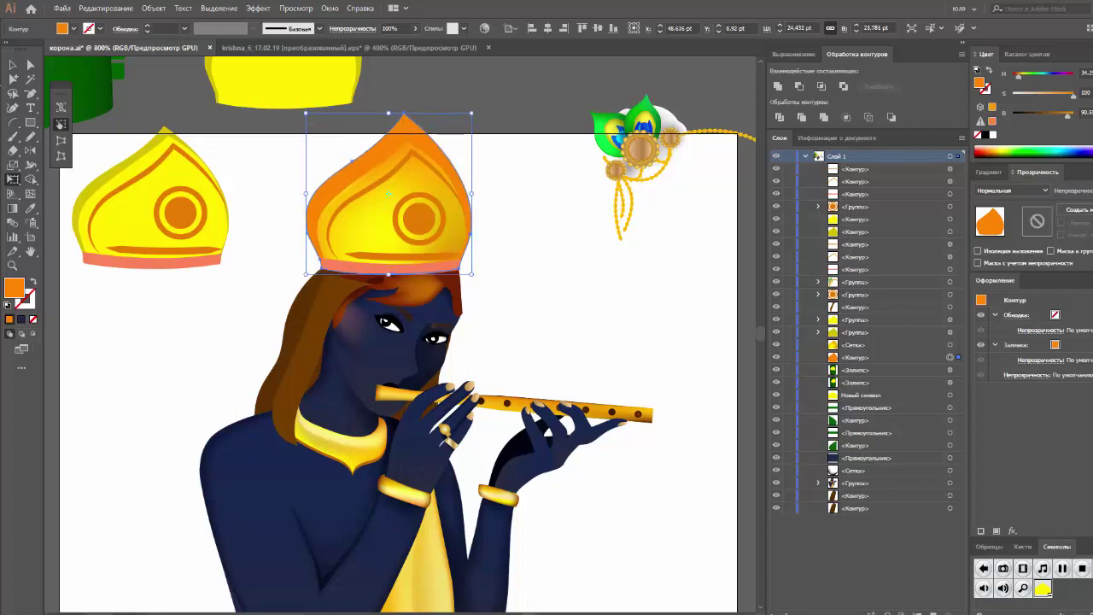
pyautogui.click(13, 64)
pyautogui.click(230, 122)
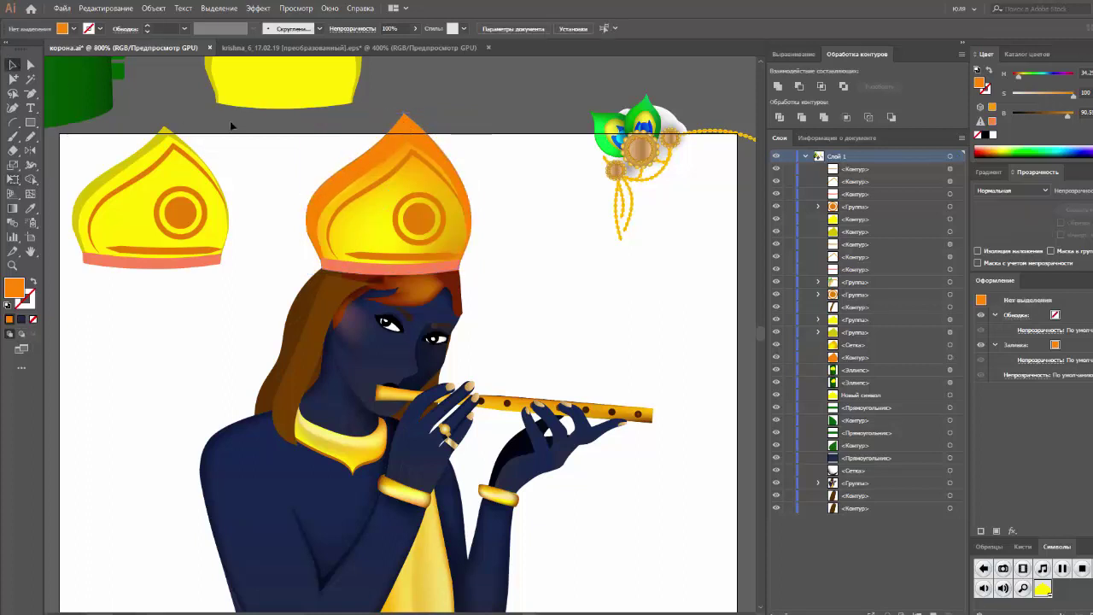
# Step: Recolour the crown's pointed backing shape from bright orange to a deeper golden amber
pyautogui.scroll(-1, 231, 127)
pyautogui.keyDown('alt'); pyautogui.scroll(-2, 231, 121); pyautogui.keyUp('alt')
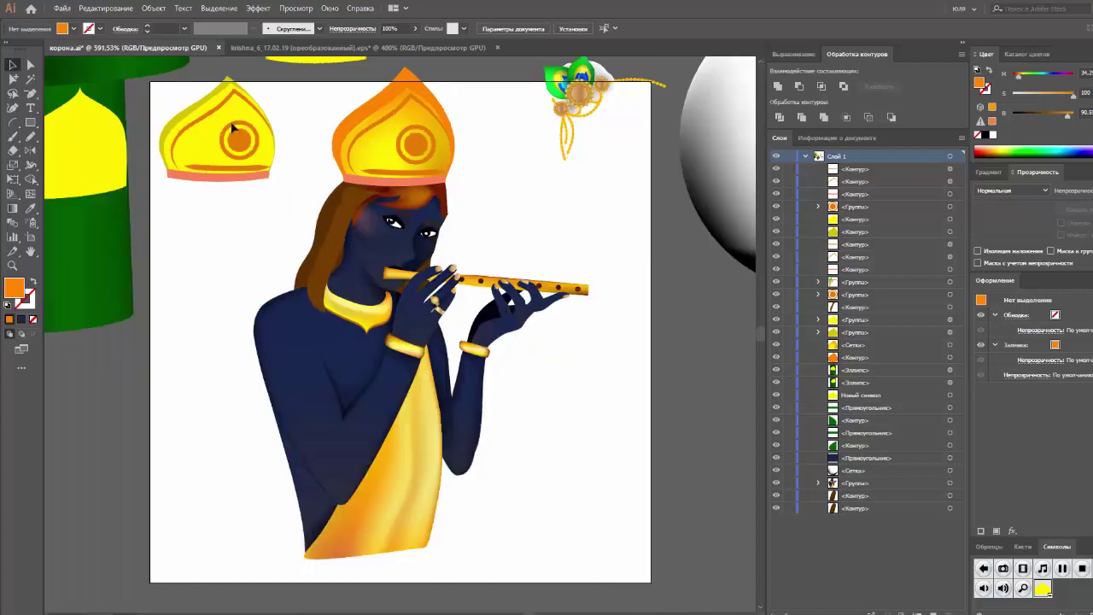
pyautogui.scroll(1, 284, 213)
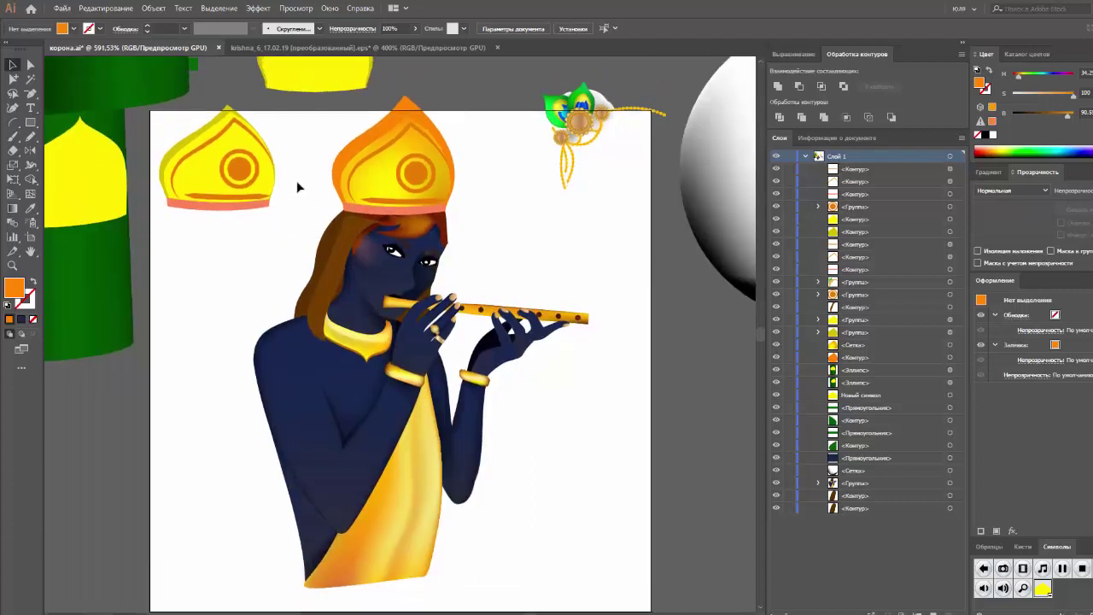
pyautogui.click(369, 138)
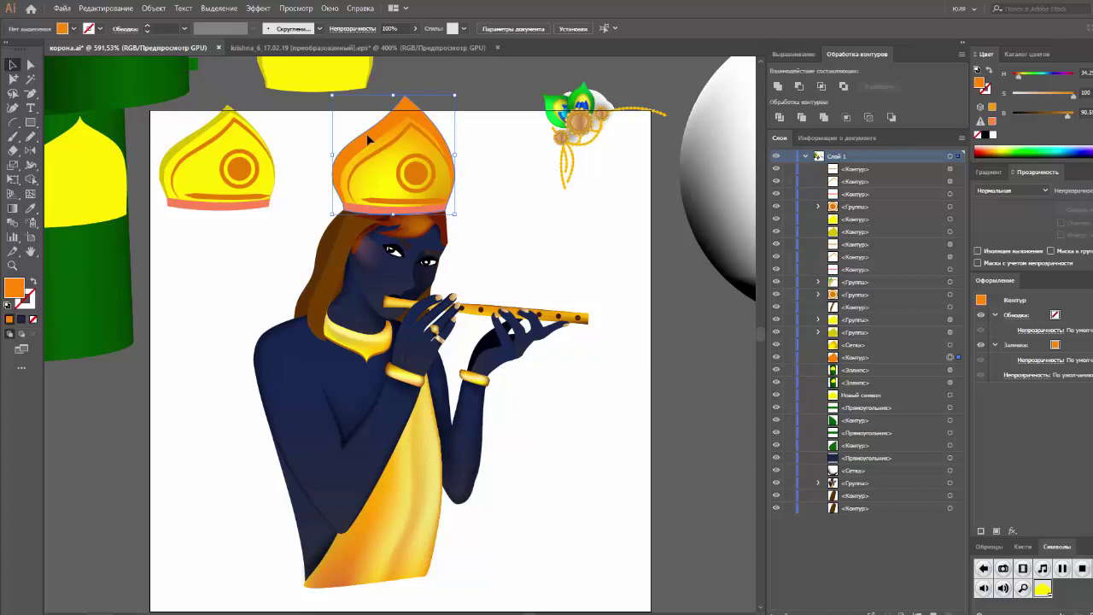
pyautogui.click(996, 151)
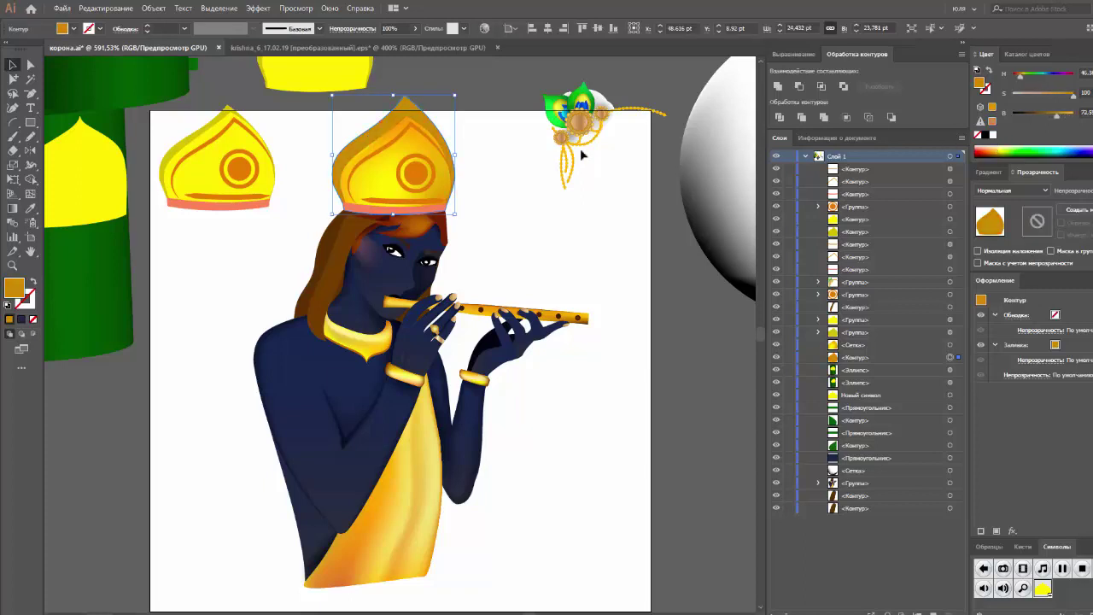
pyautogui.rightClick(376, 130)
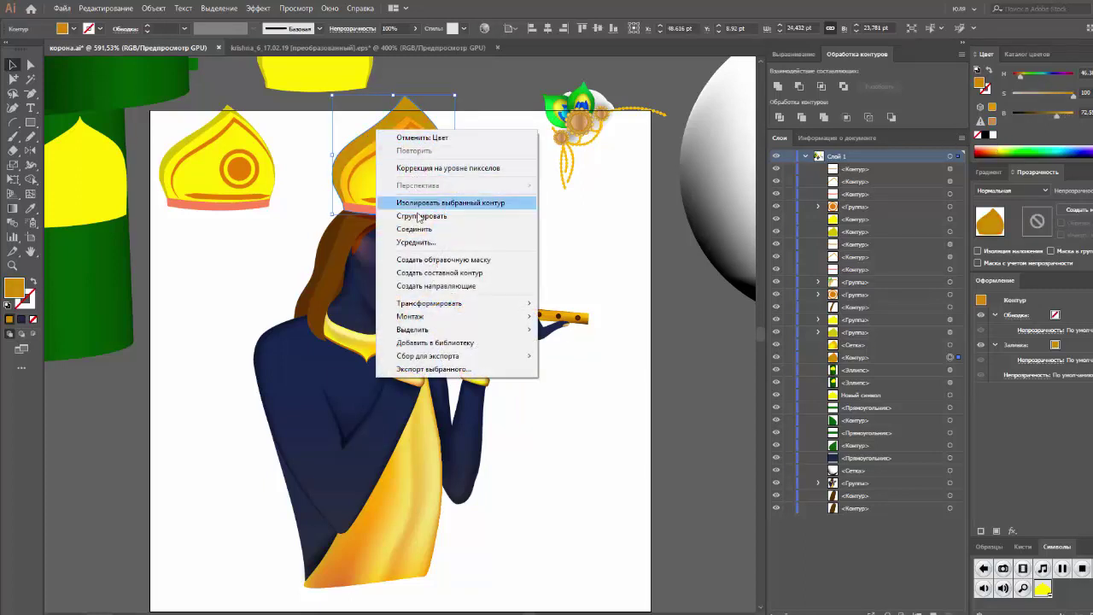
# Step: Isolate the crown backing, convert it to a gradient mesh, and add mesh lines
pyautogui.click(419, 202)
pyautogui.click(30, 194)
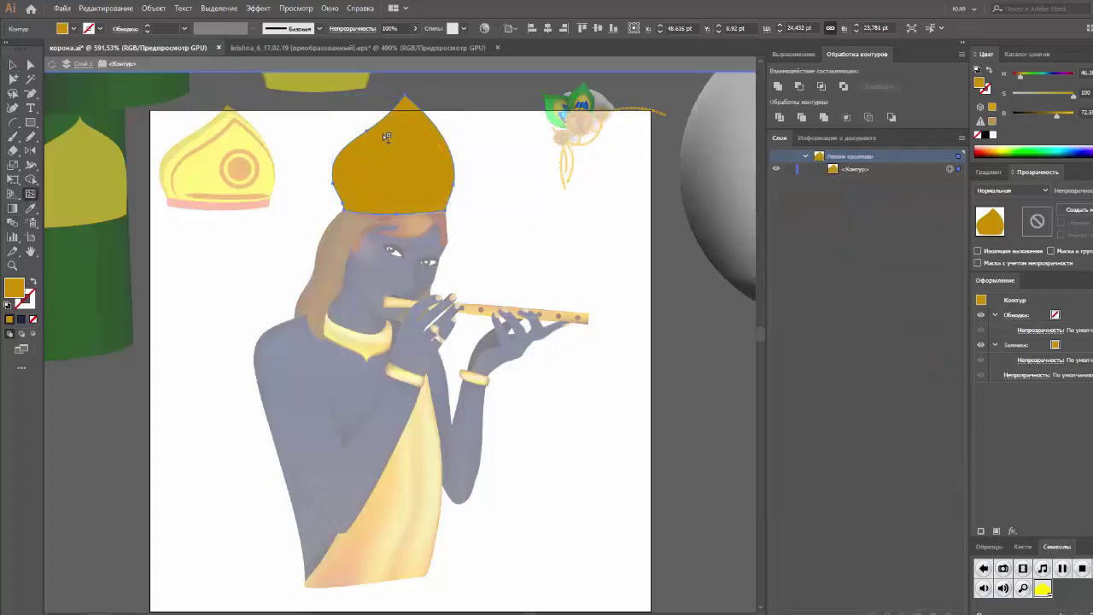
pyautogui.click(383, 134)
pyautogui.click(417, 163)
pyautogui.press('a')
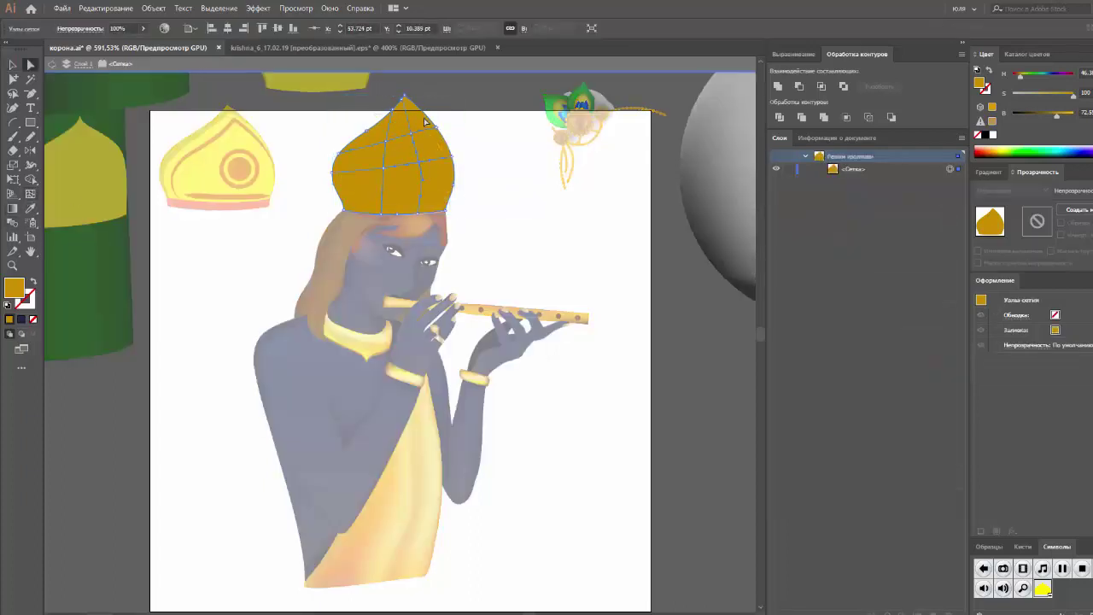
pyautogui.moveTo(1056, 116); pyautogui.dragTo(1066, 119)
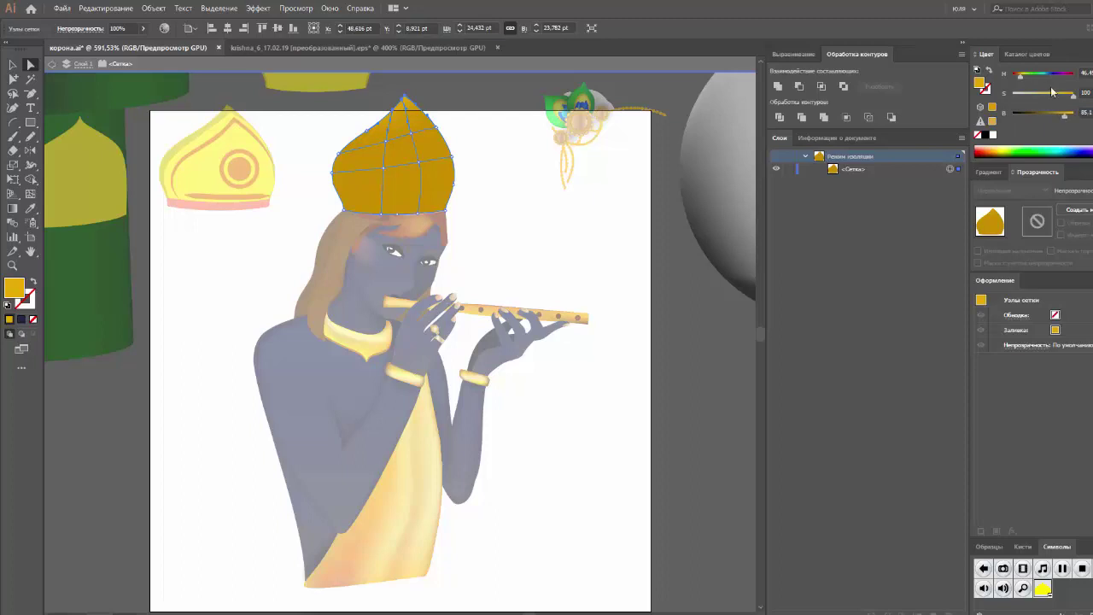
# Step: Try several yellow and brightness settings for the first mesh point, settling on a hue toward orange
pyautogui.moveTo(1019, 81); pyautogui.dragTo(1021, 82)
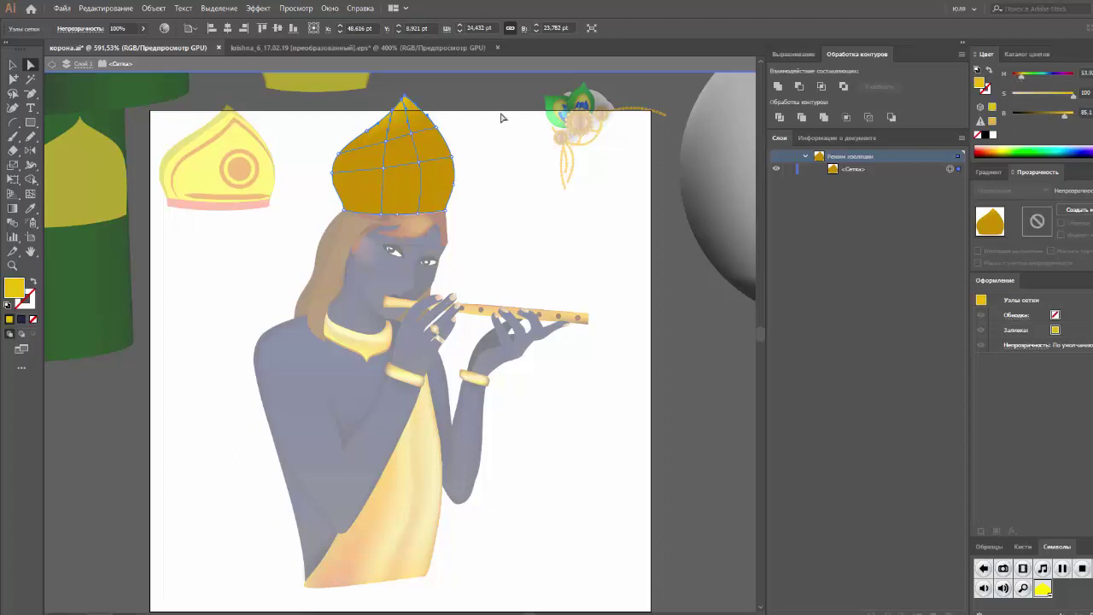
pyautogui.hotkey('ctrl', 'z')
pyautogui.hotkey('ctrl', 'z')
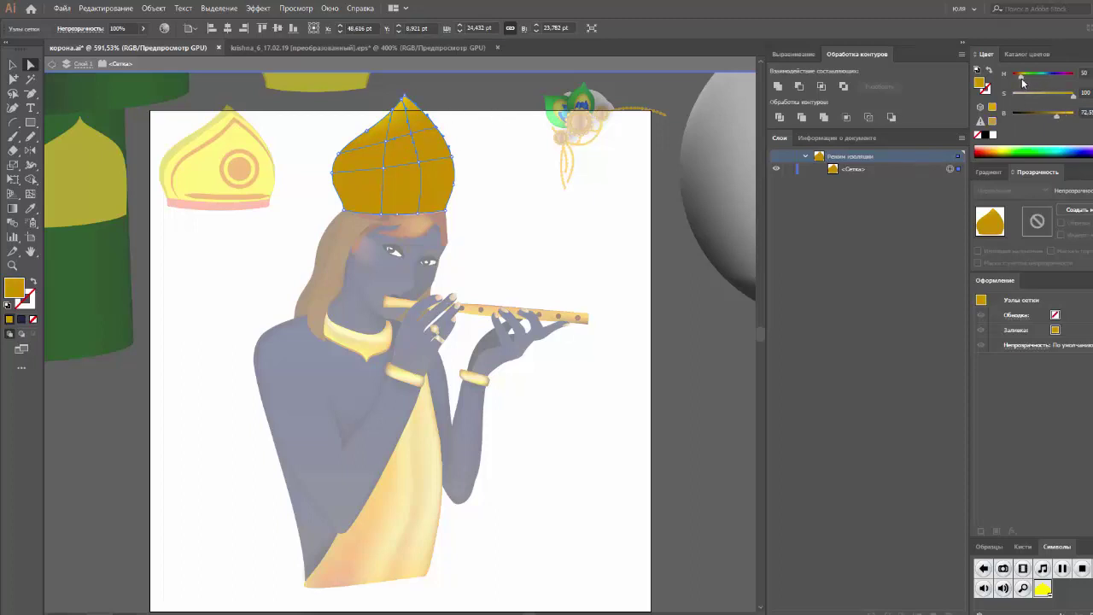
pyautogui.moveTo(1017, 80); pyautogui.dragTo(1021, 80)
pyautogui.click(1067, 113)
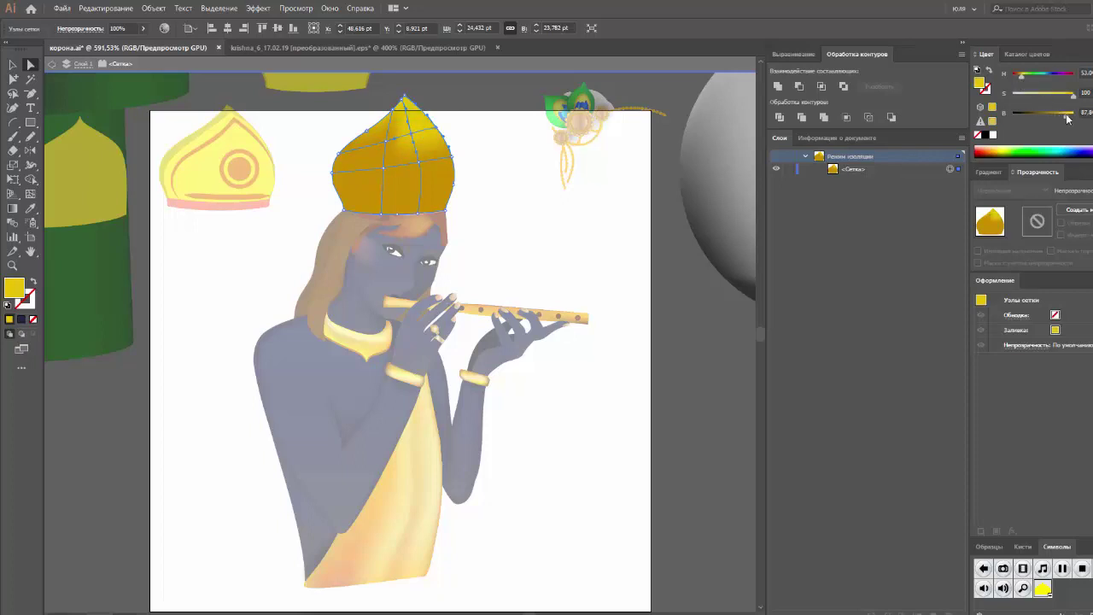
pyautogui.click(1066, 97)
pyautogui.hotkey('ctrl', 'z')
pyautogui.hotkey('ctrl', 'z')
pyautogui.hotkey('ctrl', 'z')
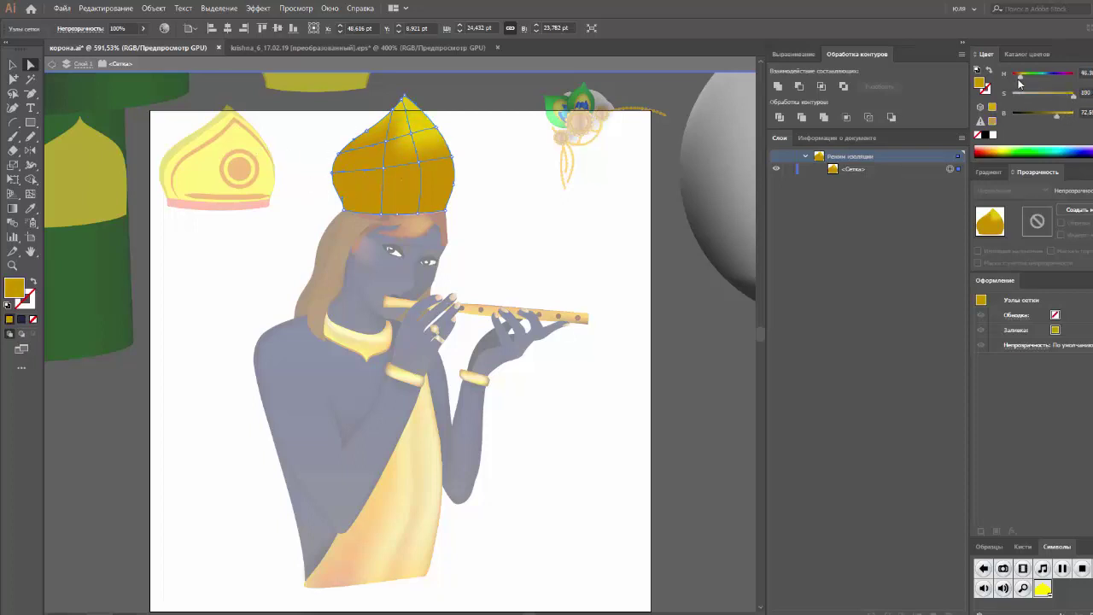
pyautogui.click(1066, 114)
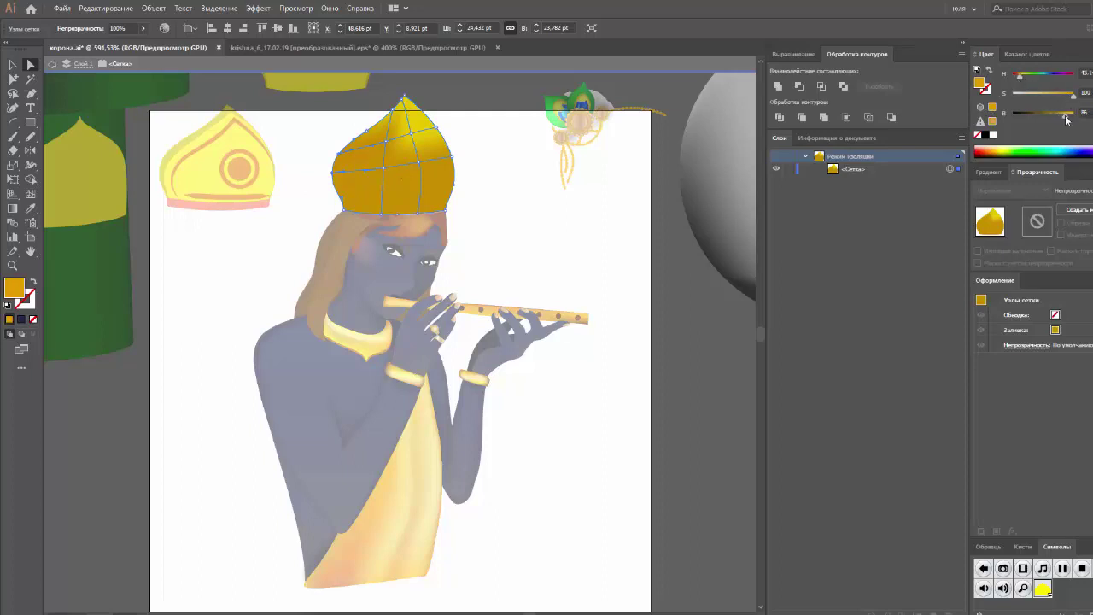
pyautogui.click(1068, 95)
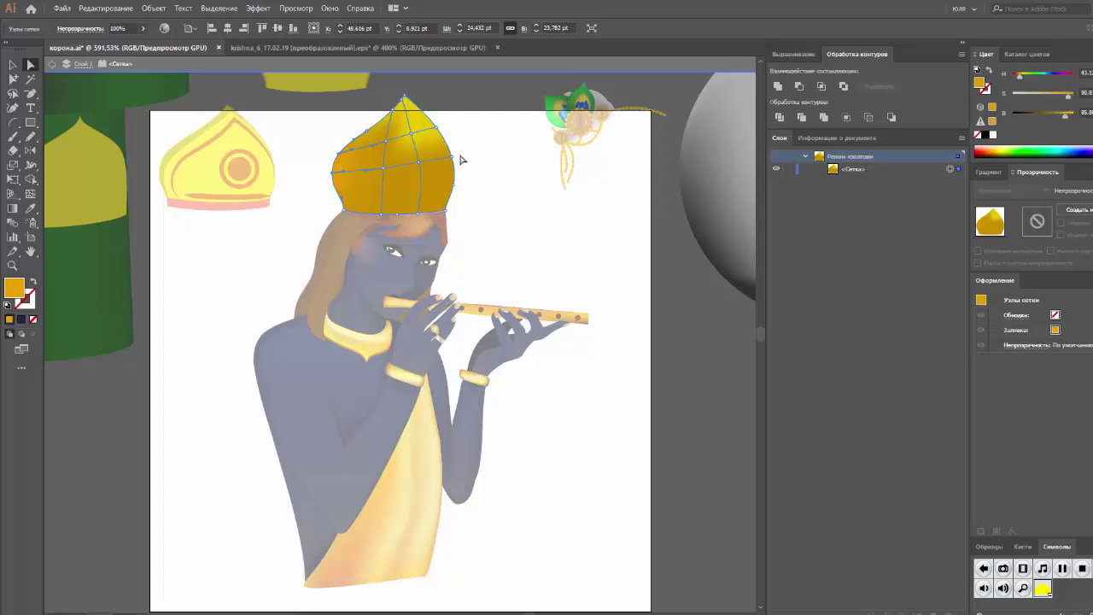
pyautogui.hotkey('ctrl', 'z')
pyautogui.hotkey('ctrl', 'z')
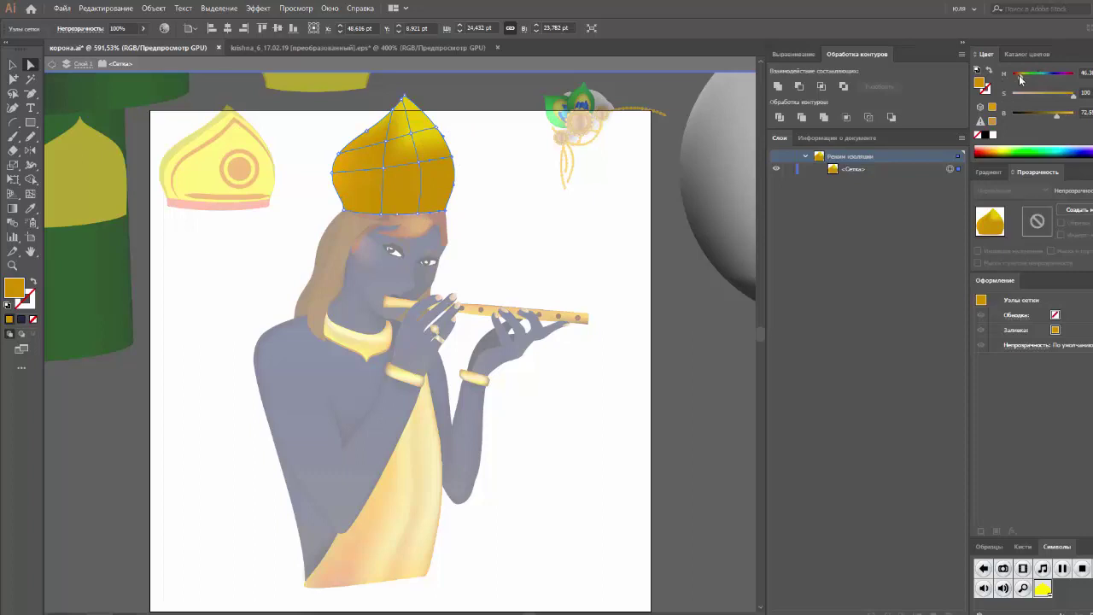
pyautogui.moveTo(1020, 79); pyautogui.dragTo(1019, 80)
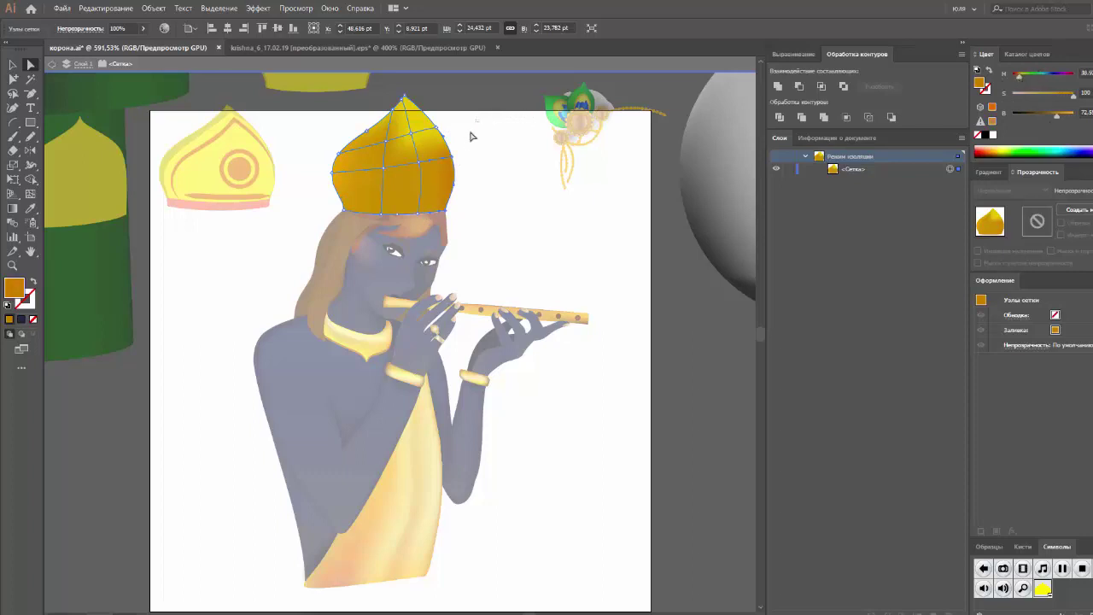
# Step: Shade crown mesh points orange, yellow-orange, bright yellow on the left, and darker gold
pyautogui.click(429, 170)
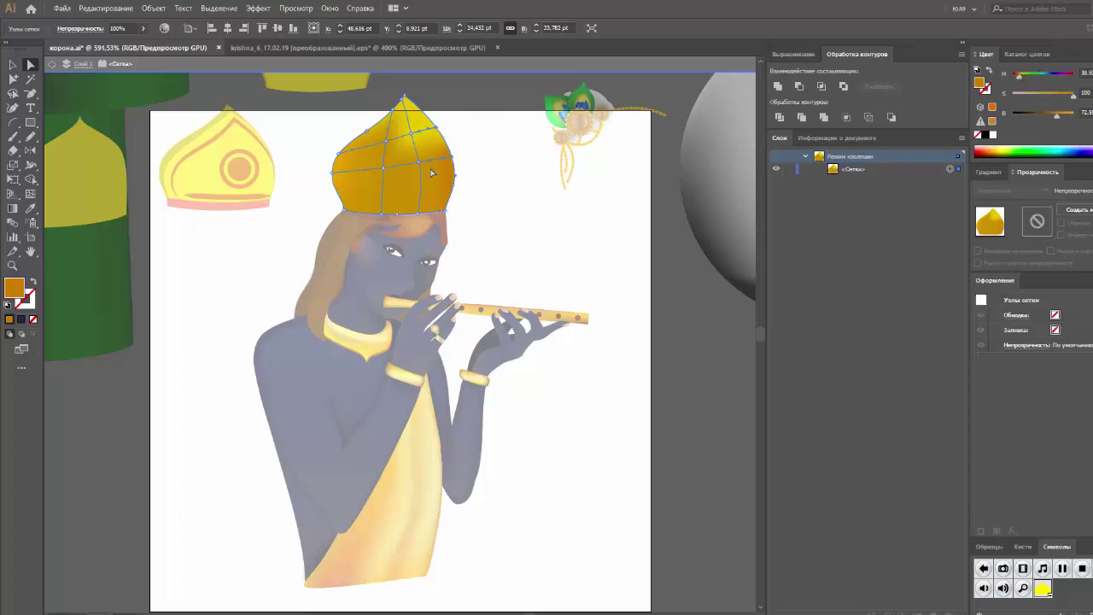
pyautogui.click(993, 150)
pyautogui.click(995, 149)
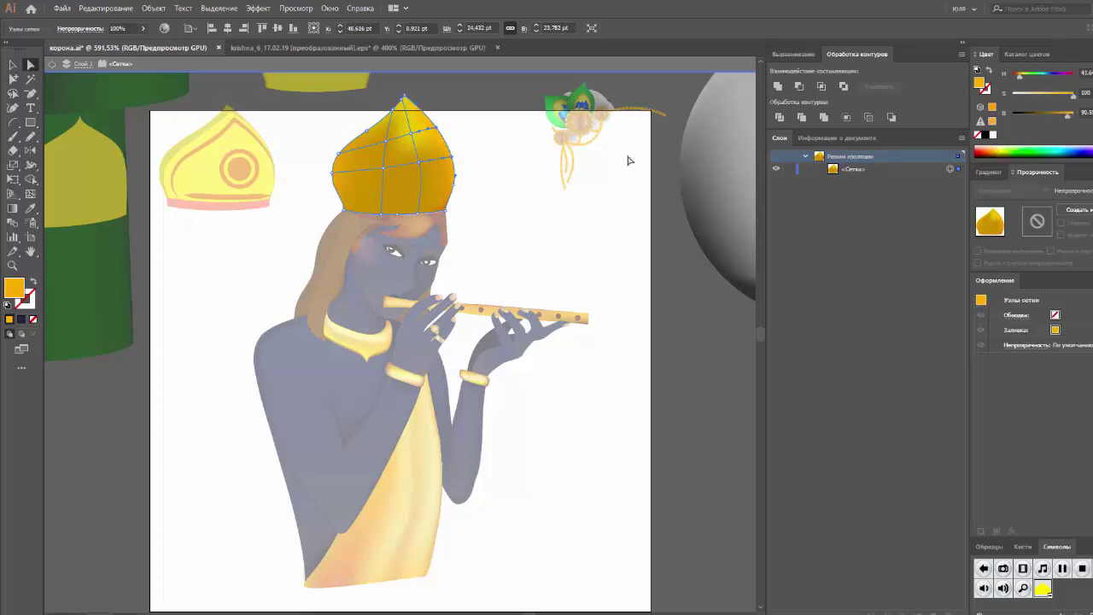
pyautogui.click(407, 187)
pyautogui.click(1002, 148)
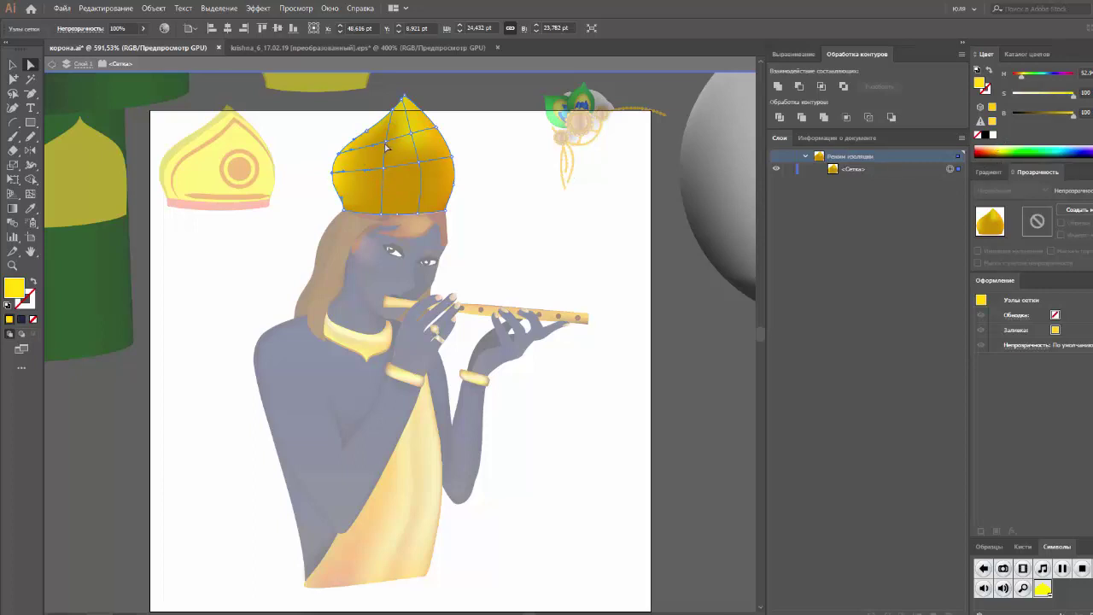
pyautogui.click(997, 154)
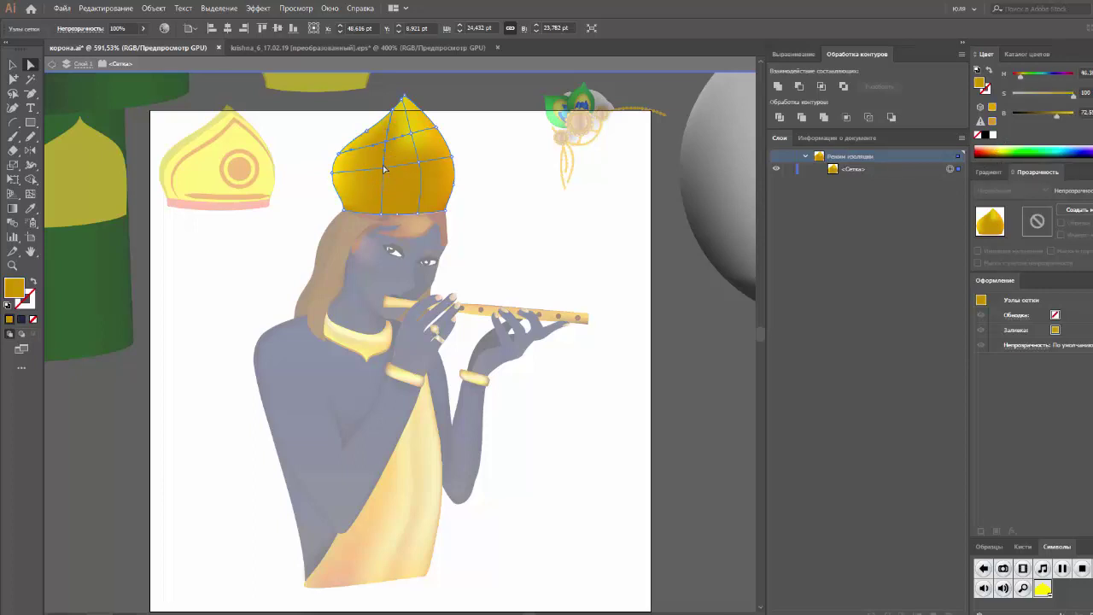
pyautogui.click(996, 150)
pyautogui.click(996, 148)
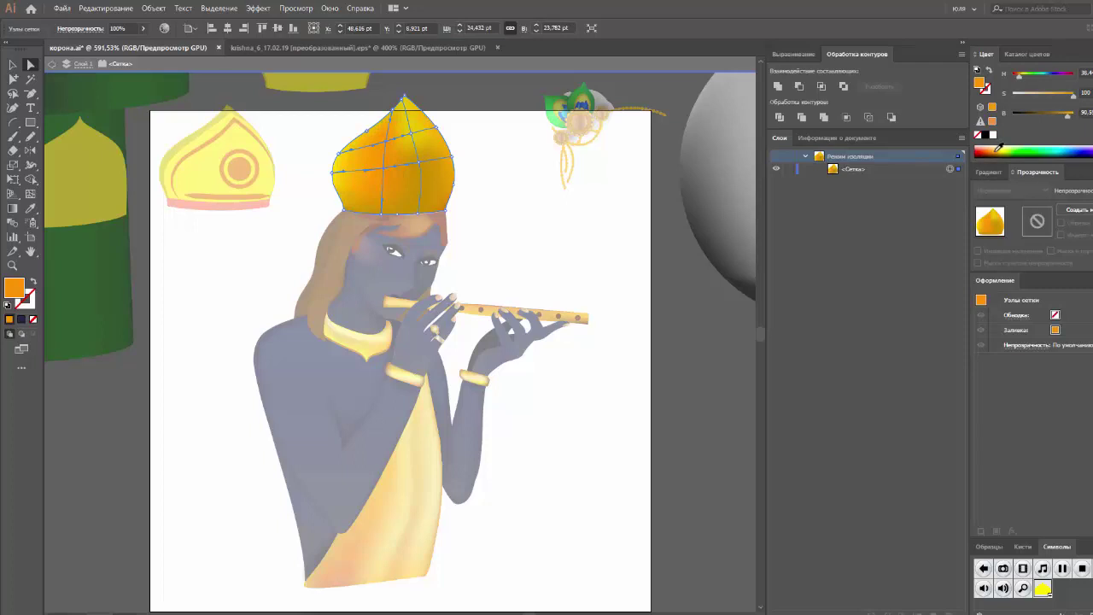
# Step: Brighten more crown mesh points to gold and yellow, then exit isolation mode
pyautogui.click(997, 148)
pyautogui.click(998, 149)
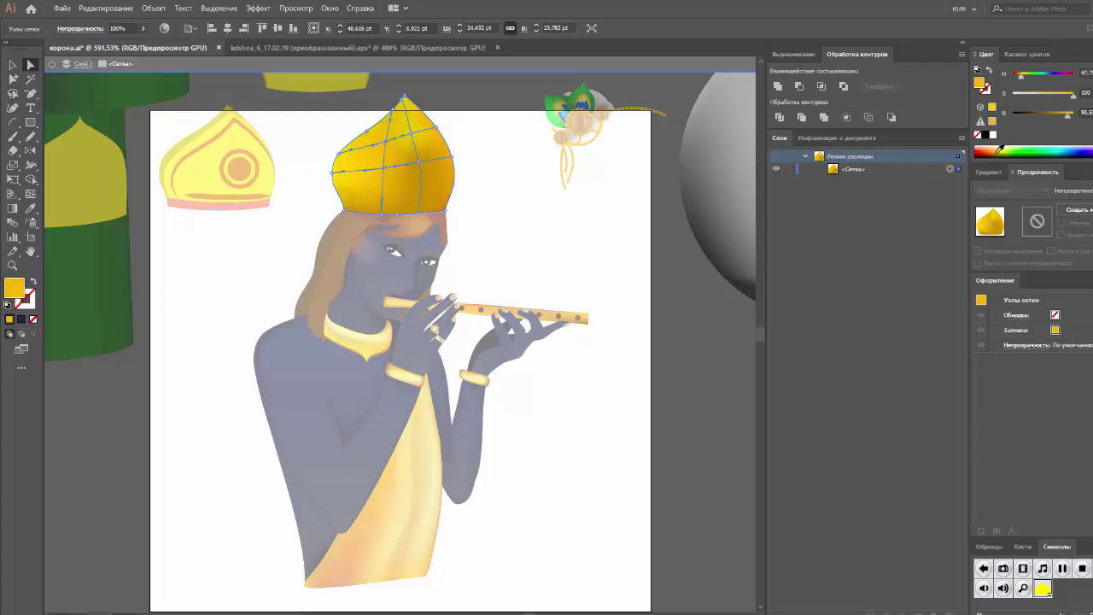
pyautogui.click(998, 149)
pyautogui.click(1003, 147)
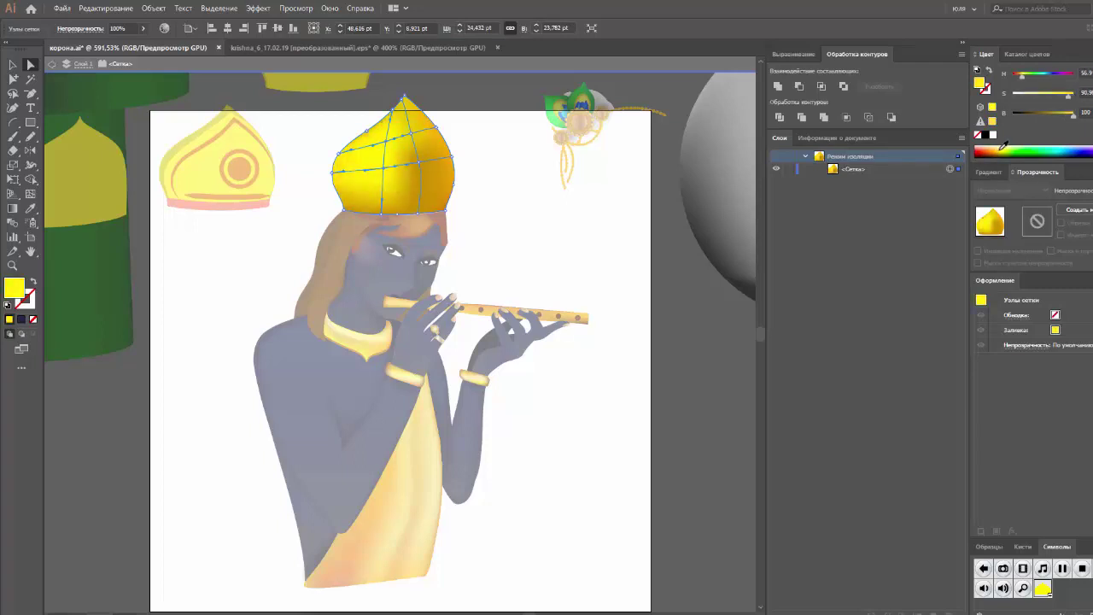
pyautogui.click(488, 171)
pyautogui.click(444, 167)
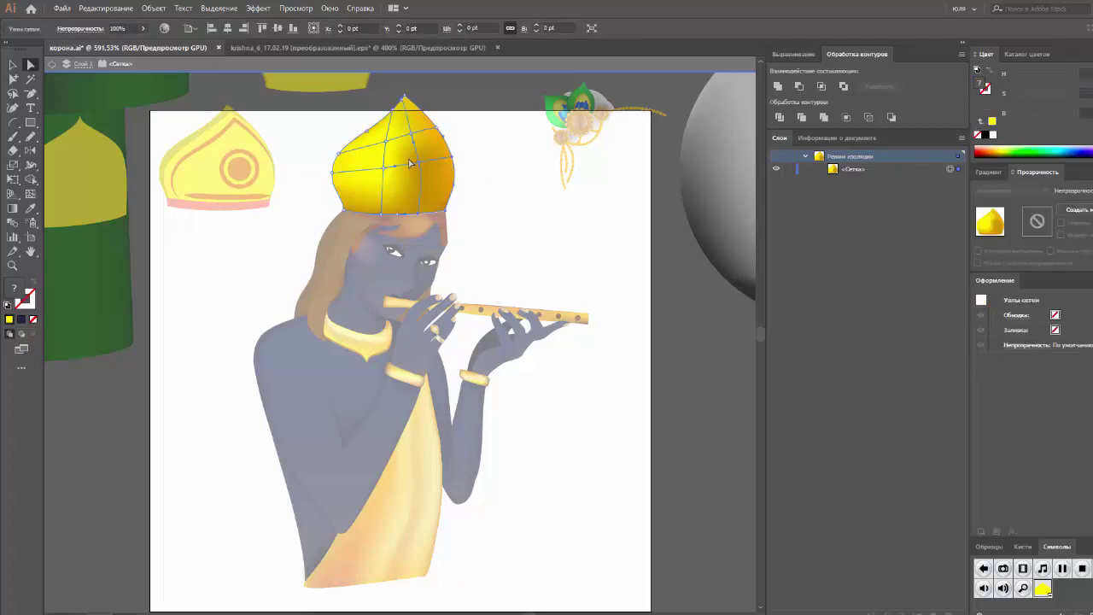
pyautogui.click(1004, 149)
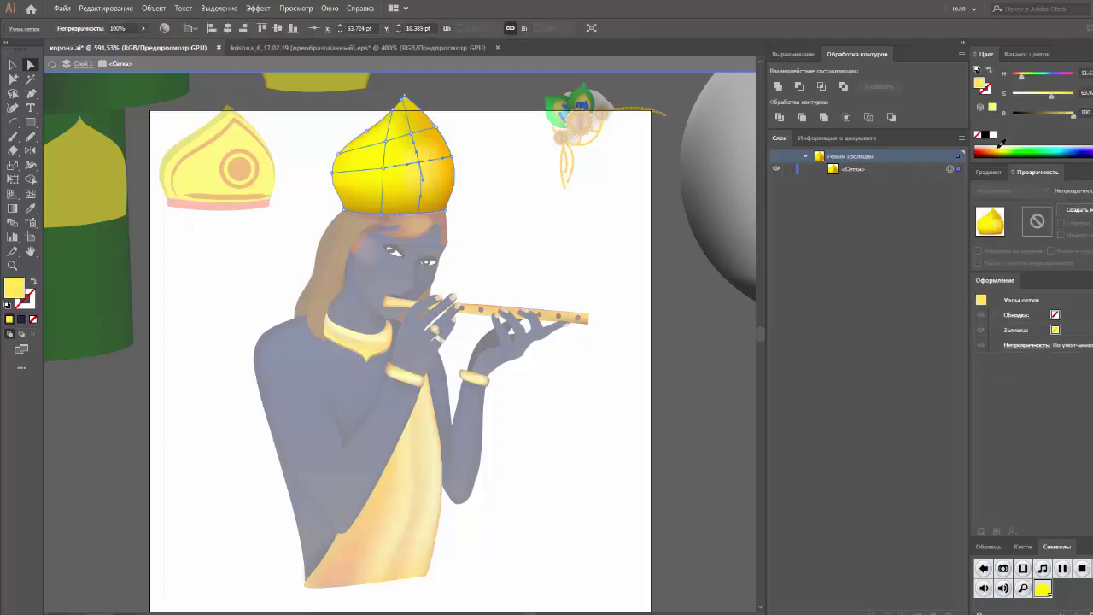
pyautogui.doubleClick(556, 195)
# Step: Colour two mesh points on the crown's left edge orange and deeper orange
pyautogui.scroll(1, 529, 201)
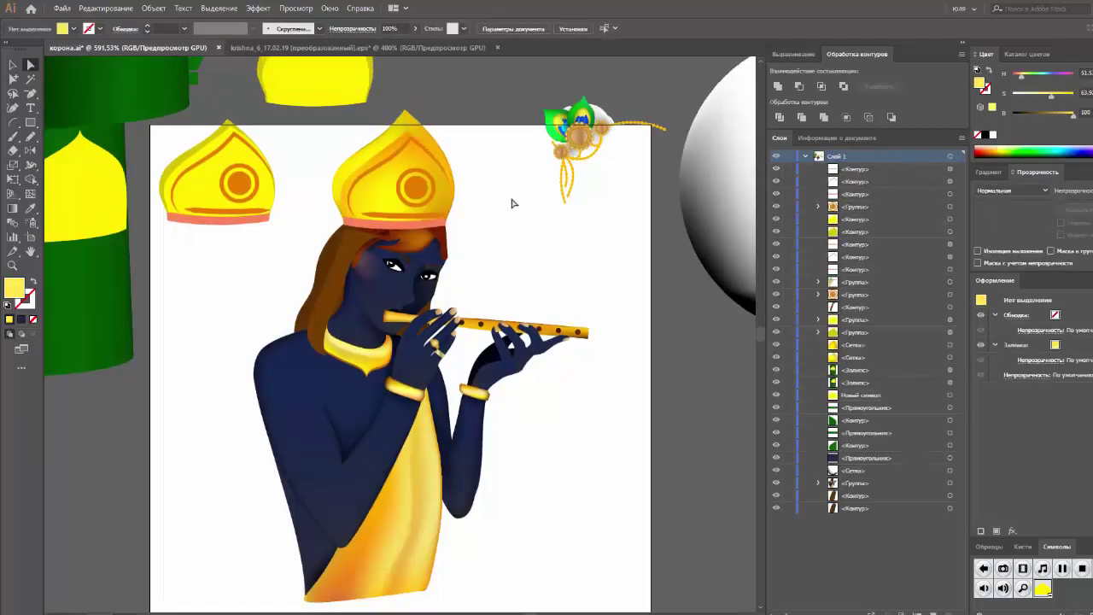
pyautogui.click(418, 142)
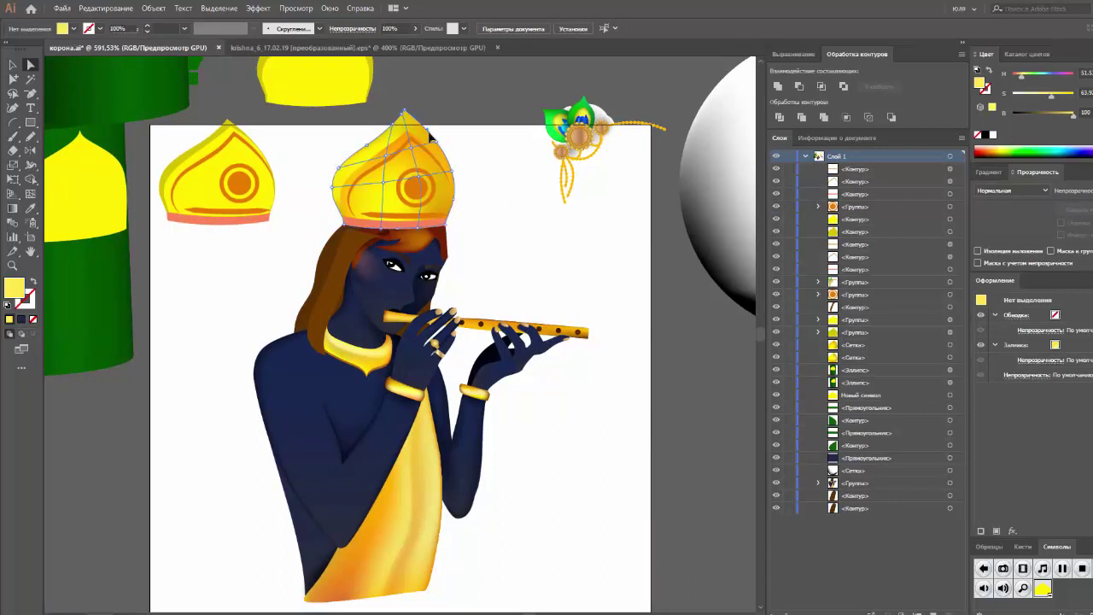
pyautogui.click(339, 172)
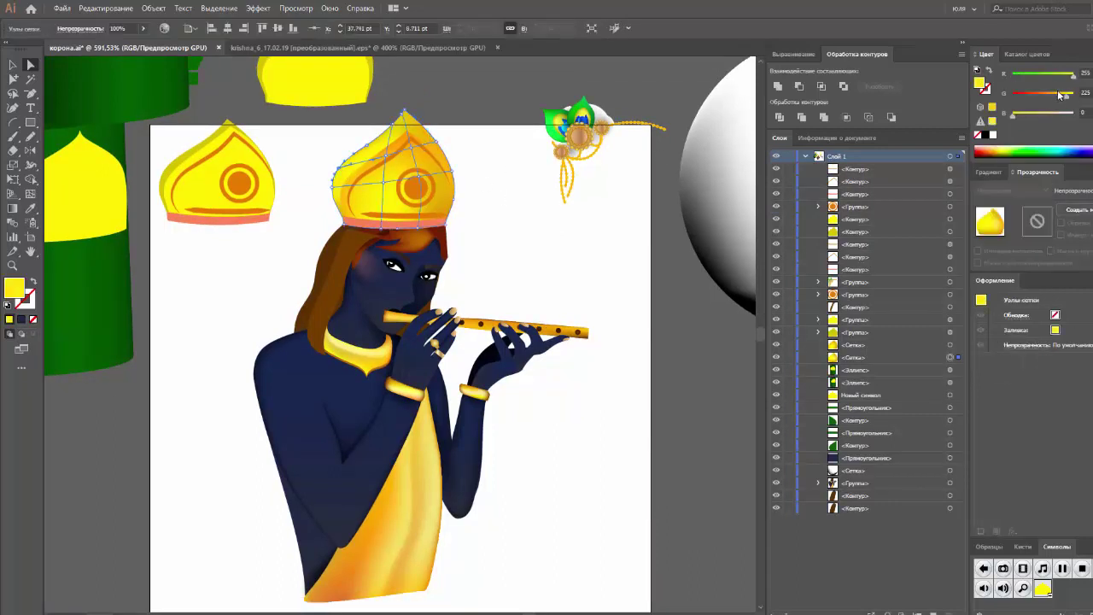
pyautogui.click(994, 146)
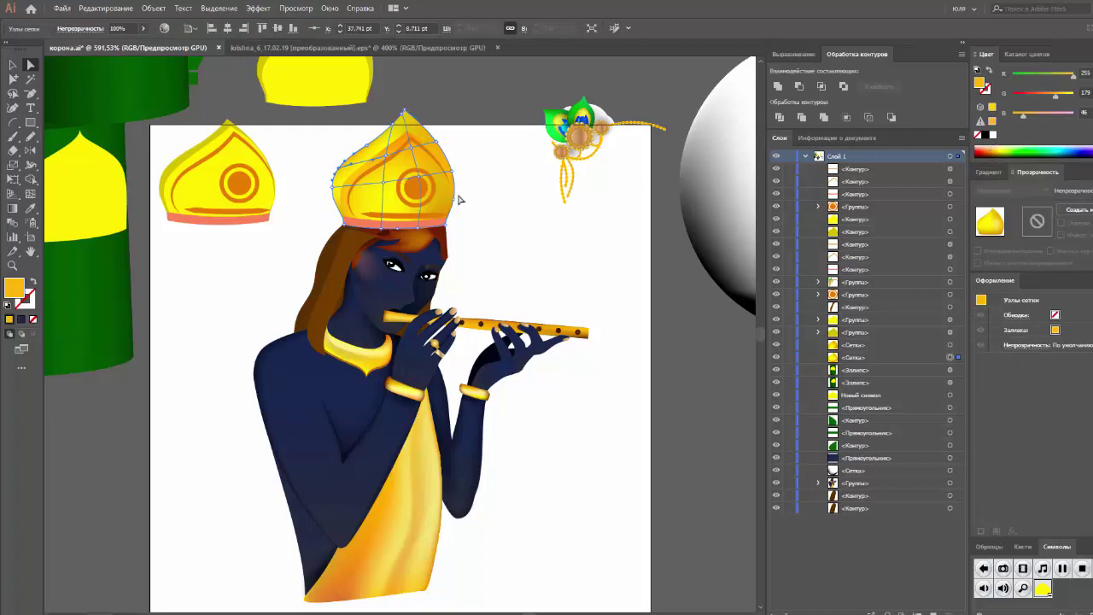
pyautogui.click(336, 193)
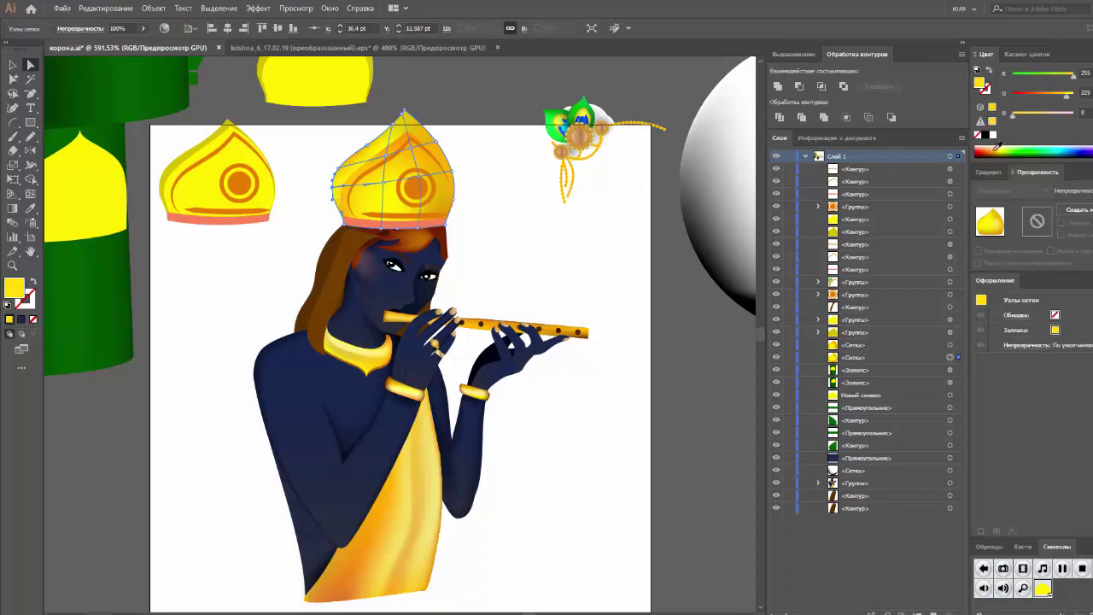
pyautogui.click(997, 146)
# Step: Try orange, brown and yellow on an upper crown mesh point, ending near yellow
pyautogui.click(370, 150)
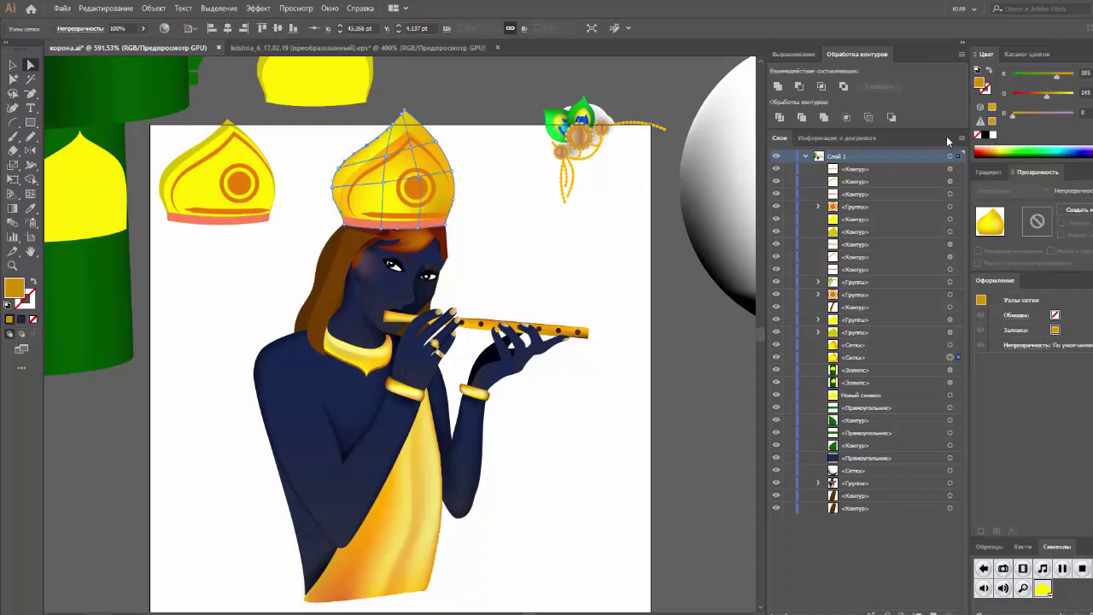
pyautogui.click(996, 147)
pyautogui.click(997, 147)
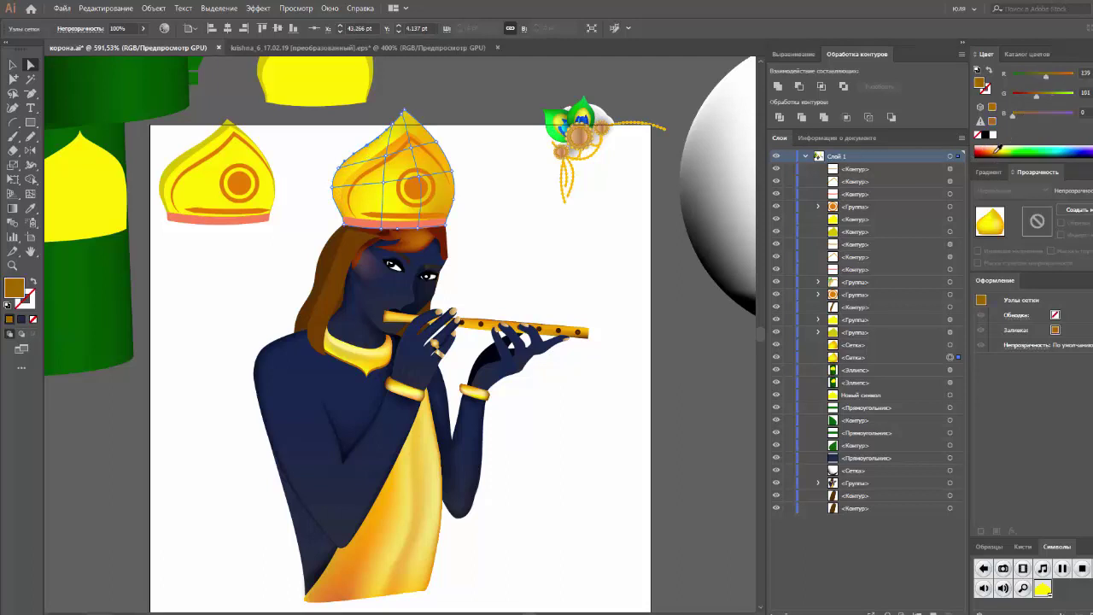
pyautogui.click(993, 148)
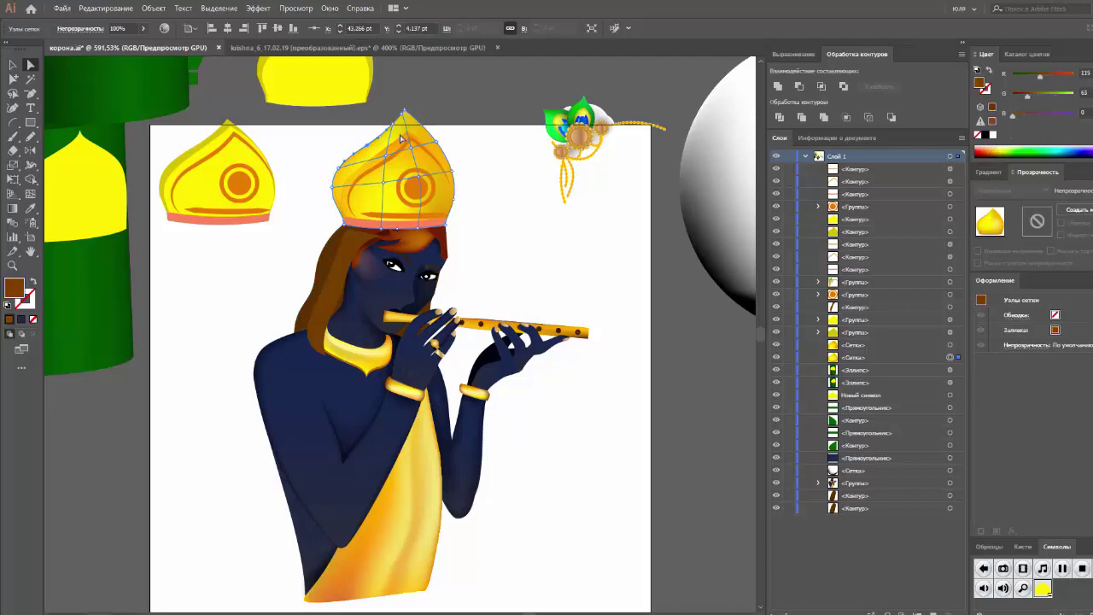
pyautogui.click(999, 150)
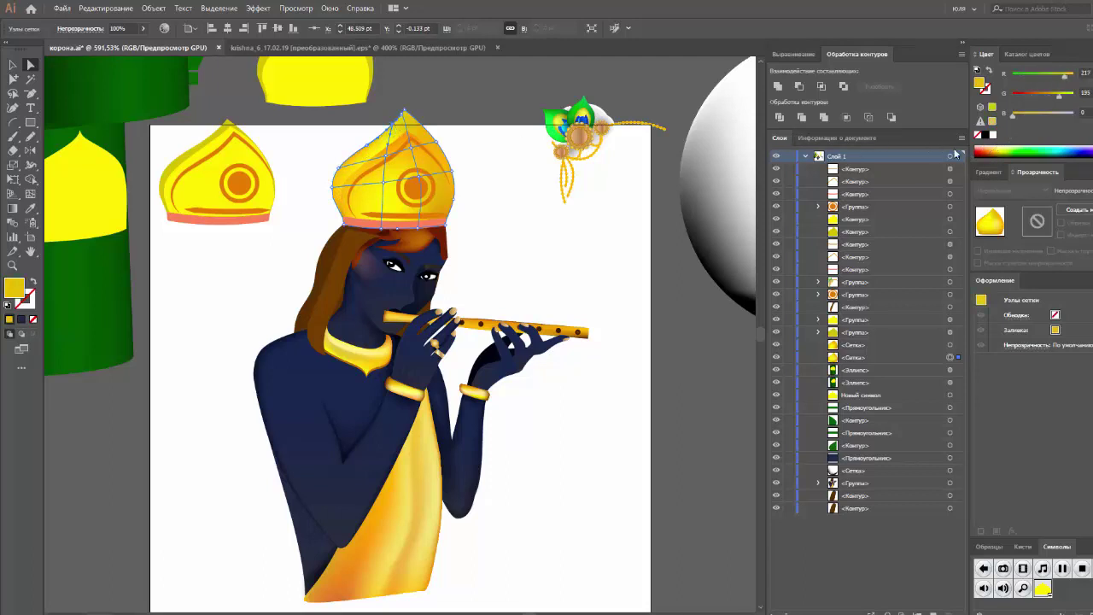
pyautogui.click(1002, 148)
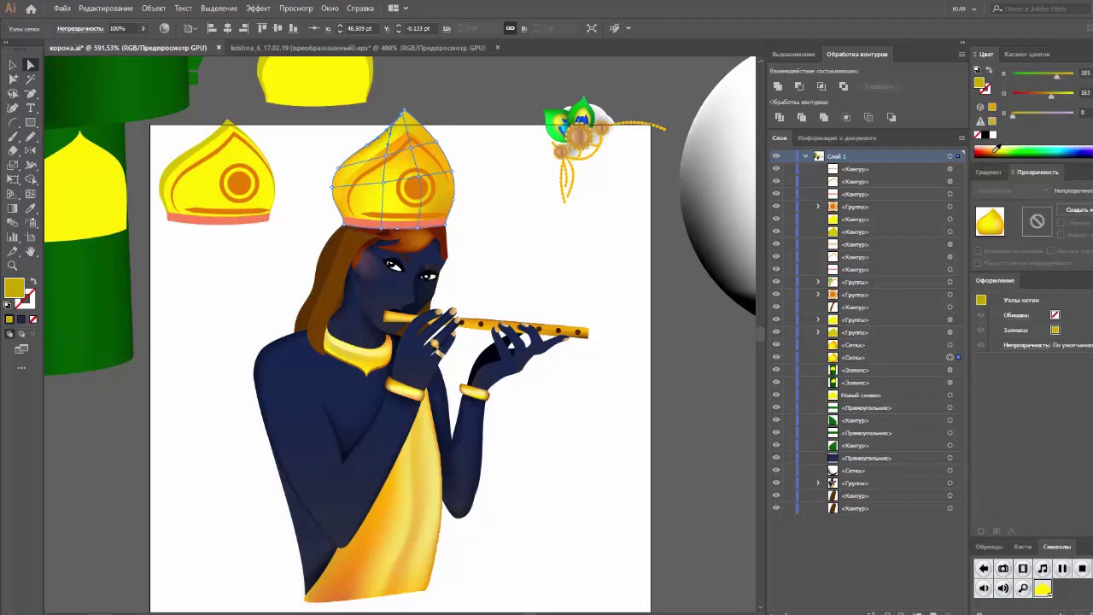
pyautogui.click(995, 148)
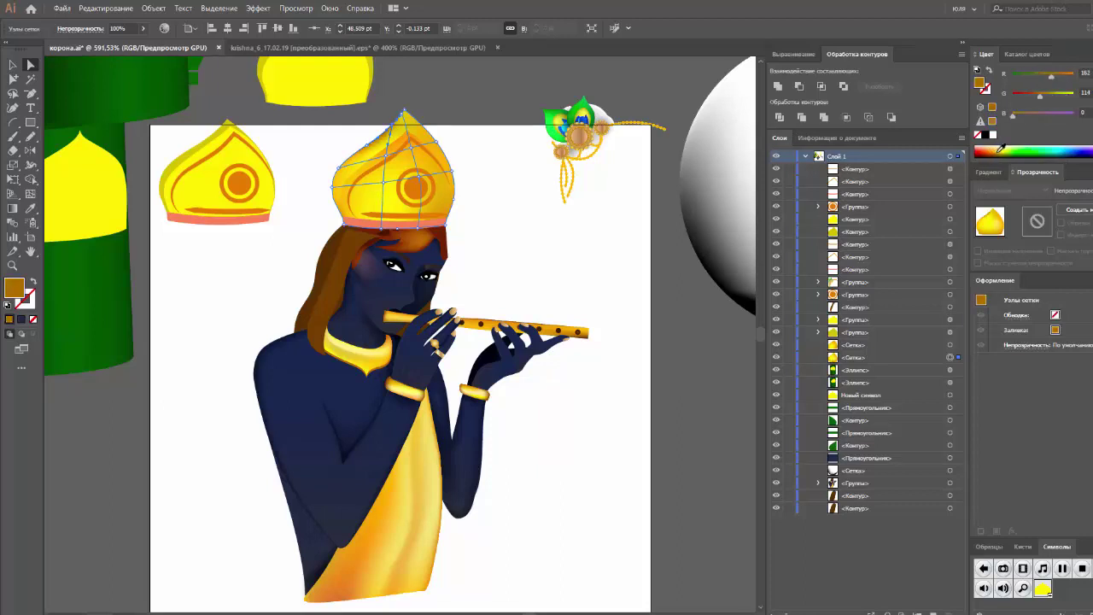
pyautogui.click(1001, 150)
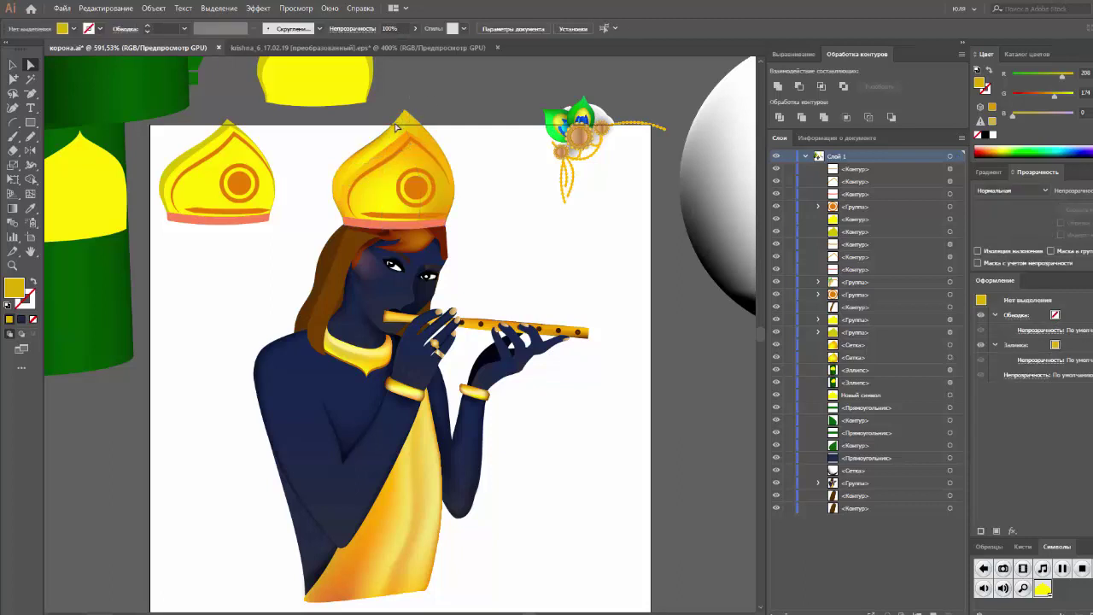
# Step: Shade a marquee-selected group of crown mesh points in deeper orange tones, then preview
pyautogui.moveTo(442, 98); pyautogui.dragTo(325, 235)
pyautogui.click(997, 150)
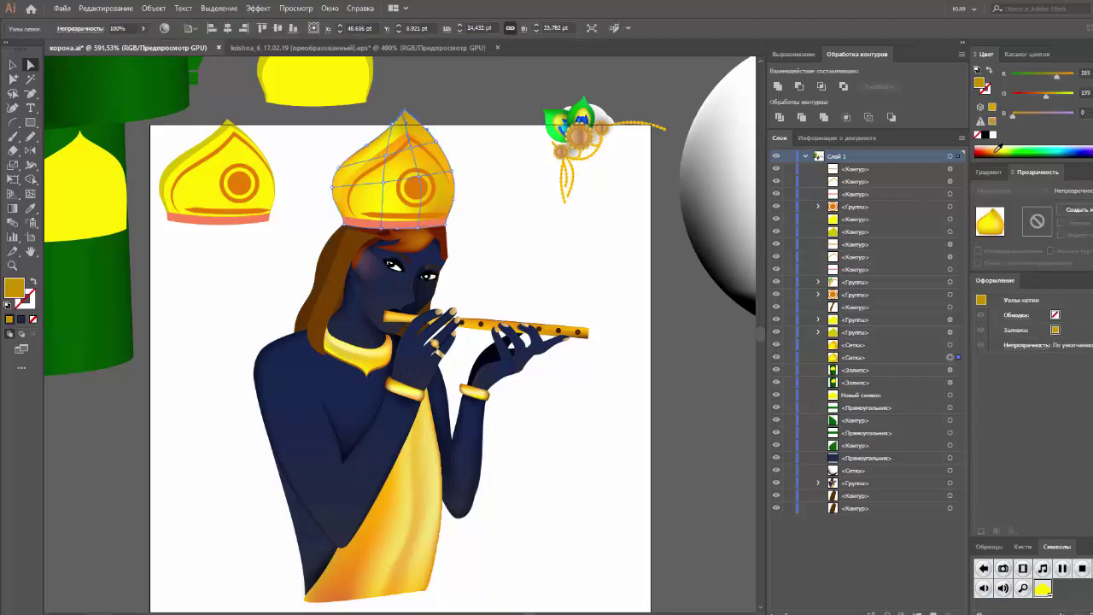
pyautogui.click(994, 150)
pyautogui.click(995, 149)
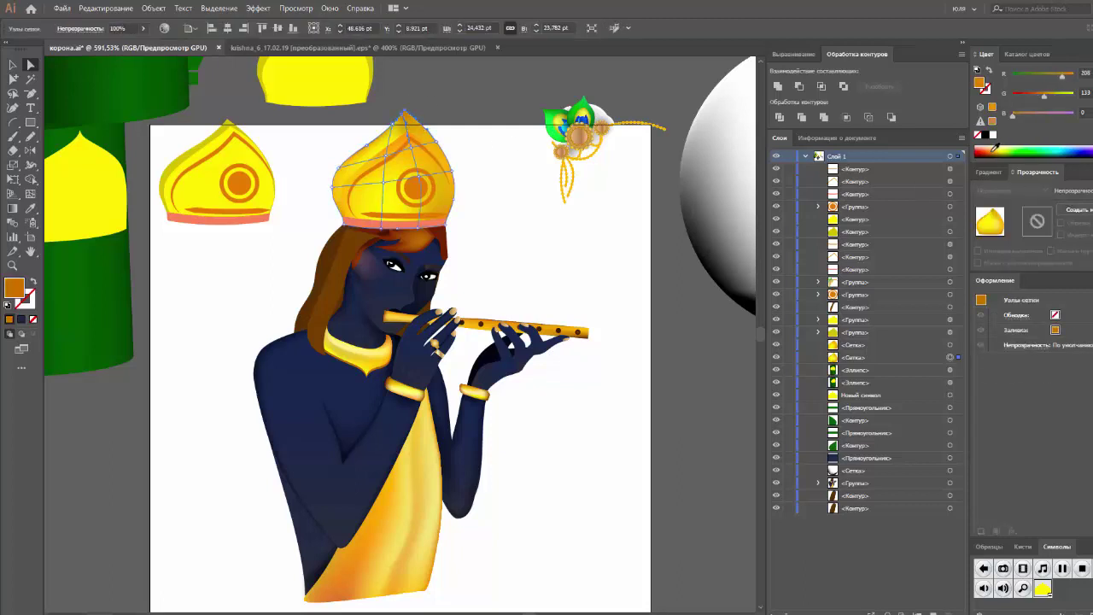
pyautogui.click(510, 122)
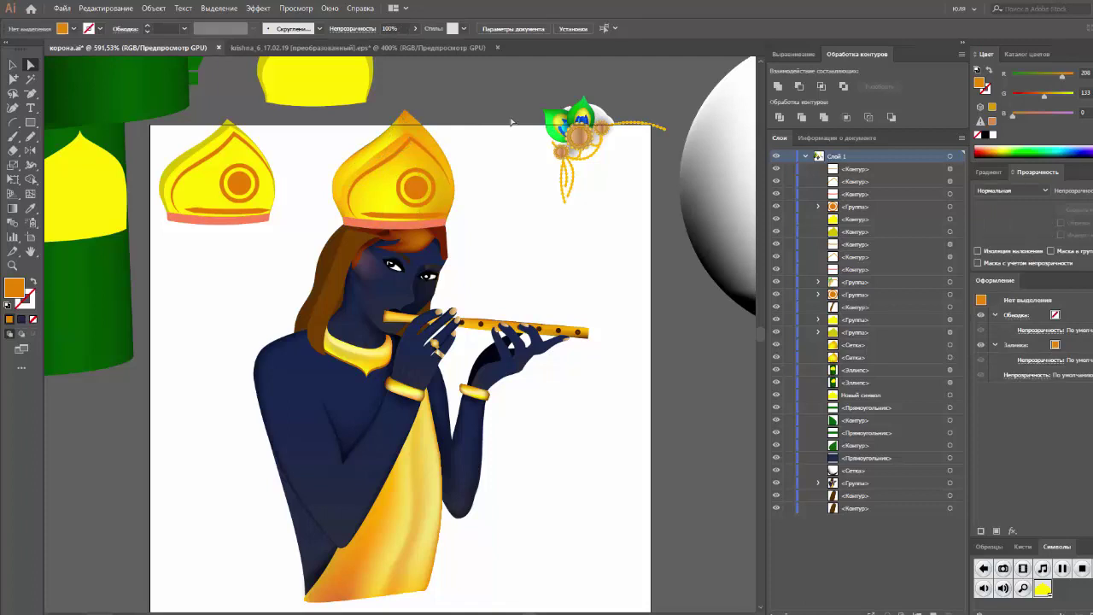
# Step: Make the mesh node near the crown's tip yellower and preview the result
pyautogui.click(405, 126)
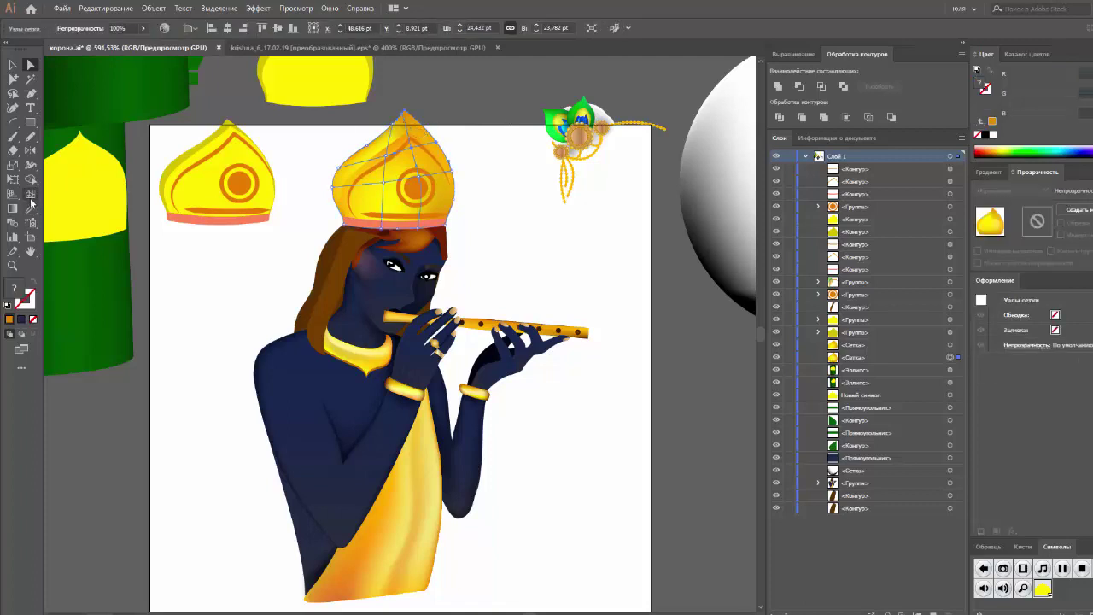
pyautogui.click(30, 194)
pyautogui.click(410, 129)
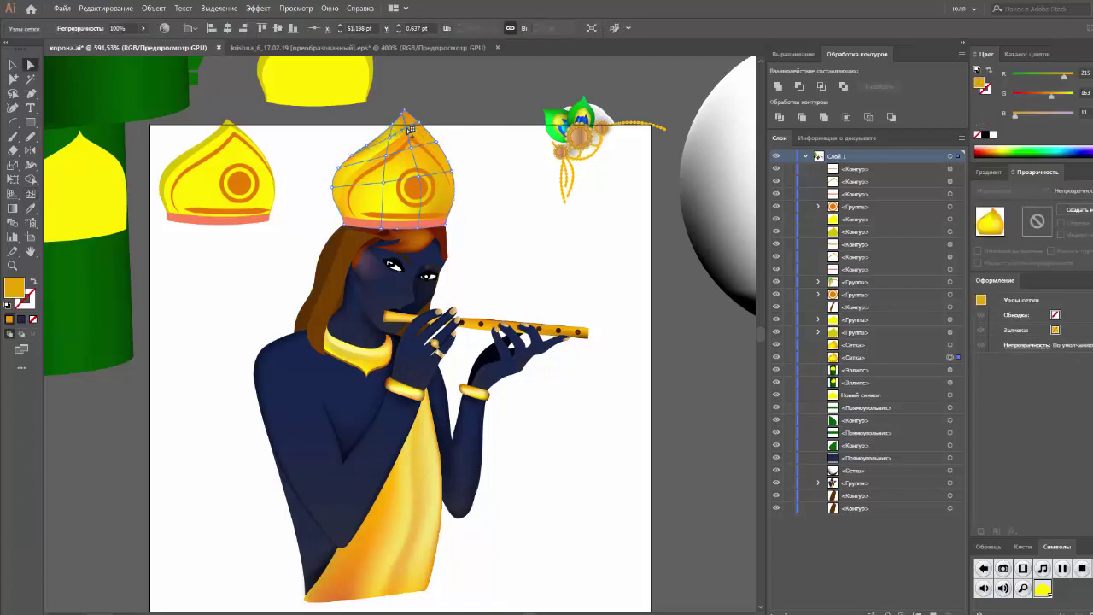
pyautogui.click(1064, 100)
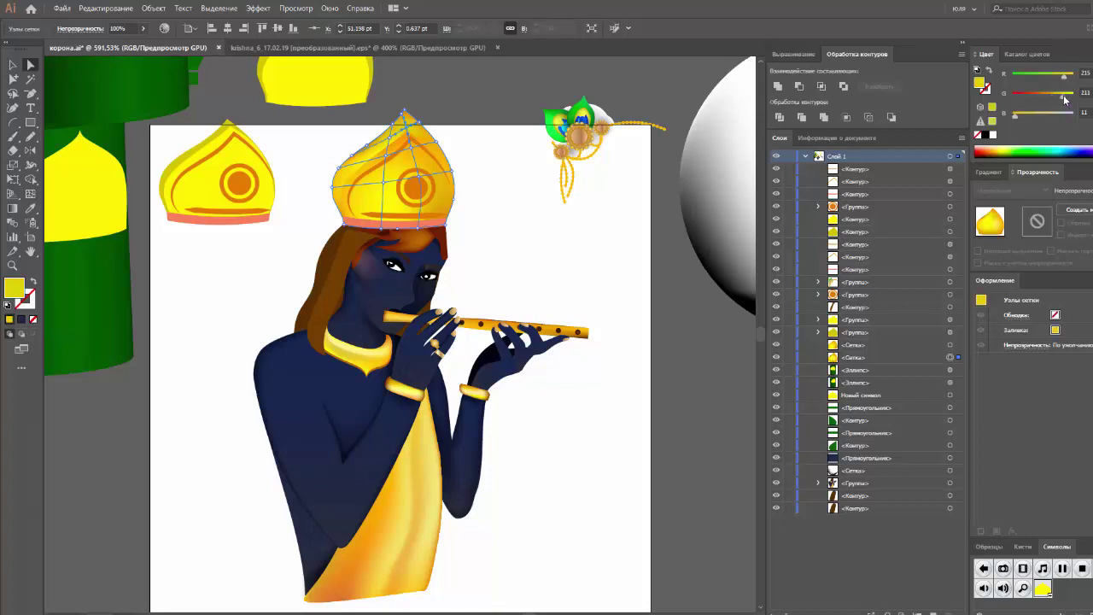
pyautogui.click(370, 128)
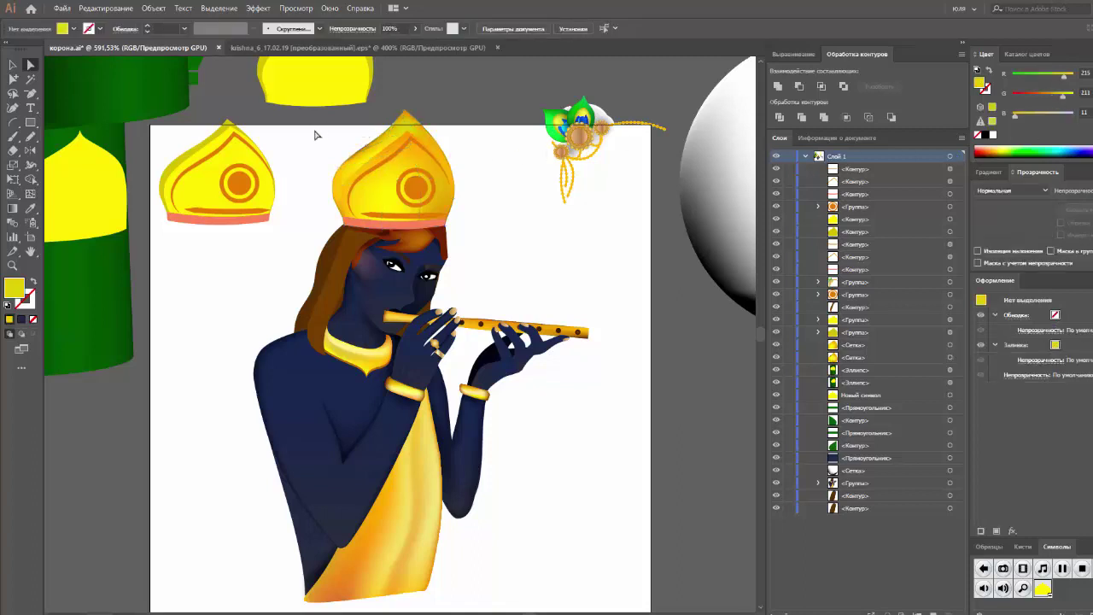
# Step: Trace a crown-shaped path over the crown with the Pencil and fill it white
pyautogui.click(12, 66)
pyautogui.click(31, 136)
pyautogui.moveTo(340, 203)
pyautogui.mouseDown()
pyautogui.moveTo(411, 110)
pyautogui.moveTo(443, 140)
pyautogui.moveTo(449, 196)
pyautogui.moveTo(362, 213)
pyautogui.mouseUp()
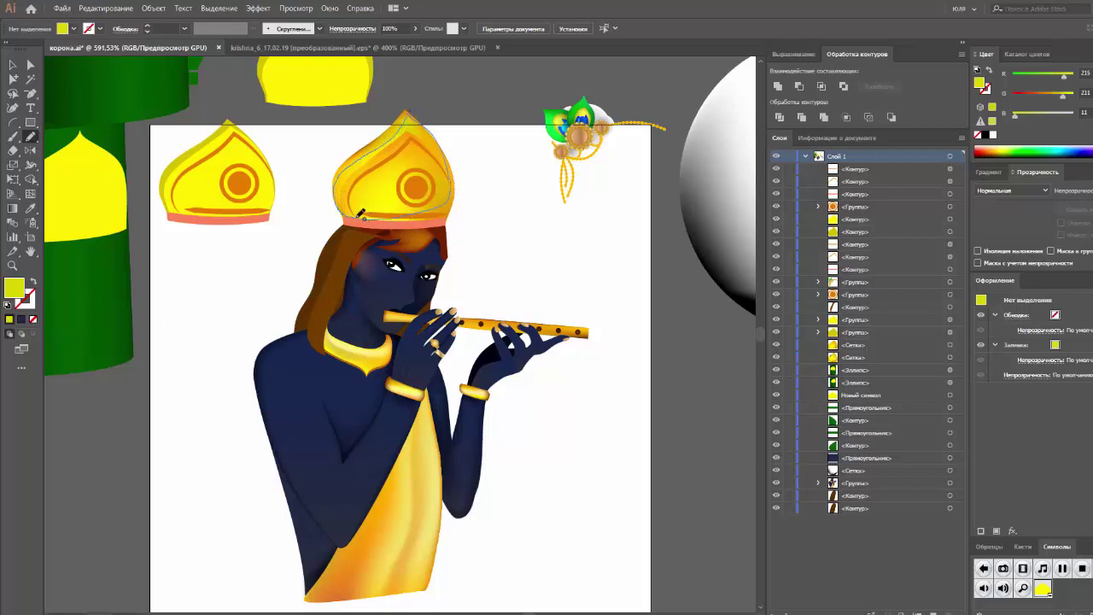
pyautogui.click(21, 66)
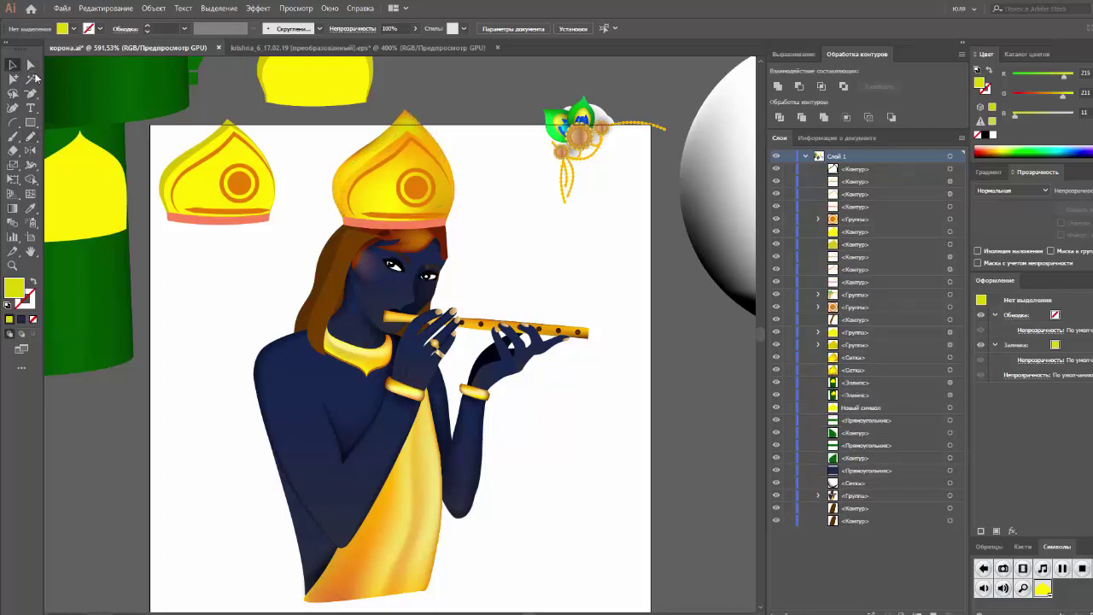
pyautogui.click(375, 154)
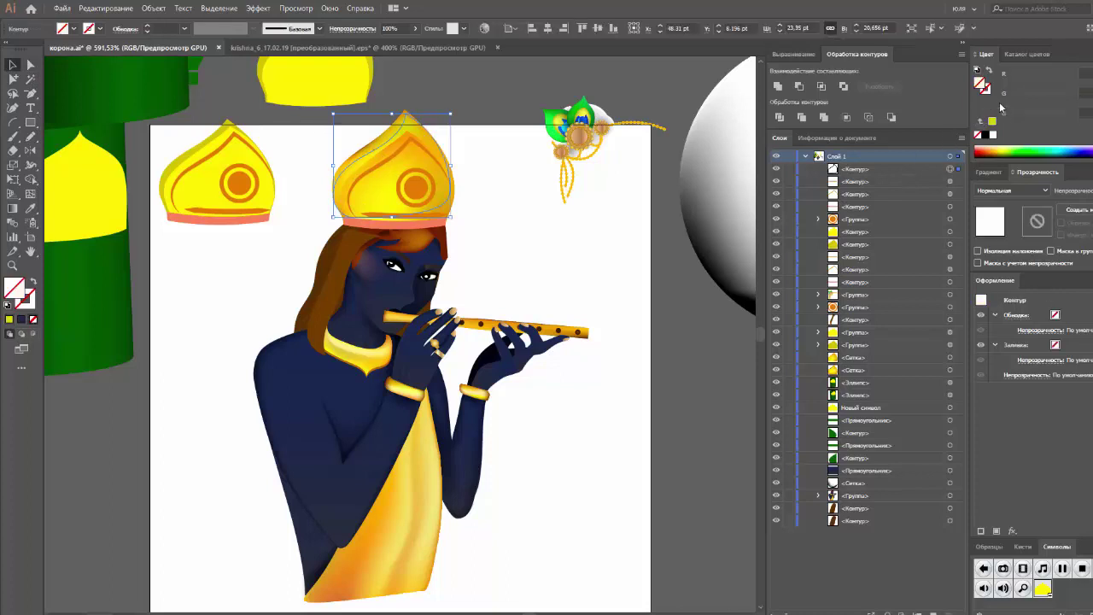
pyautogui.click(992, 135)
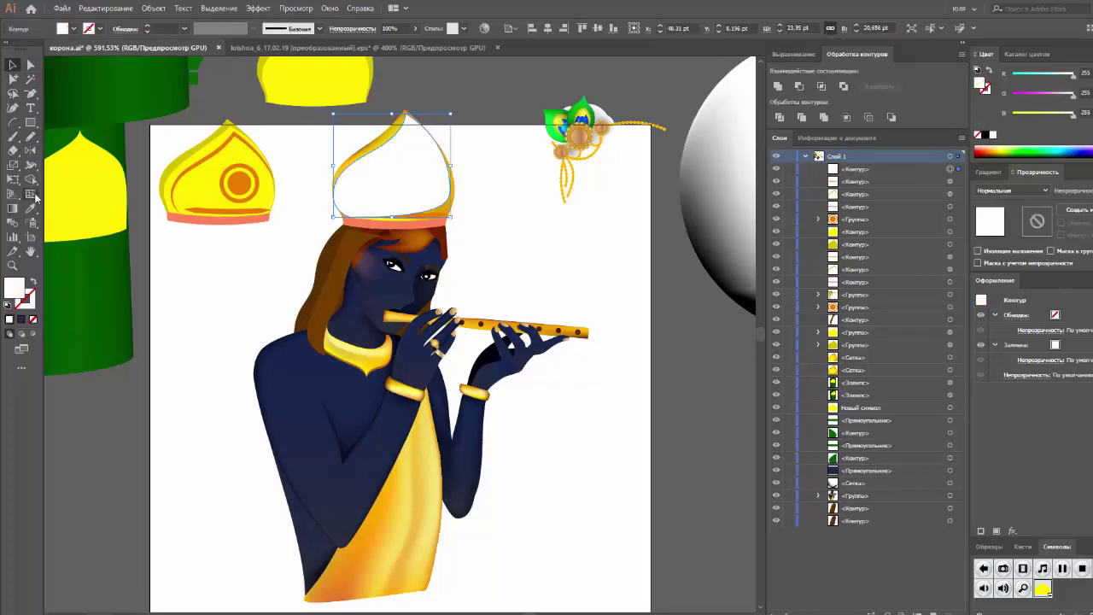
# Step: Add a gradient mesh point to the white shape and darken it to grey in Grayscale
pyautogui.click(31, 195)
pyautogui.click(397, 192)
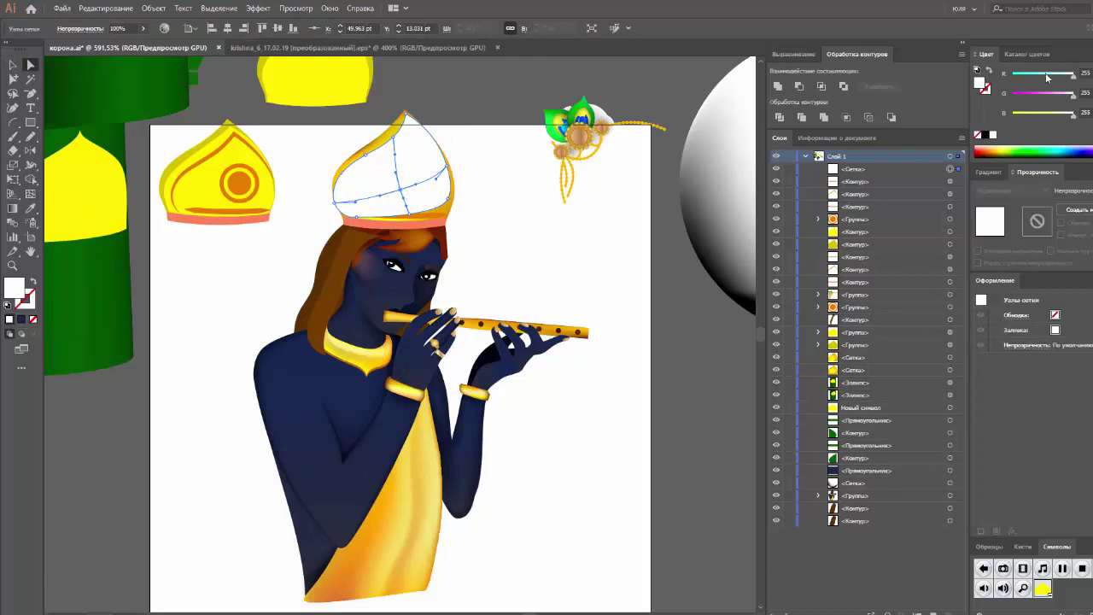
pyautogui.click(1086, 54)
pyautogui.click(1031, 79)
pyautogui.moveTo(1031, 79); pyautogui.dragTo(1041, 76)
# Step: Blend the grey mesh with Multiply, restack it just above the crown, and stretch it over the tip
pyautogui.click(13, 64)
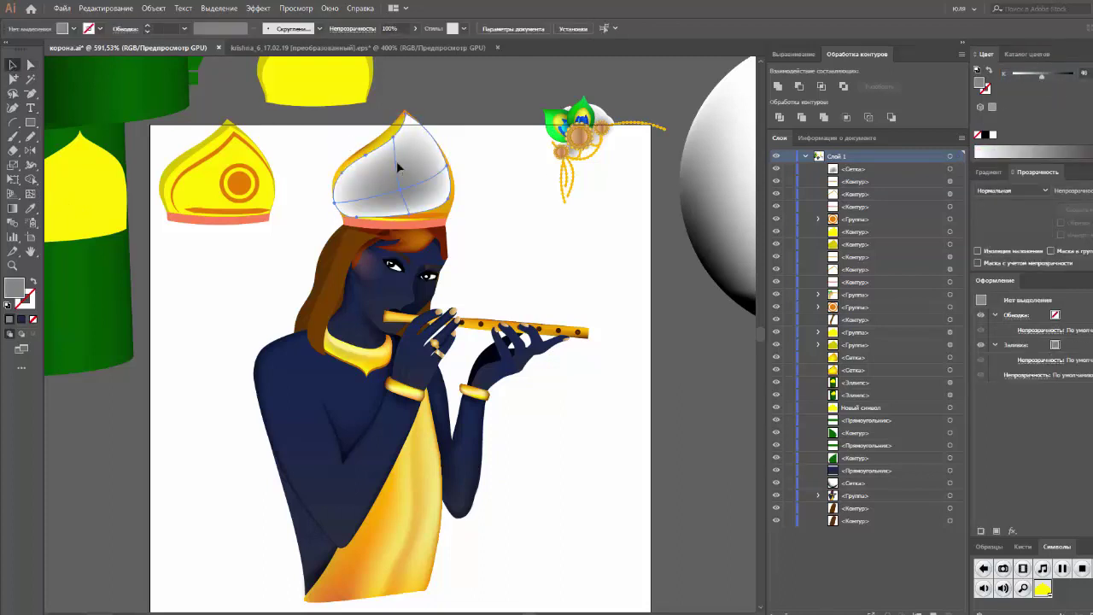
pyautogui.click(1012, 189)
pyautogui.click(1004, 231)
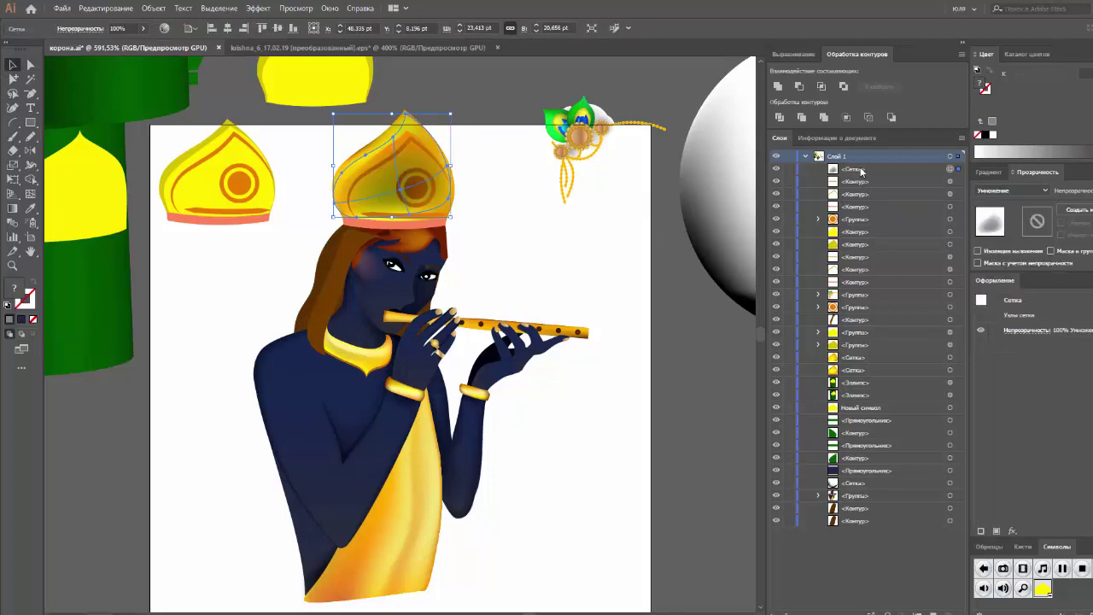
pyautogui.moveTo(861, 171); pyautogui.dragTo(851, 363)
pyautogui.moveTo(392, 113); pyautogui.dragTo(412, 125)
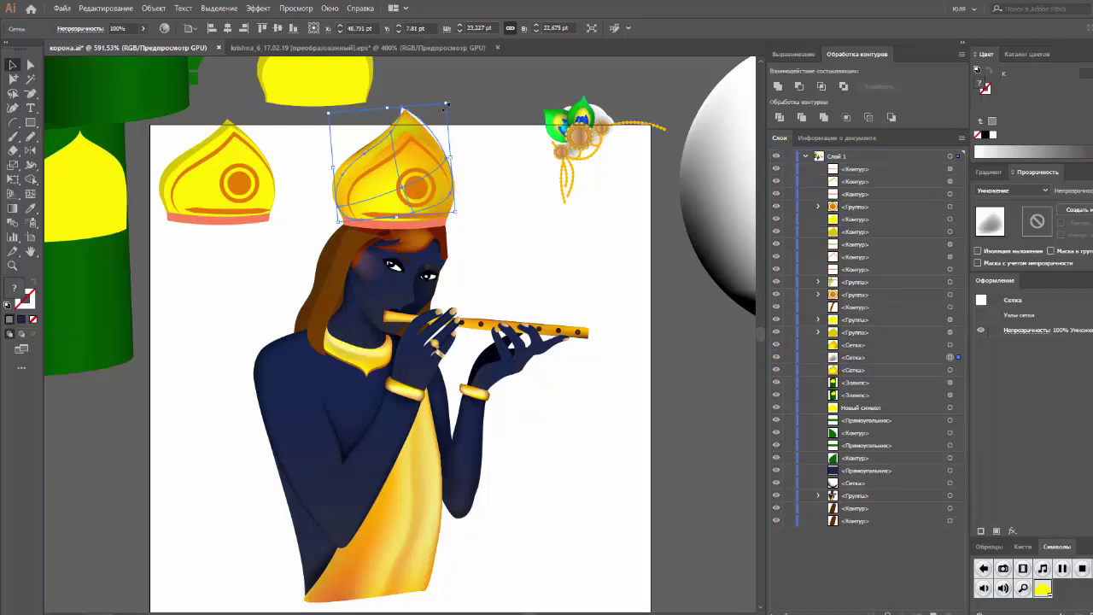
pyautogui.click(480, 142)
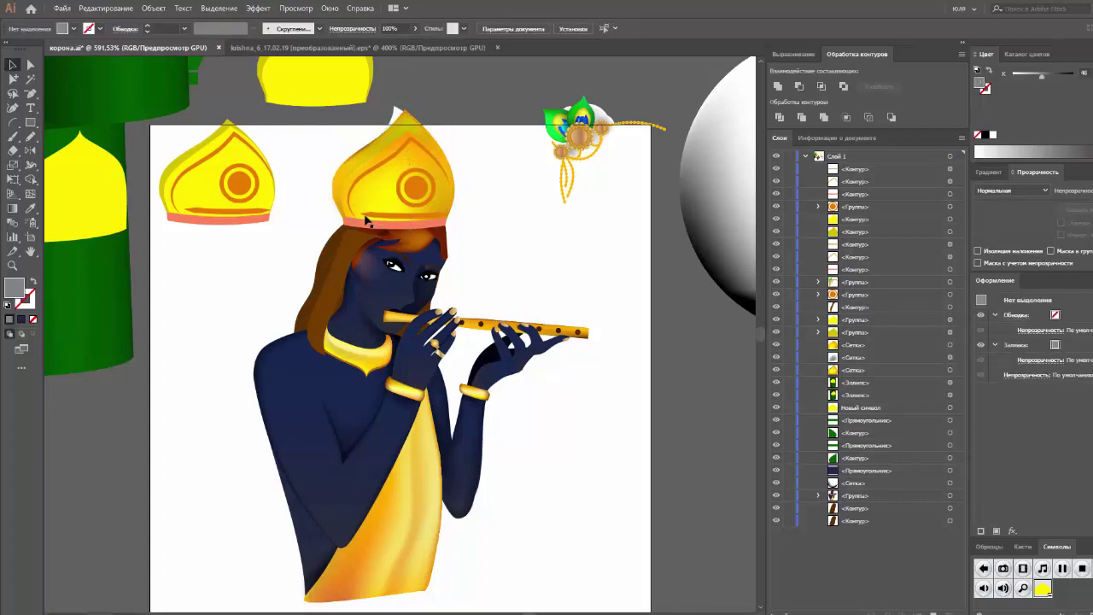
# Step: Isolate the top-right ornament's inner group and select its peacock feather
pyautogui.click(395, 137)
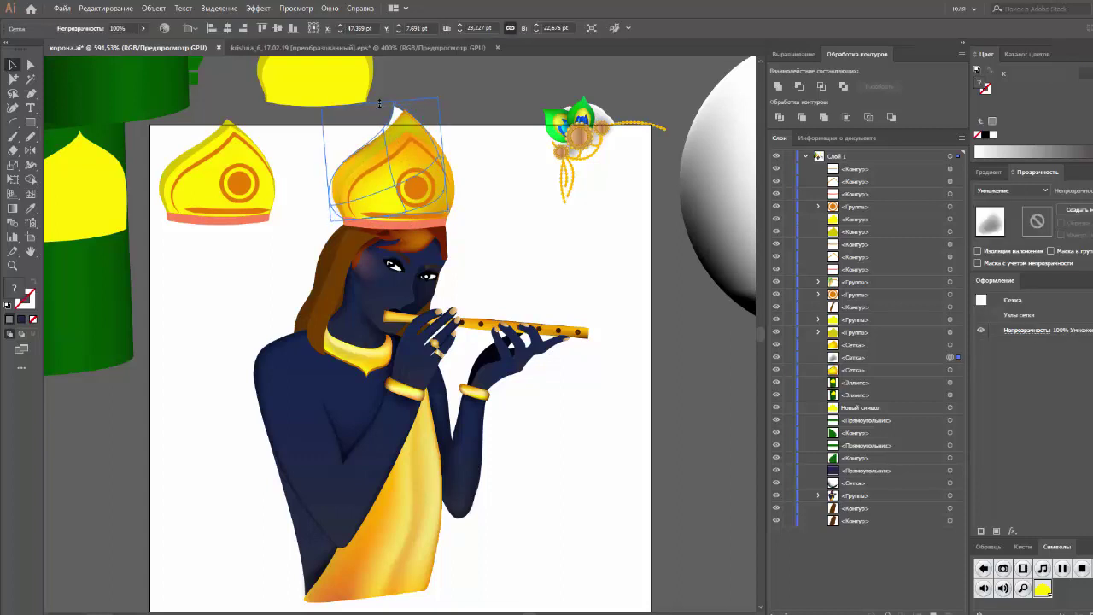
pyautogui.click(486, 196)
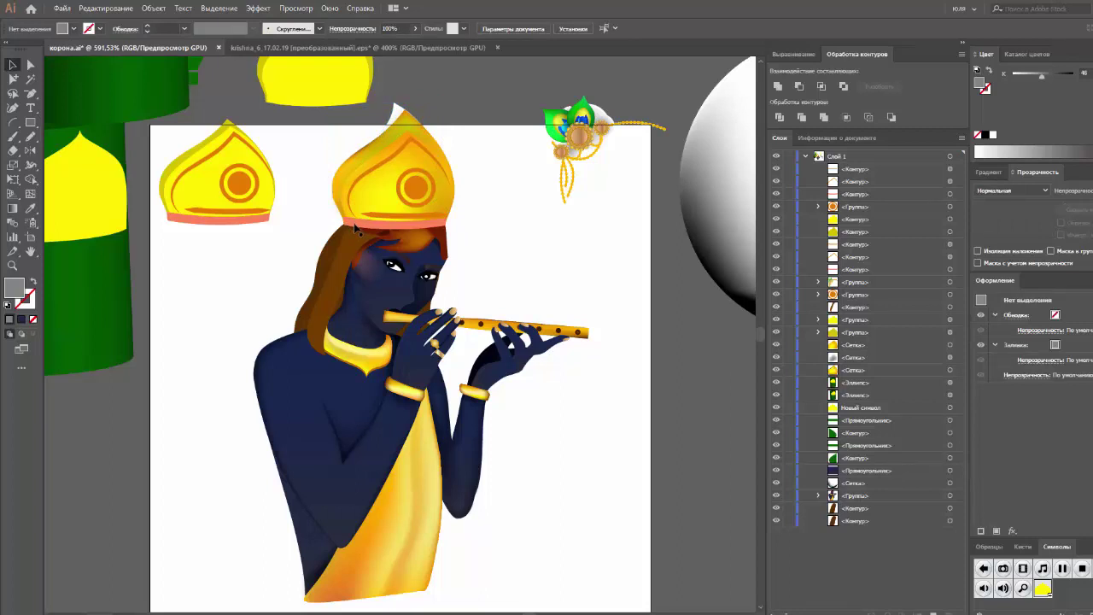
pyautogui.click(574, 145)
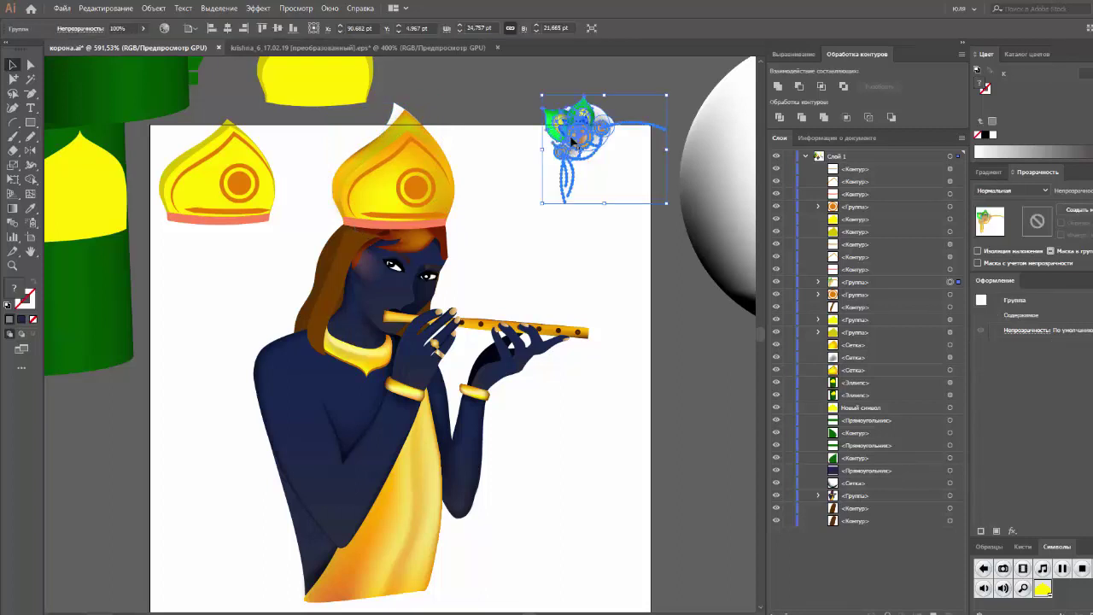
pyautogui.rightClick(574, 141)
pyautogui.click(631, 176)
pyautogui.rightClick(560, 124)
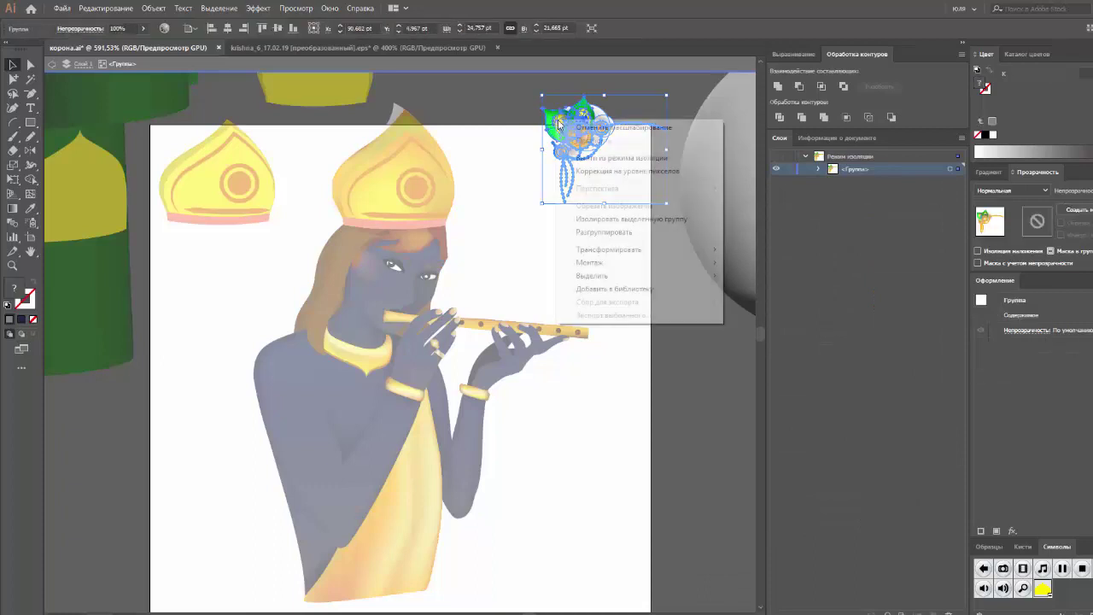
pyautogui.click(521, 171)
pyautogui.click(564, 128)
pyautogui.rightClick(555, 120)
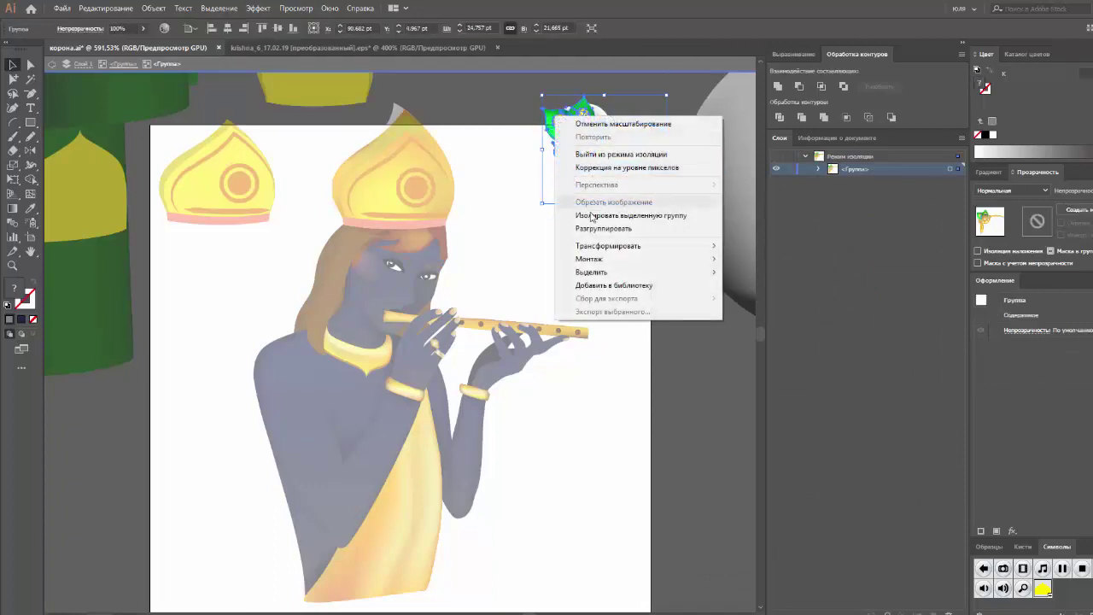
pyautogui.click(591, 215)
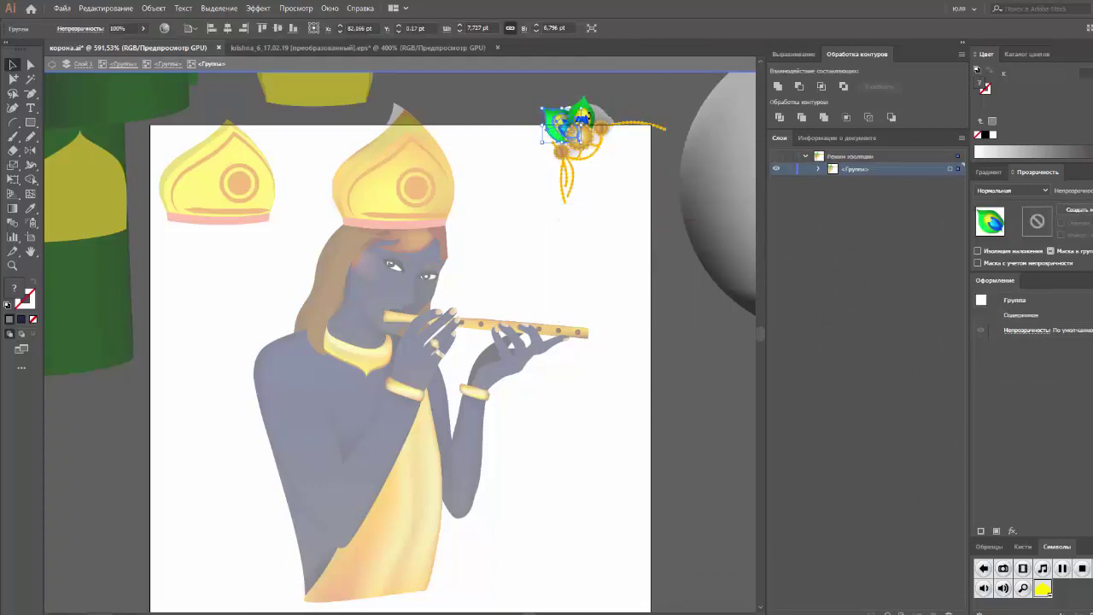
pyautogui.click(592, 122)
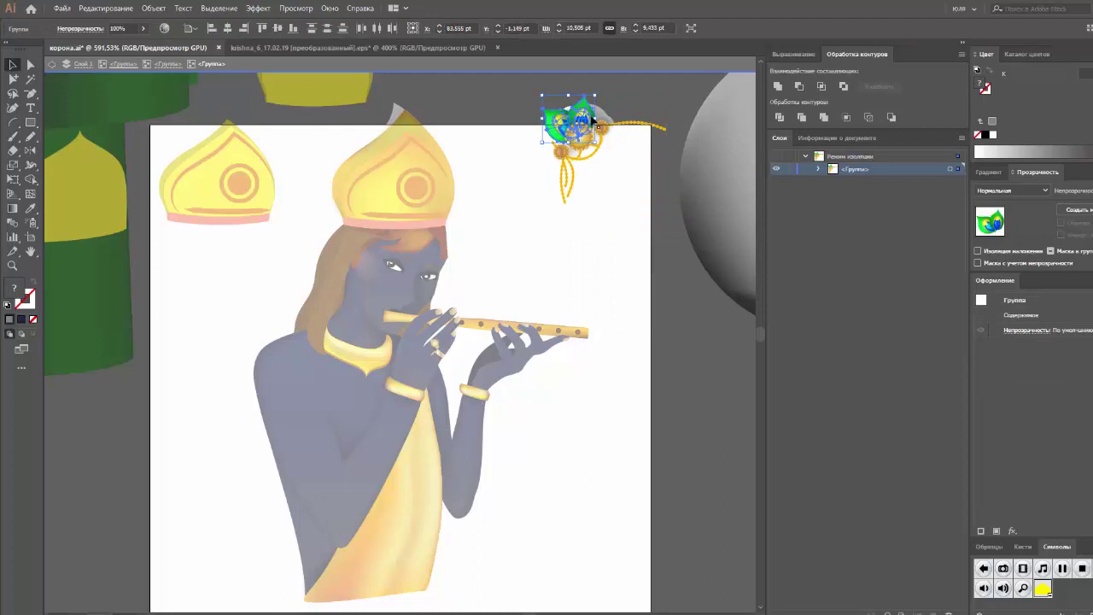
pyautogui.doubleClick(531, 199)
# Step: Paste the feather onto the crown's left side and move it behind the crown front in Layers
pyautogui.hotkey('ctrl', 'v')
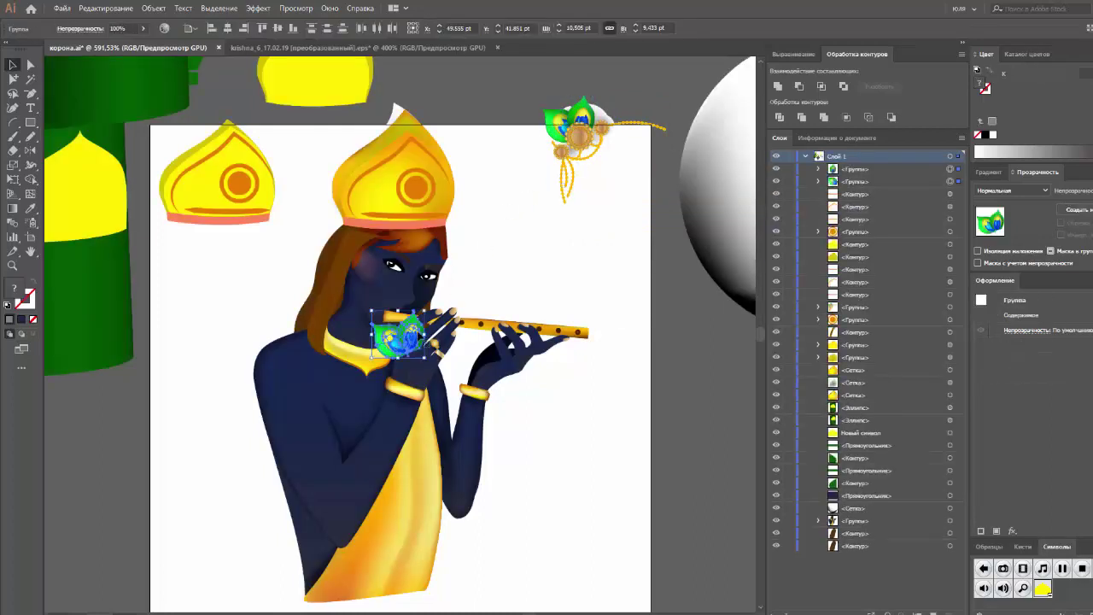
pyautogui.moveTo(401, 337); pyautogui.dragTo(379, 159)
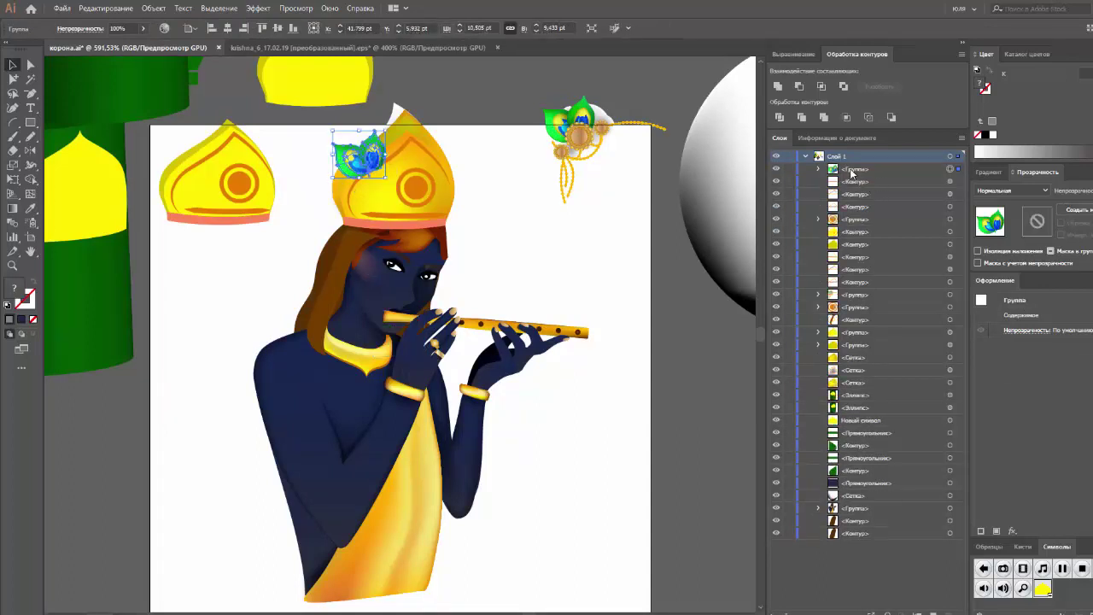
pyautogui.moveTo(877, 178); pyautogui.dragTo(848, 368)
pyautogui.moveTo(847, 369); pyautogui.dragTo(845, 365)
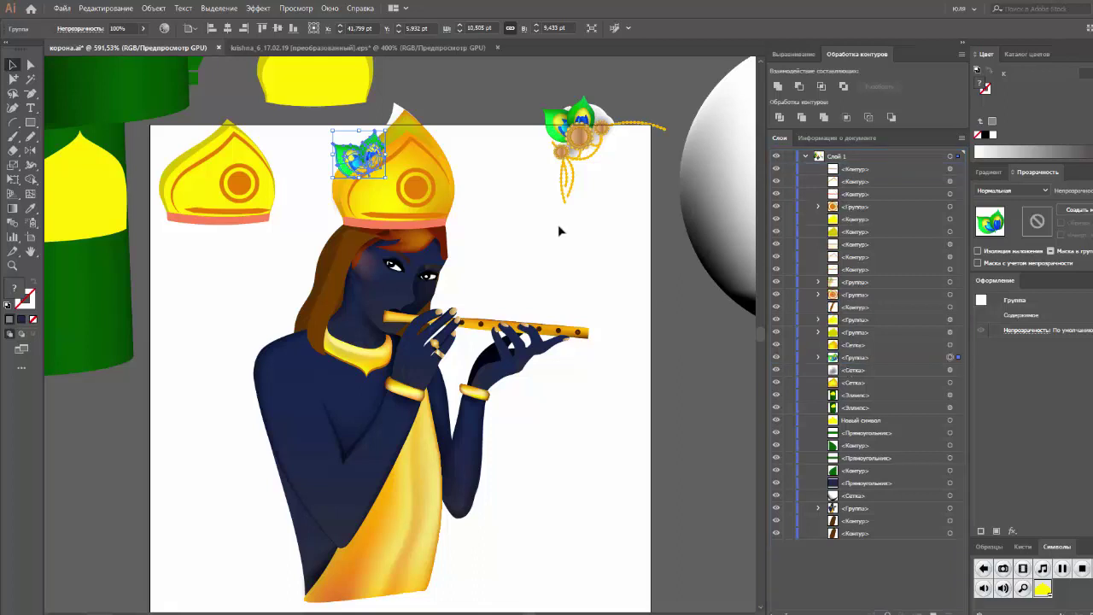
pyautogui.click(547, 202)
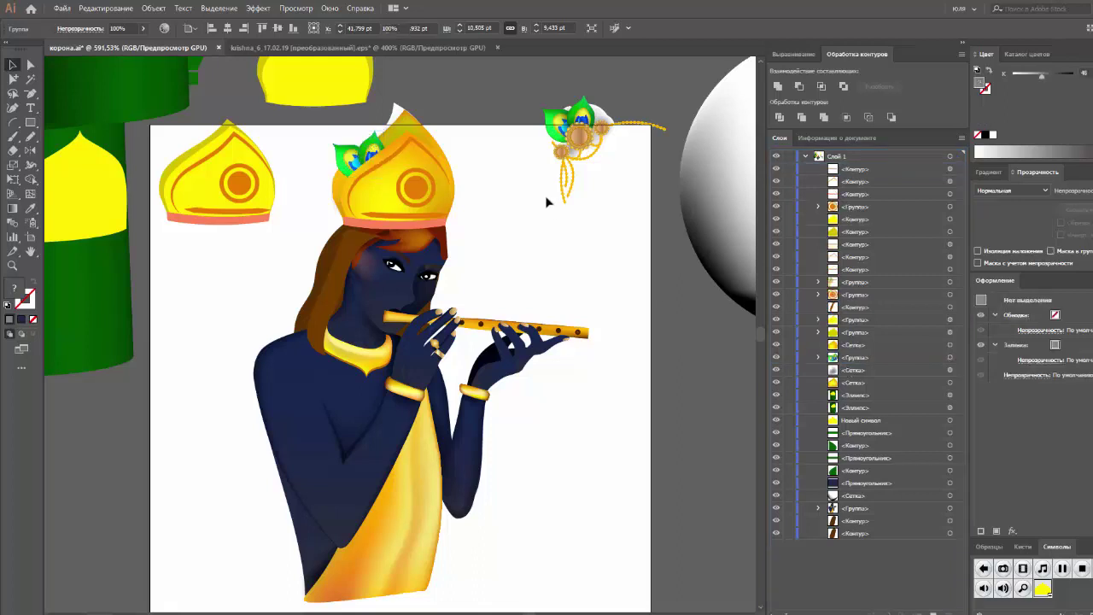
pyautogui.click(375, 143)
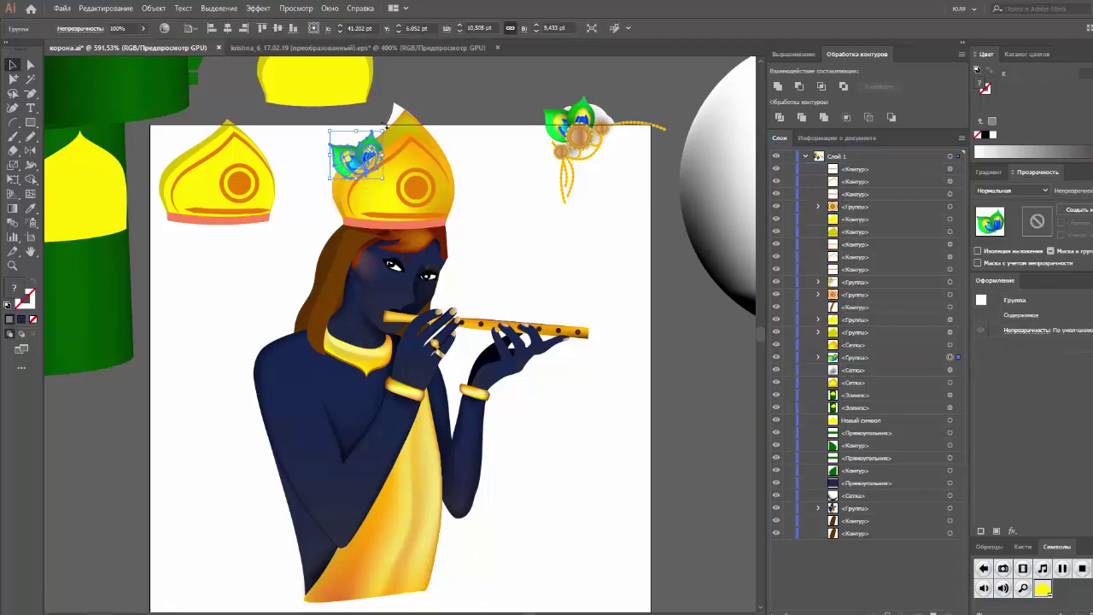
pyautogui.click(586, 137)
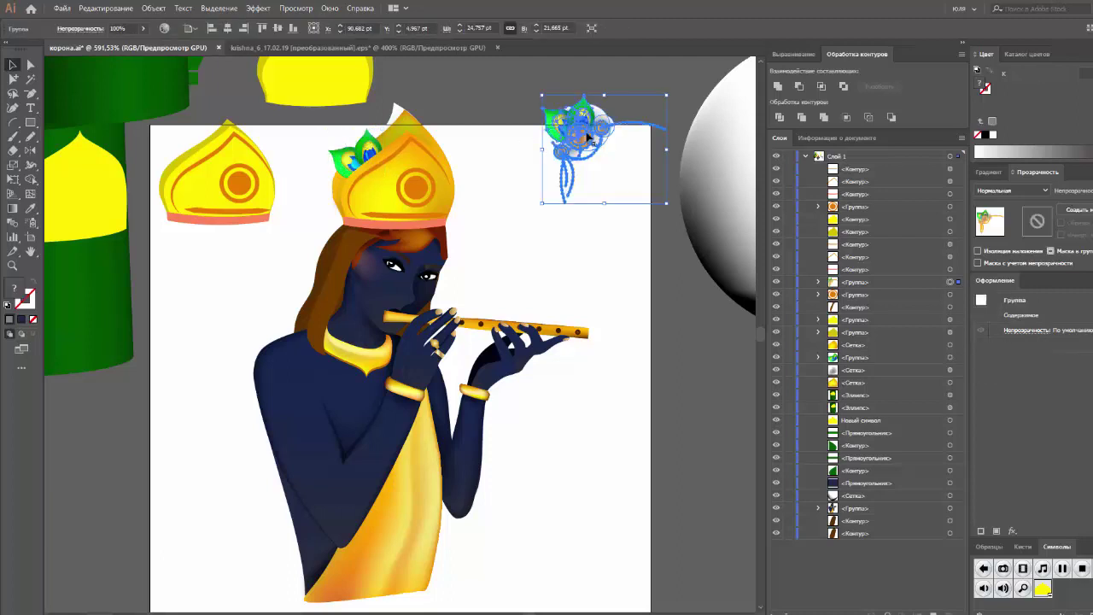
# Step: Isolate the ornament's nested groups down to the feather's parts
pyautogui.rightClick(587, 136)
pyautogui.click(617, 216)
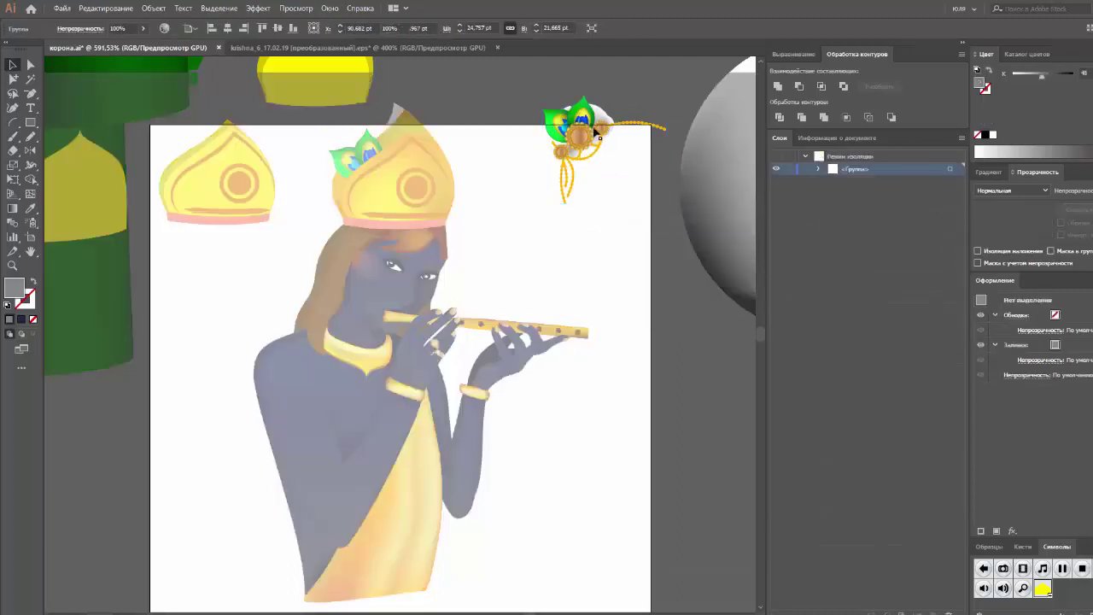
pyautogui.rightClick(590, 126)
pyautogui.click(640, 233)
pyautogui.click(555, 121)
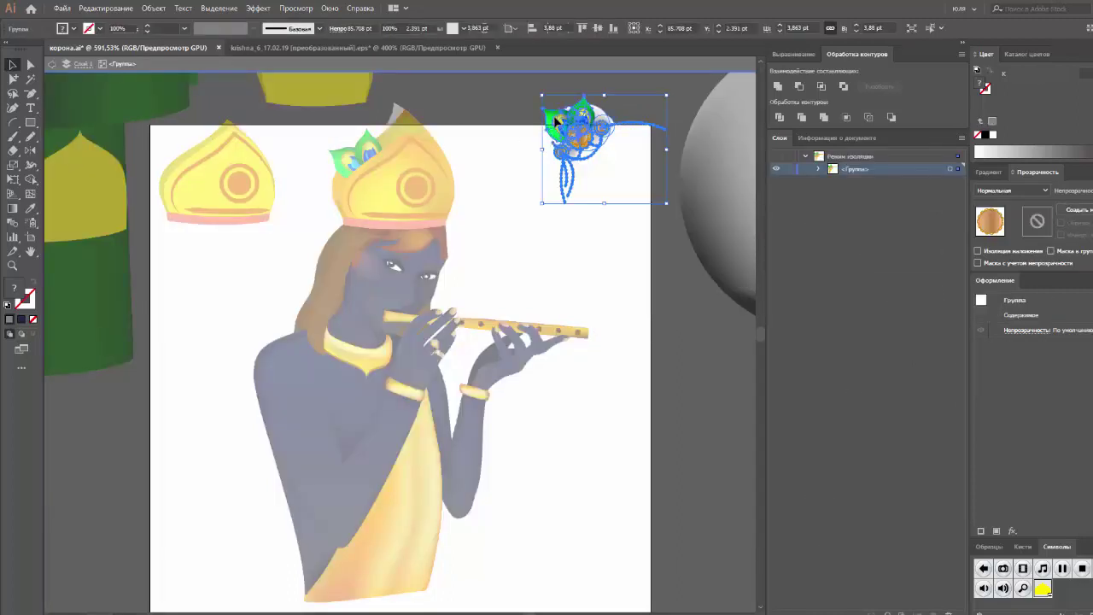
pyautogui.rightClick(555, 121)
pyautogui.click(615, 214)
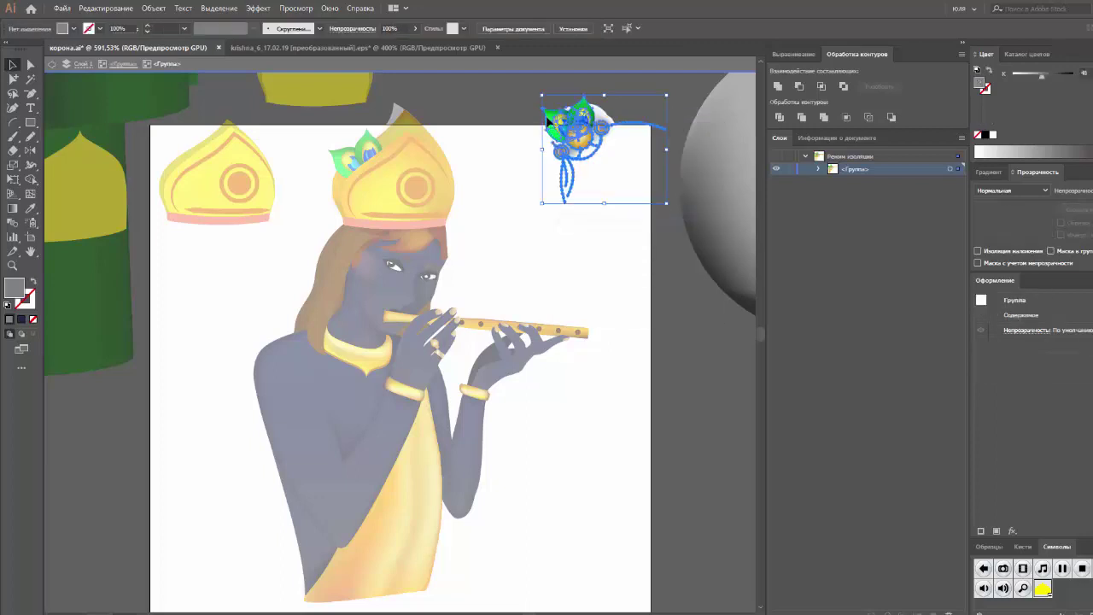
pyautogui.rightClick(547, 122)
pyautogui.click(589, 214)
pyautogui.click(555, 122)
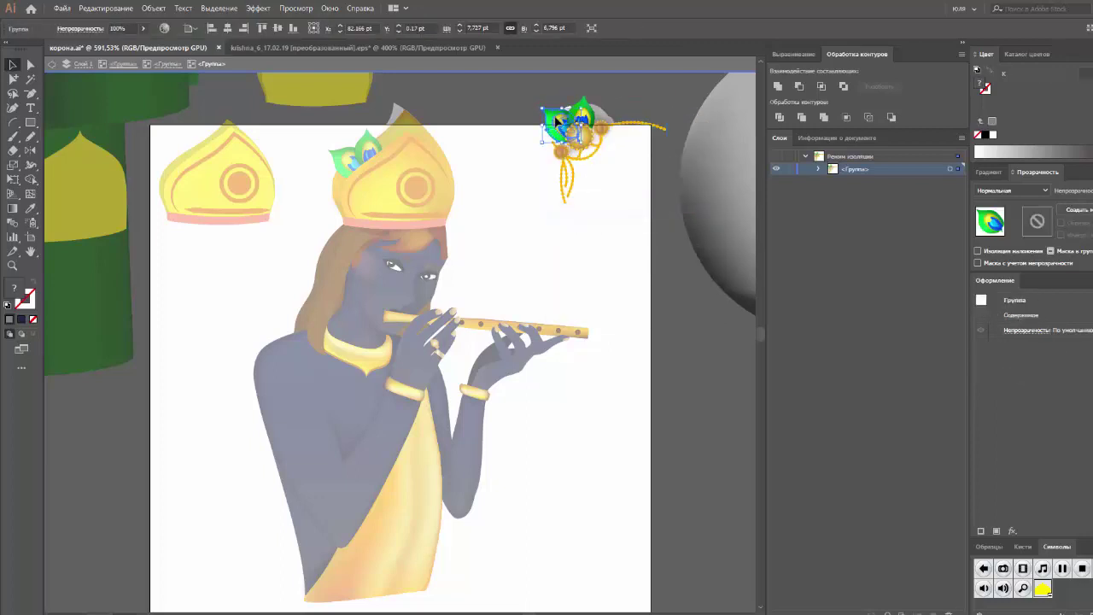
# Step: Group the gold jewel parts in Layers, hide the feather group, and exit isolation
pyautogui.click(819, 169)
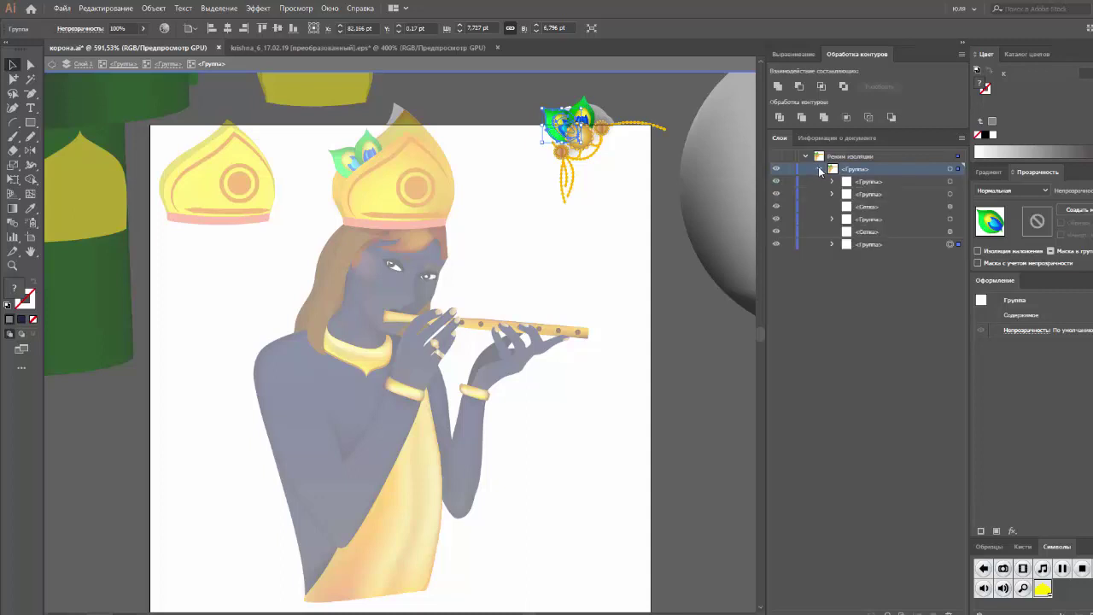
pyautogui.click(958, 245)
pyautogui.keyDown('shift'); pyautogui.click(951, 232); pyautogui.keyUp('shift')
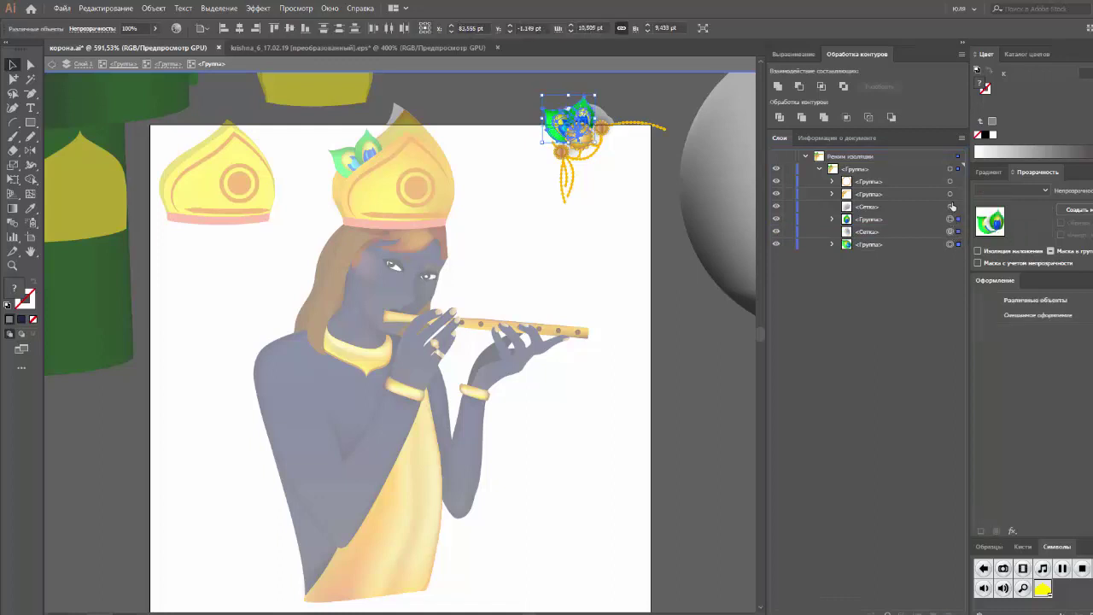
pyautogui.keyDown('shift'); pyautogui.click(951, 206); pyautogui.keyUp('shift')
pyautogui.hotkey('ctrl', 'g')
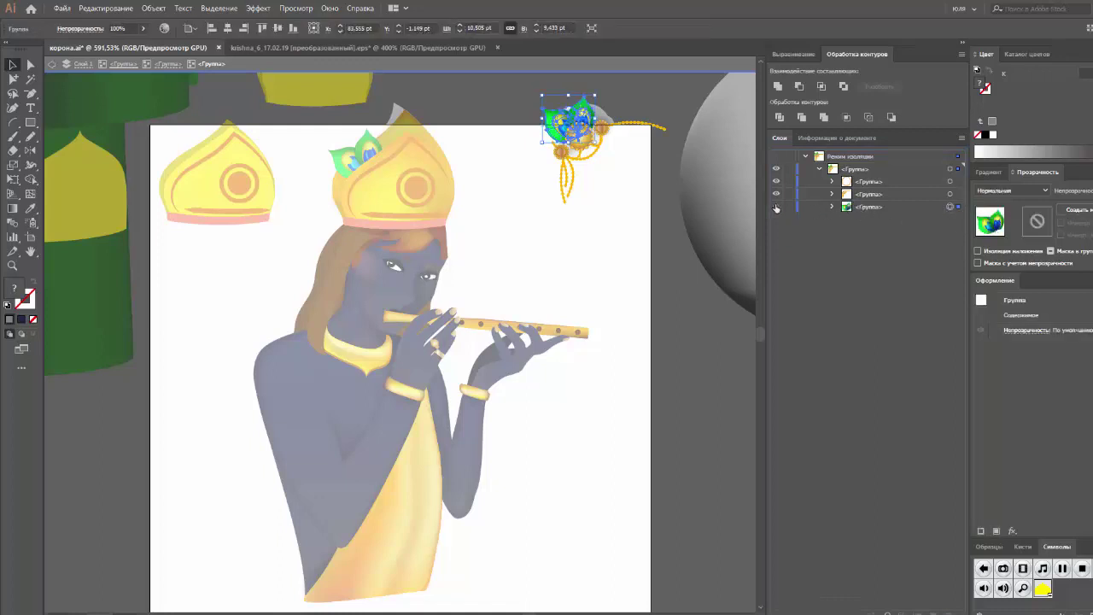
pyautogui.click(776, 207)
pyautogui.doubleClick(645, 221)
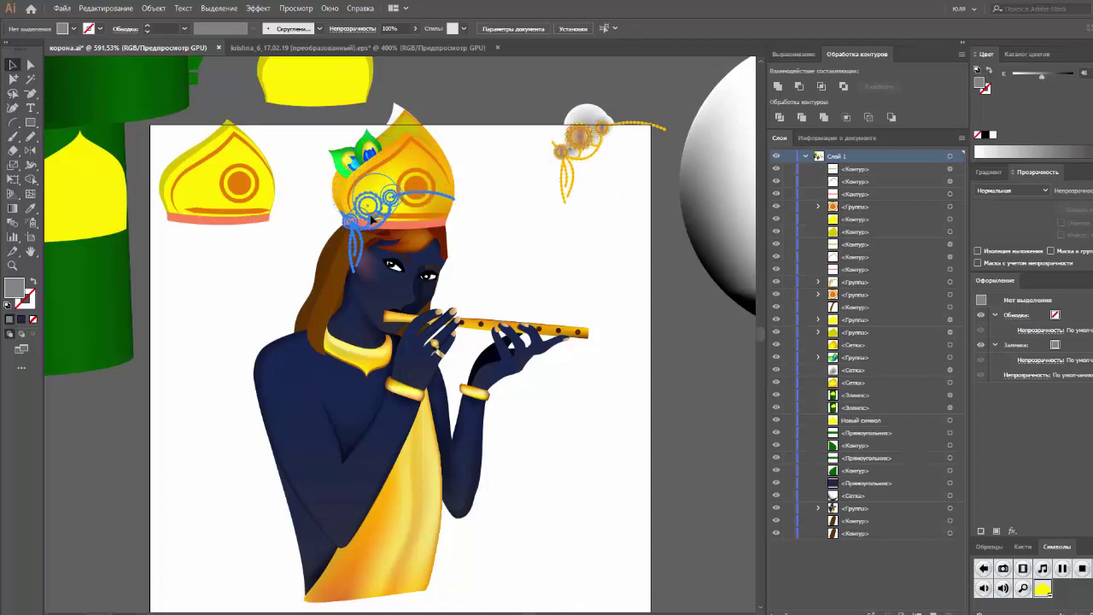
# Step: Move the gold jewel onto the crown front and bring it to the top of the stack
pyautogui.moveTo(362, 192); pyautogui.dragTo(376, 222)
pyautogui.click(549, 222)
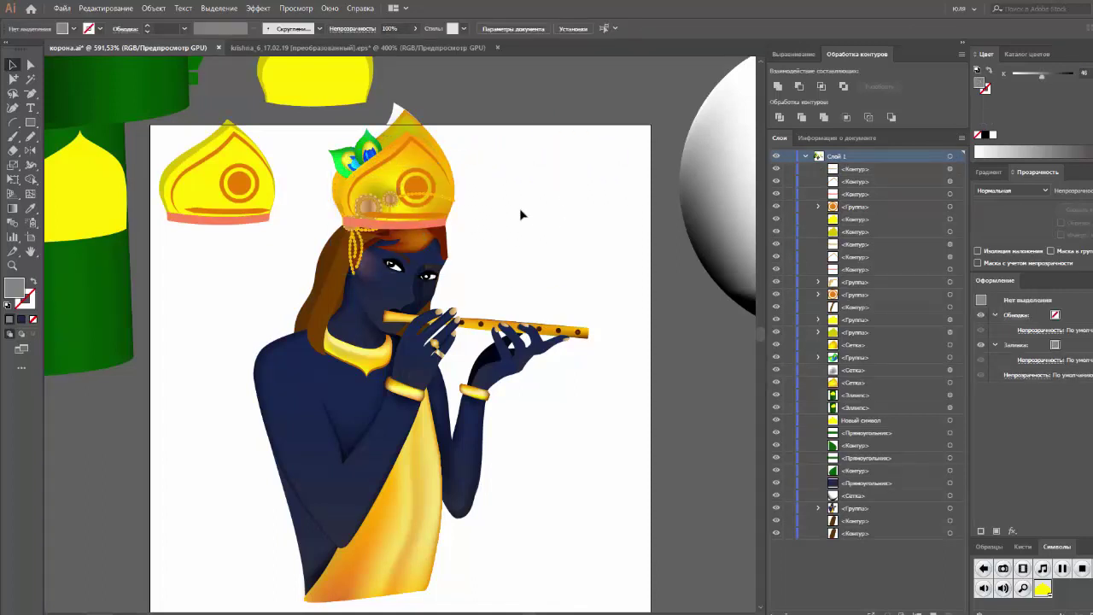
pyautogui.click(362, 252)
pyautogui.click(457, 203)
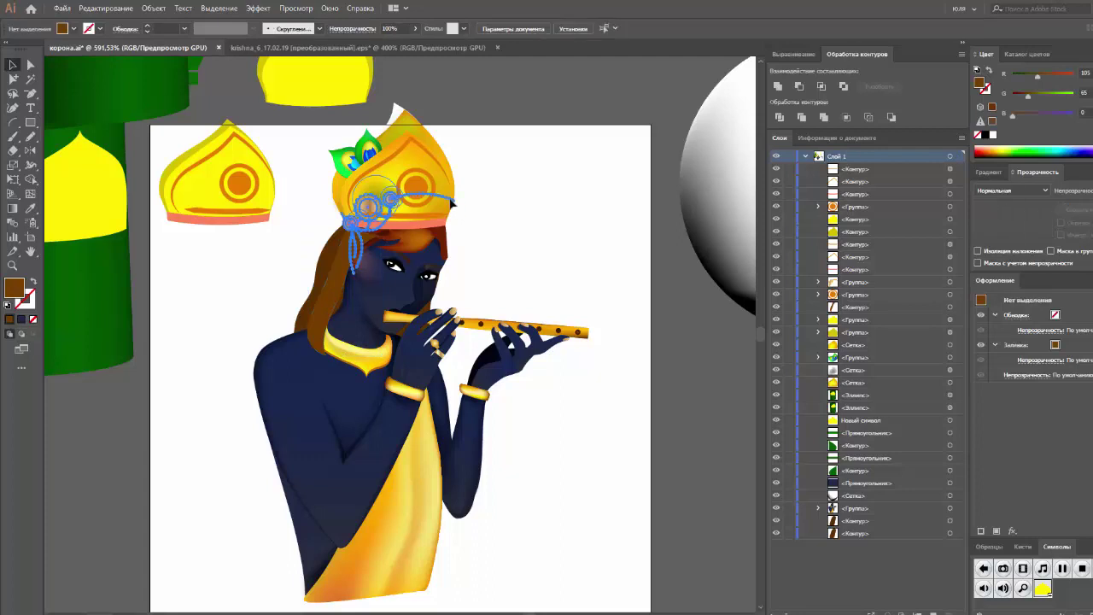
pyautogui.hotkey('ctrl', 'shift', ']')
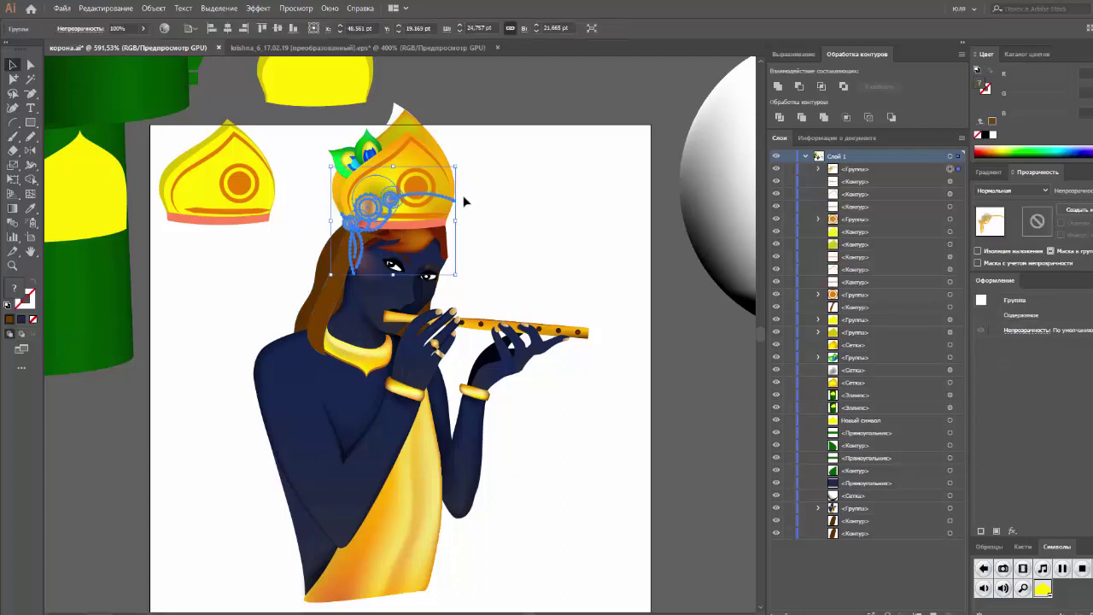
# Step: Check the jewel group in isolation mode, then return to the full artwork
pyautogui.rightClick(420, 195)
pyautogui.click(461, 279)
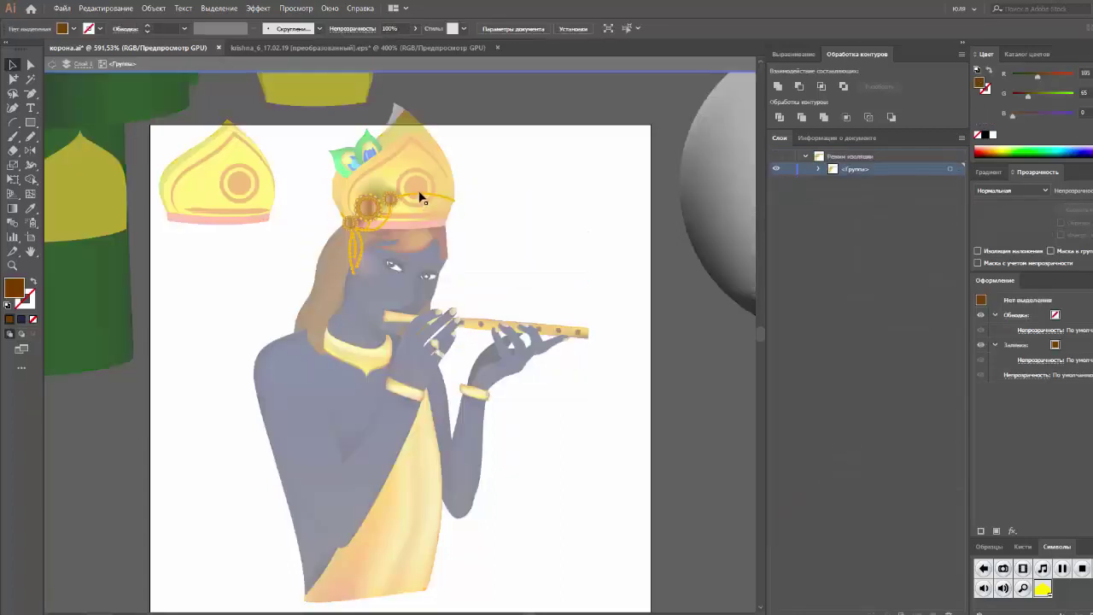
pyautogui.click(420, 197)
pyautogui.rightClick(420, 196)
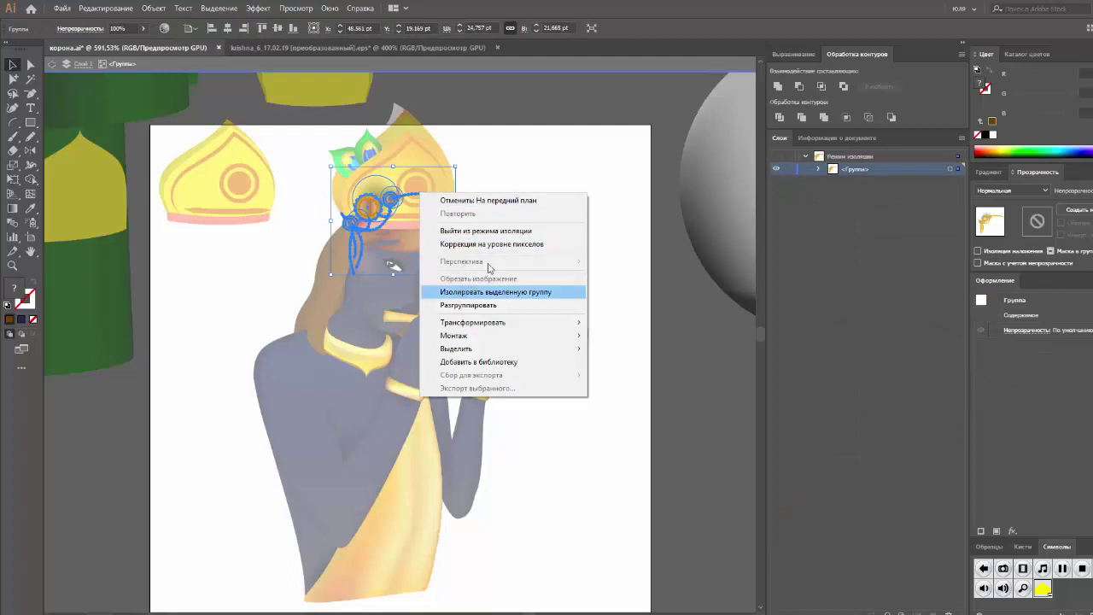
pyautogui.click(552, 165)
pyautogui.doubleClick(552, 166)
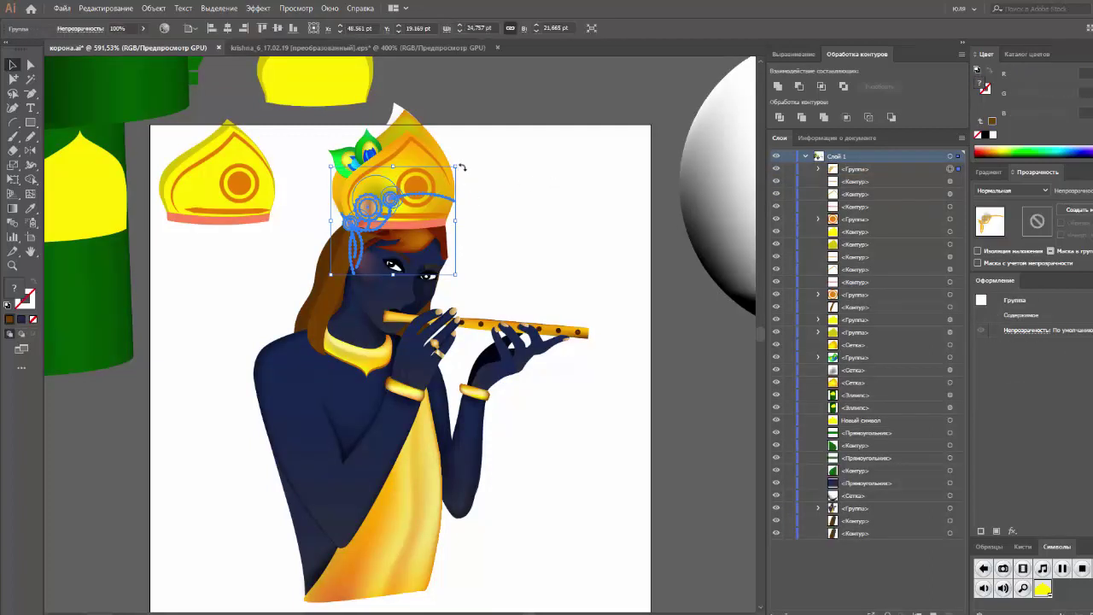
pyautogui.click(551, 225)
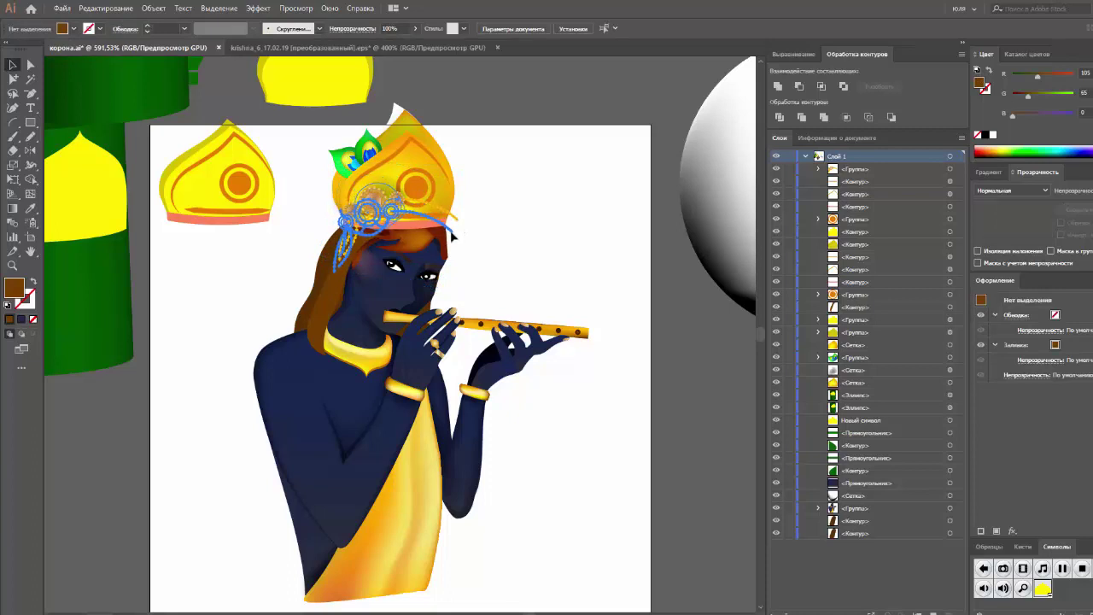
pyautogui.click(362, 247)
pyautogui.click(525, 239)
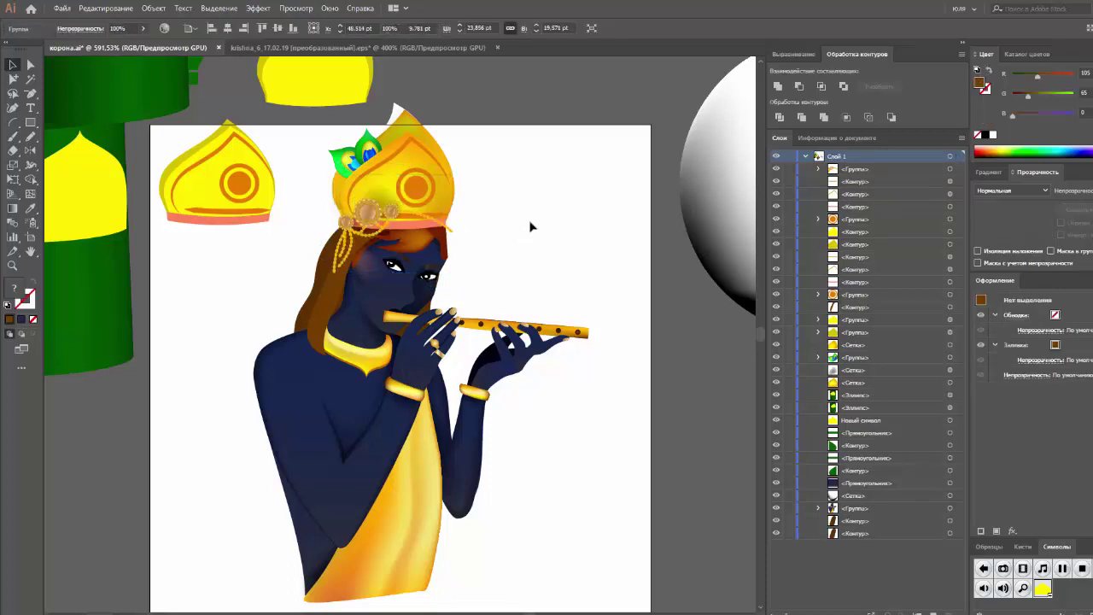
# Step: Undo the jewel move, isolate the crown's jewel group and select its ring path
pyautogui.hotkey('ctrl', 'z')
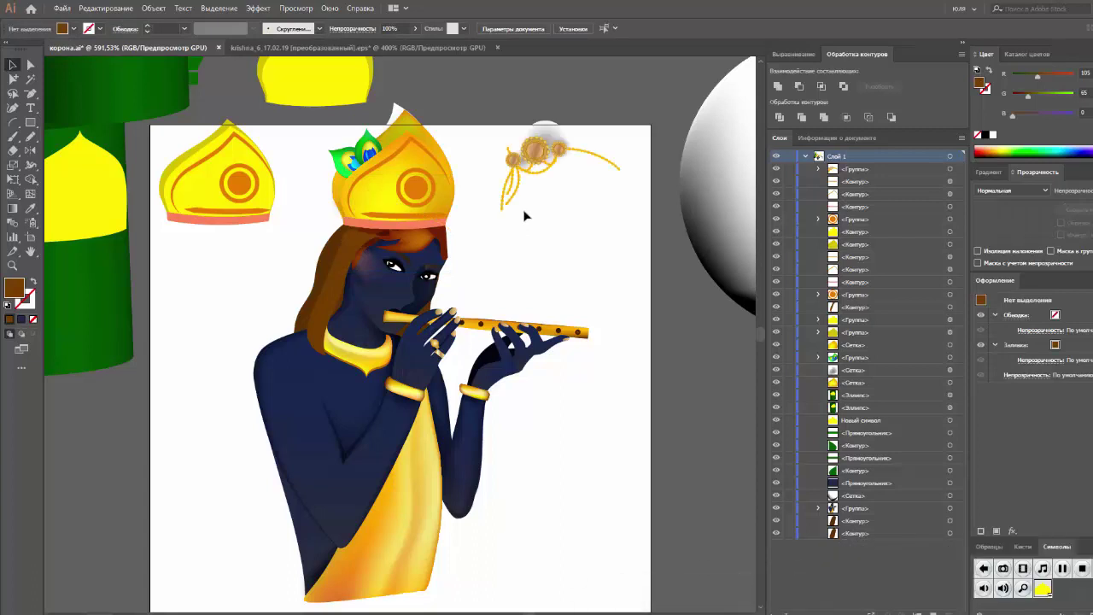
pyautogui.click(420, 191)
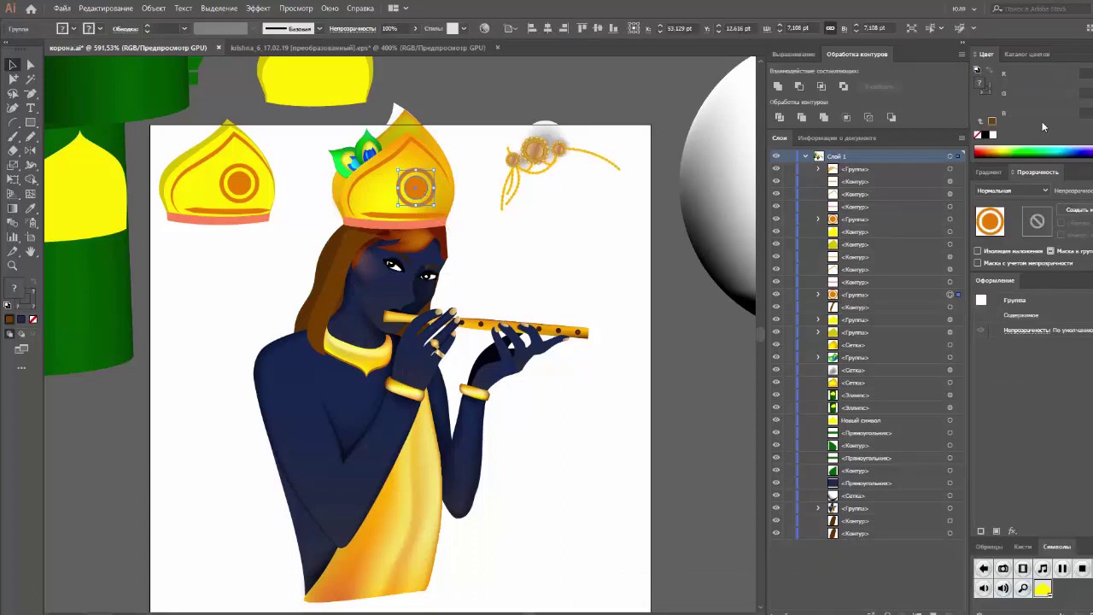
pyautogui.rightClick(421, 186)
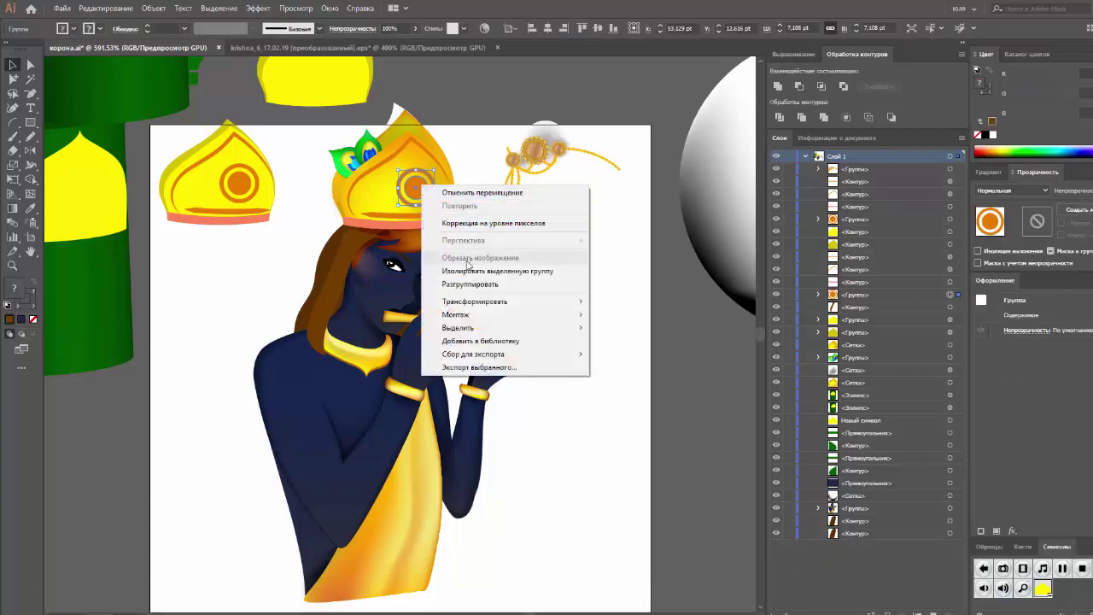
pyautogui.click(466, 271)
pyautogui.click(432, 198)
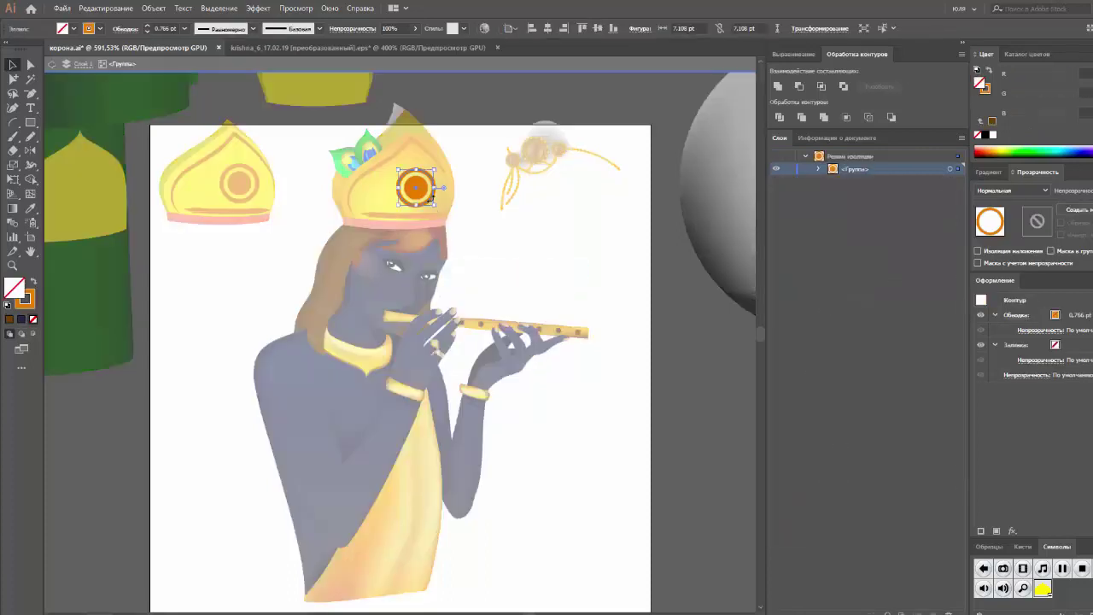
# Step: Make the ring stroke dashed with 0 pt dashes, round caps and 1 pt weight
pyautogui.click(184, 28)
pyautogui.click(127, 29)
pyautogui.click(126, 29)
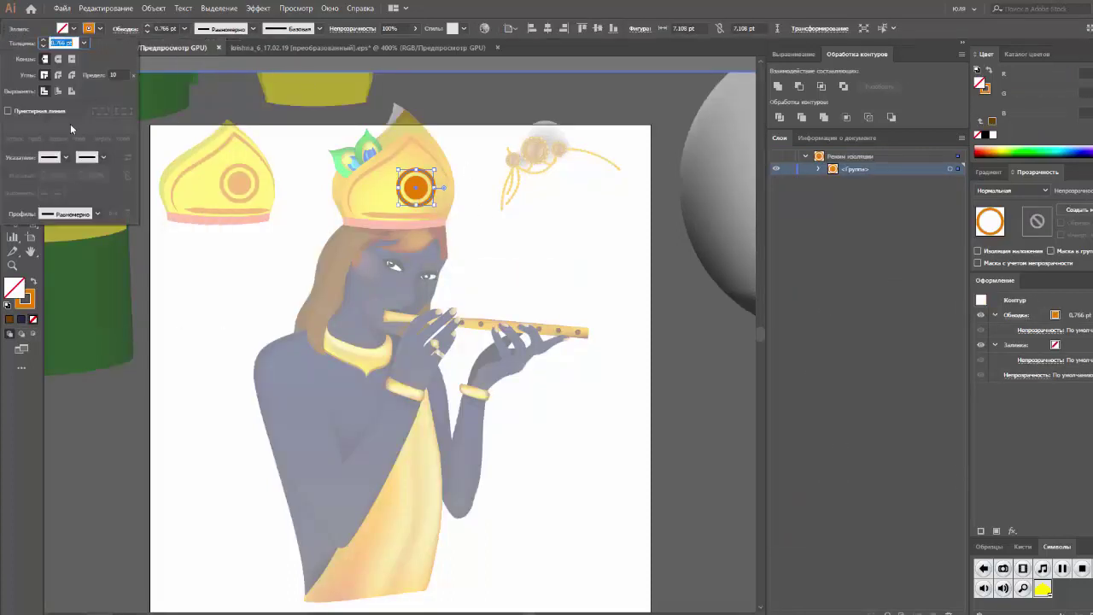
pyautogui.click(17, 113)
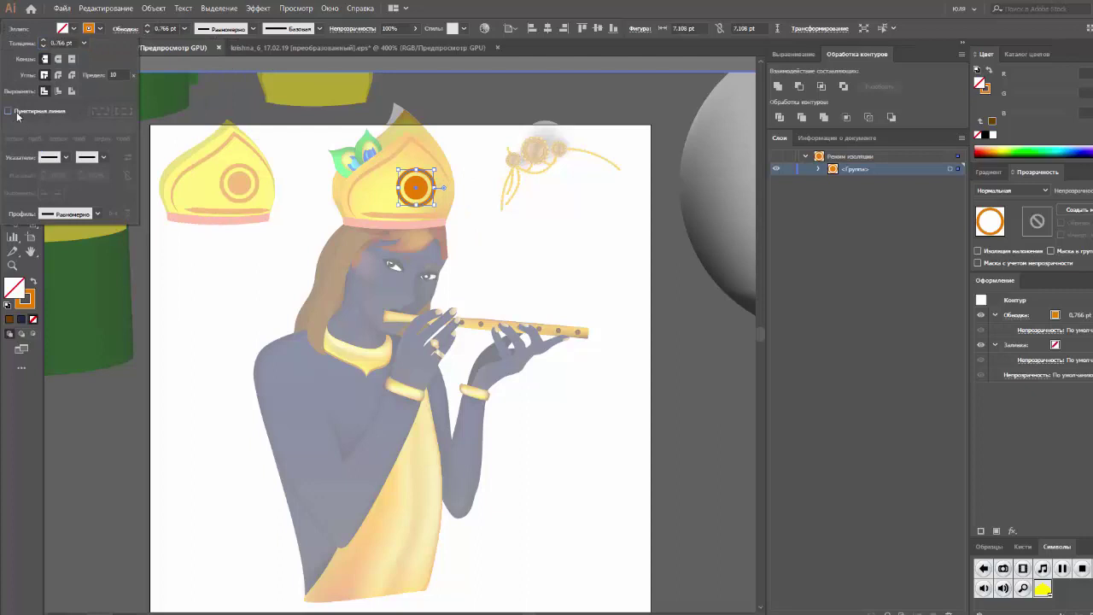
pyautogui.write('0')
pyautogui.click(58, 61)
pyautogui.click(84, 42)
pyautogui.click(104, 92)
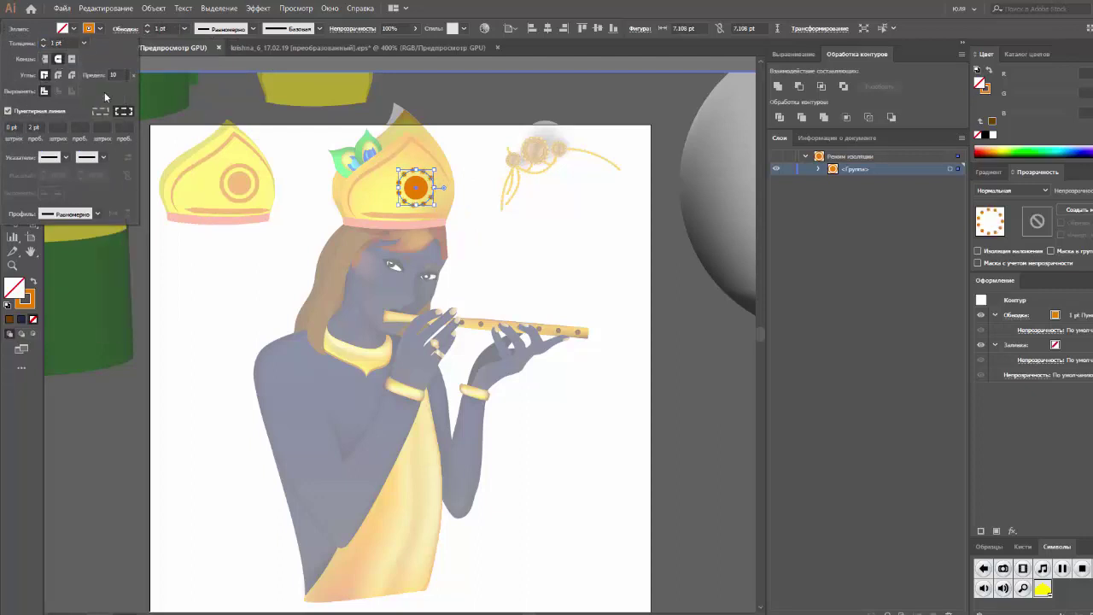
pyautogui.click(986, 91)
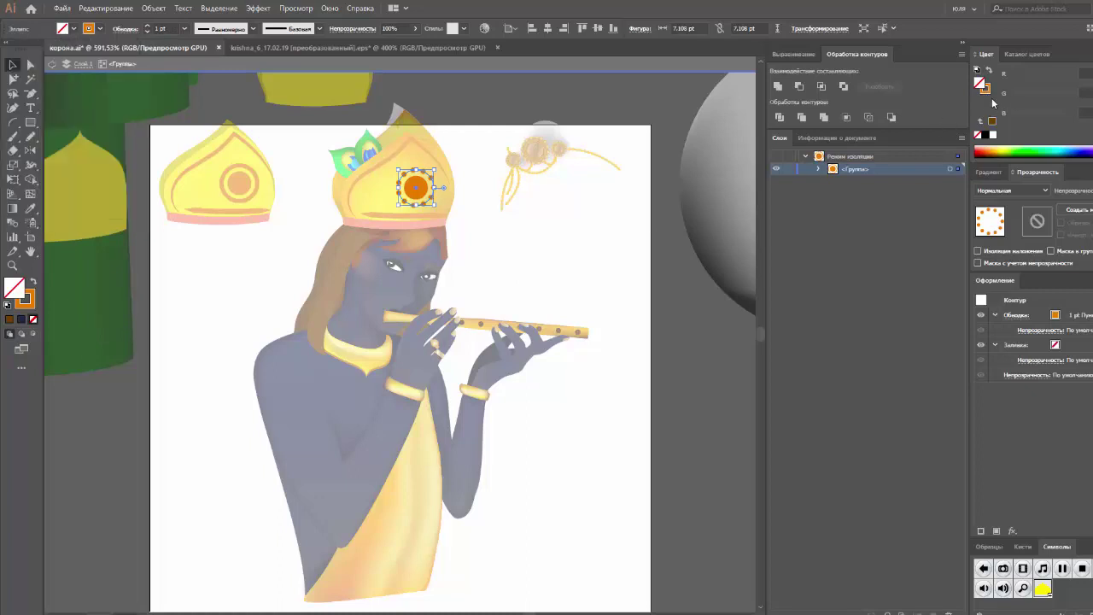
# Step: Give the ring stroke a green-to-magenta gradient, sliding the right stop further left
pyautogui.click(989, 172)
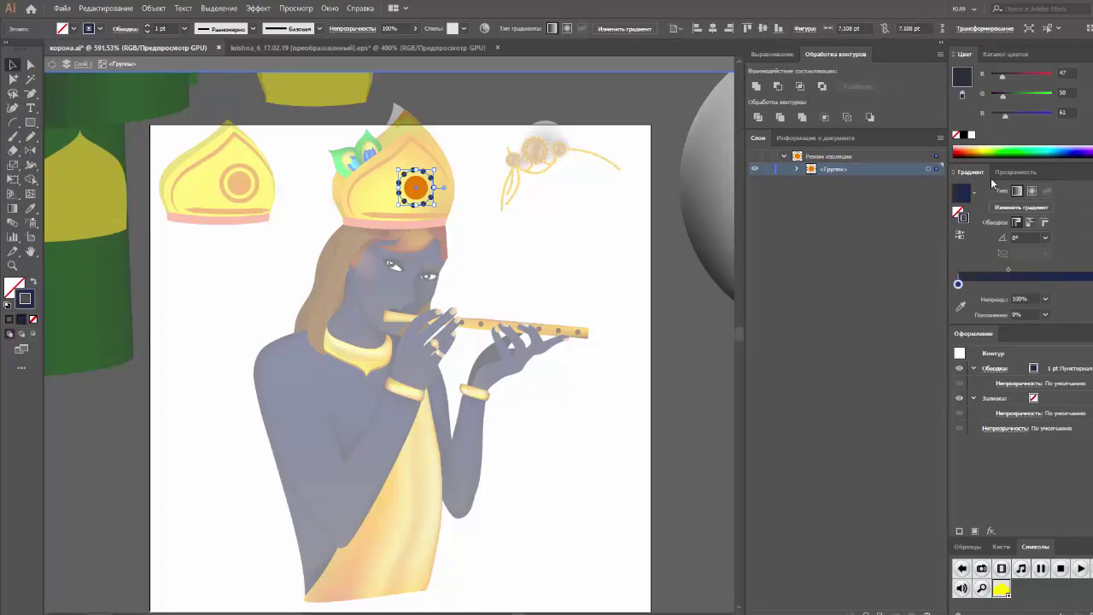
pyautogui.click(1003, 151)
pyautogui.click(1089, 284)
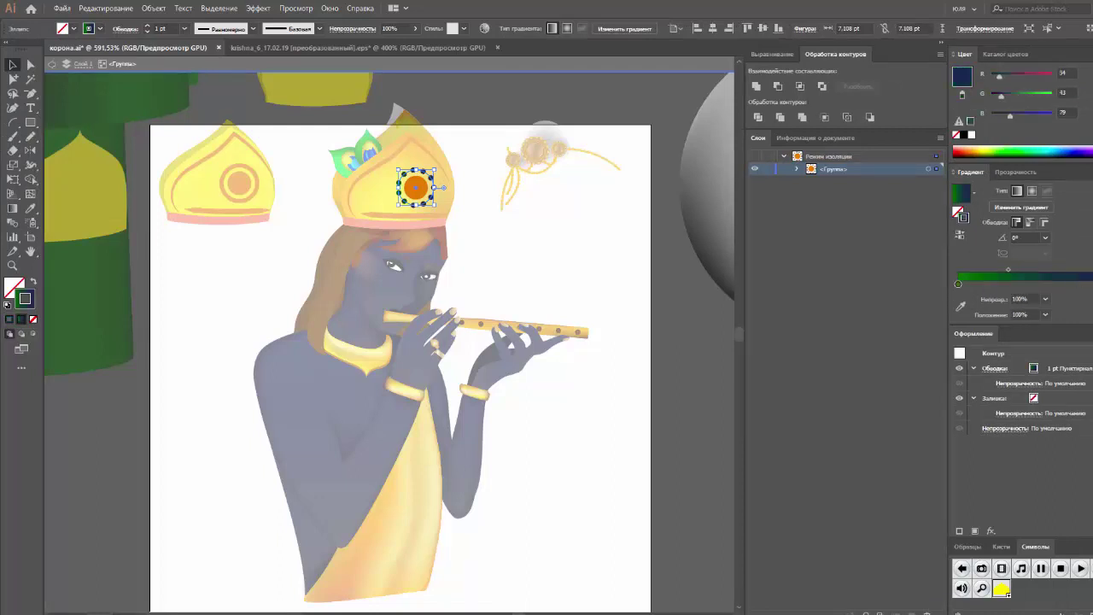
pyautogui.click(1080, 156)
pyautogui.moveTo(1091, 285); pyautogui.dragTo(1034, 284)
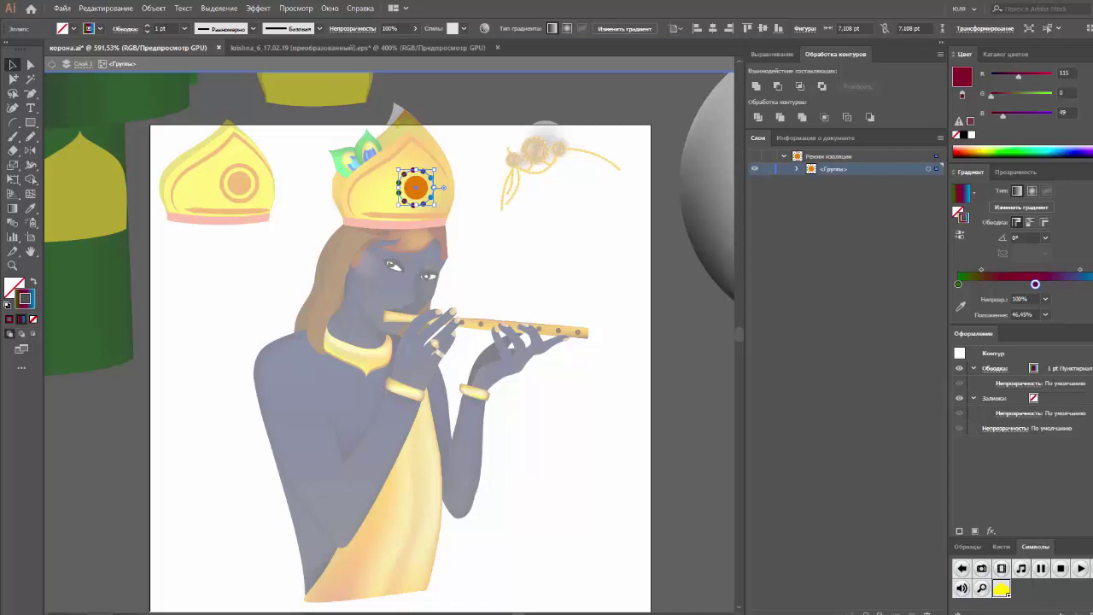
pyautogui.click(1081, 152)
# Step: Review the recoloured ring and exit isolation back to the full artwork
pyautogui.click(665, 277)
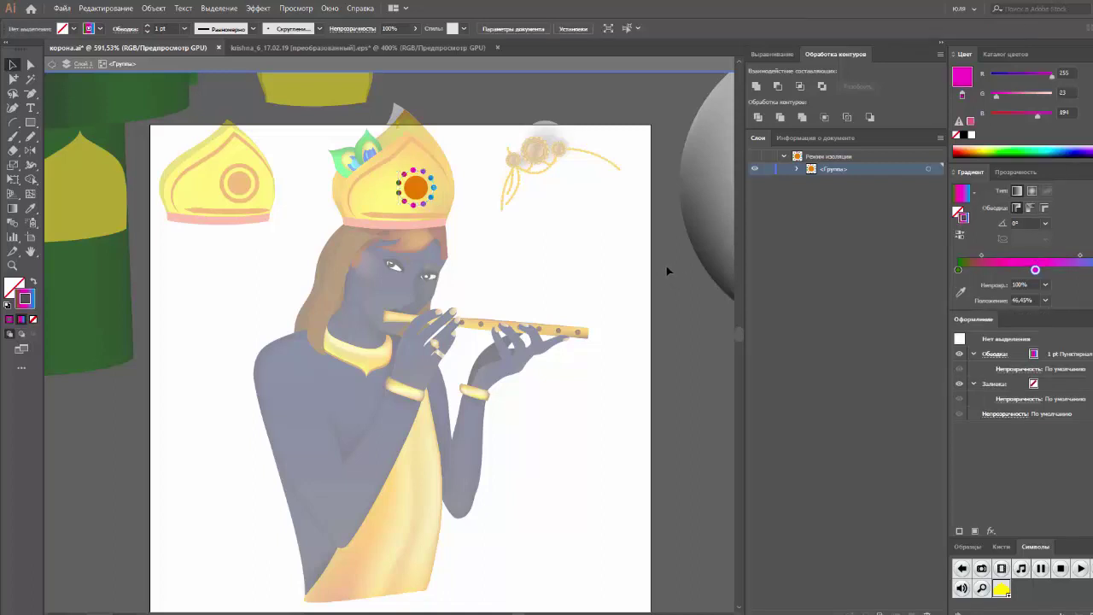
pyautogui.click(416, 187)
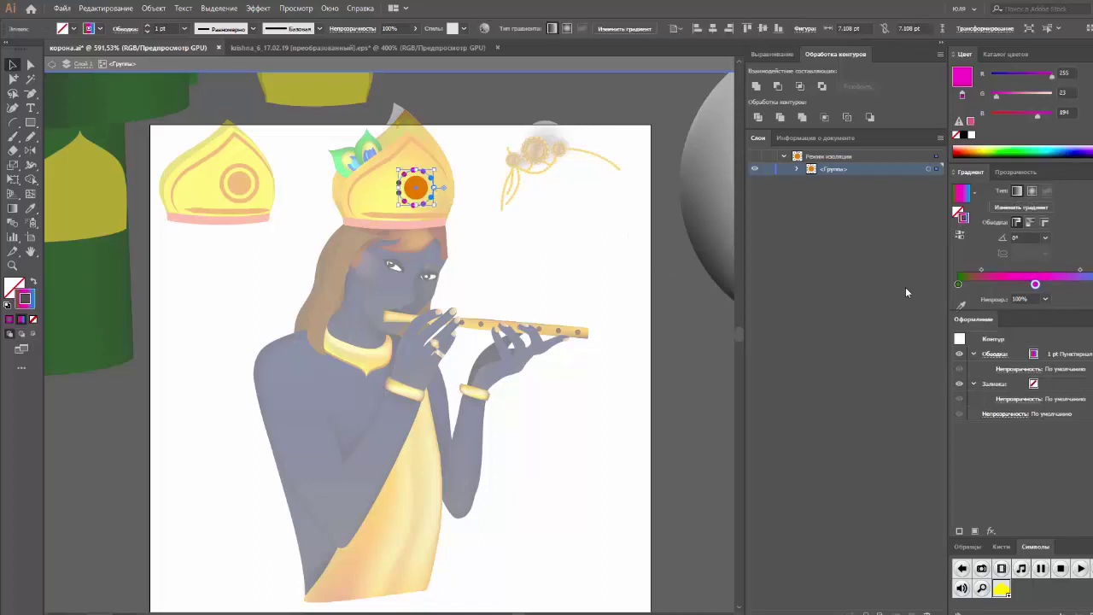
pyautogui.click(1041, 283)
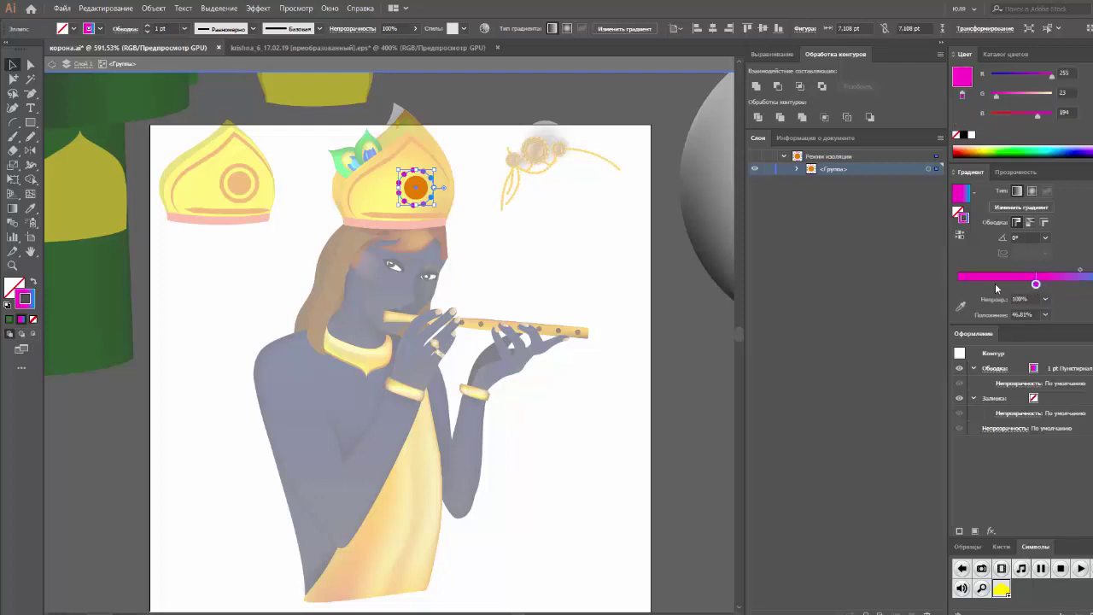
pyautogui.click(582, 264)
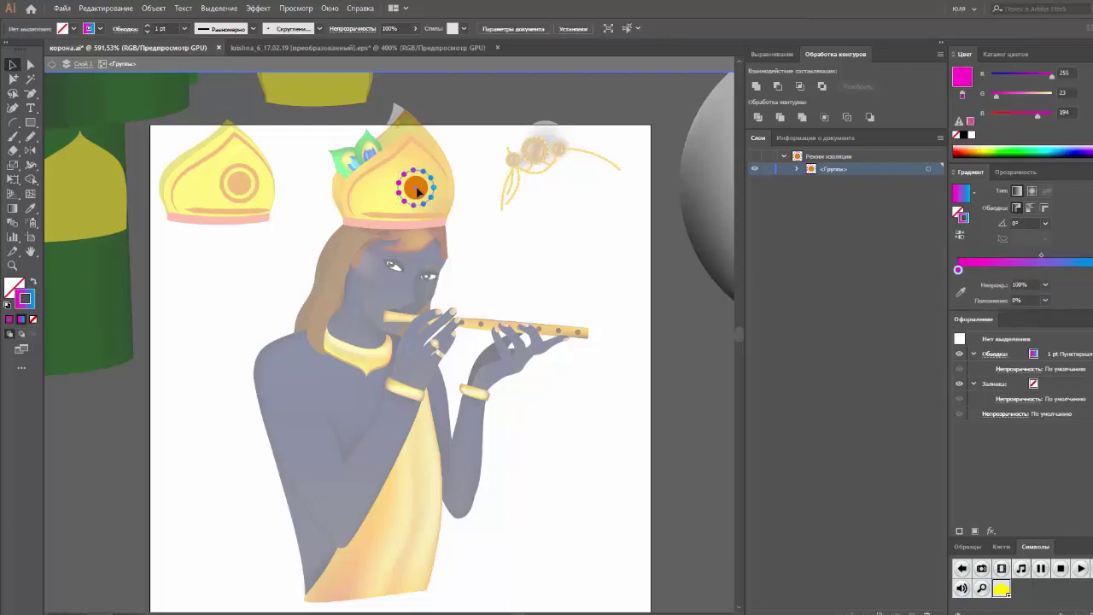
pyautogui.click(415, 189)
pyautogui.doubleClick(504, 223)
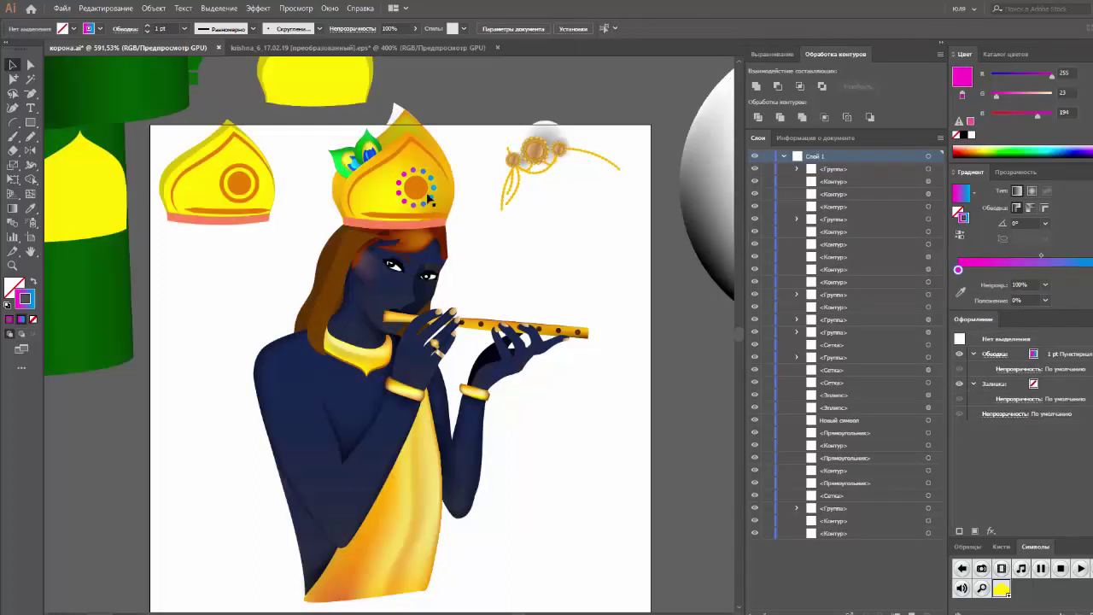
pyautogui.click(418, 194)
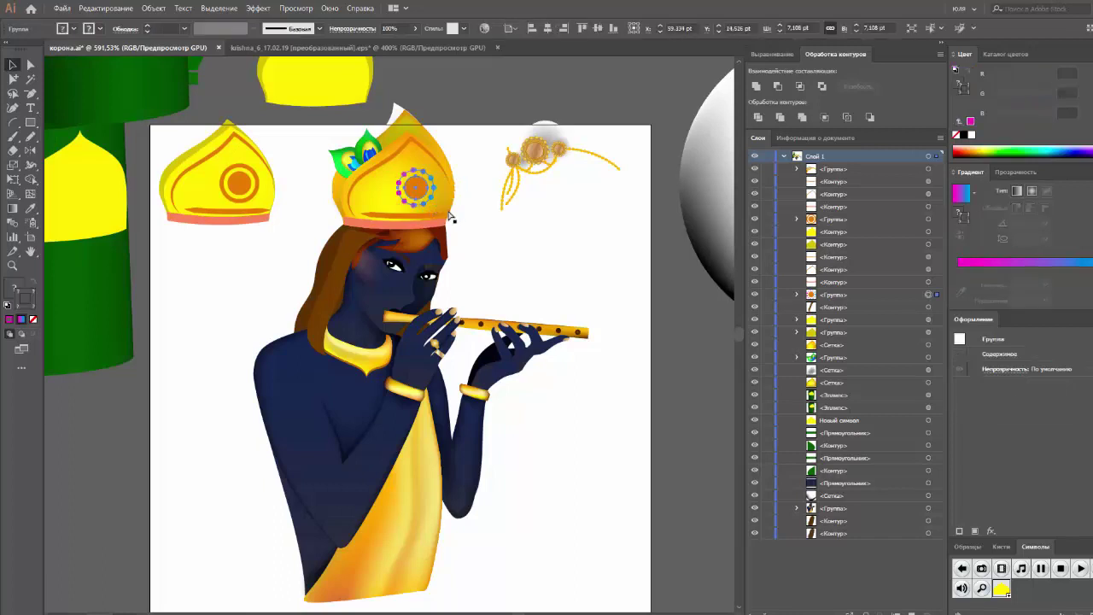
# Step: Give the jewel's centre circle no stroke and a diagonally angled magenta-to-blue gradient fill
pyautogui.hotkey('ctrl', 'shift', 'a')
pyautogui.press('a')
pyautogui.click(413, 195)
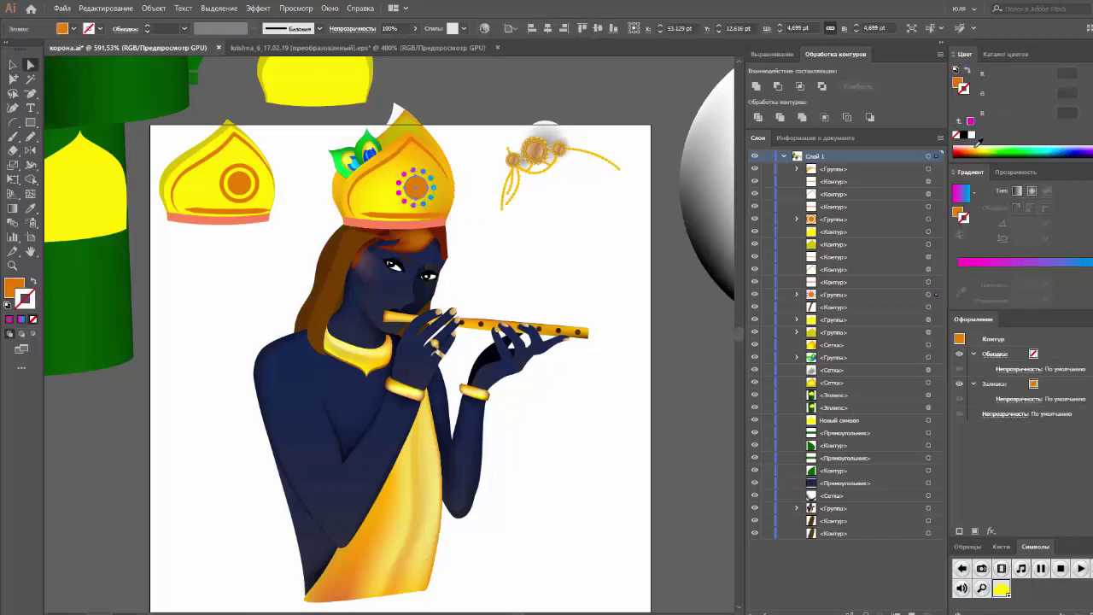
pyautogui.click(979, 150)
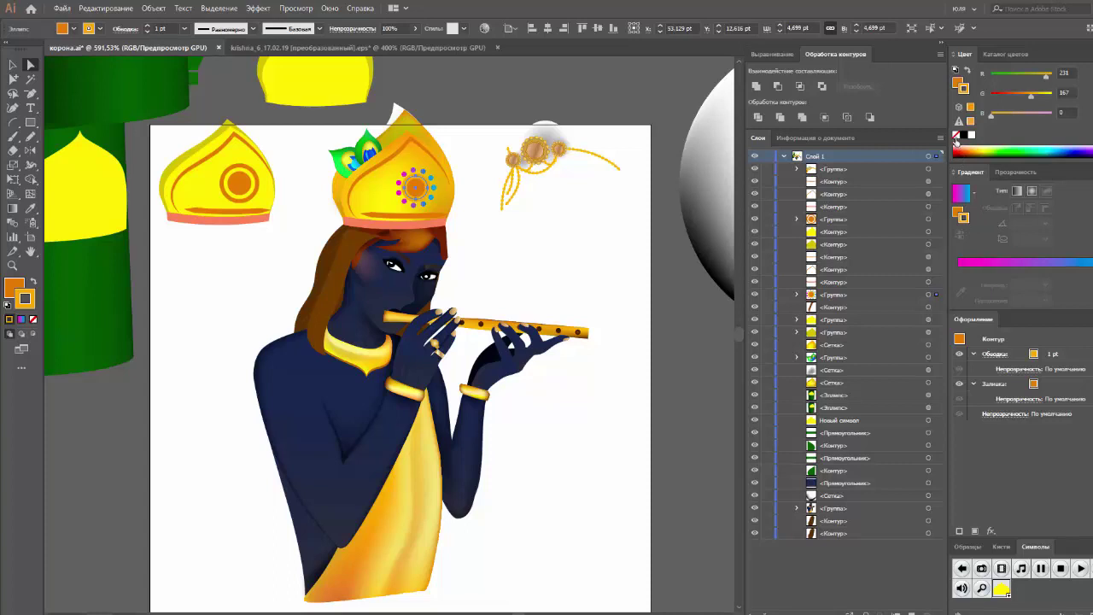
pyautogui.click(955, 138)
pyautogui.click(963, 193)
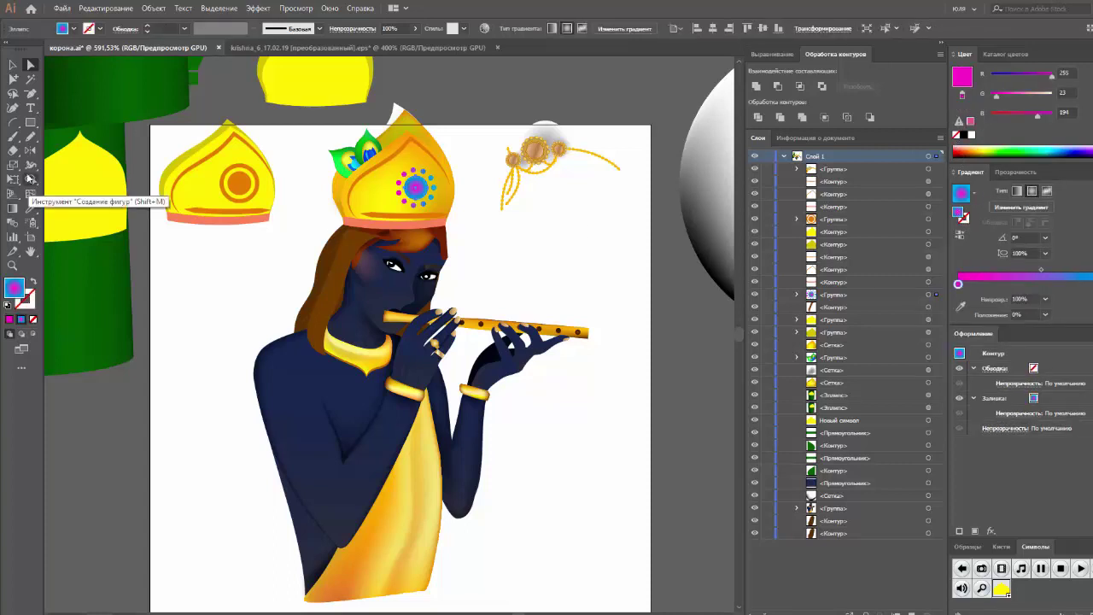
pyautogui.click(13, 207)
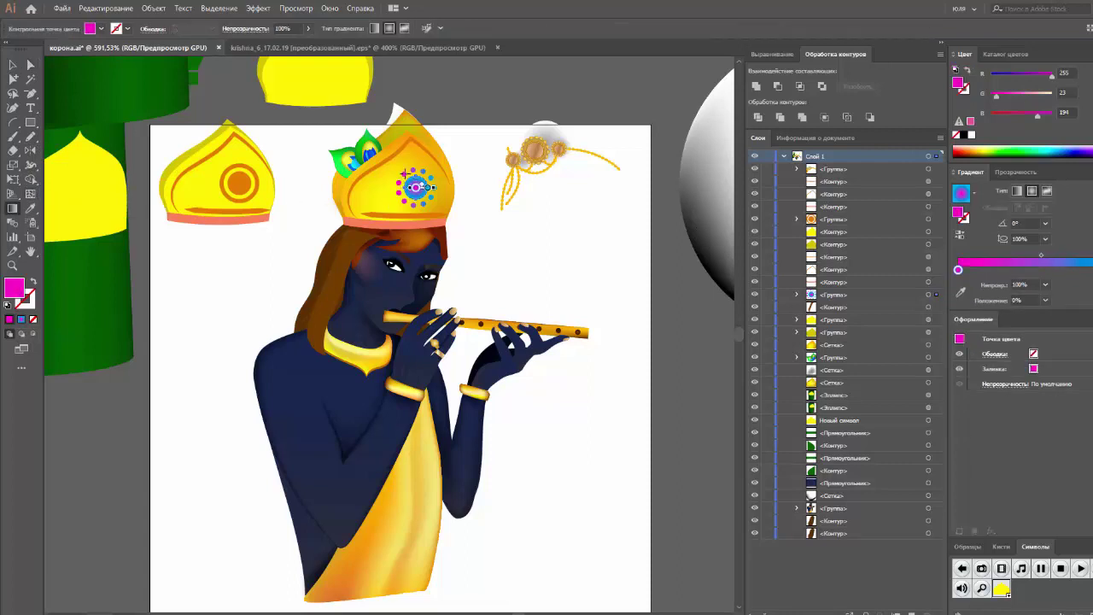
pyautogui.moveTo(406, 173); pyautogui.dragTo(434, 195)
pyautogui.press('v')
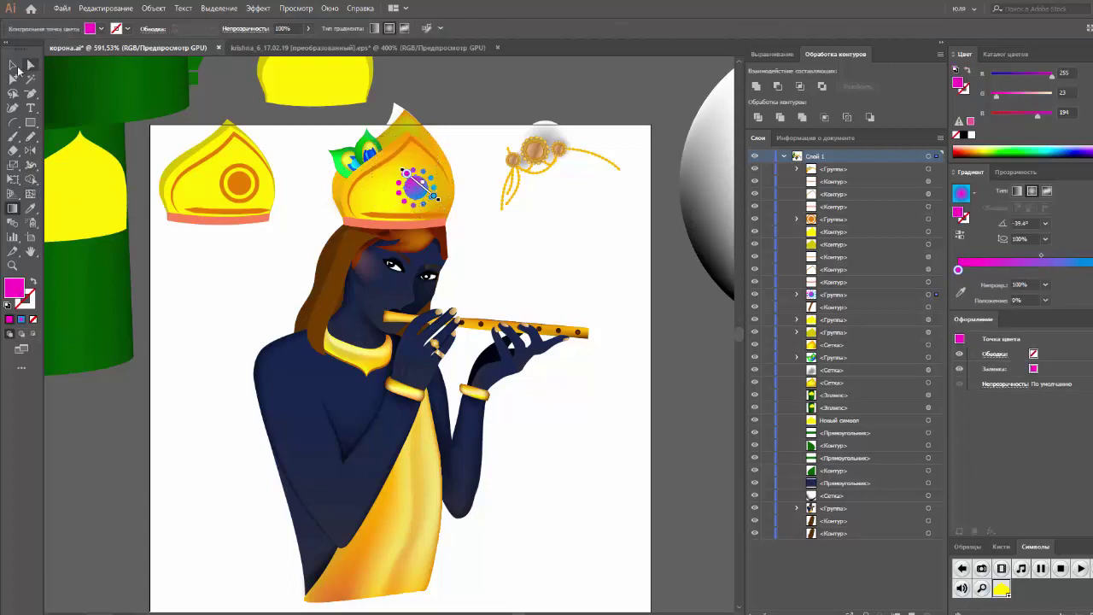
pyautogui.click(463, 122)
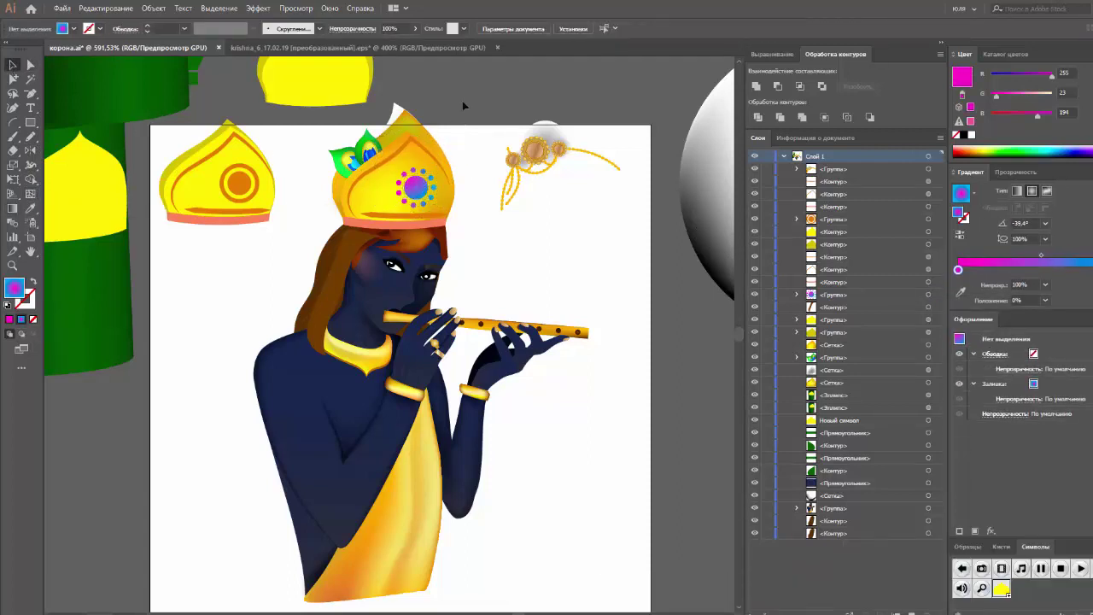
# Step: Stroke the crown's inner outline with a dark red to yellow-orange gradient
pyautogui.click(433, 157)
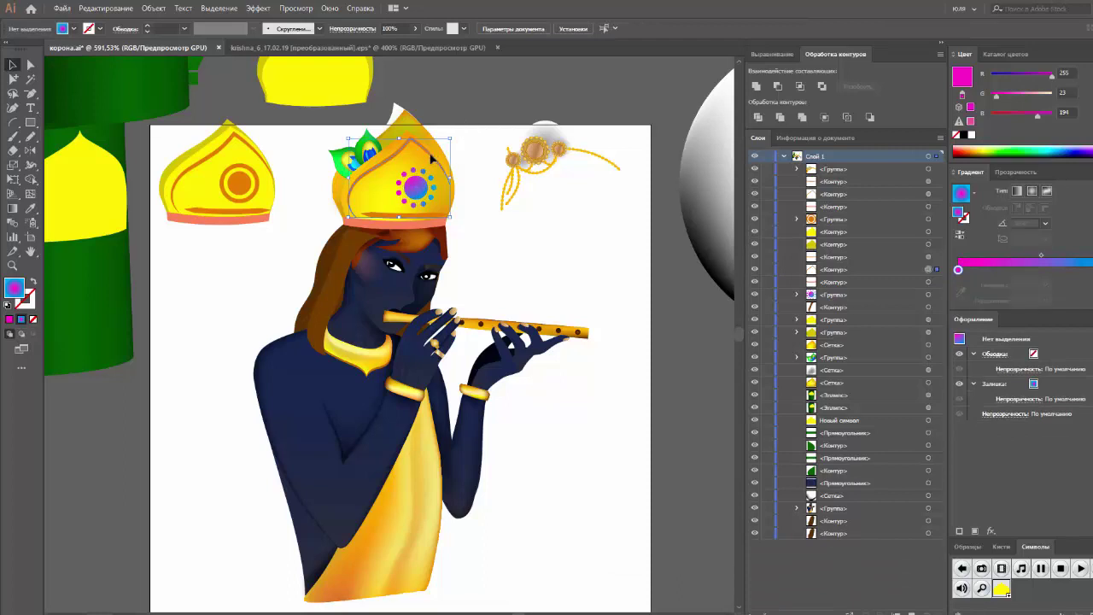
pyautogui.click(965, 219)
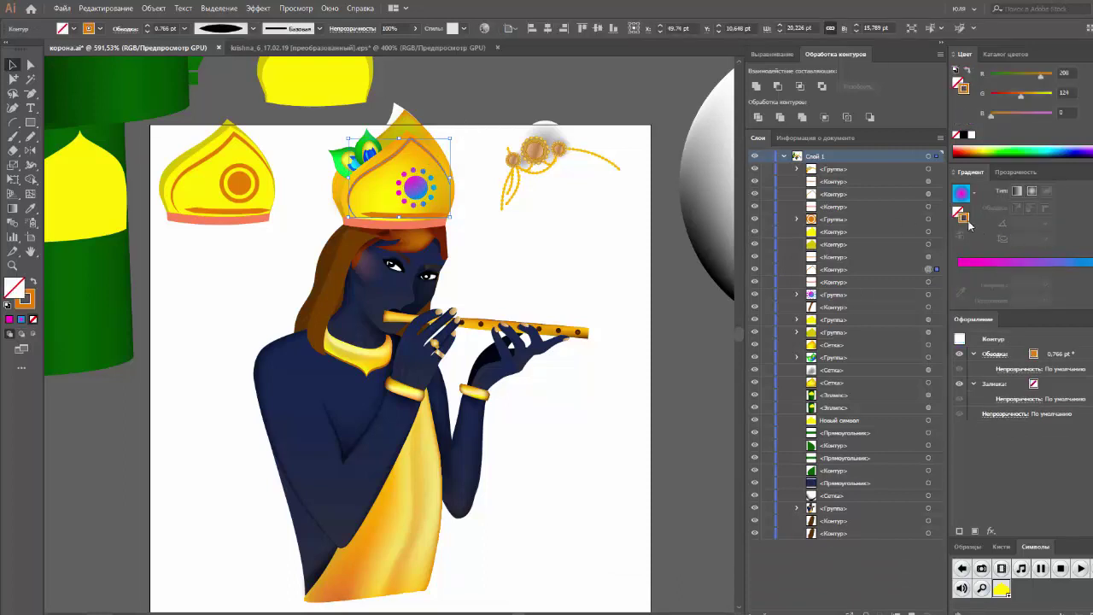
pyautogui.click(1012, 268)
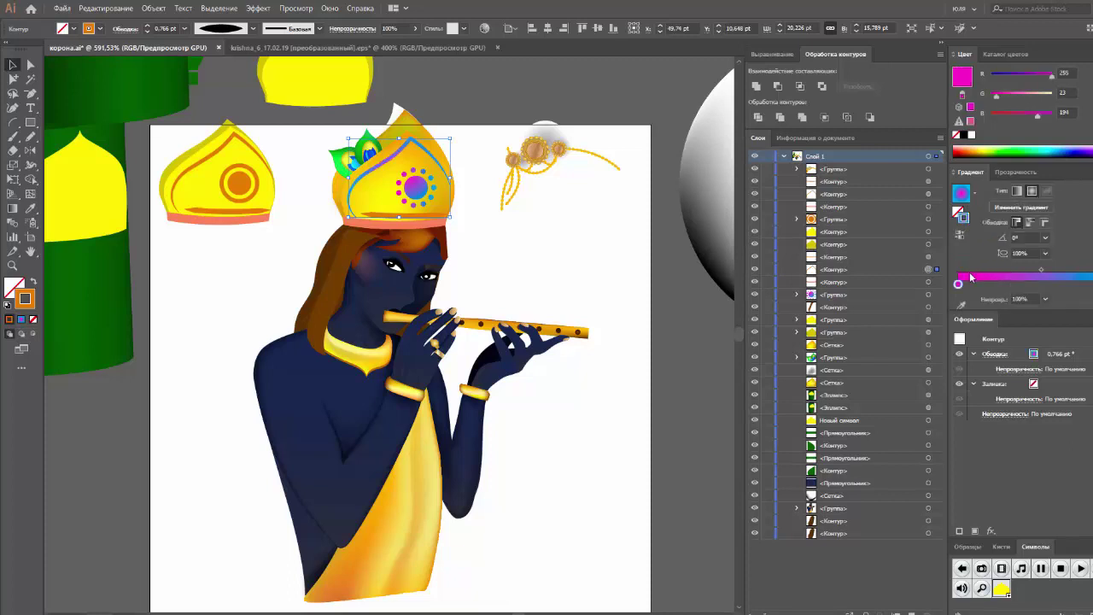
pyautogui.click(961, 150)
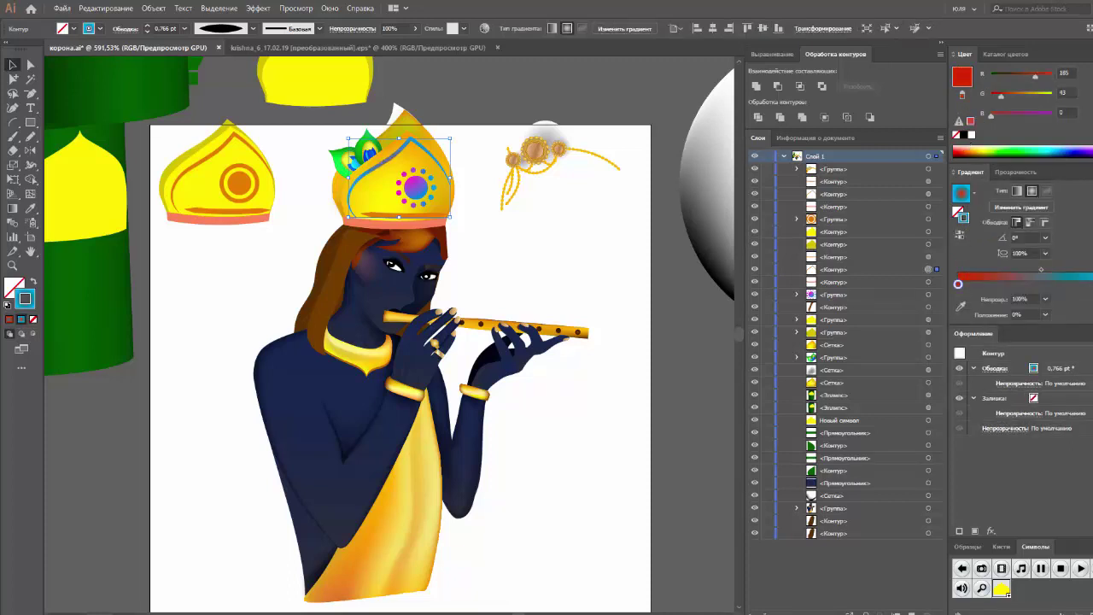
pyautogui.click(981, 149)
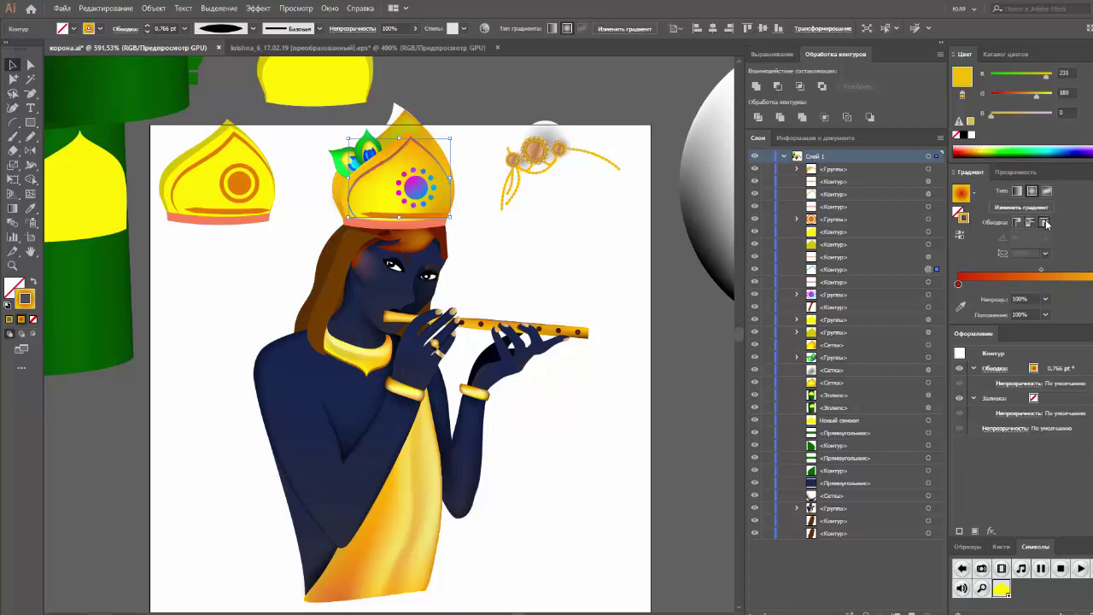
pyautogui.click(634, 258)
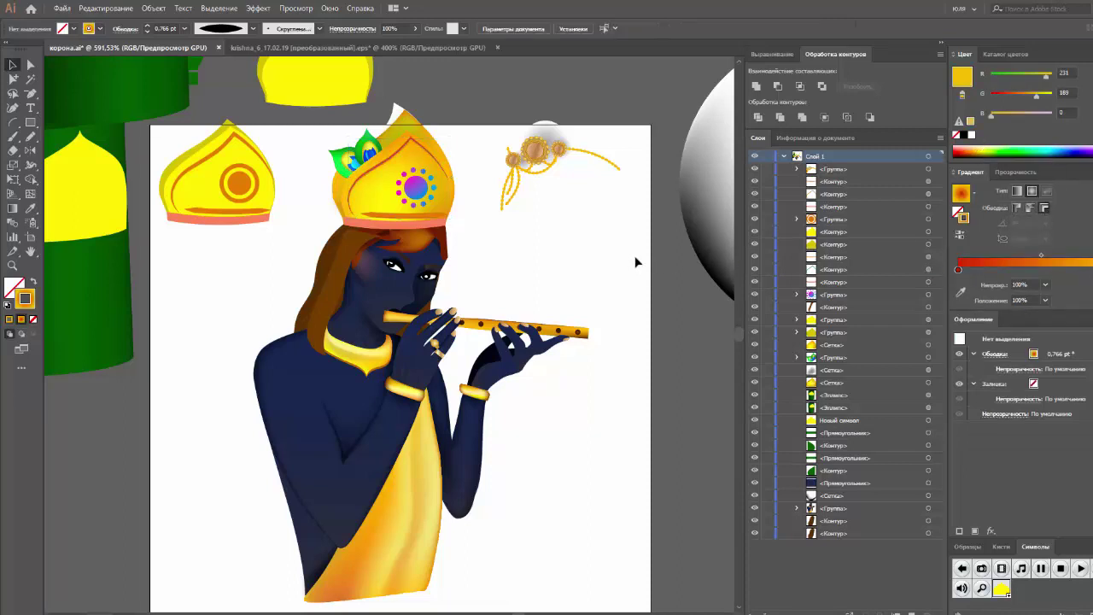
# Step: Select the crown's lower band and adjust its stroke gradient stop
pyautogui.click(410, 215)
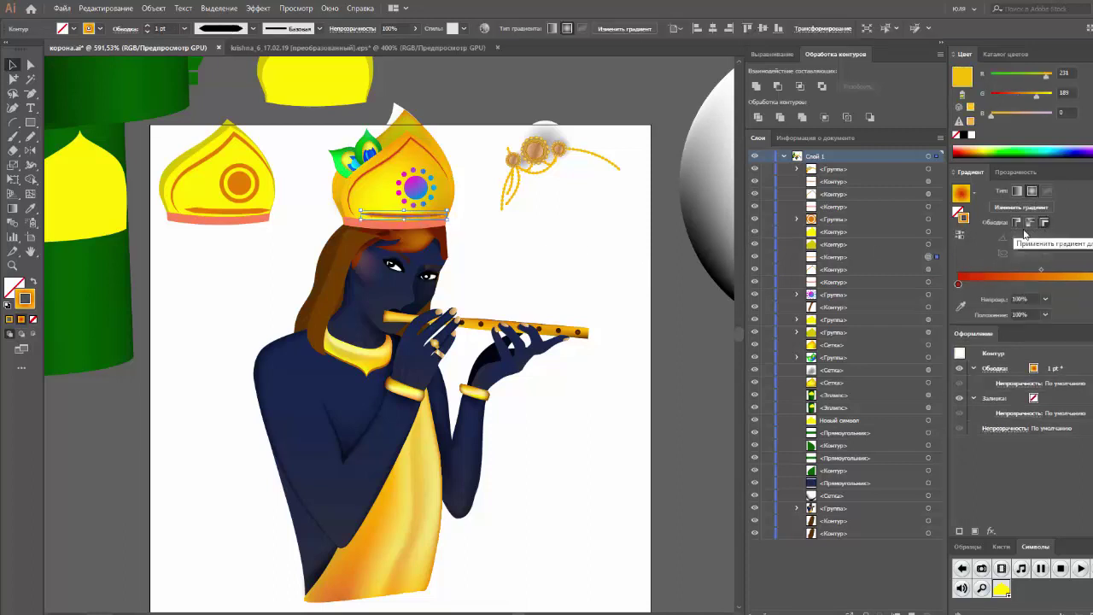
pyautogui.click(597, 257)
pyautogui.click(436, 222)
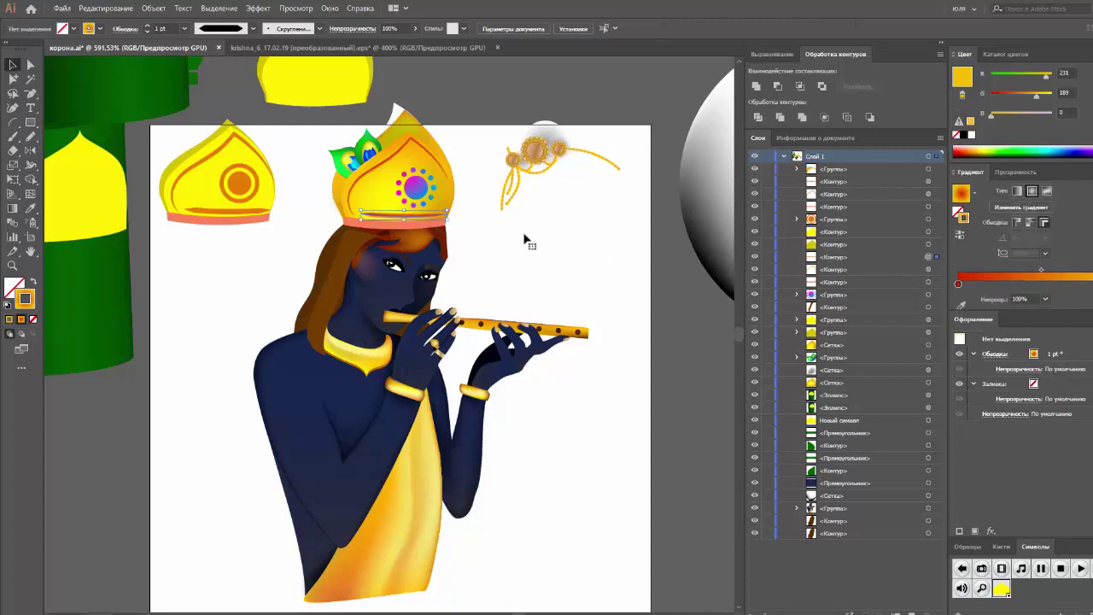
pyautogui.click(1006, 285)
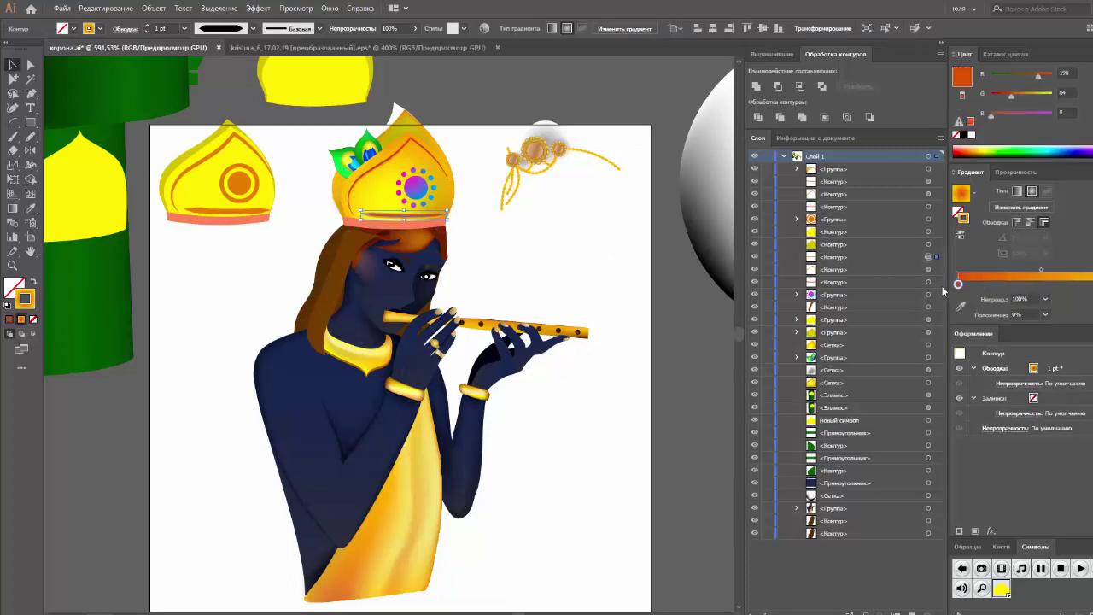
pyautogui.click(539, 245)
# Step: Select the sun disc's centre with Direct Selection and open its gradient stops
pyautogui.click(416, 192)
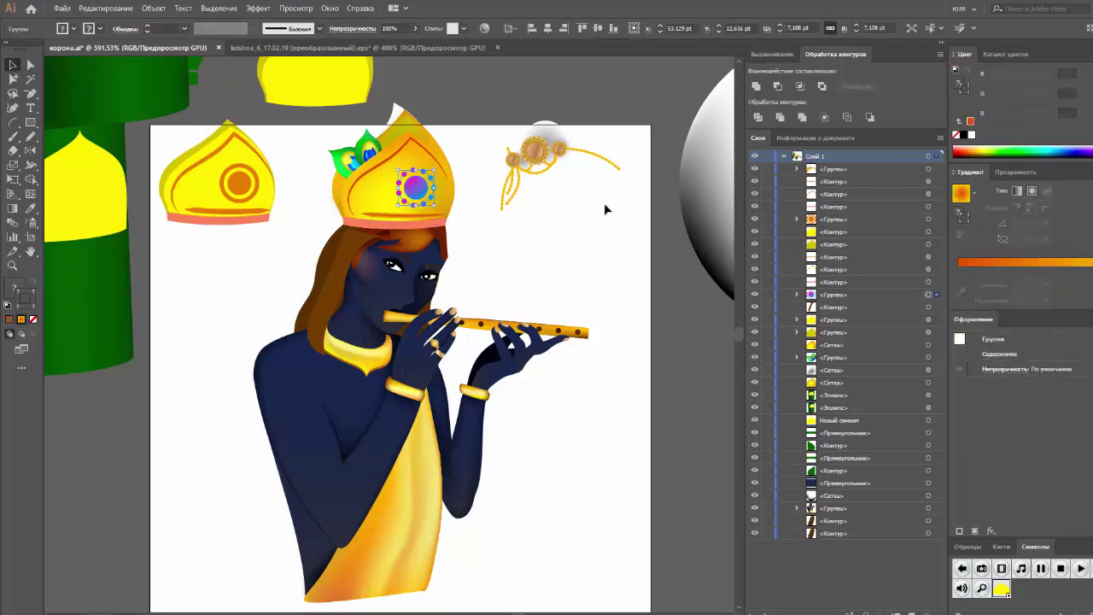
pyautogui.click(970, 265)
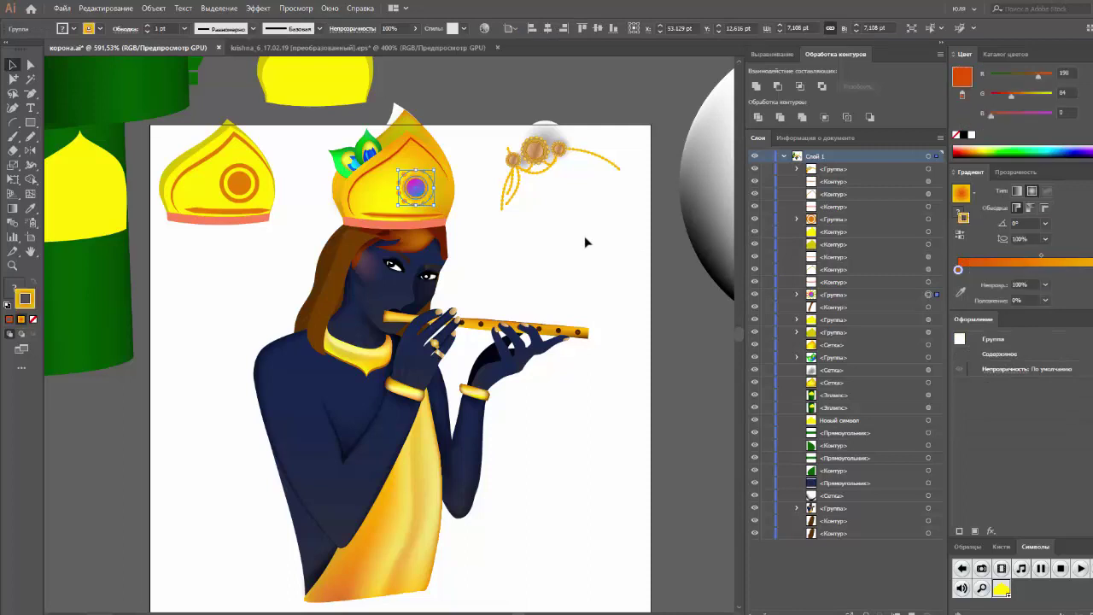
pyautogui.click(506, 223)
pyautogui.press('a')
pyautogui.click(416, 187)
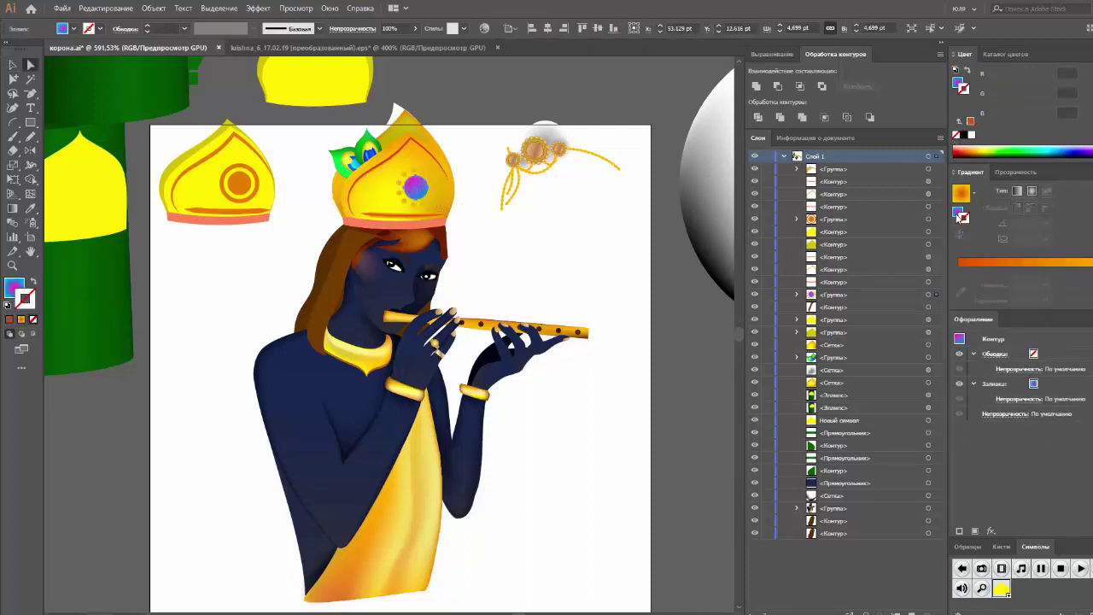
pyautogui.moveTo(958, 283); pyautogui.dragTo(988, 283)
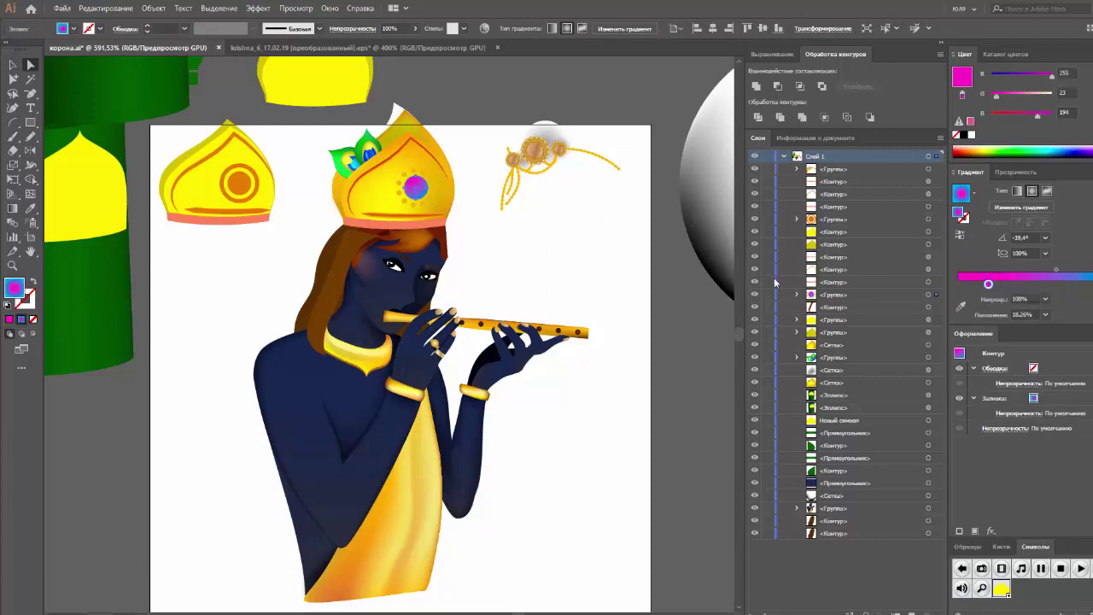
pyautogui.moveTo(988, 284); pyautogui.dragTo(957, 285)
# Step: Recolour the sun disc gradient with a bright orange left stop and bright yellow right stop
pyautogui.click(979, 150)
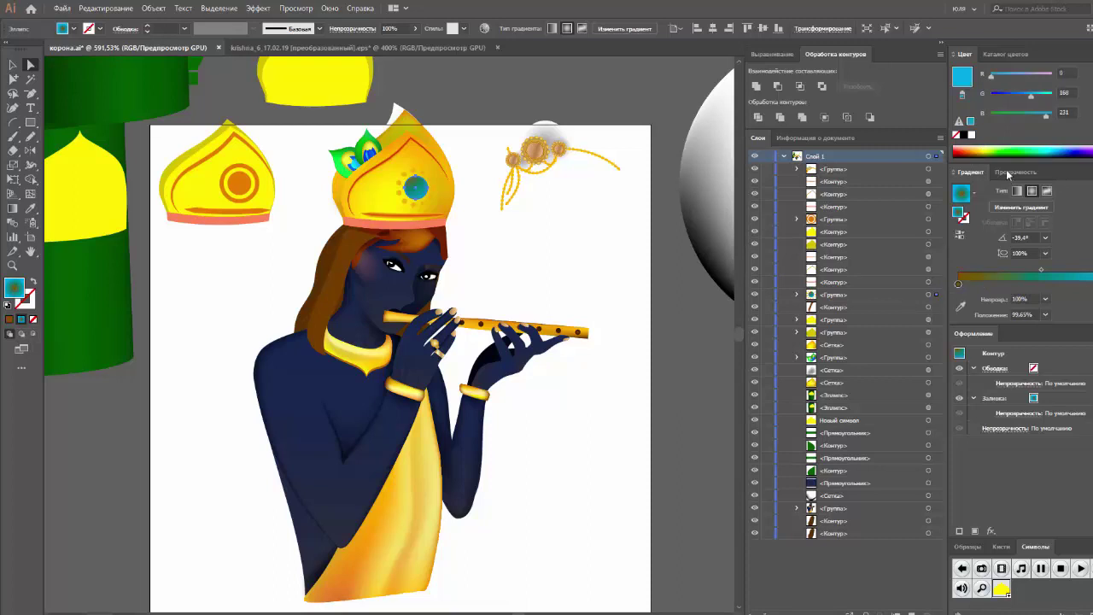
pyautogui.click(986, 150)
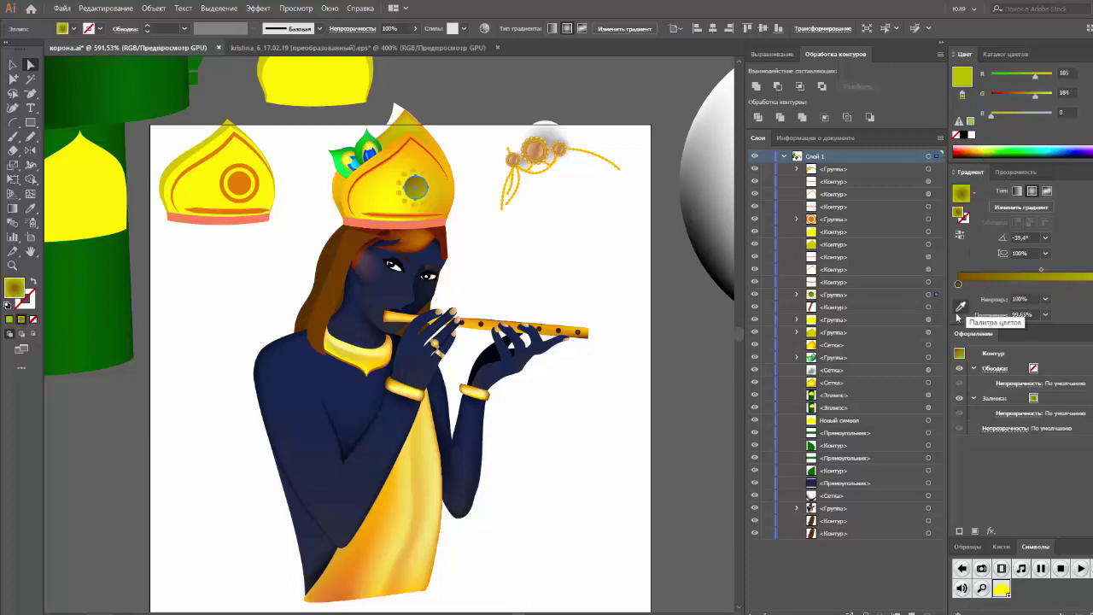
pyautogui.click(958, 285)
pyautogui.click(973, 148)
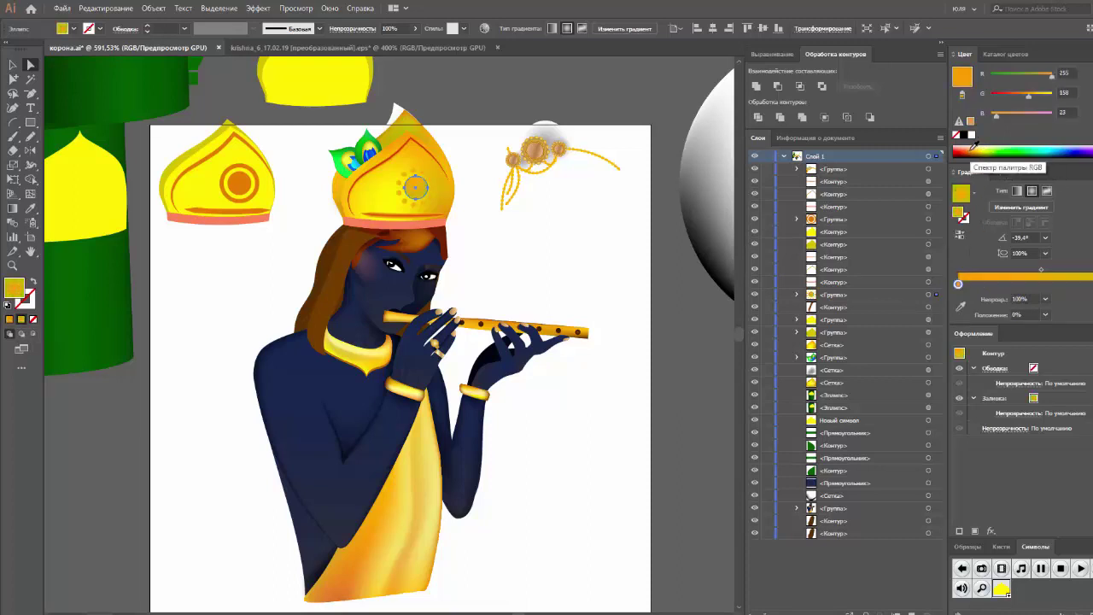
pyautogui.click(972, 147)
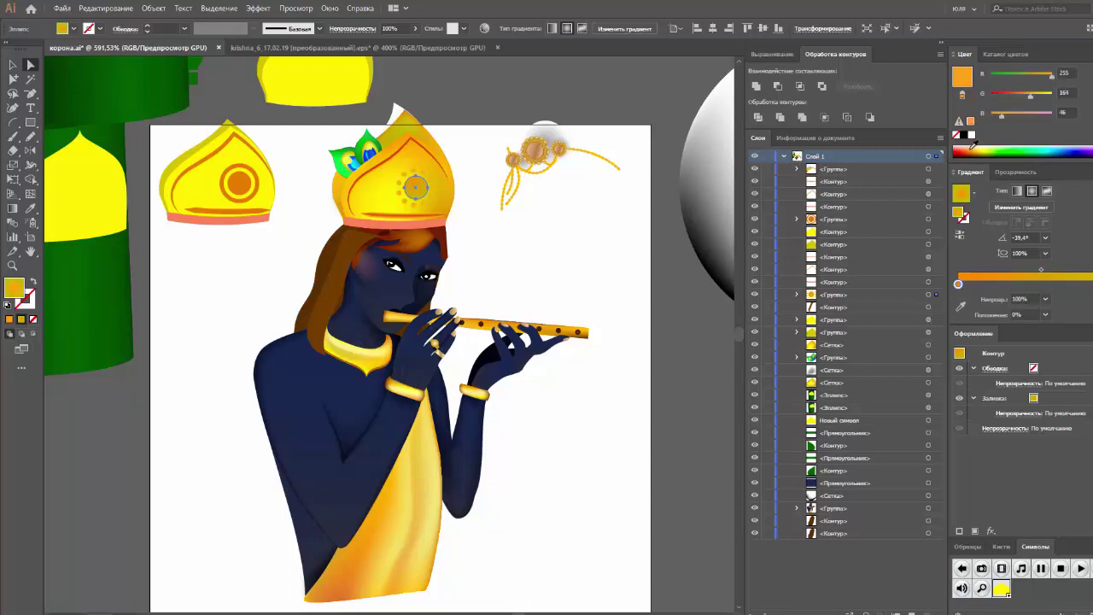
pyautogui.click(1089, 285)
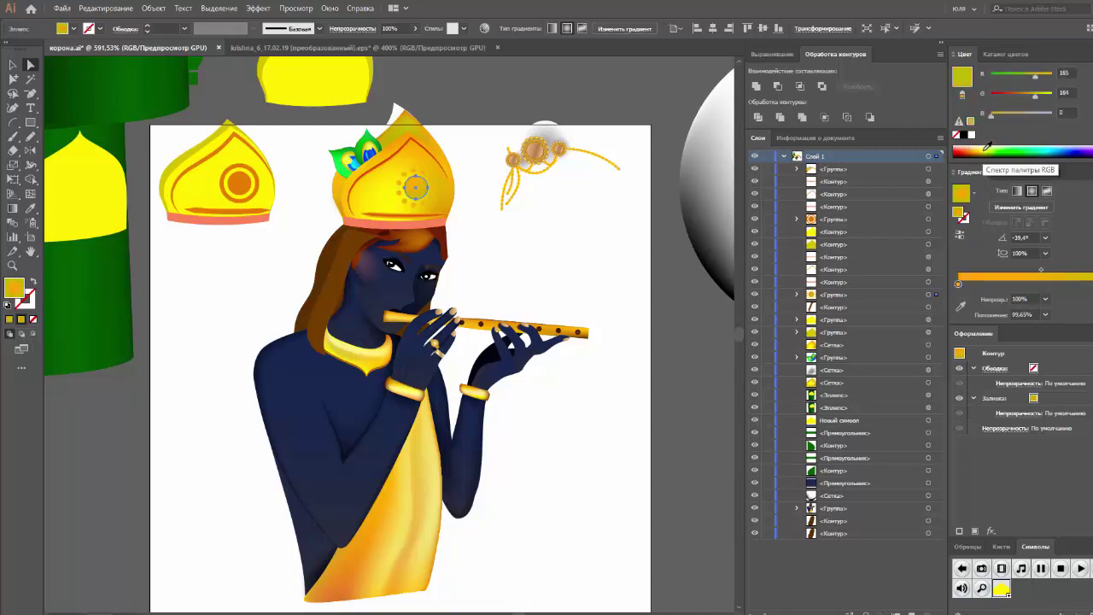
pyautogui.click(987, 147)
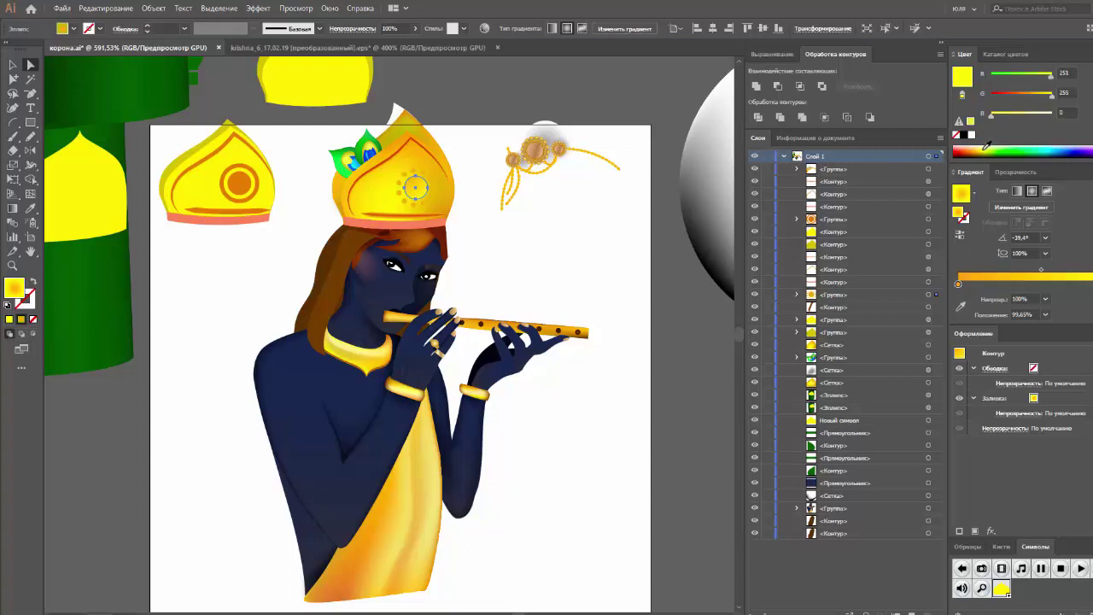
pyautogui.press('v')
pyautogui.click(603, 280)
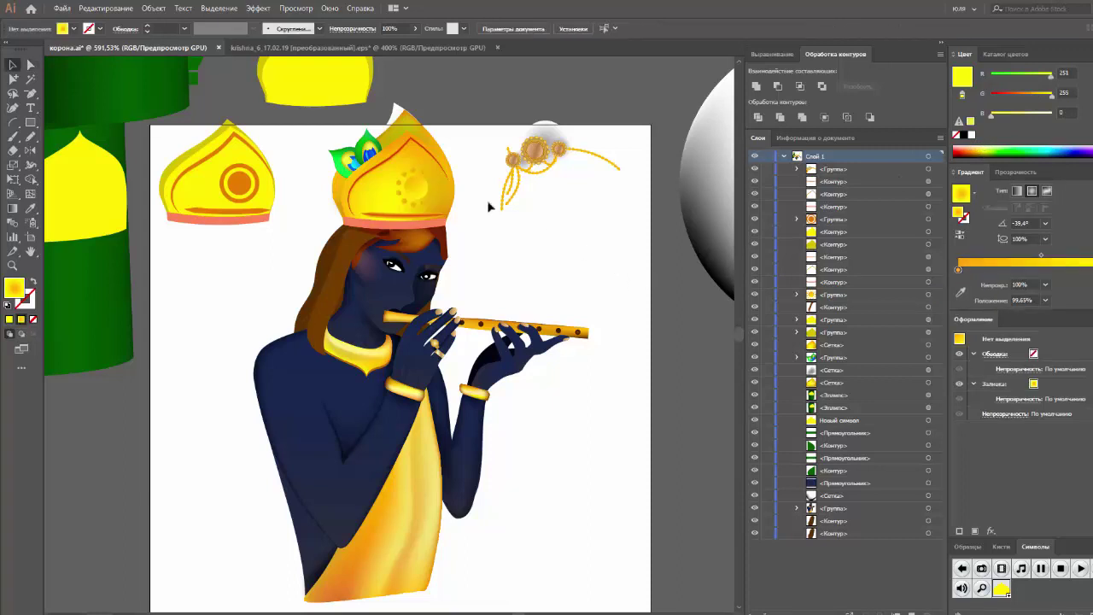
# Step: Move the crown outline's orange gradient stop to 0%, discarding an extra yellow stop
pyautogui.click(431, 158)
pyautogui.click(973, 273)
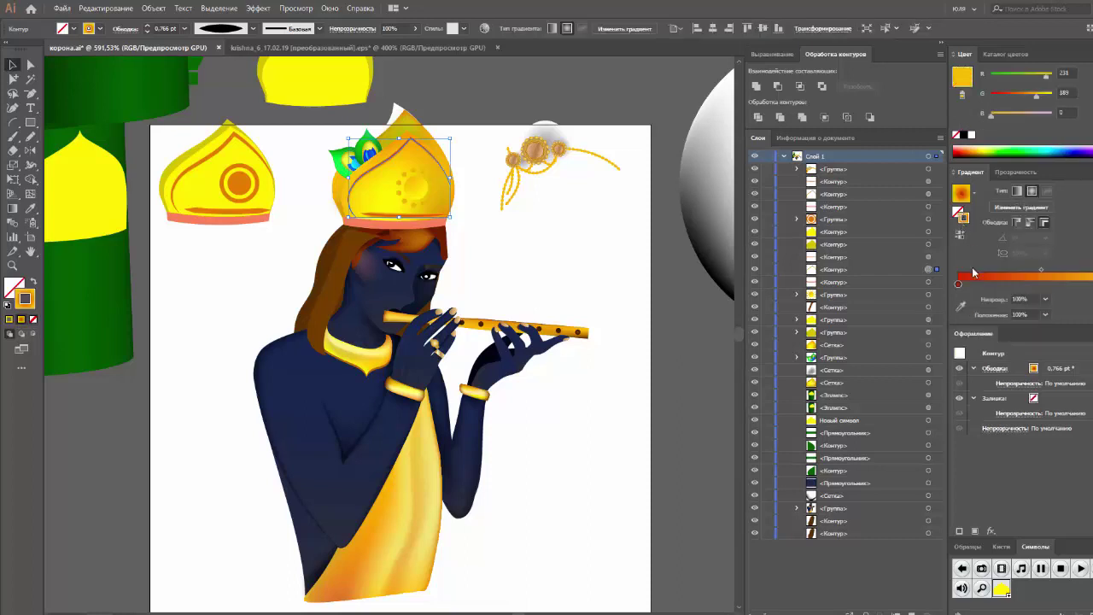
pyautogui.moveTo(1034, 285); pyautogui.dragTo(949, 285)
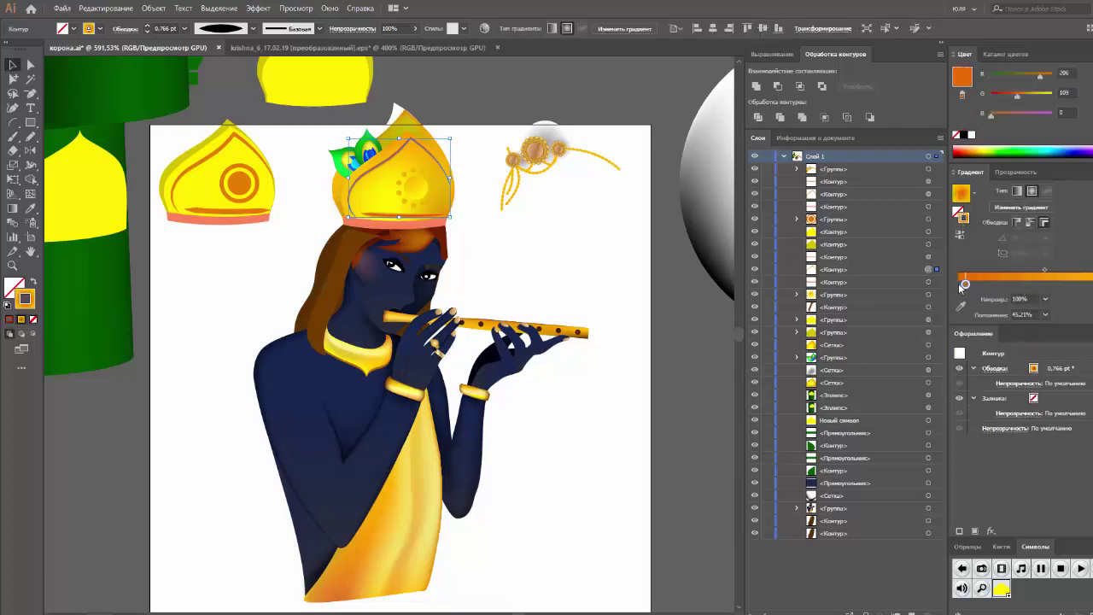
pyautogui.click(1000, 283)
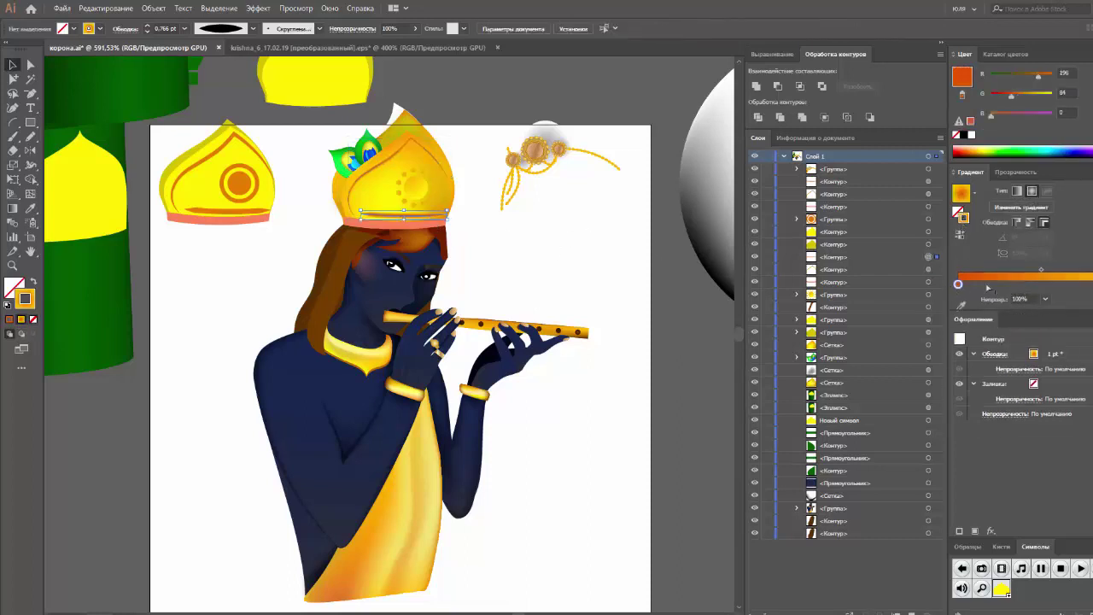
pyautogui.moveTo(1000, 284); pyautogui.dragTo(999, 342)
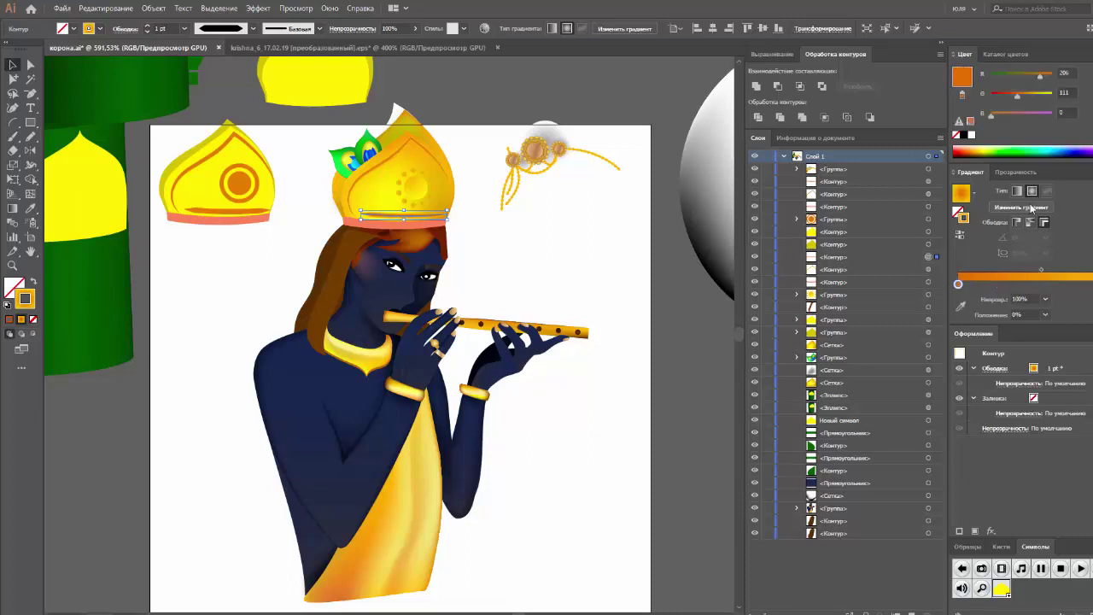
pyautogui.click(623, 269)
pyautogui.click(411, 215)
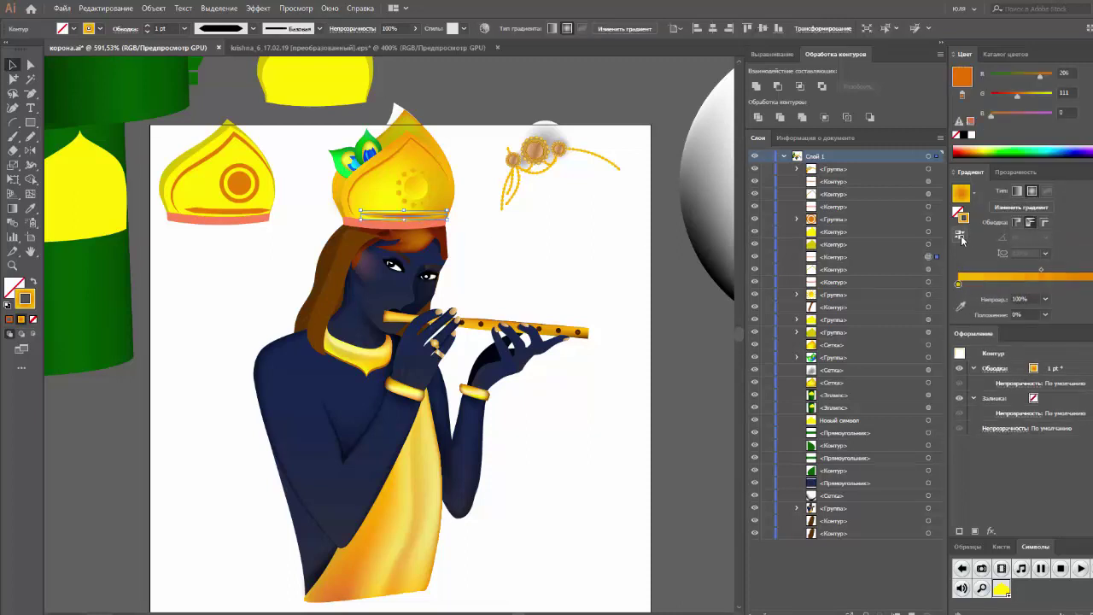
pyautogui.click(597, 275)
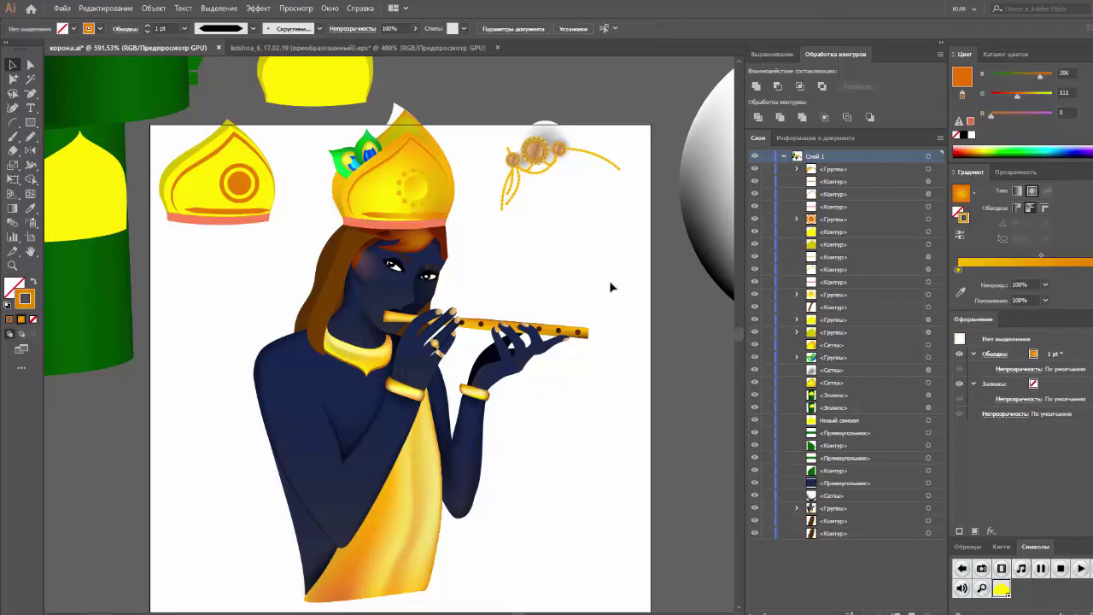
pyautogui.press('z')
pyautogui.moveTo(329, 136); pyautogui.dragTo(520, 208)
pyautogui.click(520, 208)
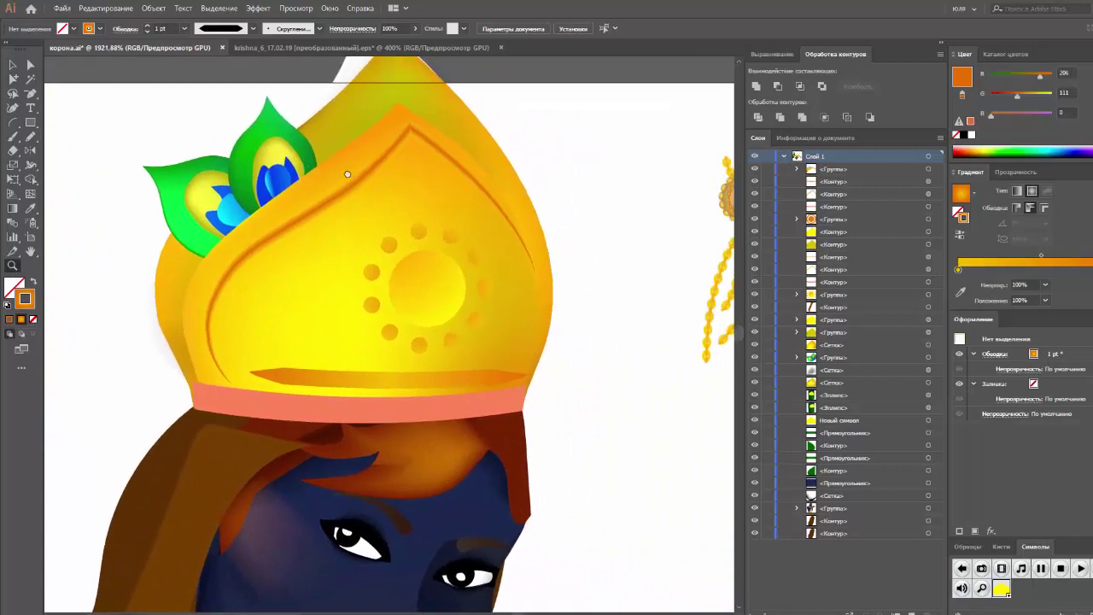
pyautogui.click(13, 64)
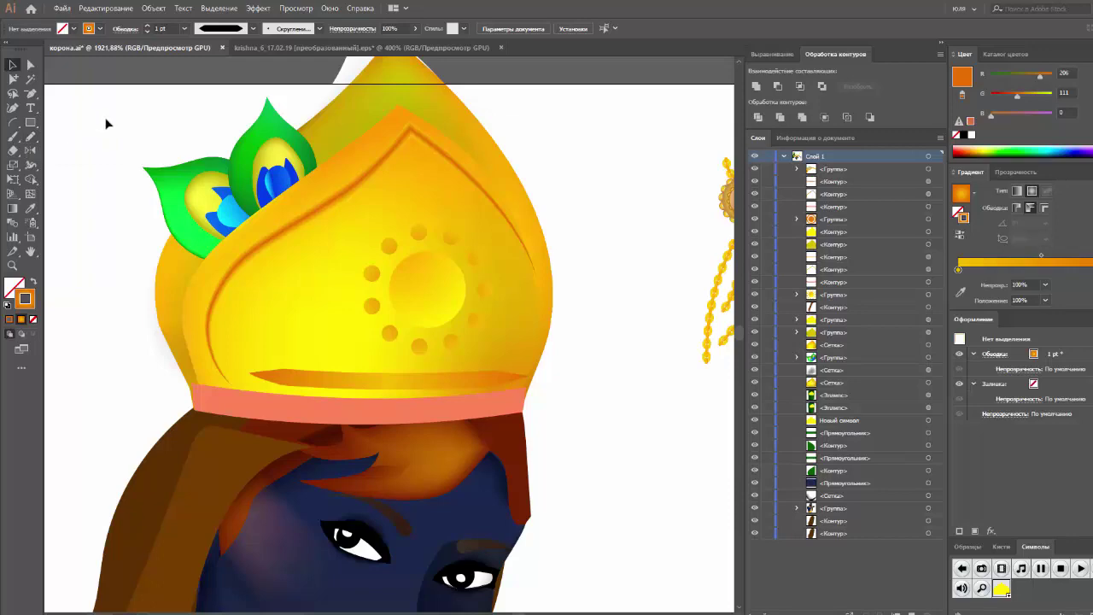
pyautogui.hotkey('ctrl', '+')
pyautogui.hotkey('ctrl', '-')
pyautogui.hotkey('ctrl', '-')
pyautogui.hotkey('ctrl', '-')
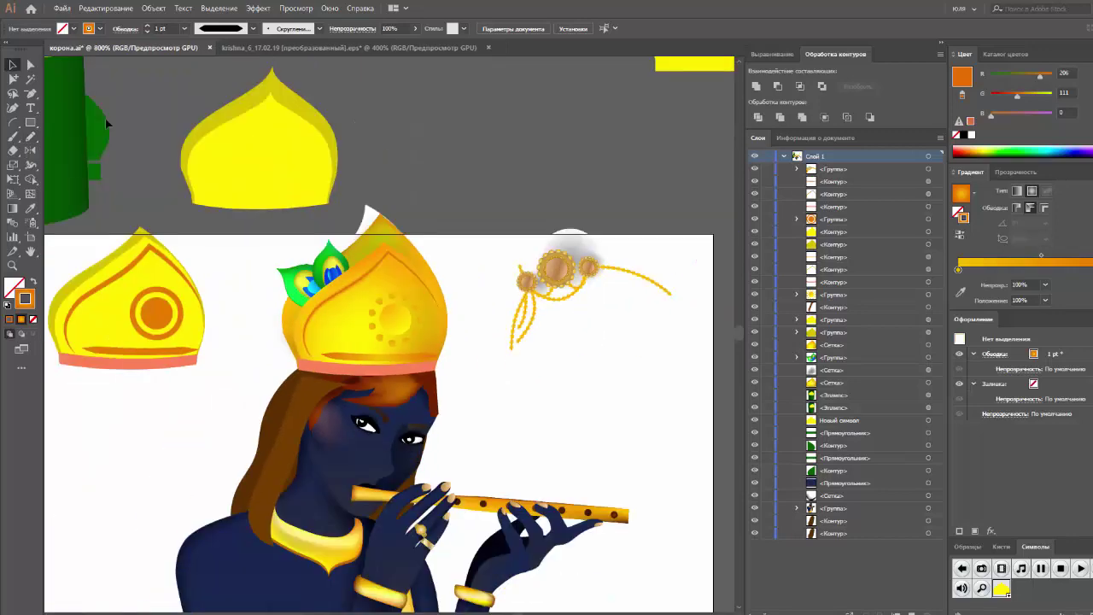
pyautogui.hotkey('ctrl', '-')
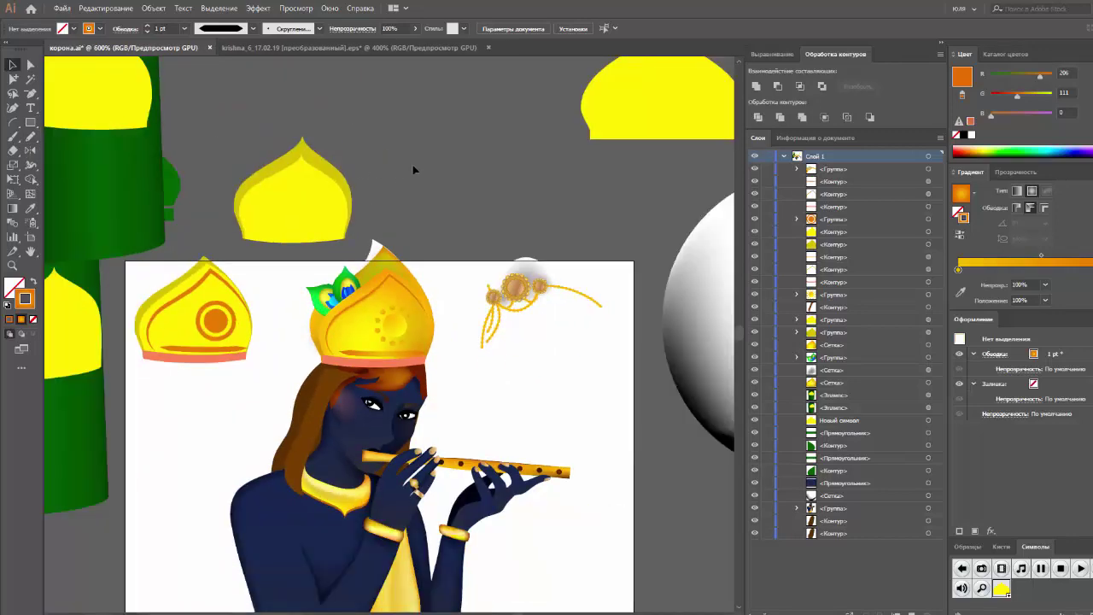
# Step: Rotate the lace fan 180° so it hangs upside down
pyautogui.scroll(2, 417, 175)
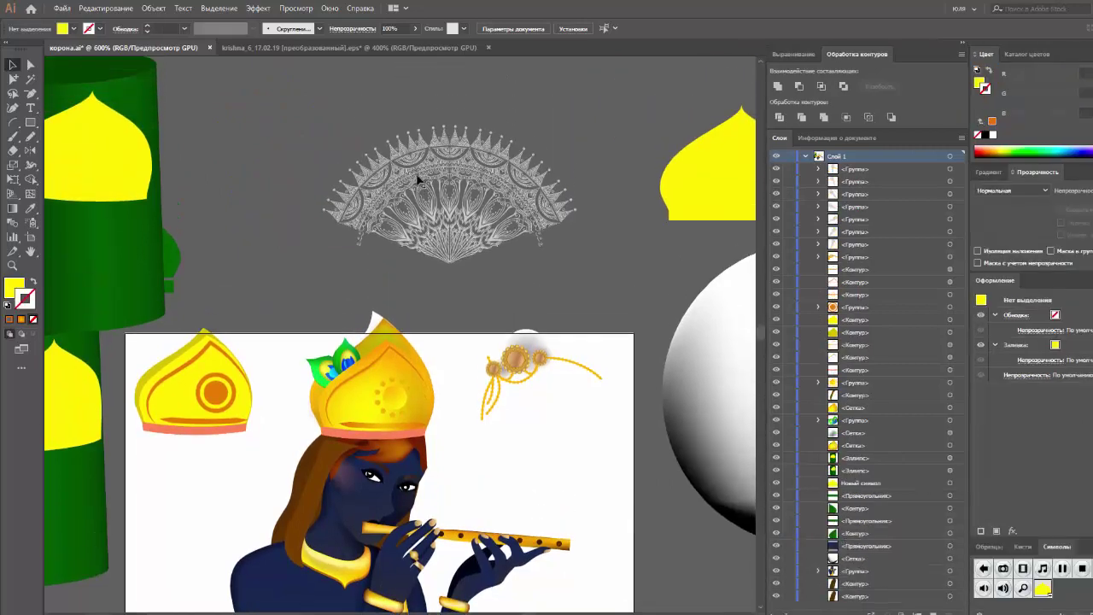
pyautogui.hotkey('ctrl', 'z')
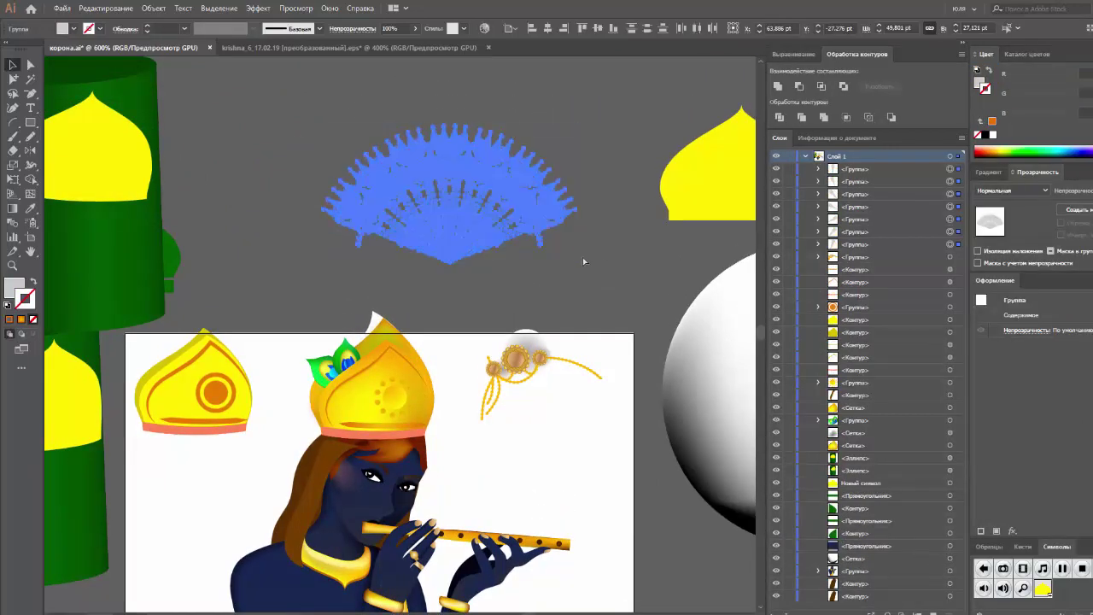
pyautogui.moveTo(584, 261); pyautogui.dragTo(321, 120)
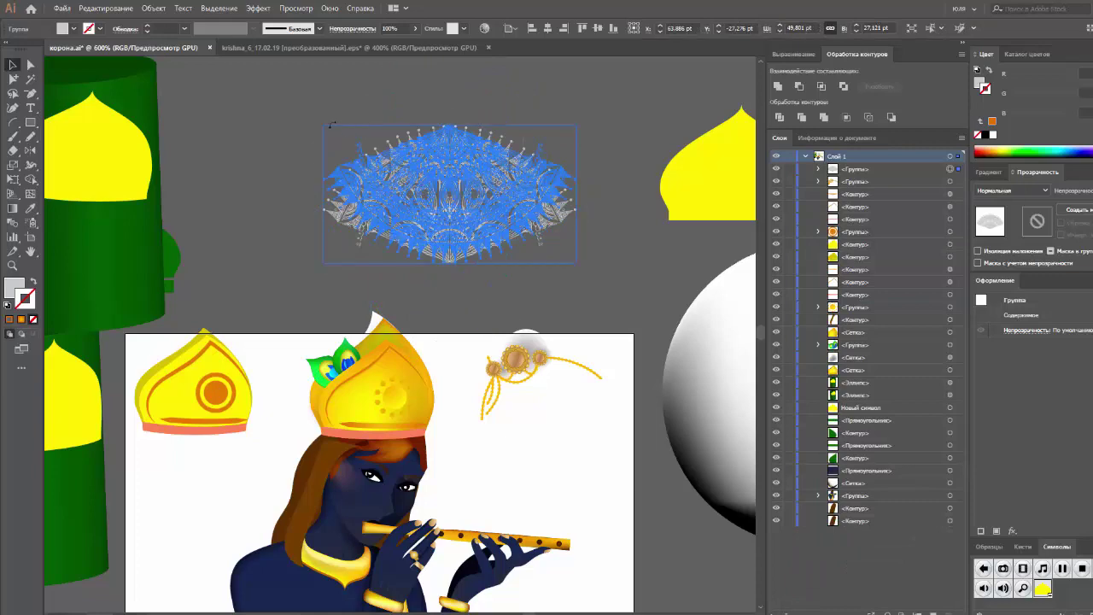
pyautogui.hotkey('ctrl', 'z')
pyautogui.hotkey('ctrl', 'shift', 'z')
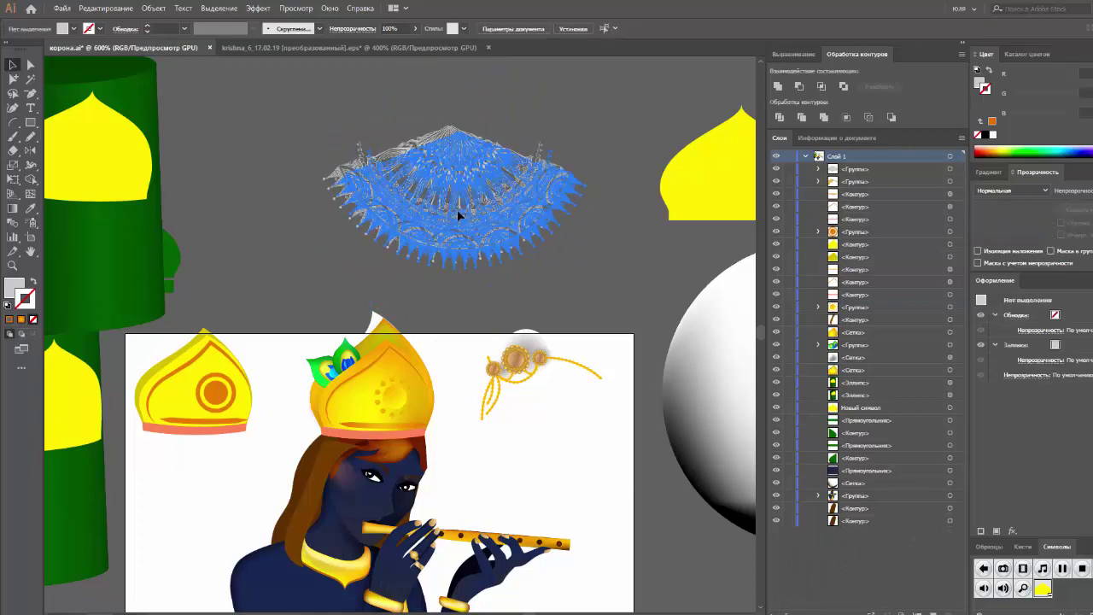
pyautogui.hotkey('ctrl', 'z')
pyautogui.hotkey('ctrl', 'shift', 'z')
pyautogui.hotkey('ctrl', 'z')
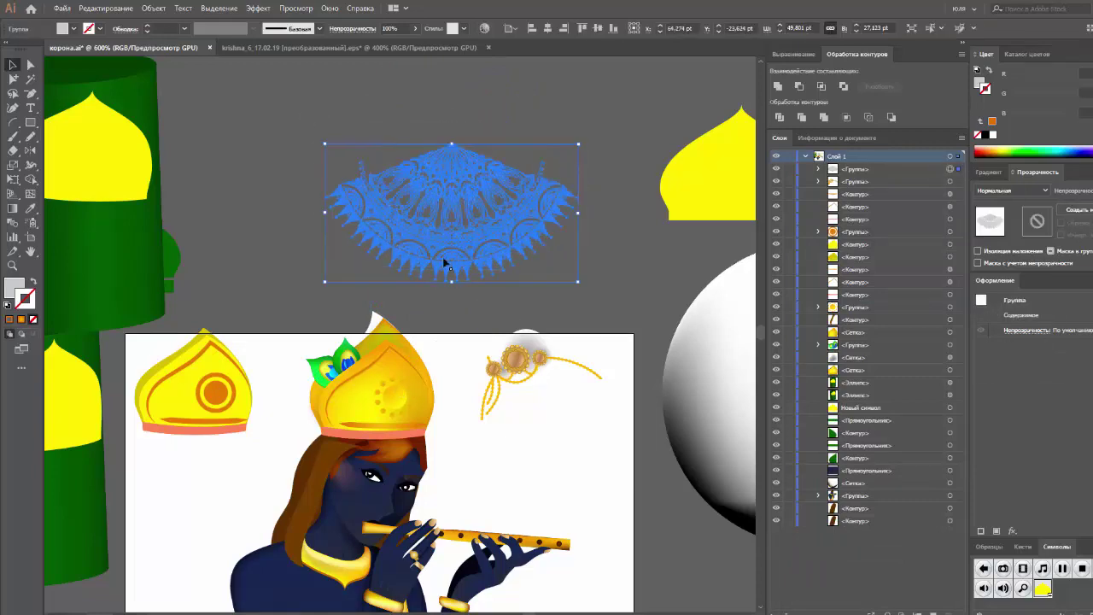
pyautogui.click(602, 212)
pyautogui.click(529, 220)
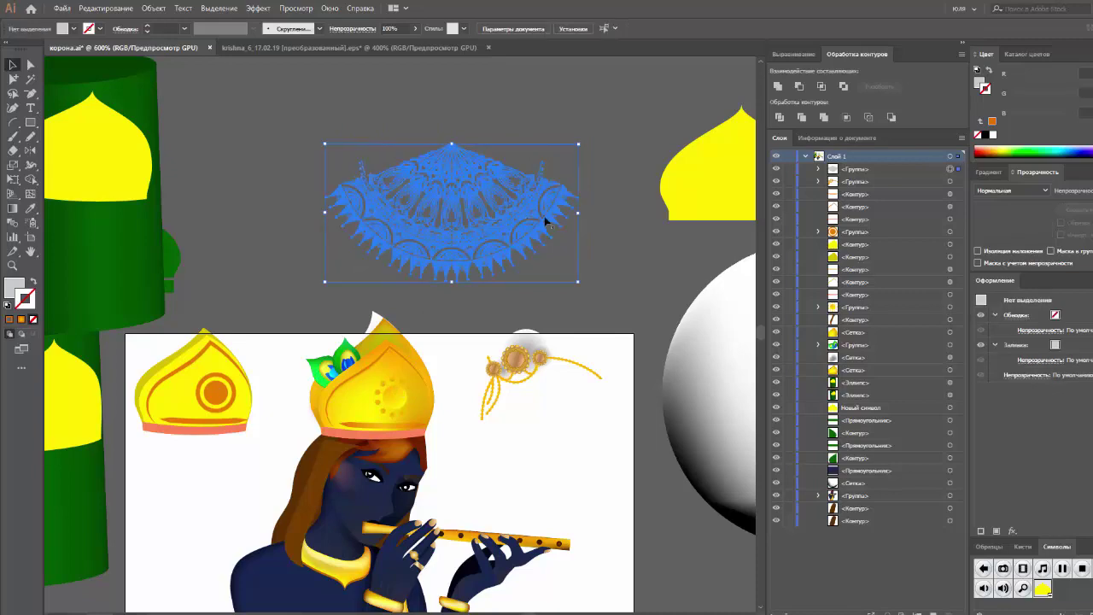
# Step: Set the lace fan to Overlay blend, place it behind the crown, and raise the gold ornament
pyautogui.click(1012, 190)
pyautogui.click(526, 127)
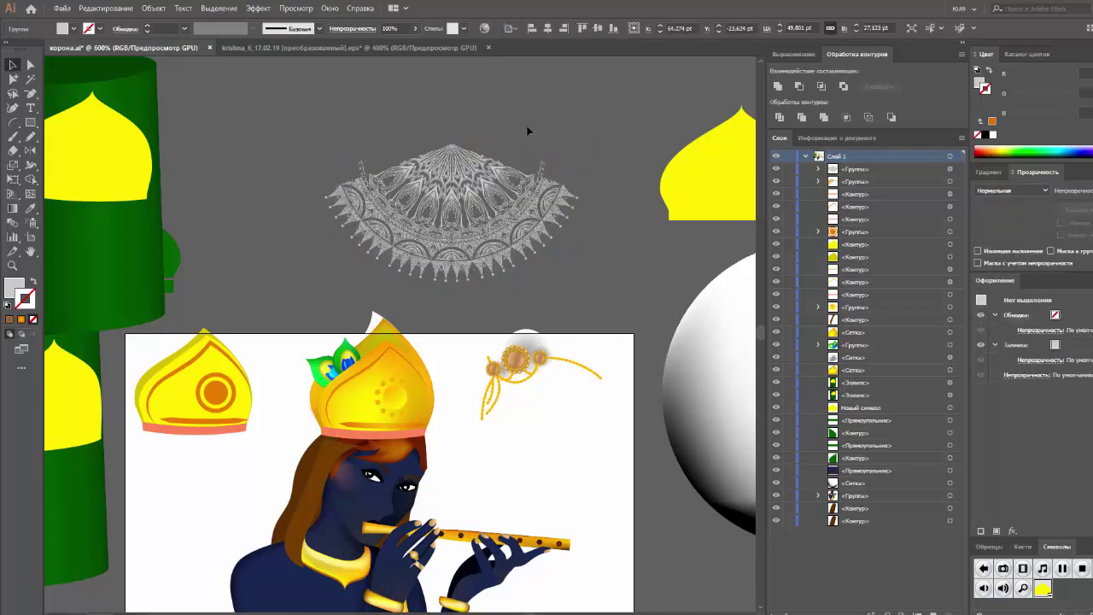
pyautogui.moveTo(488, 181)
pyautogui.mouseDown()
pyautogui.moveTo(404, 328)
pyautogui.moveTo(414, 326)
pyautogui.mouseUp()
pyautogui.moveTo(516, 359); pyautogui.dragTo(519, 180)
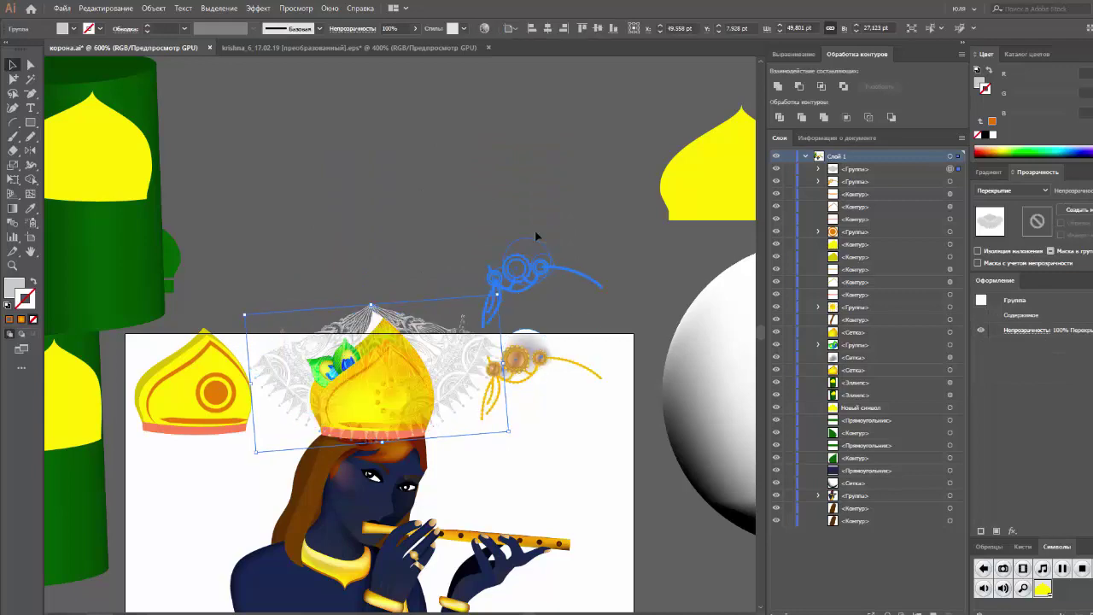
pyautogui.click(569, 351)
# Step: Tilt the lace crown a few degrees counter-clockwise and shift it left, centred behind the golden crown
pyautogui.scroll(-3, 592, 310)
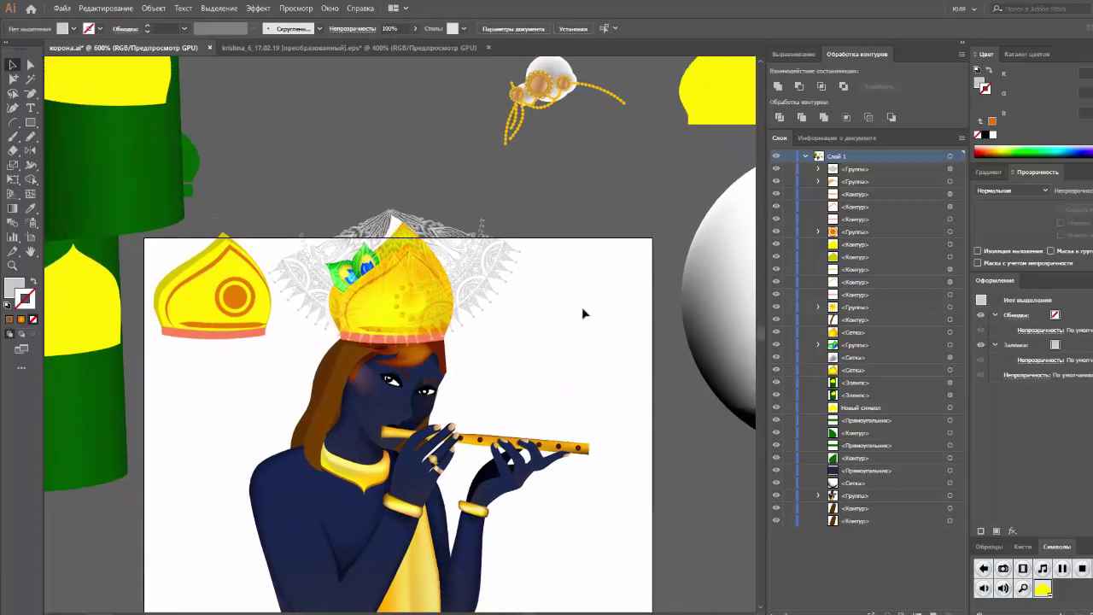
pyautogui.moveTo(502, 284)
pyautogui.mouseDown()
pyautogui.moveTo(510, 283)
pyautogui.moveTo(494, 314)
pyautogui.mouseUp()
pyautogui.click(583, 321)
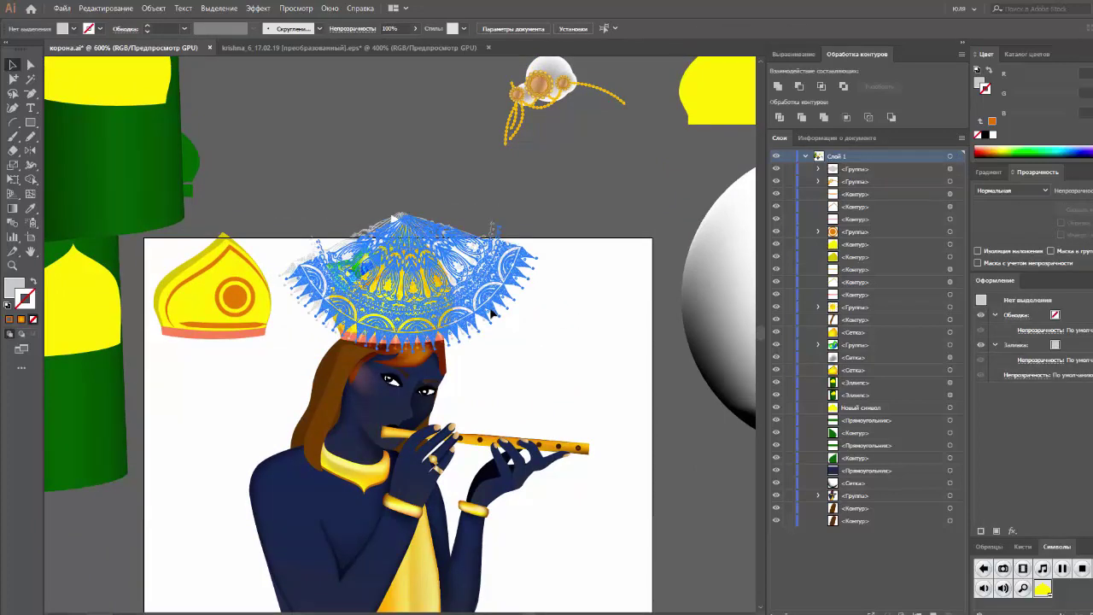
pyautogui.moveTo(555, 350); pyautogui.dragTo(578, 351)
pyautogui.click(578, 351)
pyautogui.moveTo(511, 299); pyautogui.dragTo(489, 297)
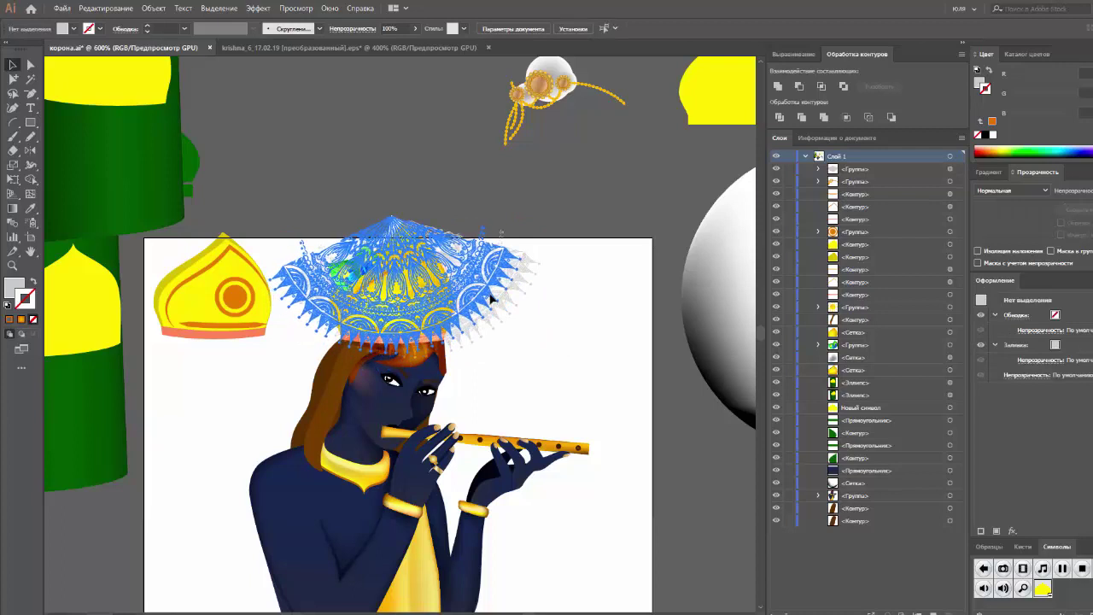
pyautogui.click(559, 337)
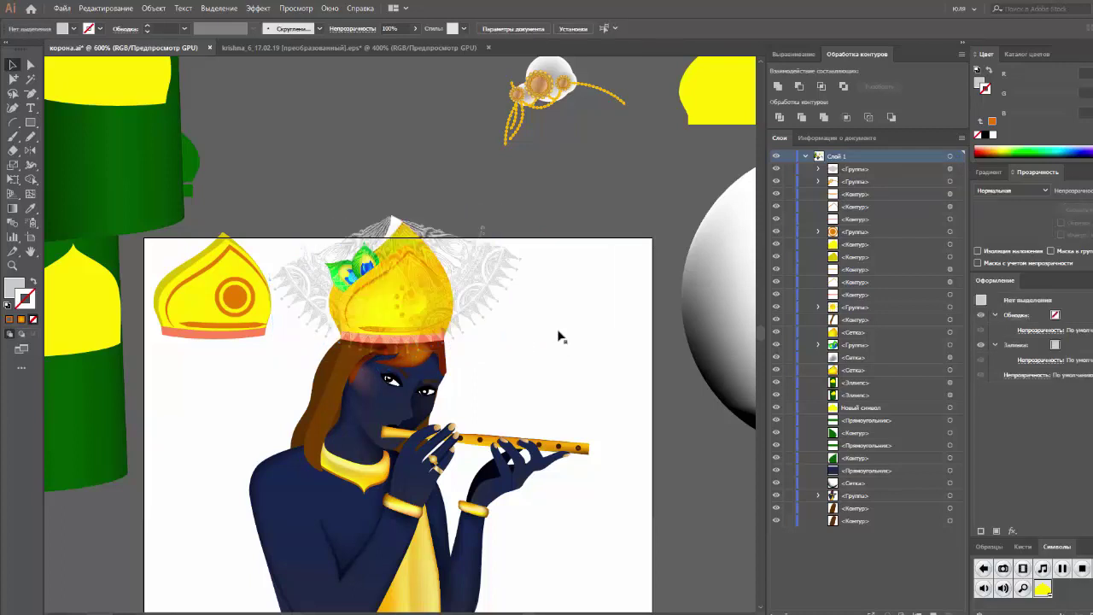
pyautogui.click(472, 275)
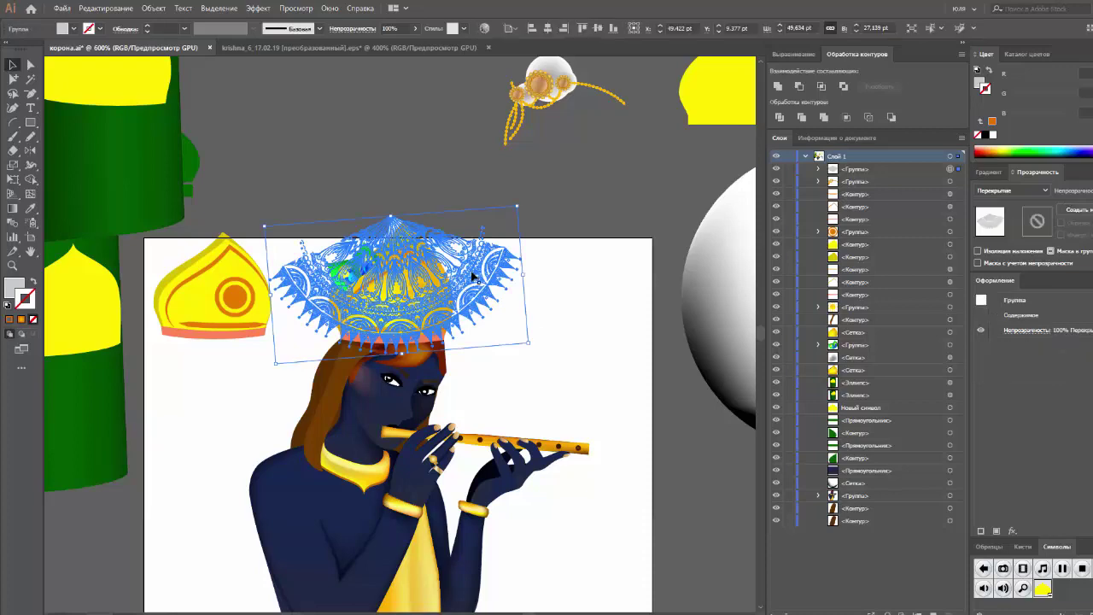
# Step: Hide the path edges of the selected lace artwork with View > Hide Edges
pyautogui.click(989, 172)
pyautogui.doubleClick(959, 215)
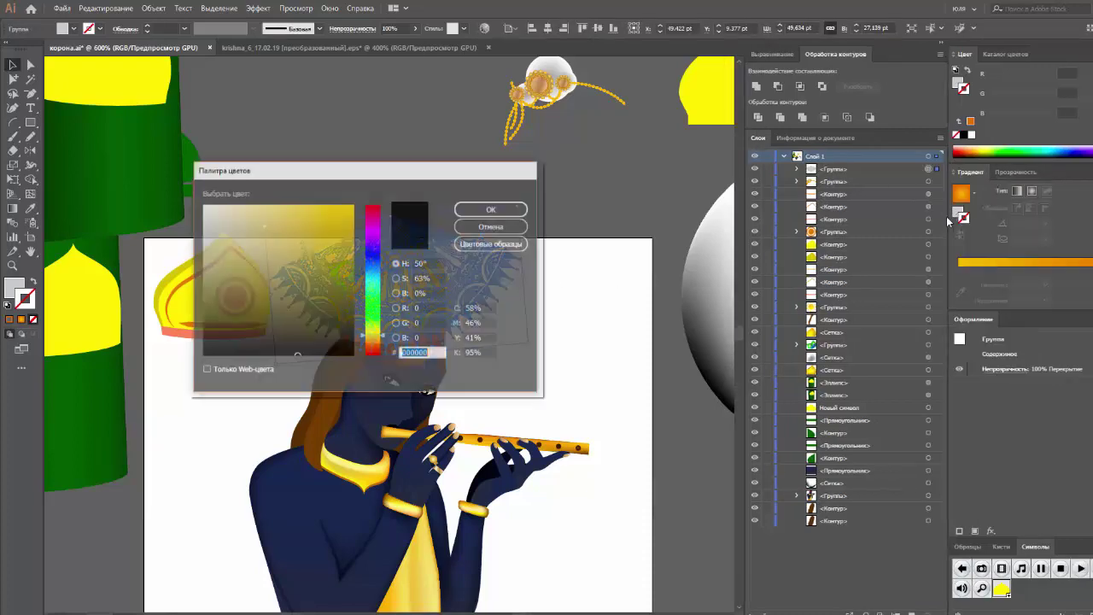
pyautogui.click(497, 231)
pyautogui.click(296, 7)
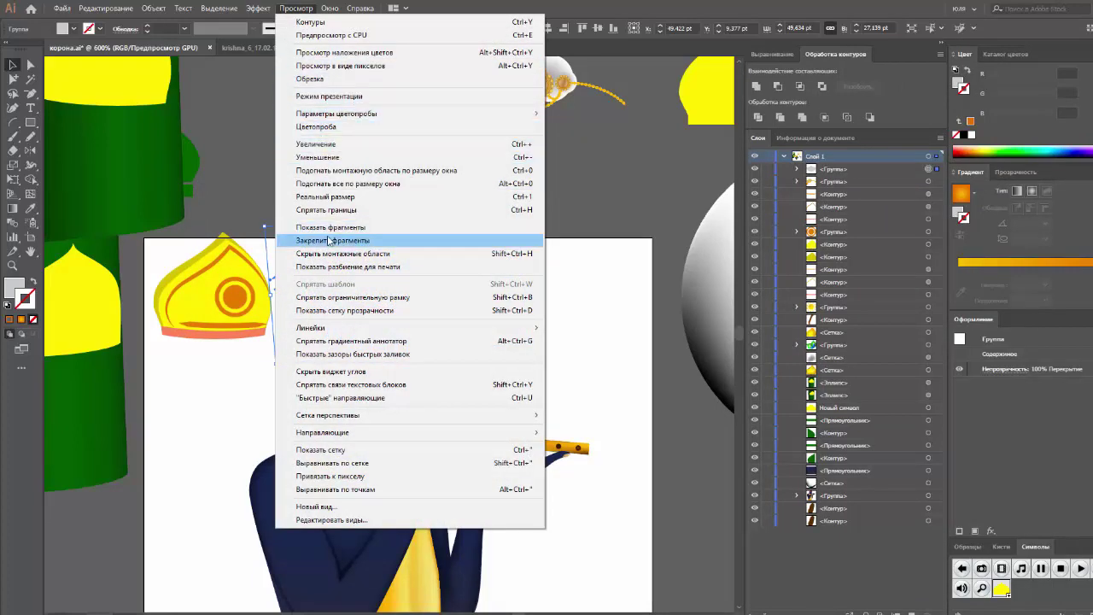
pyautogui.click(327, 210)
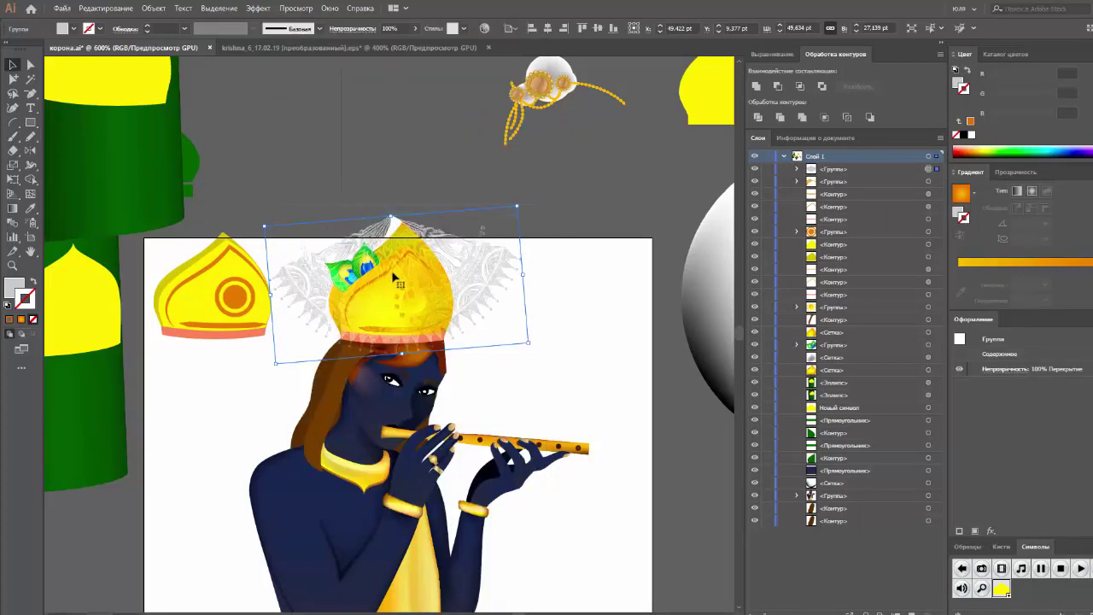
# Step: Switch the lace fill to Grayscale and darken it to 97% black
pyautogui.click(954, 85)
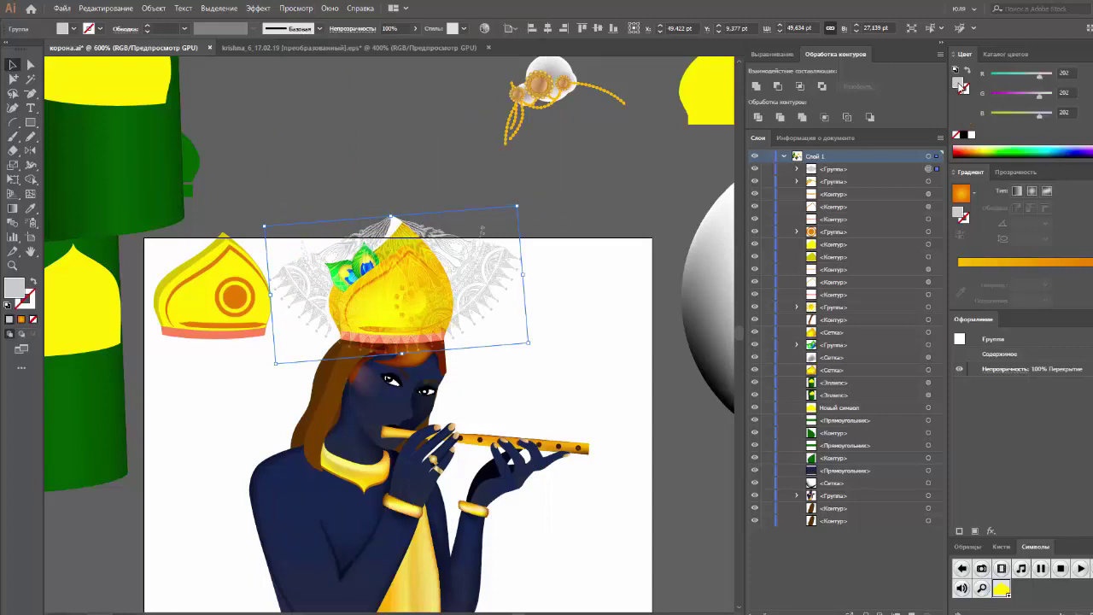
pyautogui.click(1086, 53)
pyautogui.click(1034, 75)
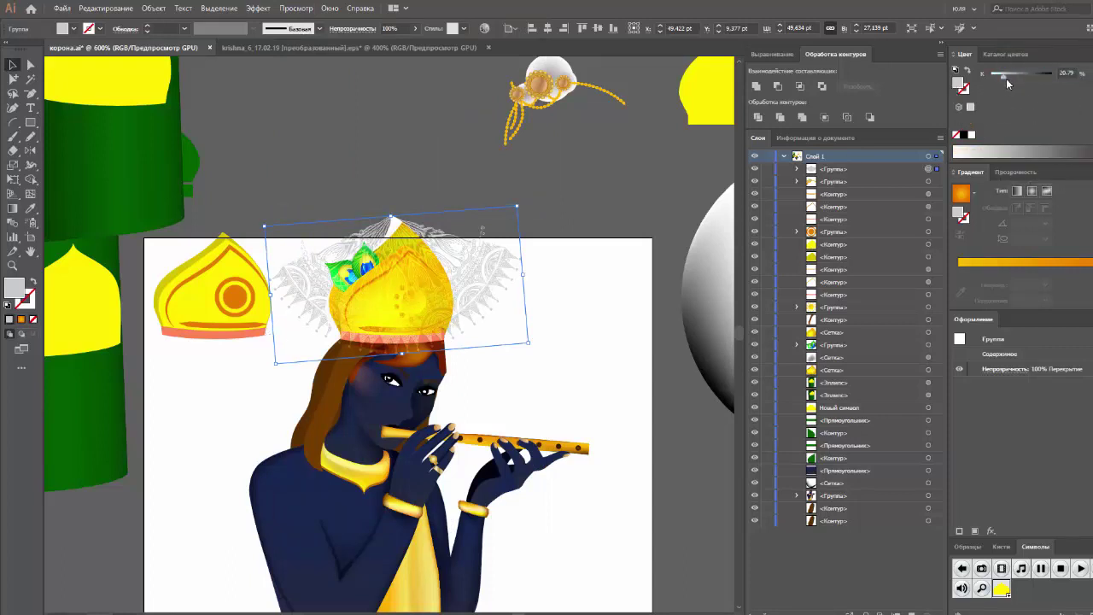
pyautogui.moveTo(1006, 78); pyautogui.dragTo(1021, 76)
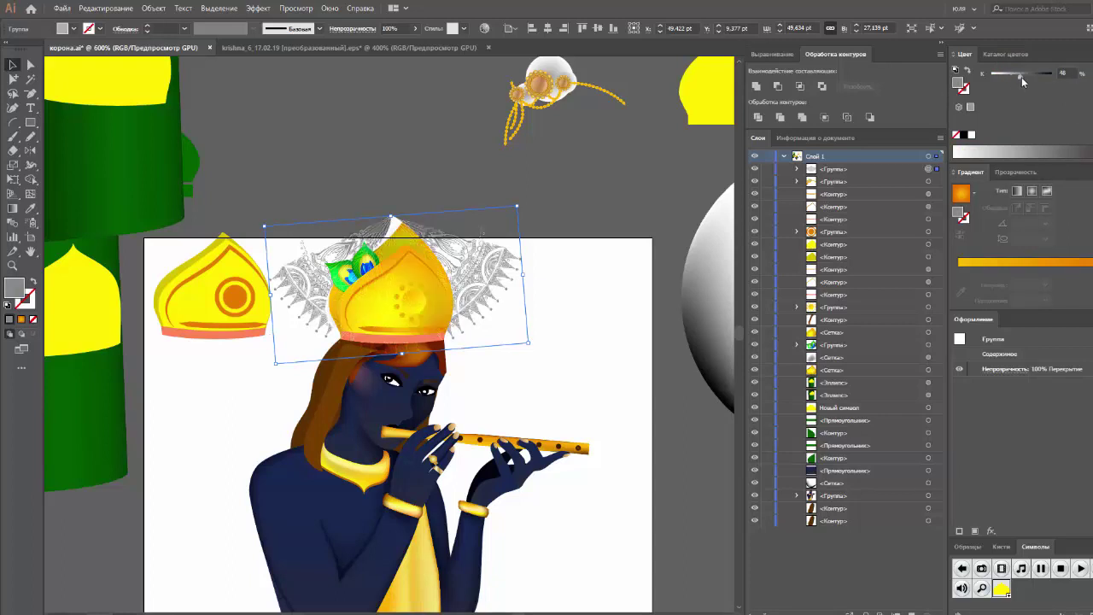
pyautogui.click(1015, 172)
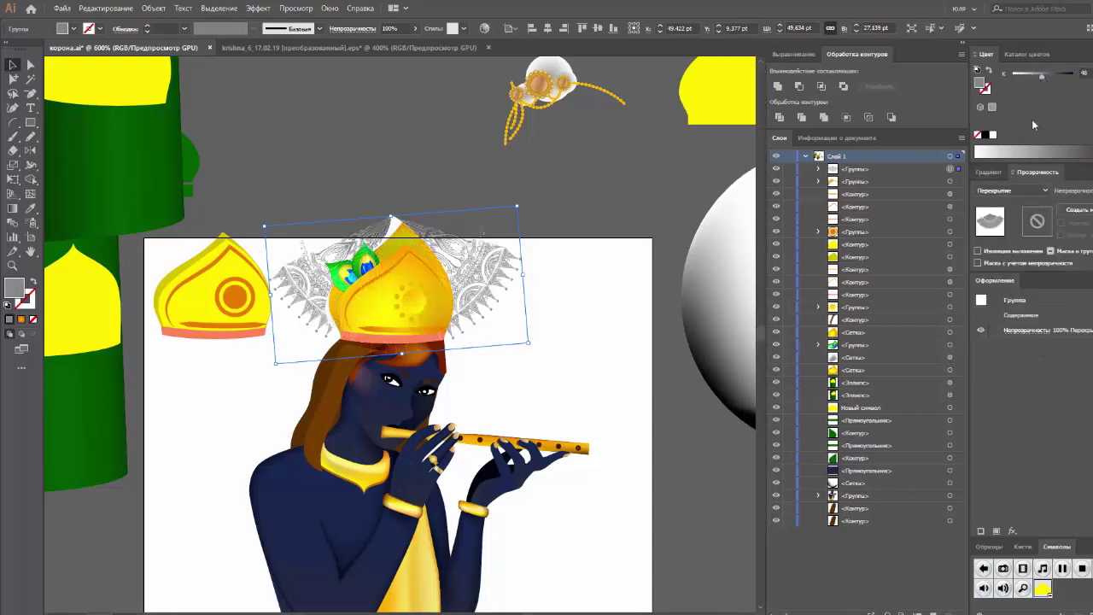
pyautogui.click(1059, 78)
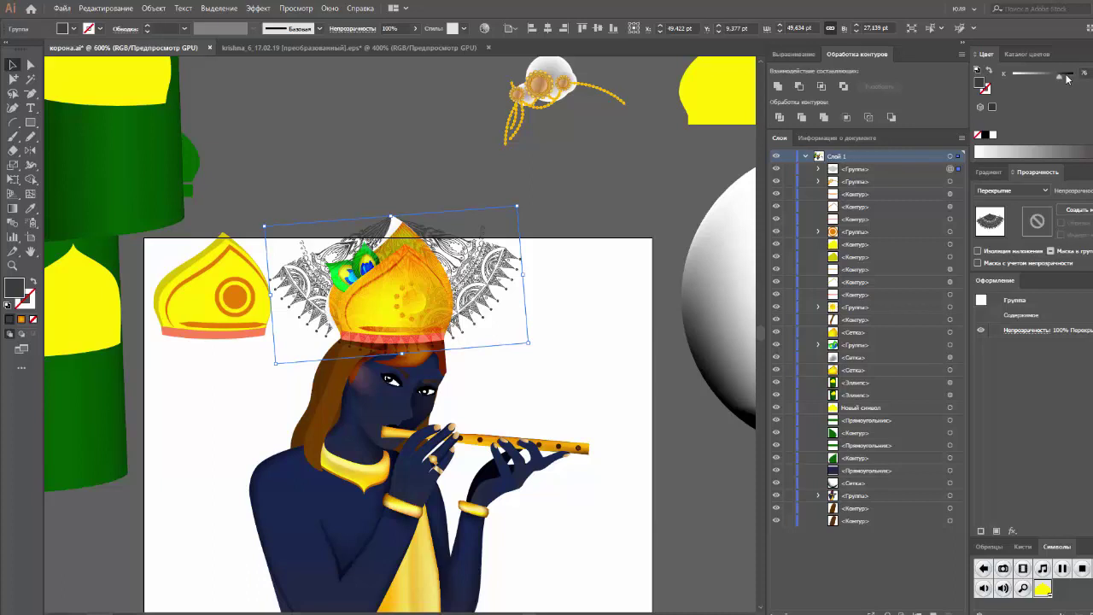
pyautogui.moveTo(1066, 79); pyautogui.dragTo(1071, 79)
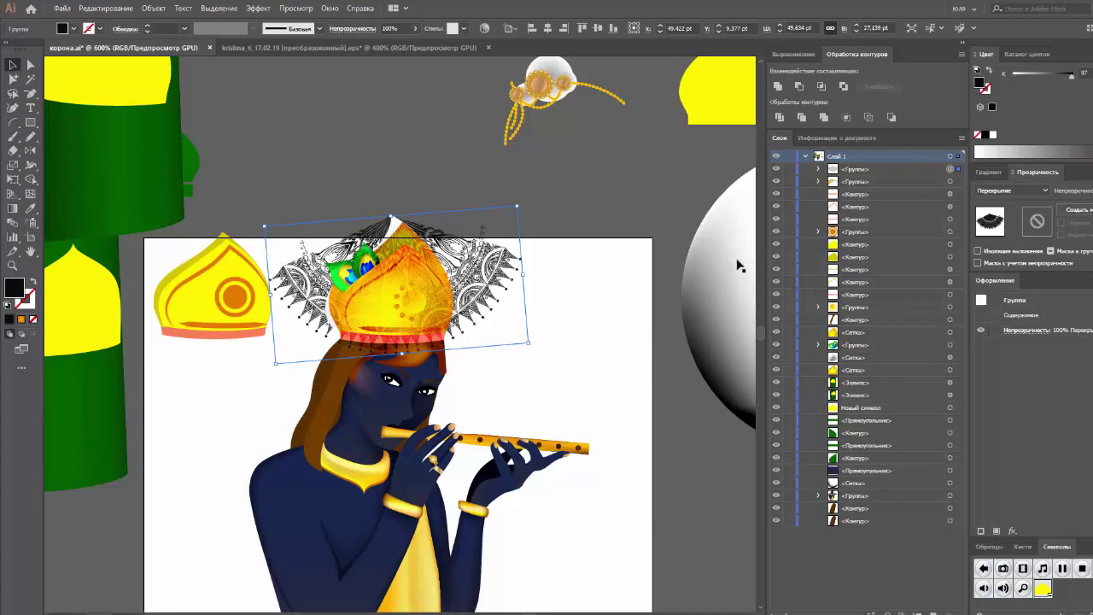
pyautogui.scroll(-2, 734, 269)
pyautogui.scroll(1, 724, 278)
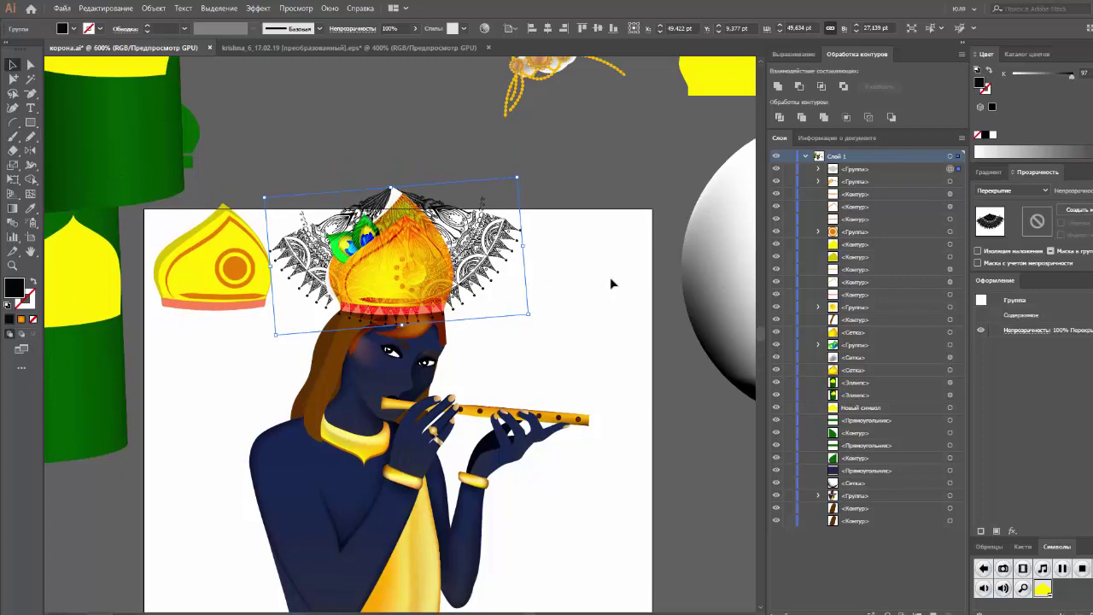
pyautogui.scroll(-4, 609, 277)
pyautogui.hotkey('ctrl', '-')
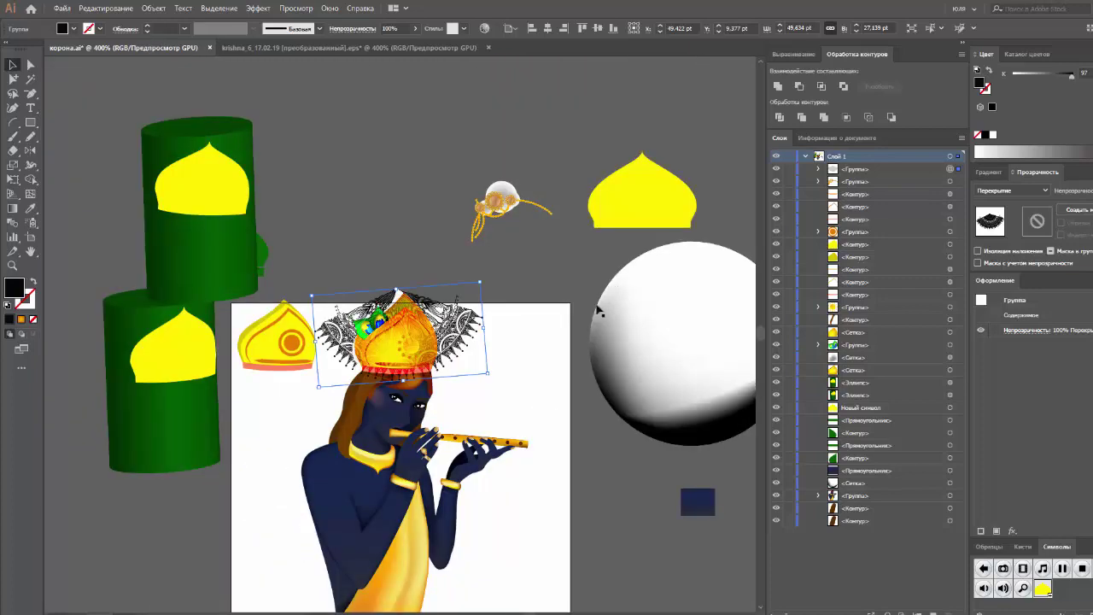
# Step: Tint the lace mandala behind the crown a pale, nearly white grey
pyautogui.scroll(-3, 599, 311)
pyautogui.click(1016, 76)
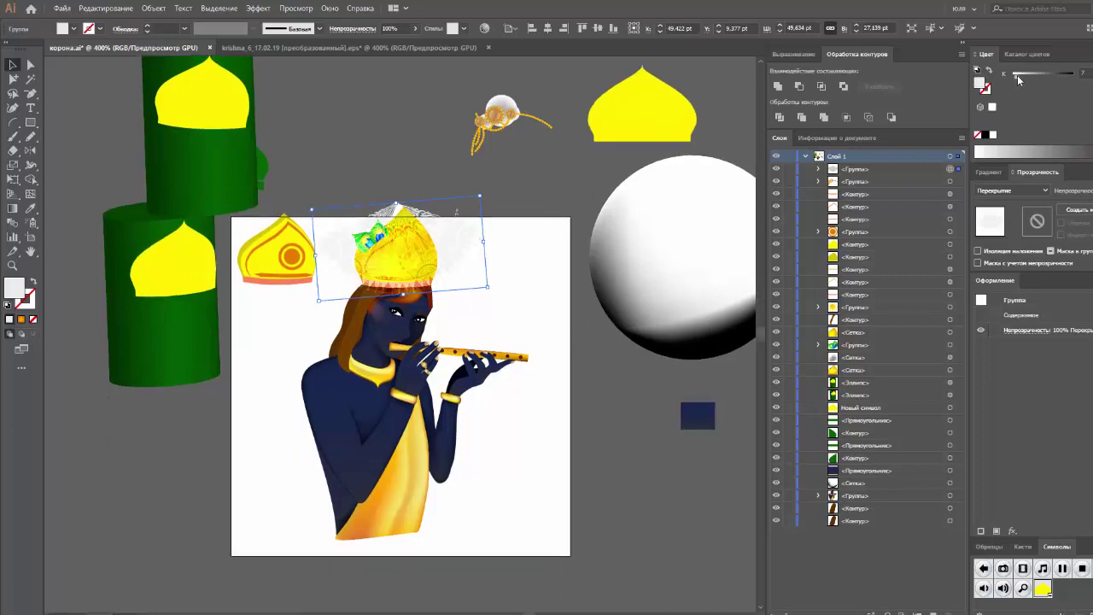
pyautogui.hotkey('ctrl', '+')
pyautogui.hotkey('ctrl', '+')
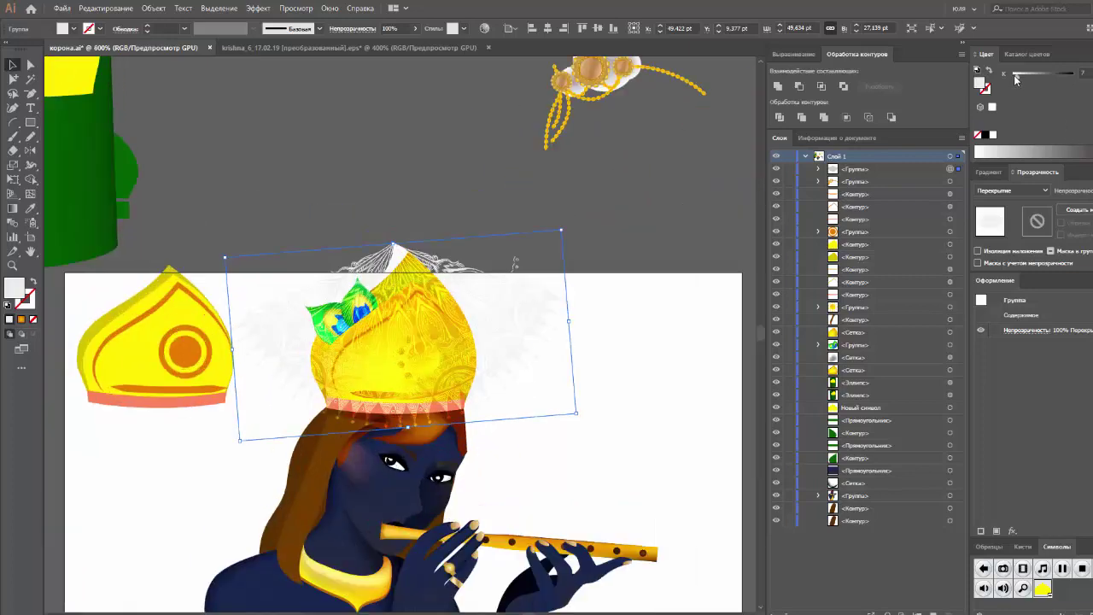
pyautogui.hotkey('ctrl', '-')
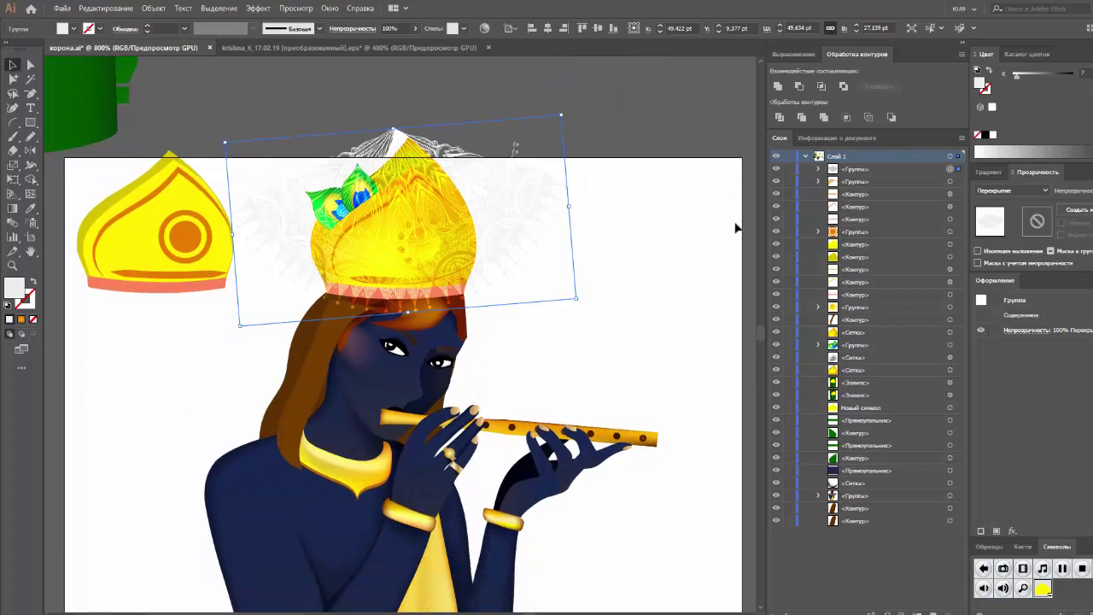
pyautogui.scroll(-3, 610, 307)
pyautogui.scroll(-1, 609, 306)
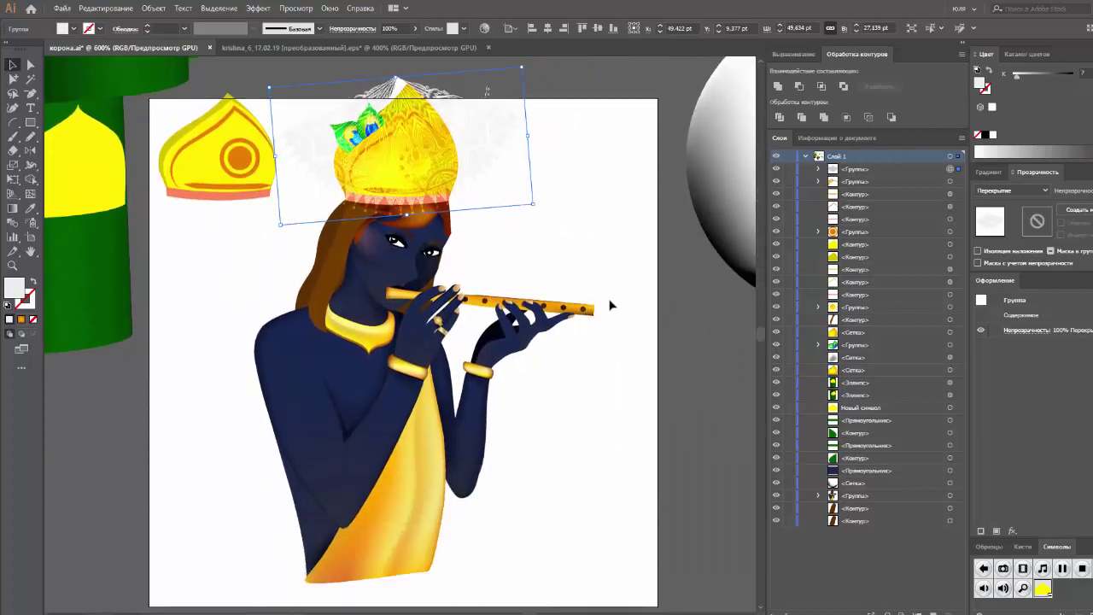
pyautogui.moveTo(1016, 75); pyautogui.dragTo(1032, 76)
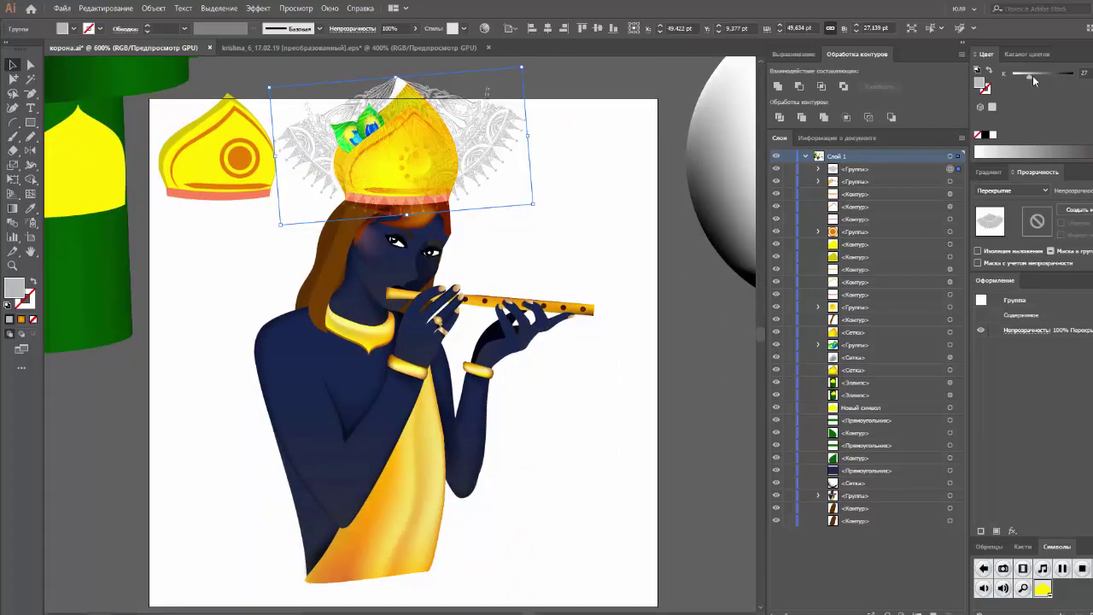
pyautogui.click(1063, 76)
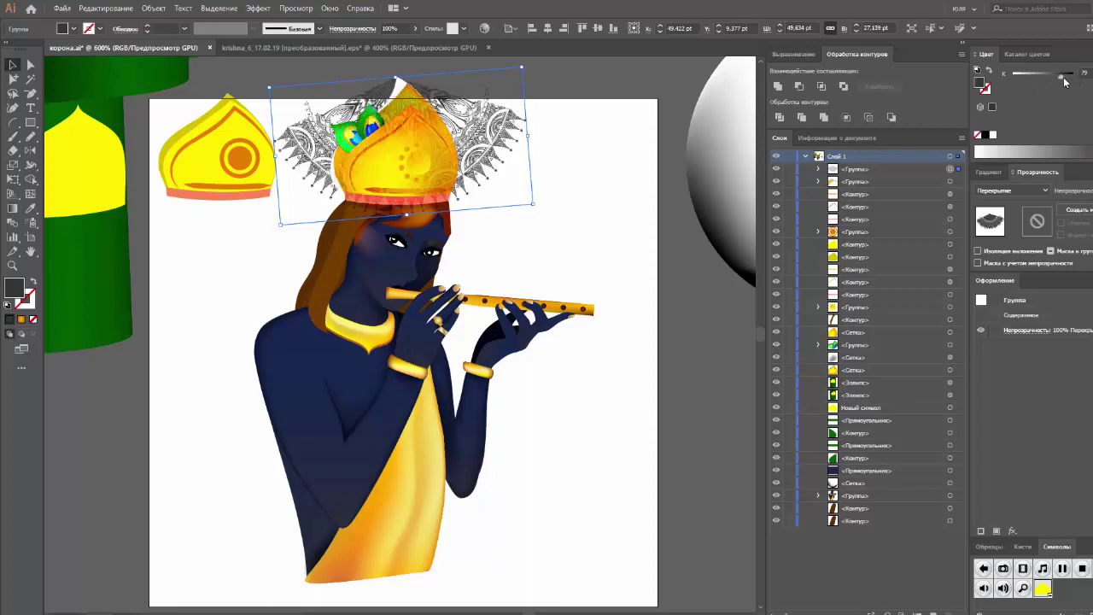
pyautogui.moveTo(1014, 77); pyautogui.dragTo(1020, 79)
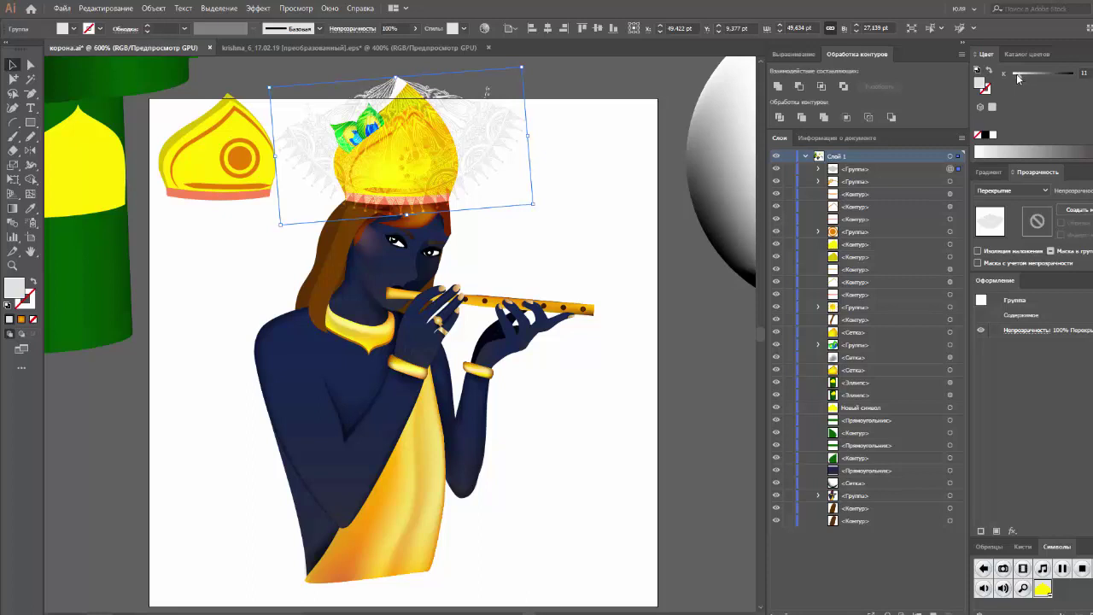
pyautogui.moveTo(1016, 79); pyautogui.dragTo(1022, 78)
# Step: Paste a copy of the lace ornament in front and nudge it slightly right
pyautogui.hotkey('ctrl', 'c')
pyautogui.hotkey('ctrl', 'f')
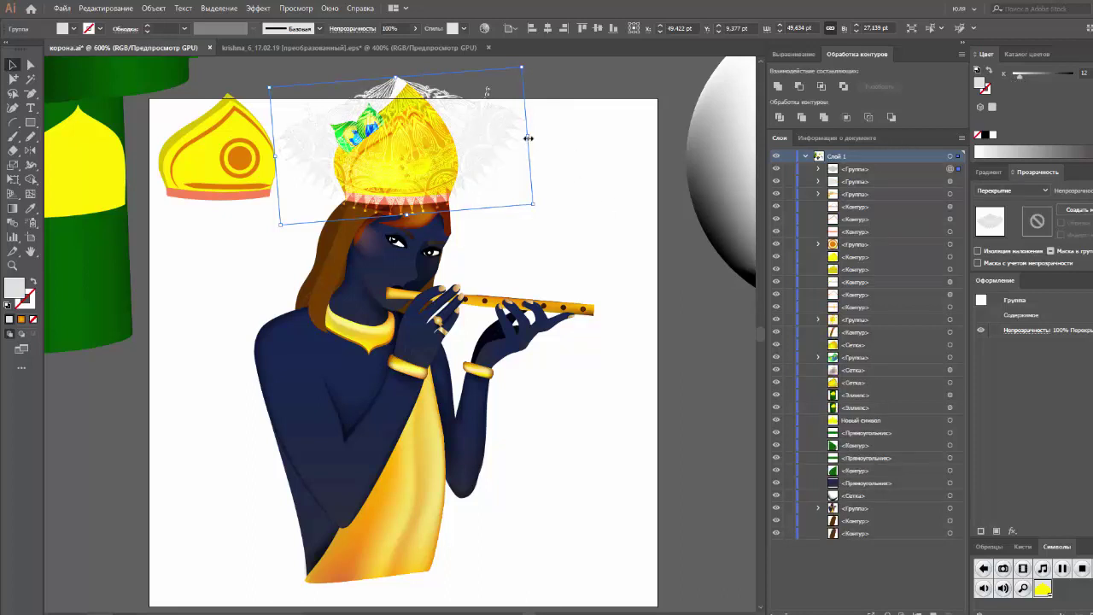
pyautogui.moveTo(507, 123); pyautogui.dragTo(515, 129)
# Step: Darken the duplicate lace to dark grey and set its blend mode to Screen (Расс. свет)
pyautogui.click(1064, 77)
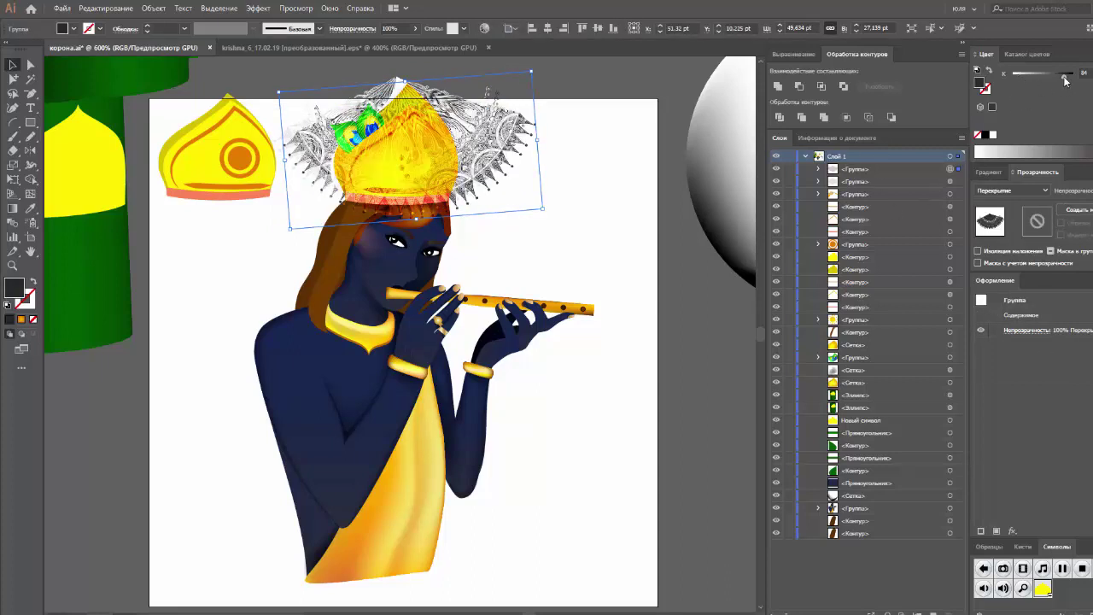
pyautogui.click(657, 223)
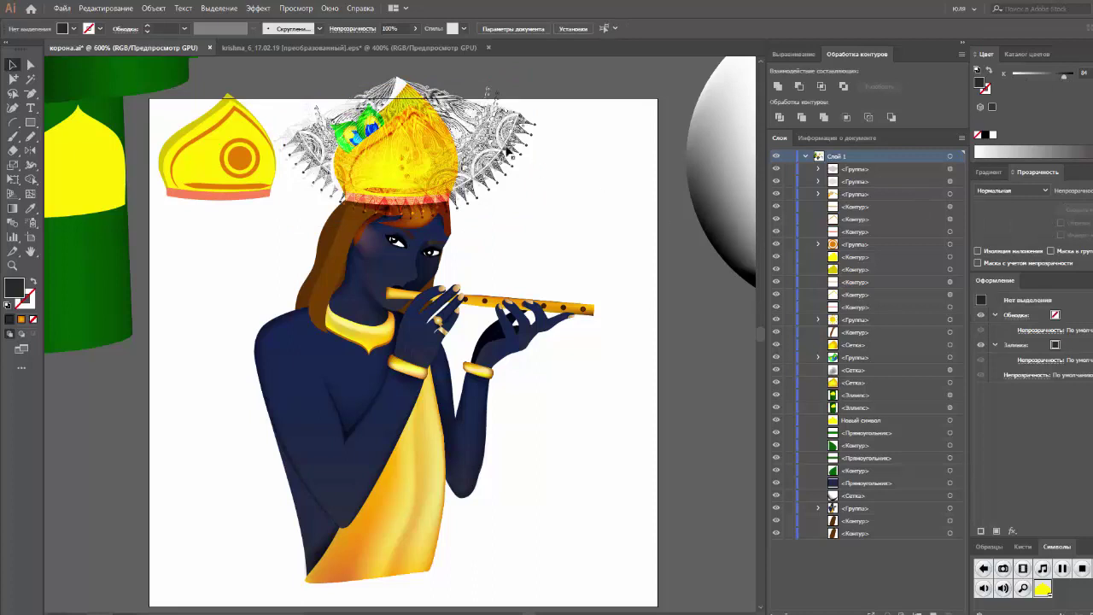
pyautogui.click(510, 154)
pyautogui.click(1010, 191)
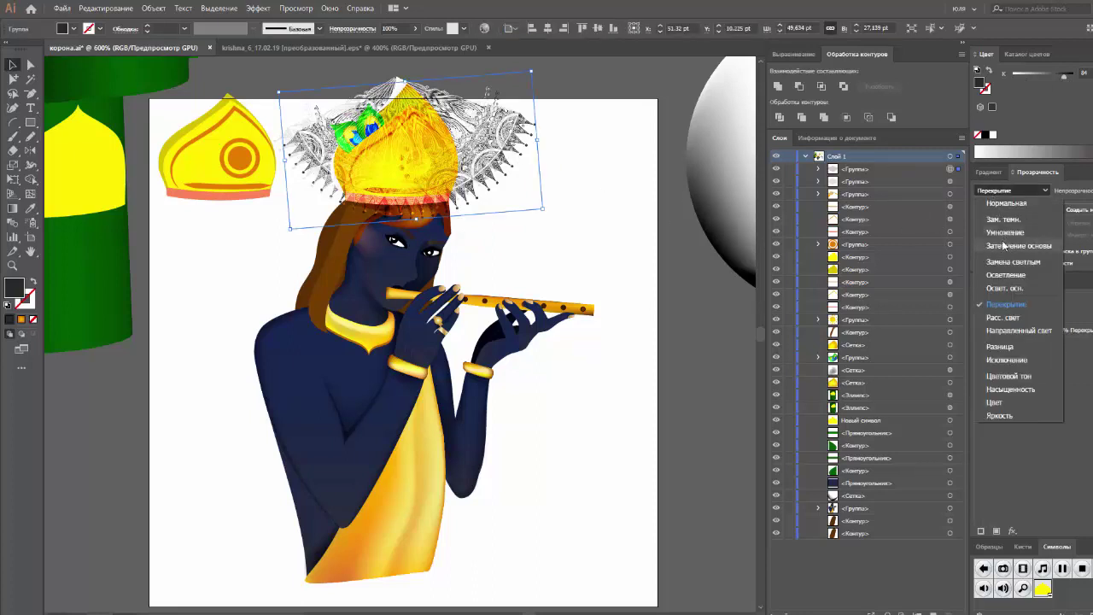
pyautogui.click(1003, 316)
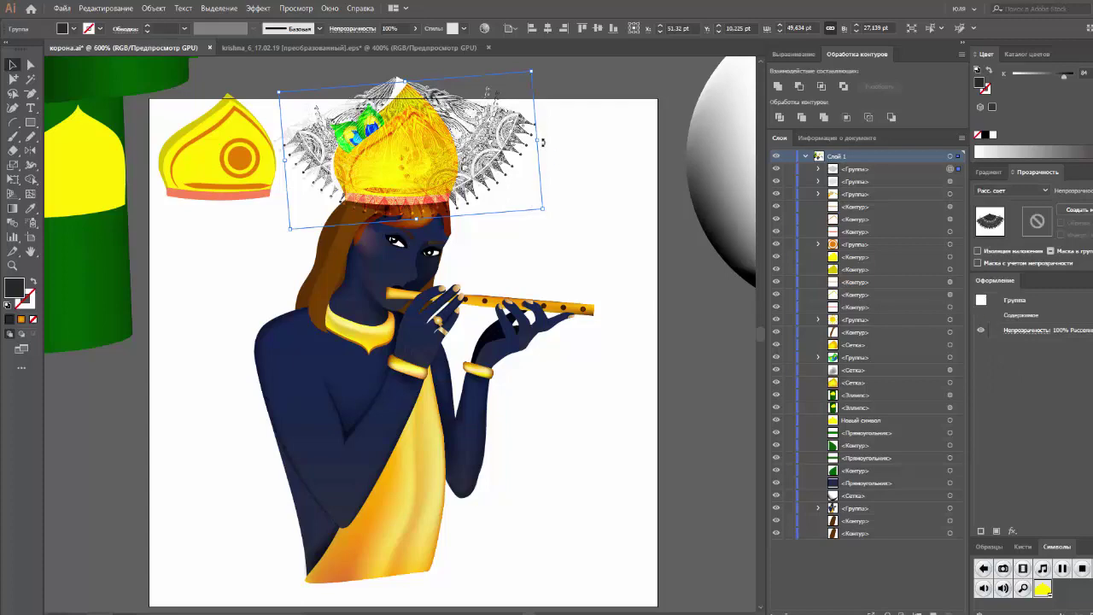
# Step: Tilt the duplicate lace slightly clockwise behind the crown
pyautogui.moveTo(541, 142); pyautogui.dragTo(555, 164)
pyautogui.click(602, 192)
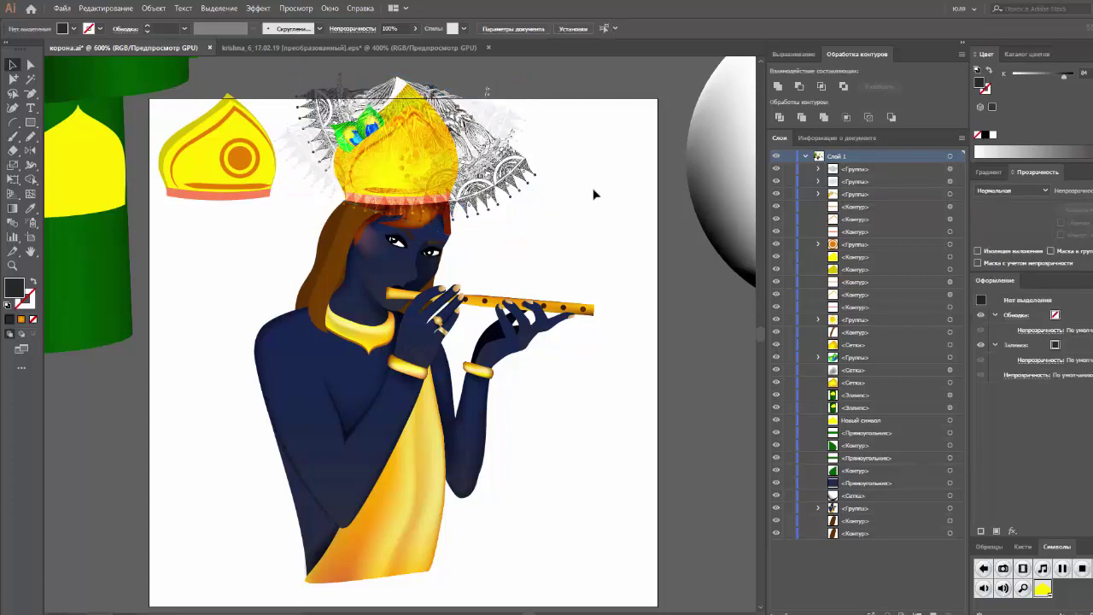
pyautogui.click(519, 173)
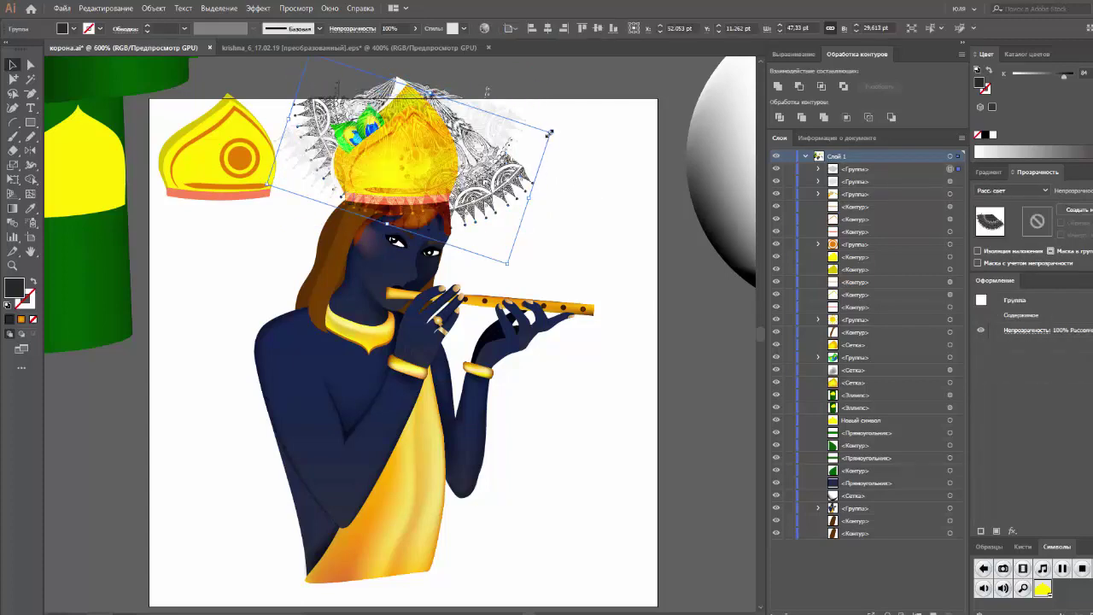
# Step: Try several rotations of the lace group, then undo back to the upright gold crown
pyautogui.moveTo(555, 131); pyautogui.dragTo(529, 83)
pyautogui.click(587, 176)
pyautogui.click(505, 128)
pyautogui.click(605, 113)
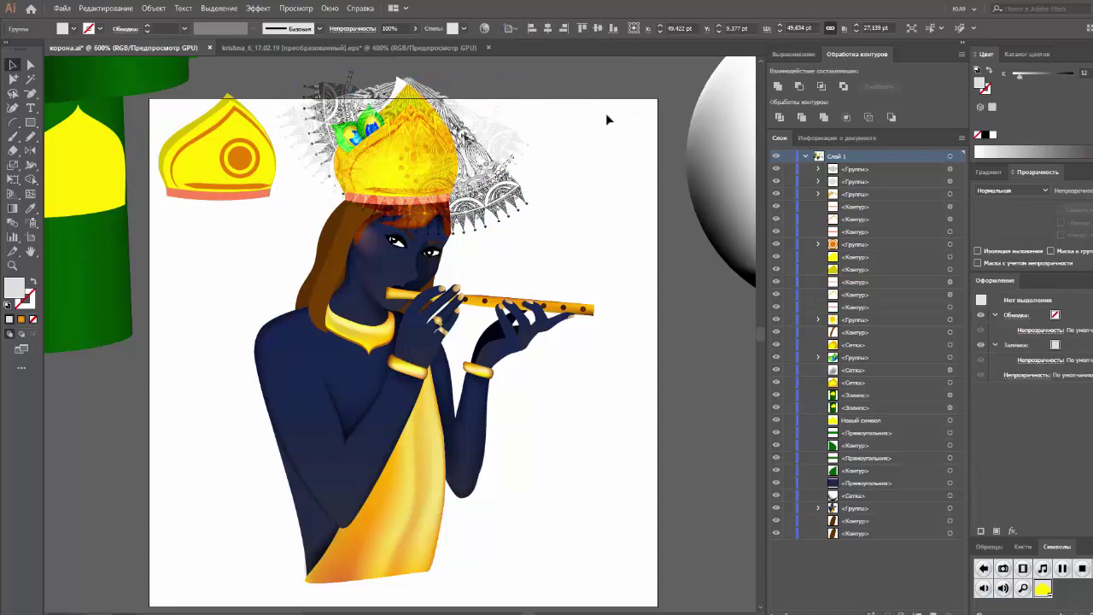
pyautogui.click(508, 135)
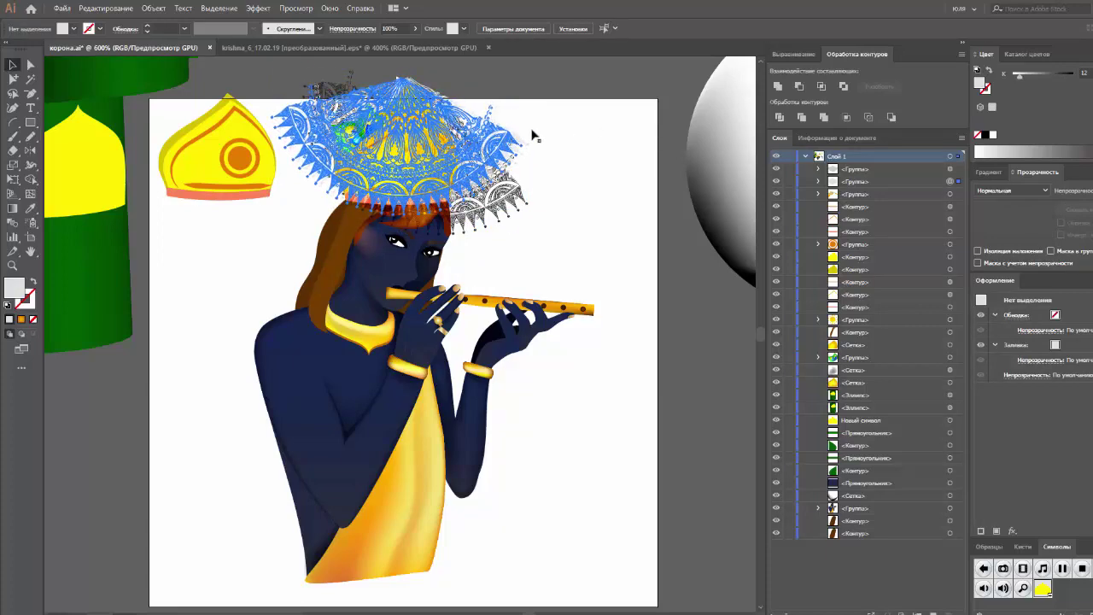
pyautogui.click(531, 134)
pyautogui.moveTo(535, 90); pyautogui.dragTo(583, 124)
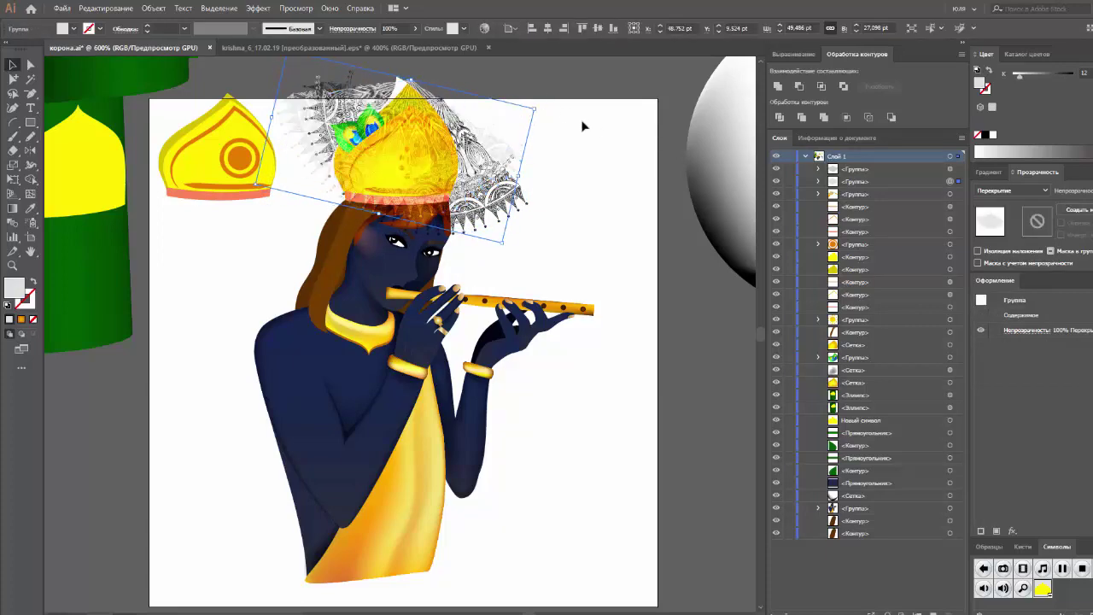
pyautogui.click(580, 122)
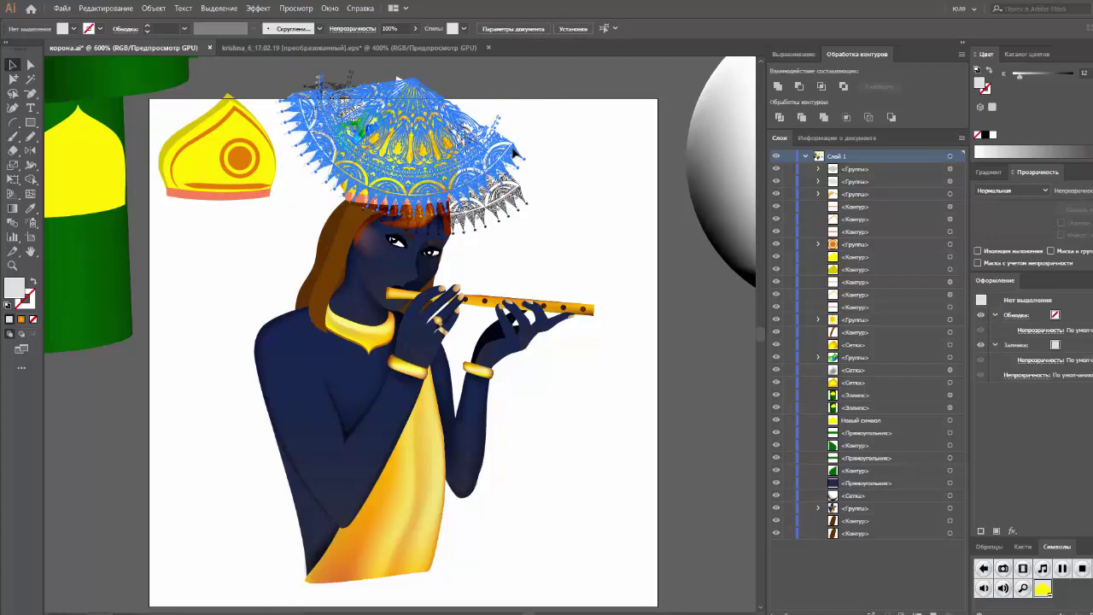
pyautogui.hotkey('ctrl', 'z')
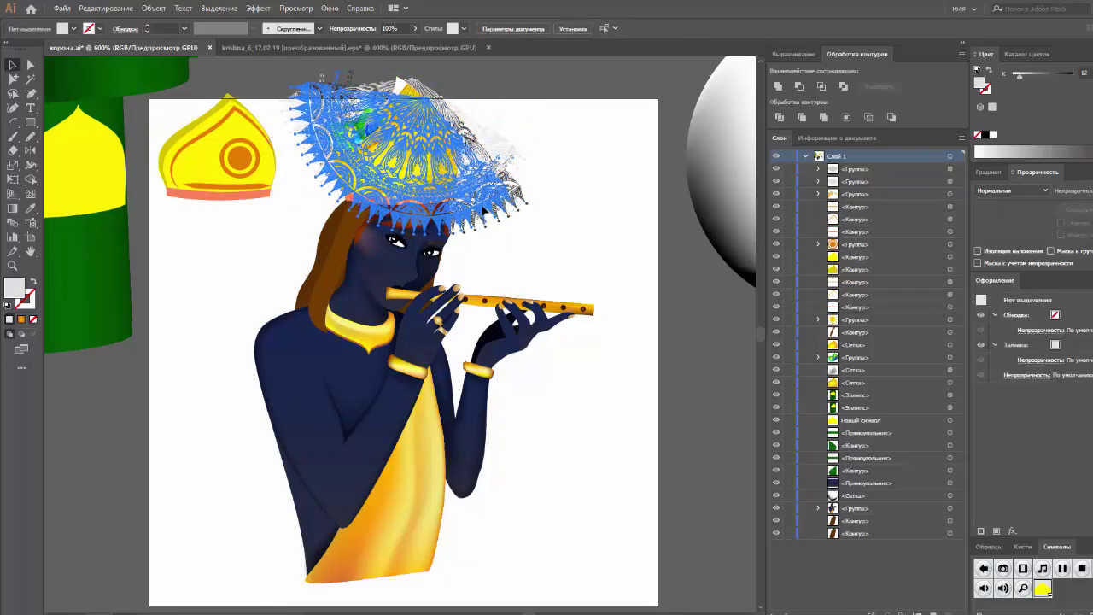
pyautogui.hotkey('ctrl', 'z')
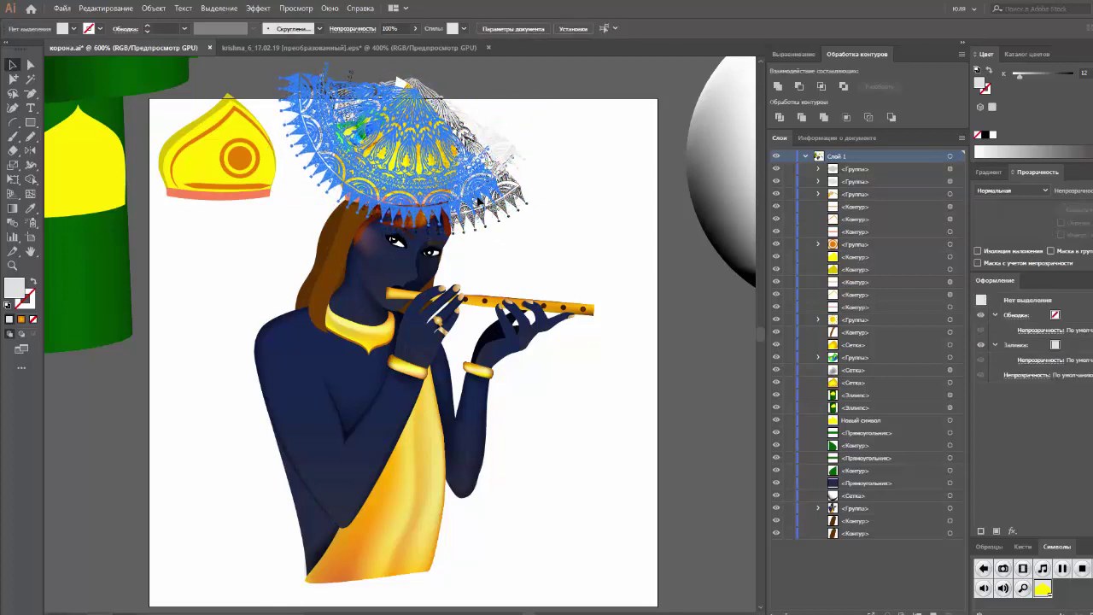
pyautogui.hotkey('ctrl', 'z')
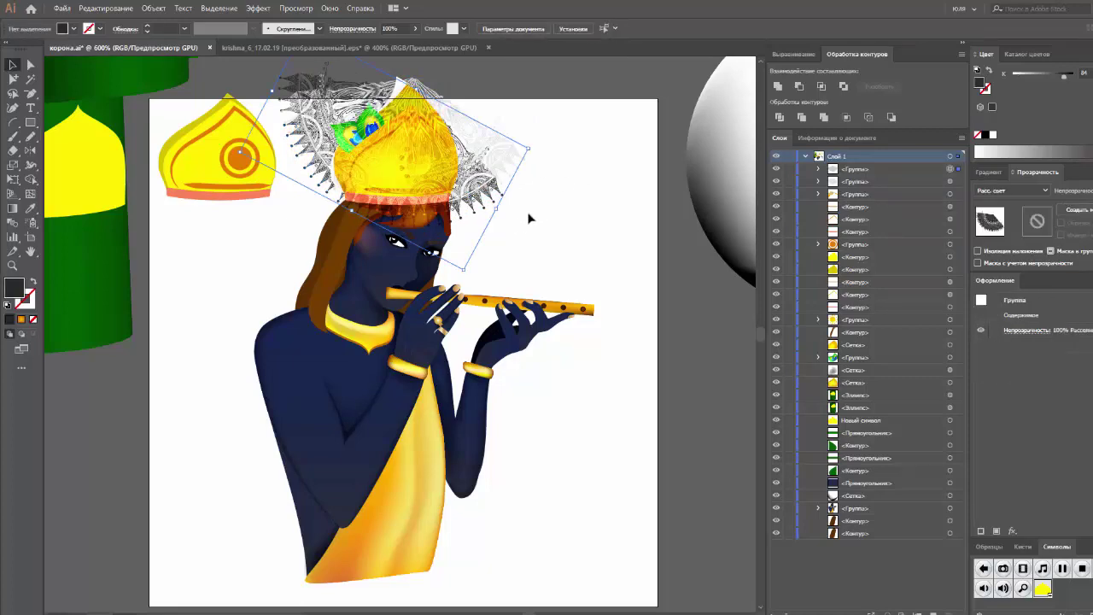
# Step: Rotate the lace upright, reposition it behind the crown, and show Document Info
pyautogui.click(506, 202)
pyautogui.moveTo(468, 275); pyautogui.dragTo(561, 239)
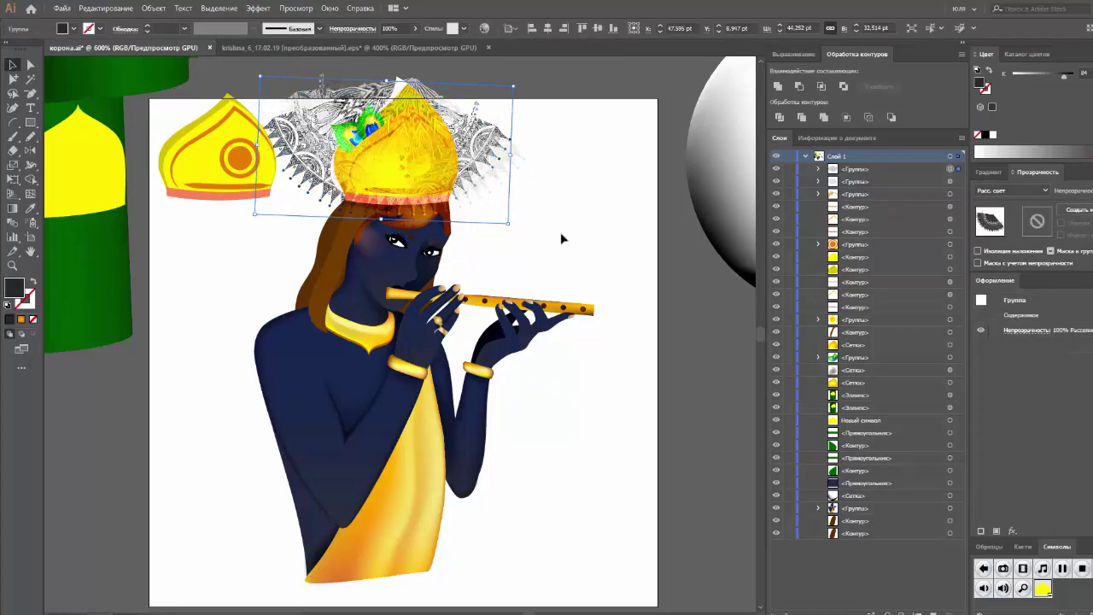
pyautogui.click(561, 238)
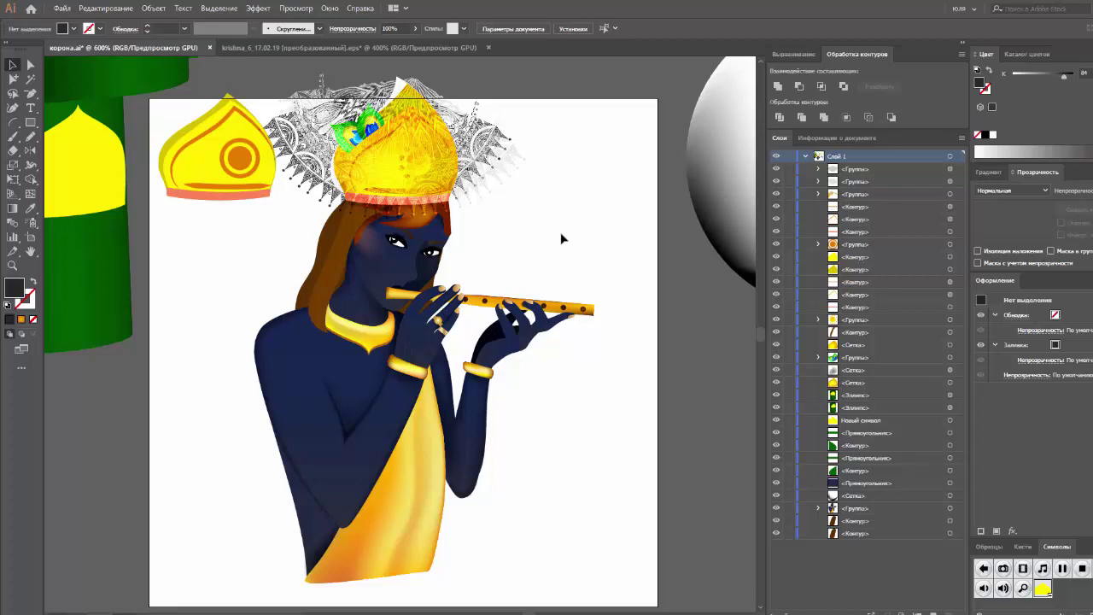
pyautogui.click(302, 189)
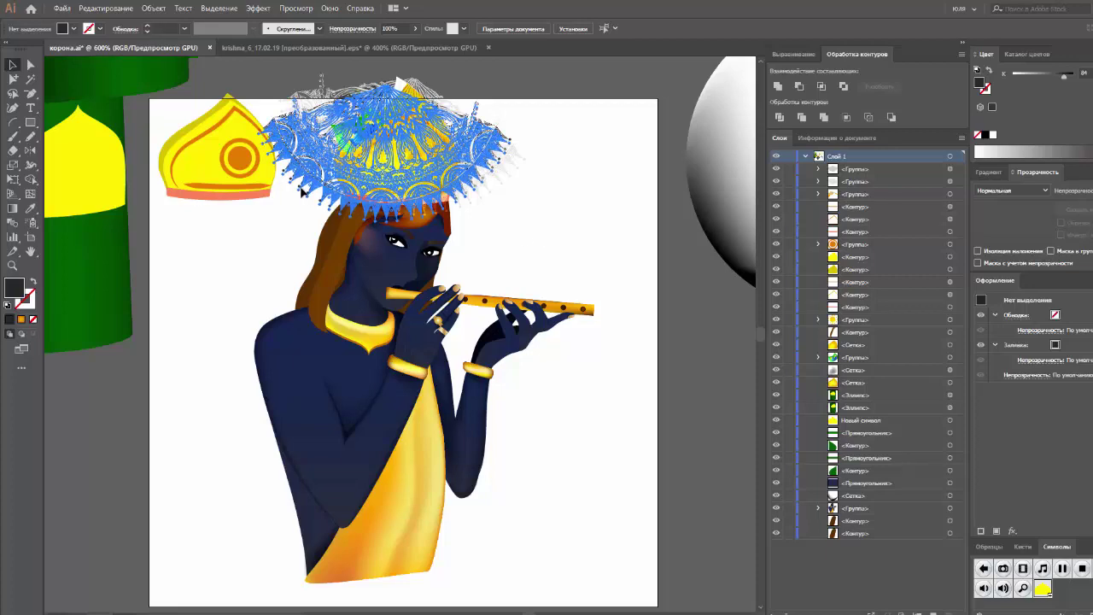
pyautogui.click(304, 215)
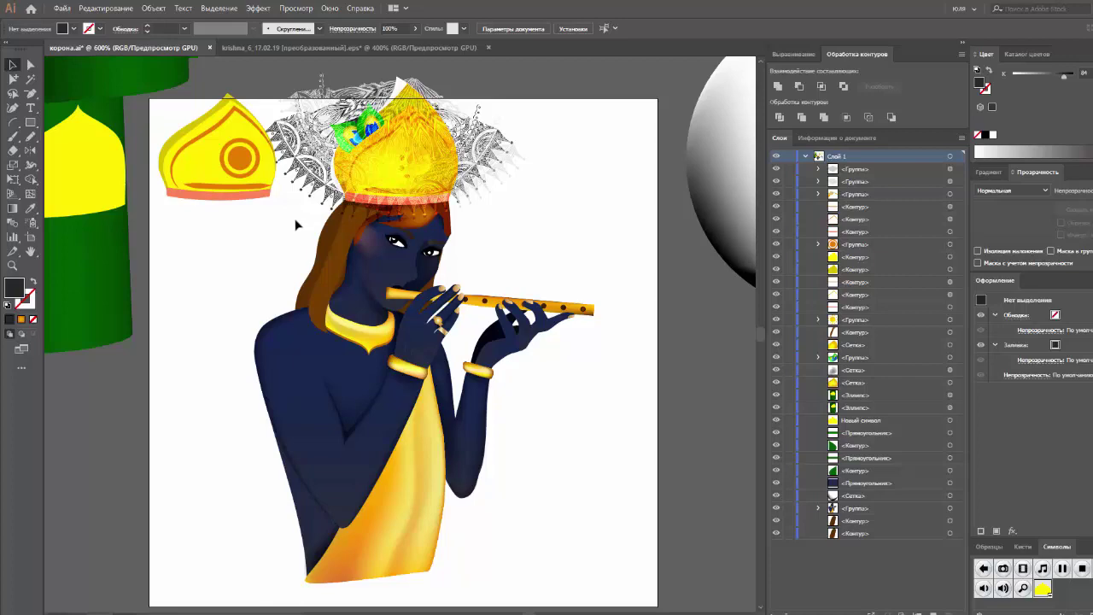
pyautogui.scroll(1, 296, 225)
pyautogui.moveTo(306, 208)
pyautogui.mouseDown()
pyautogui.moveTo(506, 209)
pyautogui.moveTo(325, 197)
pyautogui.mouseUp()
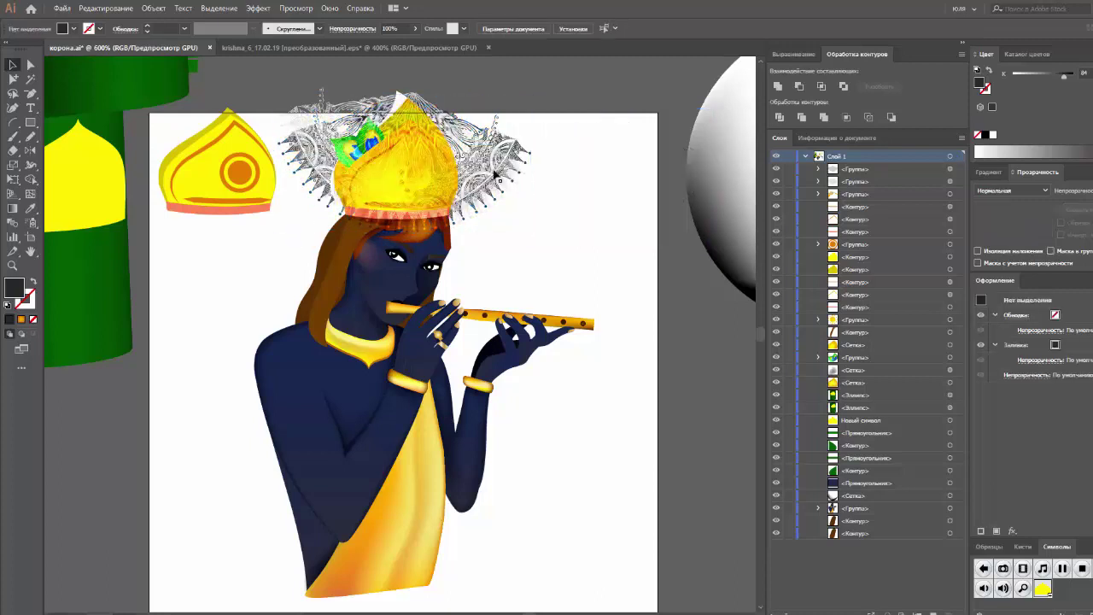
pyautogui.click(845, 139)
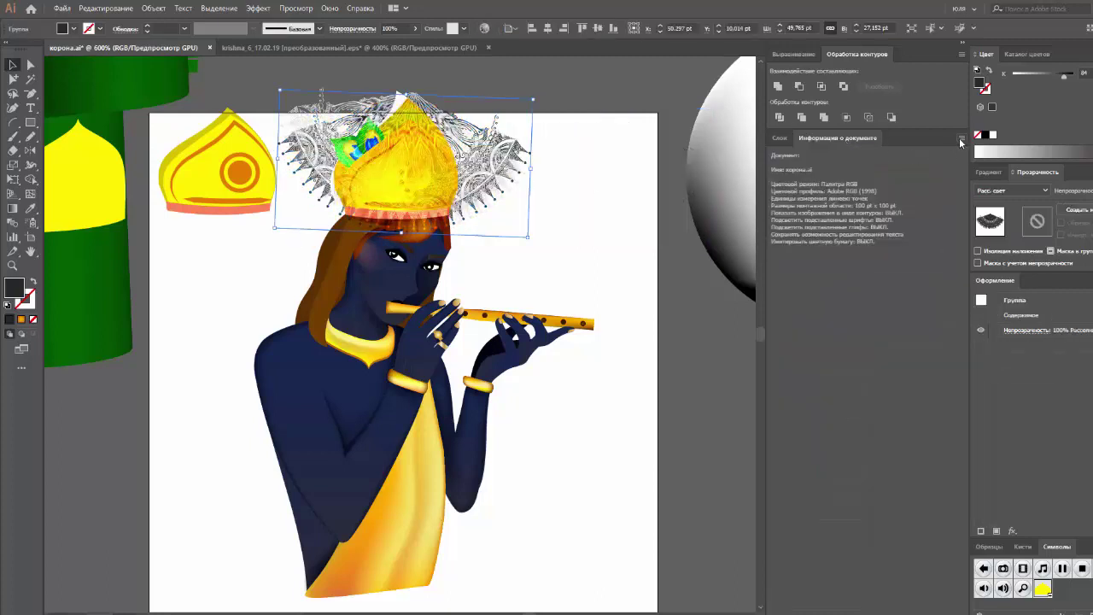
# Step: Read the Objects counts in Document Info for the lace ornament group, then return to Layers
pyautogui.click(961, 138)
pyautogui.click(999, 171)
pyautogui.click(541, 134)
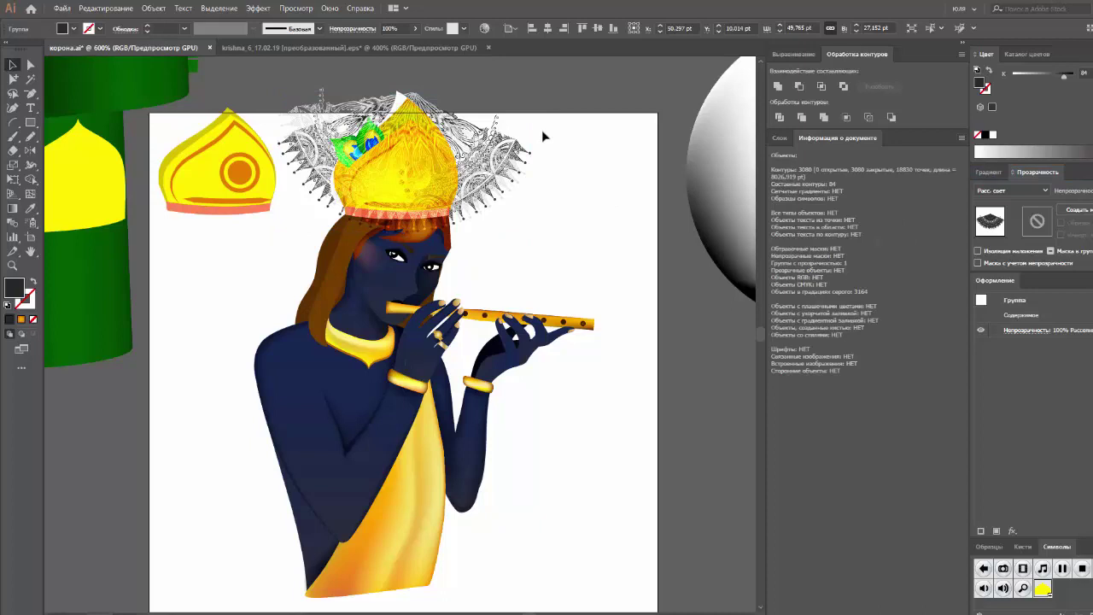
pyautogui.click(482, 181)
pyautogui.click(563, 205)
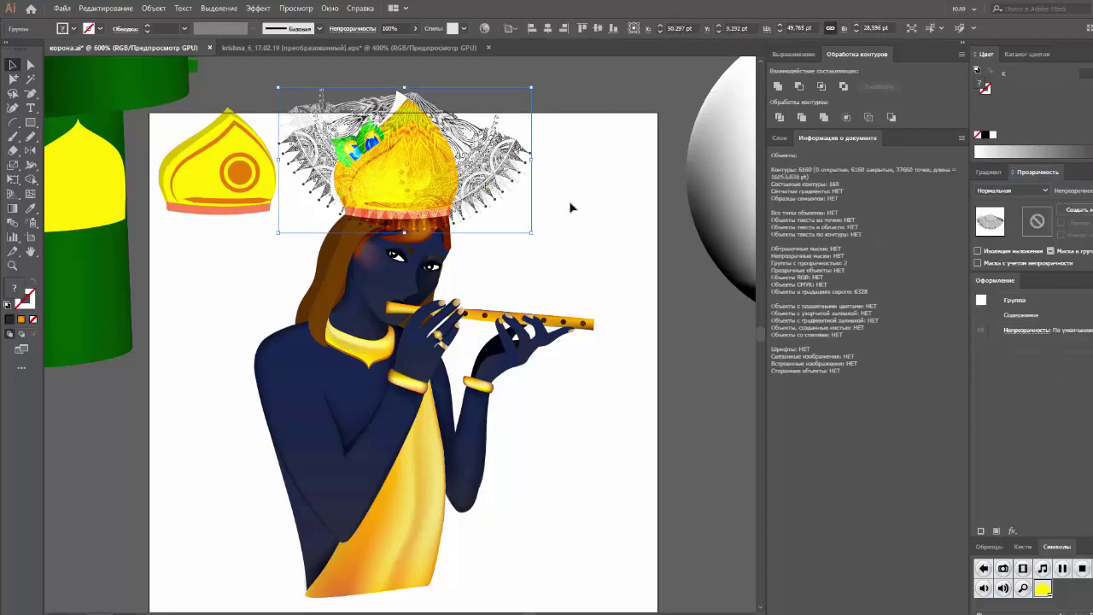
pyautogui.click(505, 178)
pyautogui.click(779, 138)
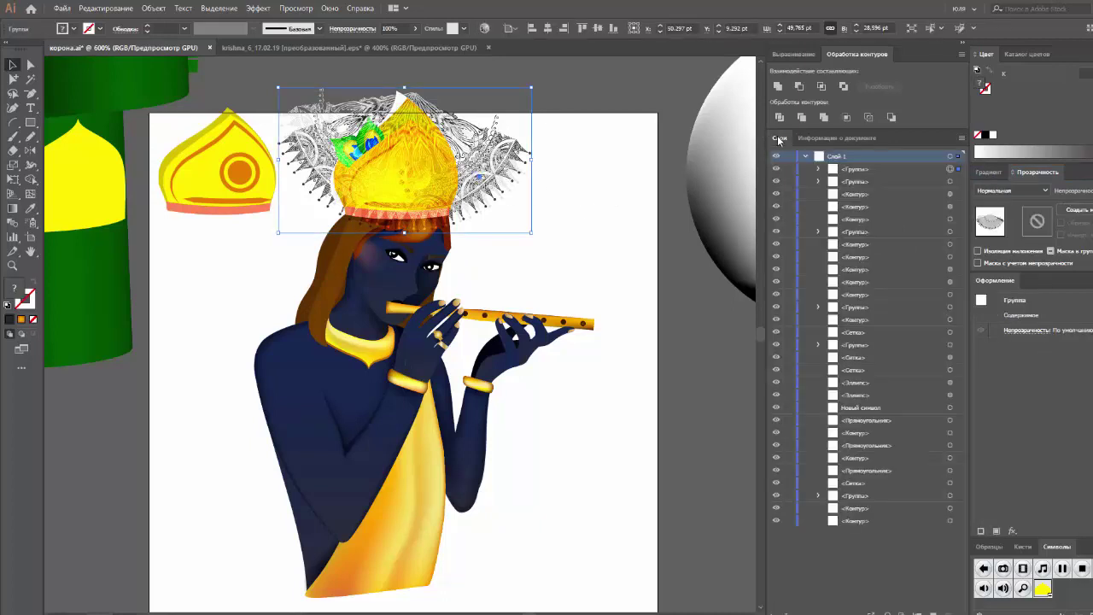
# Step: Lock the peacock feather group in the Layers panel
pyautogui.click(949, 257)
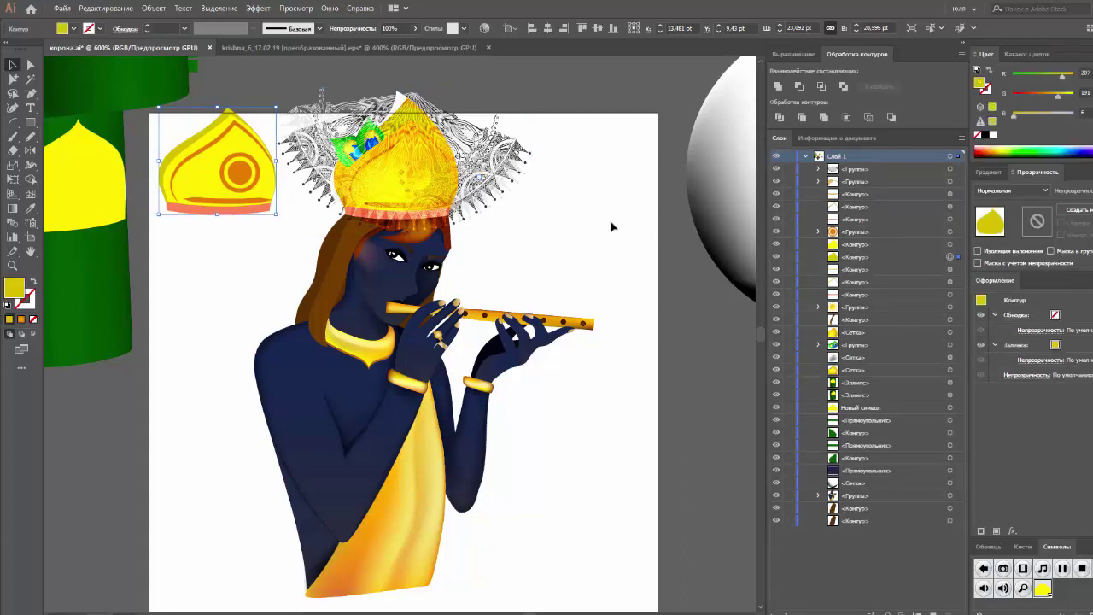
pyautogui.click(949, 345)
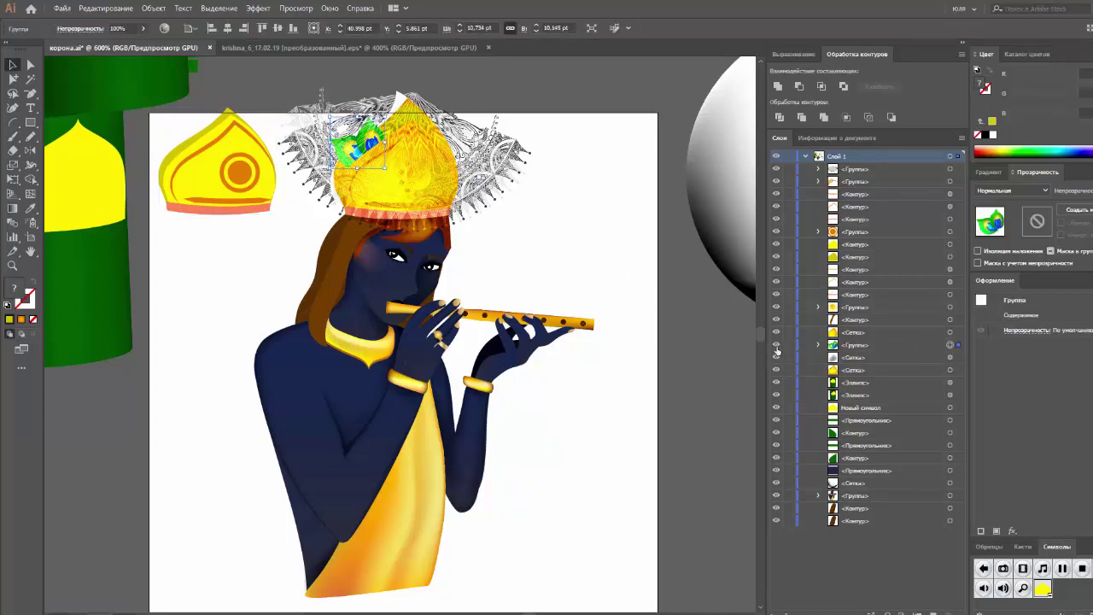
pyautogui.click(787, 345)
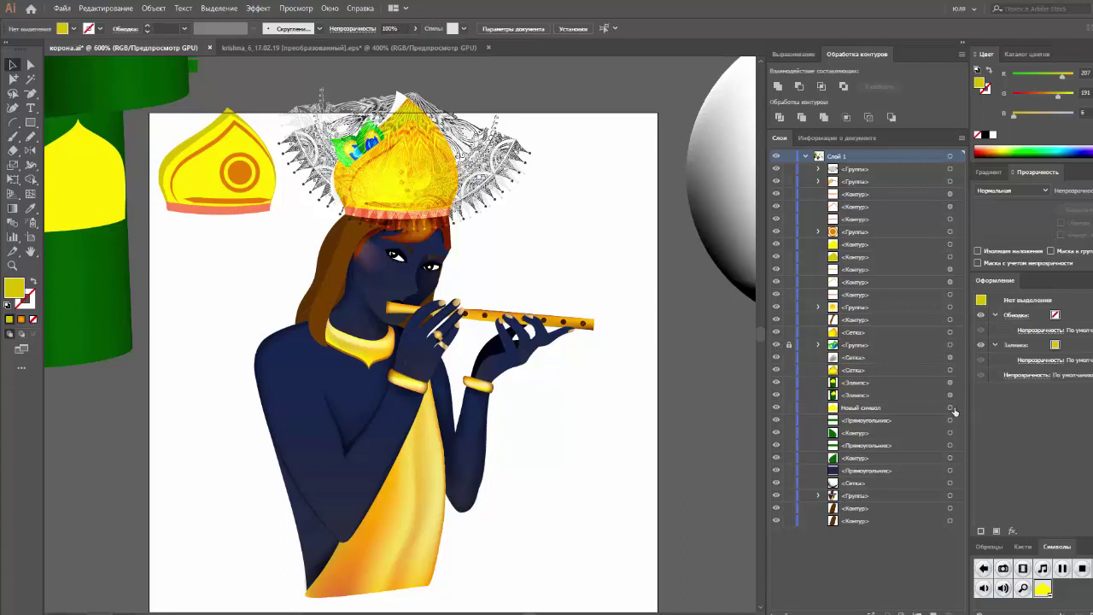
# Step: Target the crown shape and give it the bright lemon-yellow fill
pyautogui.click(951, 409)
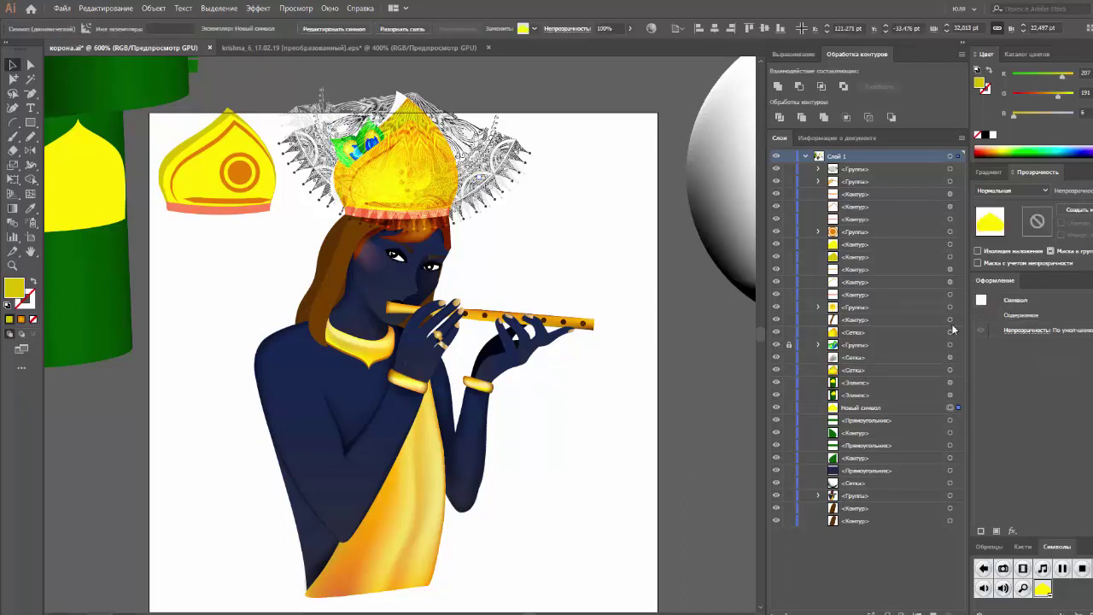
pyautogui.click(950, 269)
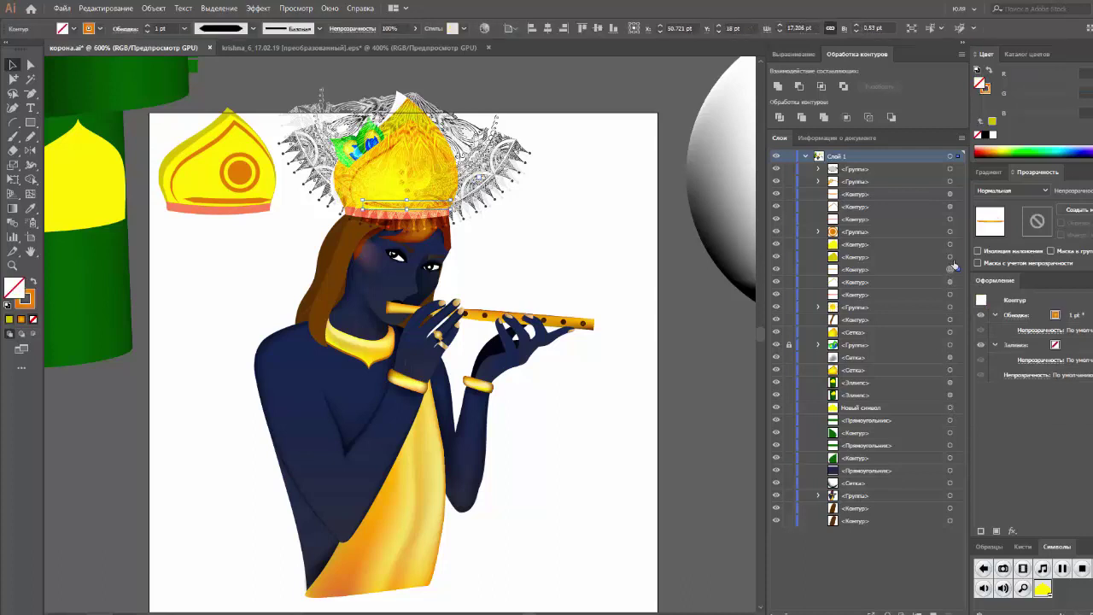
pyautogui.click(950, 257)
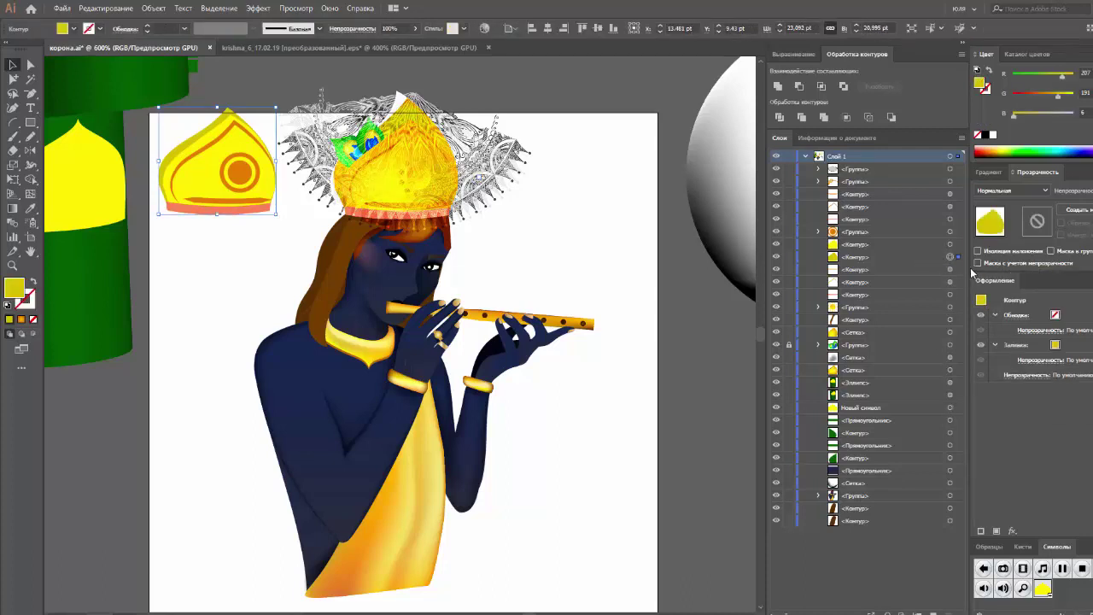
pyautogui.click(196, 181)
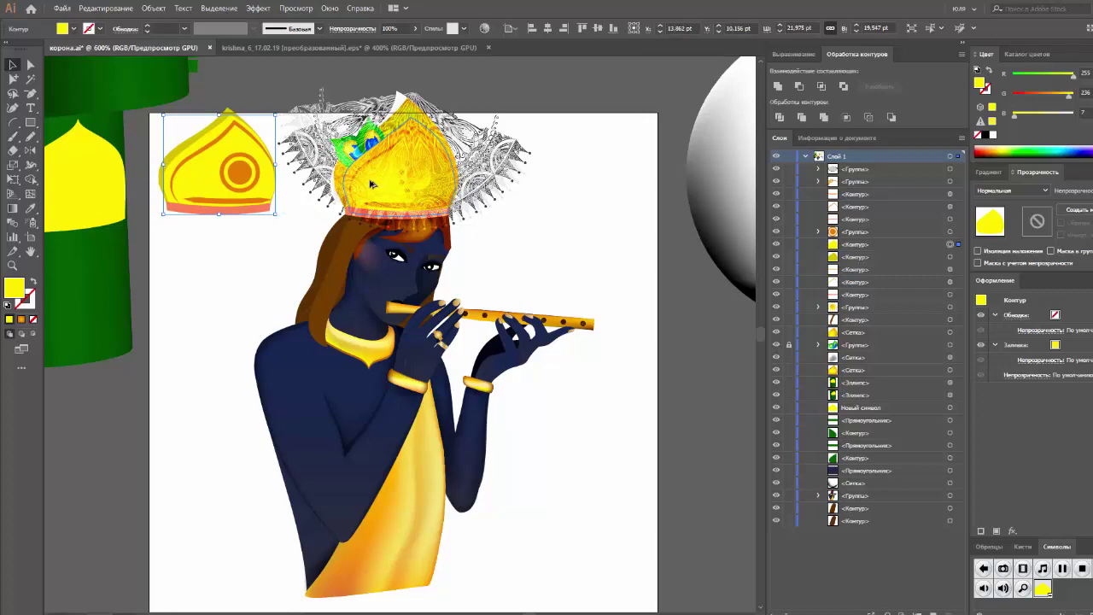
pyautogui.click(482, 177)
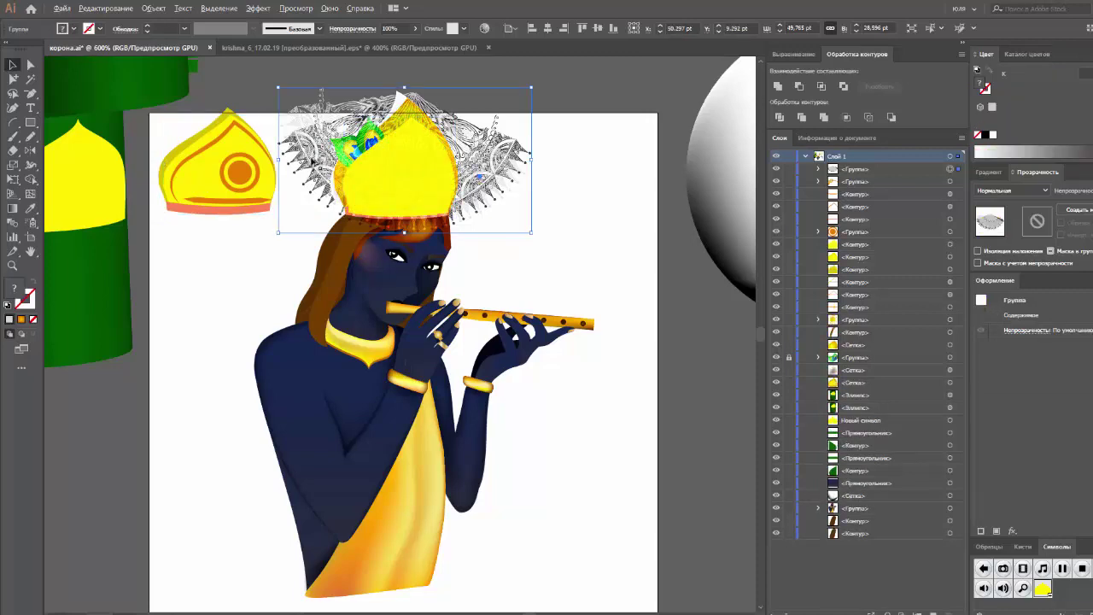
# Step: Alt-drag a spare lace ornament copy to the right and move the yellow crown shape to the top
pyautogui.moveTo(313, 160); pyautogui.dragTo(548, 160)
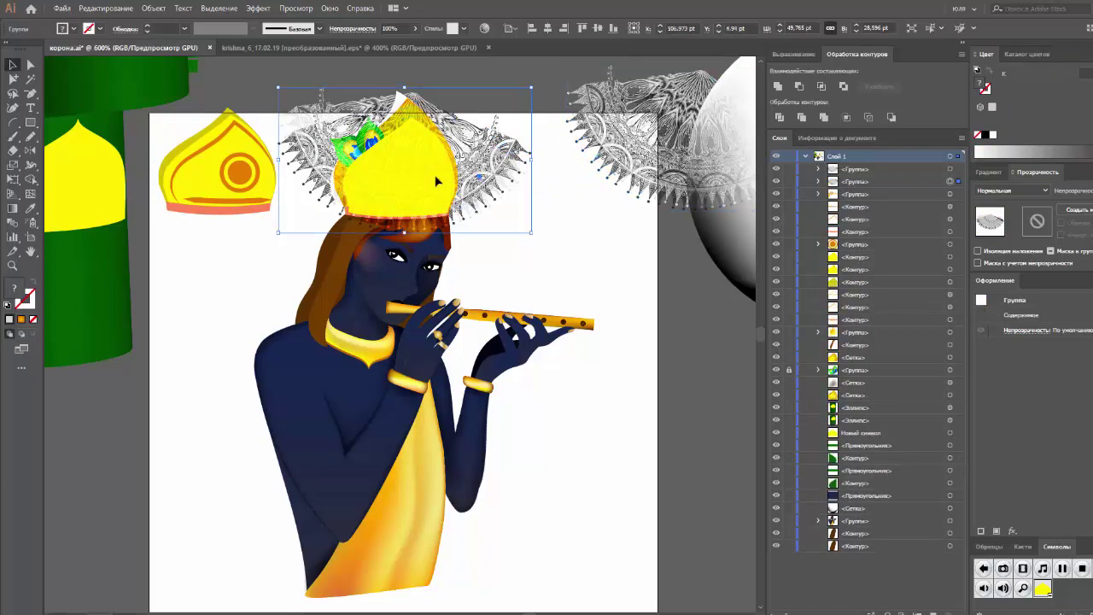
pyautogui.moveTo(919, 263); pyautogui.dragTo(907, 171)
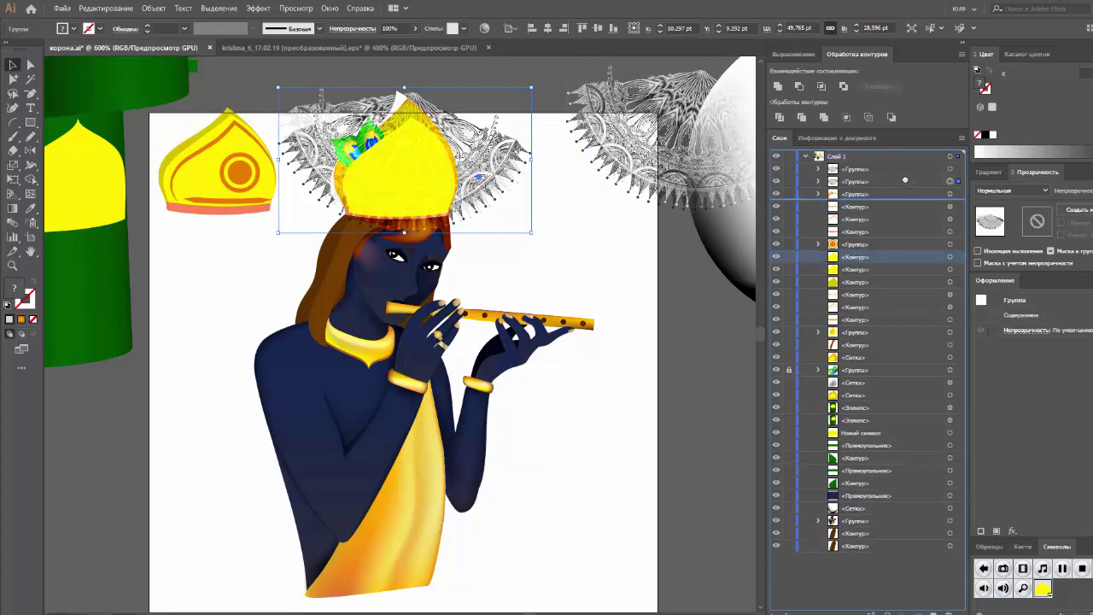
pyautogui.click(950, 181)
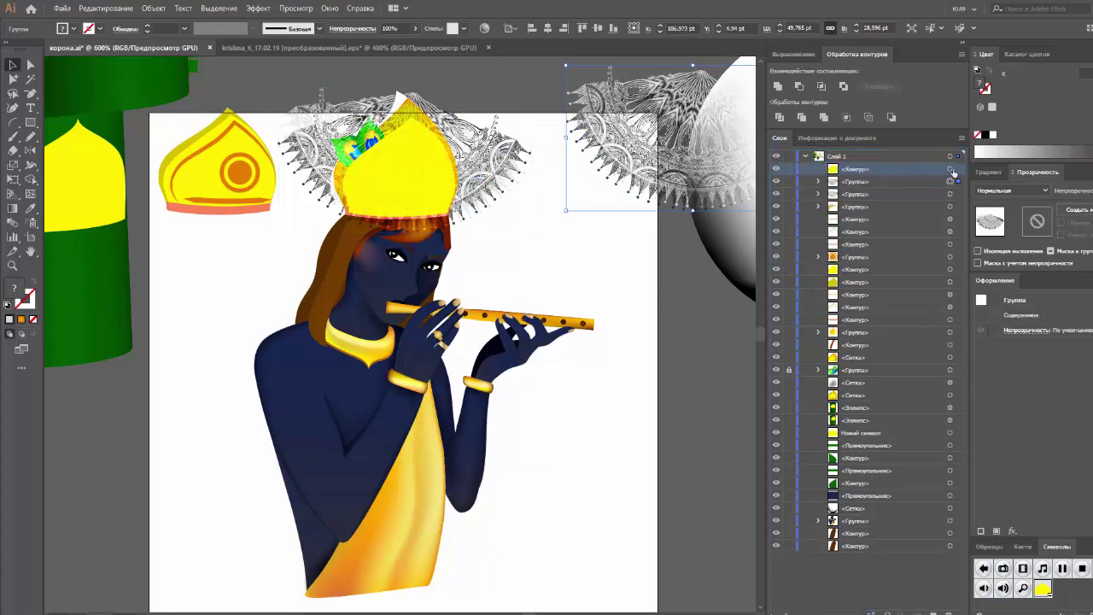
pyautogui.keyDown('shift'); pyautogui.click(951, 169); pyautogui.keyUp('shift')
pyautogui.keyDown('shift'); pyautogui.click(951, 170); pyautogui.keyUp('shift')
pyautogui.keyDown('shift'); pyautogui.click(950, 194); pyautogui.keyUp('shift')
pyautogui.click(592, 203)
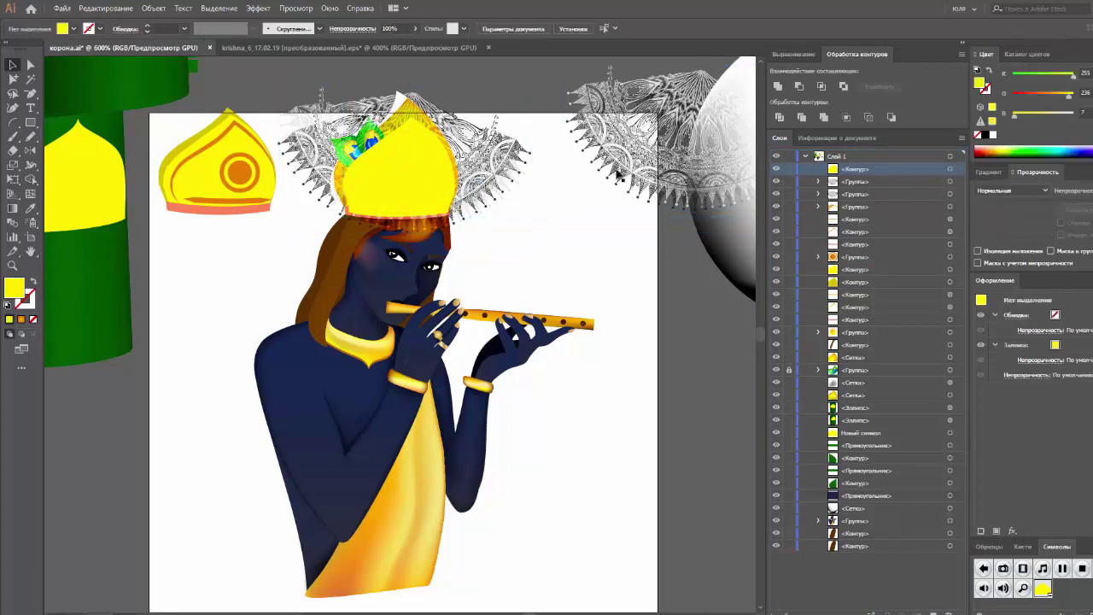
# Step: Place the lace ornament under the yellow crown shape and clip it with Ctrl+7
pyautogui.click(950, 195)
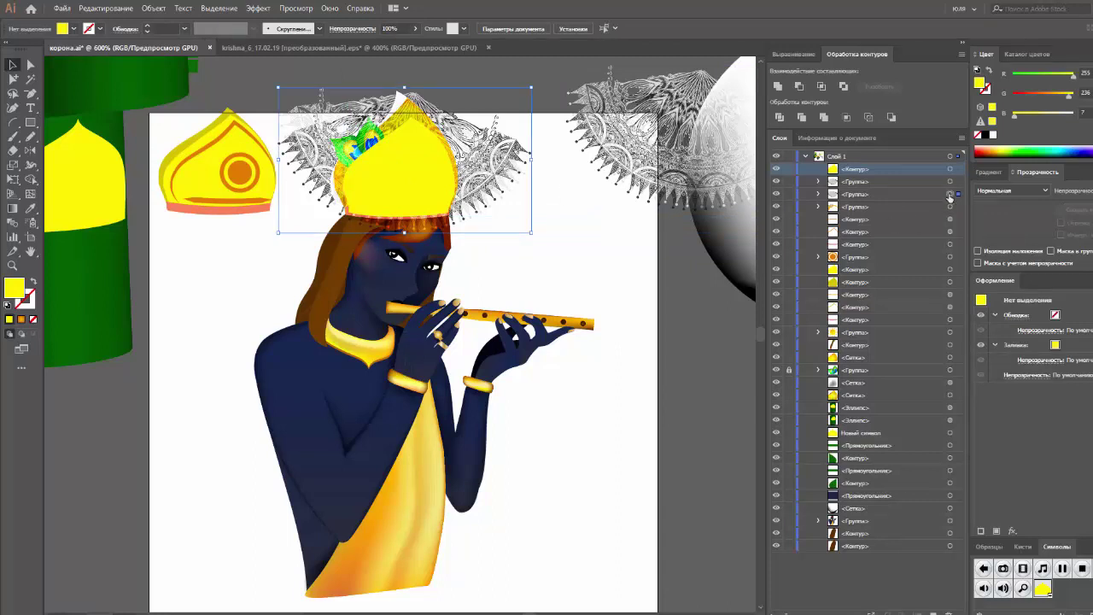
pyautogui.click(867, 194)
pyautogui.moveTo(857, 179); pyautogui.dragTo(916, 179)
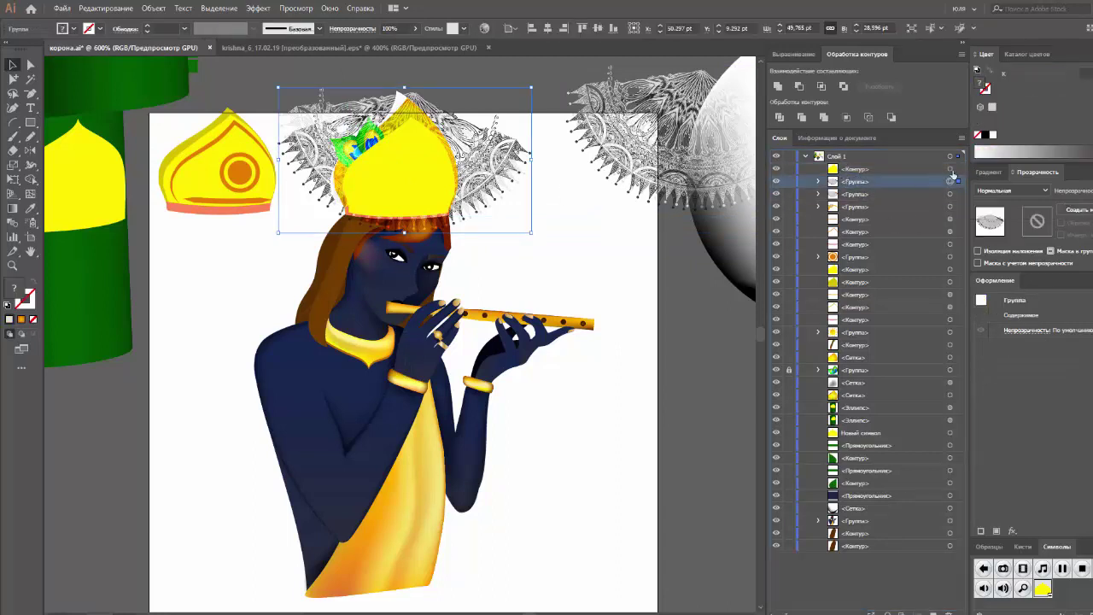
pyautogui.keyDown('shift'); pyautogui.click(951, 171); pyautogui.keyUp('shift')
pyautogui.hotkey('ctrl', '7')
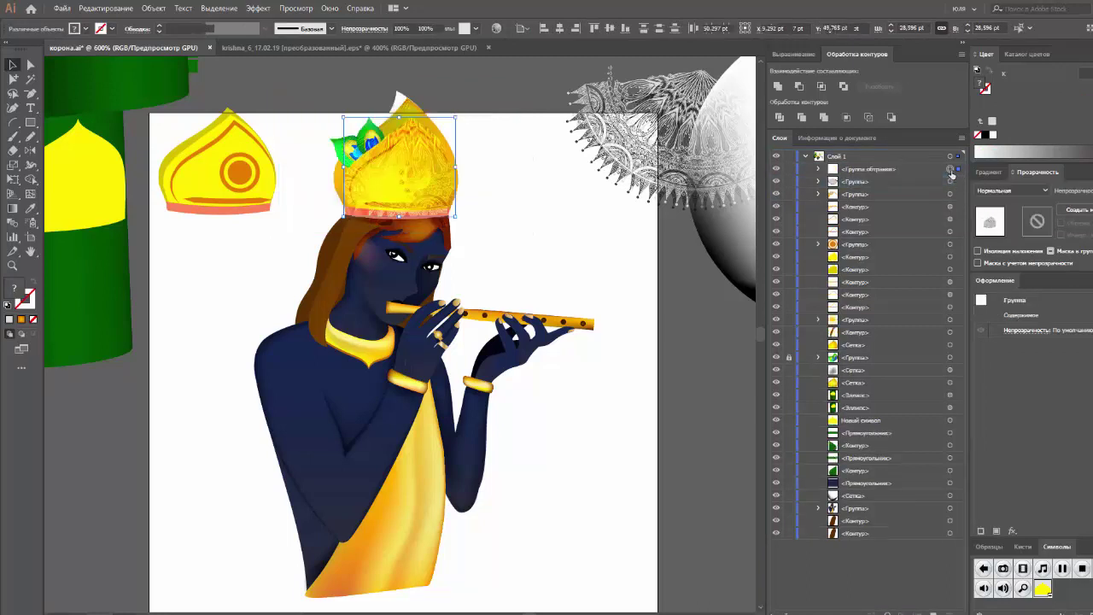
pyautogui.click(585, 233)
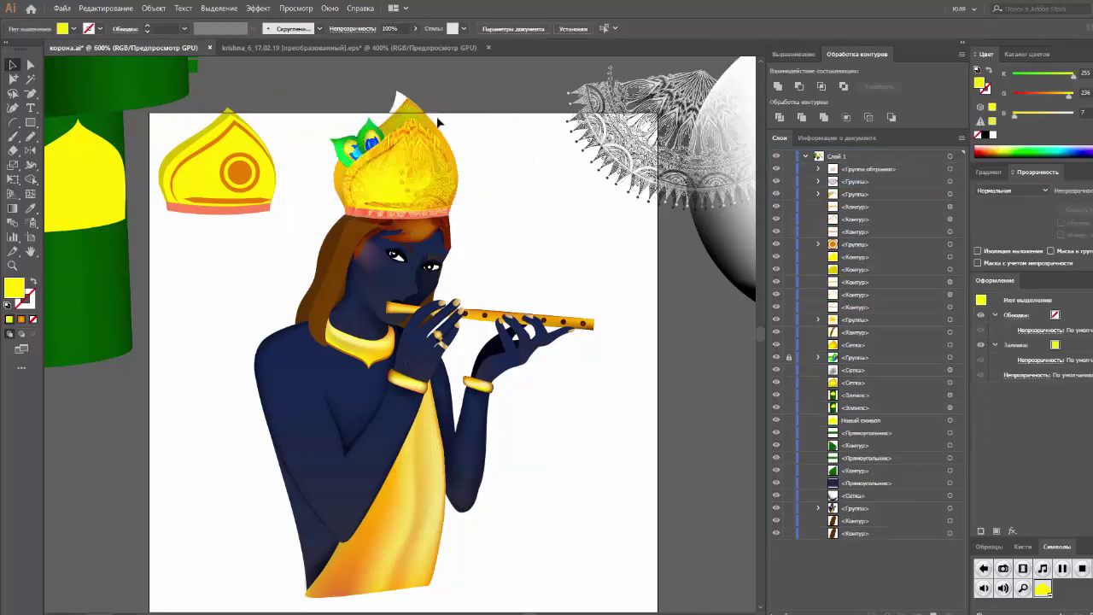
pyautogui.click(647, 166)
# Step: Drag the spare lace ornament onto the crown and enlarge the head's crown slightly
pyautogui.moveTo(648, 166); pyautogui.dragTo(363, 192)
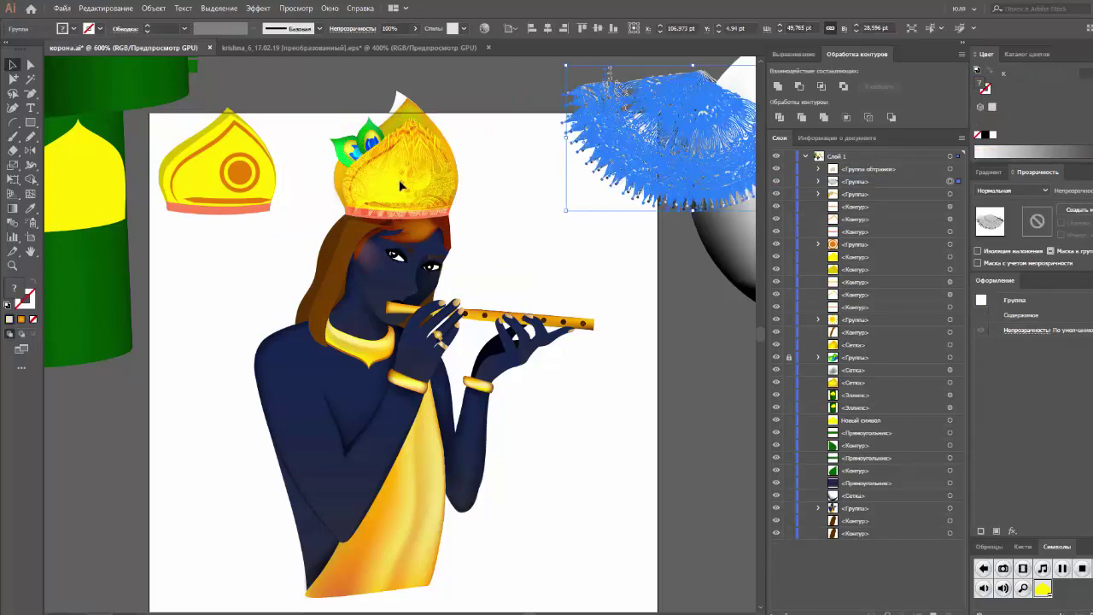
pyautogui.moveTo(445, 150); pyautogui.dragTo(448, 151)
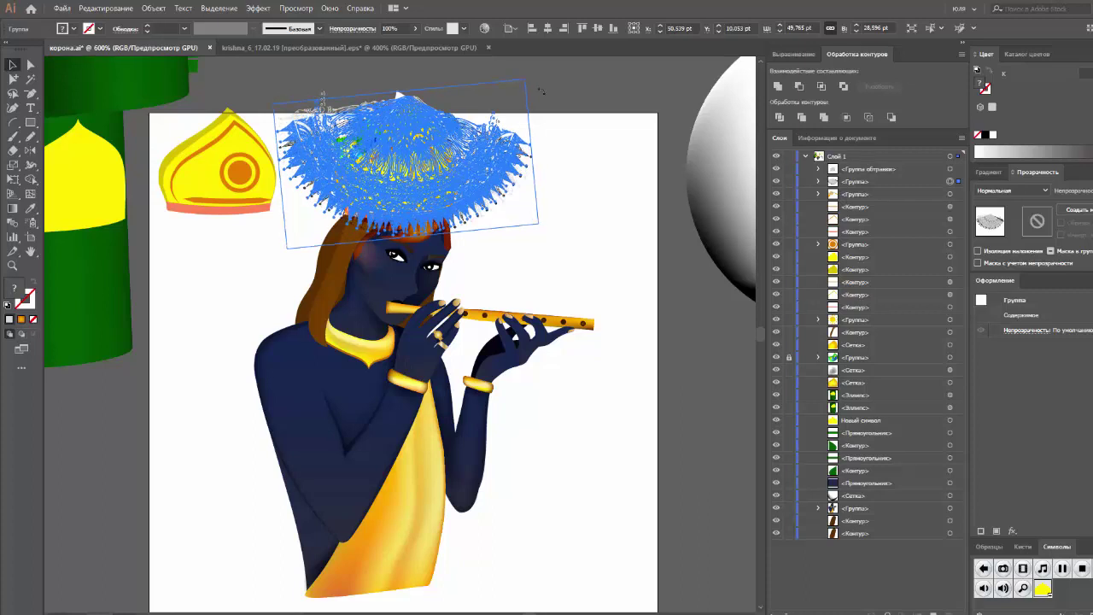
pyautogui.click(588, 121)
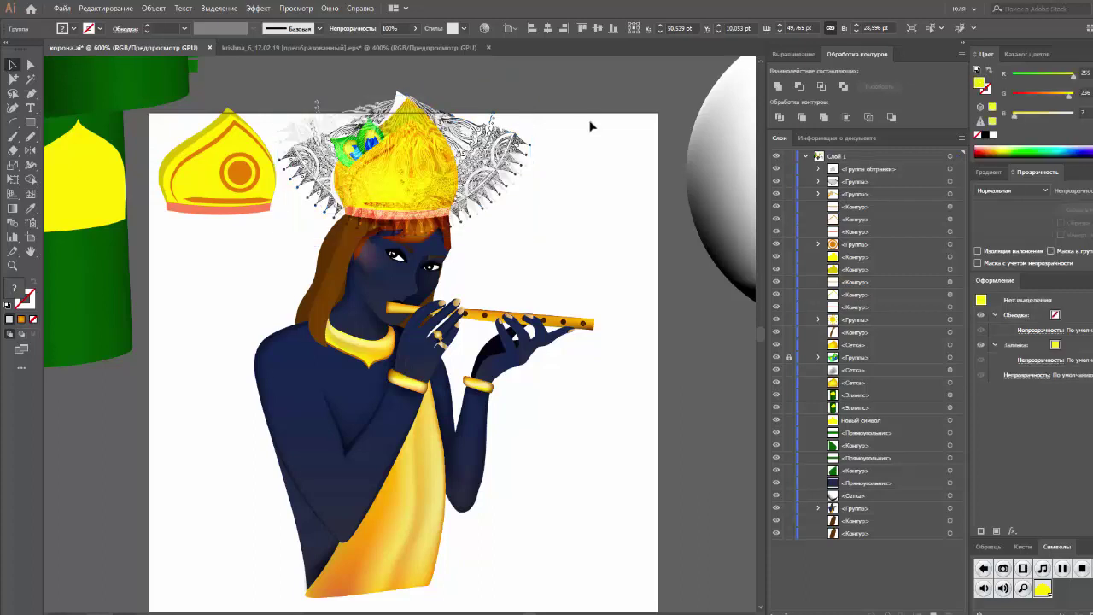
pyautogui.click(211, 128)
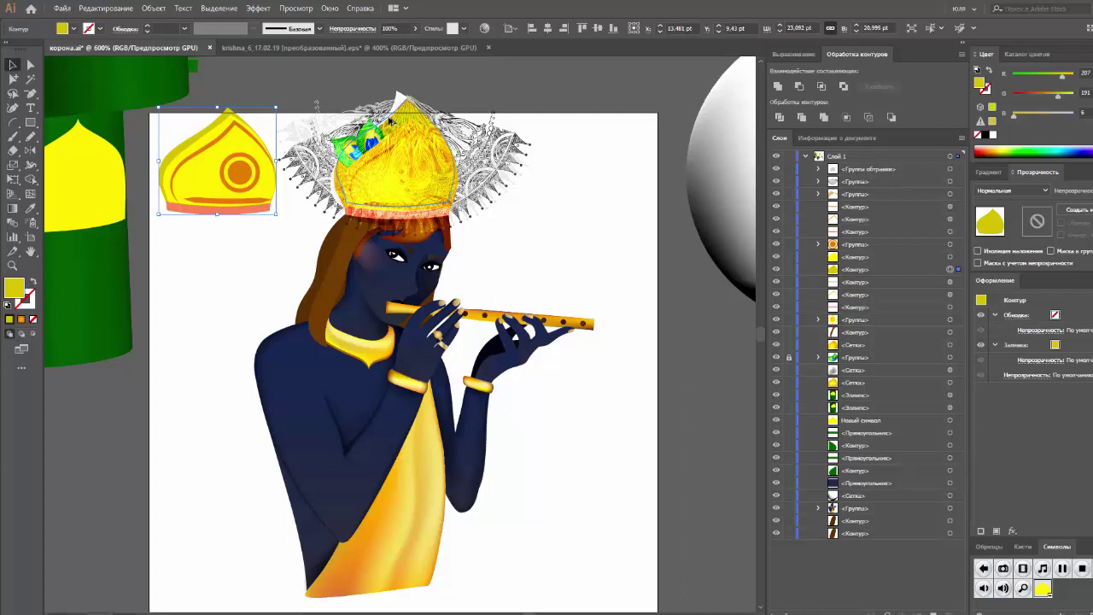
pyautogui.click(390, 120)
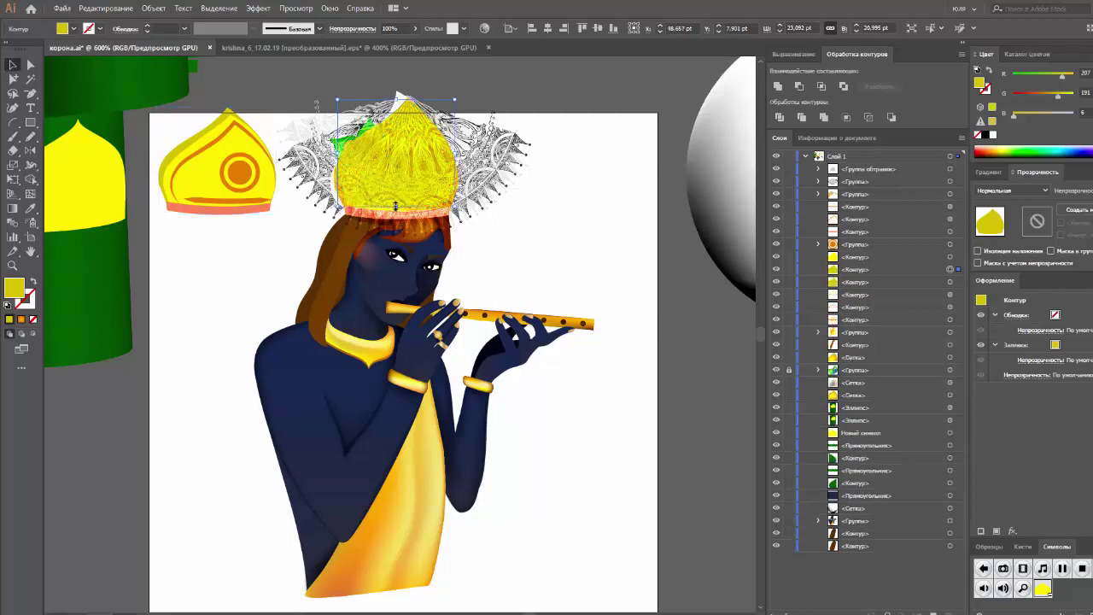
pyautogui.moveTo(396, 216); pyautogui.dragTo(396, 220)
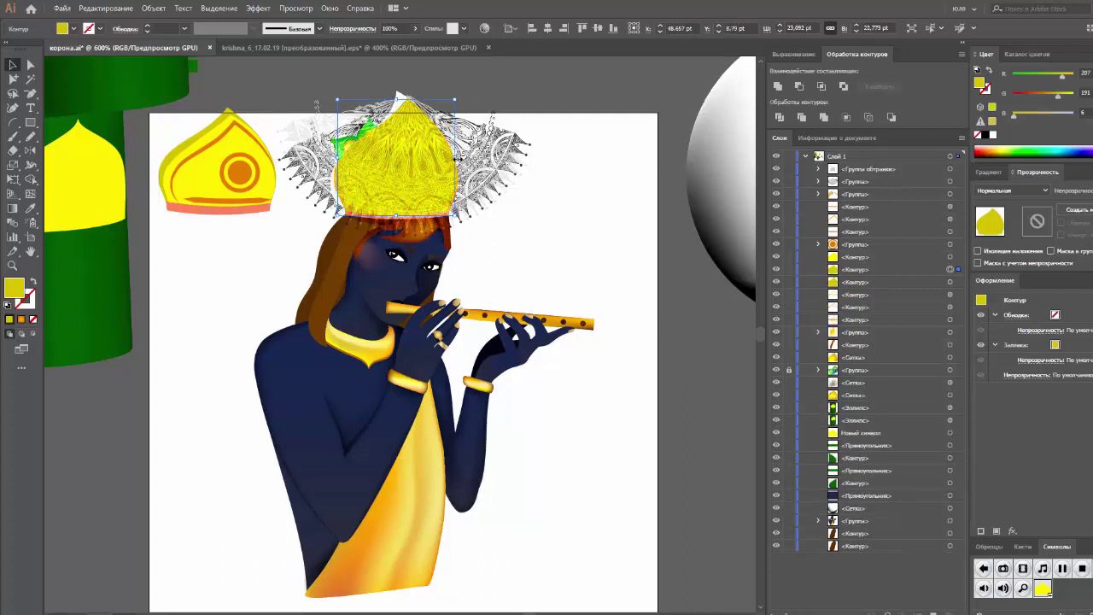
pyautogui.moveTo(342, 156); pyautogui.dragTo(333, 156)
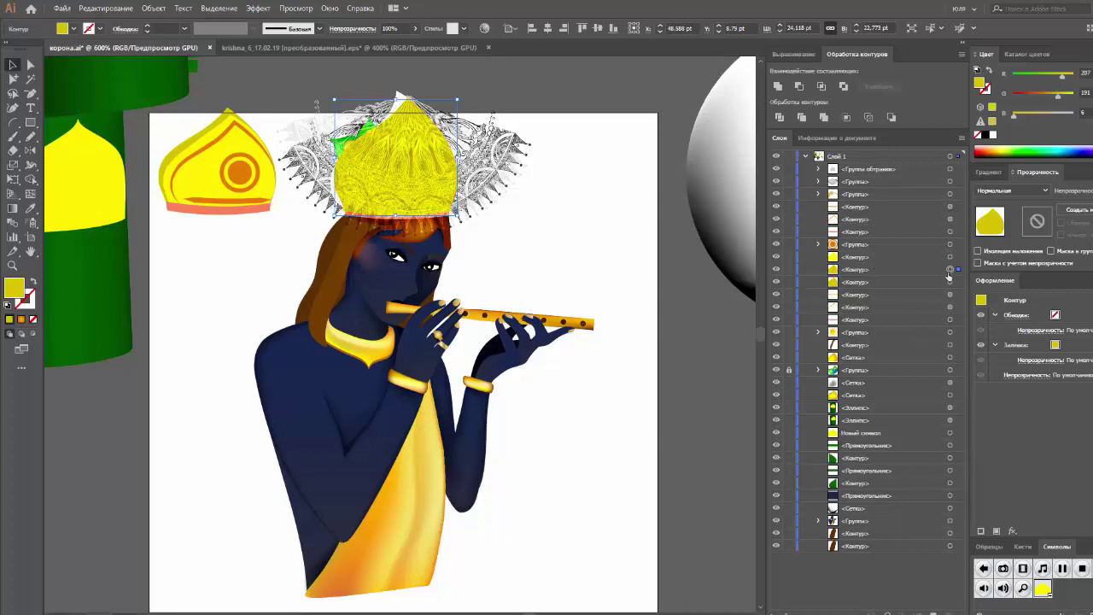
# Step: Reorder the crown path above the lace and clip the lace inside it with Ctrl+7
pyautogui.moveTo(869, 270); pyautogui.dragTo(862, 181)
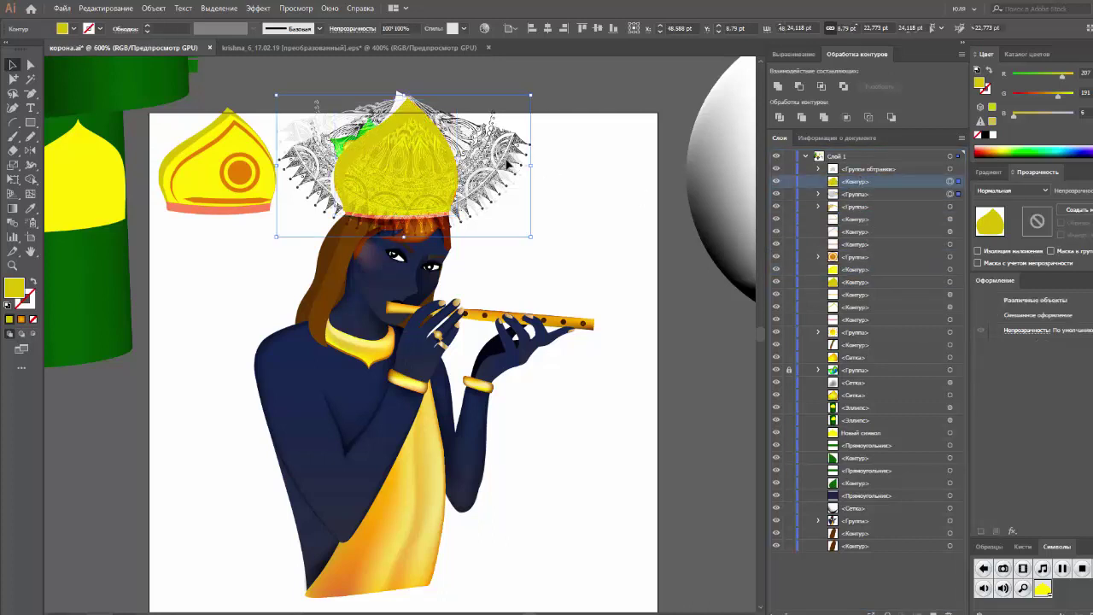
pyautogui.keyDown('shift'); pyautogui.click(509, 164); pyautogui.keyUp('shift')
pyautogui.hotkey('ctrl', '7')
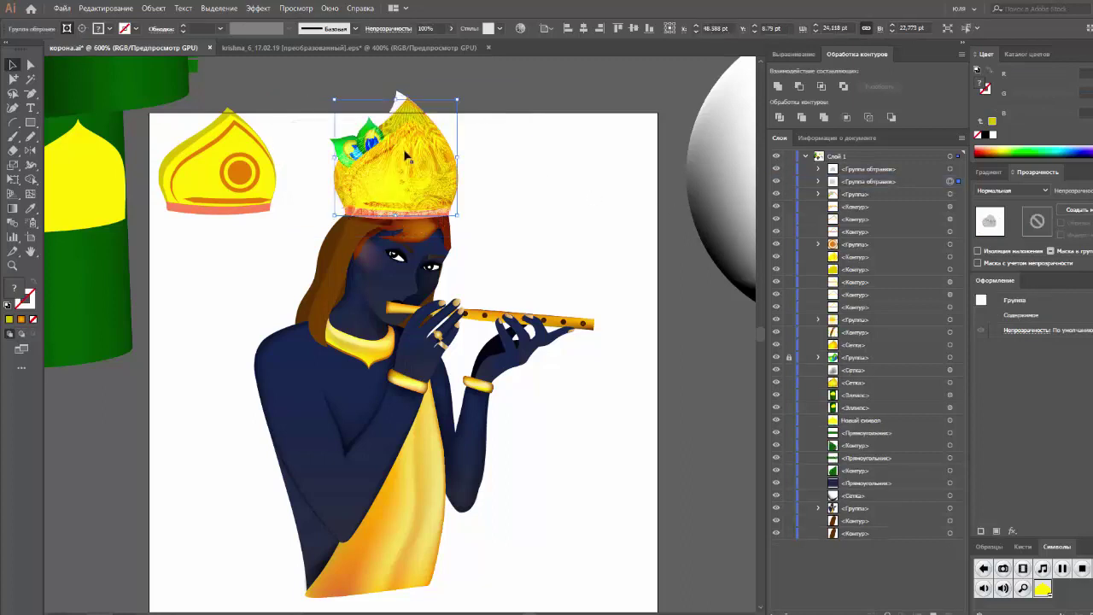
# Step: Raise the feather group in Layers, then group the clipped lace with the crown's golden mesh
pyautogui.click(948, 362)
pyautogui.moveTo(854, 357); pyautogui.dragTo(850, 179)
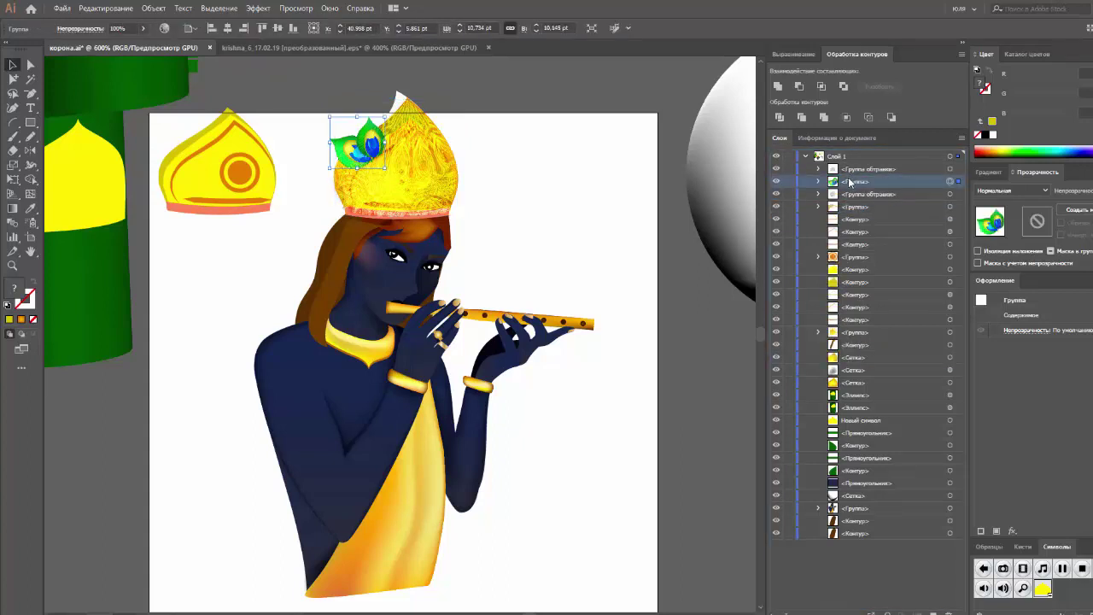
pyautogui.moveTo(880, 198); pyautogui.dragTo(857, 357)
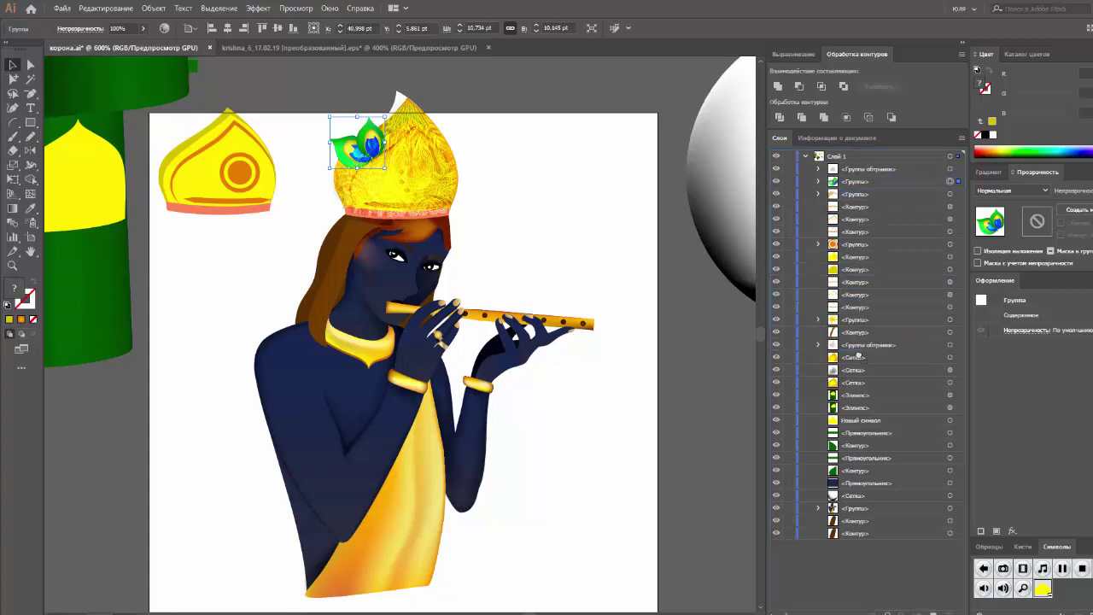
pyautogui.click(949, 358)
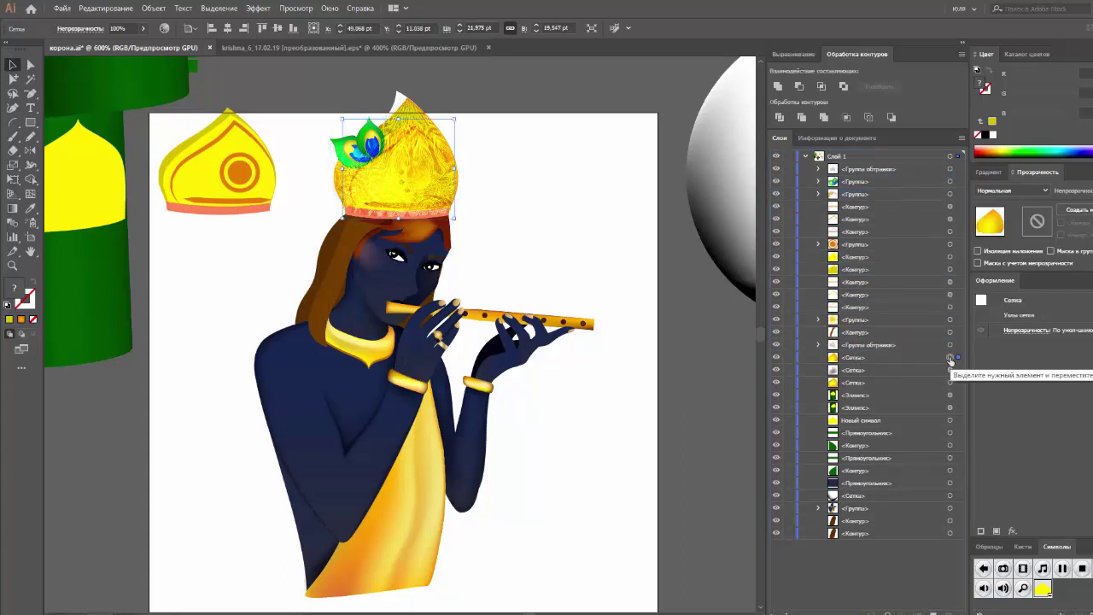
pyautogui.click(892, 346)
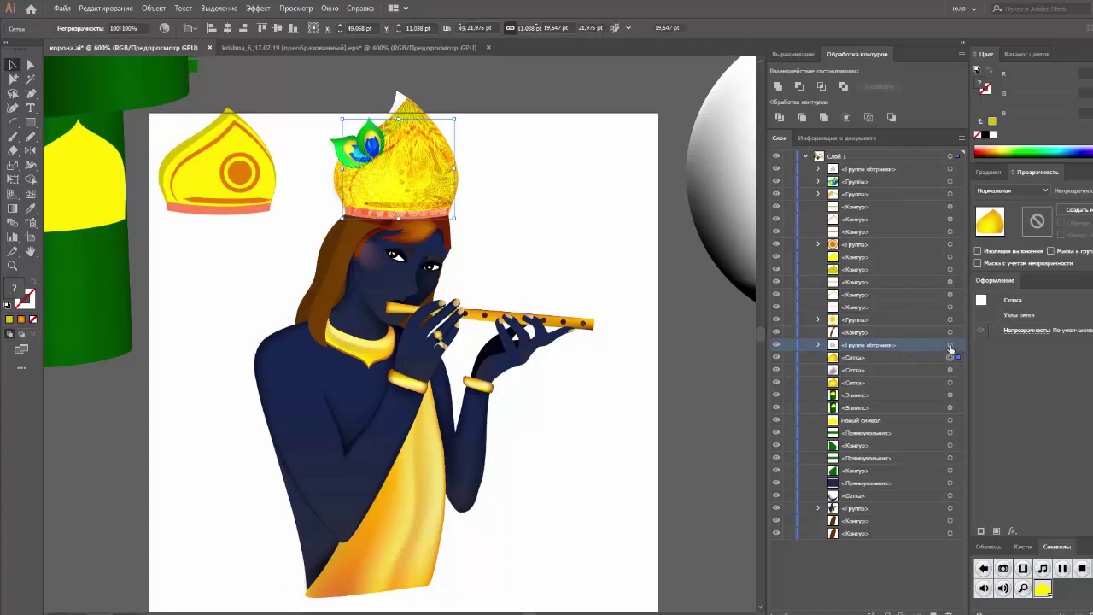
pyautogui.keyDown('shift'); pyautogui.click(950, 344); pyautogui.keyUp('shift')
pyautogui.hotkey('ctrl', 'g')
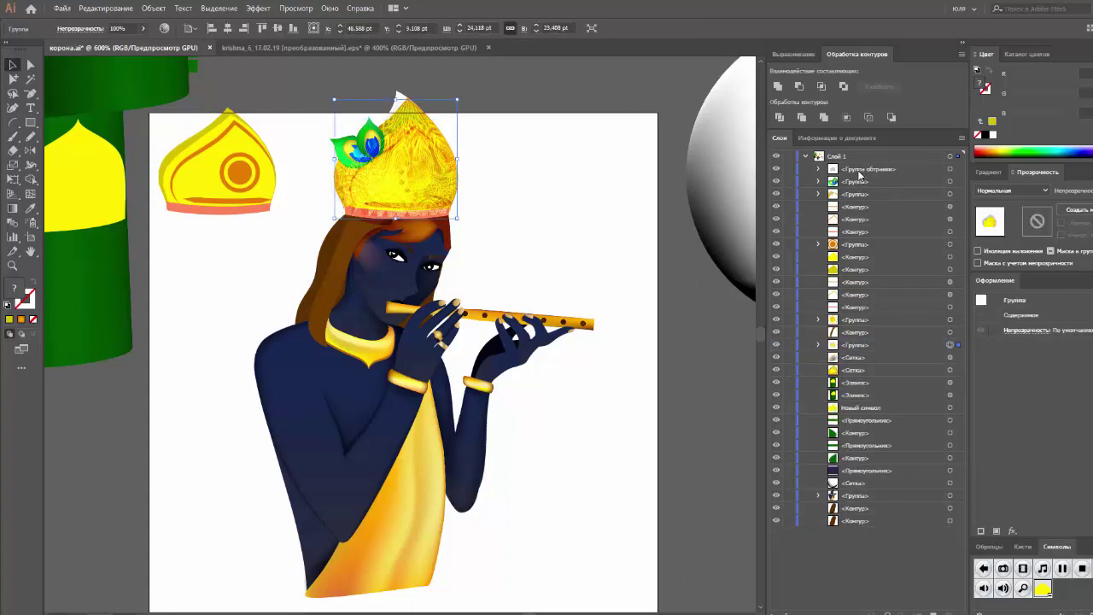
# Step: Group the second clipped lace with its mesh into one crown and move it up the stack
pyautogui.moveTo(859, 175); pyautogui.dragTo(855, 362)
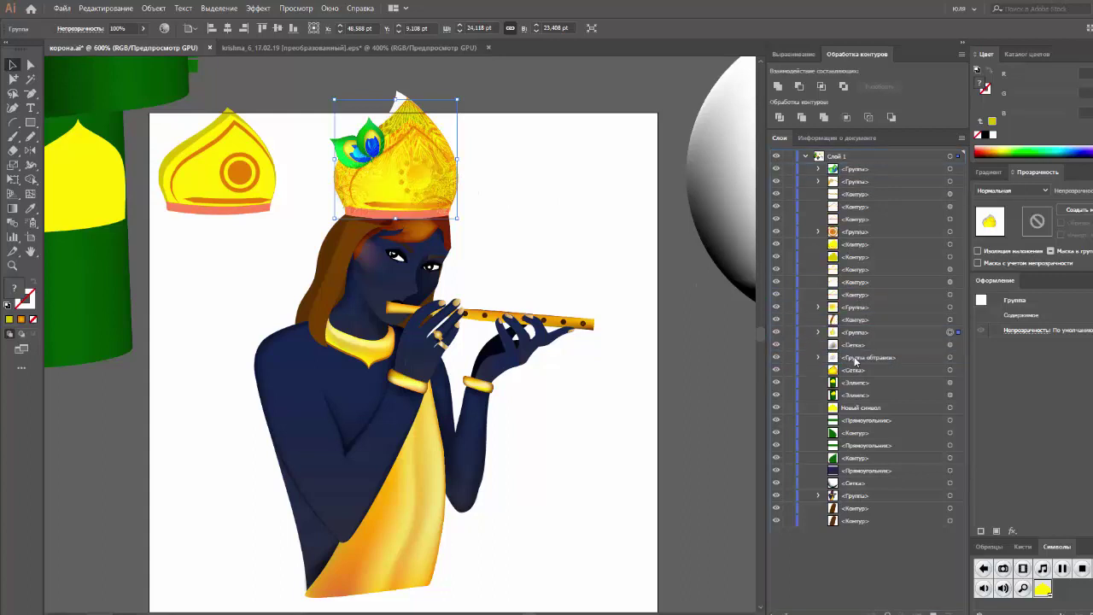
pyautogui.click(949, 357)
pyautogui.keyDown('shift'); pyautogui.click(950, 370); pyautogui.keyUp('shift')
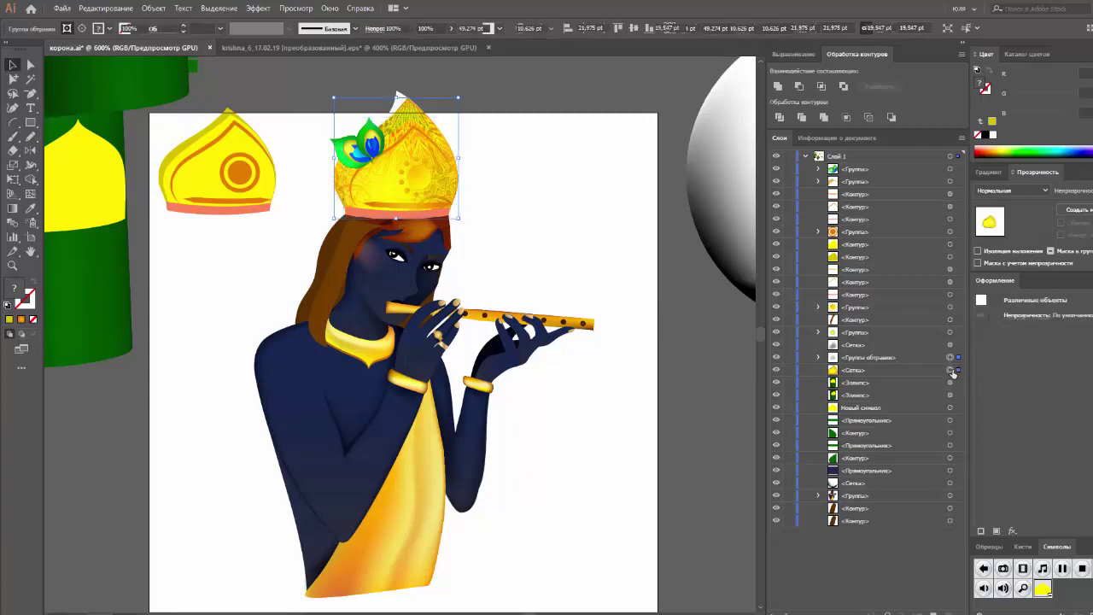
pyautogui.hotkey('ctrl', 'g')
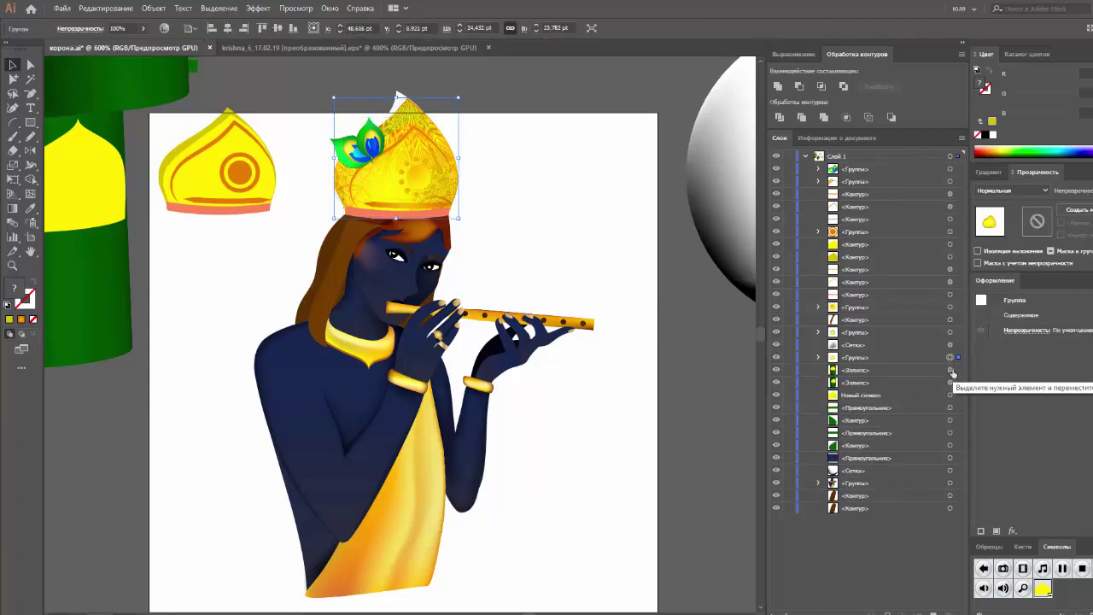
pyautogui.moveTo(857, 170); pyautogui.dragTo(855, 337)
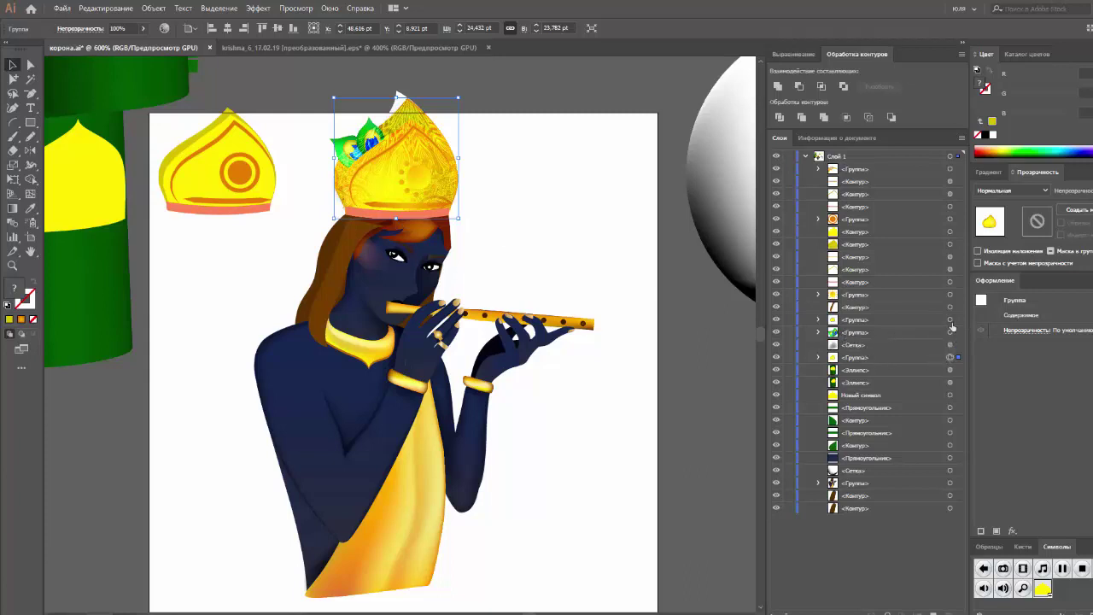
# Step: Pull the crown group off the head to inspect it, then undo back onto the head
pyautogui.click(951, 320)
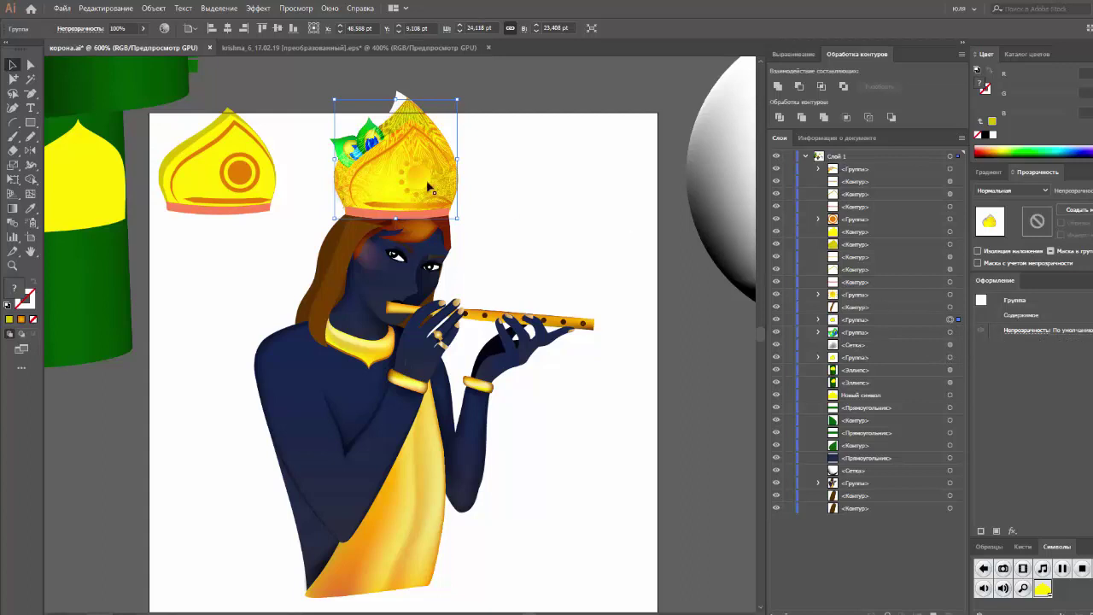
pyautogui.moveTo(427, 183); pyautogui.dragTo(551, 195)
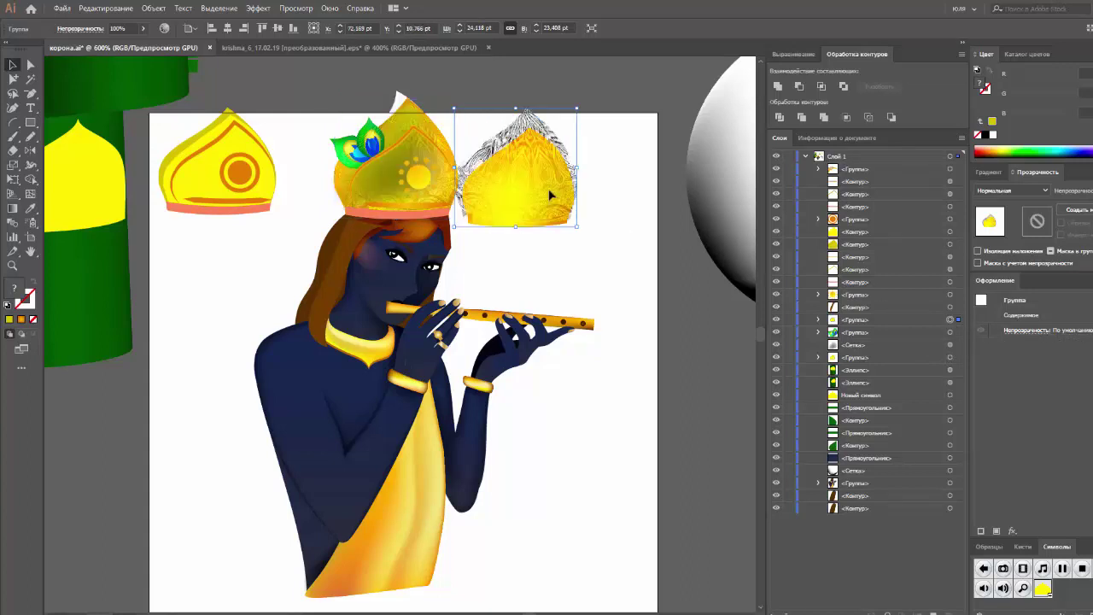
pyautogui.moveTo(530, 185); pyautogui.dragTo(611, 219)
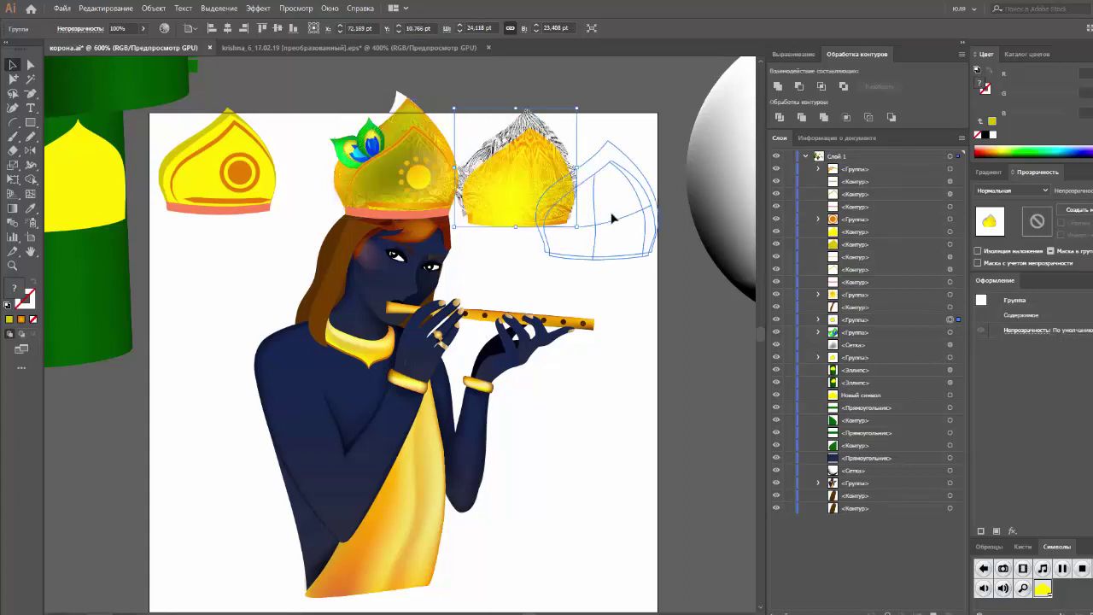
pyautogui.hotkey('ctrl', 'z')
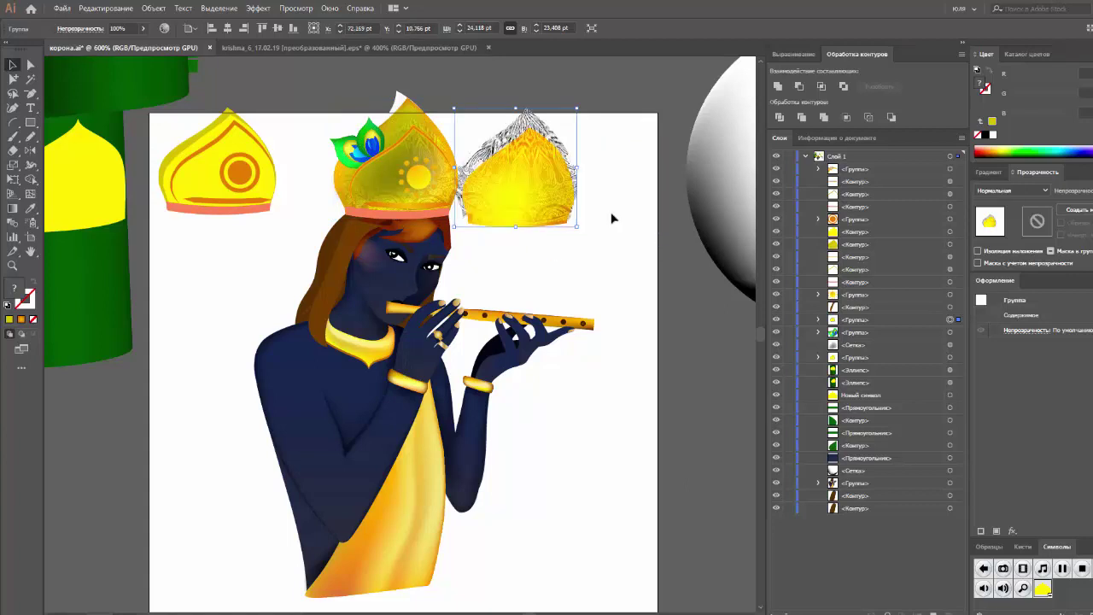
pyautogui.hotkey('ctrl', 'z')
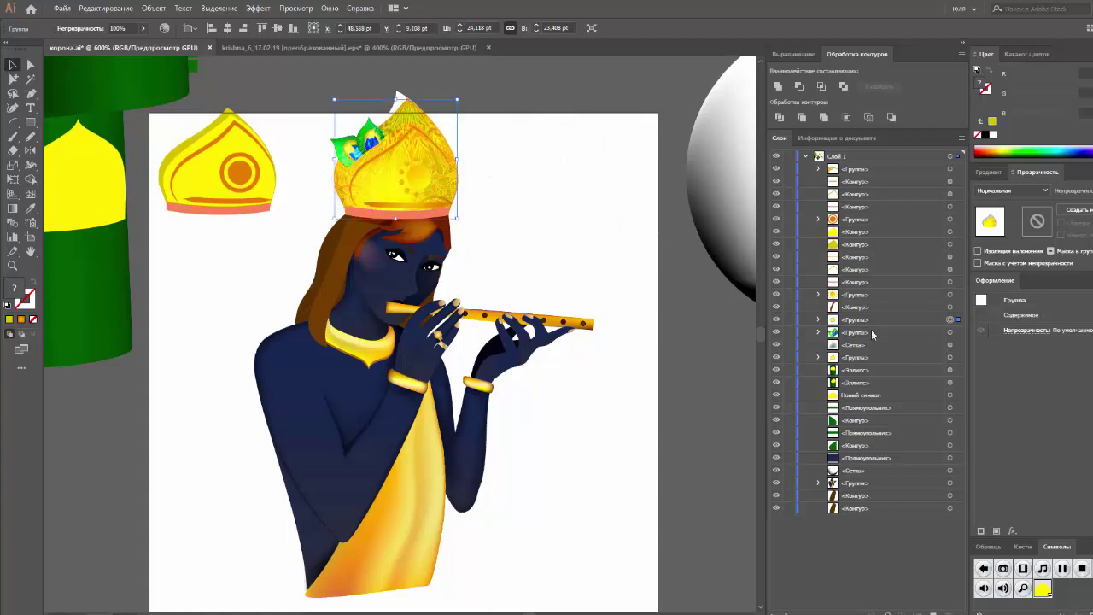
# Step: Expand both crown groups and move the inner clipped lace up the stack
pyautogui.click(818, 319)
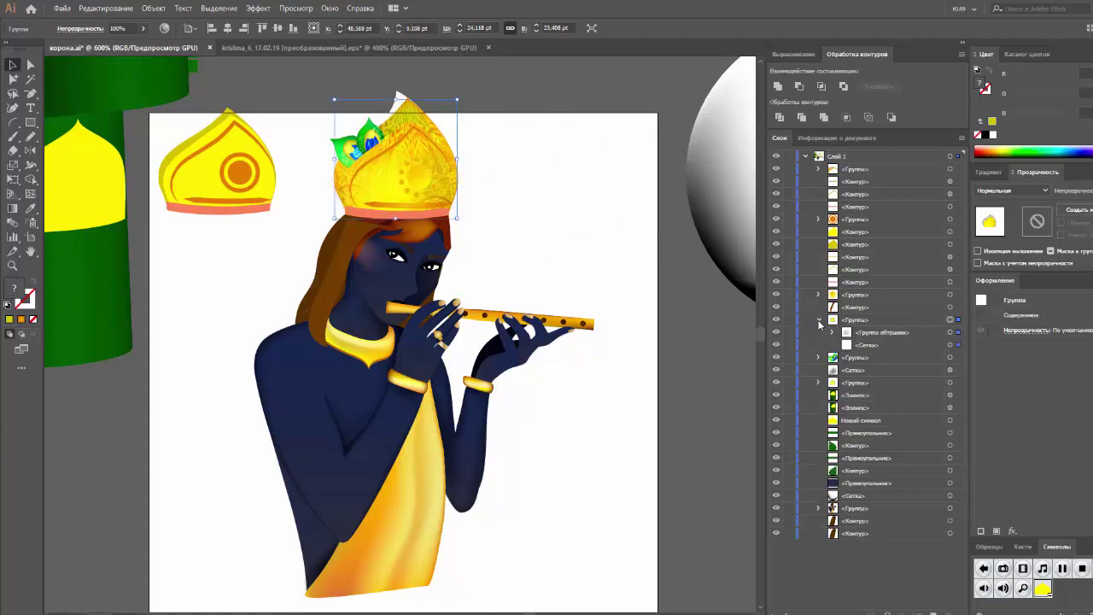
pyautogui.click(949, 332)
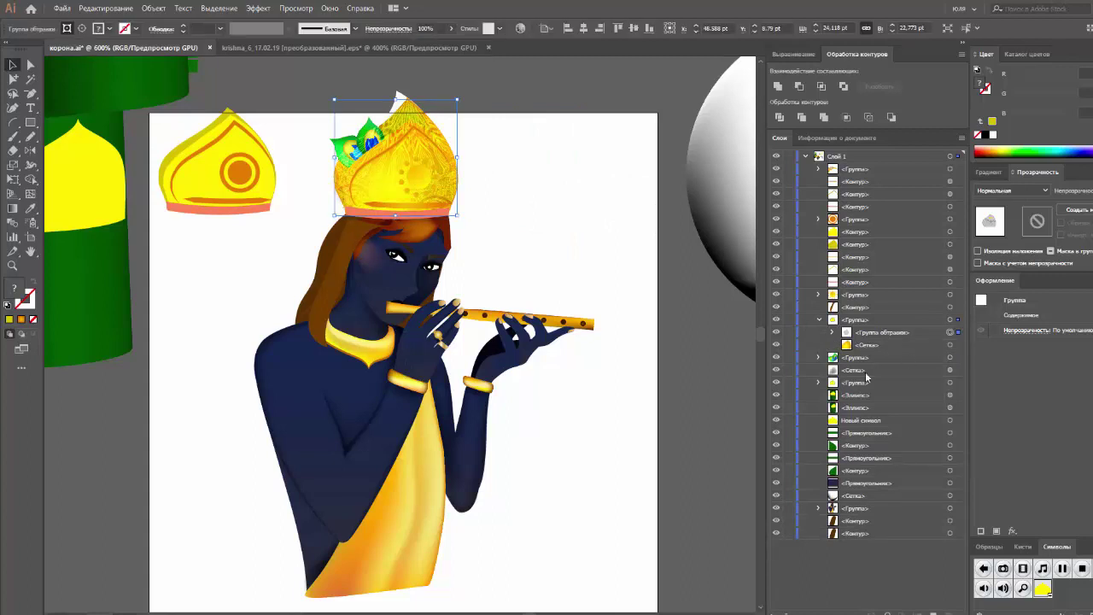
pyautogui.click(818, 383)
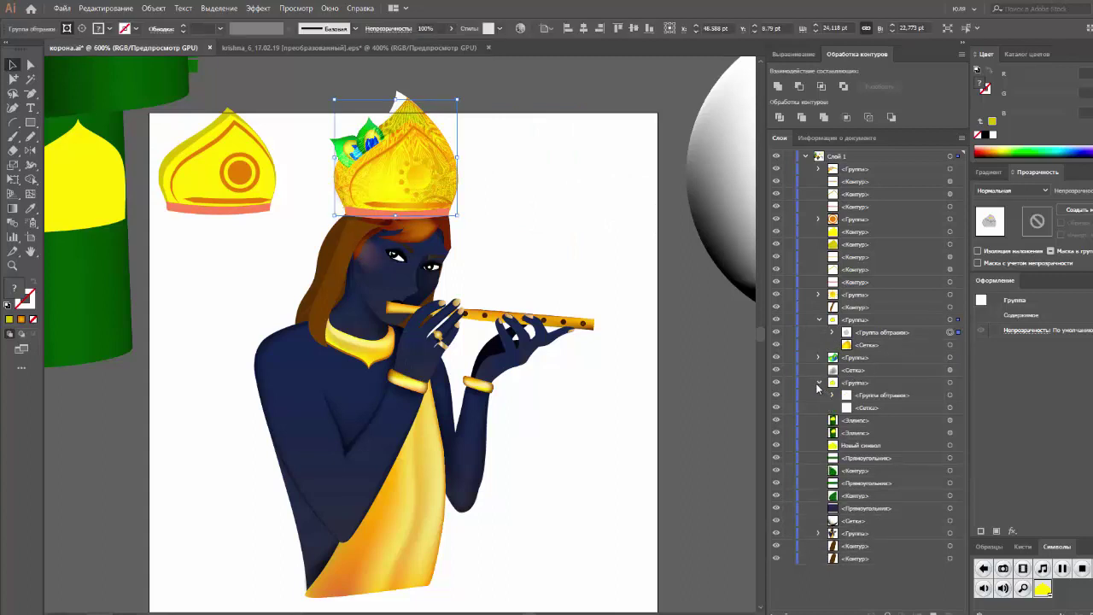
pyautogui.click(949, 394)
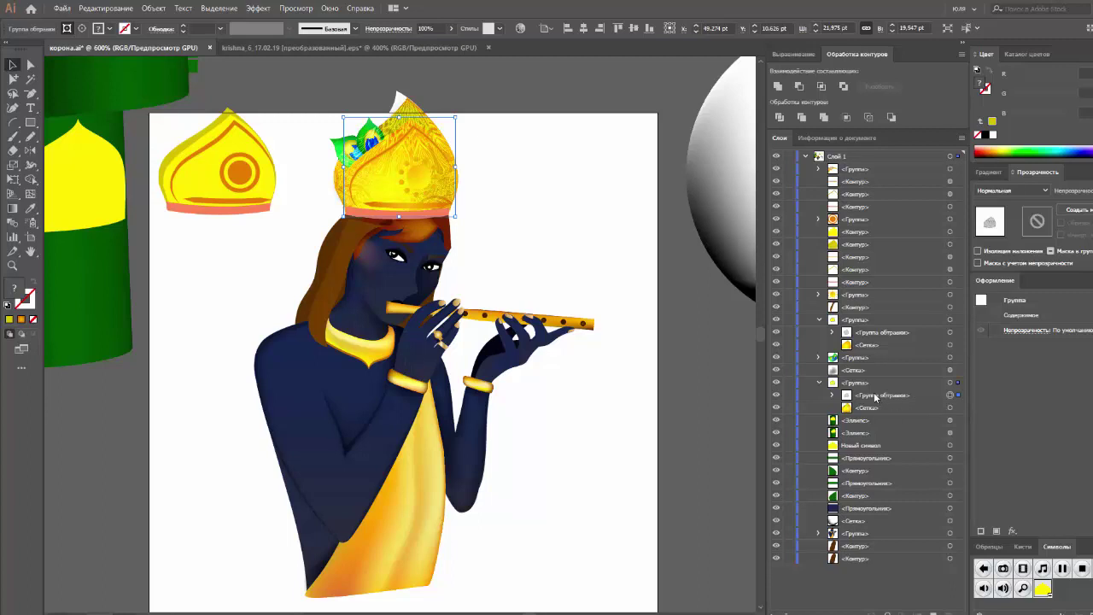
pyautogui.moveTo(876, 398)
pyautogui.mouseDown()
pyautogui.moveTo(869, 345)
pyautogui.moveTo(873, 405)
pyautogui.mouseUp()
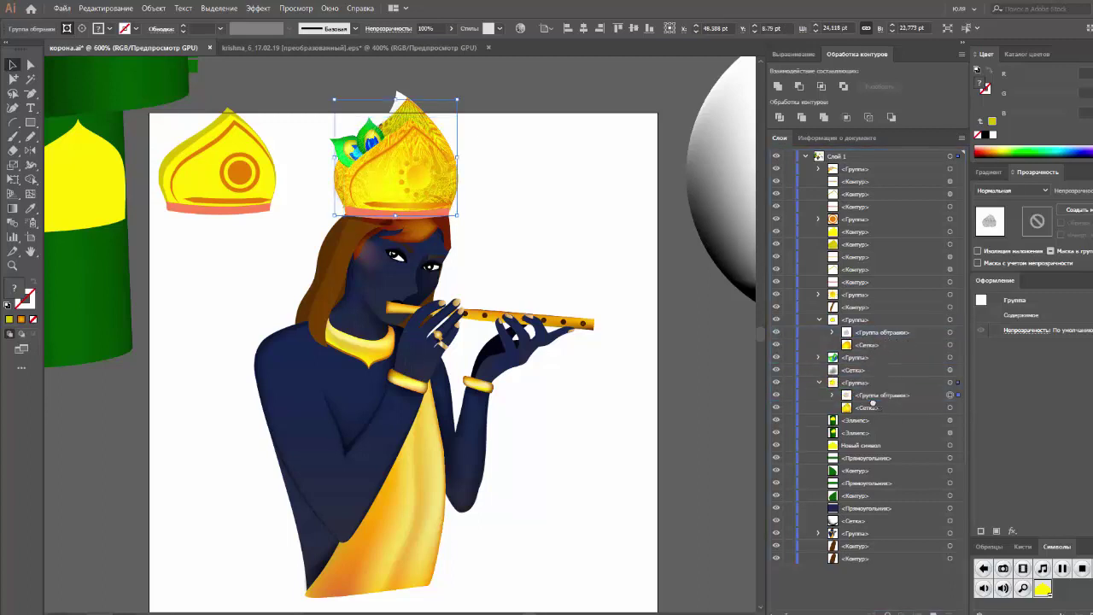
pyautogui.click(949, 382)
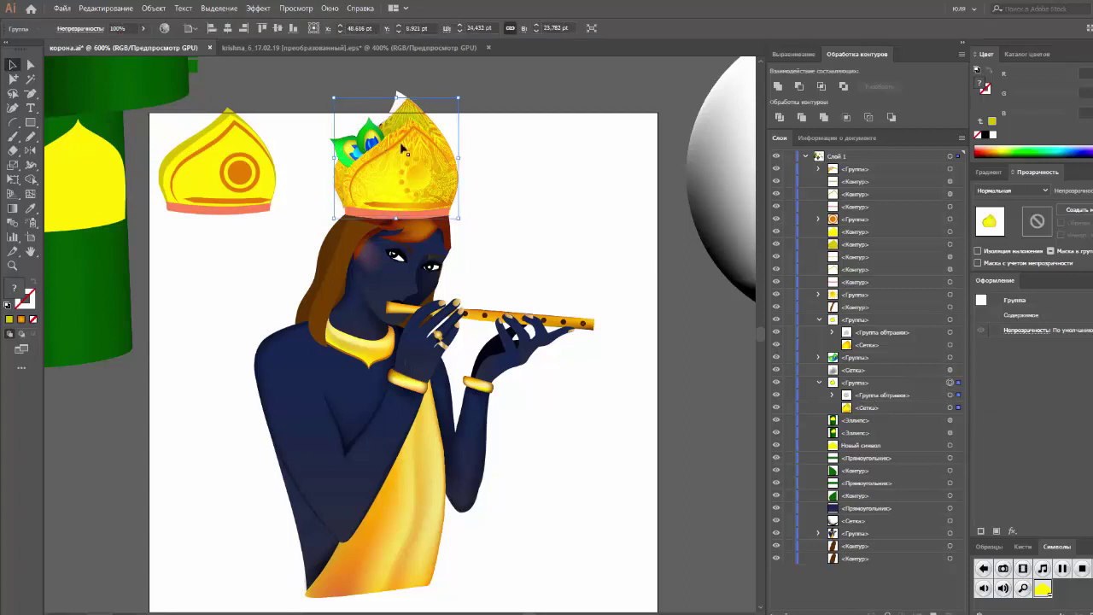
# Step: Test the lower crown group at 49% opacity, then restore it to 100%
pyautogui.click(143, 28)
pyautogui.moveTo(150, 45); pyautogui.dragTo(119, 45)
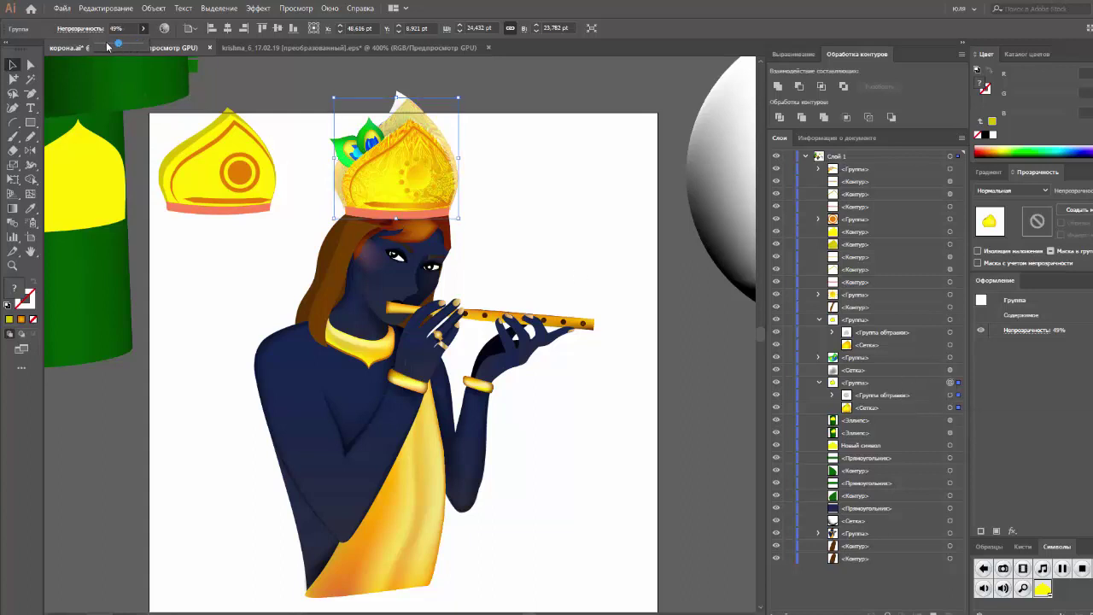
pyautogui.moveTo(118, 42); pyautogui.dragTo(173, 49)
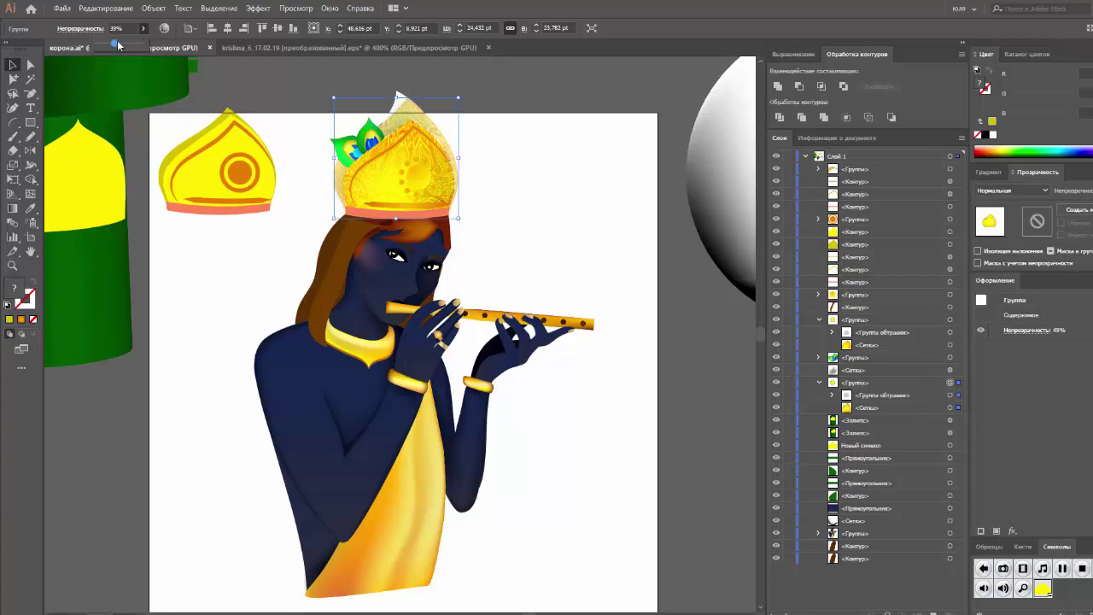
pyautogui.click(819, 382)
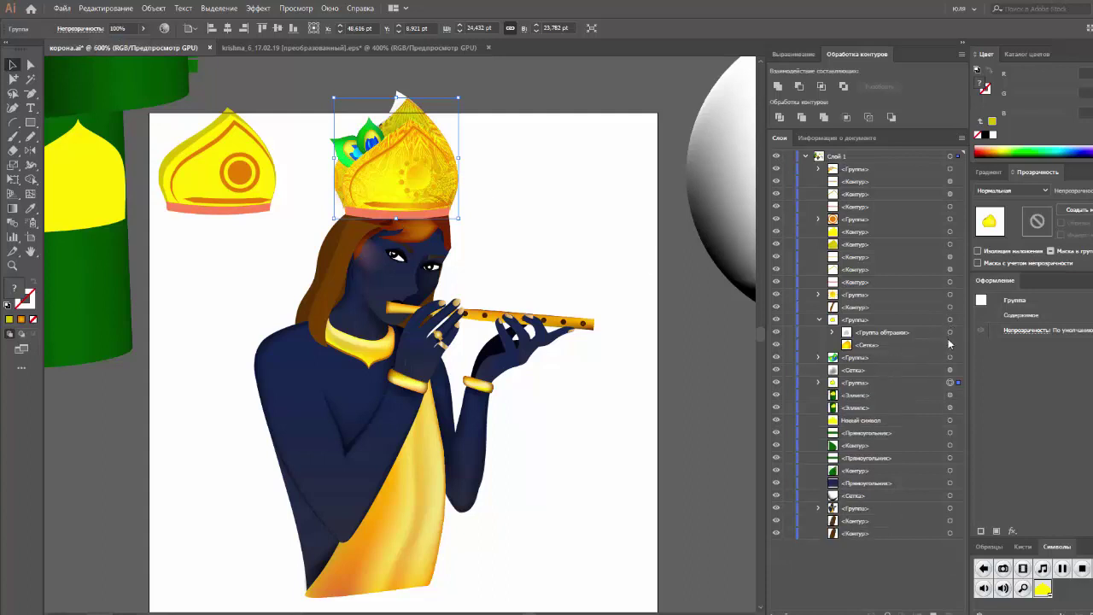
# Step: Set the upper crown group's opacity from 42% to 53%, then reselect it
pyautogui.click(949, 319)
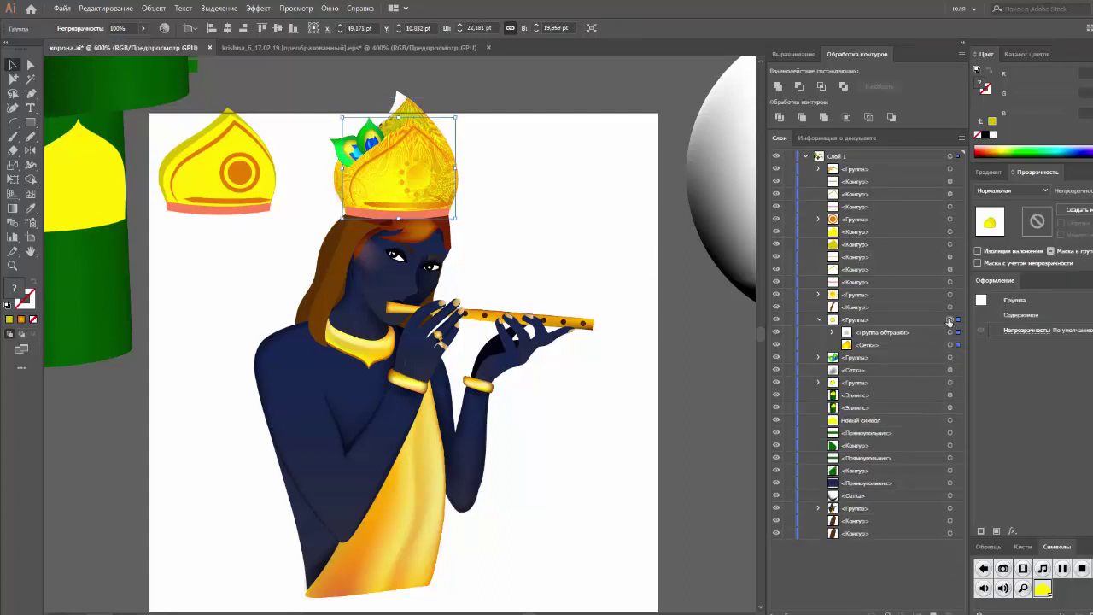
pyautogui.click(143, 28)
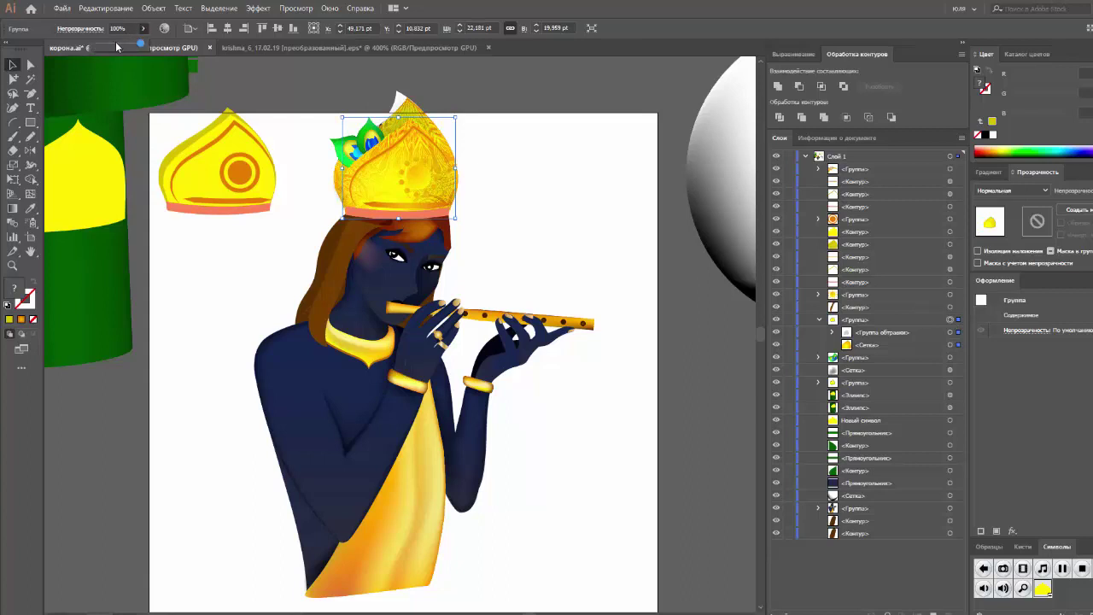
pyautogui.click(117, 45)
pyautogui.moveTo(118, 46); pyautogui.dragTo(147, 46)
pyautogui.click(598, 165)
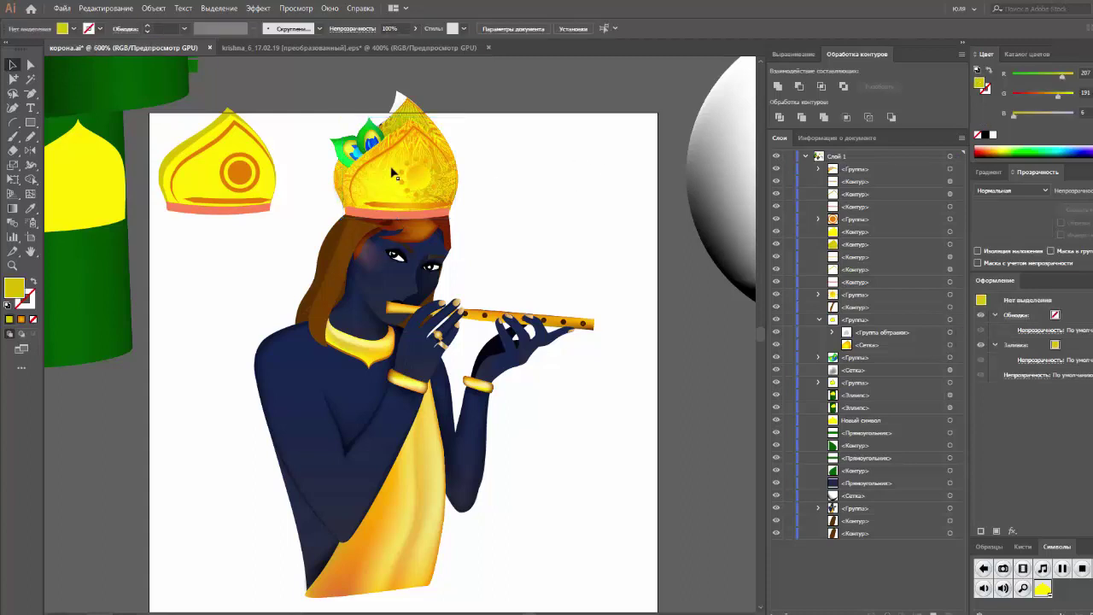
pyautogui.click(817, 321)
pyautogui.click(949, 319)
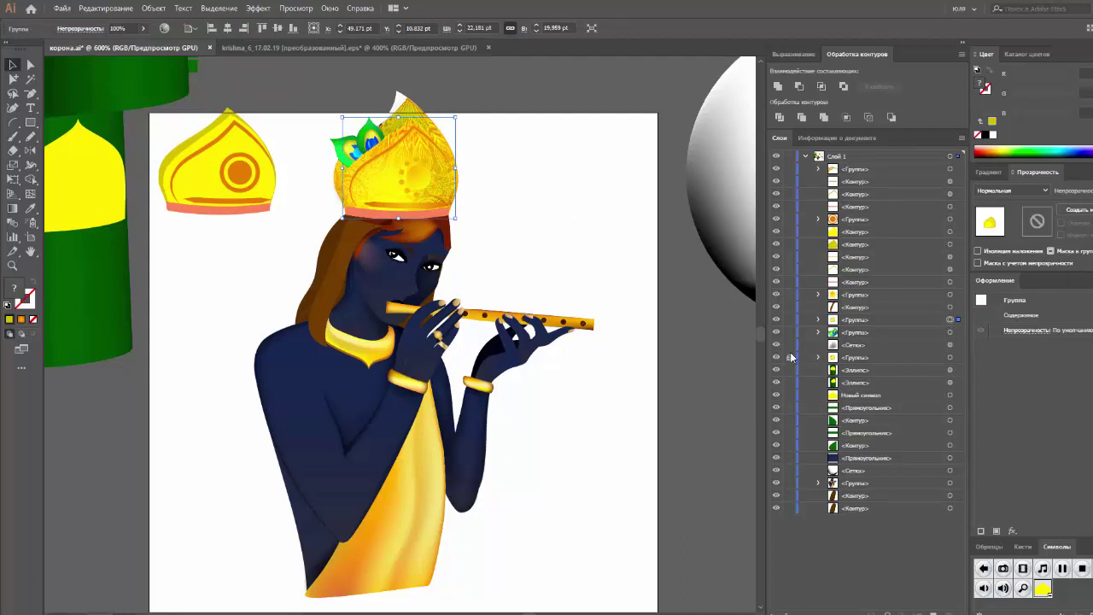
# Step: Lock both crown groups and adjust the crown outline's gradient stops and direction
pyautogui.click(788, 357)
pyautogui.click(788, 320)
pyautogui.click(381, 159)
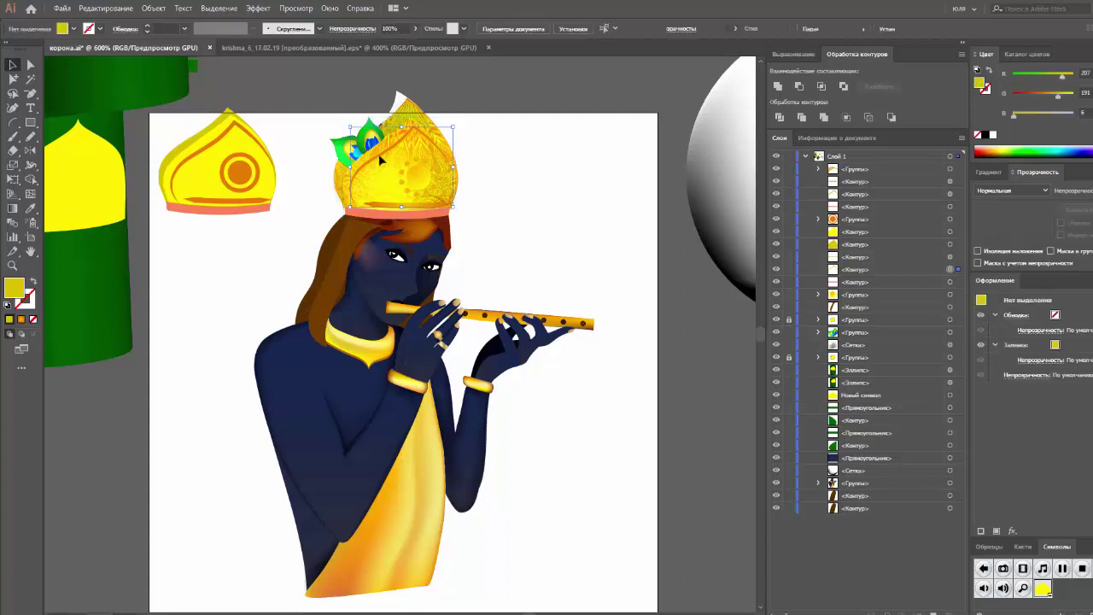
pyautogui.click(989, 172)
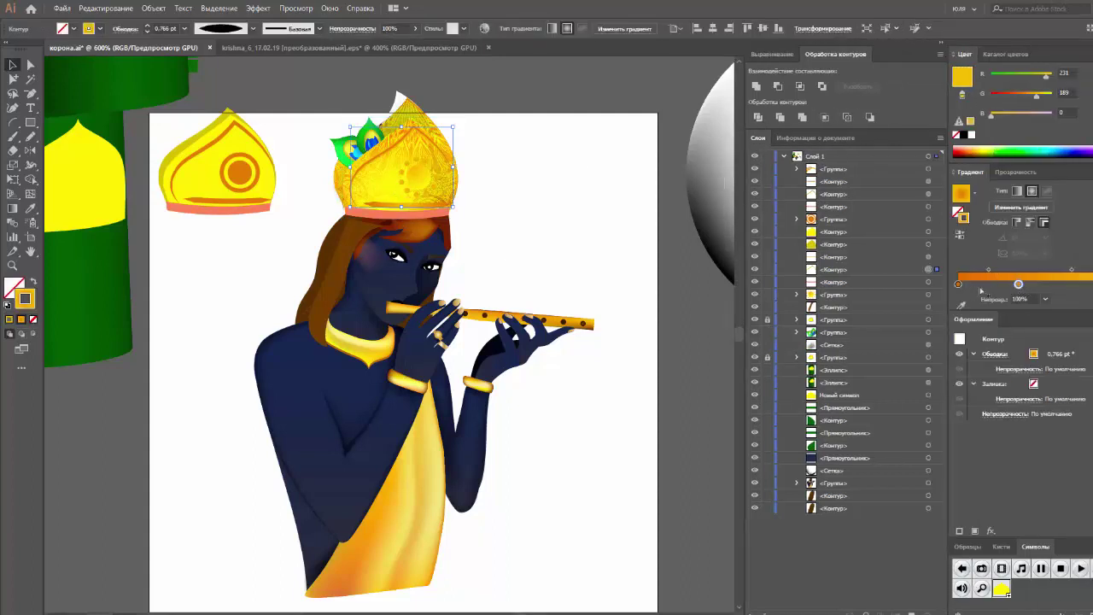
pyautogui.moveTo(960, 285)
pyautogui.mouseDown()
pyautogui.moveTo(978, 284)
pyautogui.moveTo(940, 294)
pyautogui.mouseUp()
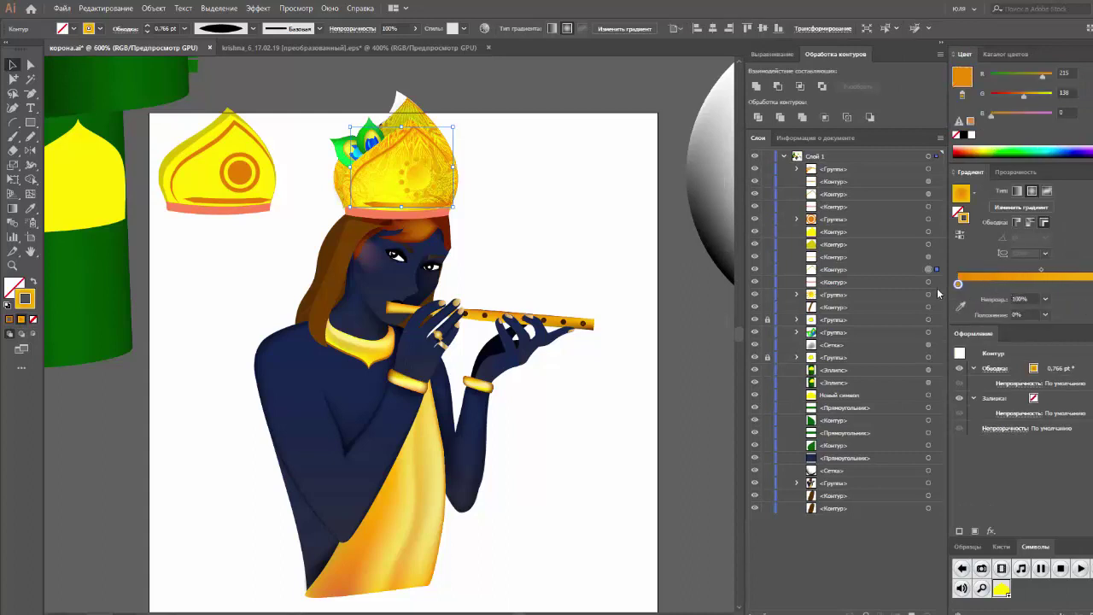
pyautogui.click(961, 239)
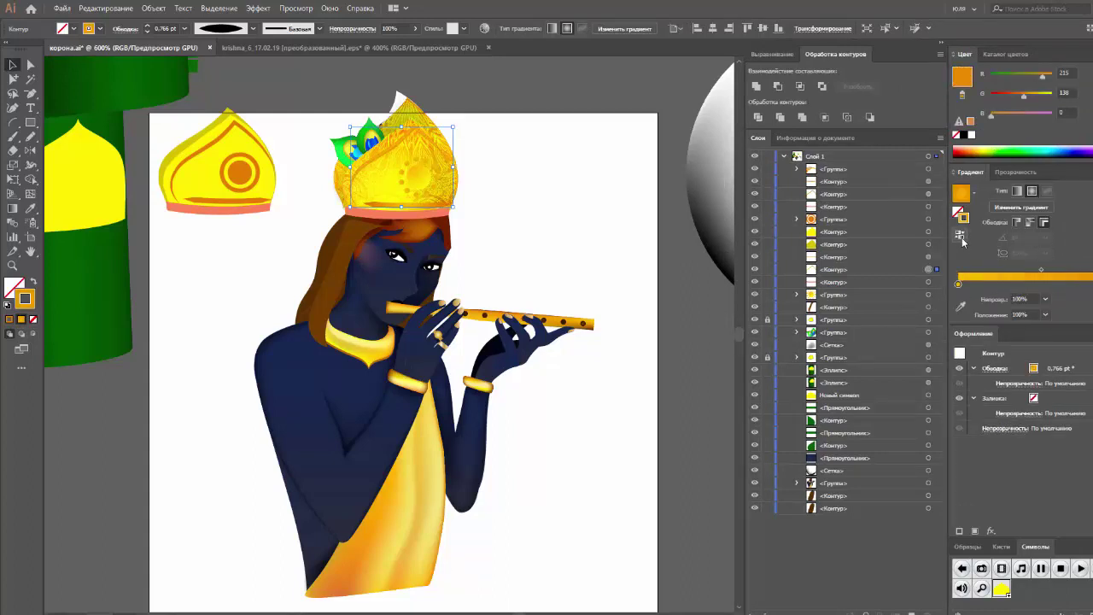
pyautogui.click(961, 239)
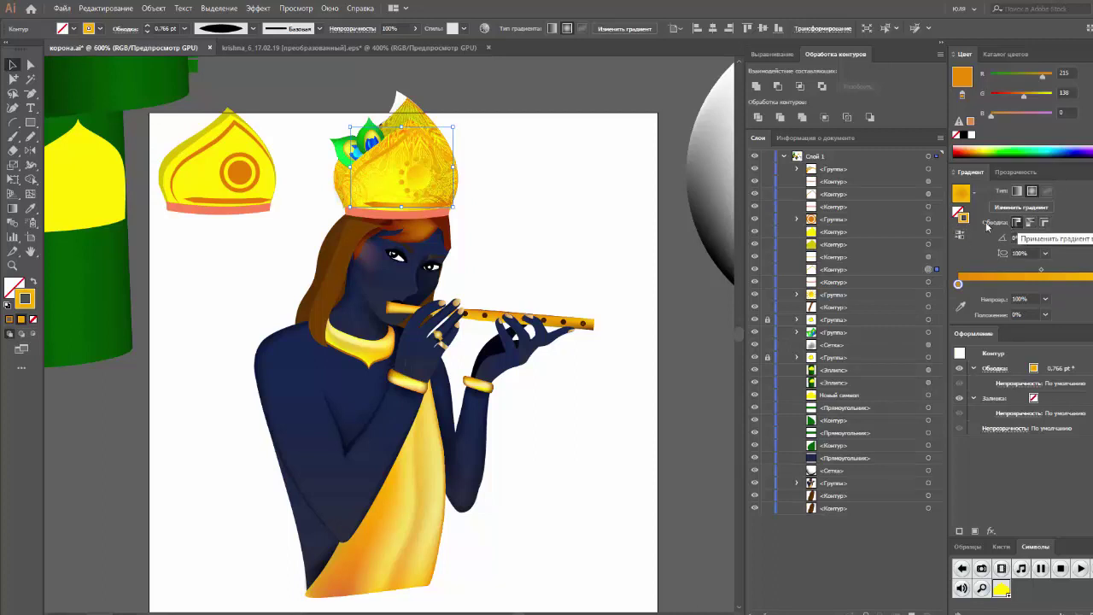
# Step: Expand the outline's appearance, give the inner arch a gradient fill and move it lower in the stack
pyautogui.click(154, 8)
pyautogui.click(179, 147)
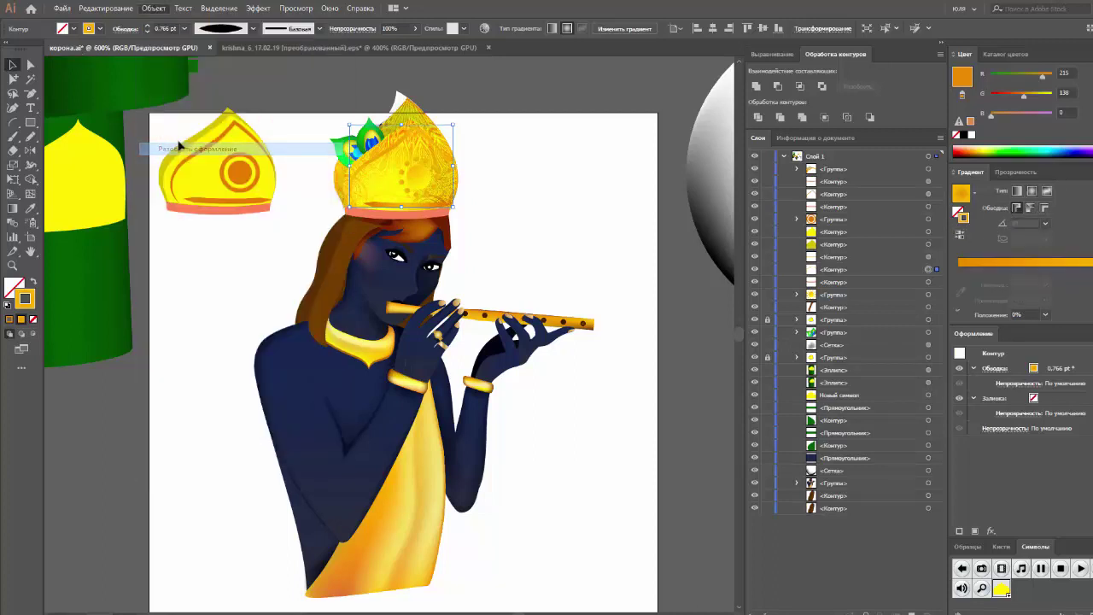
pyautogui.press('z')
pyautogui.moveTo(388, 135); pyautogui.dragTo(583, 211)
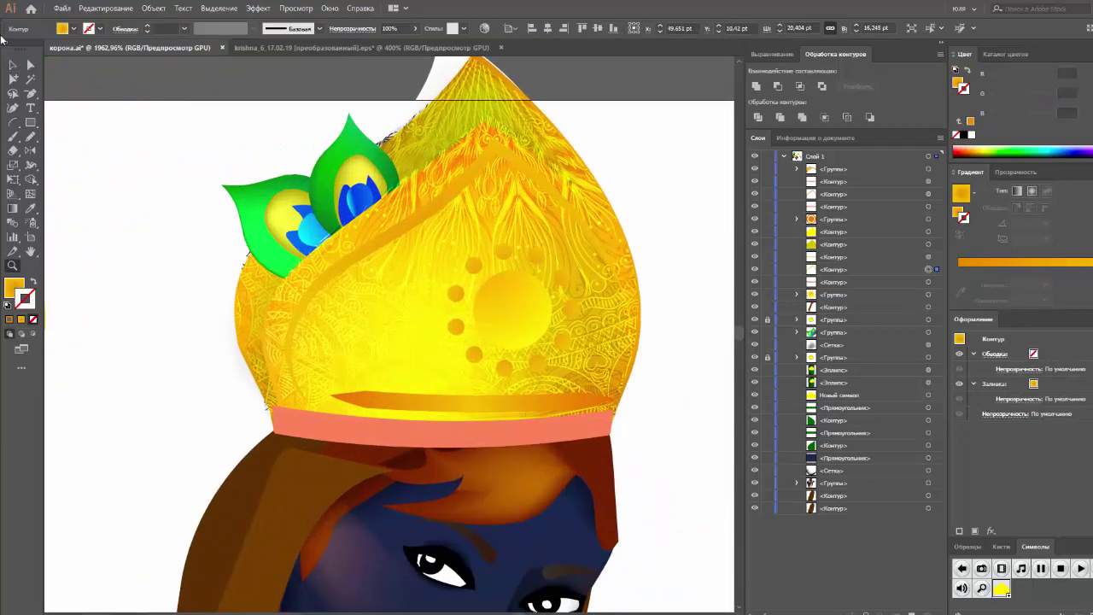
pyautogui.click(13, 64)
pyautogui.click(466, 183)
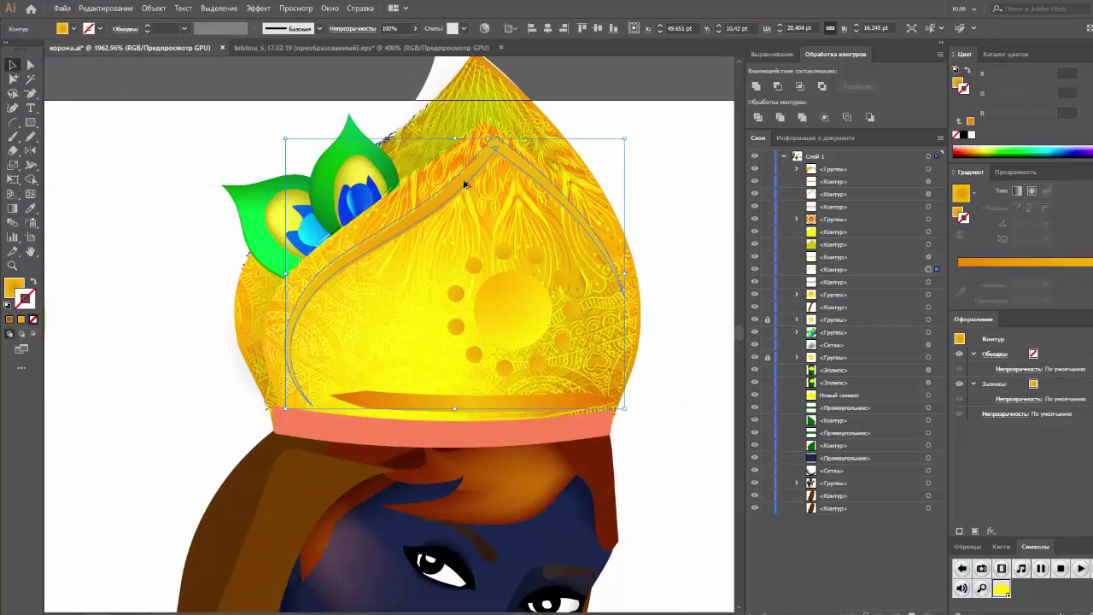
pyautogui.moveTo(465, 184); pyautogui.dragTo(463, 180)
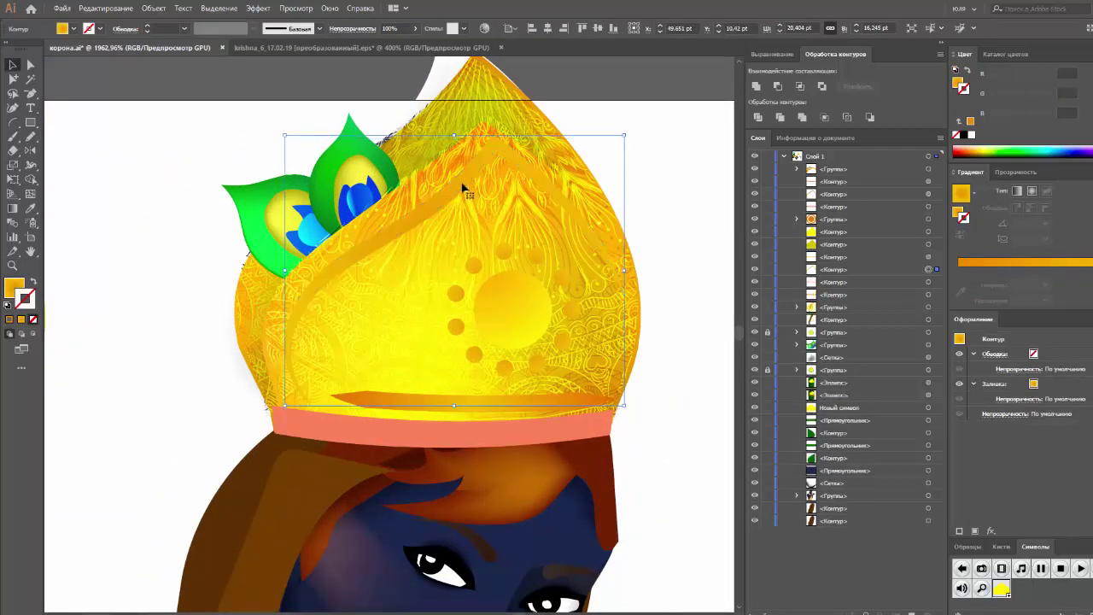
pyautogui.click(958, 215)
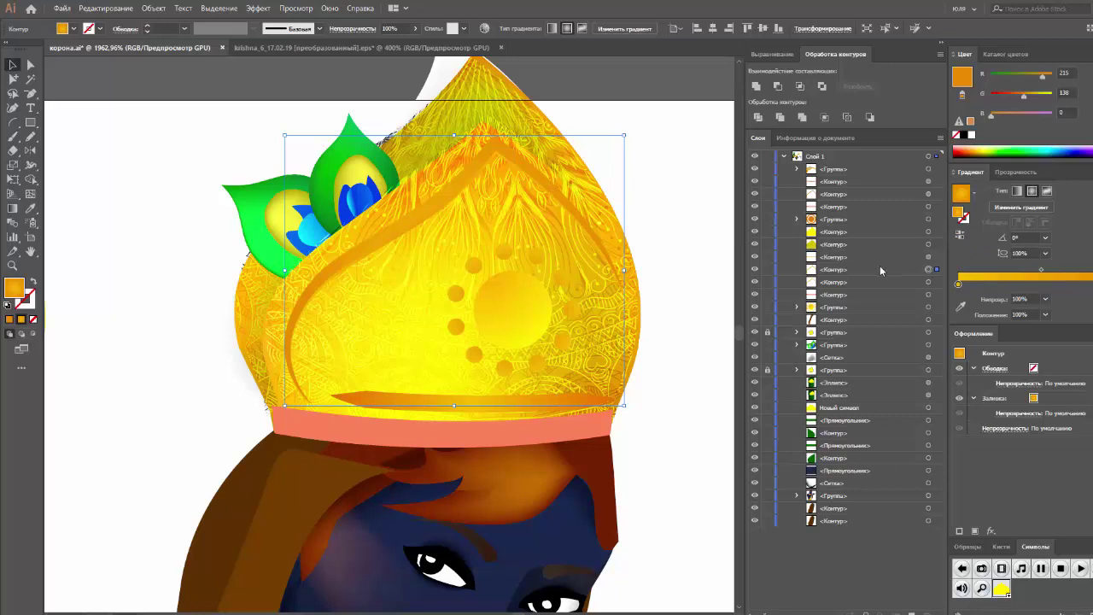
pyautogui.moveTo(832, 271); pyautogui.dragTo(828, 291)
# Step: Give the orange band at the crown's base a 0.5 pt stroke
pyautogui.click(690, 242)
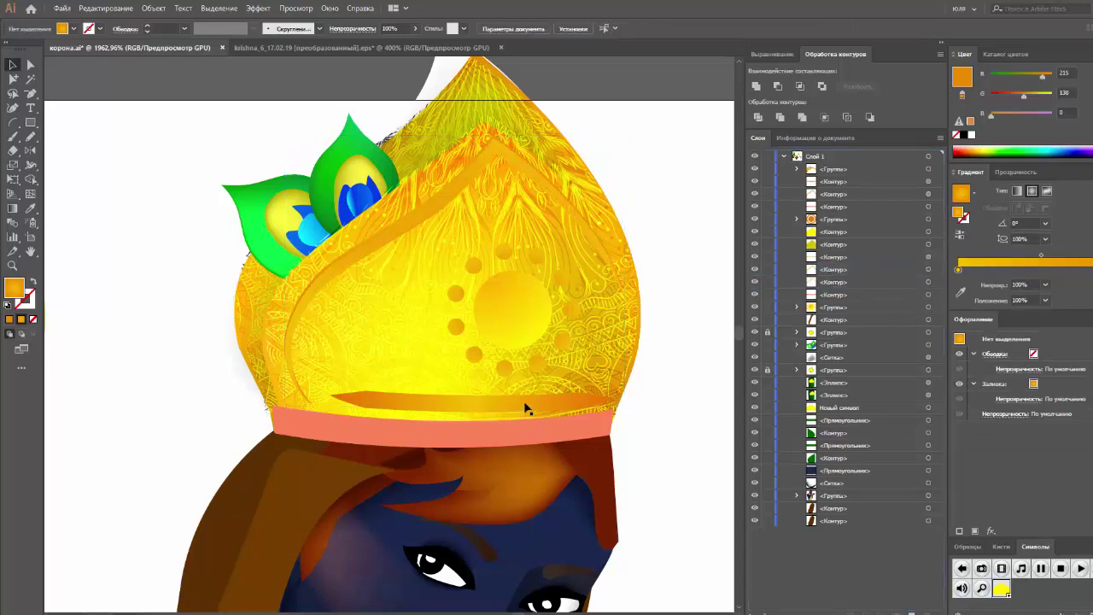
pyautogui.hotkey('shift', 'x')
pyautogui.click(443, 393)
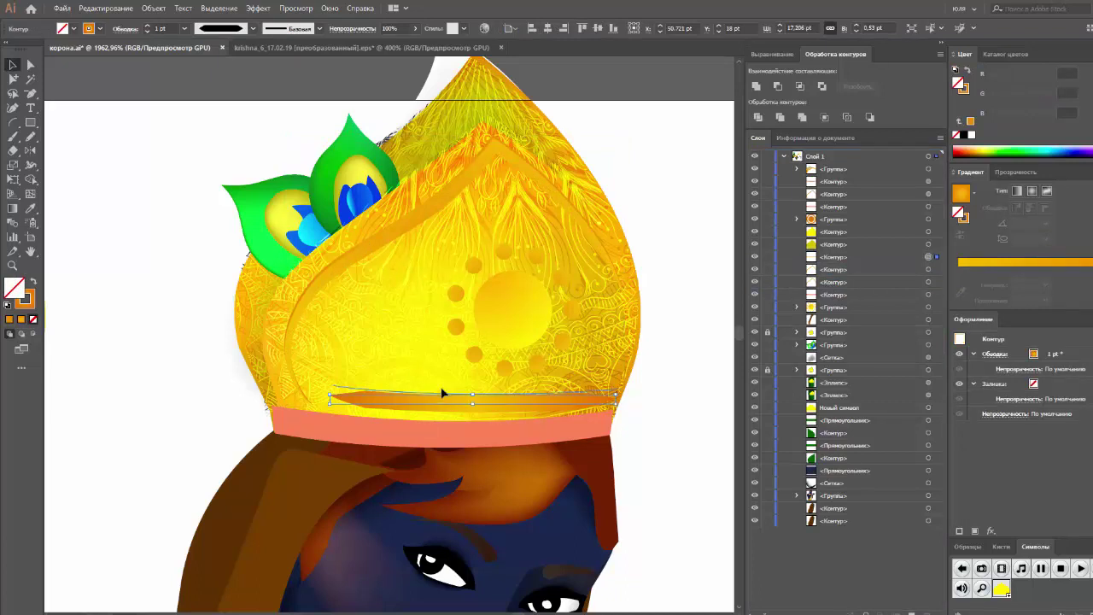
pyautogui.moveTo(443, 394); pyautogui.dragTo(453, 379)
pyautogui.hotkey('ctrl', 'z')
pyautogui.click(185, 28)
pyautogui.click(195, 55)
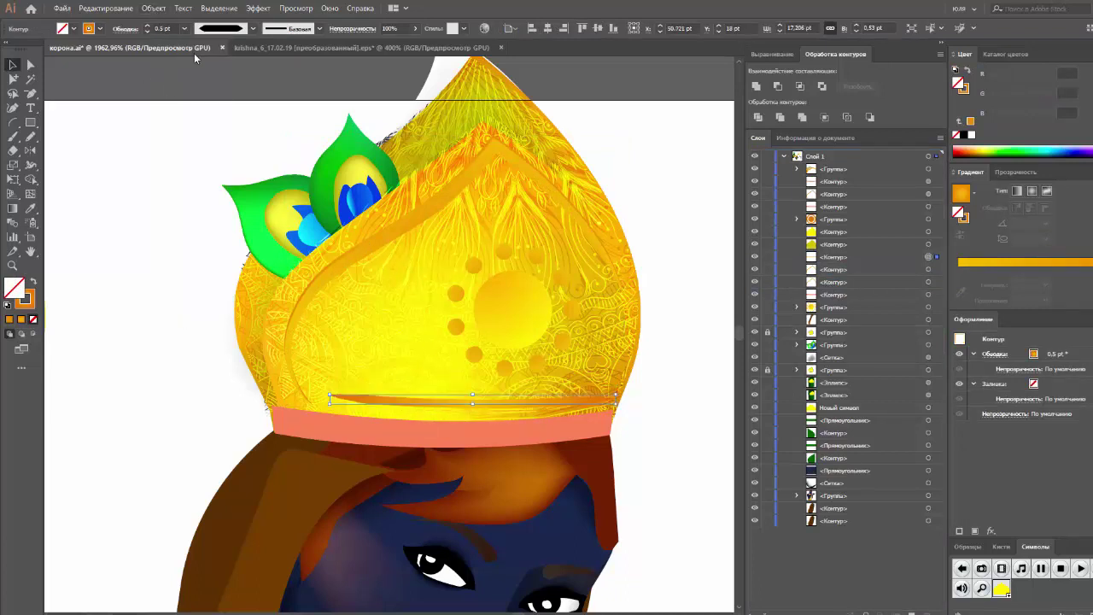
# Step: Expand the band's appearance into shapes, nudge it into place and review its blend mode
pyautogui.click(154, 7)
pyautogui.click(177, 149)
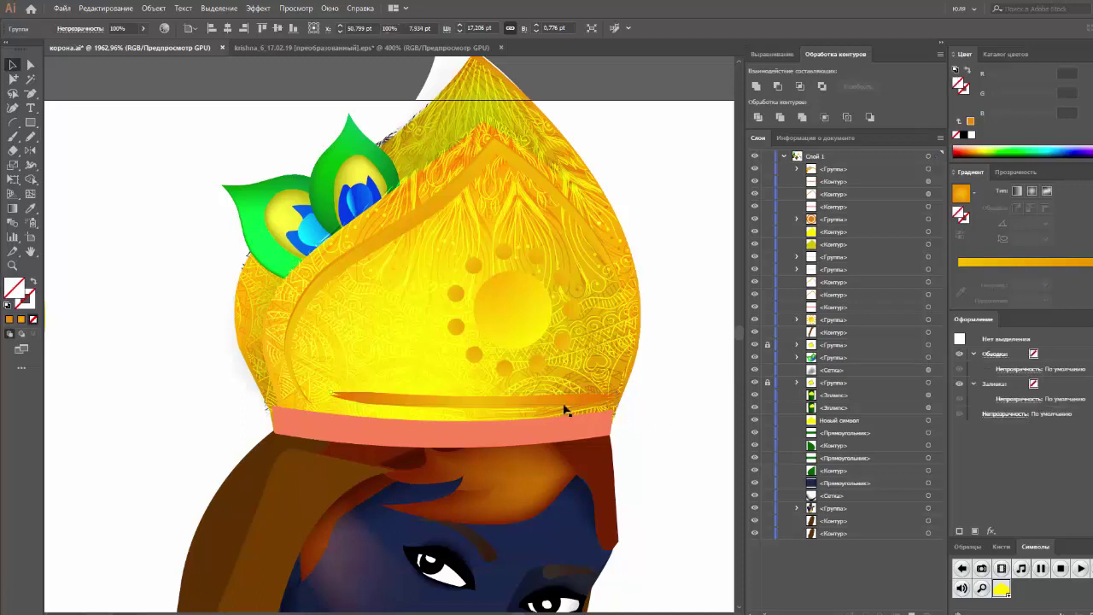
pyautogui.moveTo(559, 406); pyautogui.dragTo(561, 408)
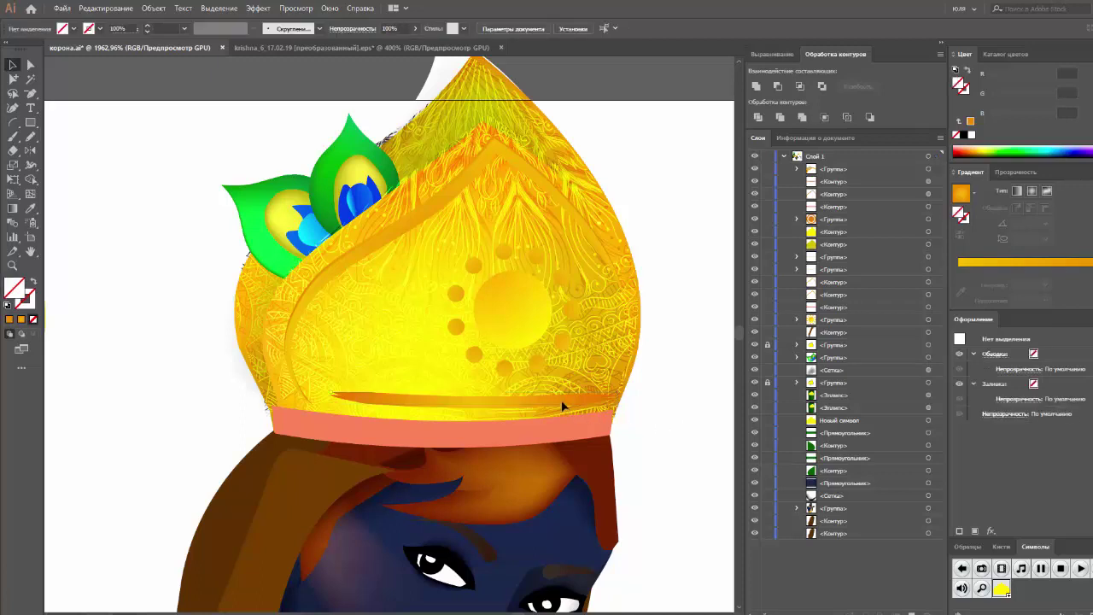
pyautogui.click(1016, 171)
pyautogui.click(1012, 190)
pyautogui.click(1013, 253)
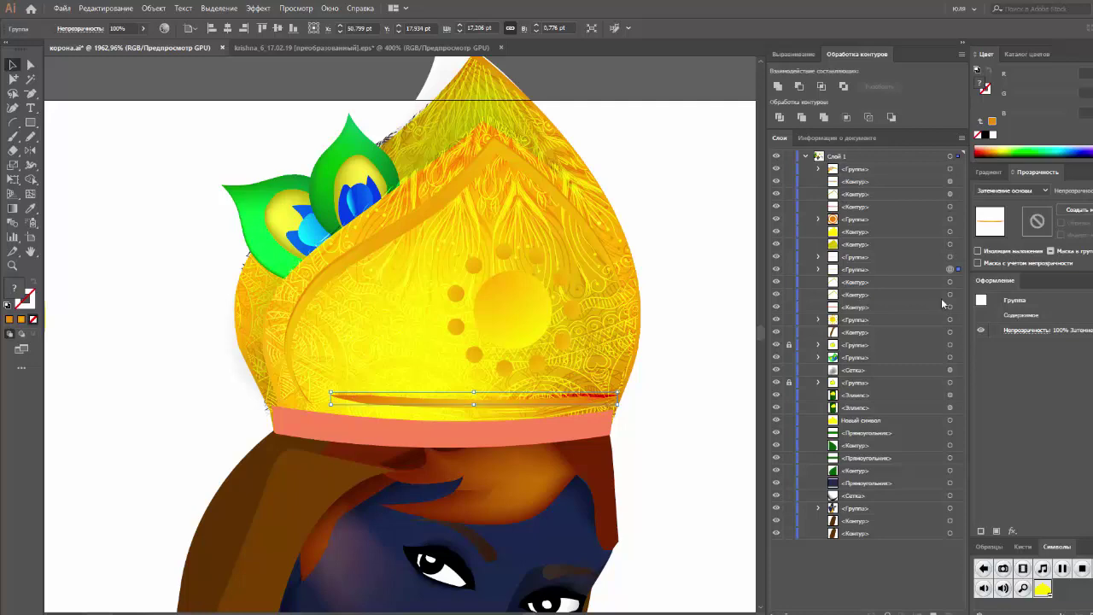
pyautogui.click(690, 423)
# Step: Ungroup the sun ornament and select the dotted circle around the sun
pyautogui.click(514, 317)
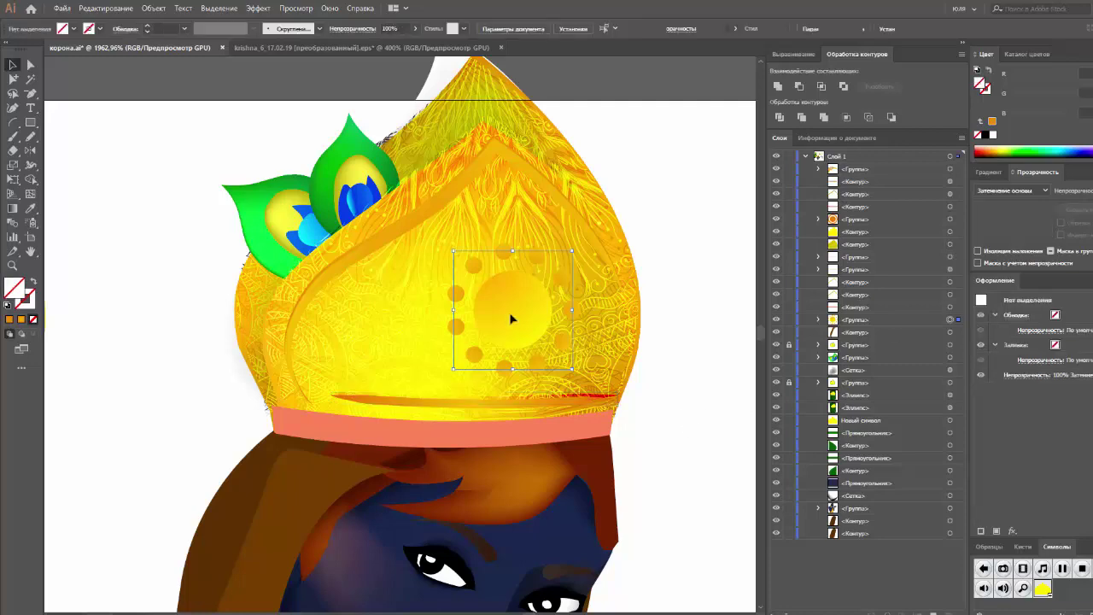
pyautogui.click(147, 9)
pyautogui.click(175, 150)
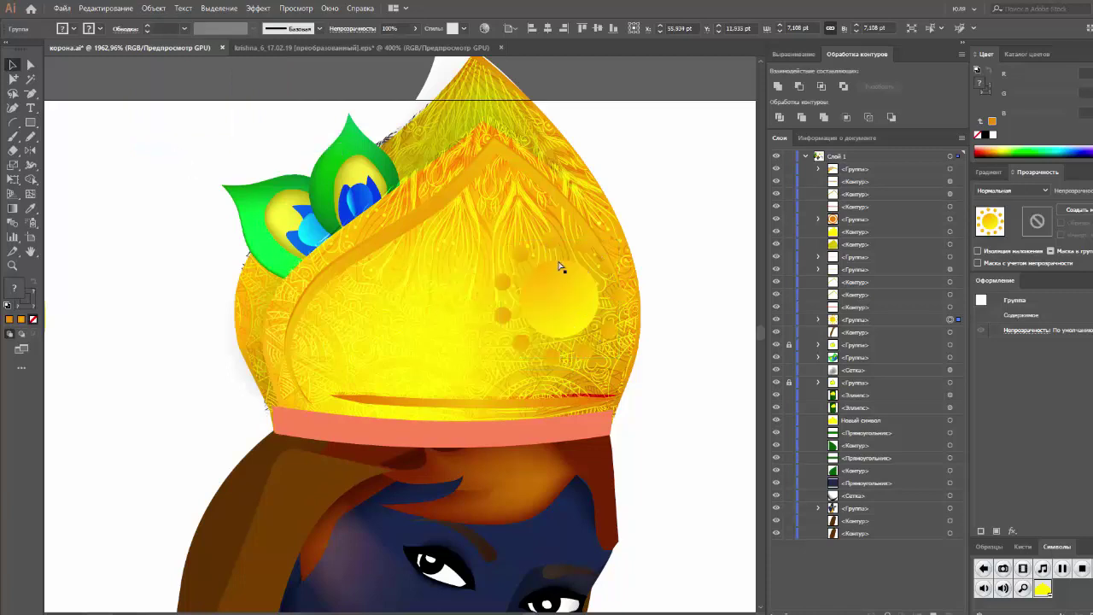
pyautogui.click(391, 158)
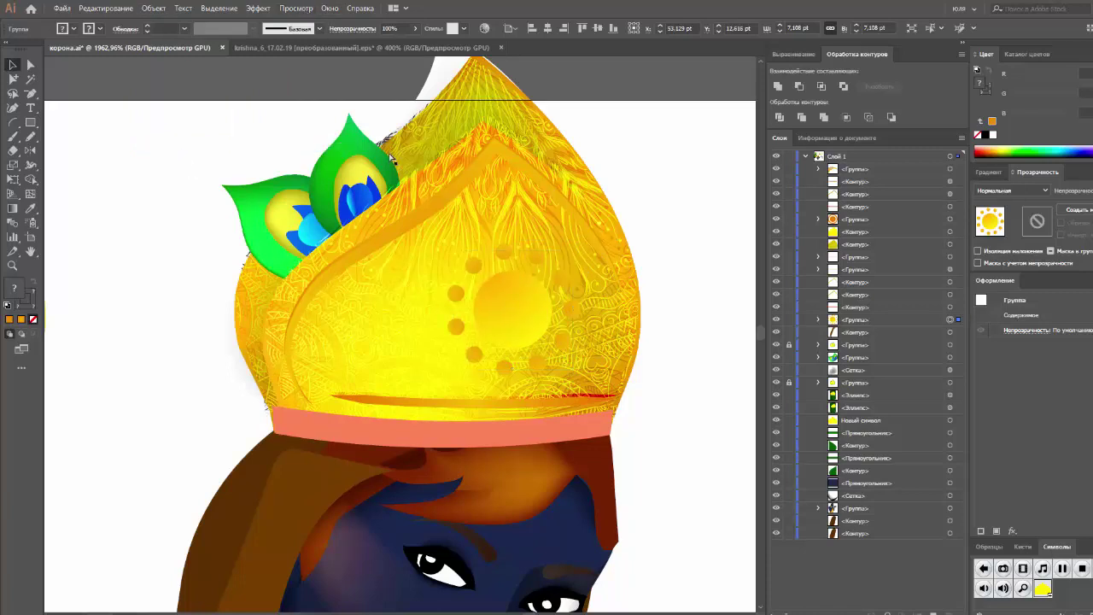
pyautogui.click(519, 254)
pyautogui.click(250, 7)
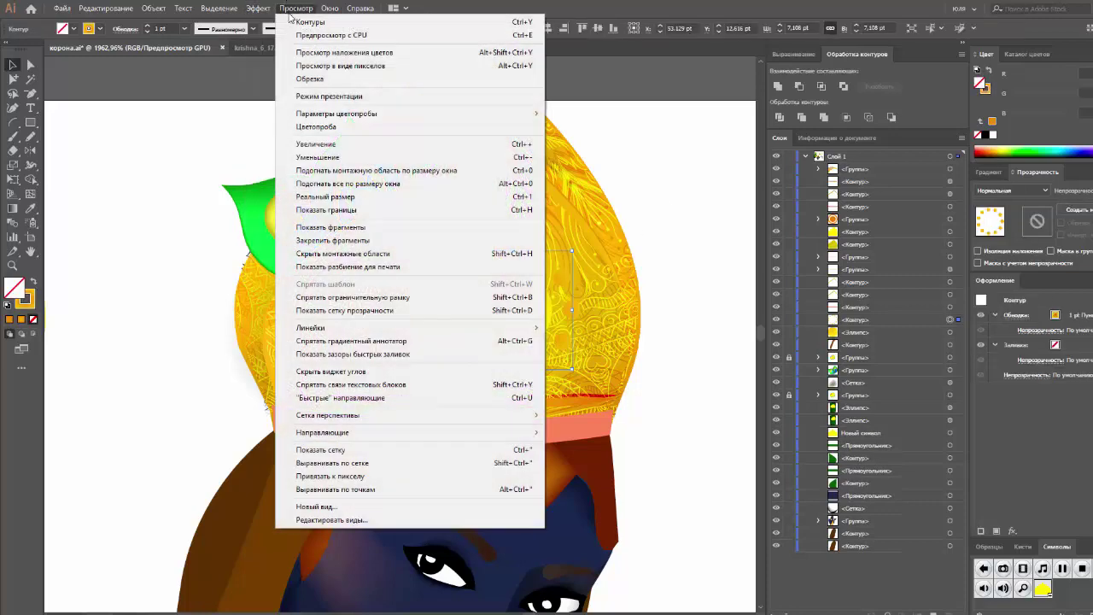
pyautogui.click(327, 210)
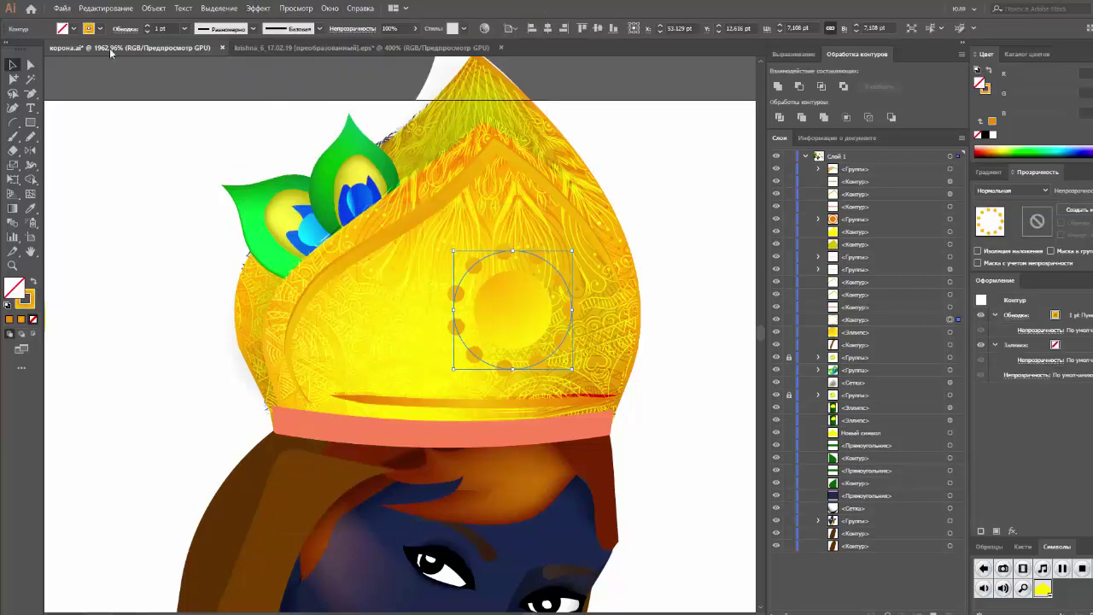
# Step: Expand the dotted circle into separate circles with an orange gradient, then move them lower in the stack
pyautogui.click(154, 8)
pyautogui.click(188, 137)
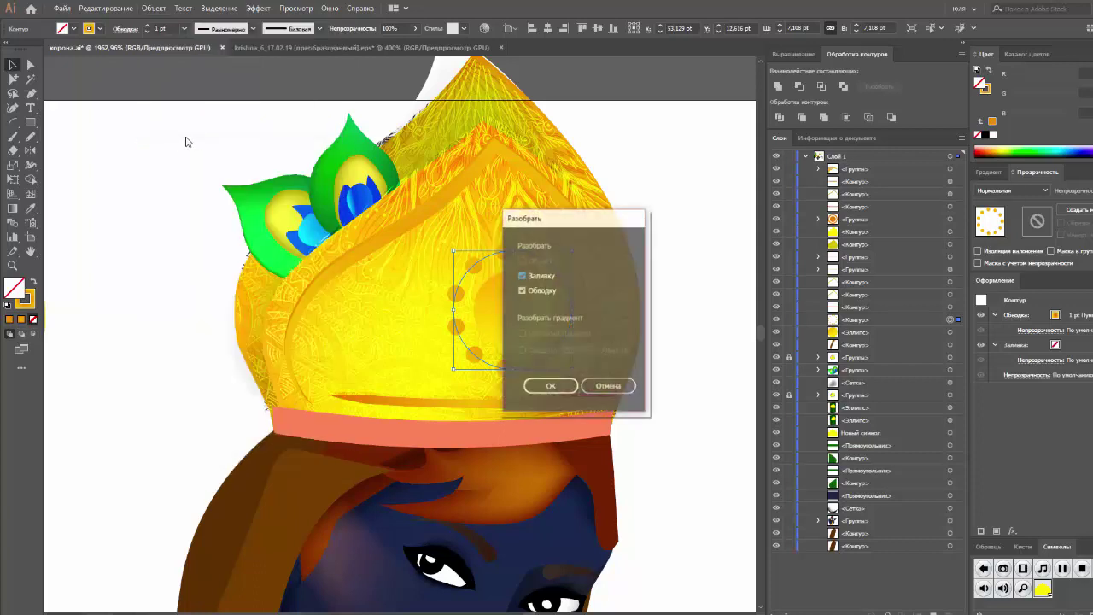
pyautogui.click(548, 387)
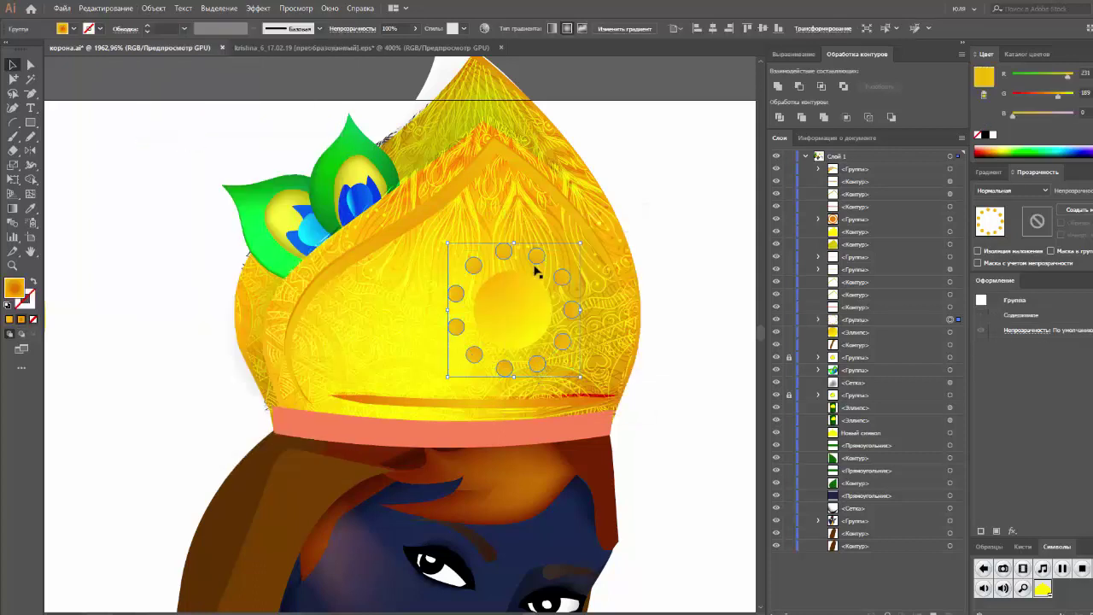
pyautogui.moveTo(533, 256); pyautogui.dragTo(532, 258)
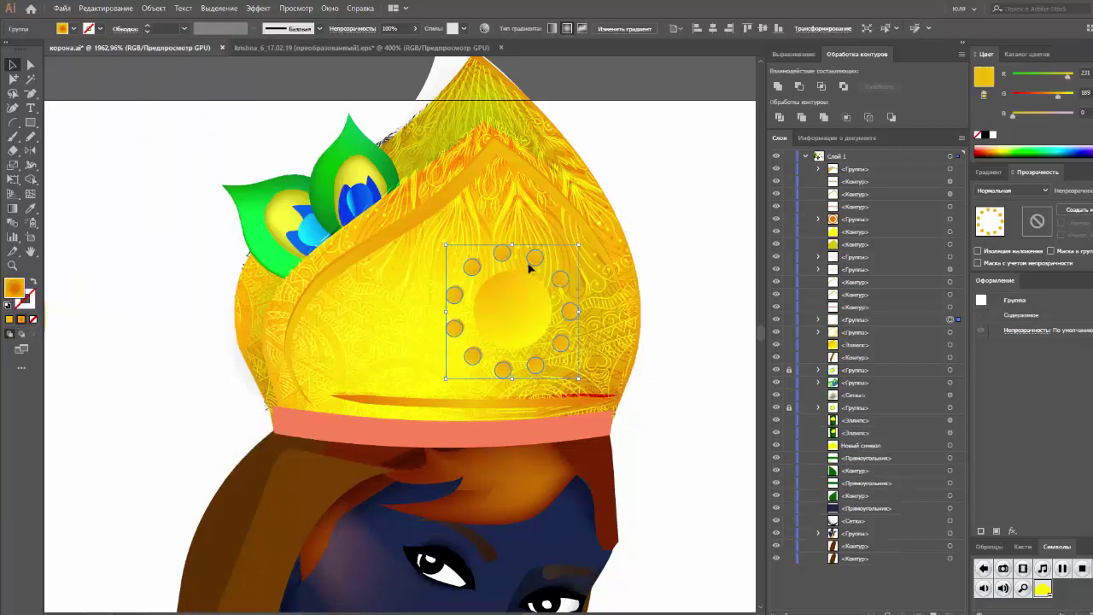
pyautogui.click(988, 171)
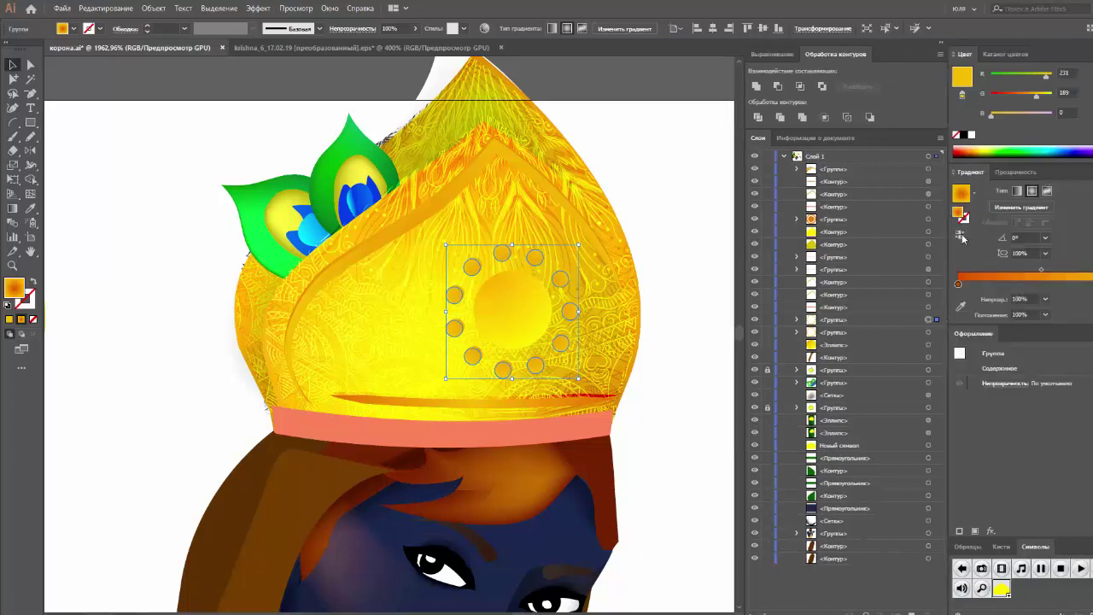
pyautogui.click(962, 236)
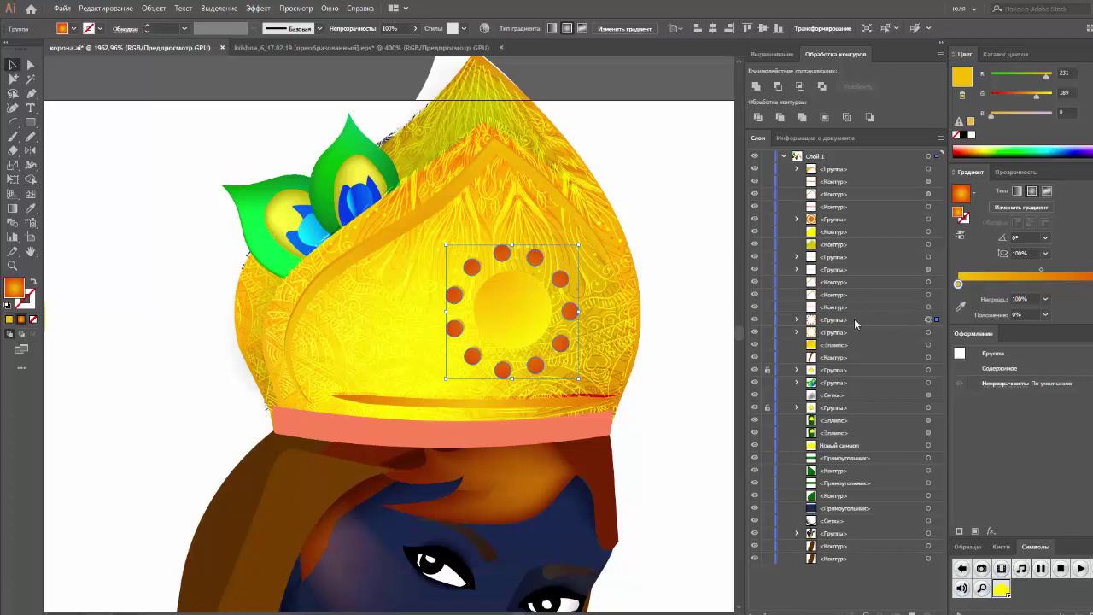
pyautogui.moveTo(856, 323); pyautogui.dragTo(848, 340)
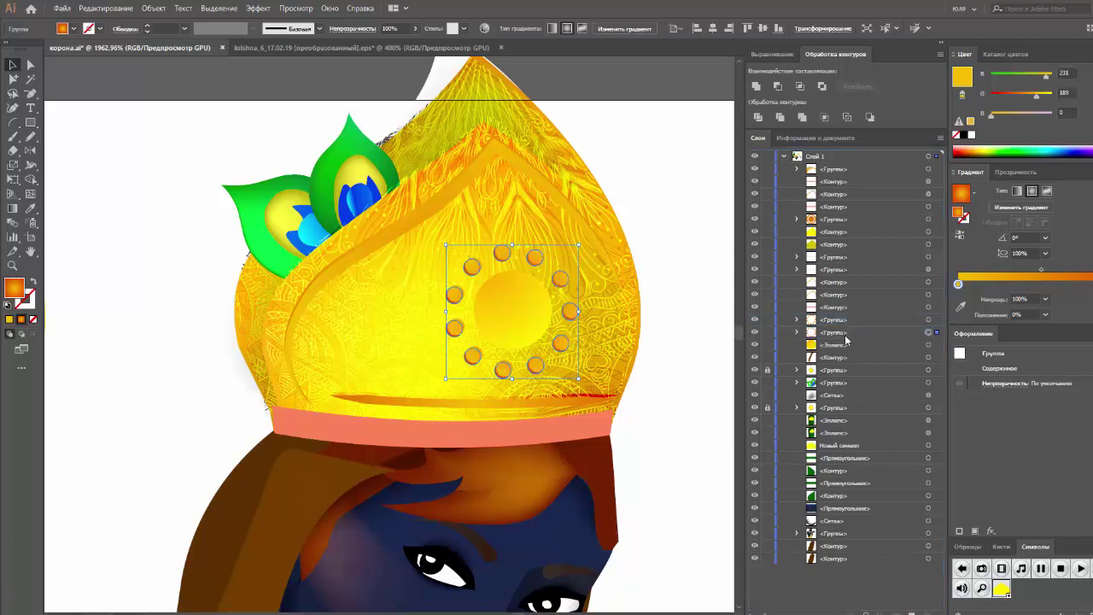
# Step: Reverse the sun circle's gradient and set its blend mode to Color Burn (Затемнение основы)
pyautogui.click(711, 276)
pyautogui.scroll(-1, 730, 277)
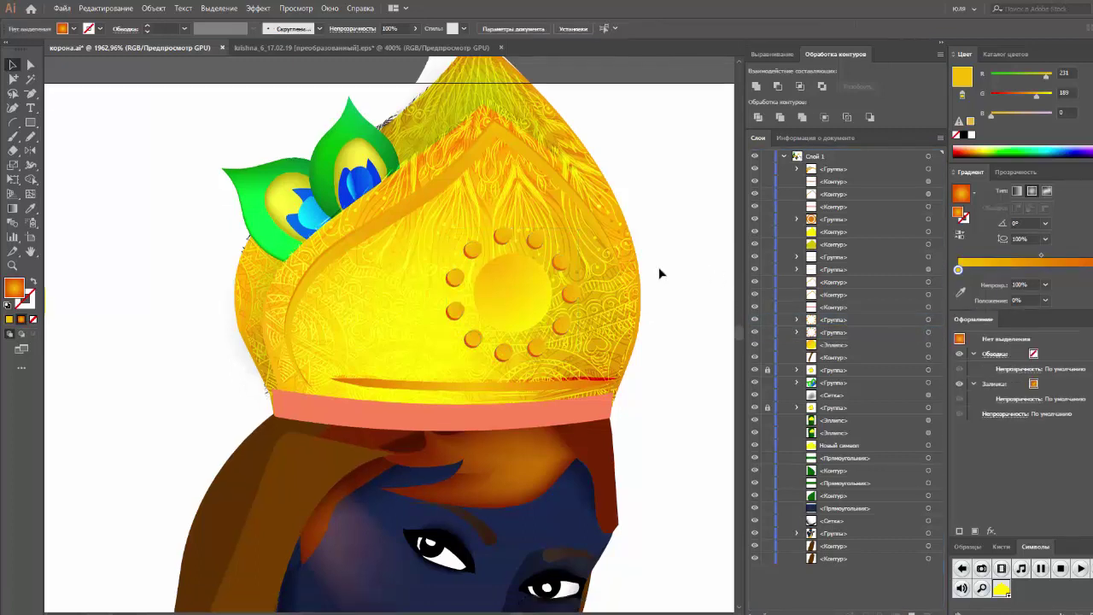
pyautogui.click(541, 286)
pyautogui.click(960, 236)
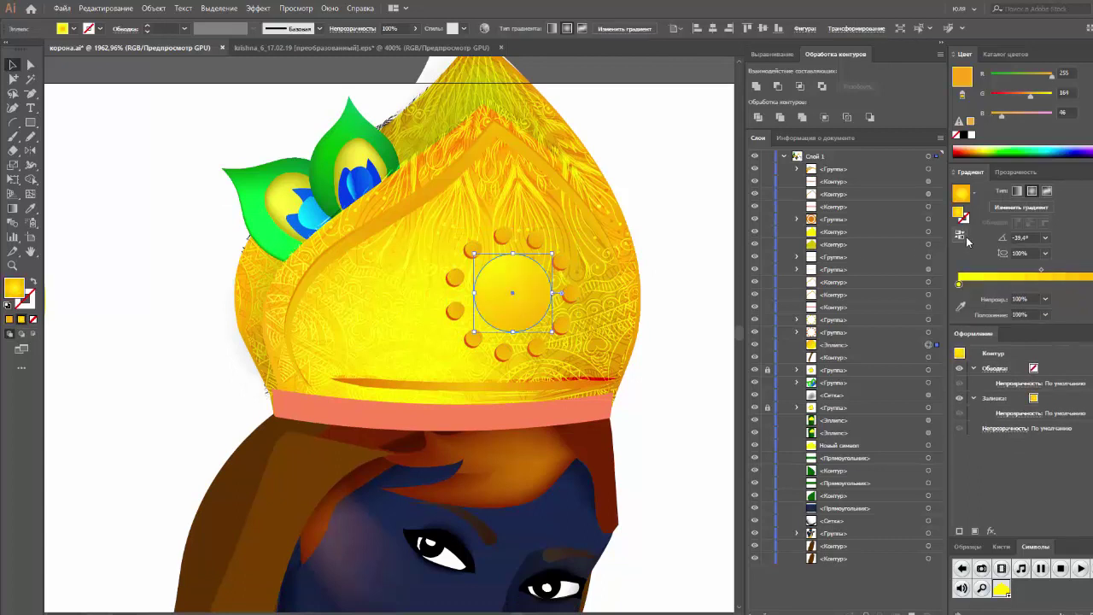
pyautogui.click(707, 255)
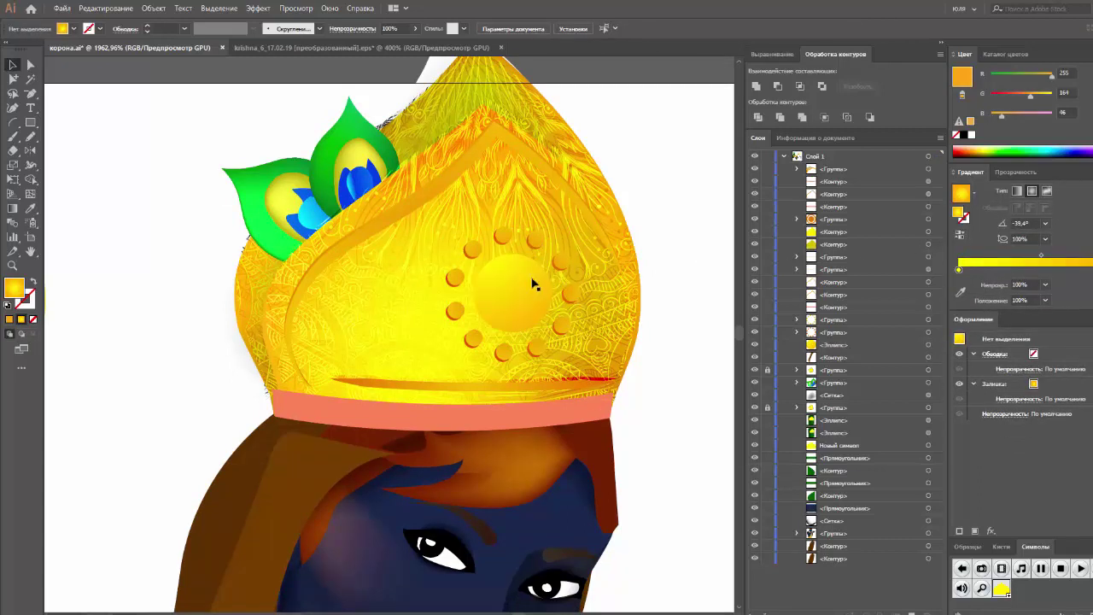
pyautogui.click(530, 286)
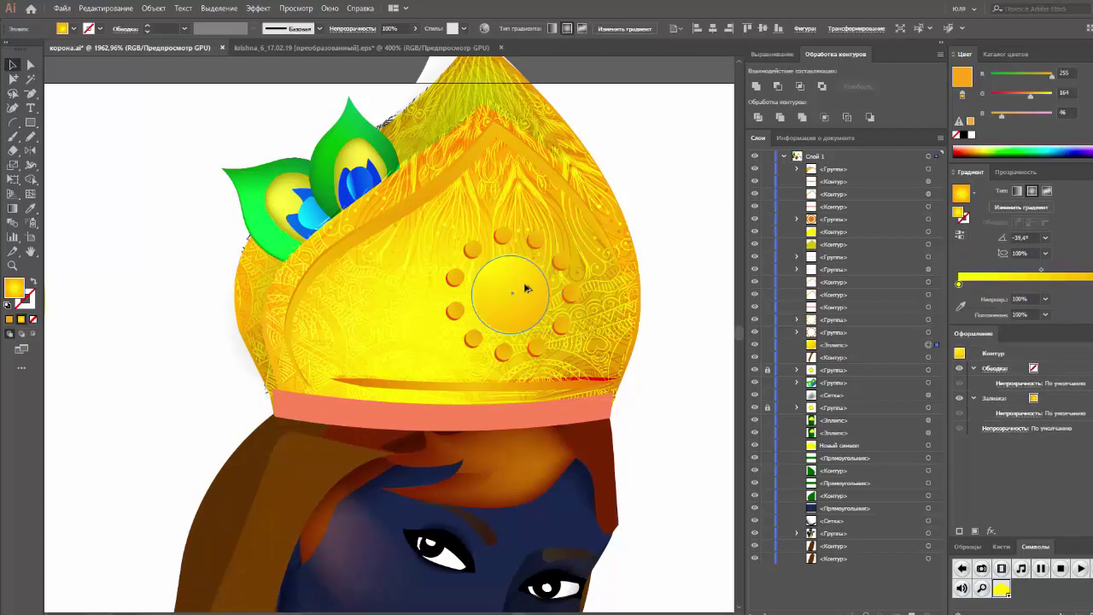
pyautogui.click(1015, 172)
pyautogui.click(1011, 190)
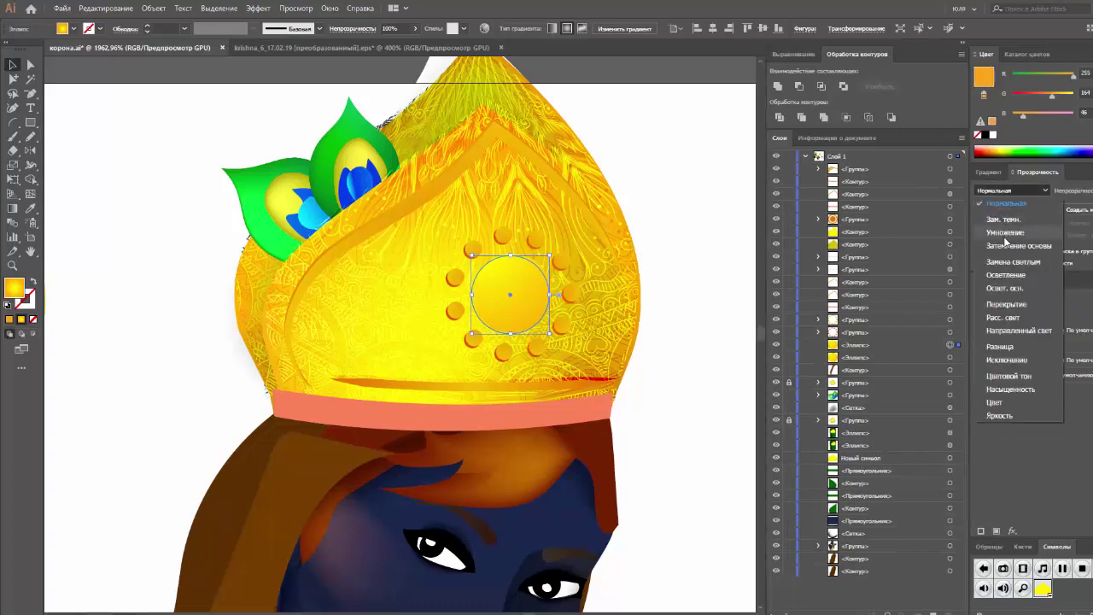
pyautogui.click(1006, 245)
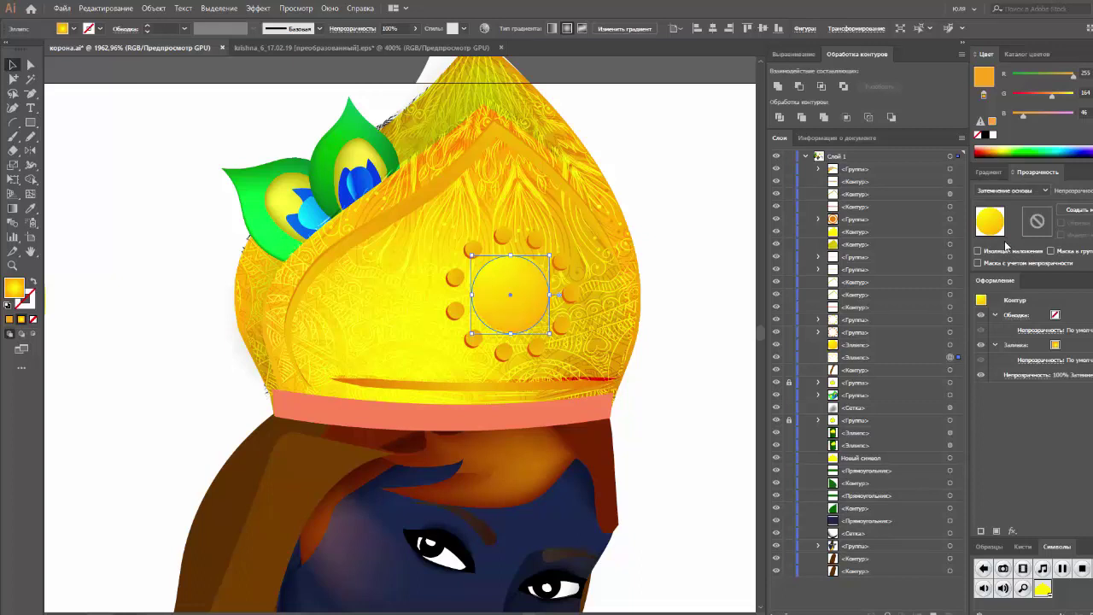
# Step: Make the sun disc's gradient run from yellow to a dark orange outer colour
pyautogui.click(988, 171)
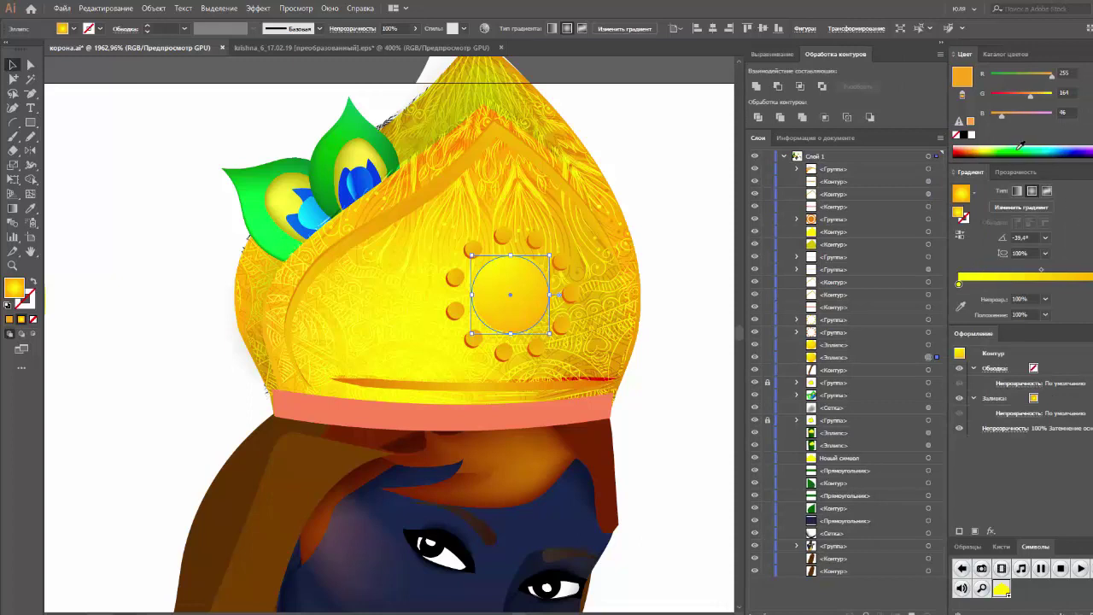
pyautogui.click(960, 235)
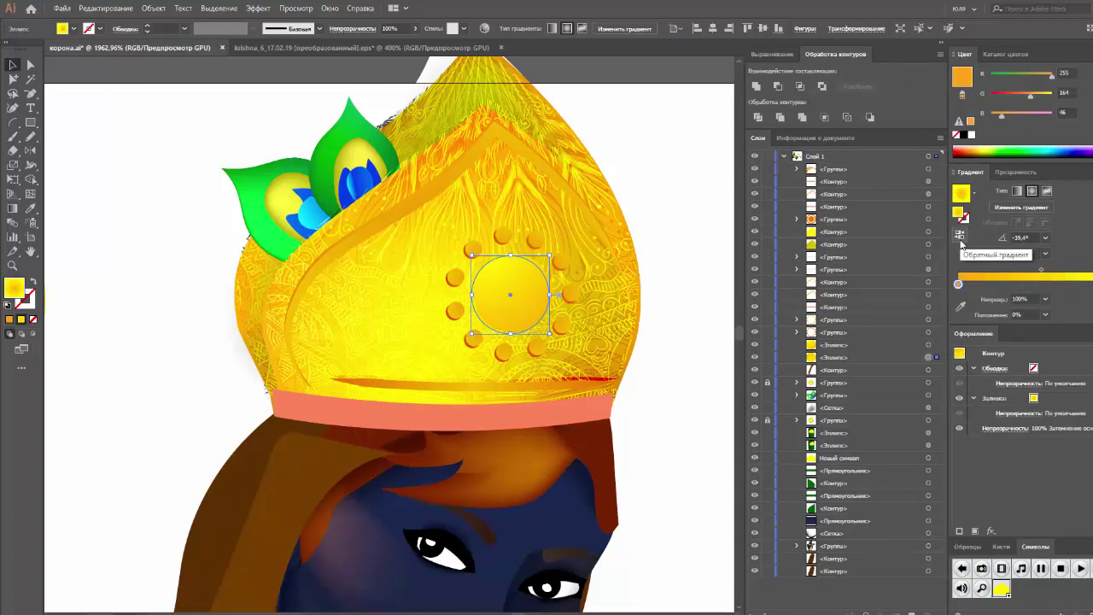
pyautogui.click(959, 239)
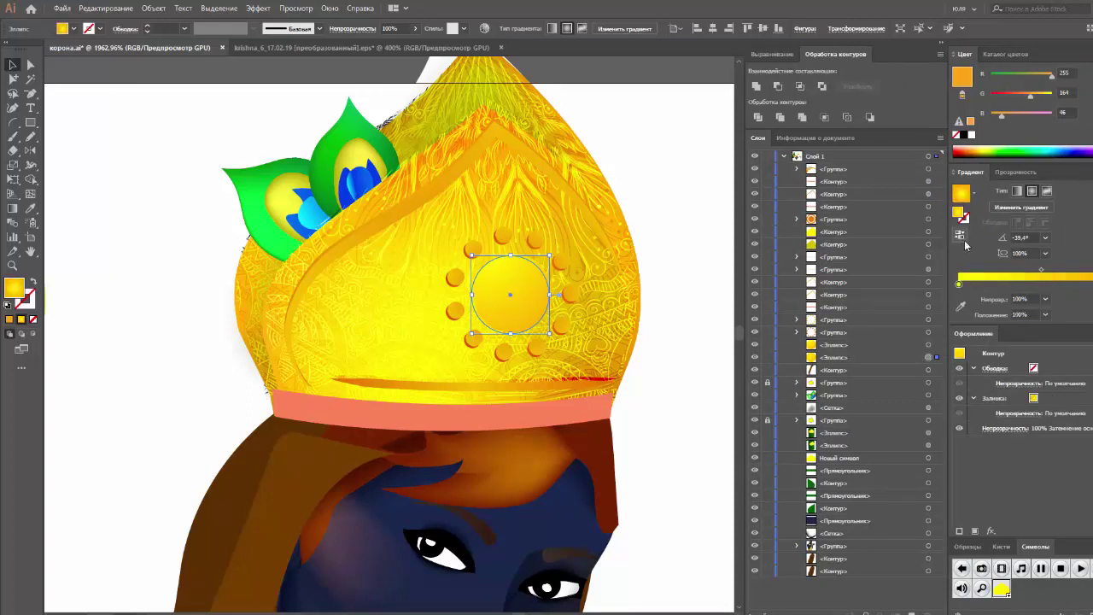
pyautogui.click(972, 151)
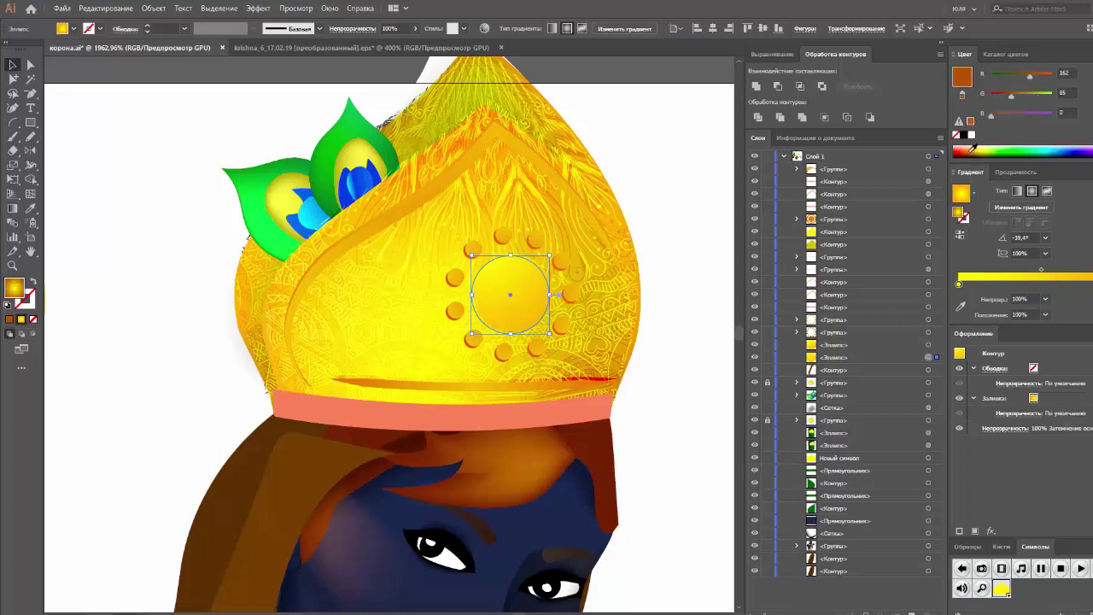
pyautogui.click(970, 152)
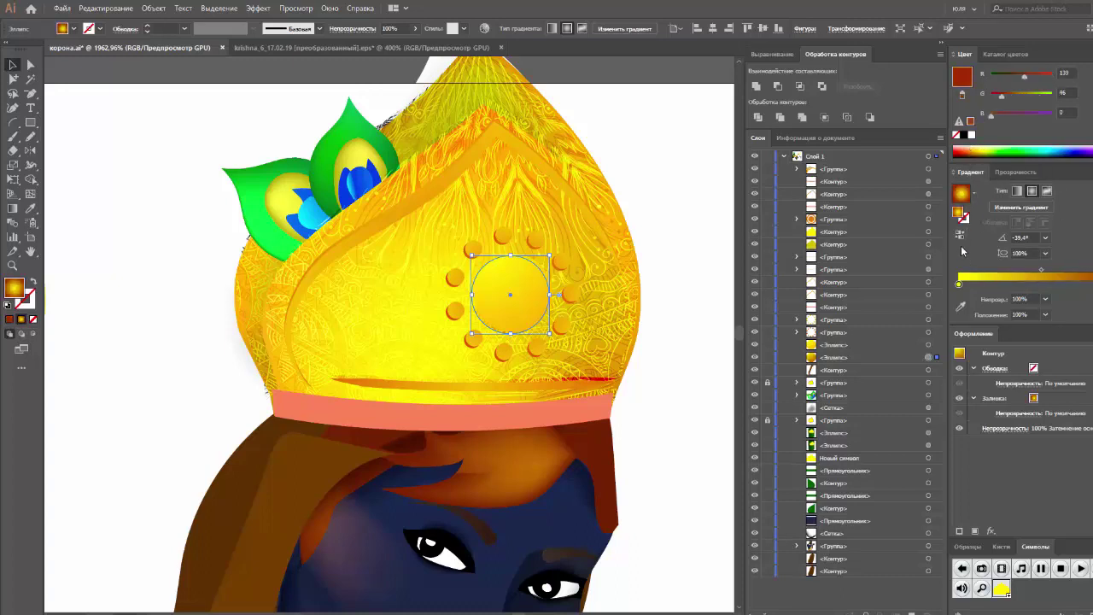
pyautogui.click(960, 239)
pyautogui.click(961, 239)
pyautogui.click(972, 151)
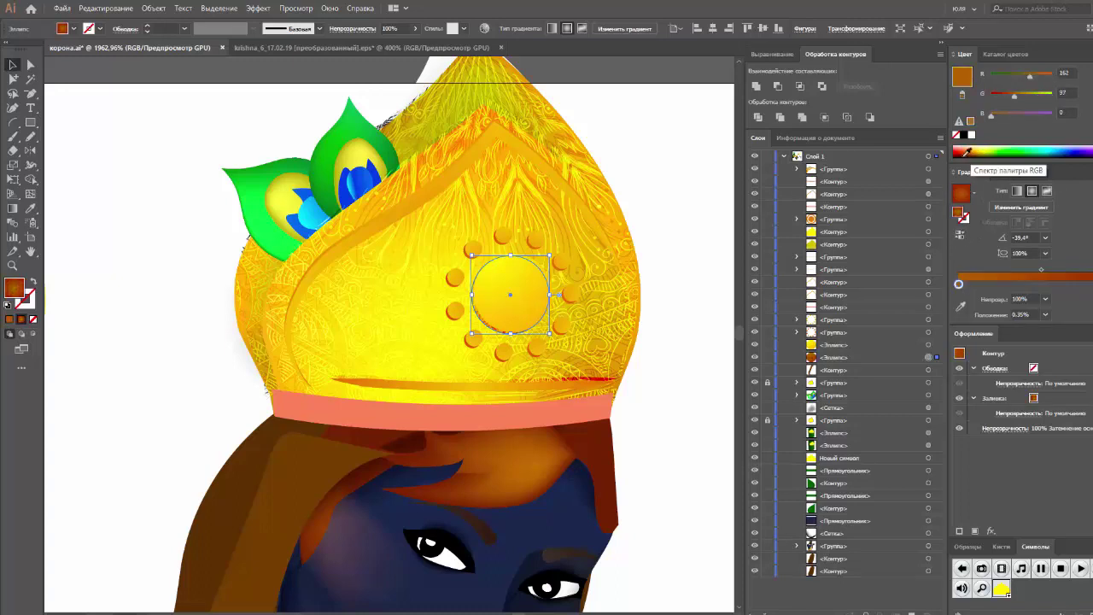
pyautogui.click(677, 228)
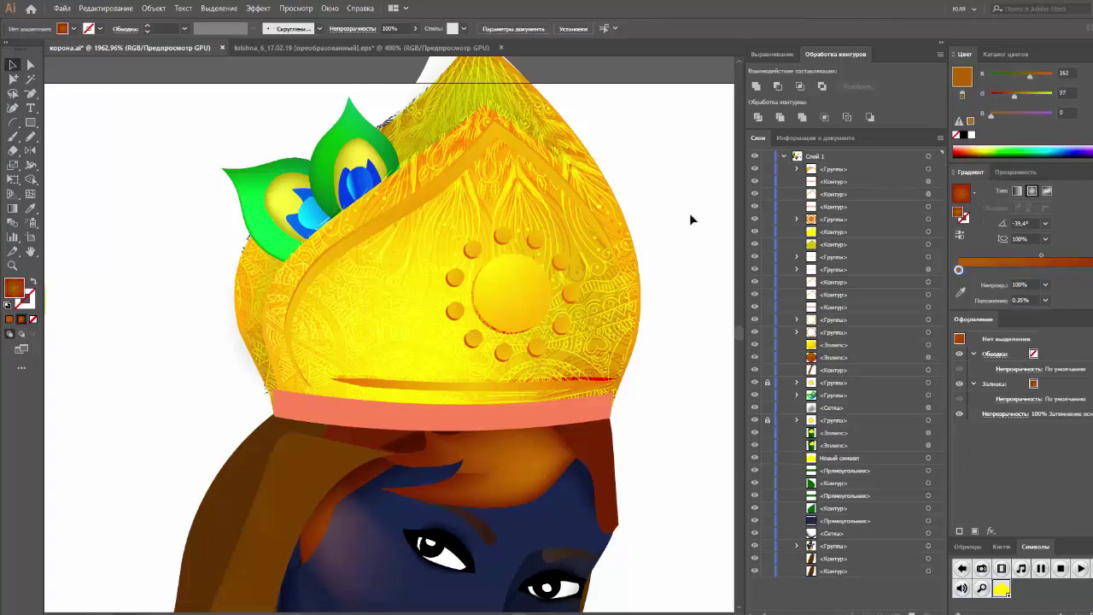
# Step: Group the two sun ornament circles, then group the crown with its ornament
pyautogui.scroll(-5, 713, 208)
pyautogui.scroll(2, 683, 209)
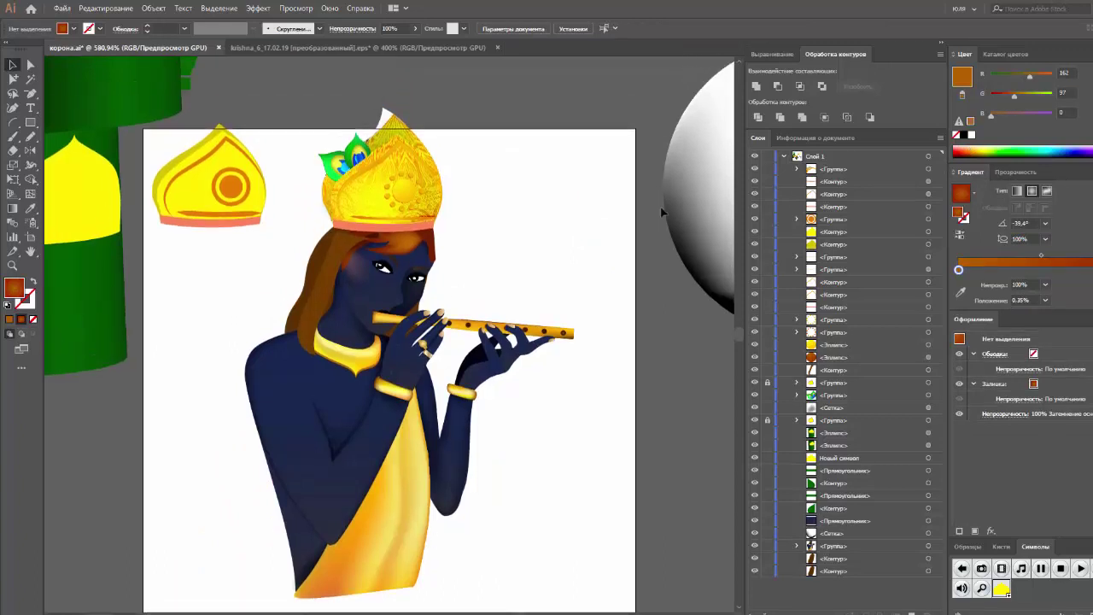
pyautogui.click(928, 357)
pyautogui.keyDown('shift'); pyautogui.click(928, 344); pyautogui.keyUp('shift')
pyautogui.hotkey('ctrl', 'g')
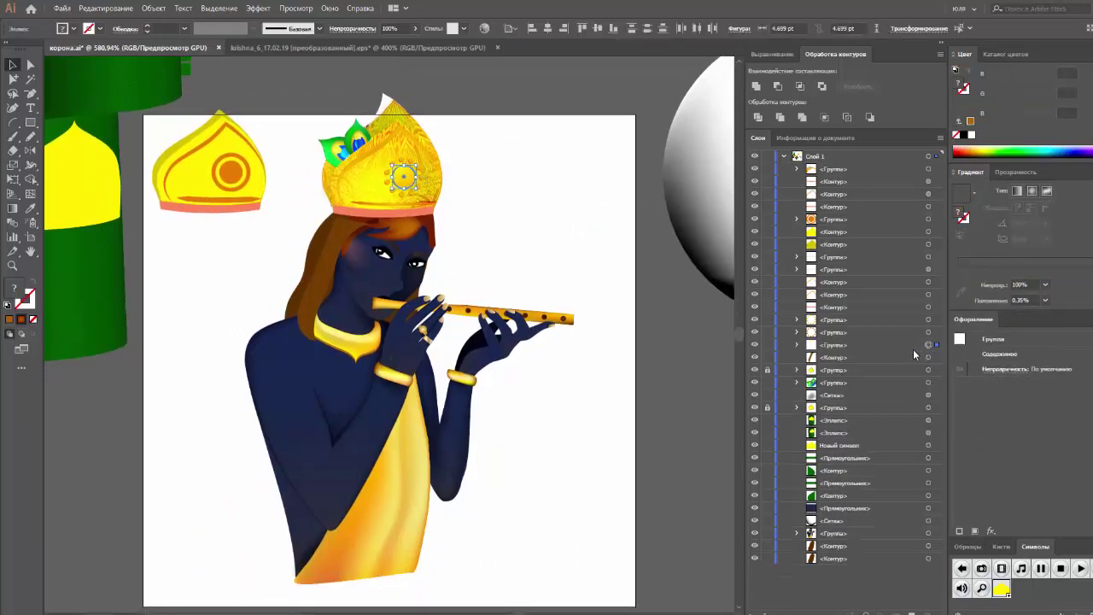
pyautogui.keyDown('shift'); pyautogui.click(928, 283); pyautogui.keyUp('shift')
pyautogui.hotkey('ctrl', 'g')
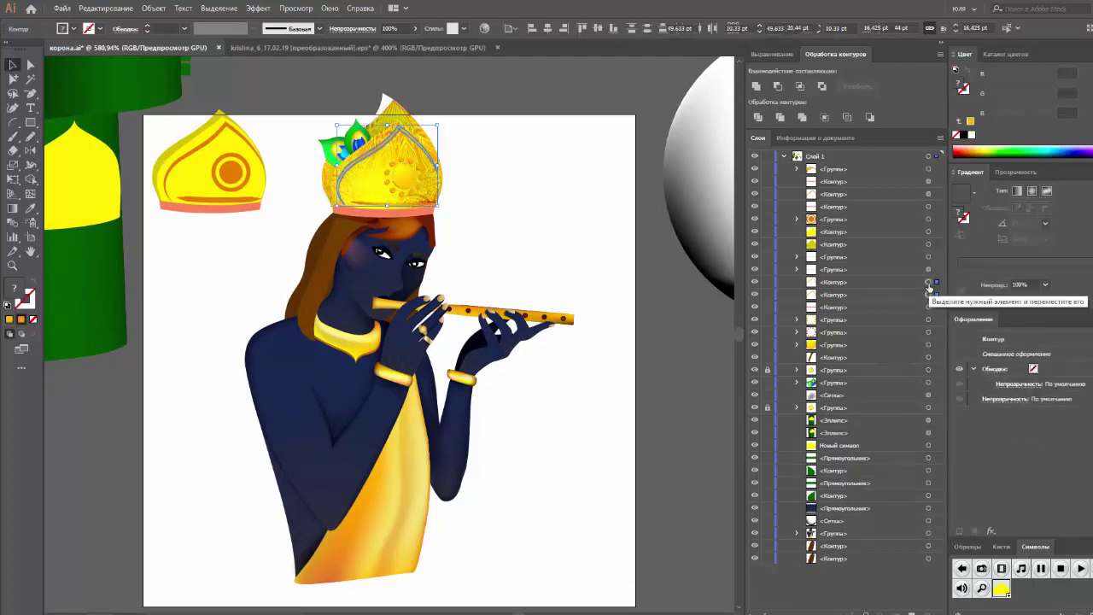
# Step: Group the salmon band, crown pieces and peacock feather into one object
pyautogui.click(928, 294)
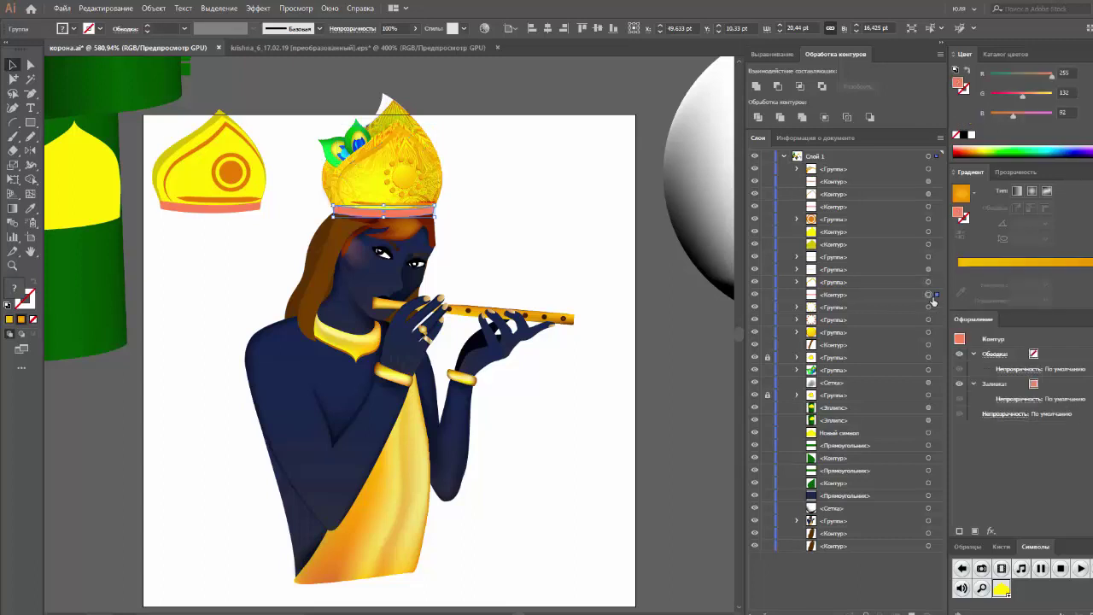
pyautogui.keyDown('shift'); pyautogui.click(929, 307); pyautogui.keyUp('shift')
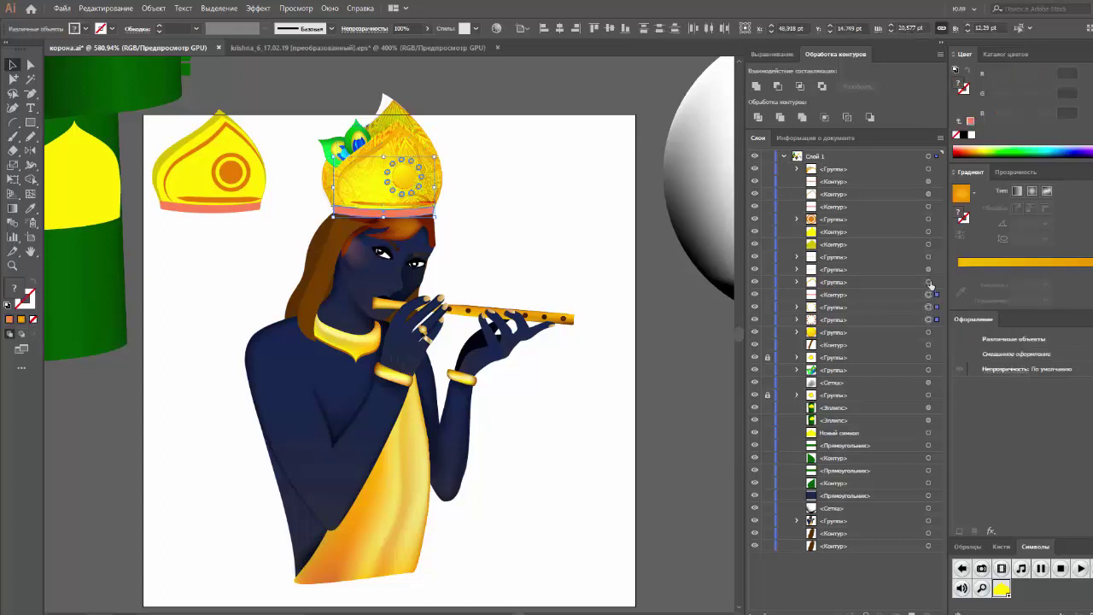
pyautogui.keyDown('shift'); pyautogui.click(929, 282); pyautogui.keyUp('shift')
pyautogui.keyDown('shift'); pyautogui.click(928, 269); pyautogui.keyUp('shift')
pyautogui.keyDown('shift'); pyautogui.click(928, 257); pyautogui.keyUp('shift')
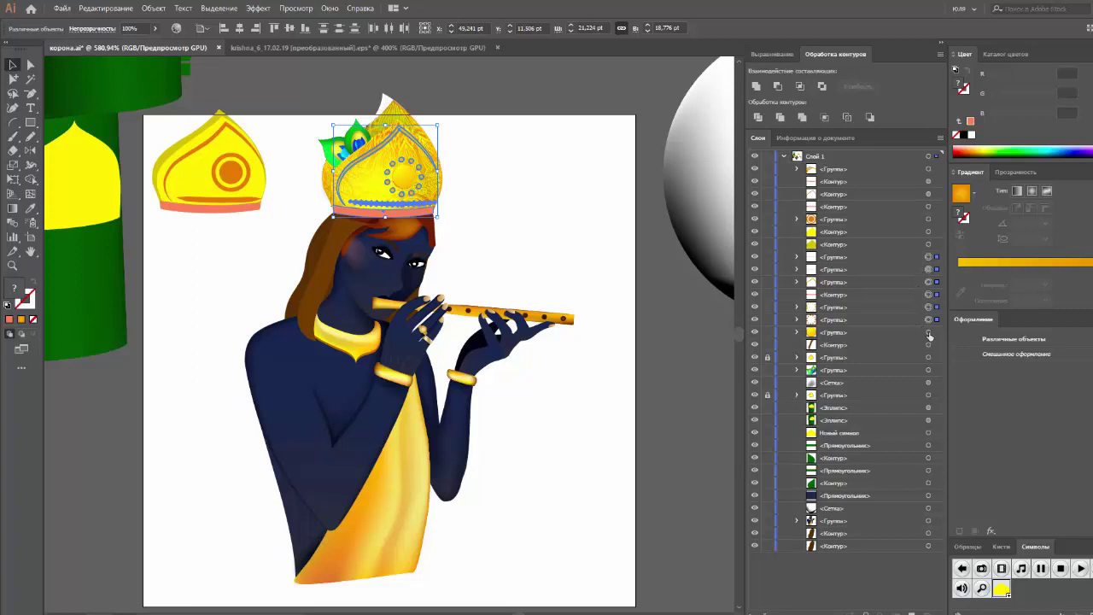
pyautogui.hotkey('ctrl', 'g')
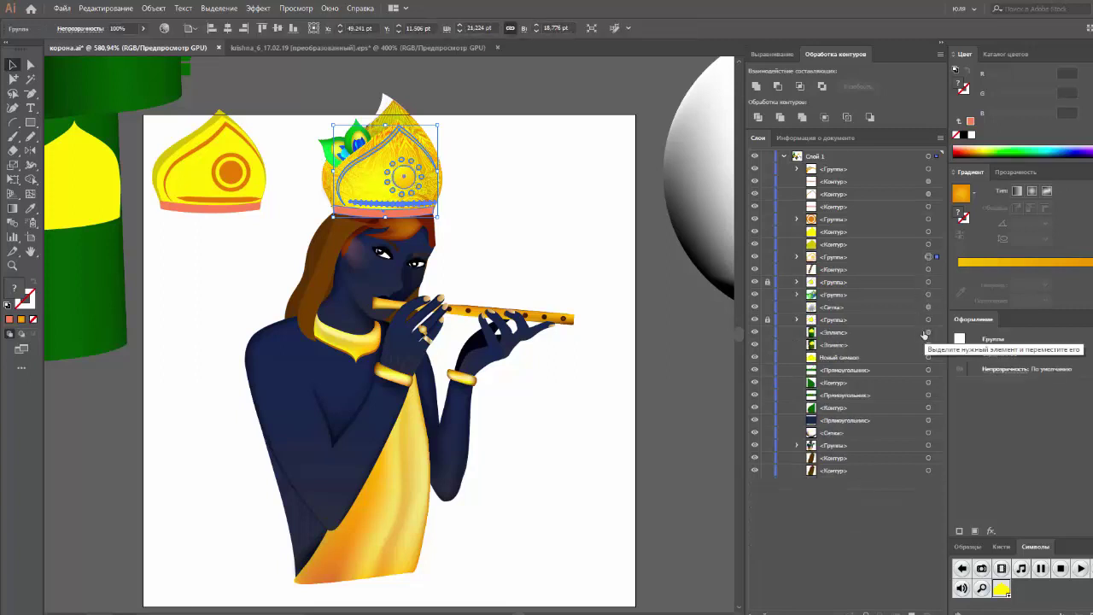
pyautogui.click(927, 271)
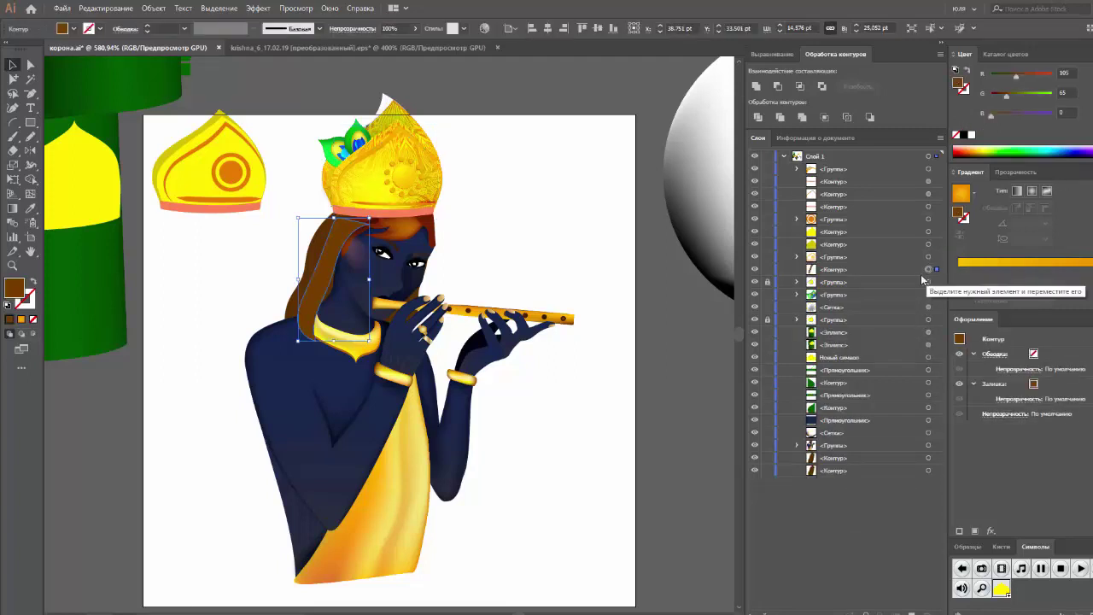
# Step: Inspect the hair outline's anchor points near the crown with Direct Selection
pyautogui.click(568, 275)
pyautogui.scroll(1, 554, 277)
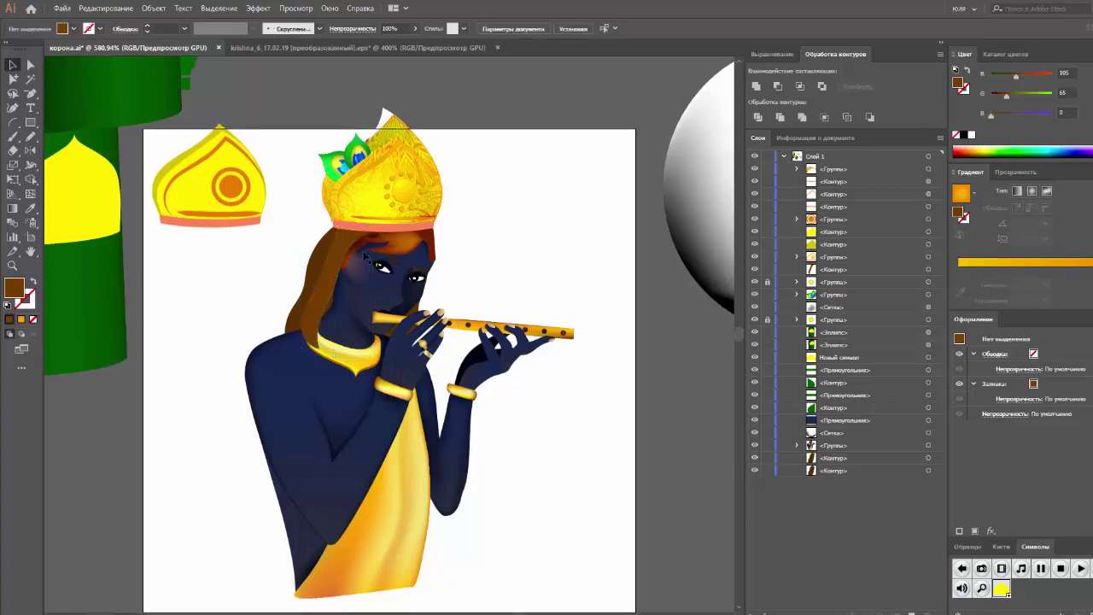
pyautogui.click(334, 294)
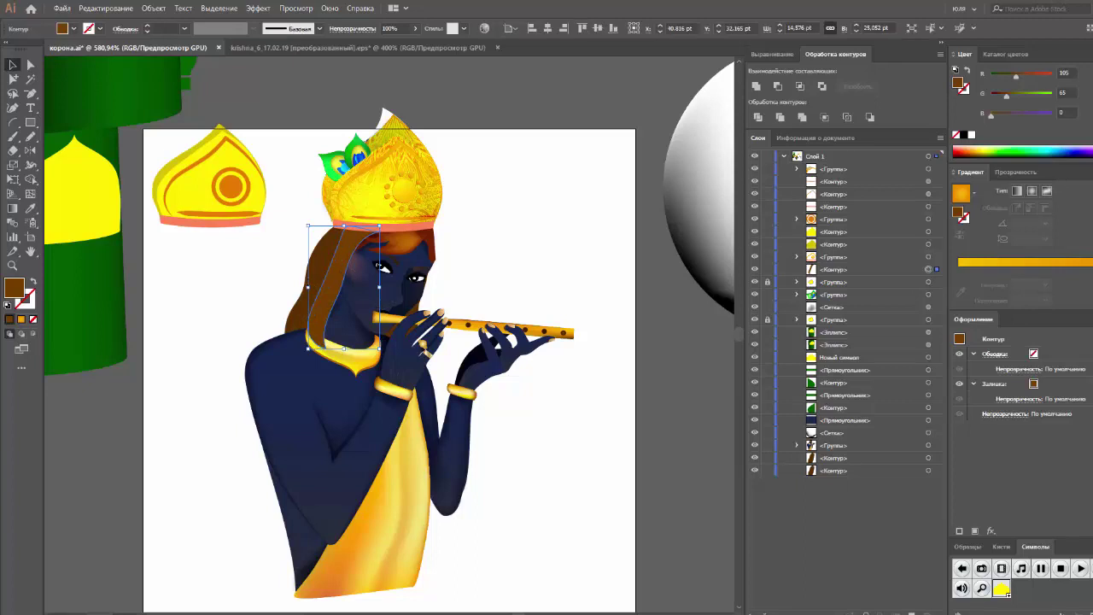
pyautogui.press('a')
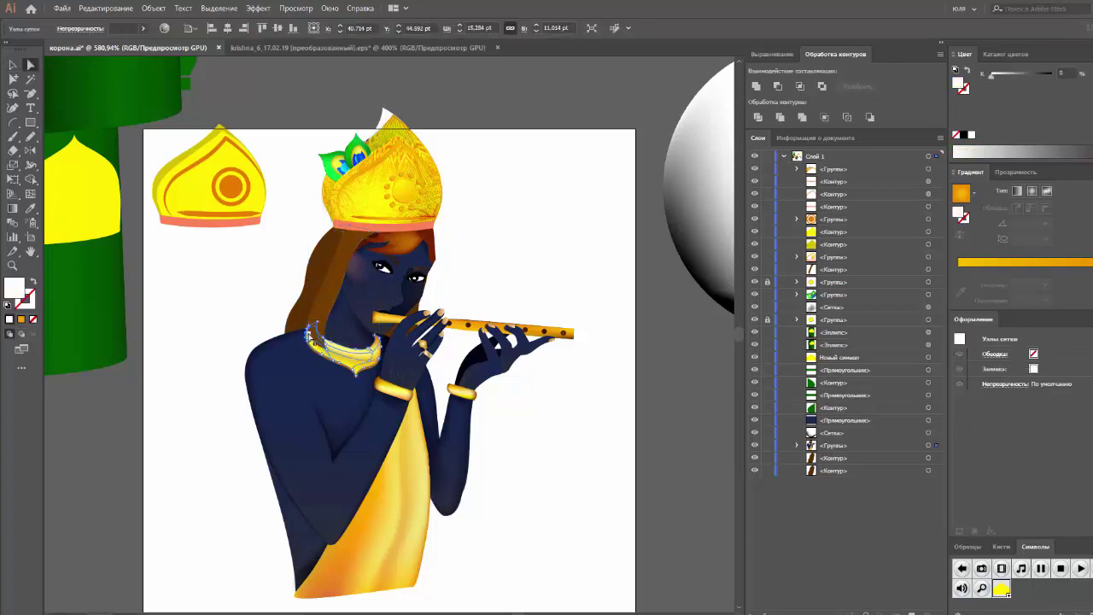
pyautogui.click(318, 340)
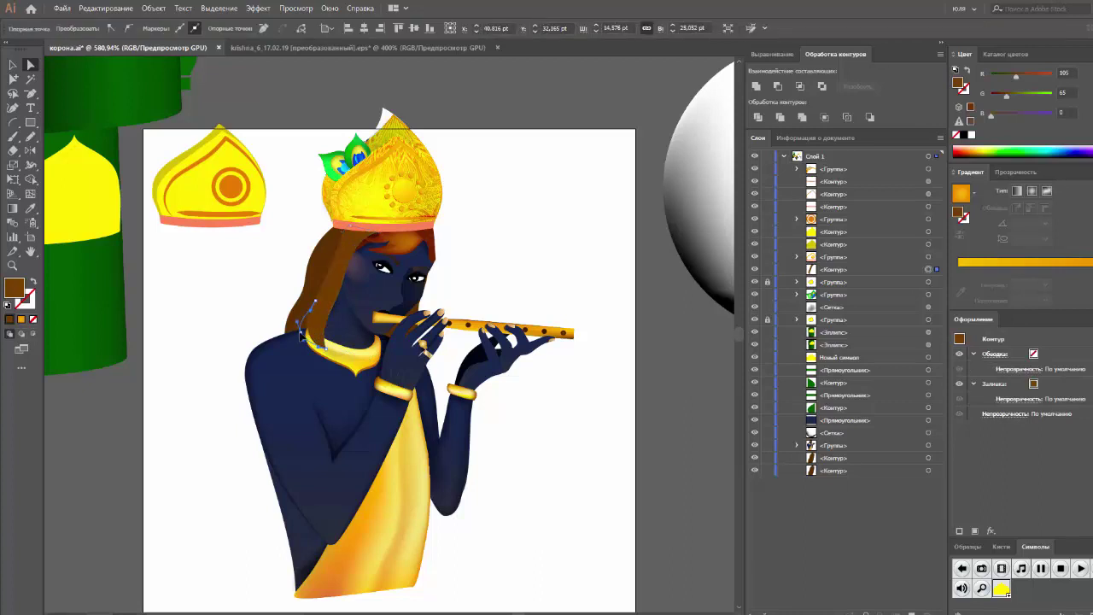
pyautogui.click(337, 221)
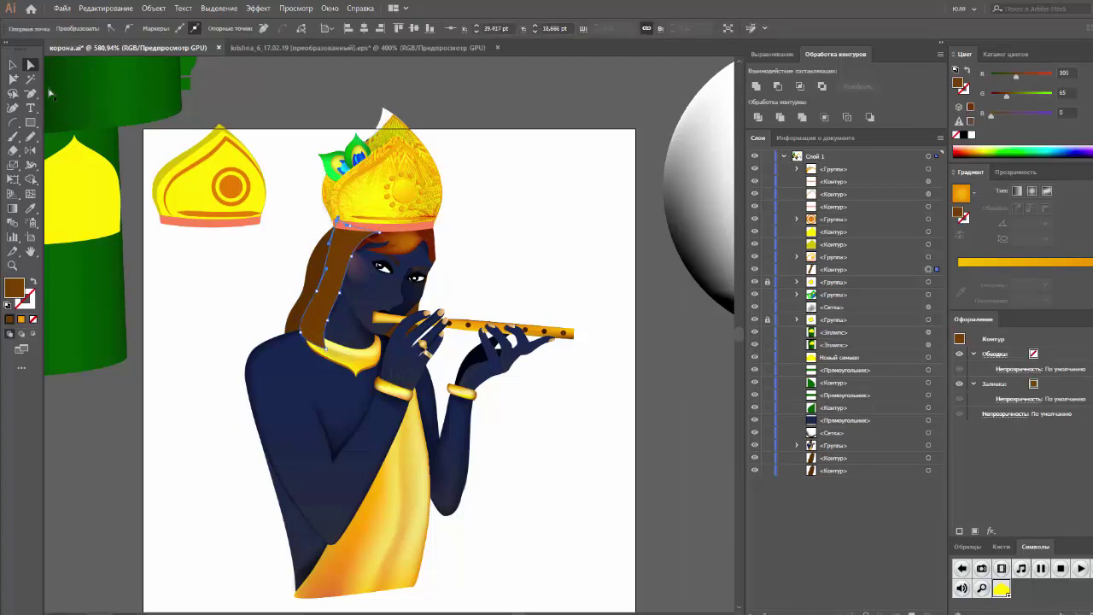
pyautogui.click(13, 64)
pyautogui.click(256, 113)
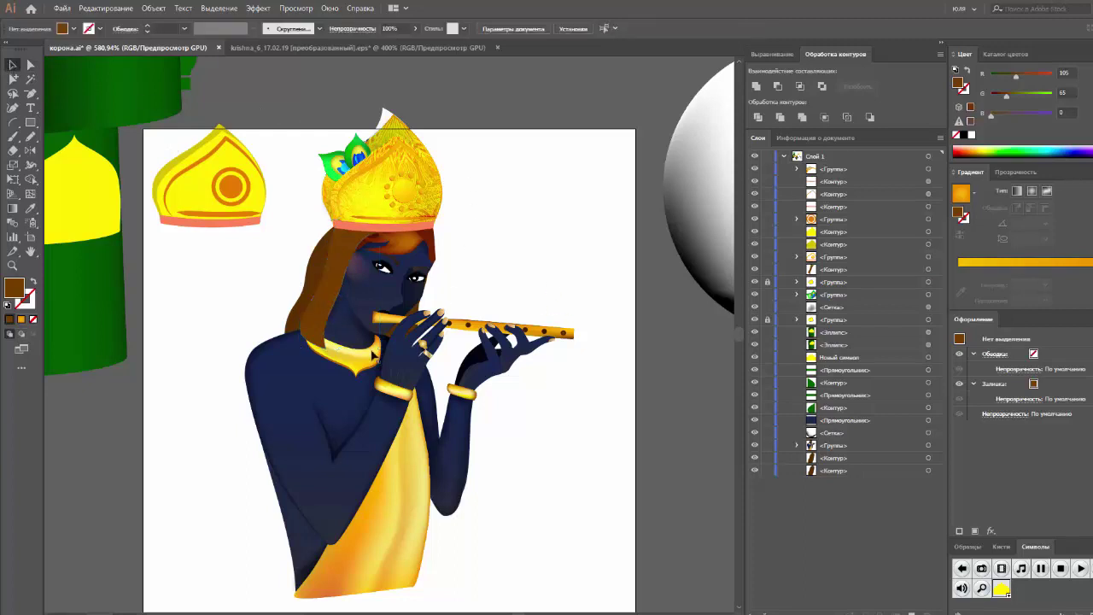
pyautogui.scroll(-1, 499, 299)
pyautogui.scroll(1, 499, 299)
# Step: Drag the hair's left-edge segment upward toward the crown and check the new shape
pyautogui.click(333, 297)
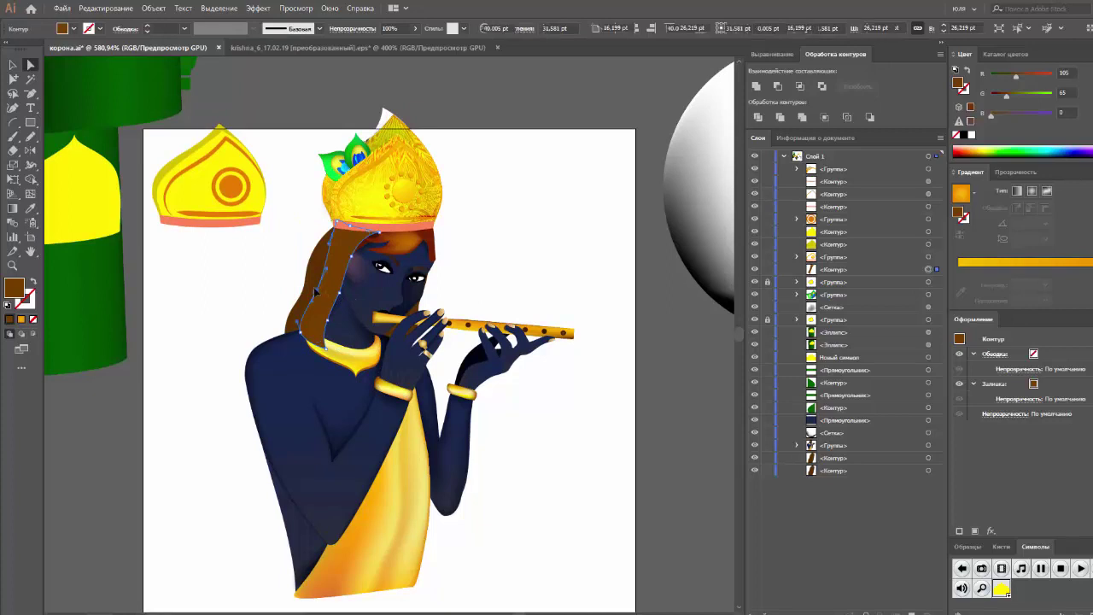
pyautogui.press('a')
pyautogui.click(297, 277)
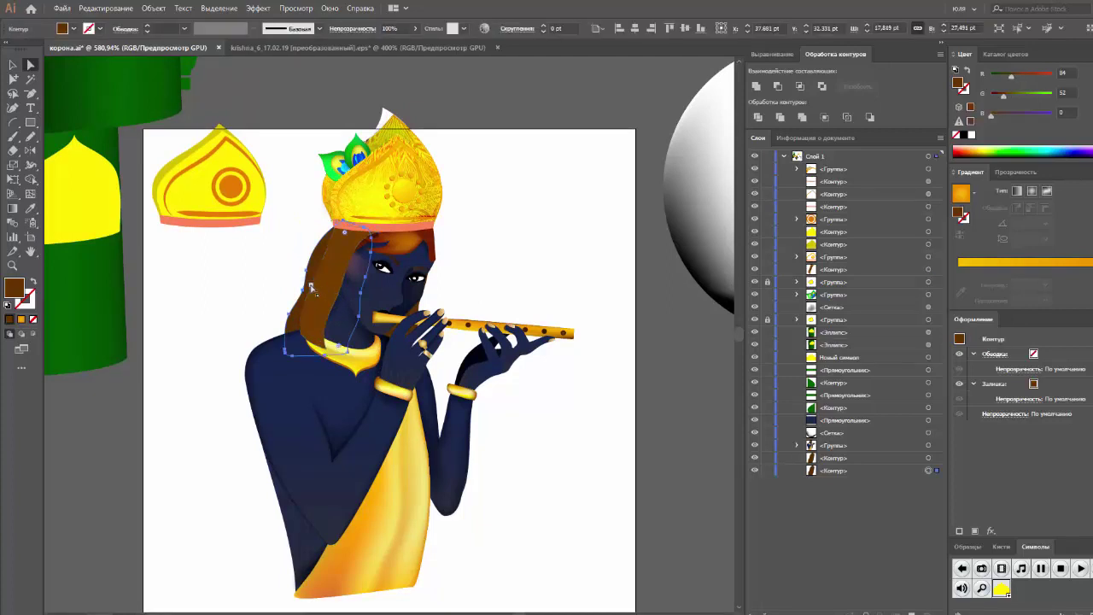
pyautogui.click(313, 289)
pyautogui.moveTo(312, 290); pyautogui.dragTo(326, 243)
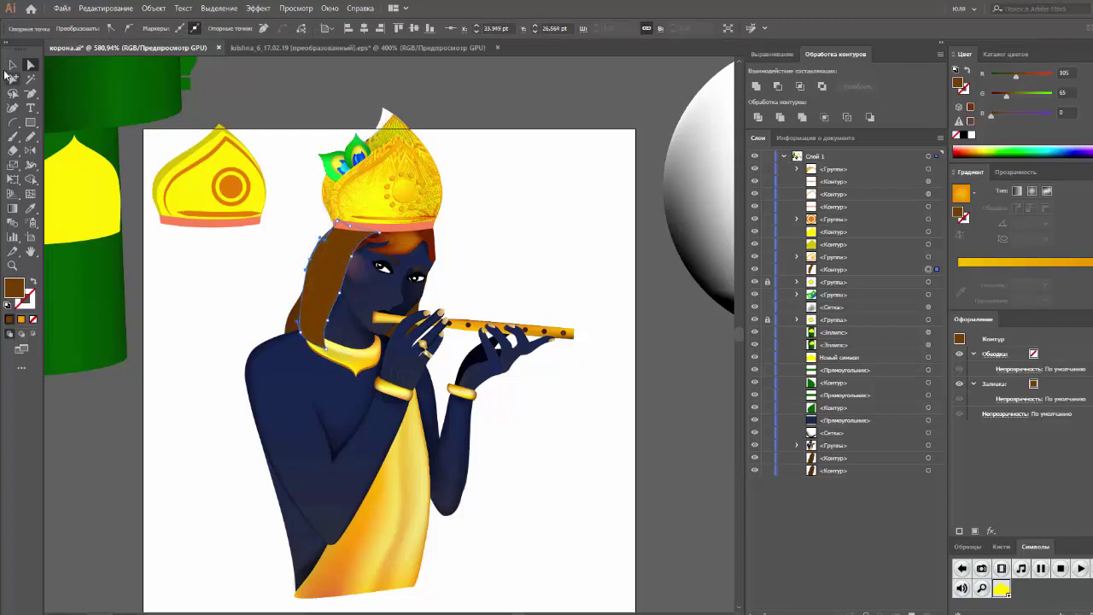
pyautogui.click(13, 64)
pyautogui.click(210, 106)
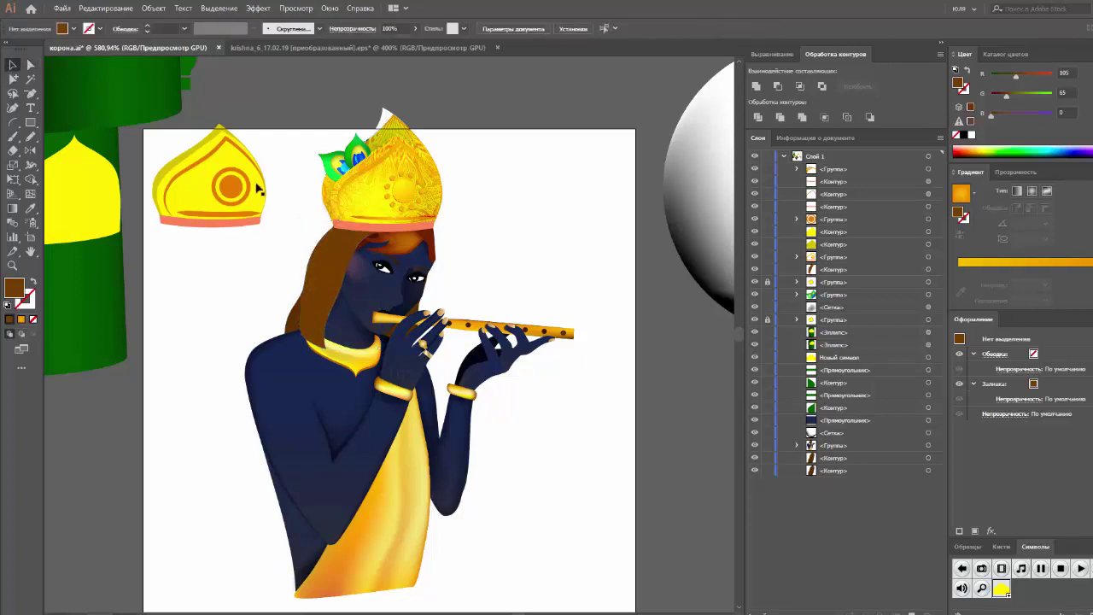
pyautogui.click(335, 273)
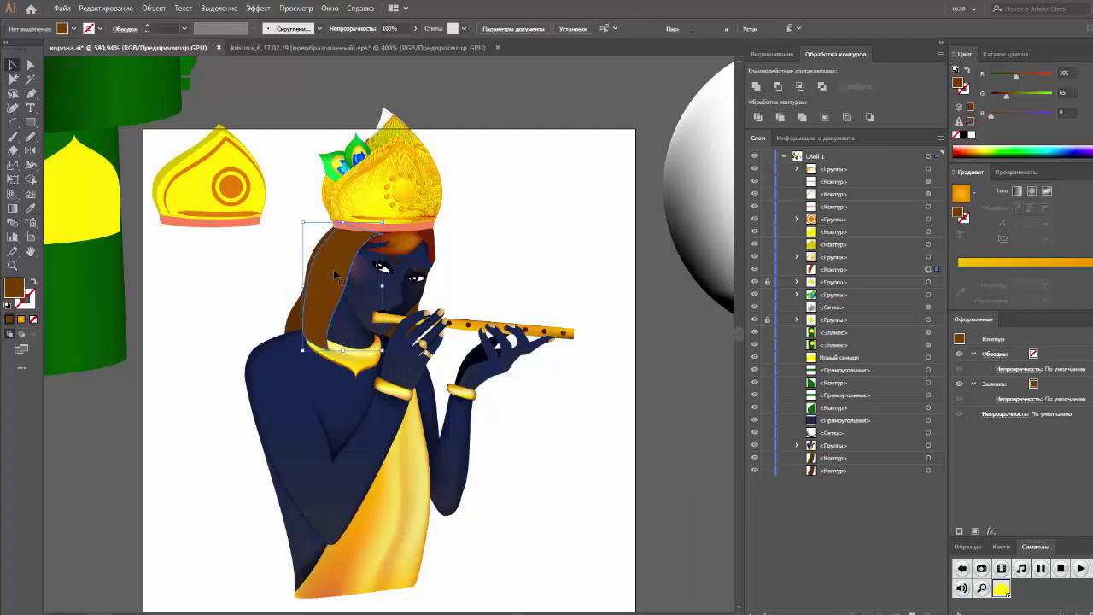
pyautogui.click(500, 272)
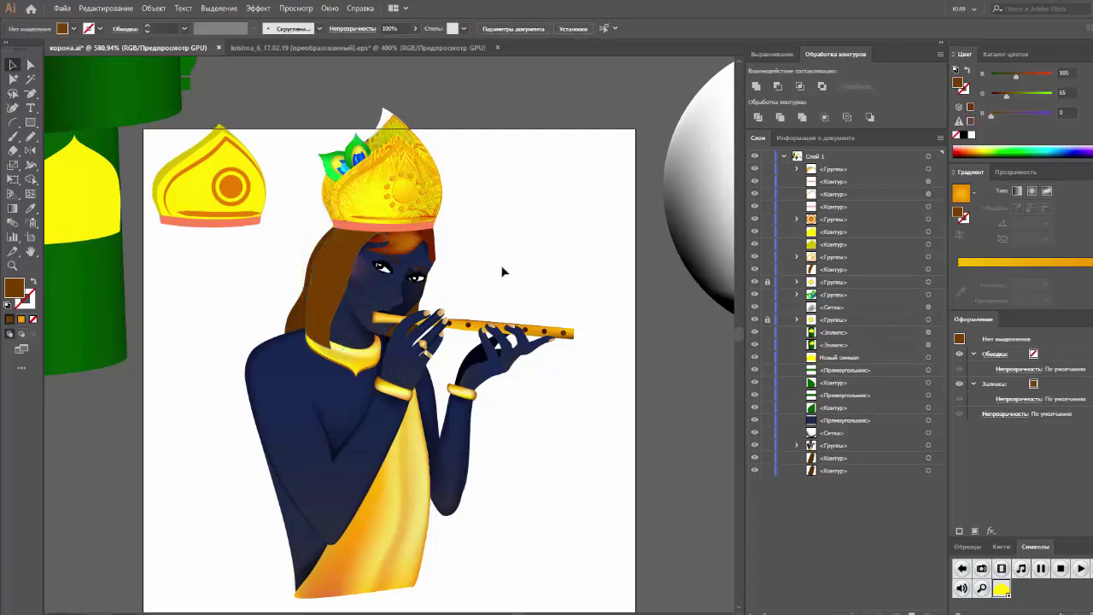
pyautogui.scroll(-2, 530, 188)
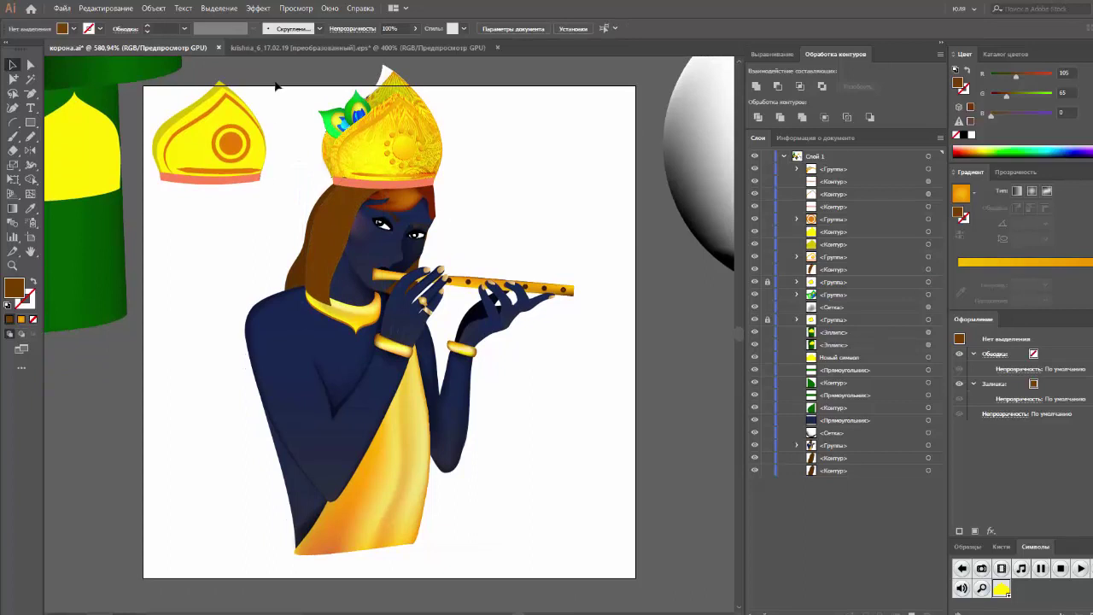
# Step: Move the spare flat crown sketch off the artboard
pyautogui.moveTo(170, 184); pyautogui.dragTo(35, 444)
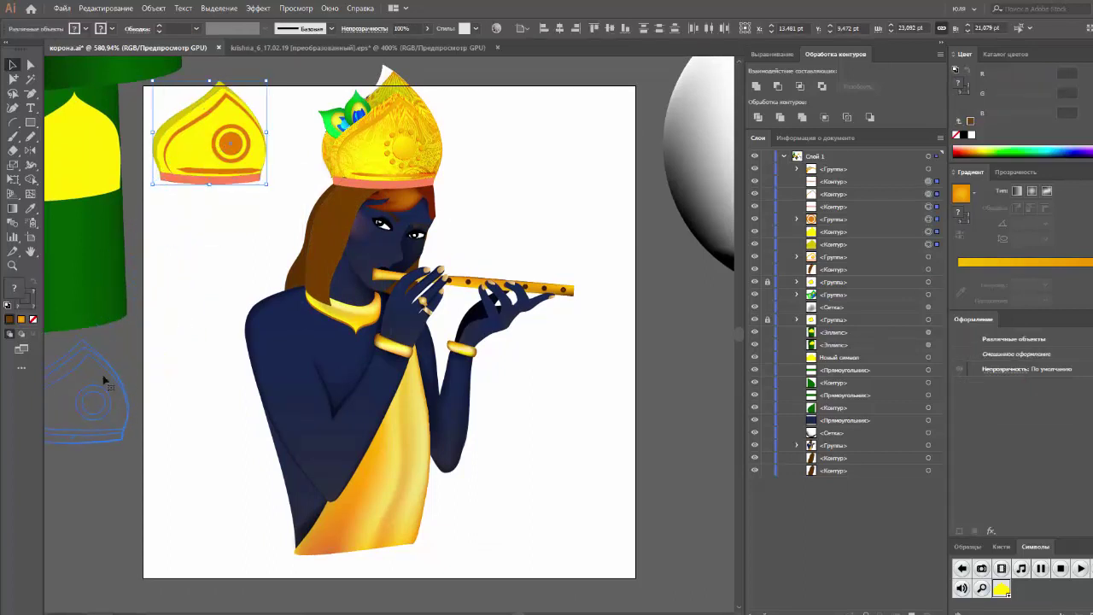
pyautogui.click(553, 193)
pyautogui.scroll(1, 559, 196)
# Step: Marquee-select the whole Krishna figure and scale it down from the top handle, bottom edge fixed
pyautogui.moveTo(575, 130); pyautogui.dragTo(220, 554)
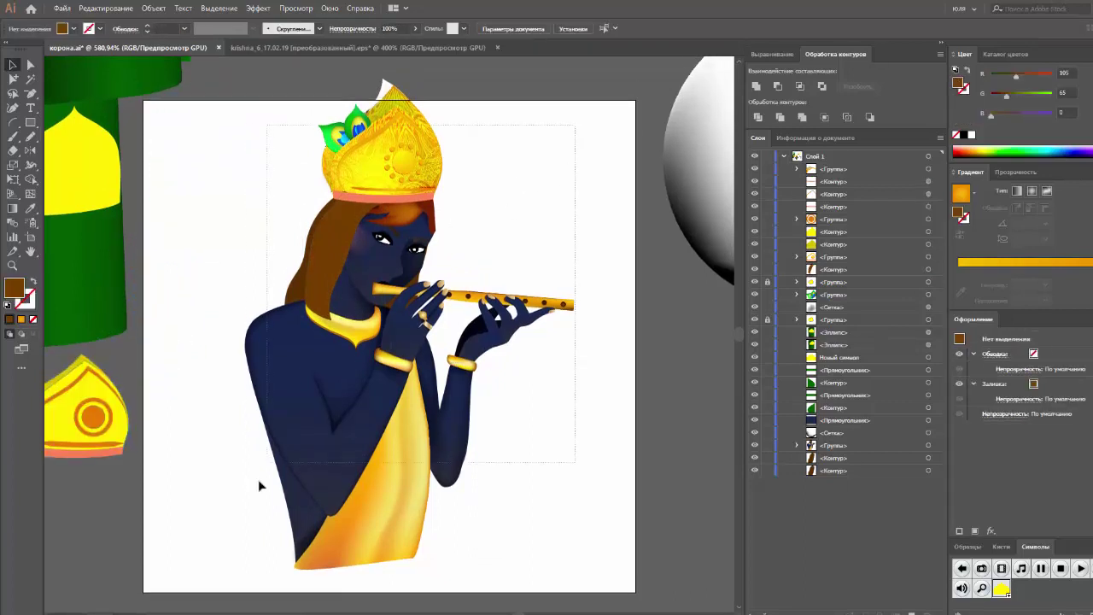
pyautogui.moveTo(413, 88); pyautogui.dragTo(413, 150)
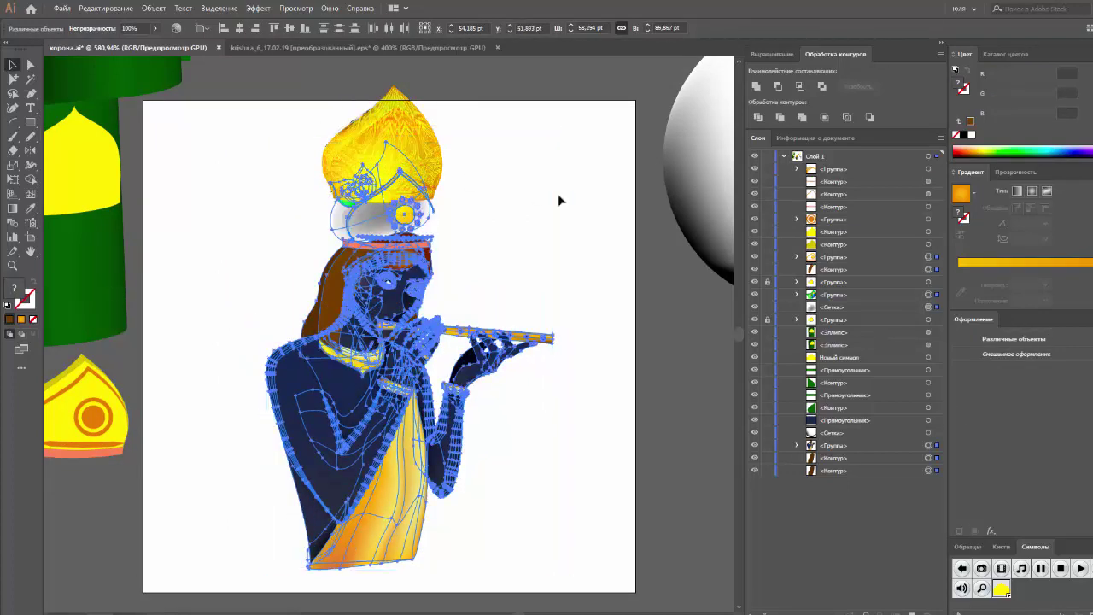
pyautogui.hotkey('ctrl', 'z')
pyautogui.hotkey('ctrl', 'z')
pyautogui.click(508, 154)
pyautogui.moveTo(508, 154); pyautogui.dragTo(200, 578)
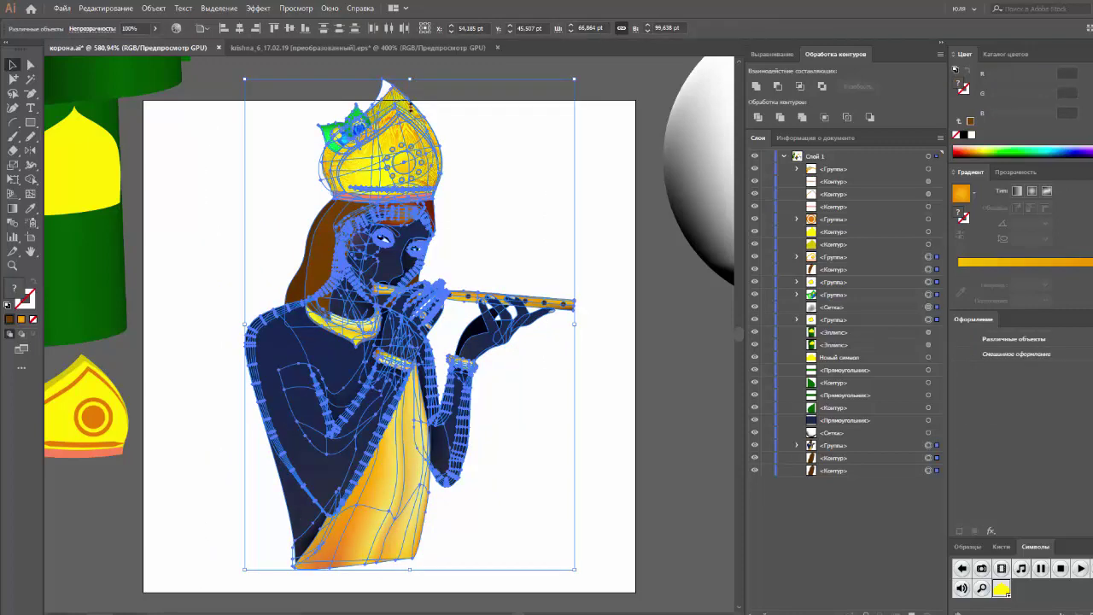
pyautogui.moveTo(410, 79); pyautogui.dragTo(410, 159)
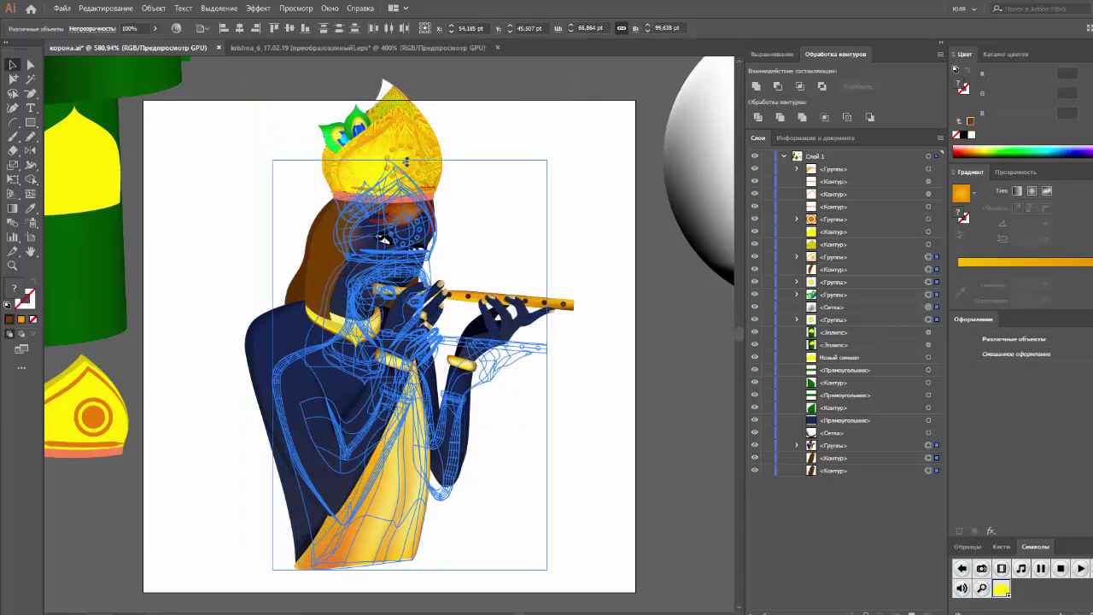
pyautogui.click(643, 311)
pyautogui.scroll(-1, 643, 312)
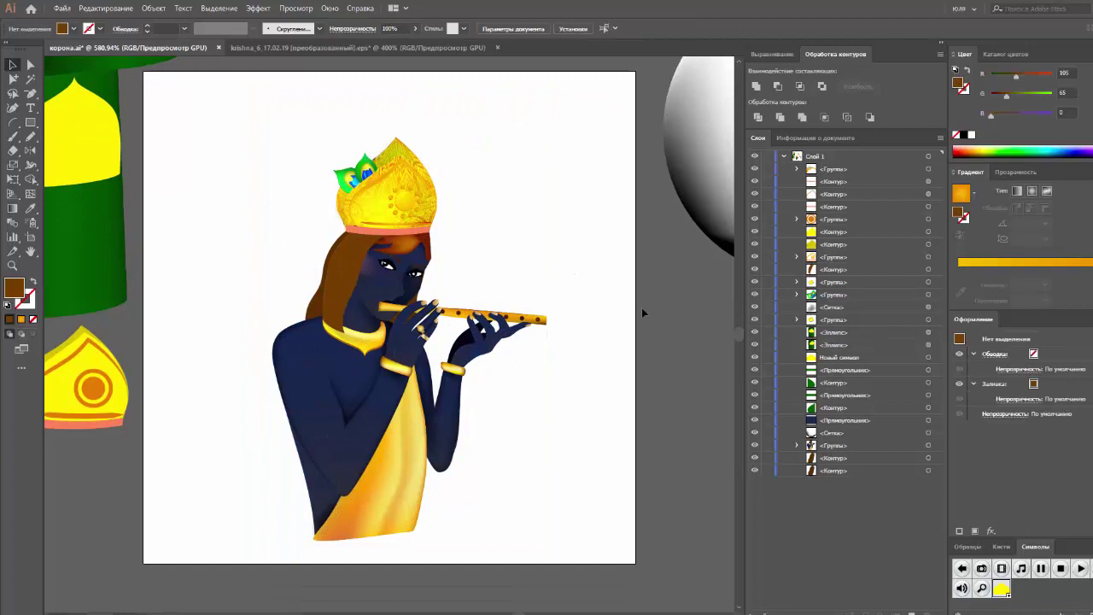
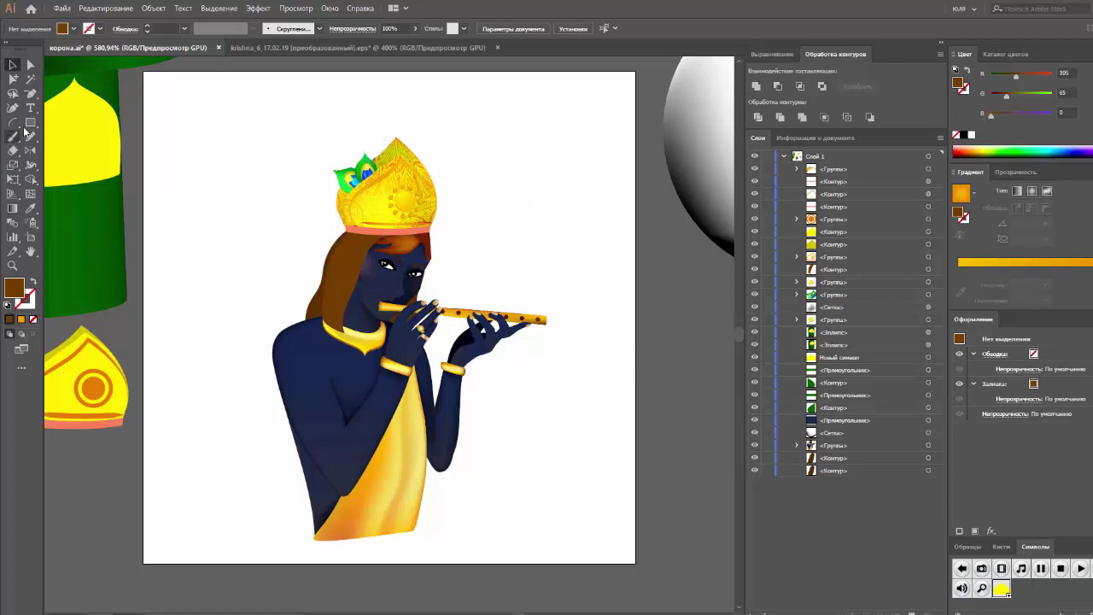
# Step: Draw a circle with a black-and-white radial gradient in Color Dodge blend mode
pyautogui.moveTo(30, 122); pyautogui.dragTo(85, 150)
pyautogui.moveTo(258, 185); pyautogui.dragTo(305, 232)
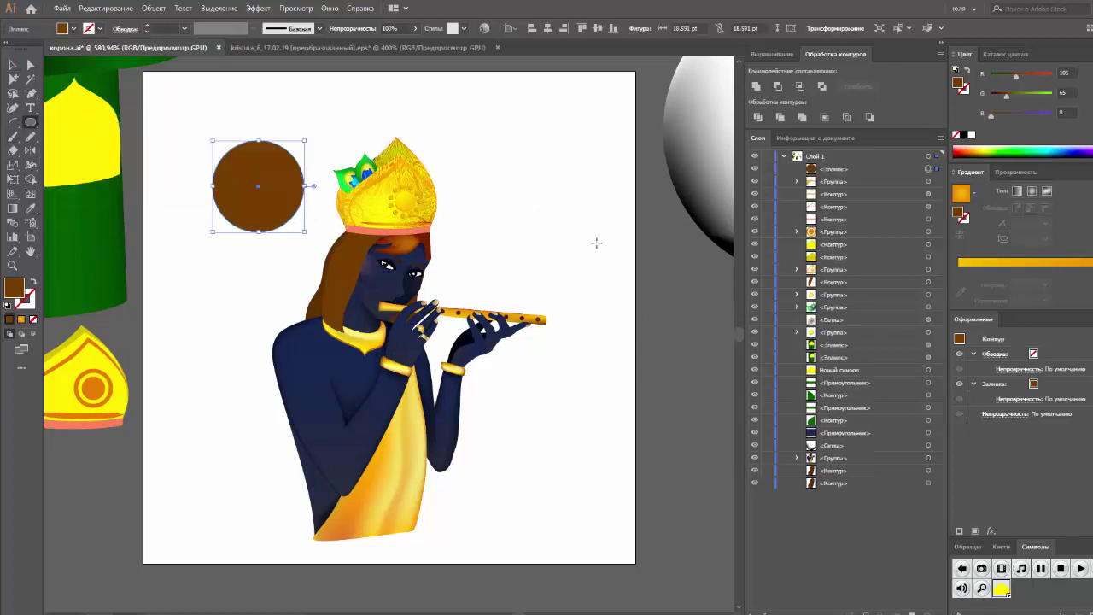
pyautogui.click(974, 194)
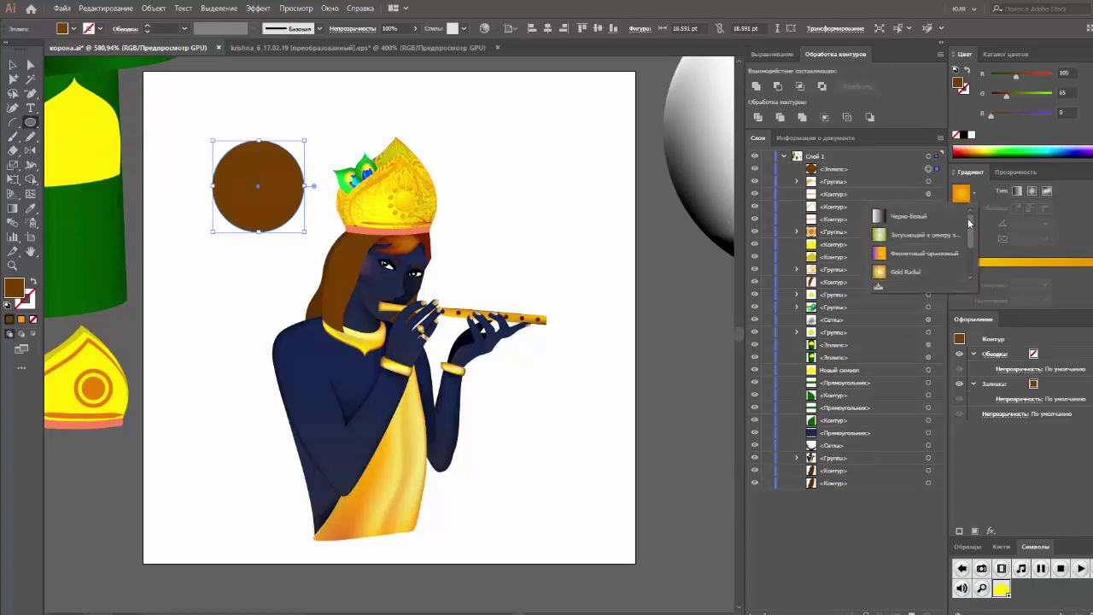
pyautogui.click(905, 234)
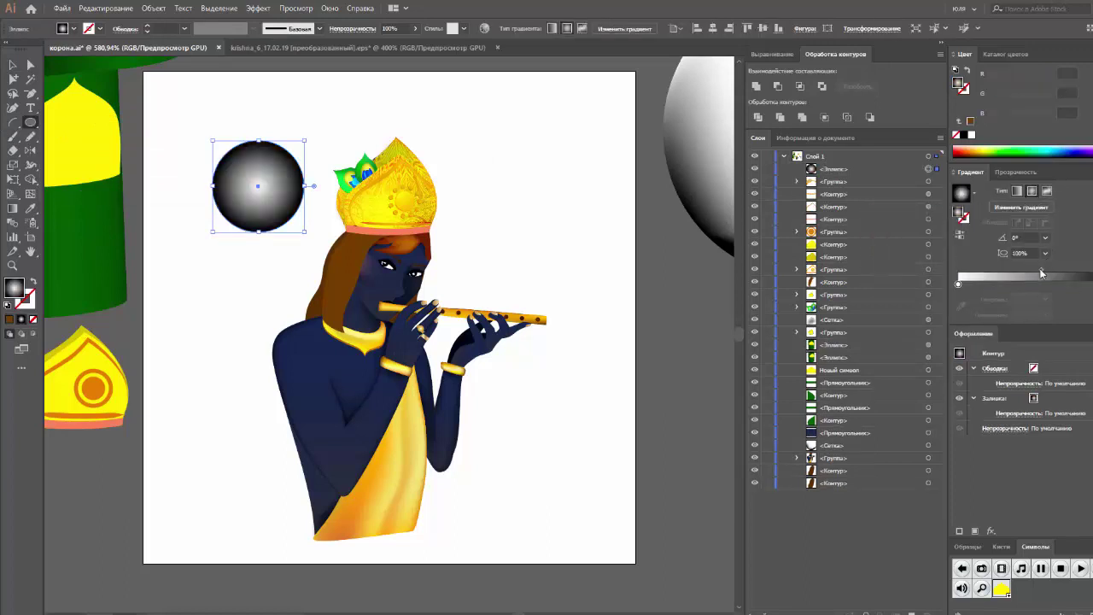
pyautogui.click(1015, 172)
pyautogui.click(1011, 190)
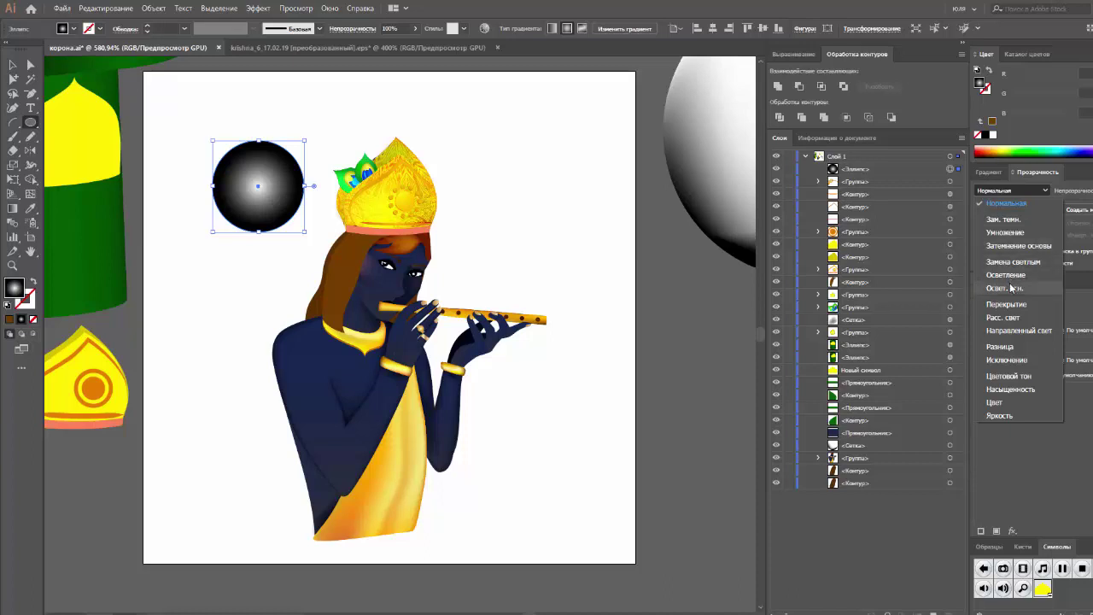
pyautogui.click(1012, 288)
# Step: Place a copy of the circle on the crown, remove a stop and tint its centre dark blue
pyautogui.click(13, 64)
pyautogui.click(210, 105)
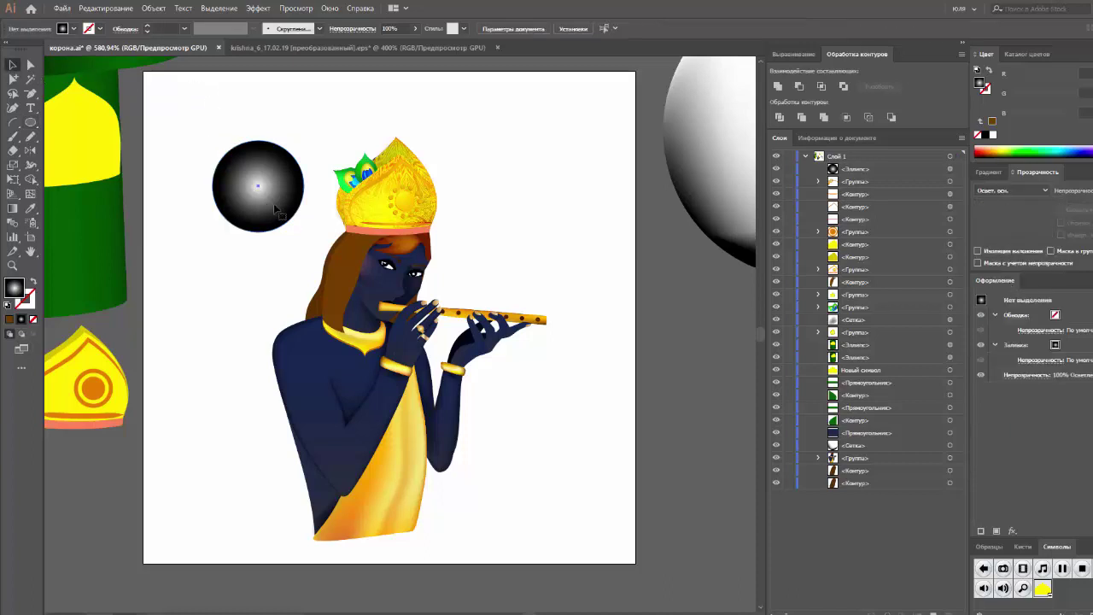
pyautogui.moveTo(275, 209); pyautogui.dragTo(392, 217)
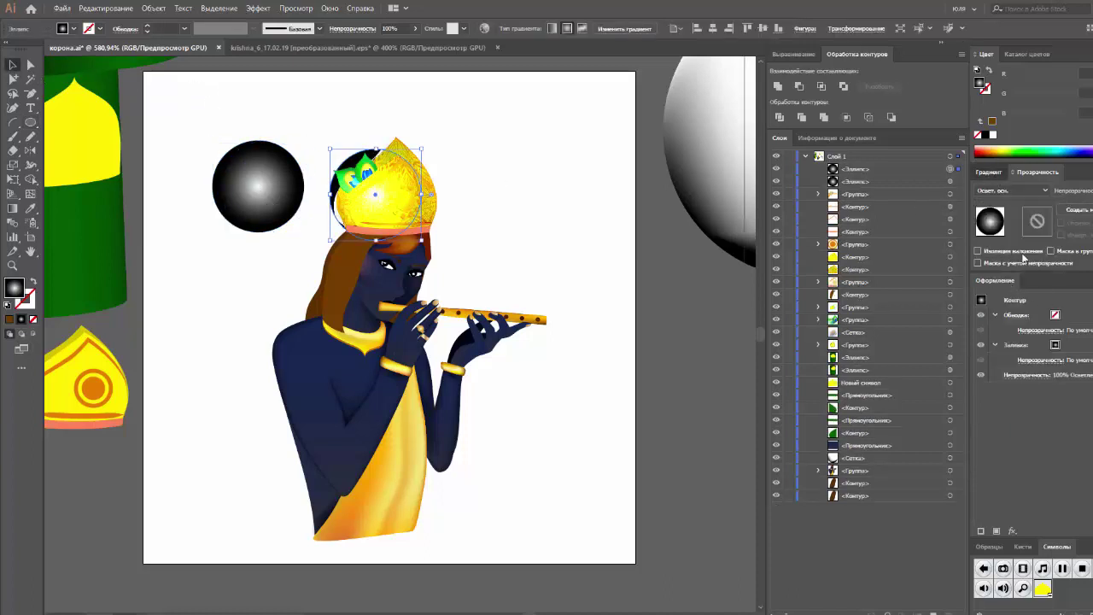
pyautogui.hotkey('ctrl', 'F9')
pyautogui.click(1012, 284)
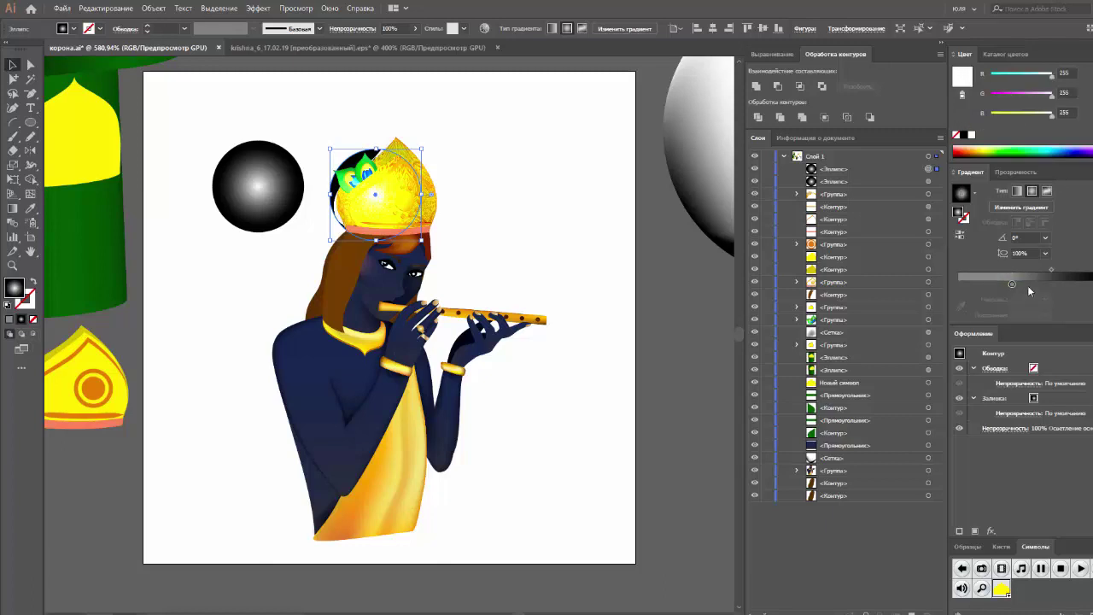
pyautogui.moveTo(1011, 285); pyautogui.dragTo(1008, 358)
pyautogui.moveTo(409, 217)
pyautogui.mouseDown()
pyautogui.moveTo(435, 225)
pyautogui.moveTo(427, 211)
pyautogui.mouseUp()
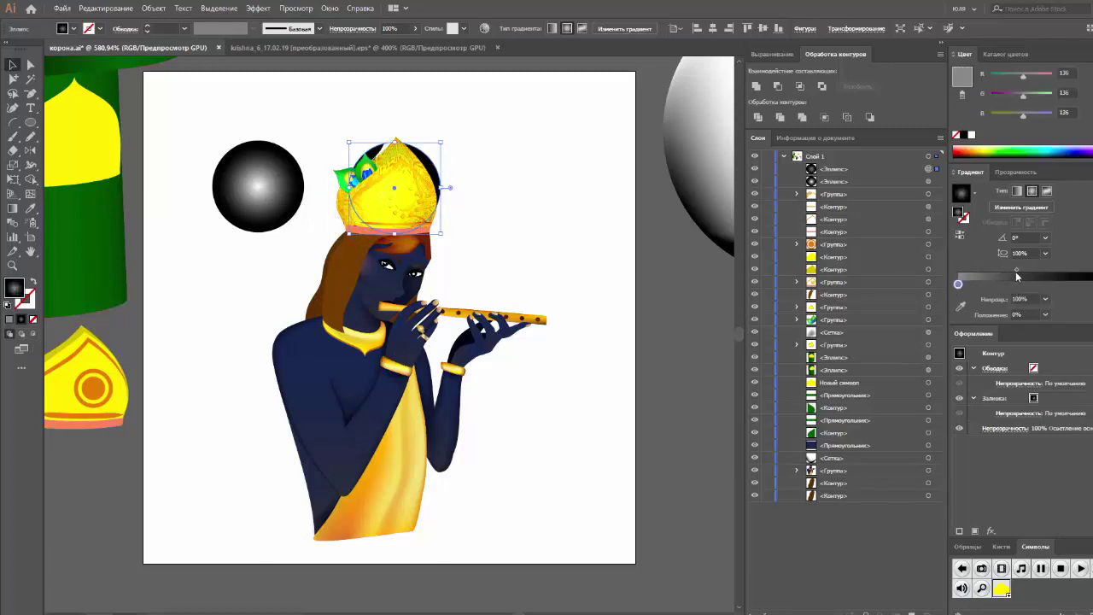
pyautogui.moveTo(1015, 272); pyautogui.dragTo(984, 269)
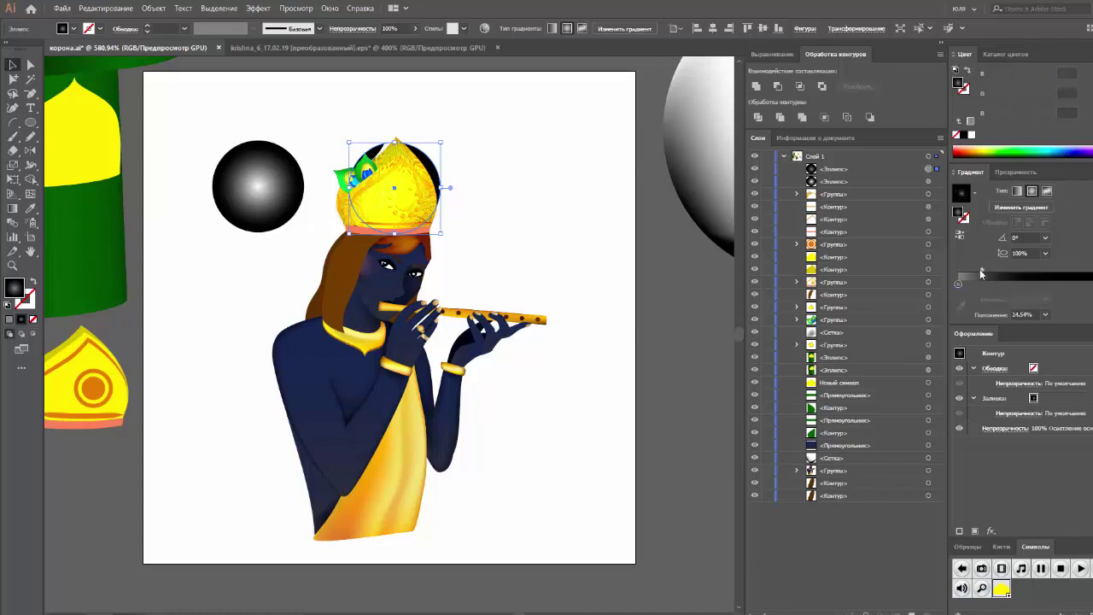
pyautogui.click(959, 283)
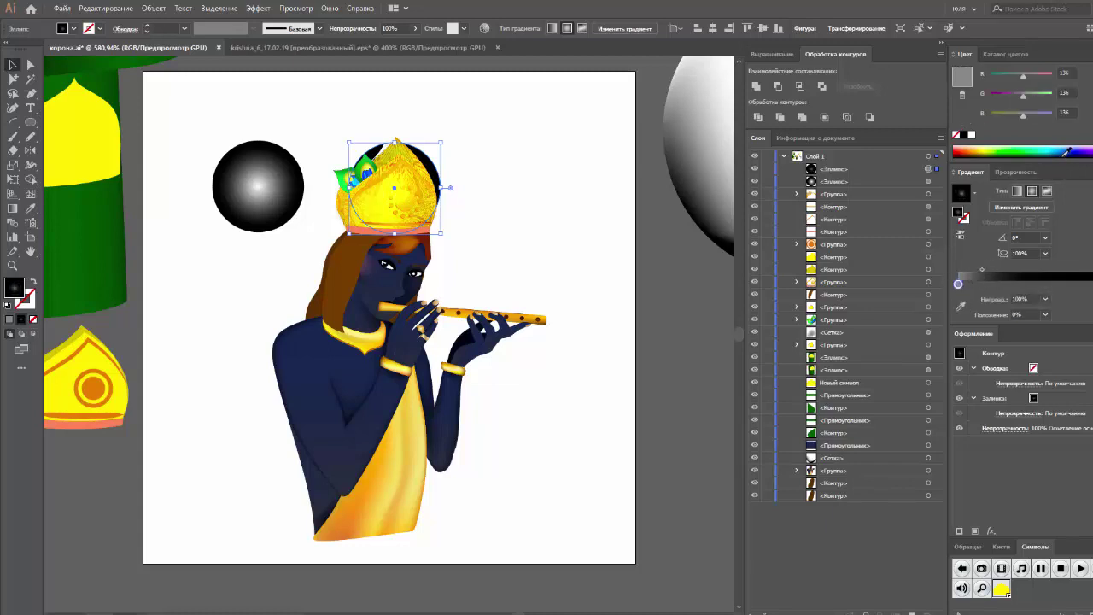
pyautogui.moveTo(1066, 151); pyautogui.dragTo(1086, 151)
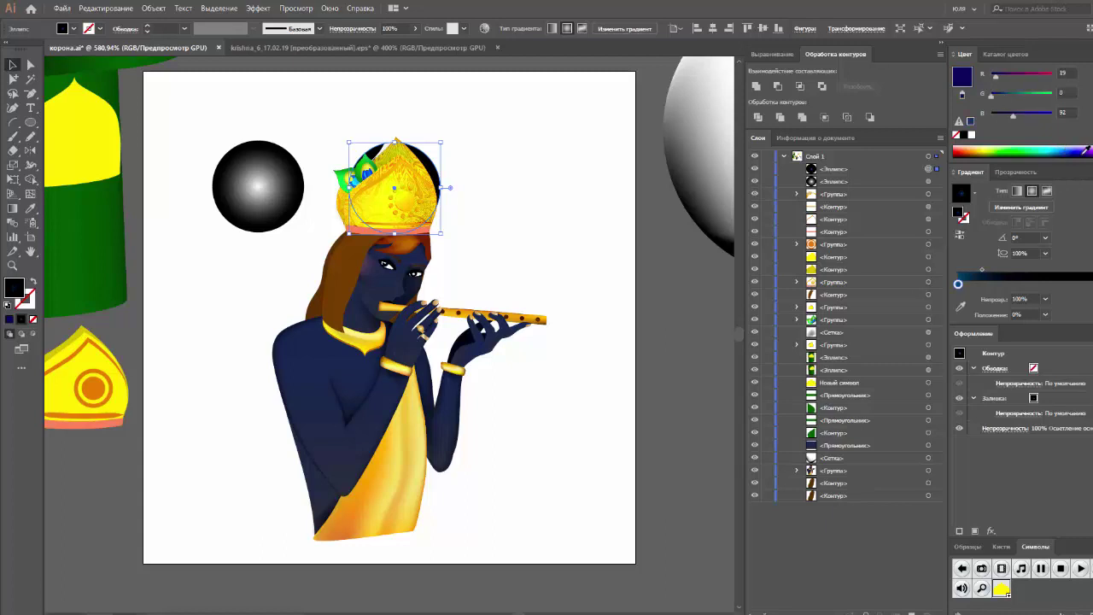
# Step: Keep the crown copy in Color Dodge with a blue centre, and place another copy right of the crown
pyautogui.click(1015, 171)
pyautogui.click(1012, 189)
pyautogui.click(1007, 276)
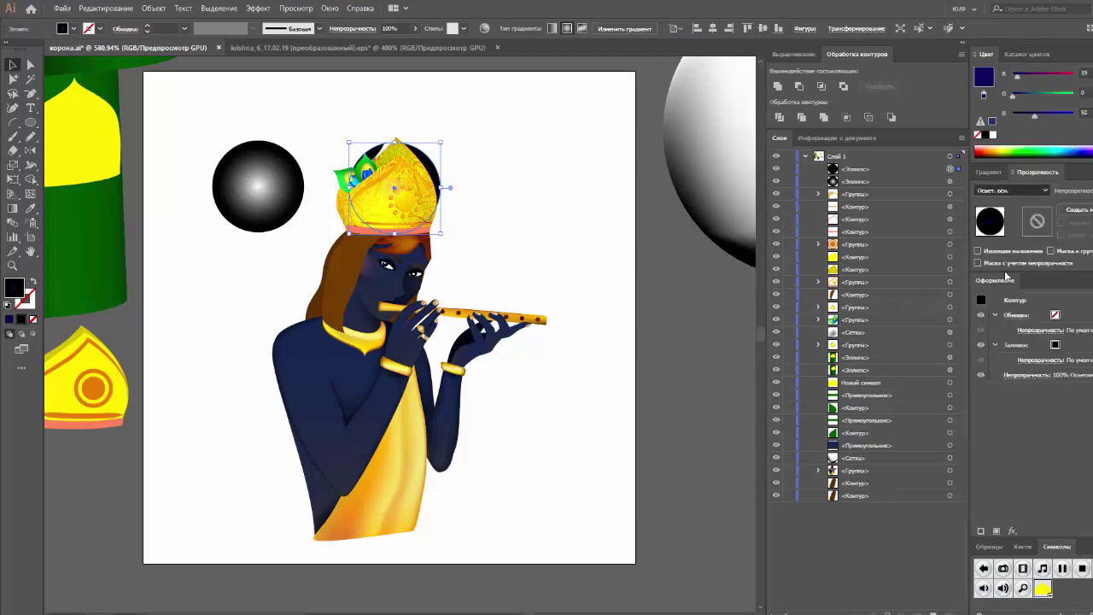
pyautogui.click(989, 172)
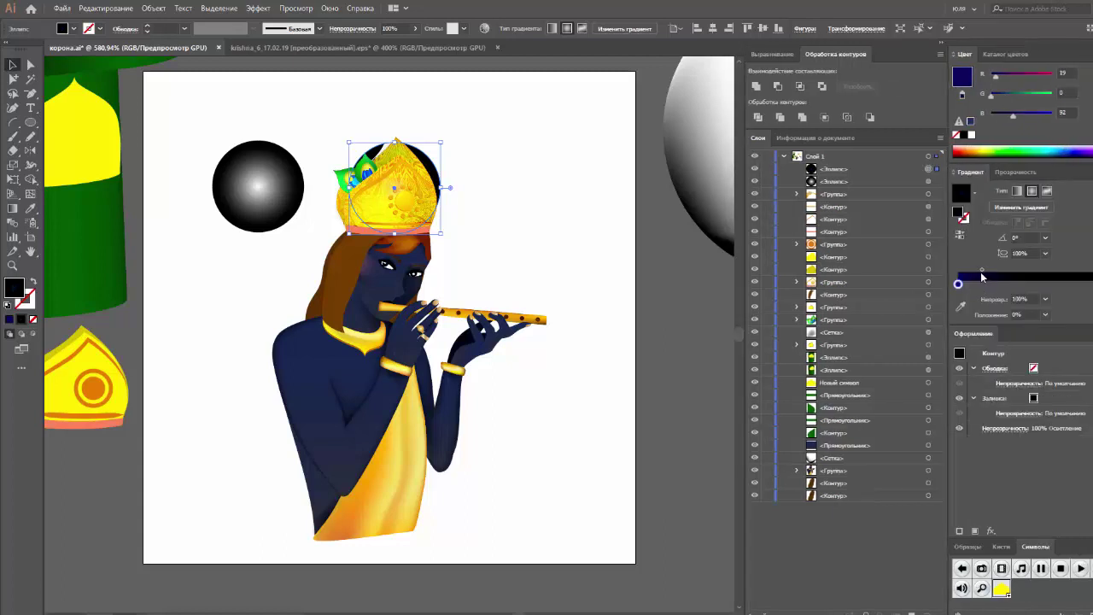
pyautogui.click(958, 283)
pyautogui.click(1045, 148)
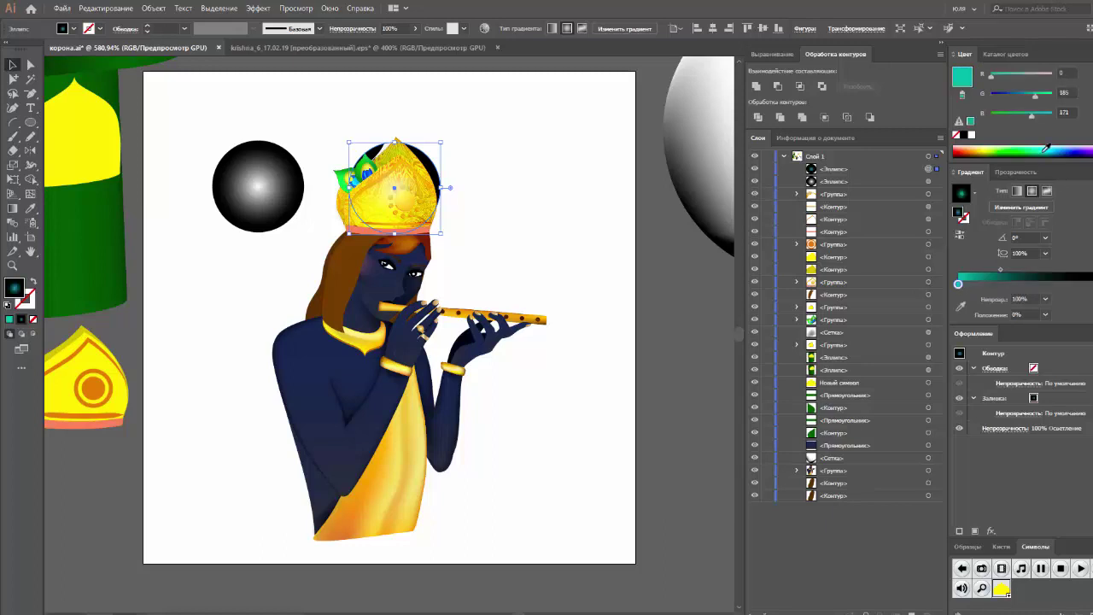
pyautogui.moveTo(999, 149); pyautogui.dragTo(955, 152)
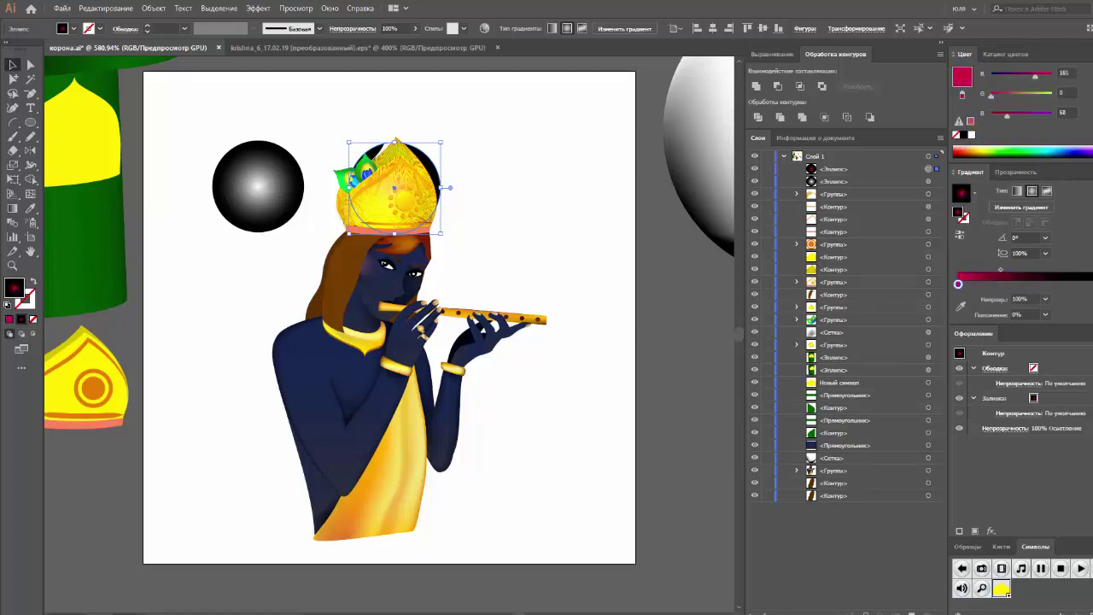
pyautogui.click(1075, 149)
pyautogui.click(602, 202)
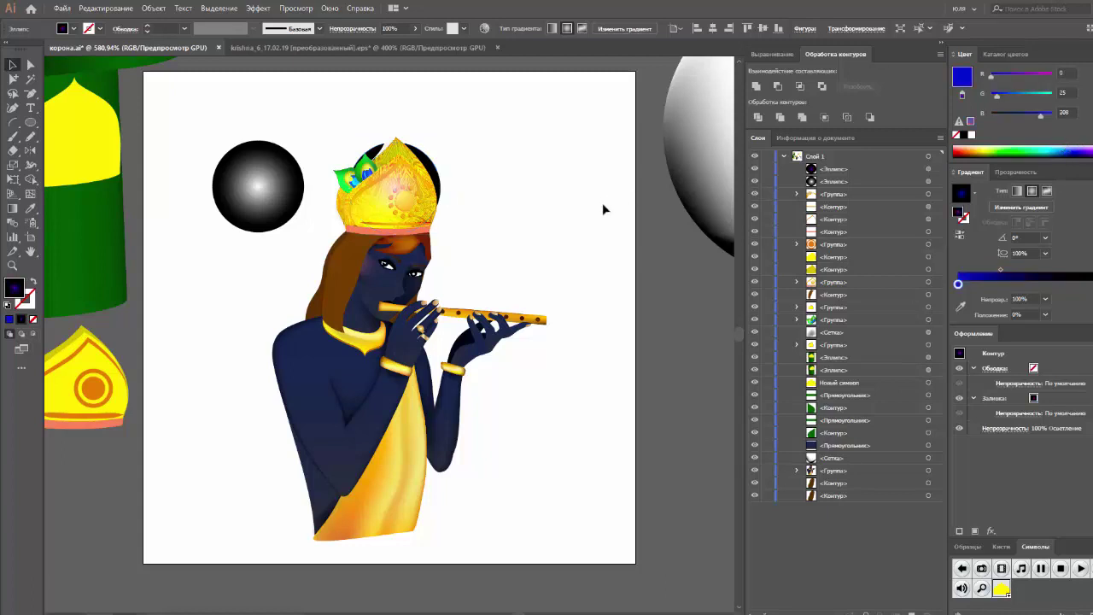
pyautogui.moveTo(407, 197); pyautogui.dragTo(530, 207)
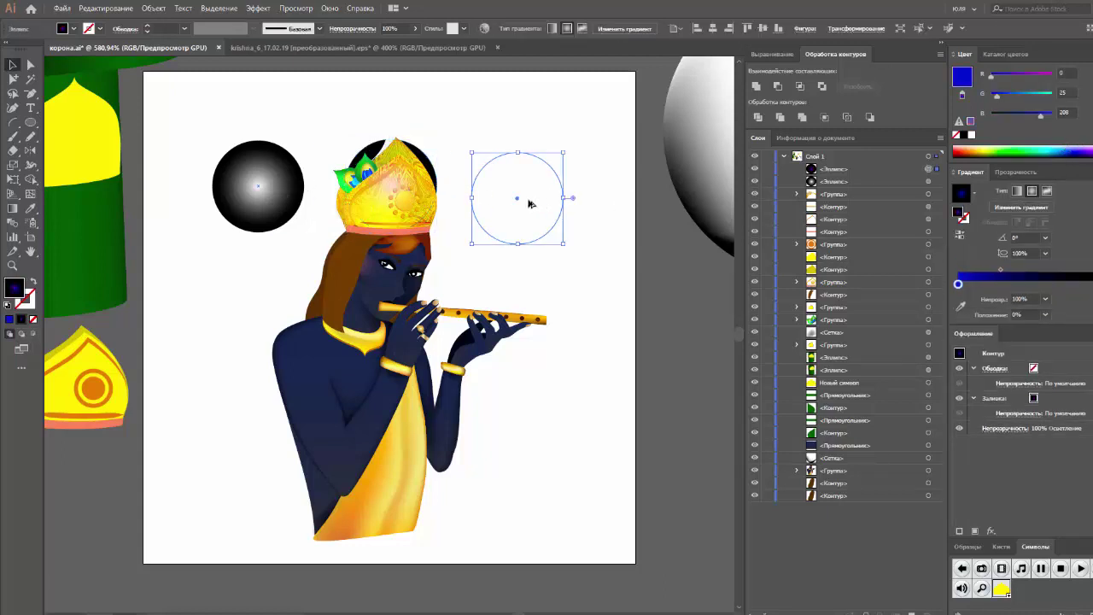
# Step: Make the new copy a Color Burn, white-to-12%-grey grayscale gradient circle on the crown
pyautogui.click(1015, 171)
pyautogui.click(978, 189)
pyautogui.click(1008, 246)
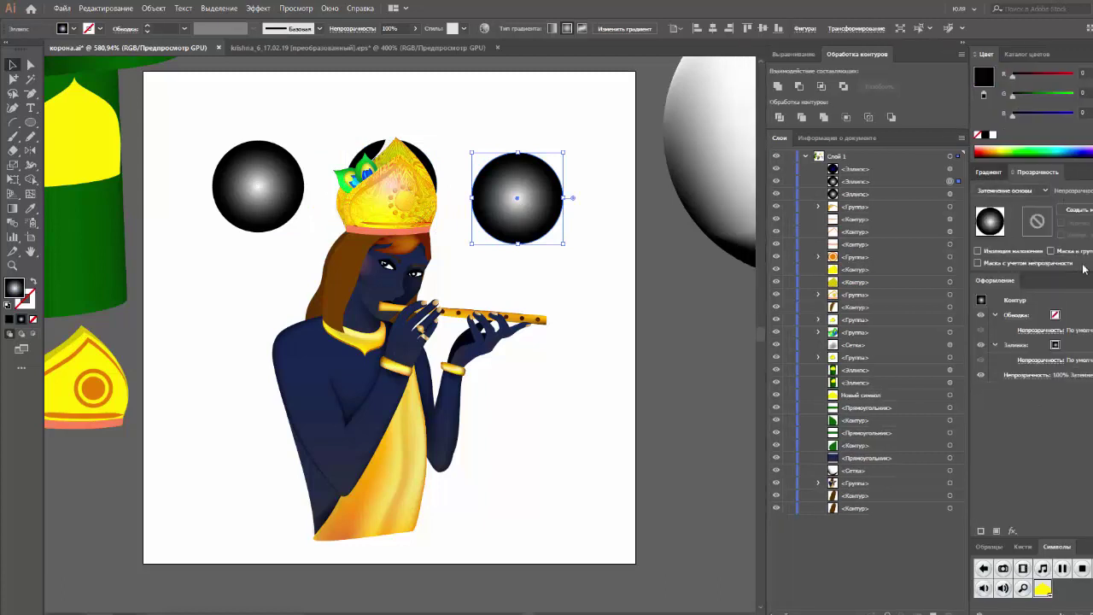
pyautogui.click(988, 171)
pyautogui.click(973, 145)
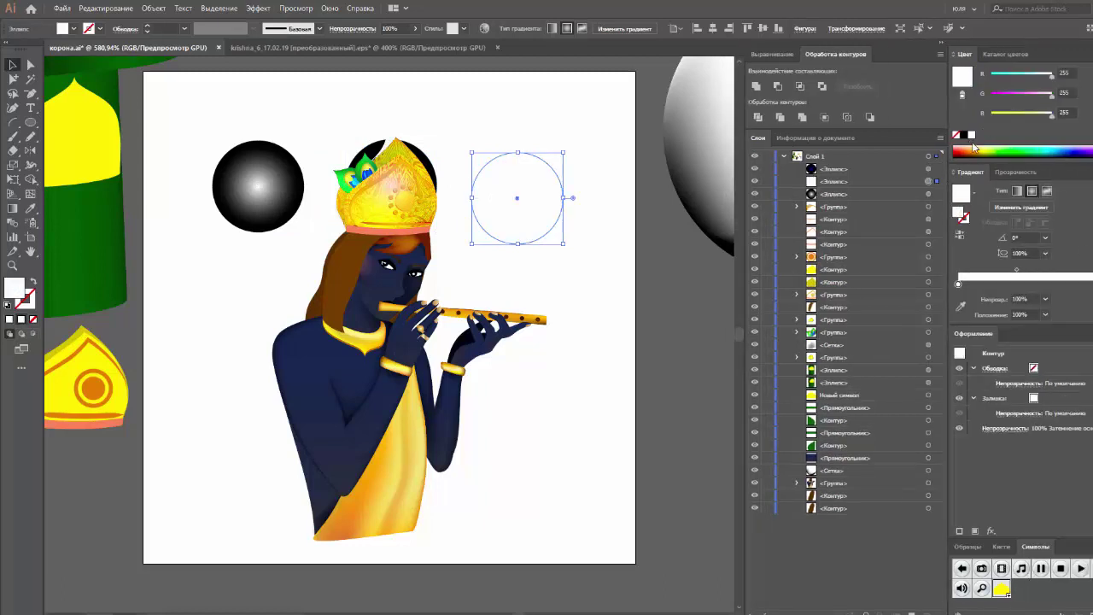
pyautogui.click(958, 283)
pyautogui.click(1084, 54)
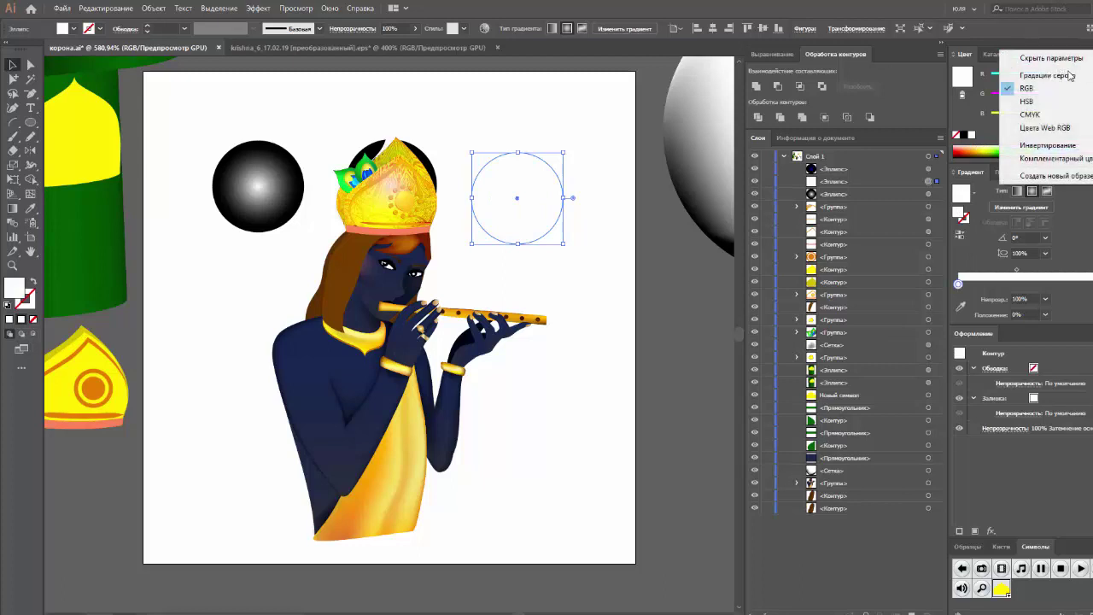
pyautogui.click(1029, 73)
pyautogui.click(997, 76)
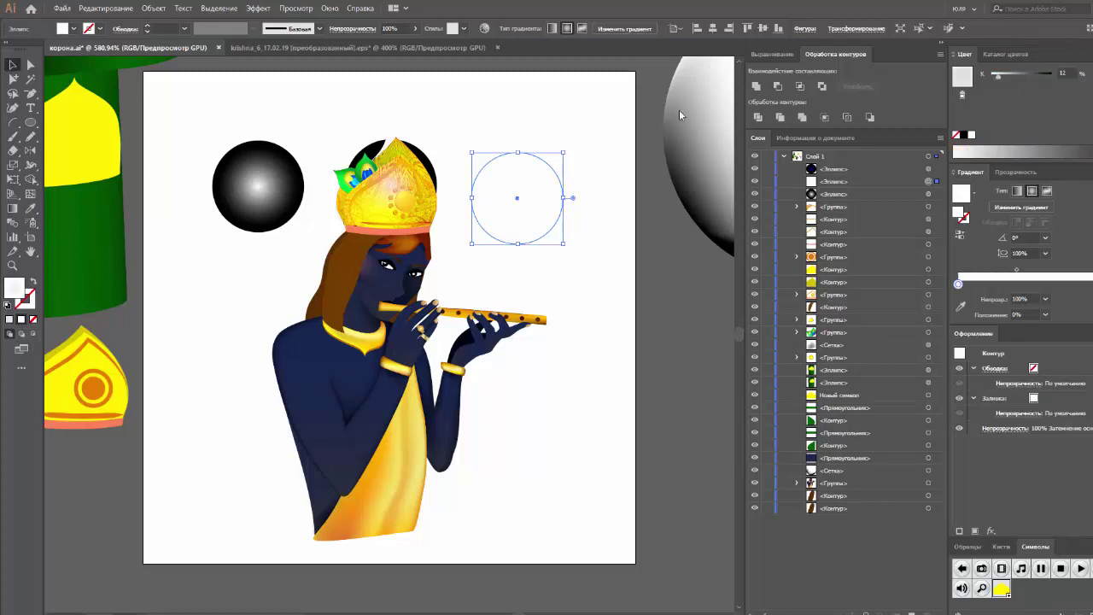
pyautogui.moveTo(512, 213); pyautogui.dragTo(417, 214)
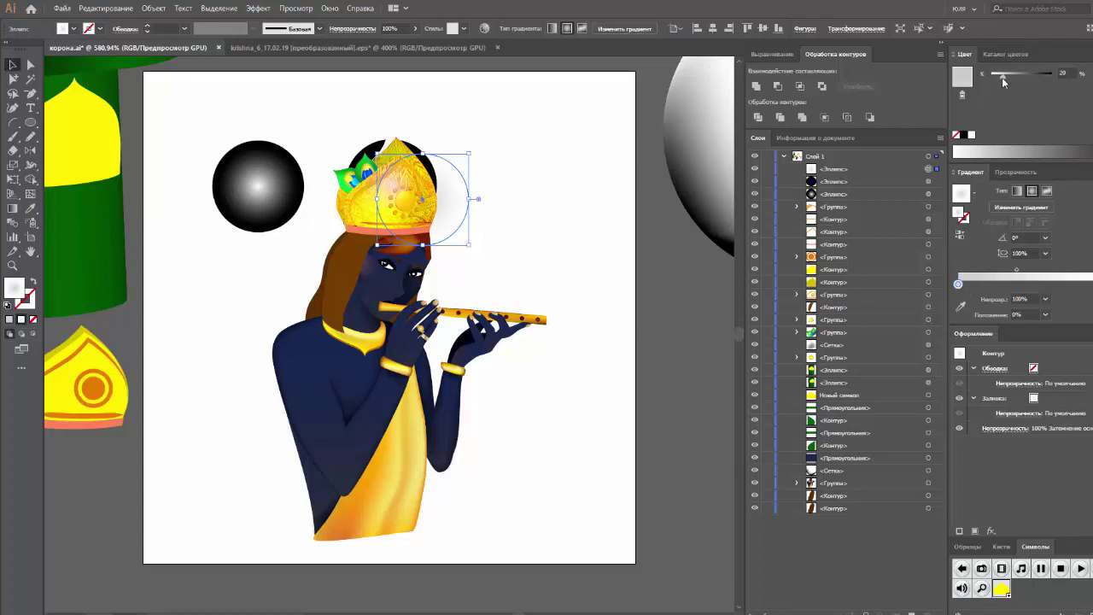
# Step: Darken the grey centre to 38% with a halfway midpoint, and duplicate the circle above the crown
pyautogui.moveTo(1001, 77); pyautogui.dragTo(1007, 75)
pyautogui.click(492, 219)
pyautogui.click(475, 219)
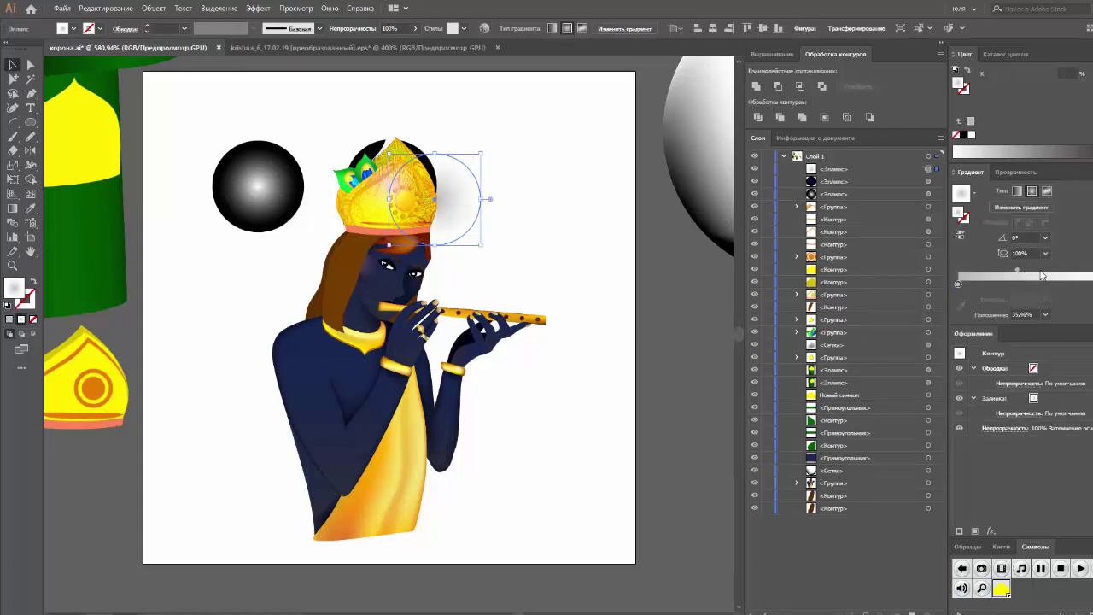
pyautogui.moveTo(1013, 273); pyautogui.dragTo(1046, 274)
pyautogui.click(958, 284)
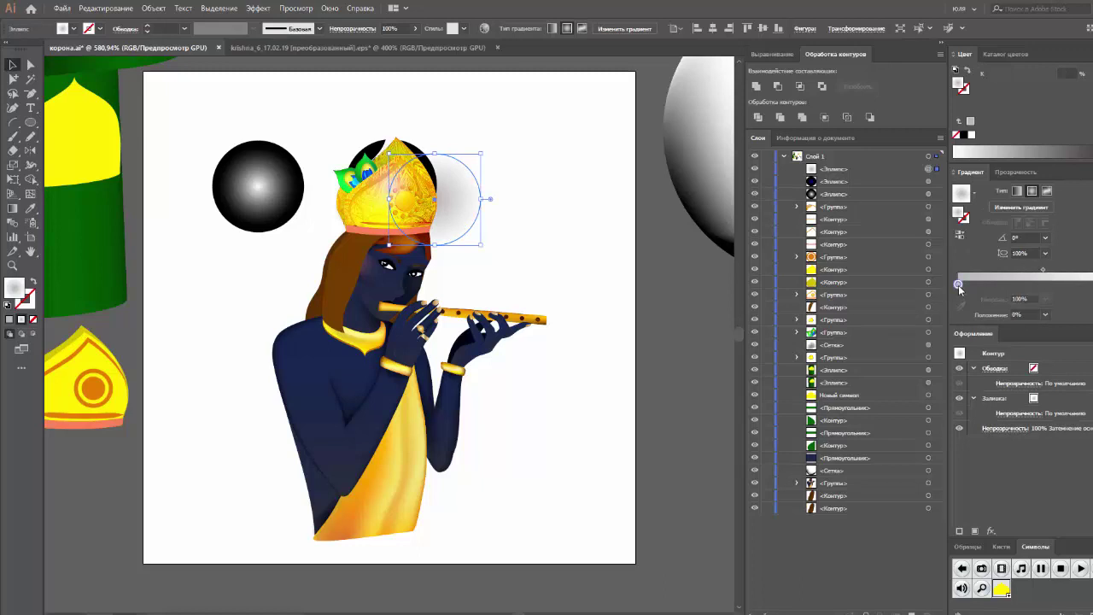
pyautogui.moveTo(1007, 75); pyautogui.dragTo(1014, 75)
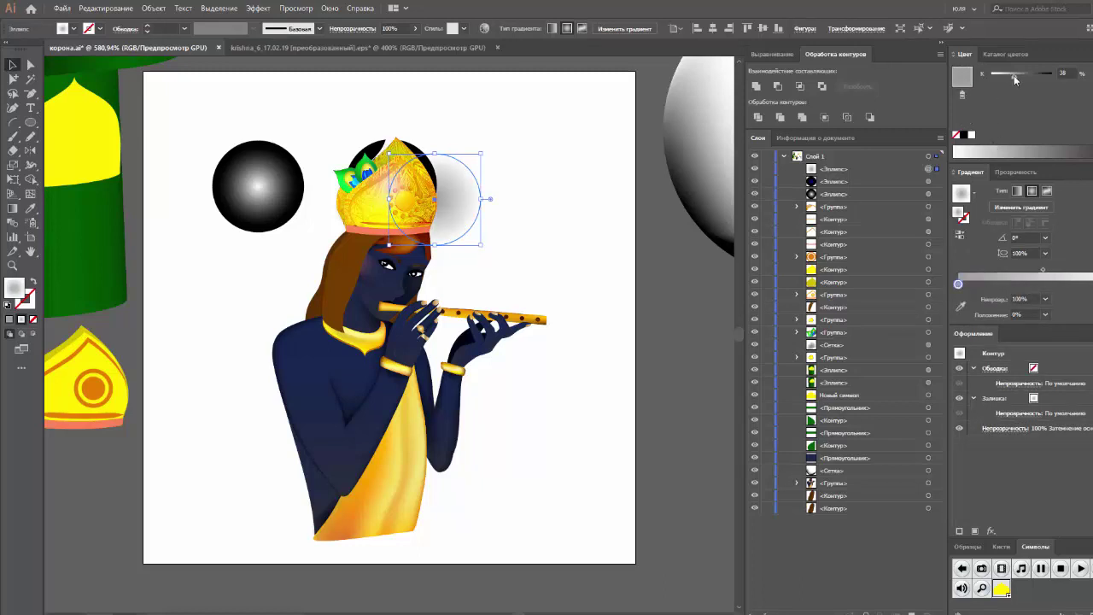
pyautogui.moveTo(435, 199); pyautogui.dragTo(389, 108)
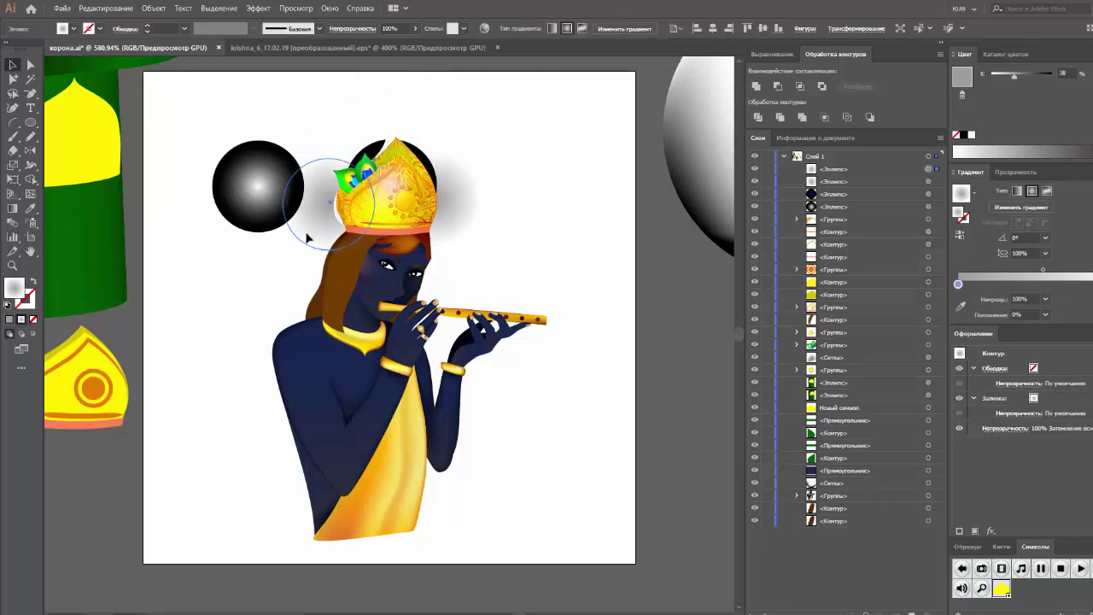
pyautogui.moveTo(316, 228)
pyautogui.mouseDown()
pyautogui.moveTo(398, 171)
pyautogui.moveTo(392, 151)
pyautogui.mouseUp()
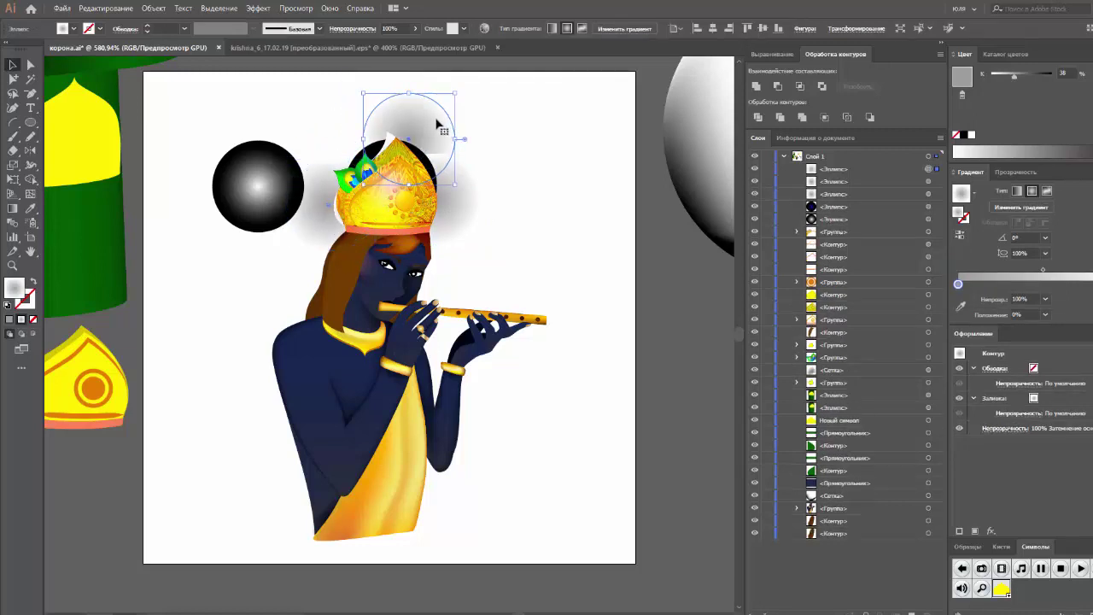
pyautogui.click(453, 128)
# Step: Add a page-sized rectangle behind the artwork as a light-blue RGB radial background glow, then deselect
pyautogui.moveTo(32, 123)
pyautogui.mouseDown()
pyautogui.moveTo(128, 117)
pyautogui.moveTo(600, 538)
pyautogui.mouseUp()
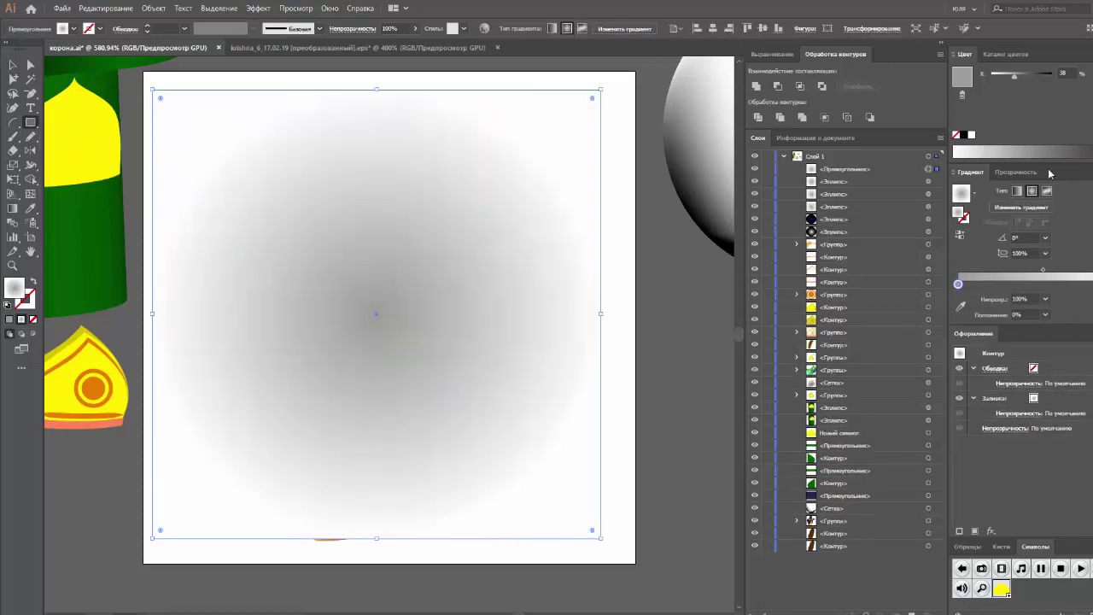
pyautogui.click(1084, 147)
pyautogui.hotkey('ctrl', 'shift', '[')
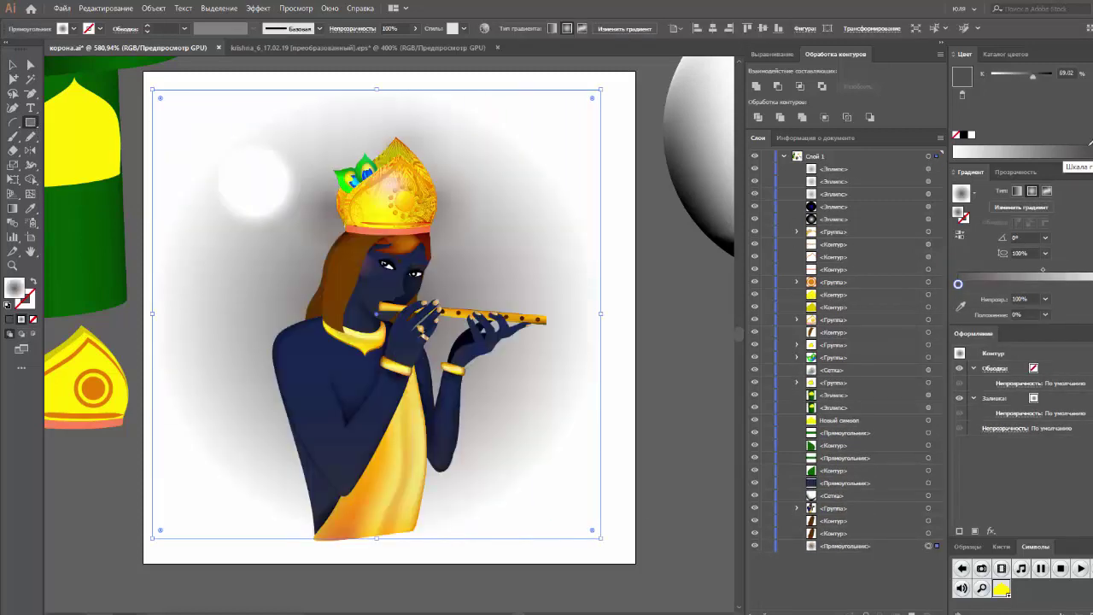
pyautogui.click(1089, 54)
pyautogui.click(1021, 94)
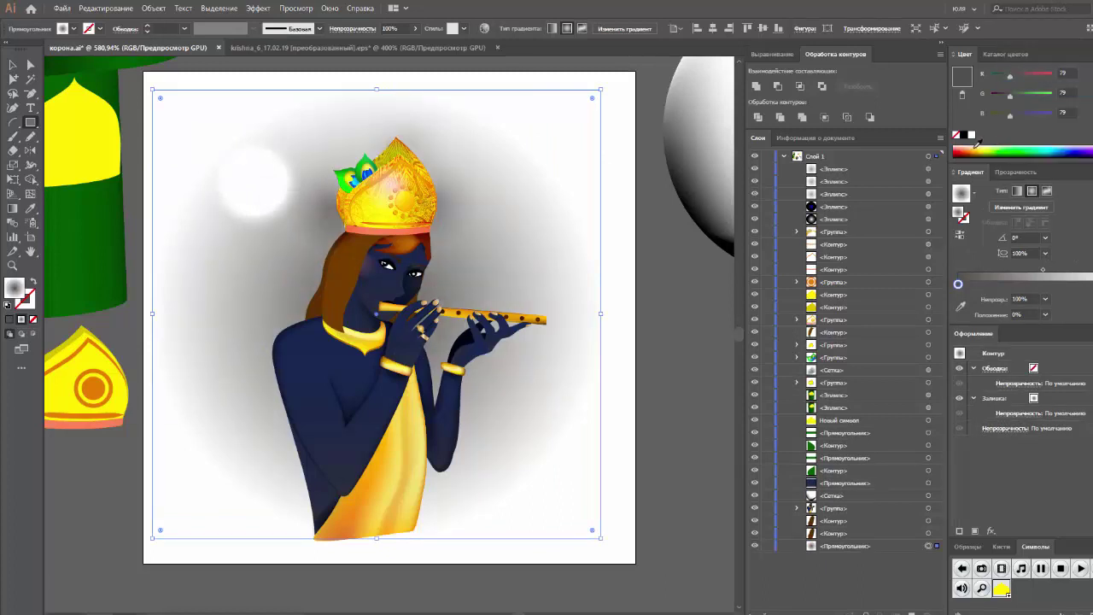
pyautogui.click(1061, 149)
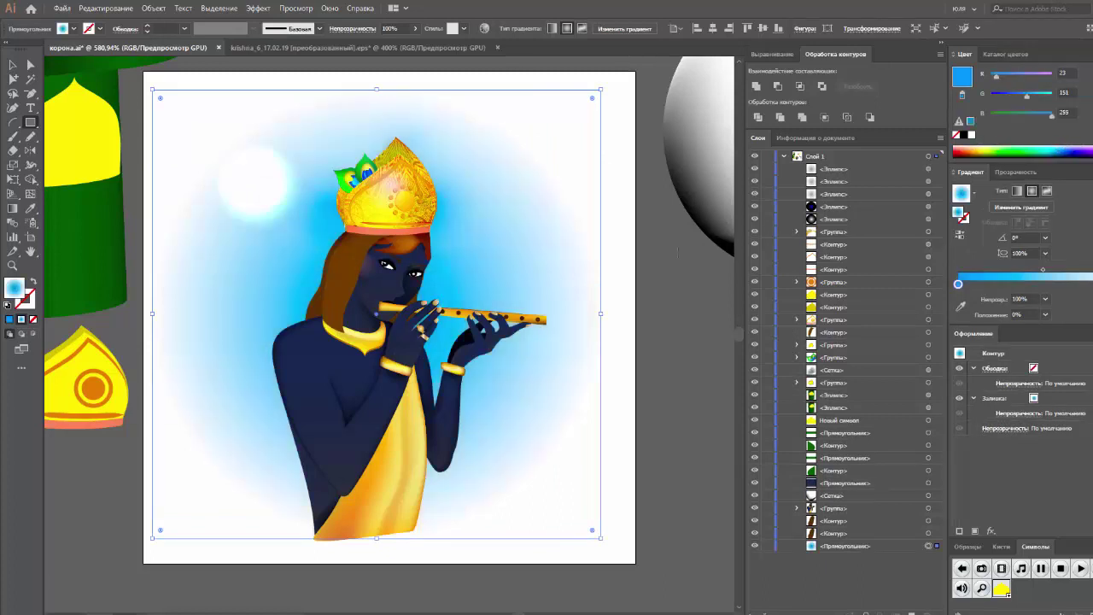
pyautogui.press('v')
pyautogui.click(664, 236)
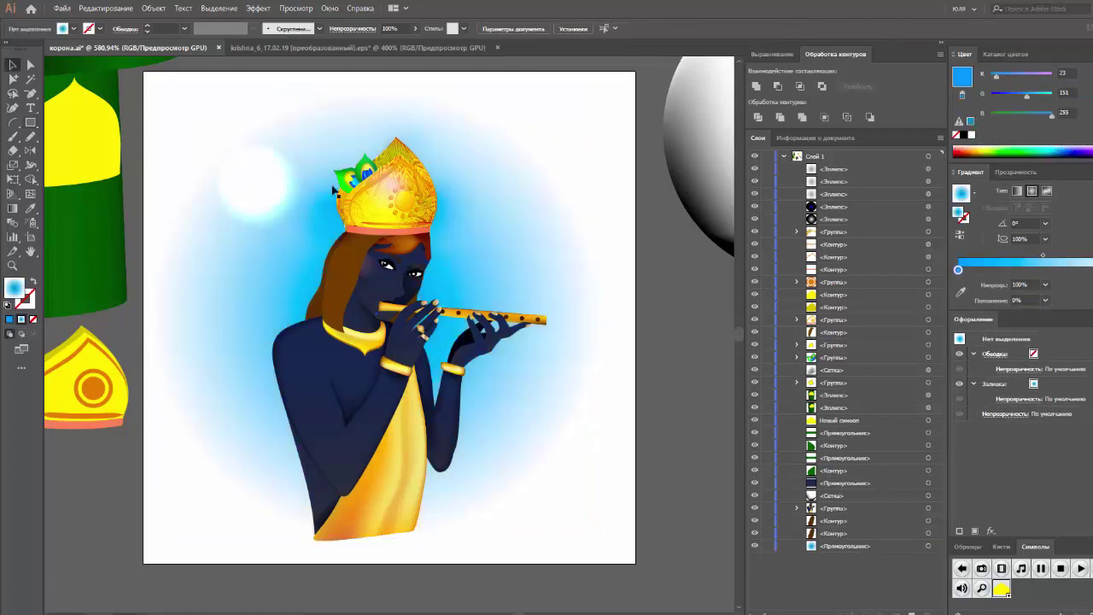
# Step: Move the white glow onto the crown in Screen mode with a blue-edged gradient
pyautogui.click(274, 201)
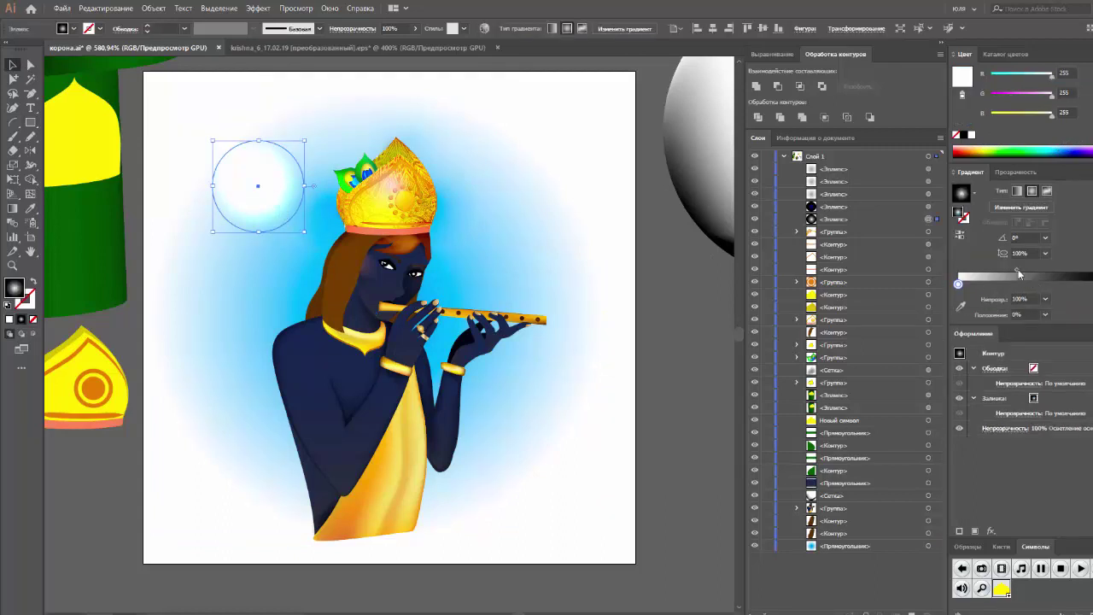
pyautogui.moveTo(1019, 271); pyautogui.dragTo(994, 272)
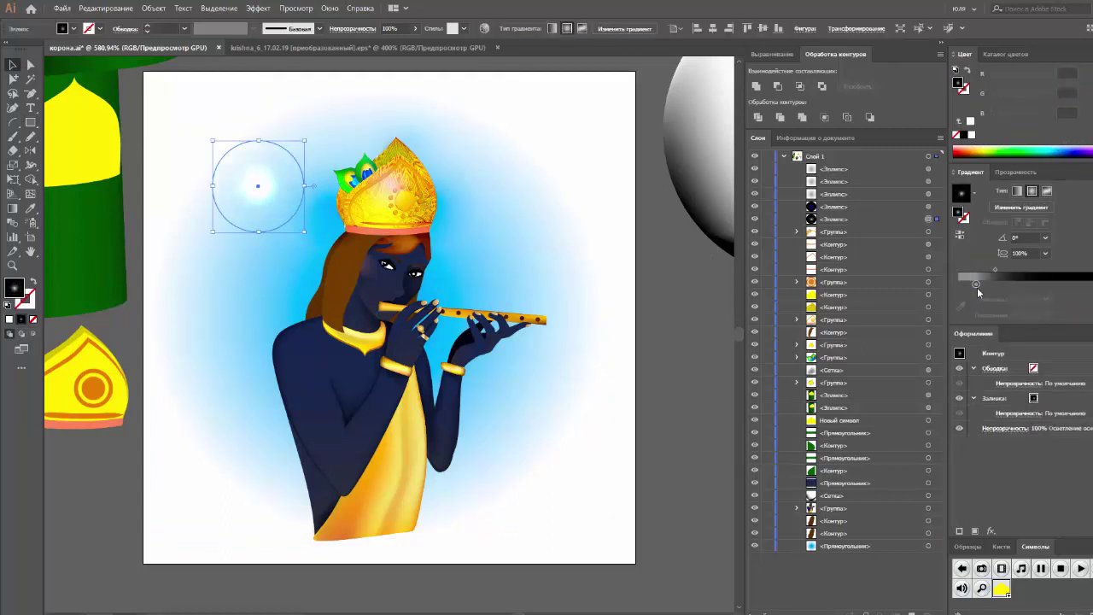
pyautogui.click(976, 286)
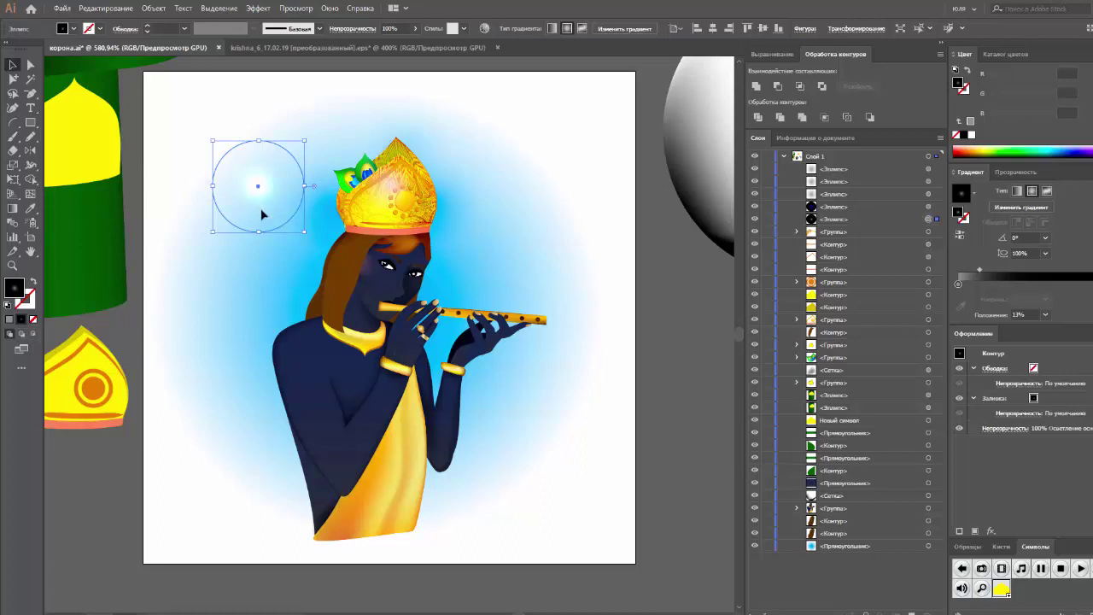
pyautogui.moveTo(261, 213); pyautogui.dragTo(421, 246)
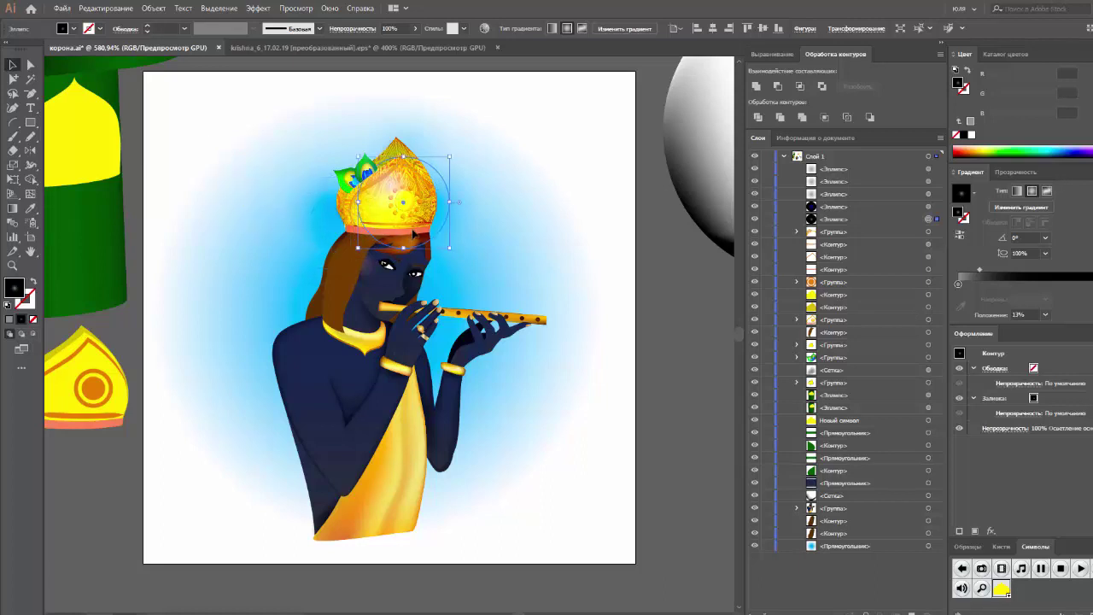
pyautogui.click(1016, 172)
pyautogui.click(1009, 191)
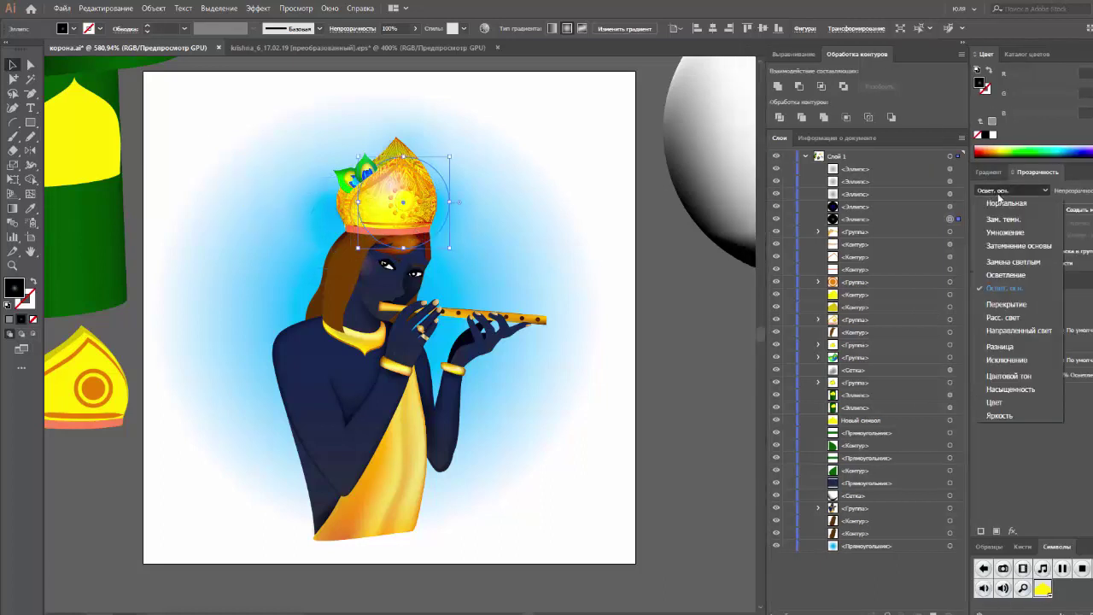
pyautogui.click(1006, 276)
pyautogui.click(988, 172)
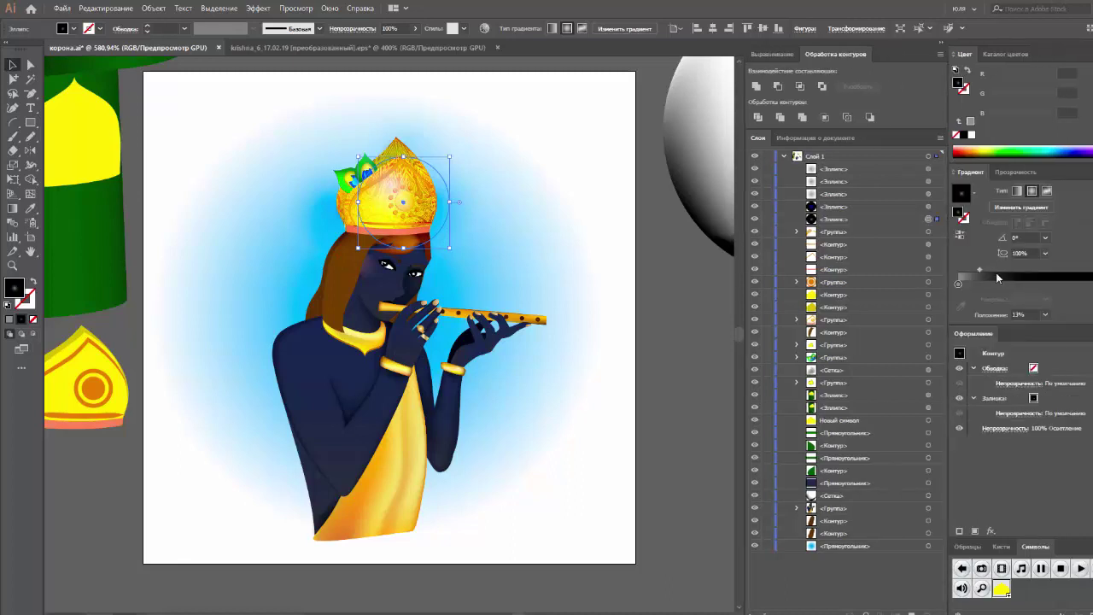
pyautogui.moveTo(989, 282); pyautogui.dragTo(976, 285)
pyautogui.click(997, 283)
pyautogui.click(1059, 152)
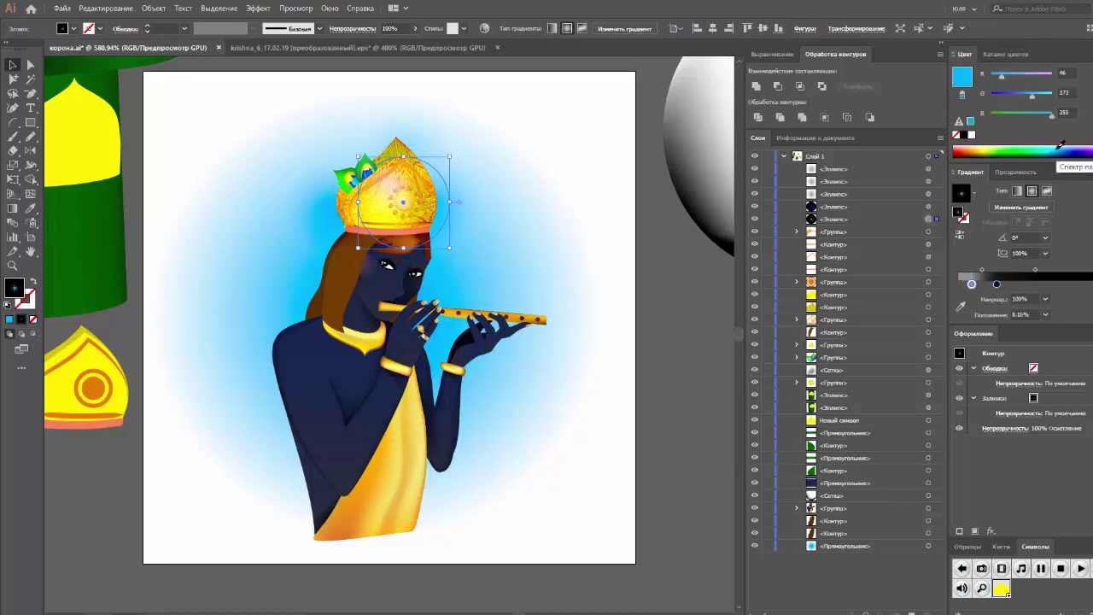
pyautogui.moveTo(997, 284)
pyautogui.mouseDown()
pyautogui.moveTo(1037, 285)
pyautogui.moveTo(980, 284)
pyautogui.mouseUp()
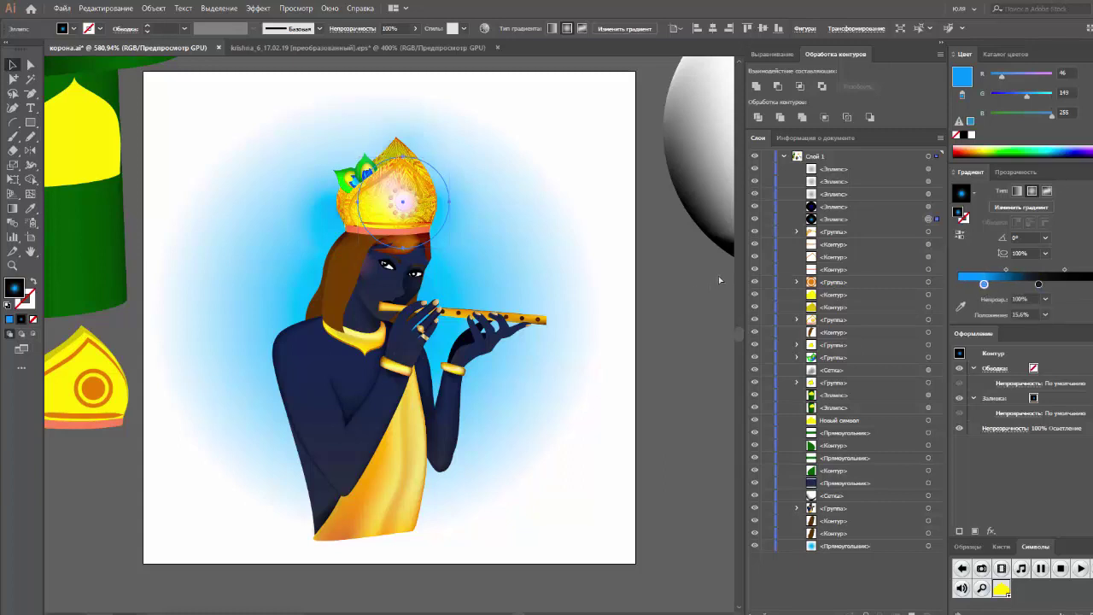
# Step: Paste a smaller copy of the glow in front in Color Dodge, repositioning its blue and dark stops
pyautogui.hotkey('ctrl', 'c')
pyautogui.hotkey('ctrl', 'f')
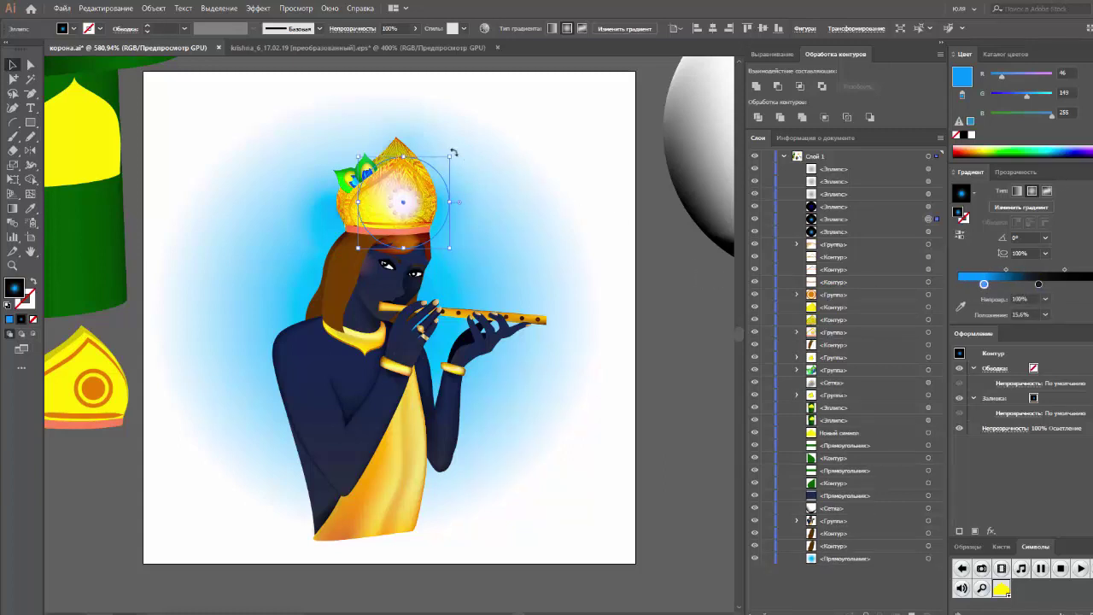
pyautogui.moveTo(450, 156); pyautogui.dragTo(437, 167)
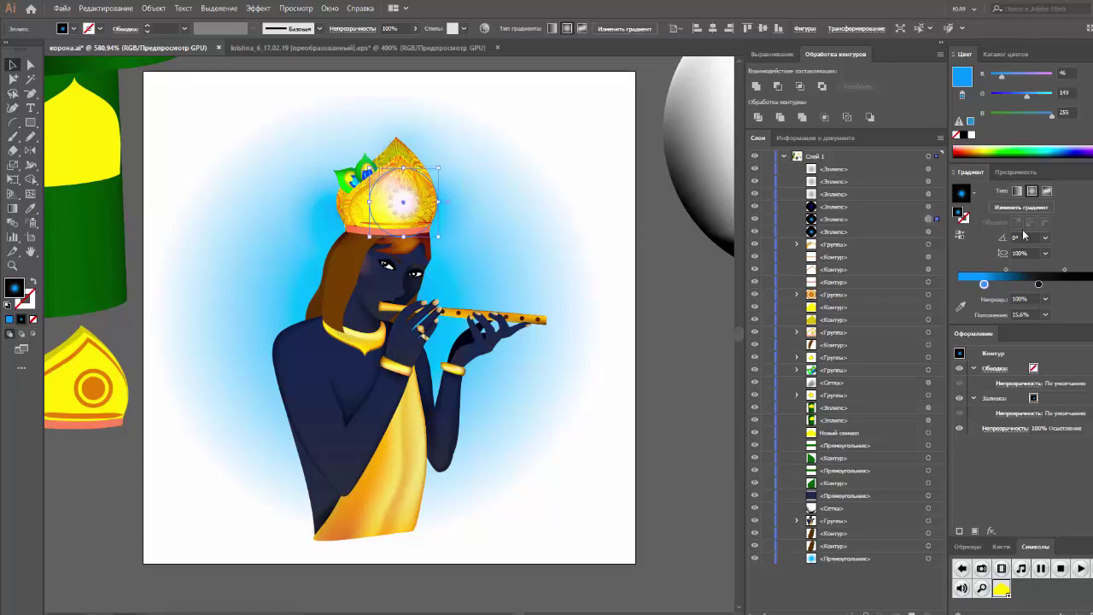
pyautogui.click(1005, 174)
pyautogui.click(1004, 189)
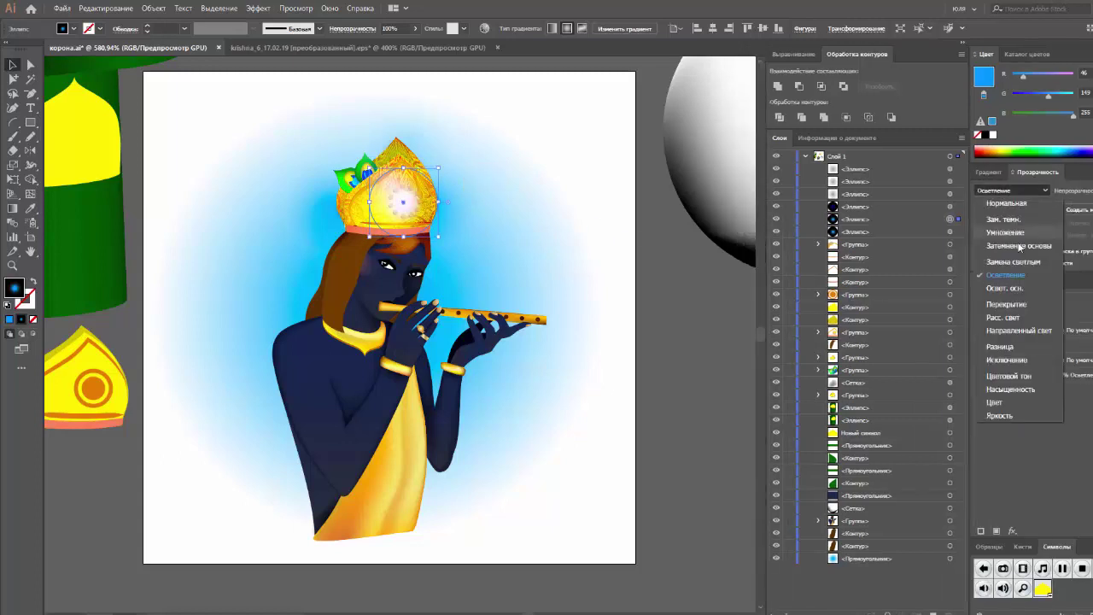
pyautogui.click(1007, 288)
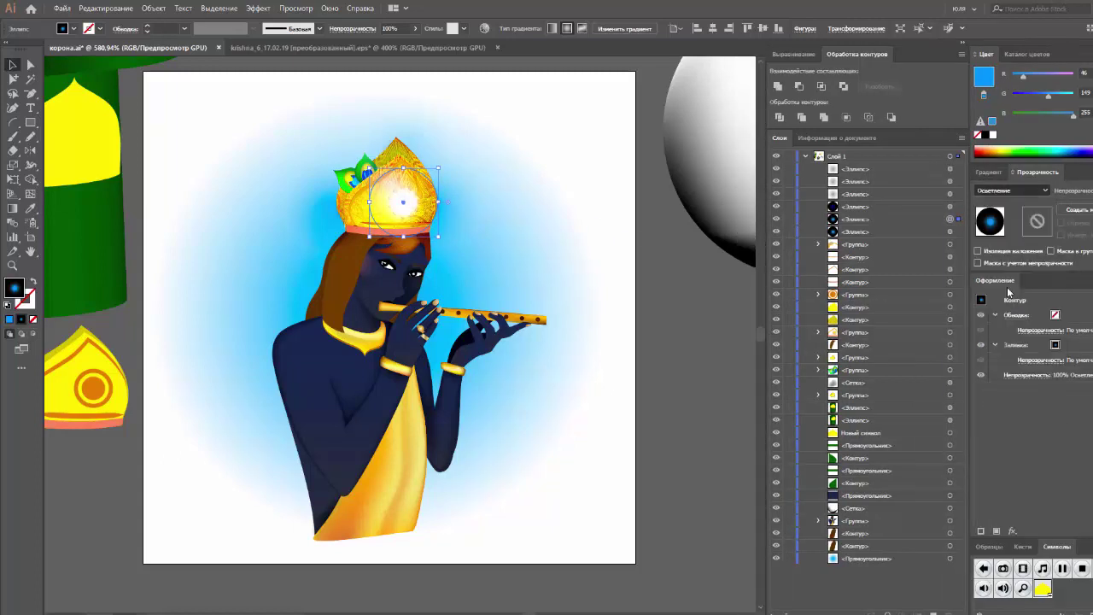
pyautogui.click(991, 173)
pyautogui.moveTo(982, 285); pyautogui.dragTo(945, 282)
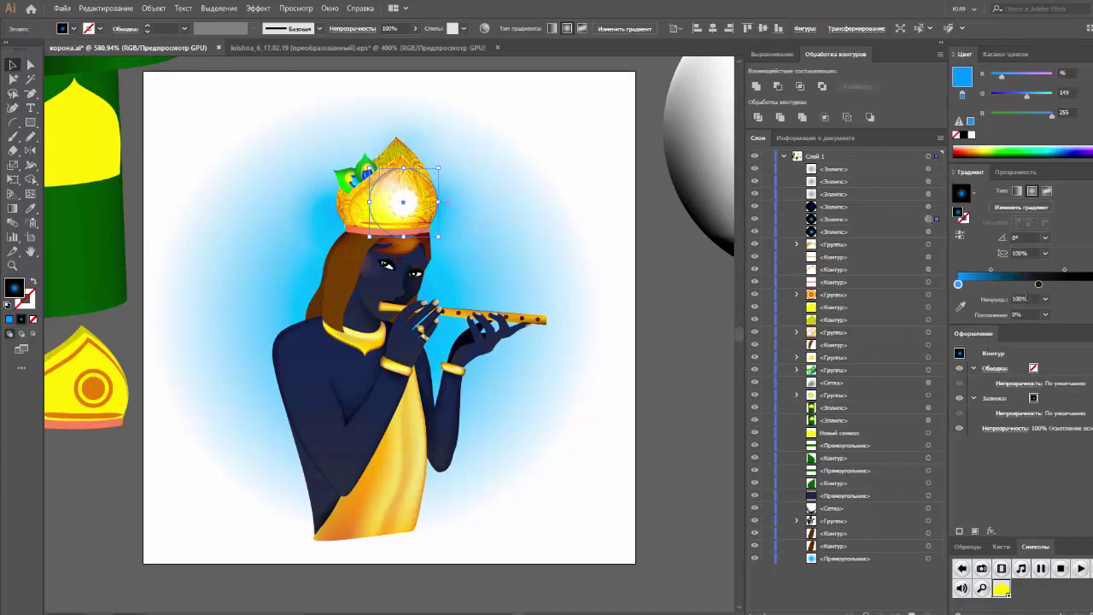
pyautogui.moveTo(1038, 285); pyautogui.dragTo(998, 287)
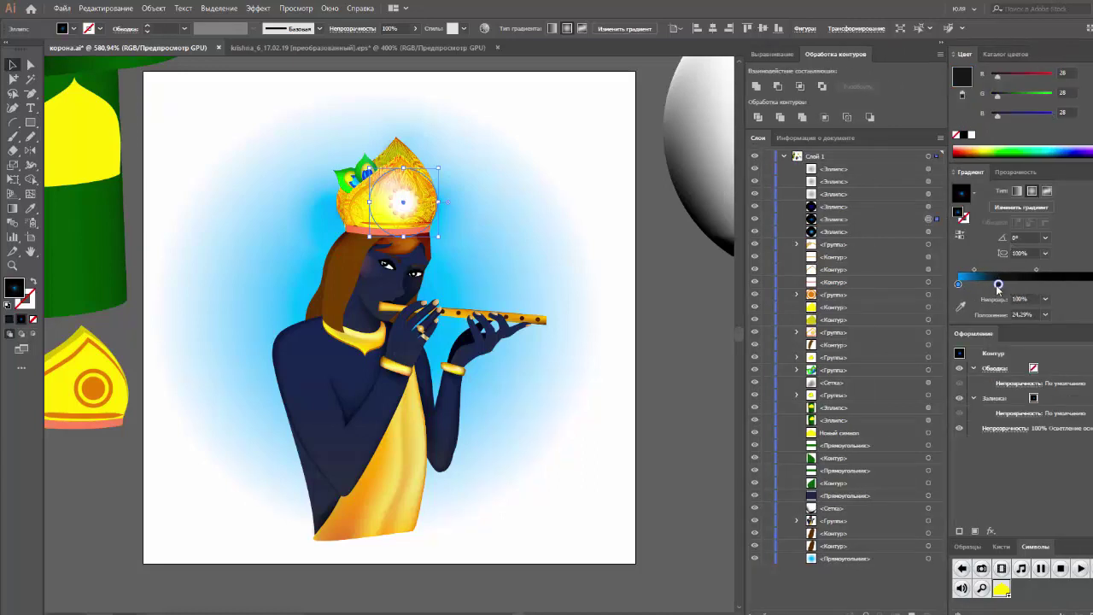
pyautogui.click(973, 271)
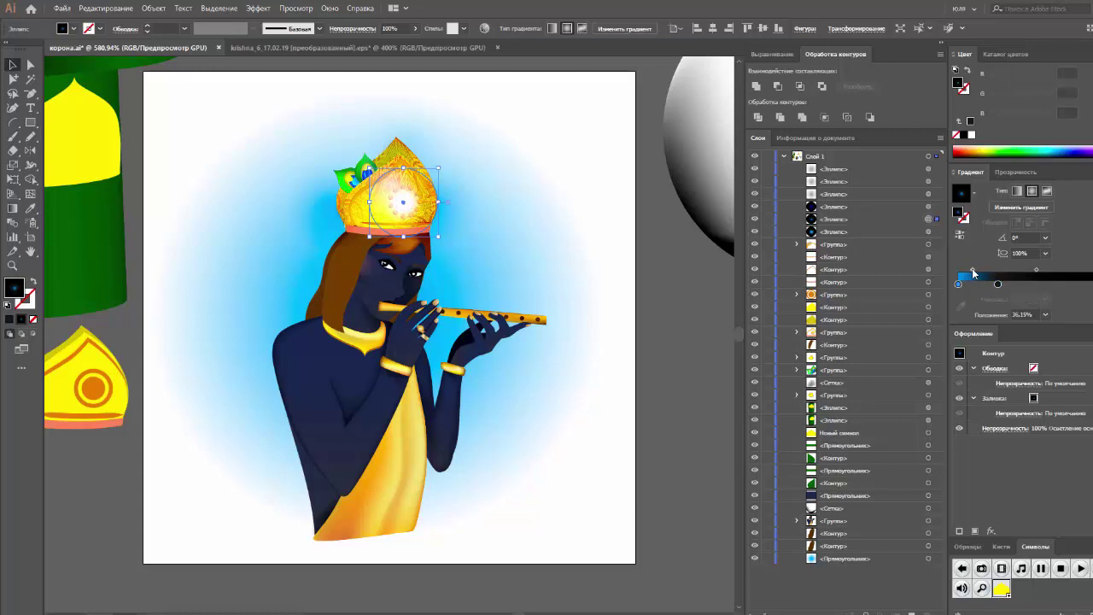
# Step: Enlarge the glow copy across the crown's top and fine-tune its position
pyautogui.press('Right')
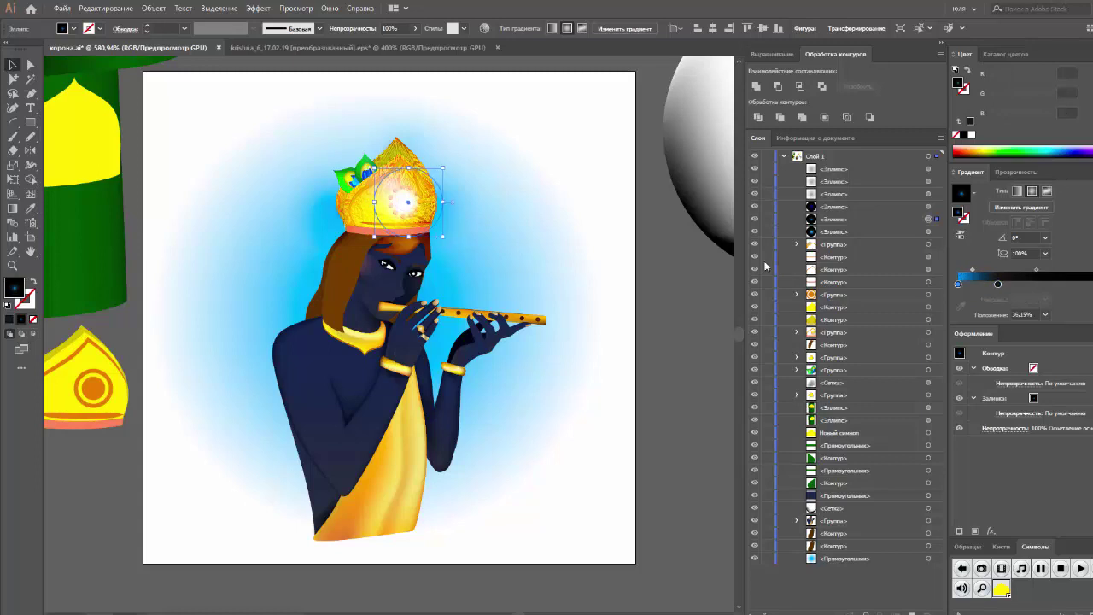
pyautogui.moveTo(444, 235); pyautogui.dragTo(438, 232)
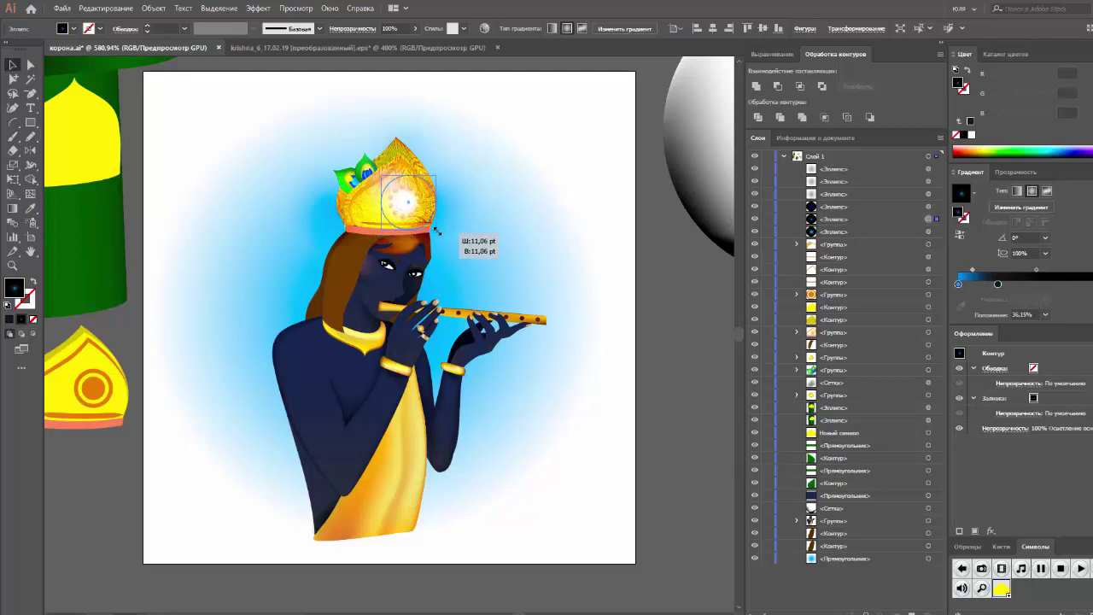
pyautogui.click(595, 277)
pyautogui.click(648, 274)
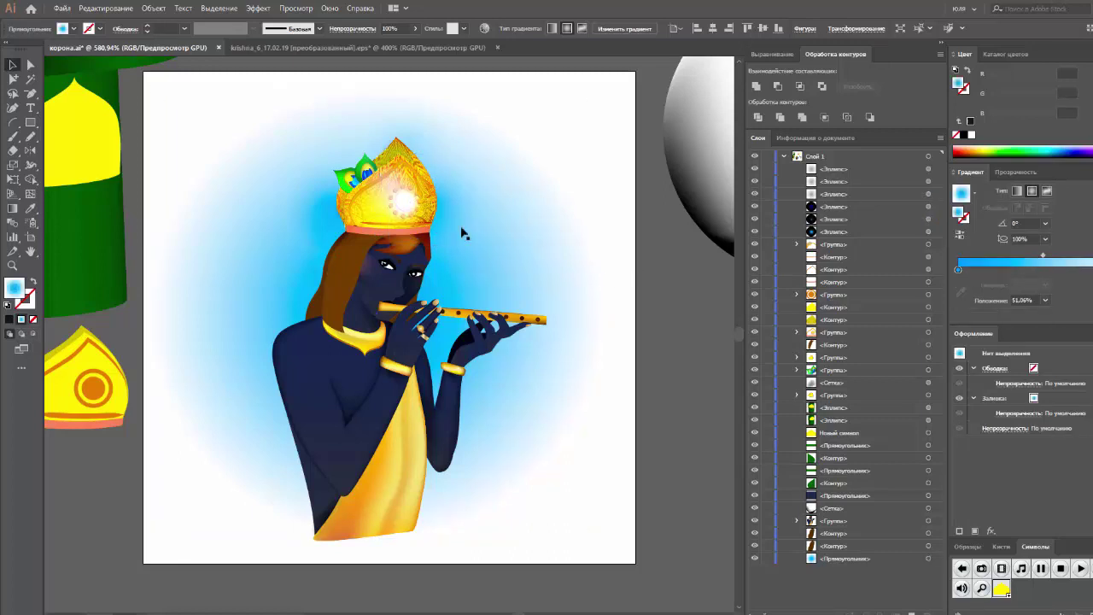
pyautogui.click(386, 221)
pyautogui.moveTo(386, 220); pyautogui.dragTo(383, 219)
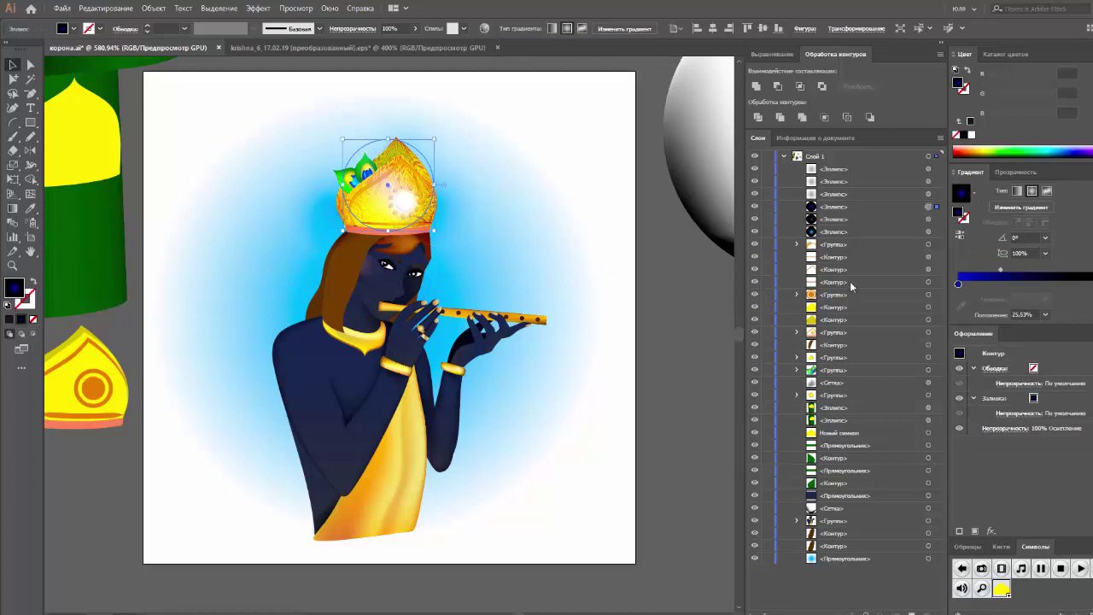
# Step: Recolour one glow circle's gradient centre to a deep magenta
pyautogui.click(929, 218)
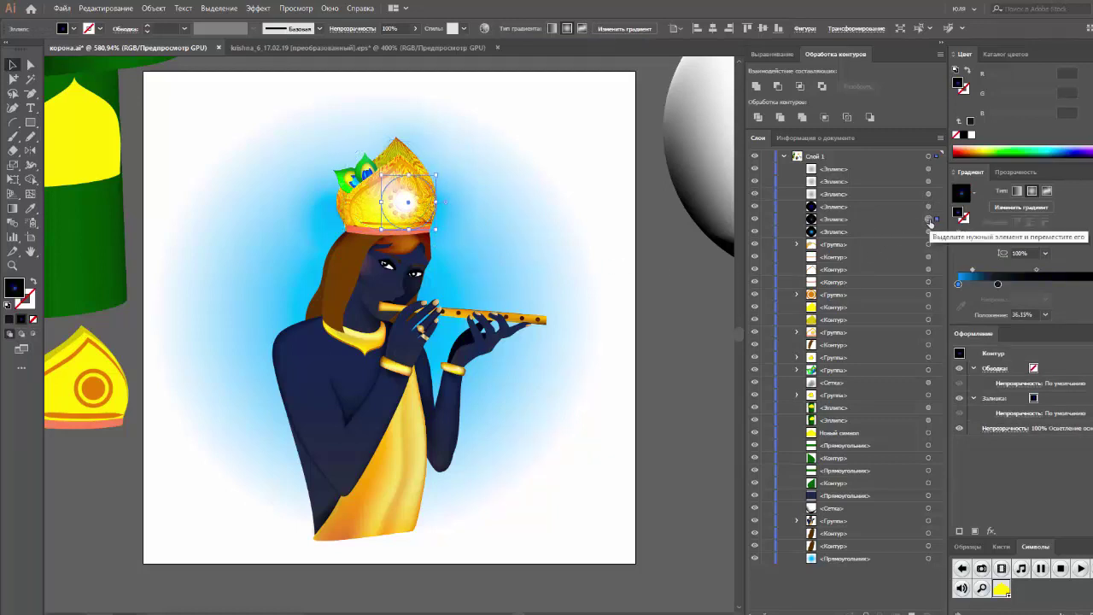
pyautogui.click(929, 231)
pyautogui.click(986, 282)
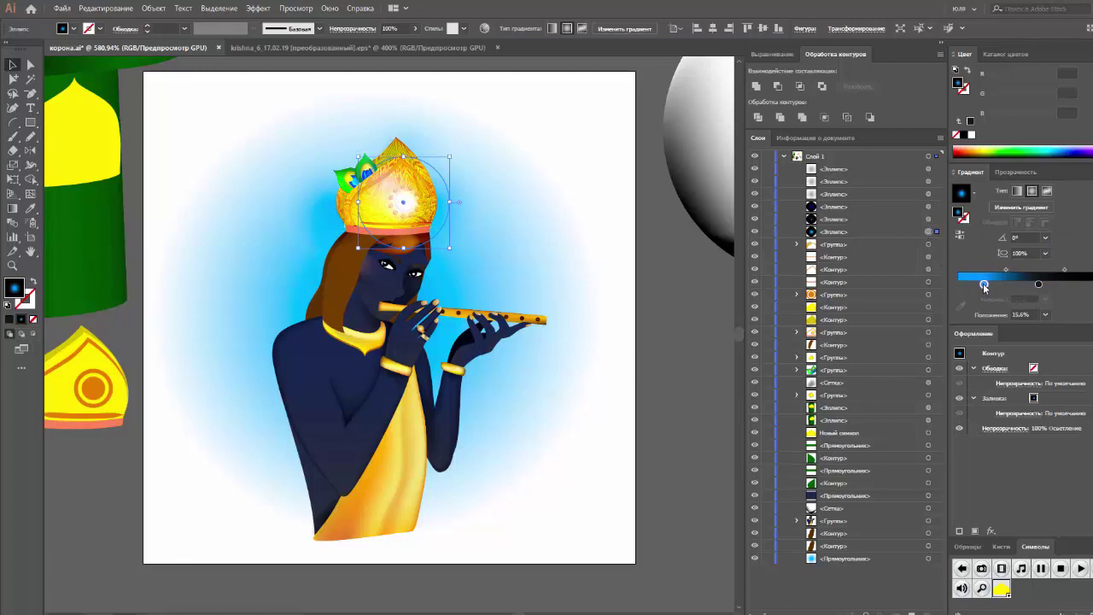
pyautogui.click(976, 146)
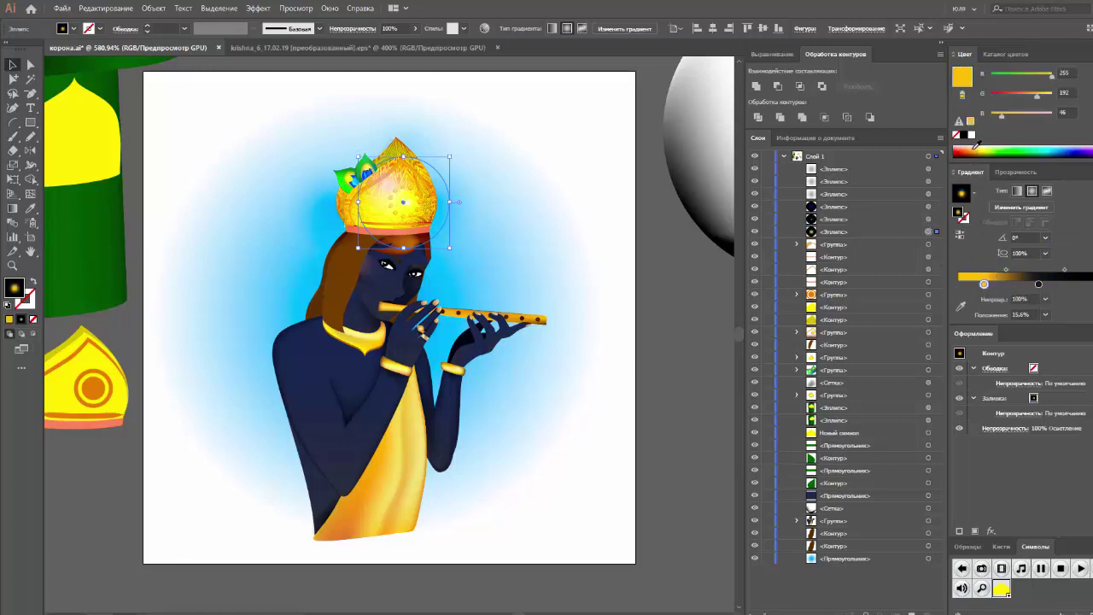
pyautogui.moveTo(976, 147); pyautogui.dragTo(960, 152)
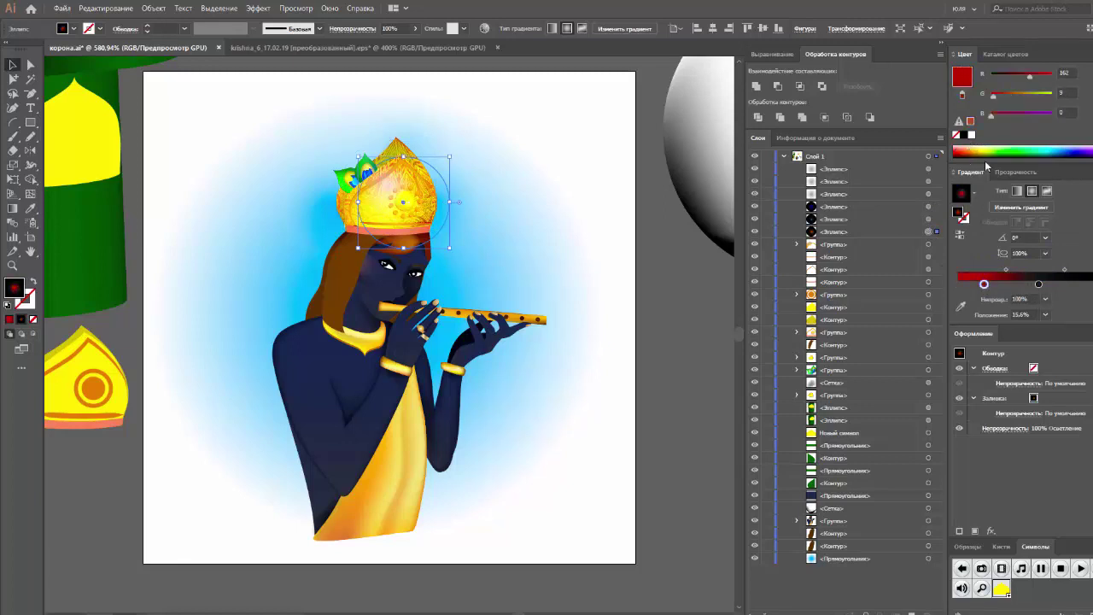
pyautogui.moveTo(1059, 147); pyautogui.dragTo(1087, 147)
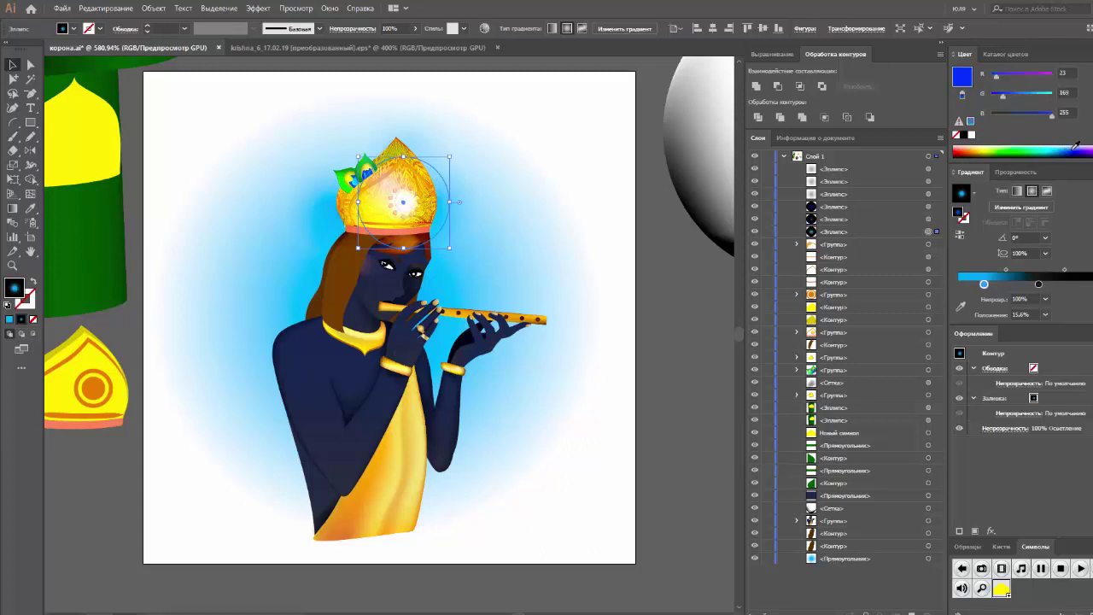
pyautogui.click(1083, 151)
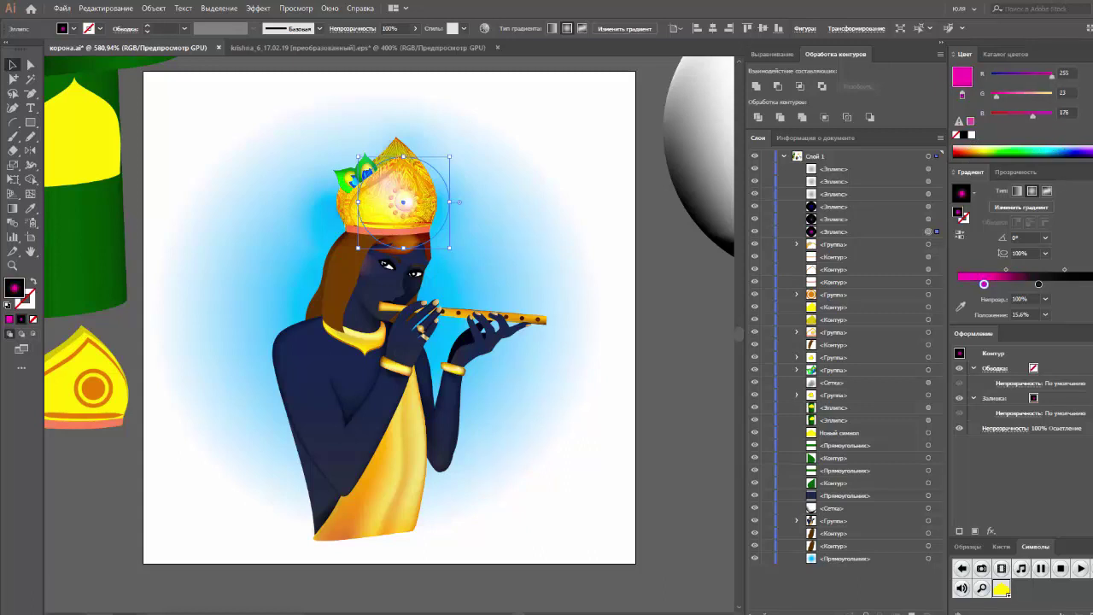
pyautogui.click(1078, 152)
# Step: Give the other glow an orange centre with eased stops, and nudge it slightly up
pyautogui.click(929, 220)
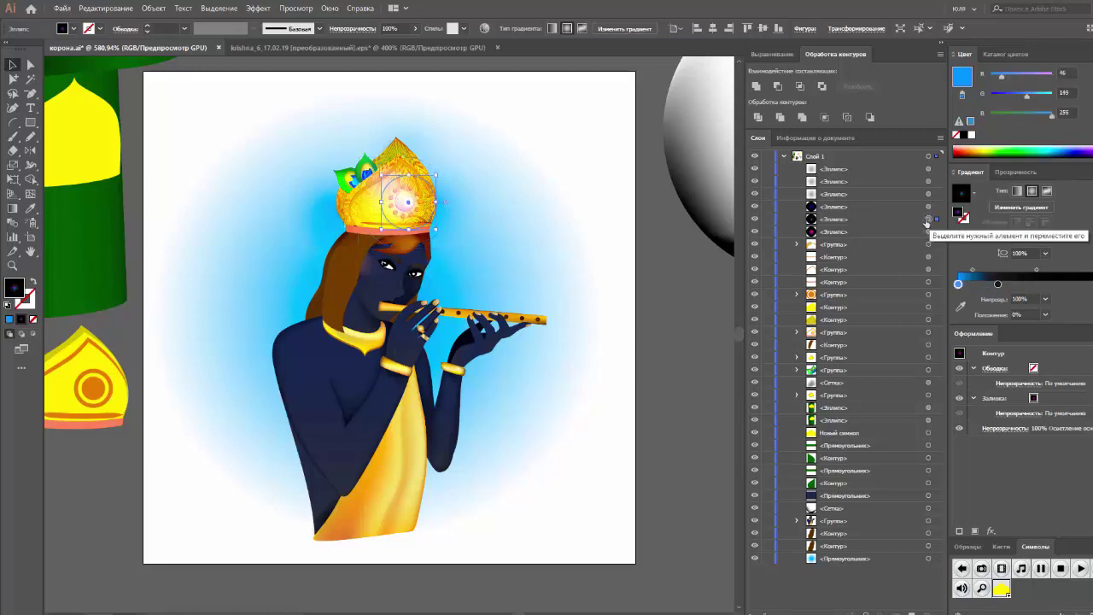
pyautogui.click(1012, 284)
pyautogui.moveTo(1021, 286); pyautogui.dragTo(980, 271)
pyautogui.click(986, 271)
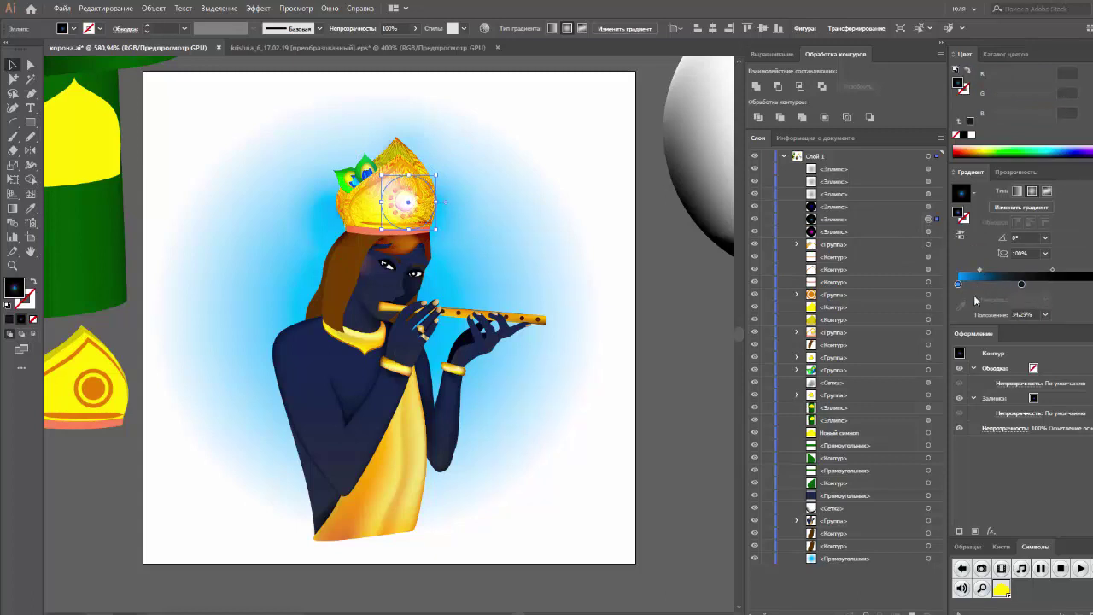
pyautogui.click(958, 283)
pyautogui.click(1082, 155)
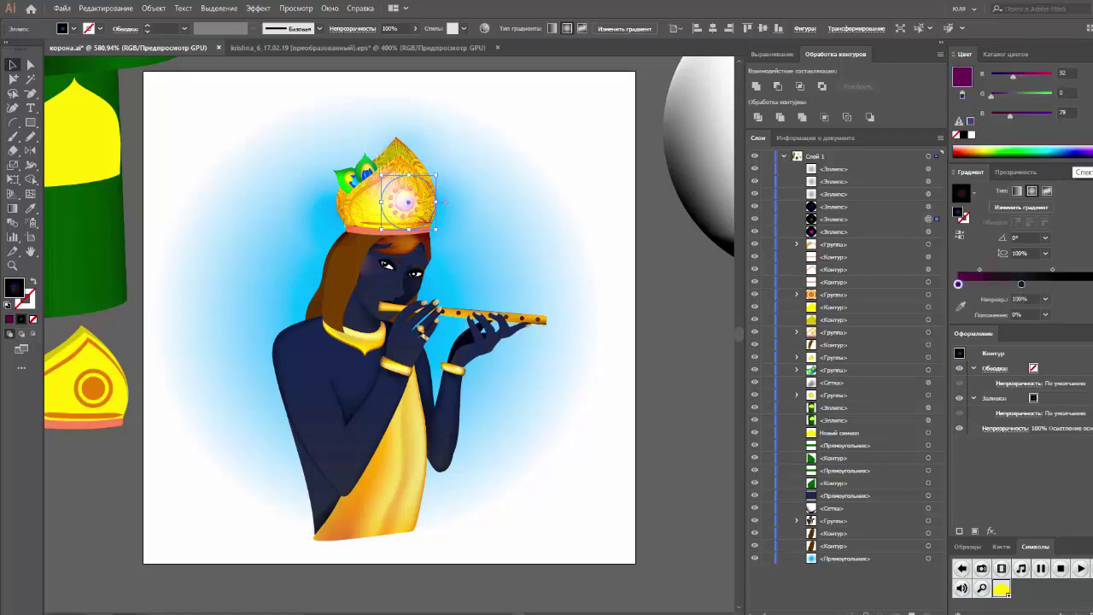
pyautogui.click(1024, 152)
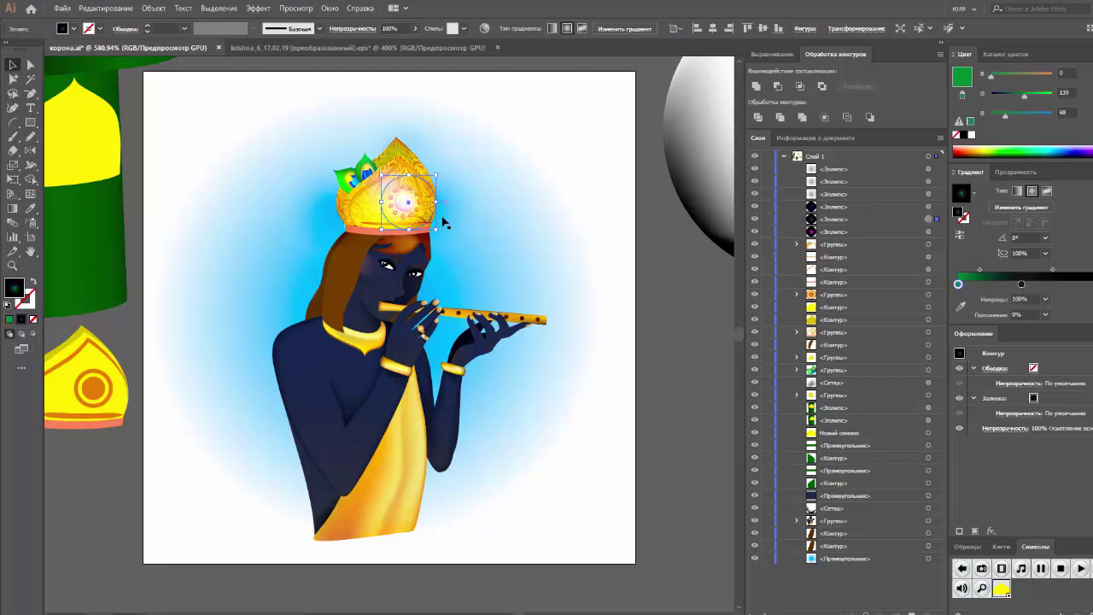
pyautogui.click(981, 147)
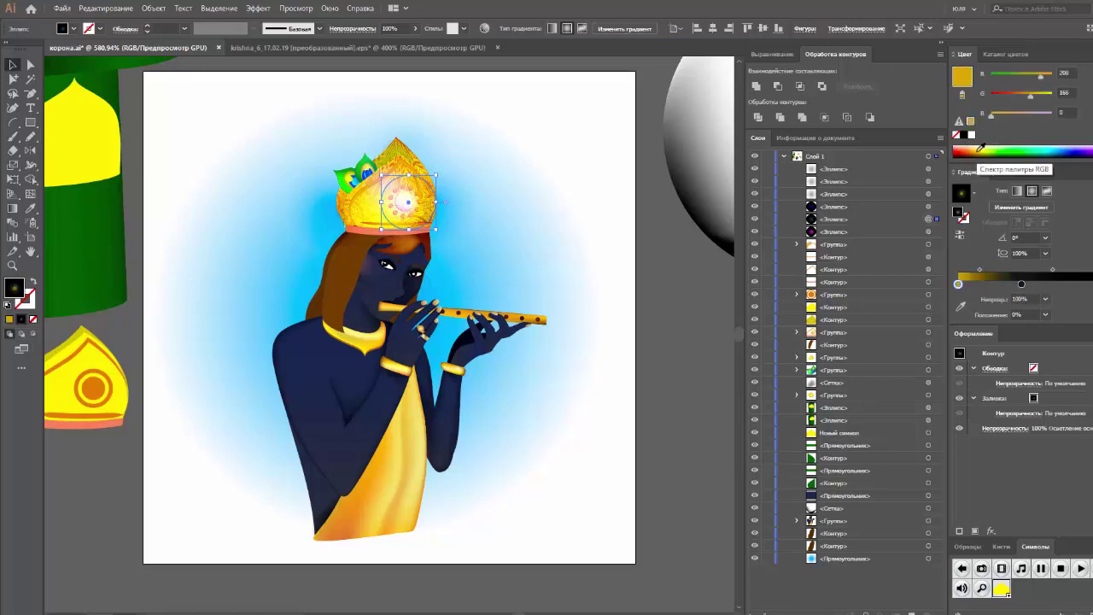
pyautogui.click(965, 146)
pyautogui.moveTo(444, 202); pyautogui.dragTo(438, 197)
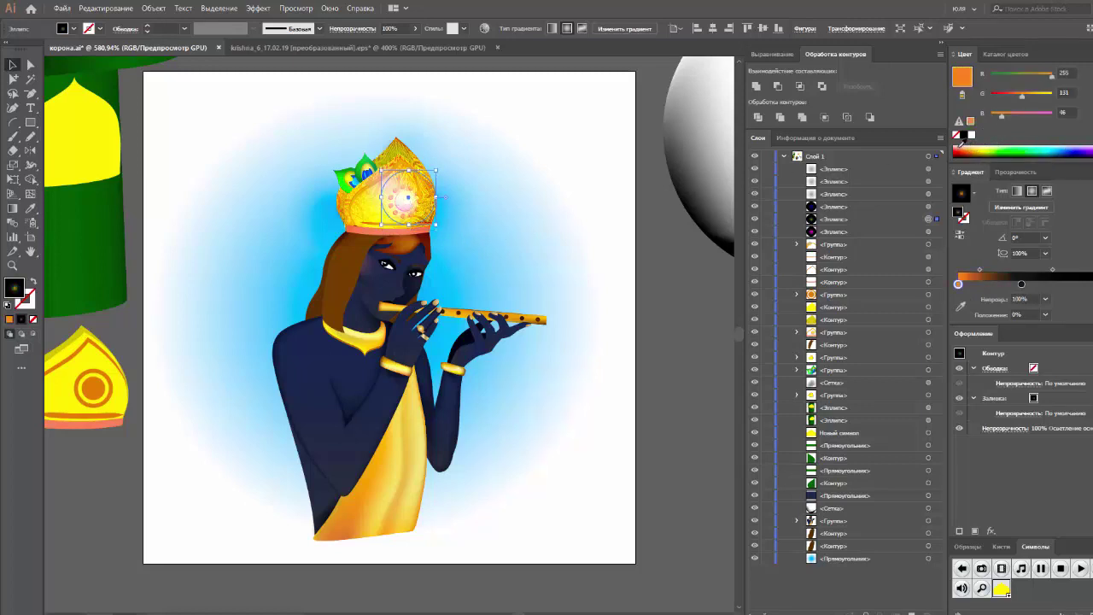
pyautogui.click(296, 8)
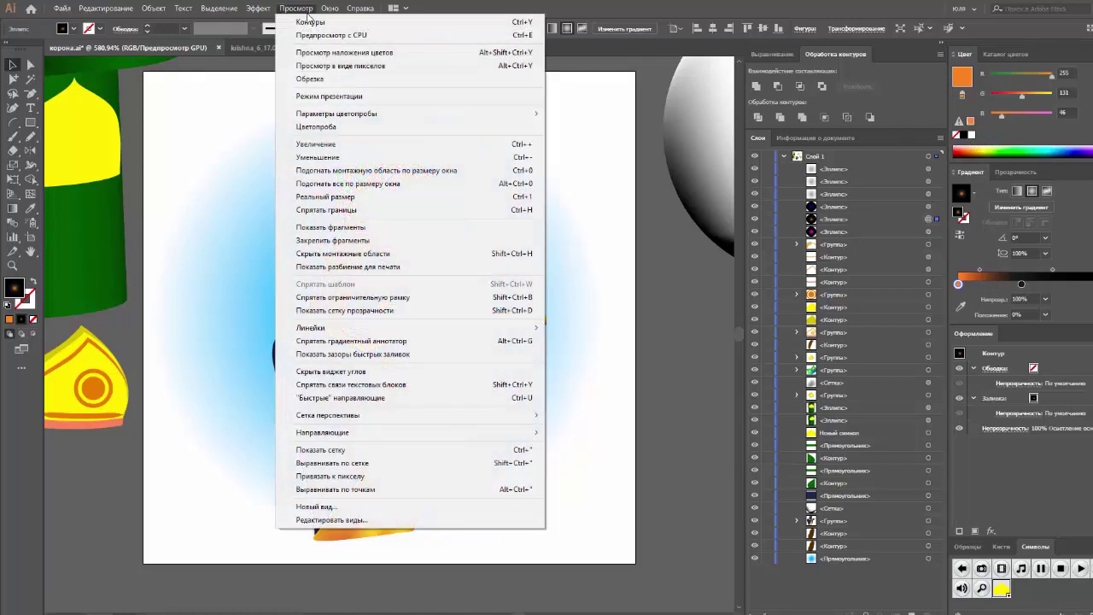
# Step: Lock the upper Ellipse layers holding the crown's glow circles in the Layers panel
pyautogui.click(378, 114)
pyautogui.click(425, 219)
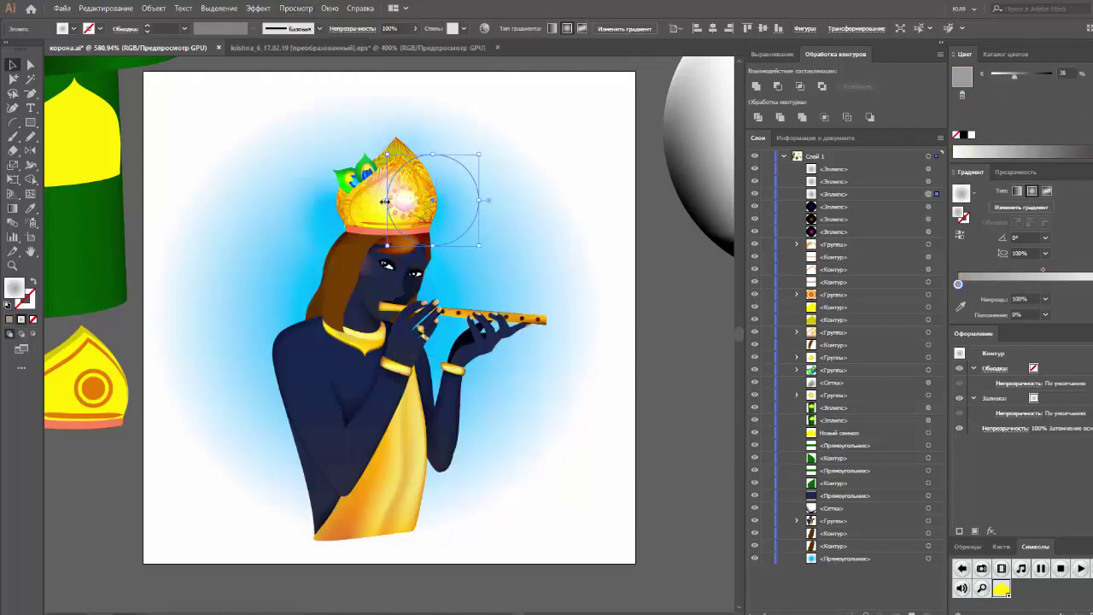
pyautogui.click(928, 218)
pyautogui.click(767, 205)
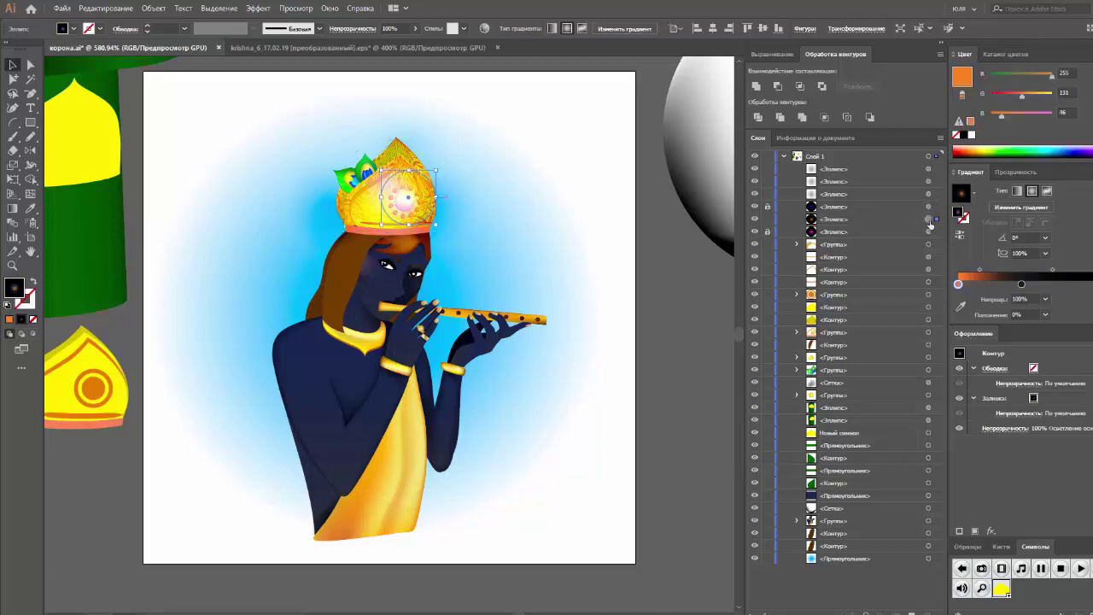
pyautogui.click(430, 207)
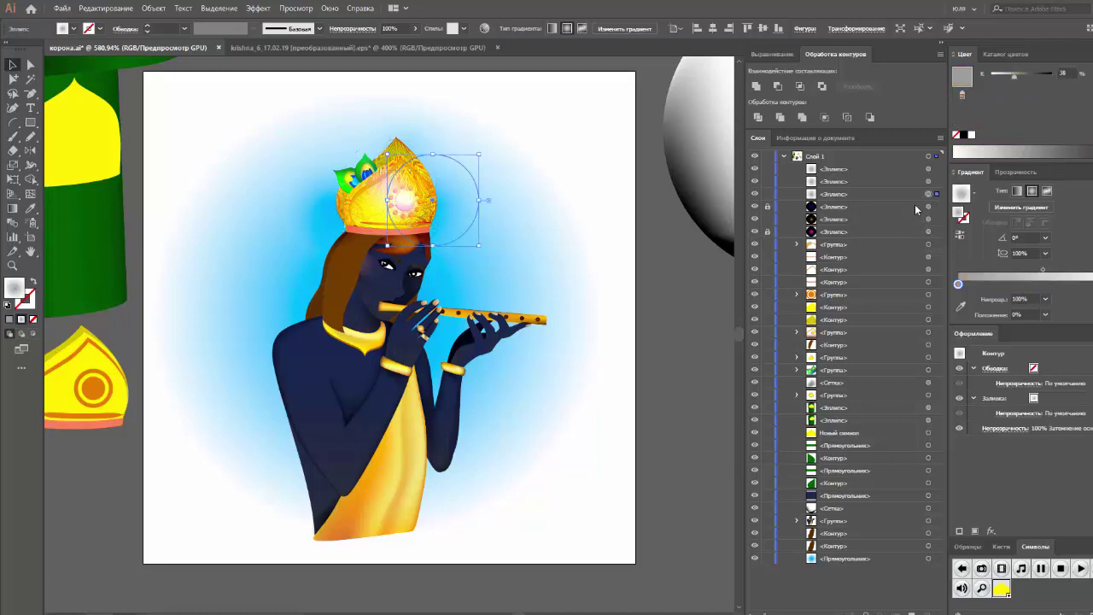
pyautogui.moveTo(766, 200); pyautogui.dragTo(767, 172)
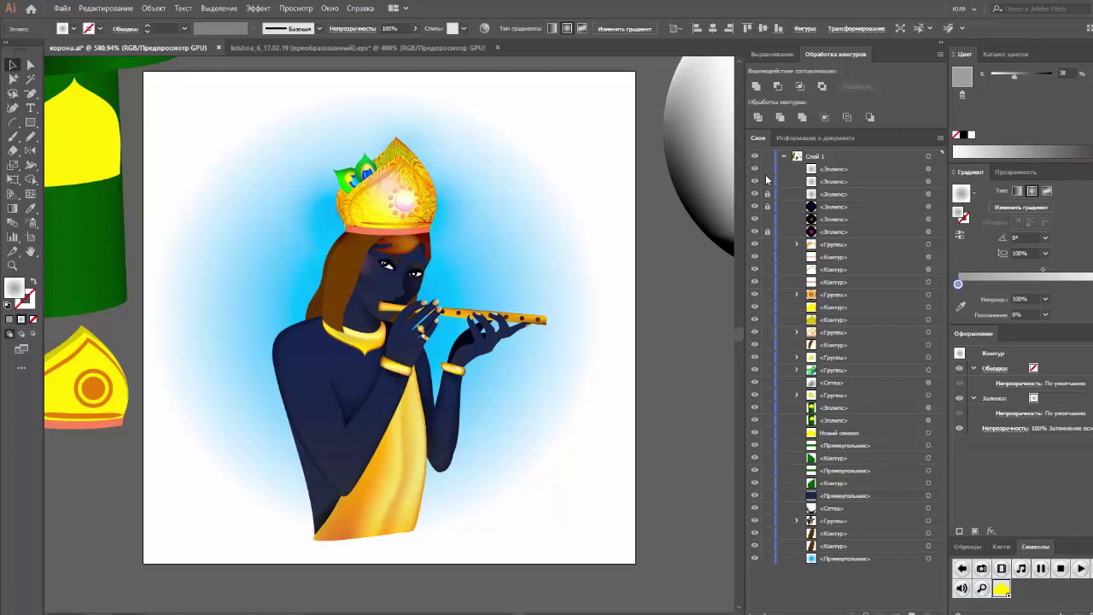
pyautogui.click(928, 218)
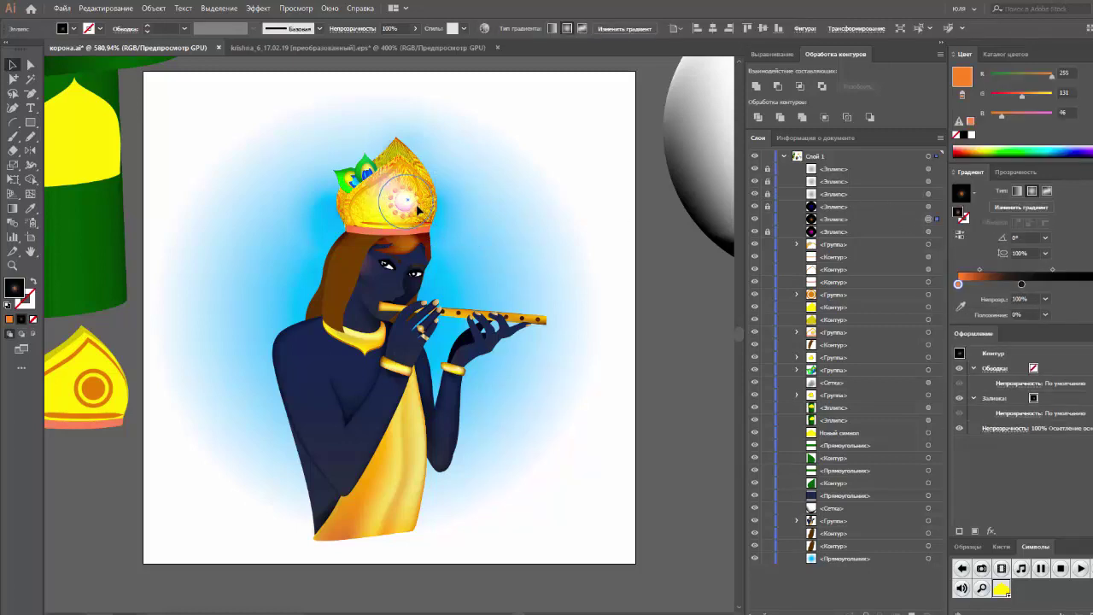
# Step: Shift the gradient-mesh sphere slightly left, undoing an accidental background move
pyautogui.click(658, 241)
pyautogui.scroll(-1, 662, 248)
pyautogui.scroll(1, 667, 254)
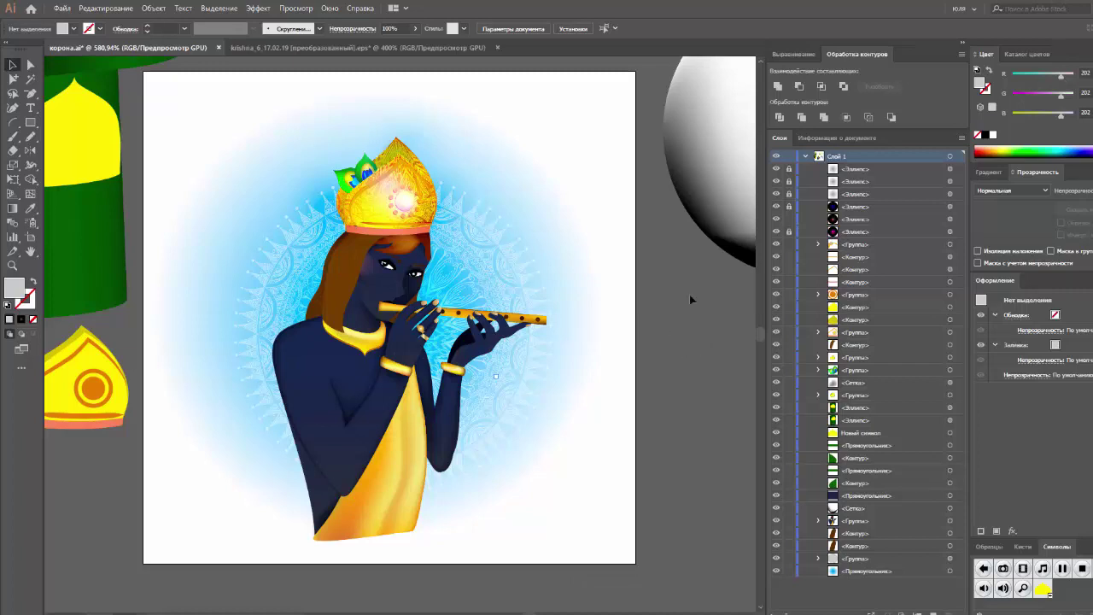
pyautogui.click(714, 200)
pyautogui.moveTo(683, 253); pyautogui.dragTo(580, 263)
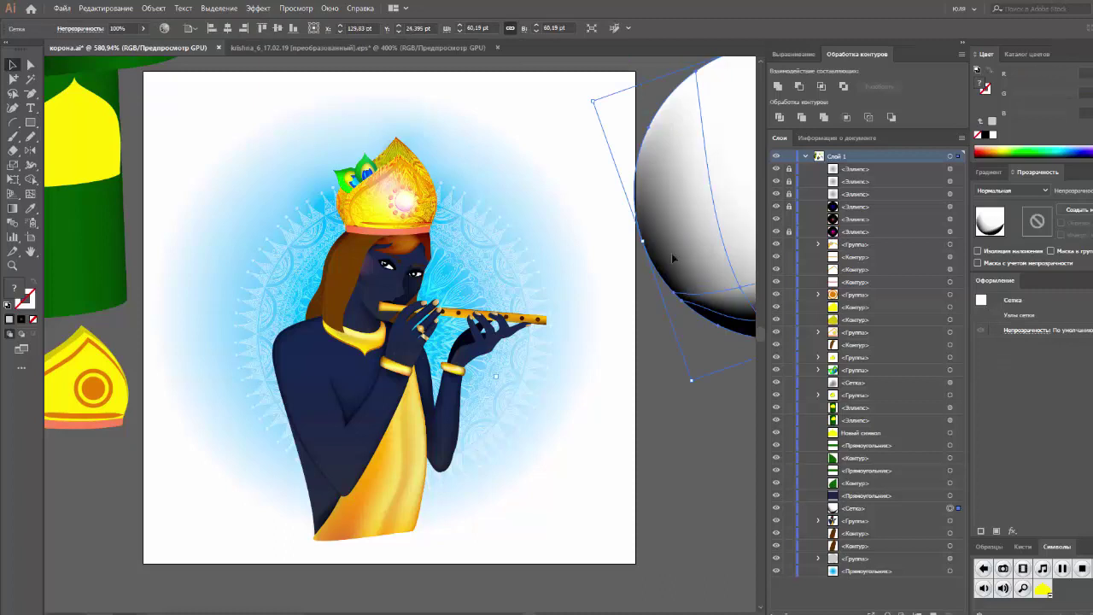
pyautogui.click(369, 529)
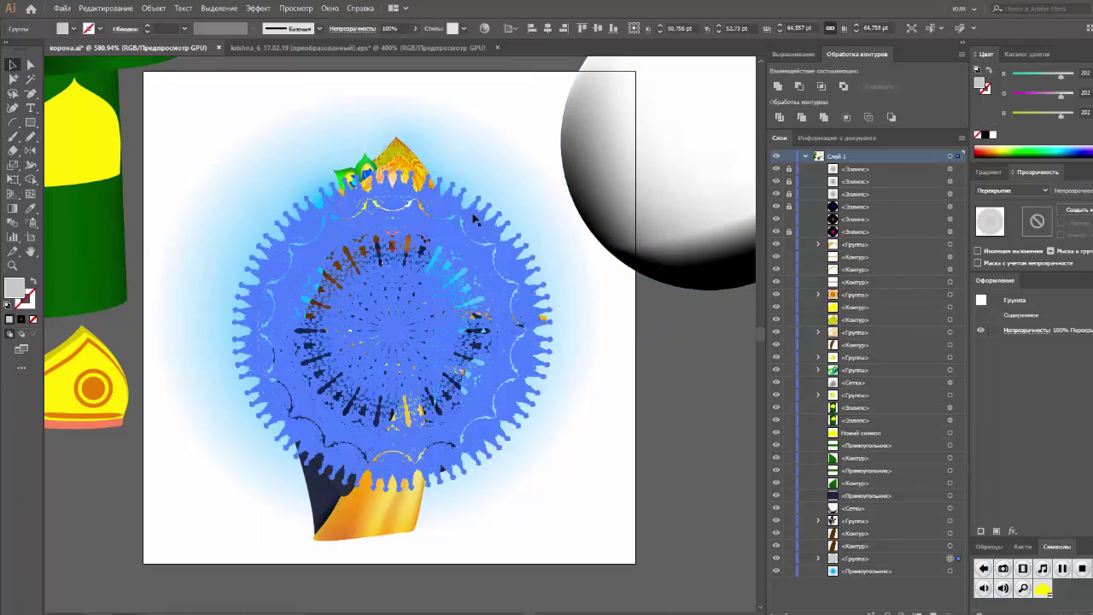
pyautogui.moveTo(444, 239); pyautogui.dragTo(382, 301)
pyautogui.hotkey('ctrl', 'z')
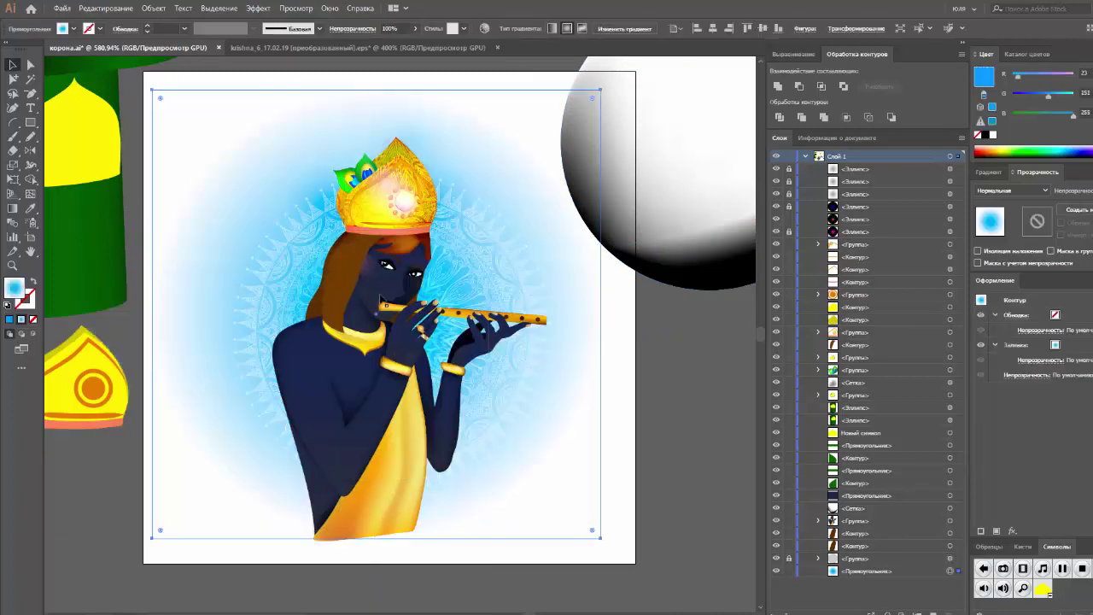
pyautogui.click(337, 550)
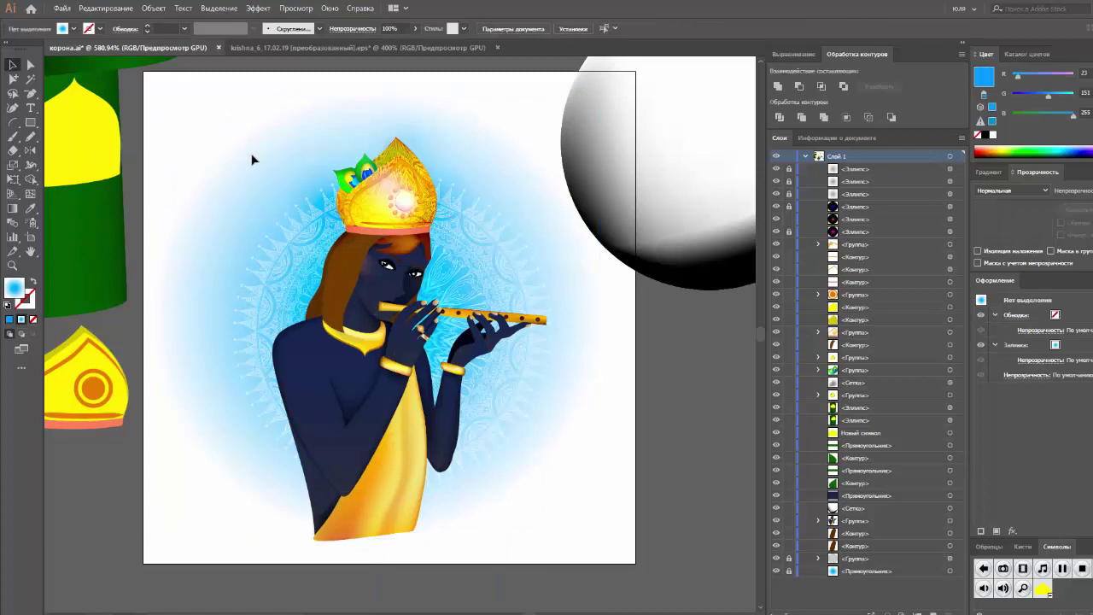
# Step: Group all the figure's paths with Ctrl+G and show the Document Info statistics
pyautogui.moveTo(253, 159); pyautogui.dragTo(526, 542)
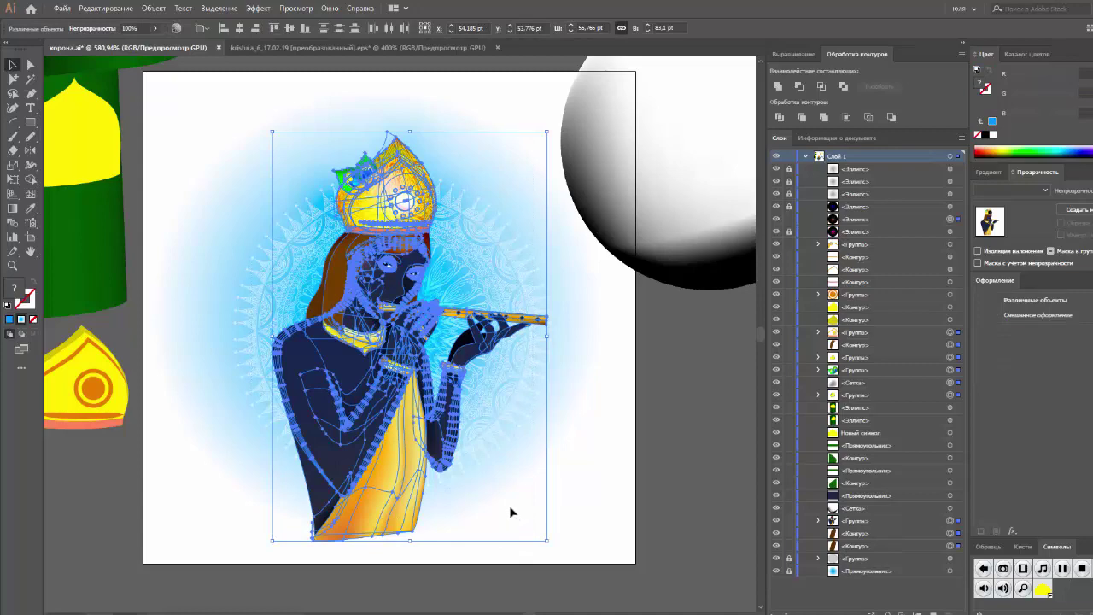
pyautogui.hotkey('ctrl', 'g')
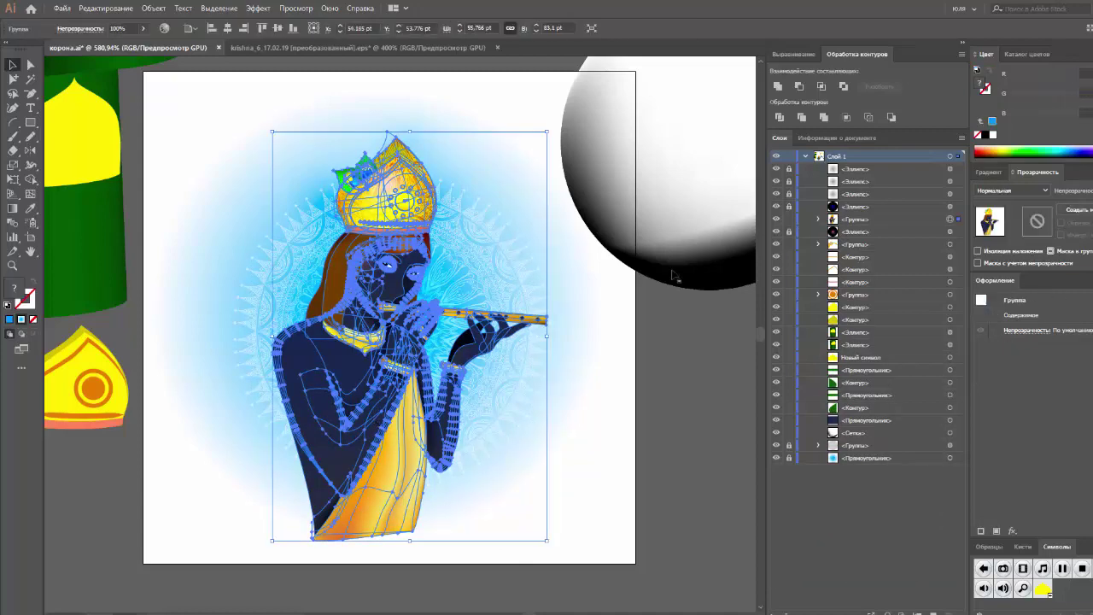
pyautogui.click(836, 138)
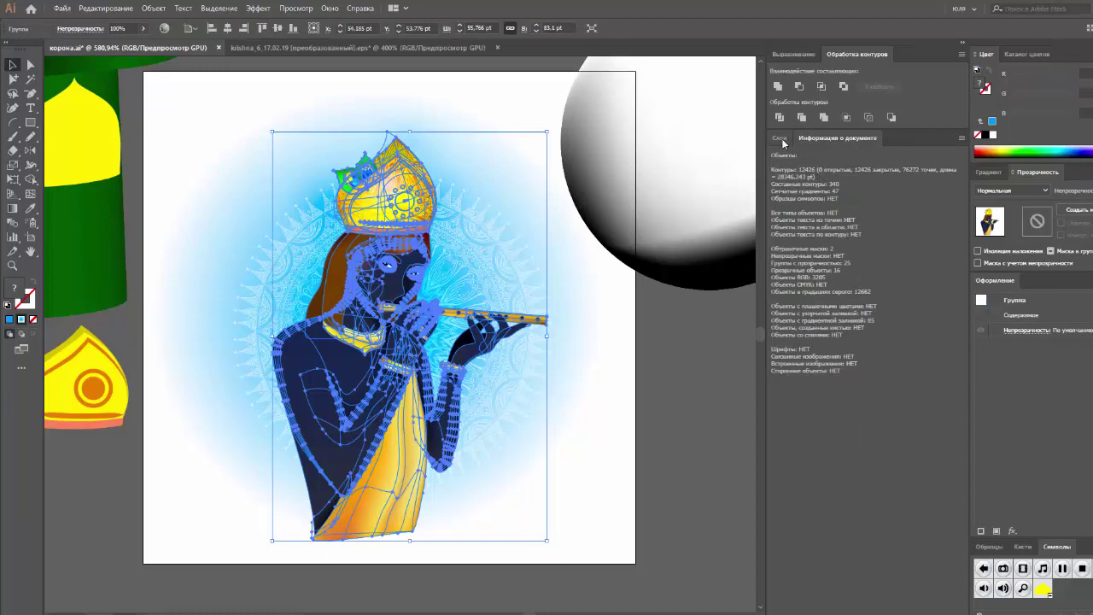
# Step: Enlarge the mesh sphere, centre it behind the figure, rotate it clockwise and stretch it into a tall oval
pyautogui.click(786, 143)
pyautogui.moveTo(674, 231)
pyautogui.mouseDown()
pyautogui.moveTo(461, 434)
pyautogui.moveTo(534, 460)
pyautogui.mouseUp()
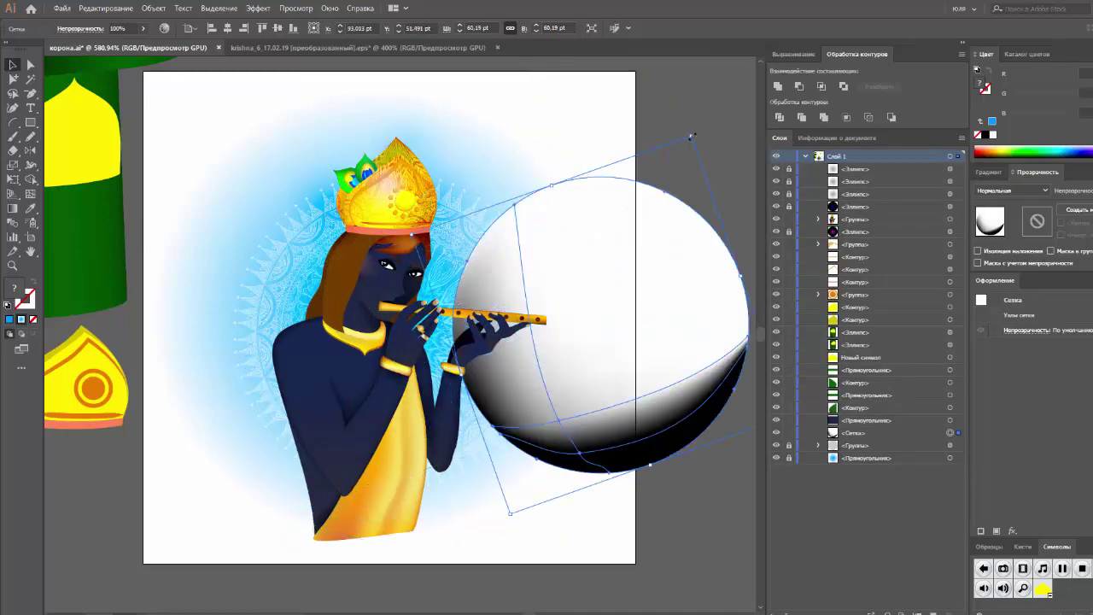
pyautogui.moveTo(692, 135); pyautogui.dragTo(704, 108)
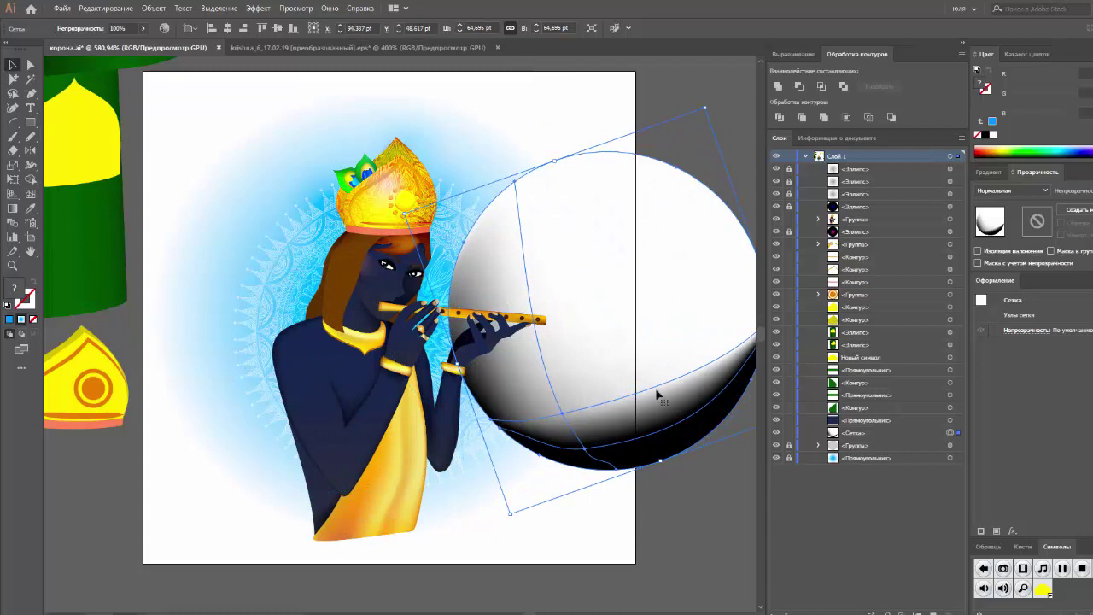
pyautogui.moveTo(654, 293); pyautogui.dragTo(438, 363)
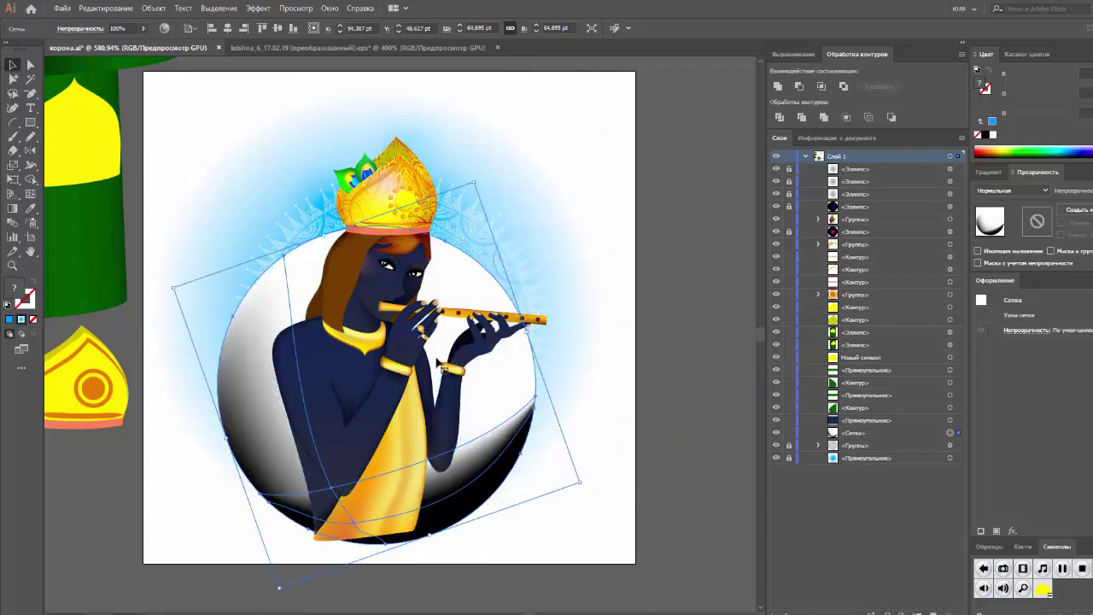
pyautogui.press('Left')
pyautogui.press('Down')
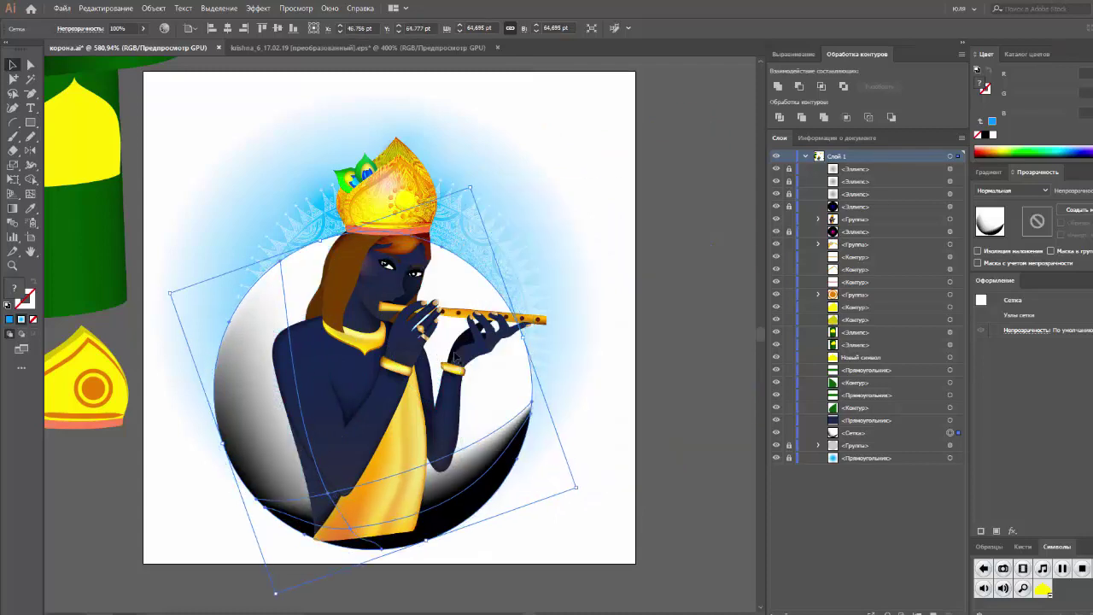
pyautogui.moveTo(478, 183); pyautogui.dragTo(489, 216)
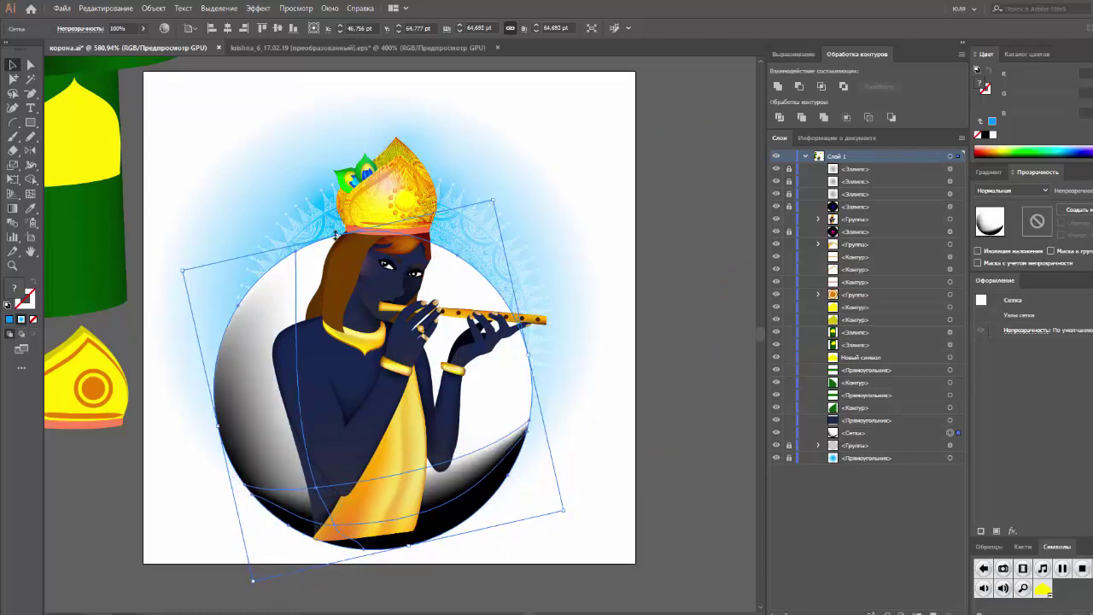
pyautogui.moveTo(335, 235)
pyautogui.mouseDown()
pyautogui.moveTo(471, 74)
pyautogui.moveTo(513, 389)
pyautogui.moveTo(560, 362)
pyautogui.moveTo(547, 382)
pyautogui.mouseUp()
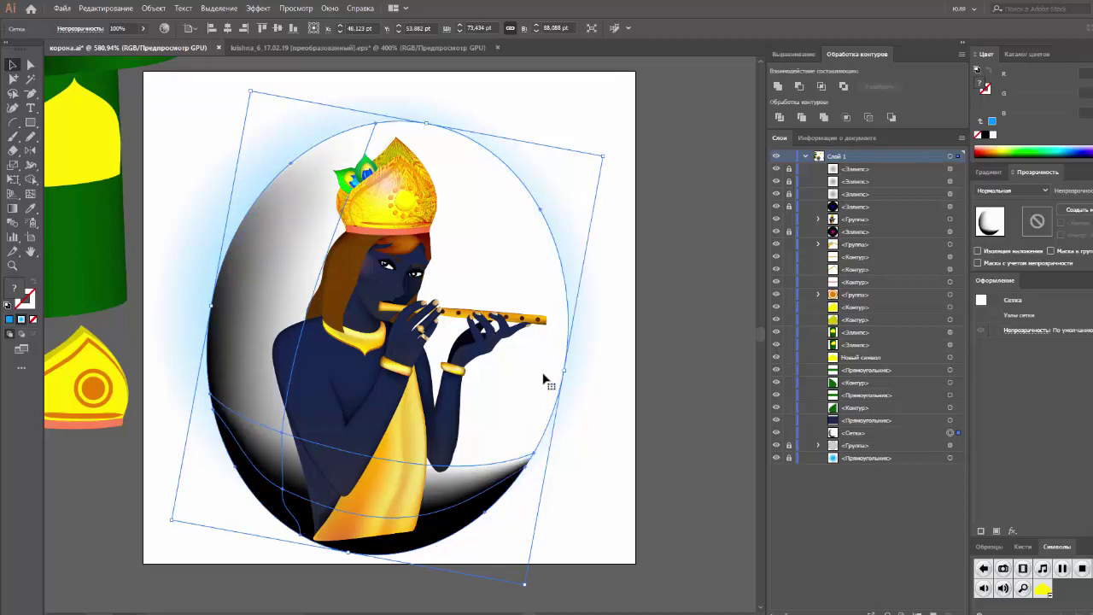
# Step: Reshape the oval's lower and top-left mesh curves toward the crown and make the selected mesh point white
pyautogui.press('a')
pyautogui.moveTo(286, 438)
pyautogui.mouseDown()
pyautogui.moveTo(274, 338)
pyautogui.moveTo(340, 229)
pyautogui.mouseUp()
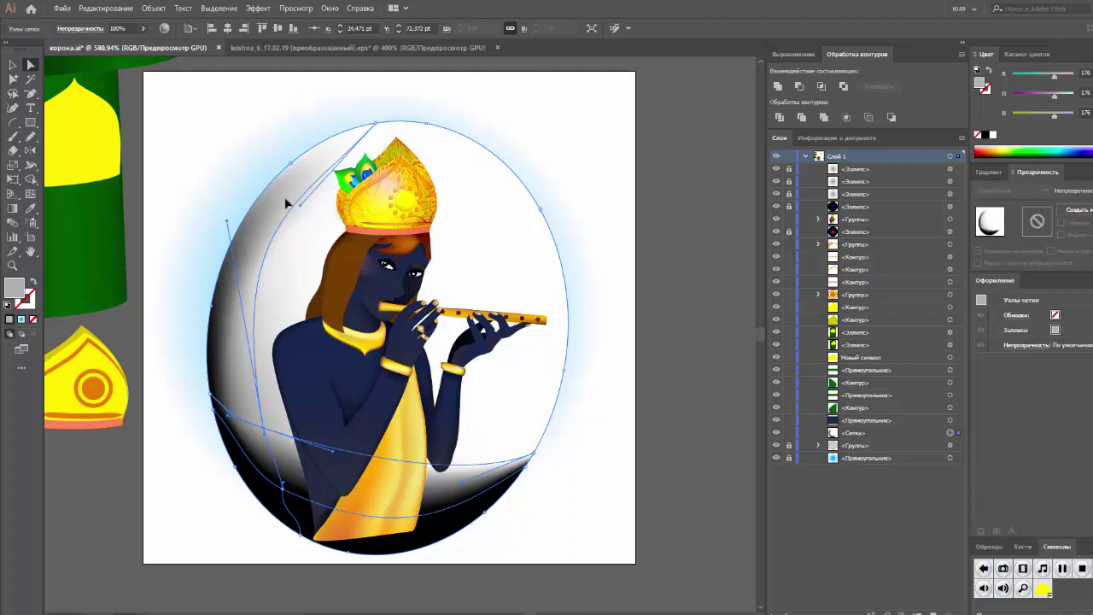
pyautogui.moveTo(340, 228); pyautogui.dragTo(269, 185)
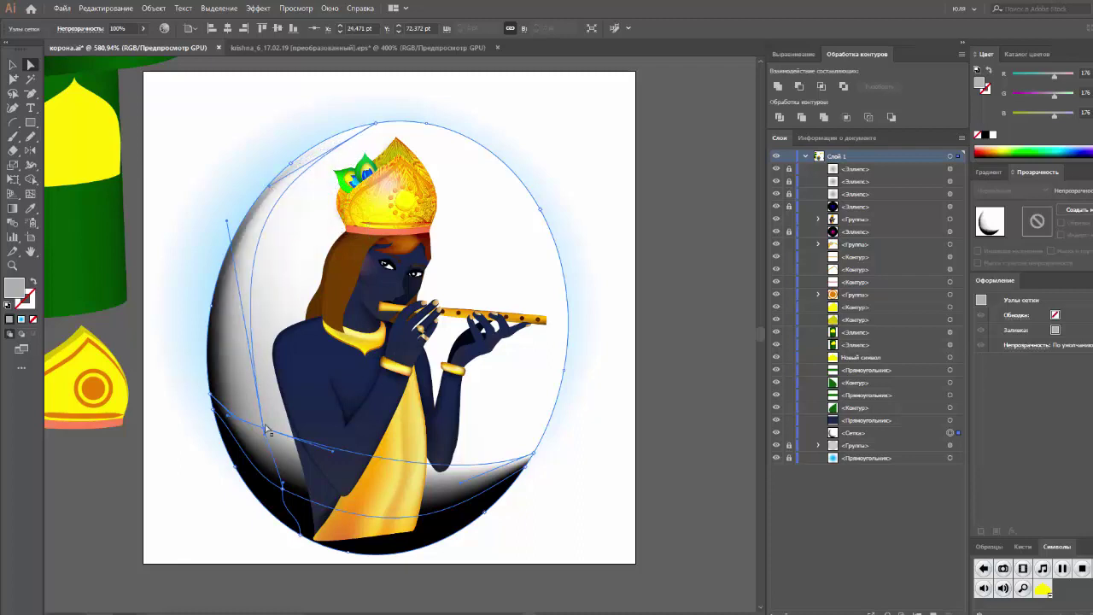
pyautogui.click(991, 136)
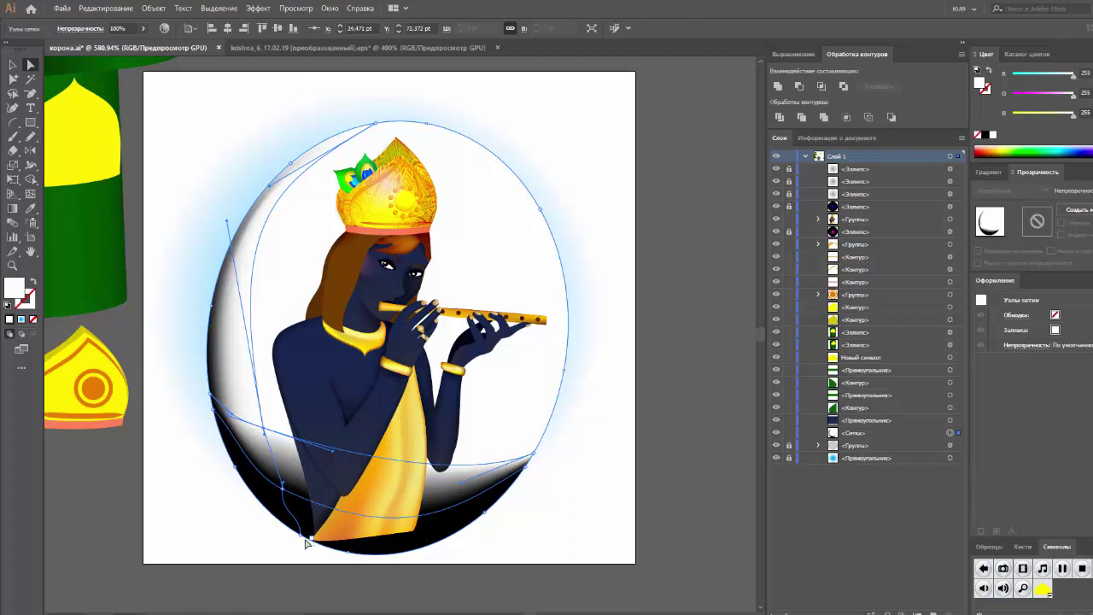
# Step: Bring the mesh oval to the front above the figure group, undoing a trial move of the figure
pyautogui.click(13, 65)
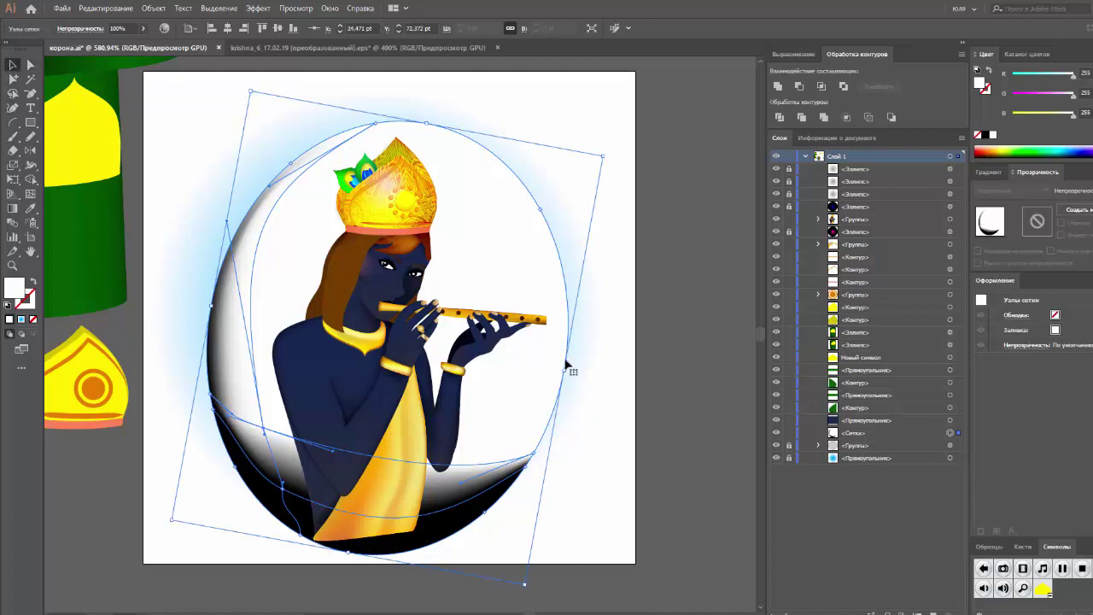
pyautogui.click(598, 312)
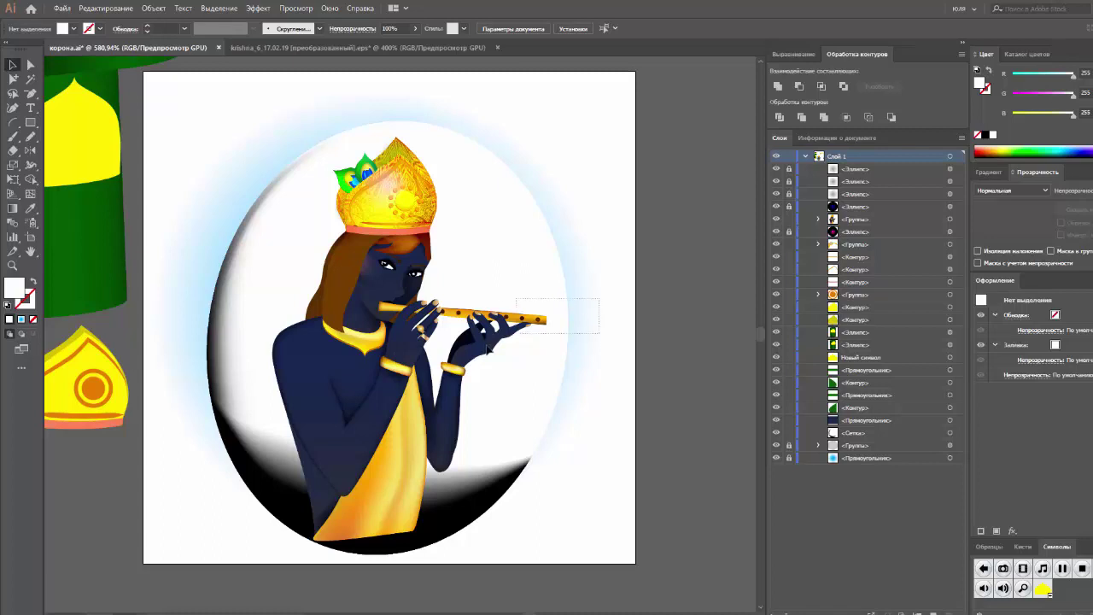
pyautogui.click(485, 348)
pyautogui.keyDown('shift'); pyautogui.click(563, 313); pyautogui.keyUp('shift')
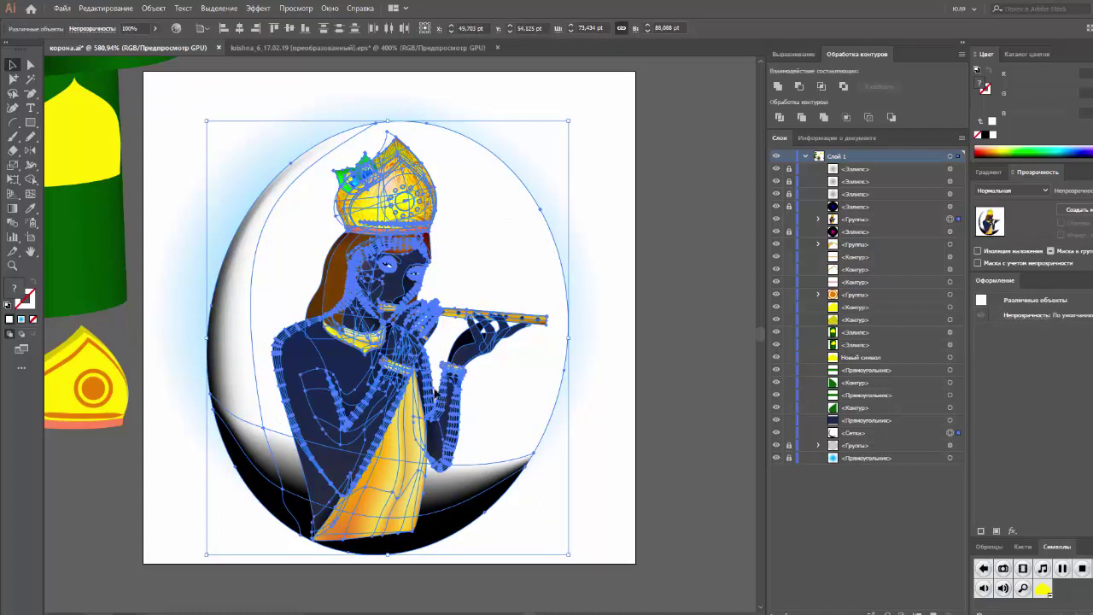
pyautogui.click(549, 382)
pyautogui.hotkey('ctrl', 'shift', ']')
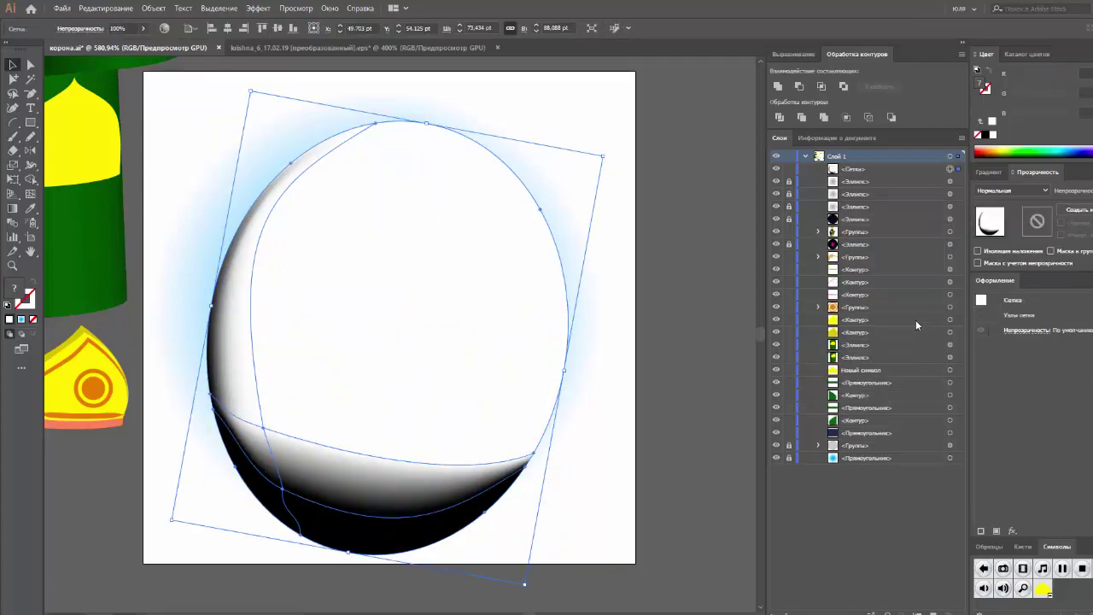
pyautogui.moveTo(846, 238); pyautogui.dragTo(897, 176)
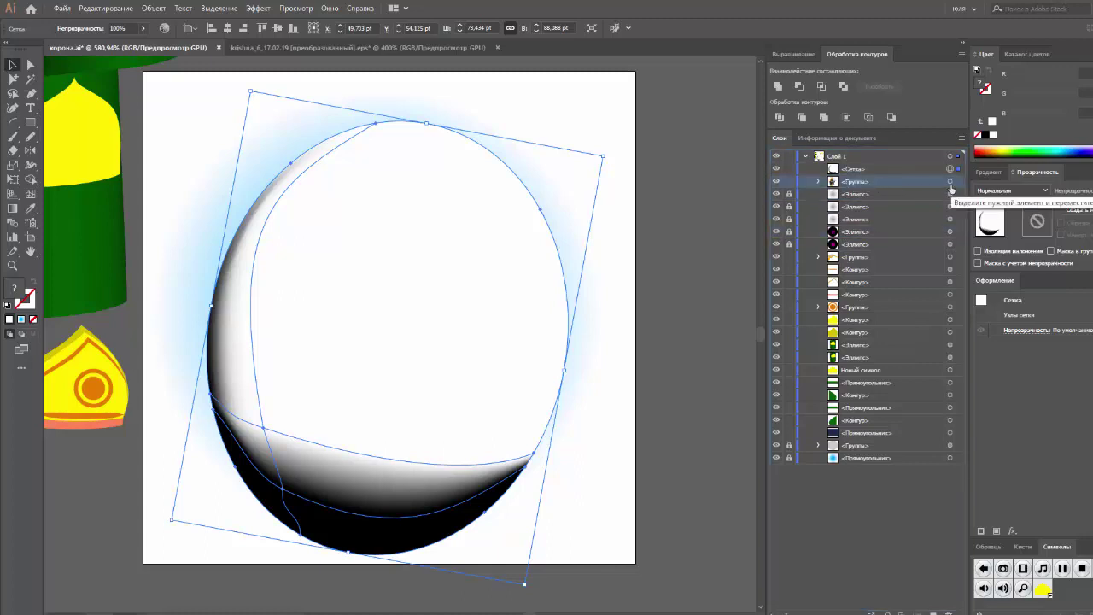
pyautogui.hotkey('ctrl', 'z')
pyautogui.hotkey('ctrl', 'z')
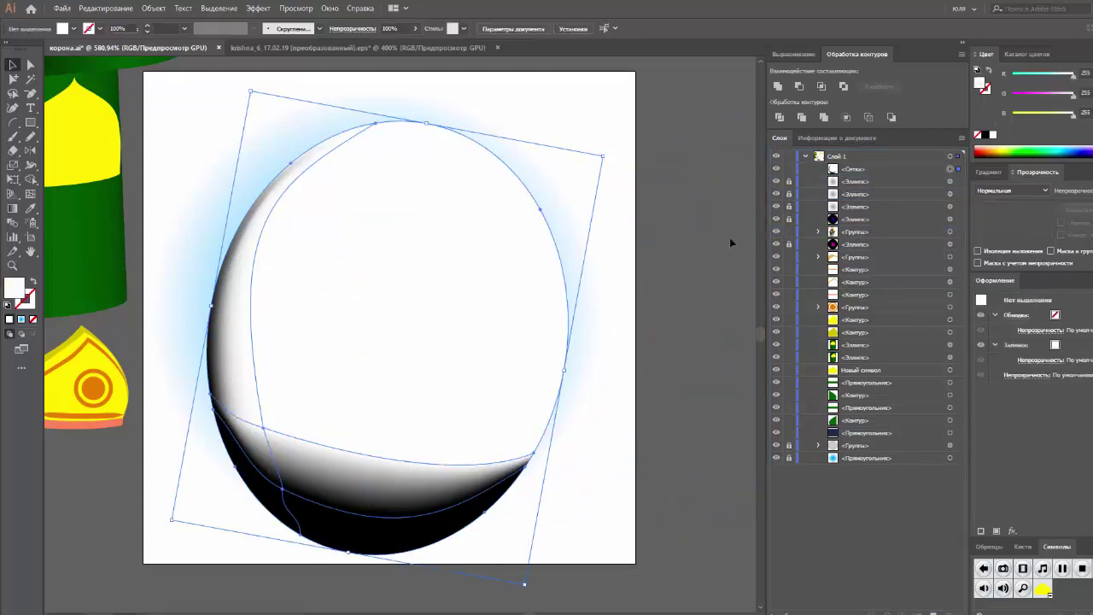
pyautogui.hotkey('ctrl', 'z')
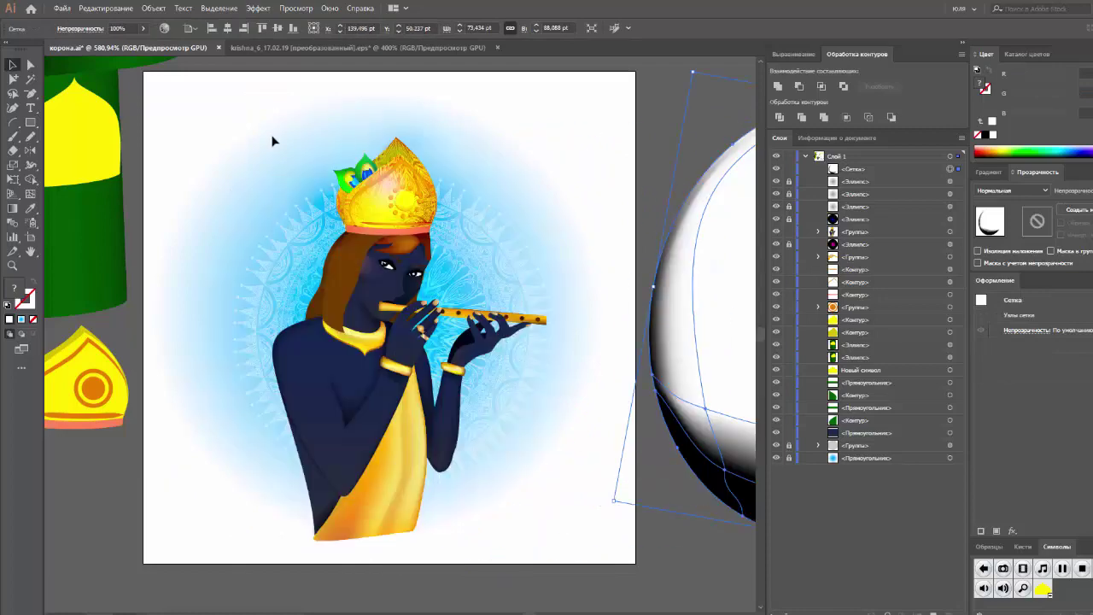
# Step: Unlock the first two crown ellipses and group them with the figure
pyautogui.click(537, 462)
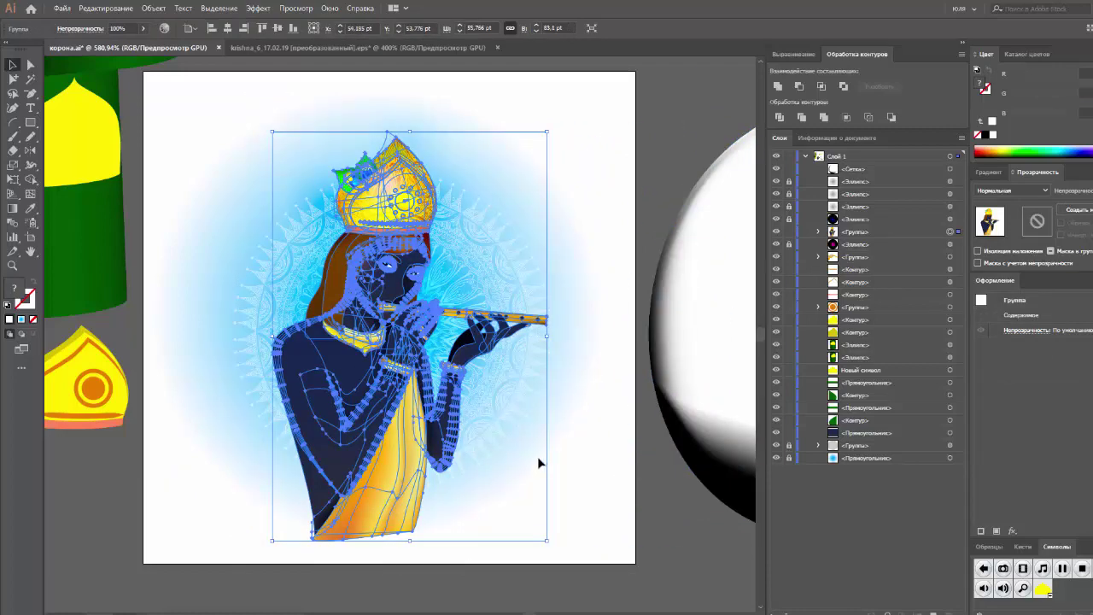
pyautogui.moveTo(789, 181); pyautogui.dragTo(789, 196)
pyautogui.moveTo(577, 164); pyautogui.dragTo(224, 495)
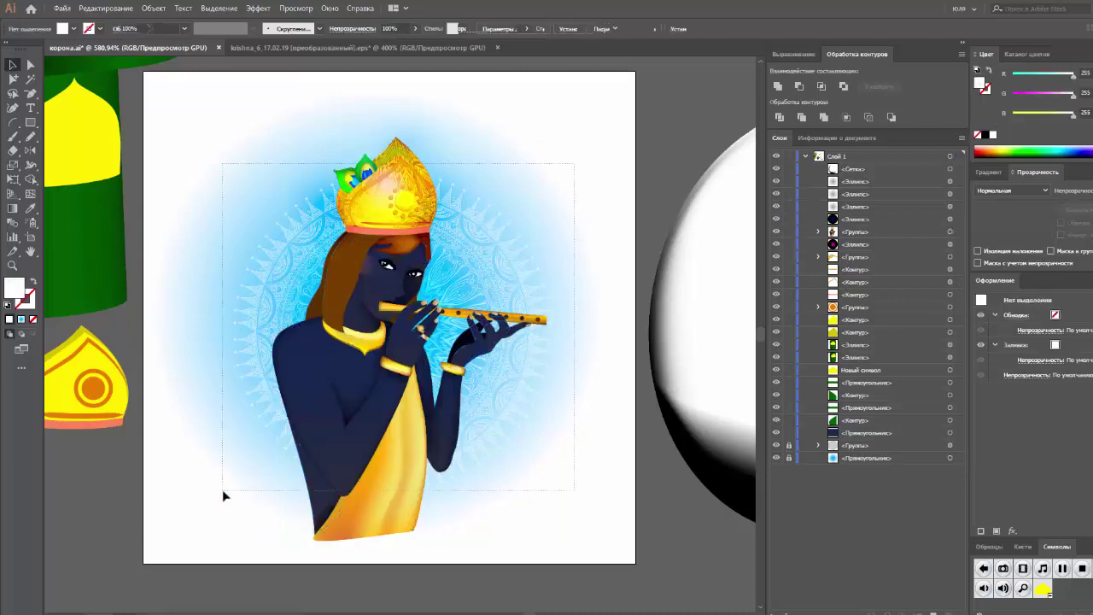
pyautogui.hotkey('ctrl', 'g')
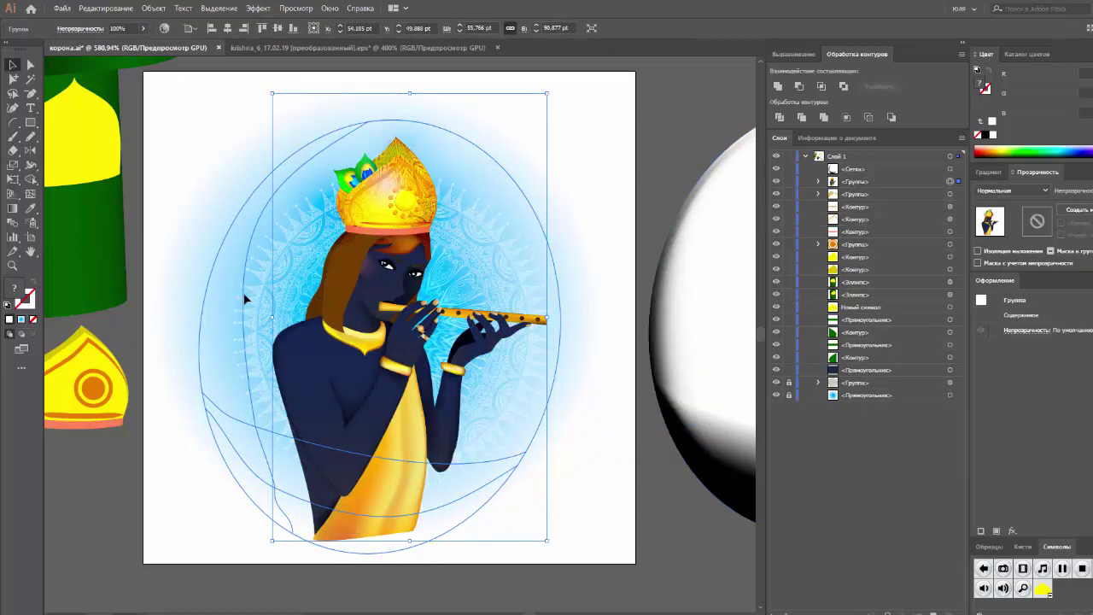
# Step: Make the sphere an opacity mask over the artwork, check it with Clip off and on, then edit the mask
pyautogui.moveTo(588, 188); pyautogui.dragTo(314, 333)
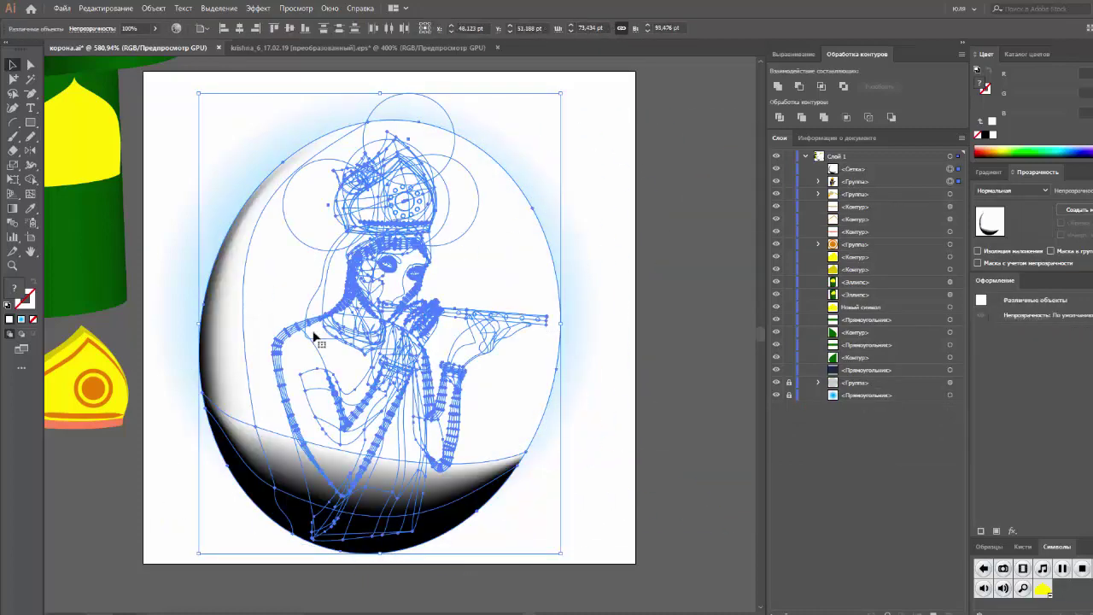
pyautogui.click(1077, 209)
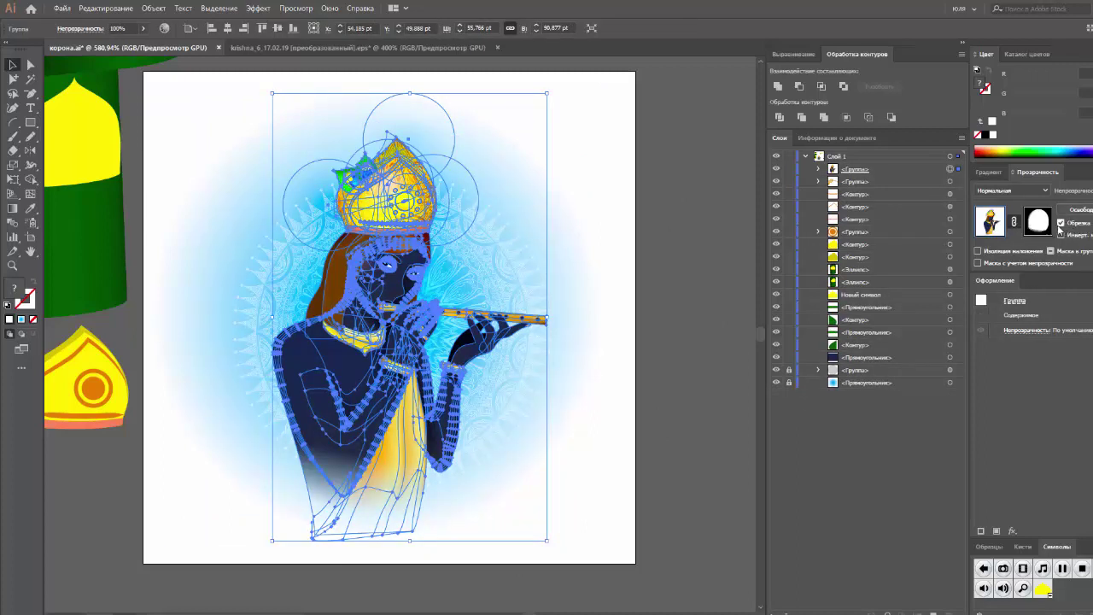
pyautogui.click(1061, 223)
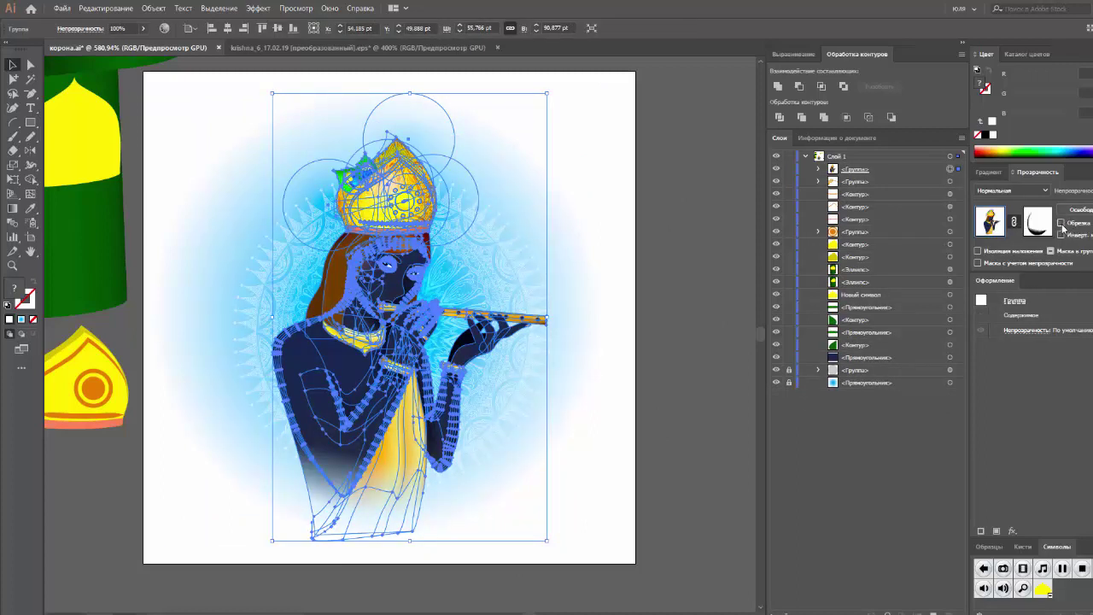
pyautogui.click(727, 250)
pyautogui.click(344, 347)
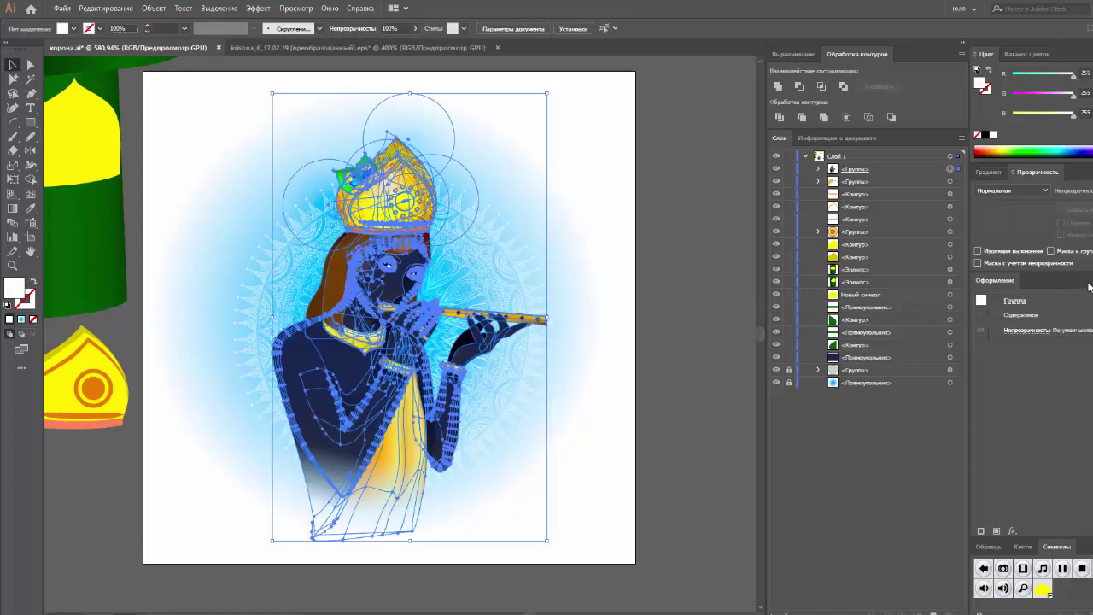
pyautogui.click(1060, 223)
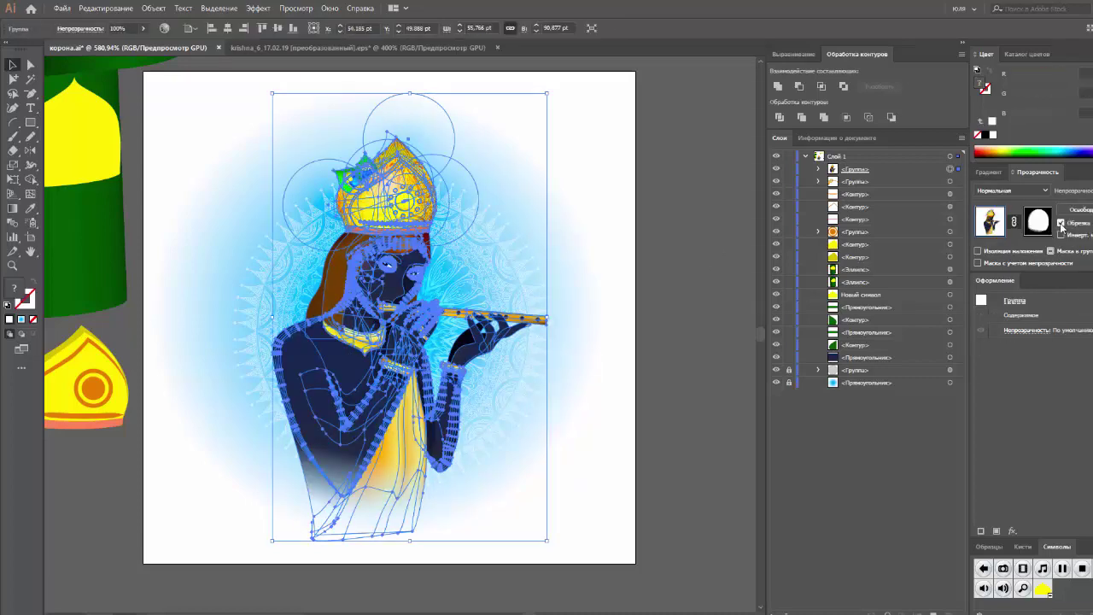
pyautogui.click(686, 274)
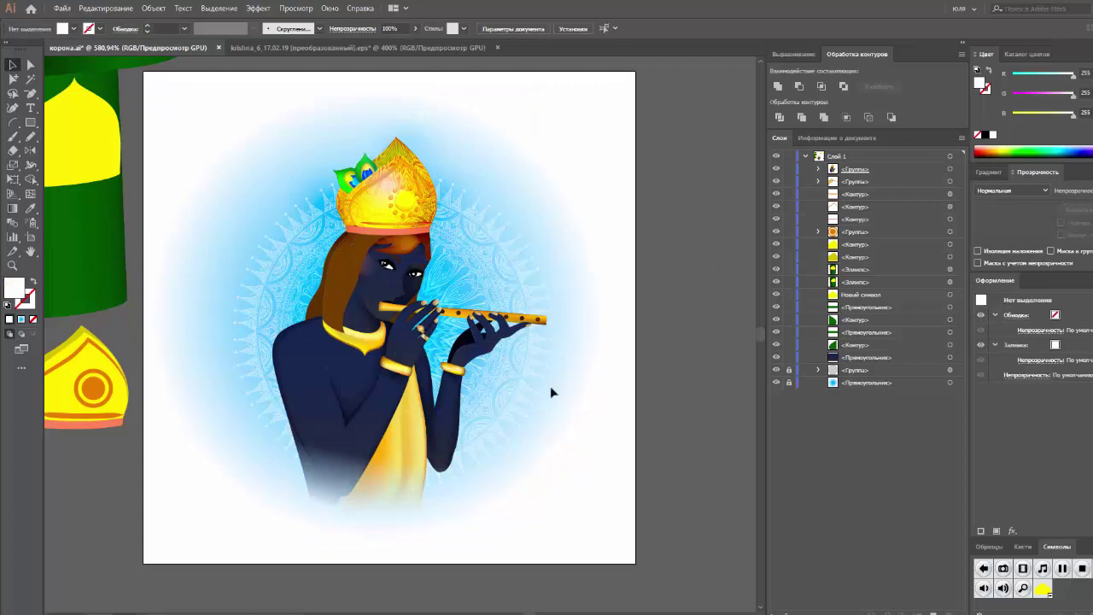
pyautogui.click(408, 508)
pyautogui.click(1037, 223)
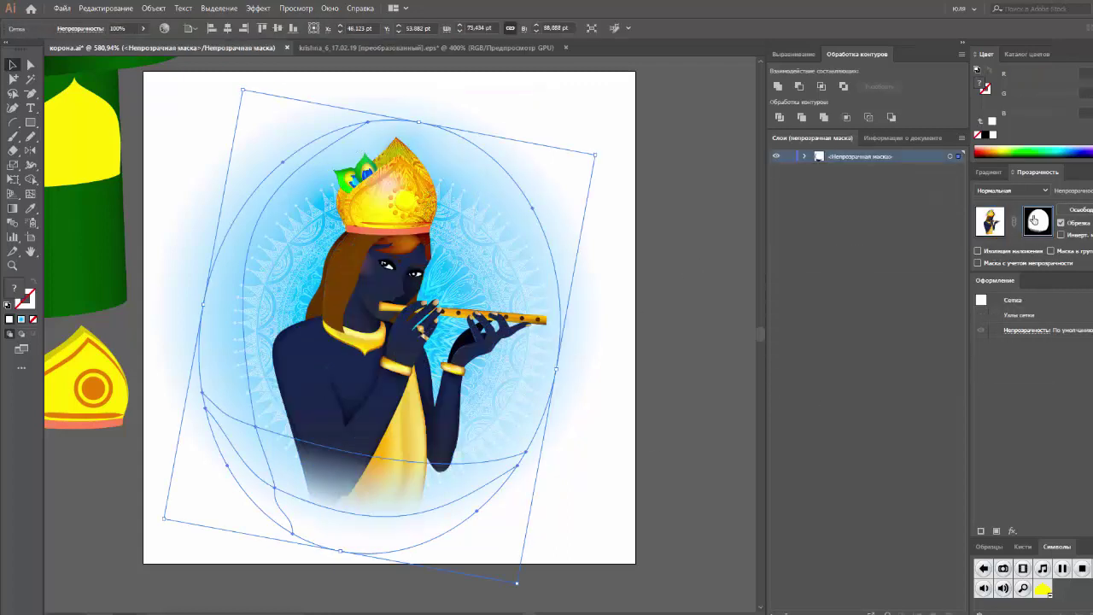
# Step: Pull the mask's lower-left mesh points and handles to reshape the bottom fade
pyautogui.click(182, 183)
pyautogui.click(408, 280)
pyautogui.press('a')
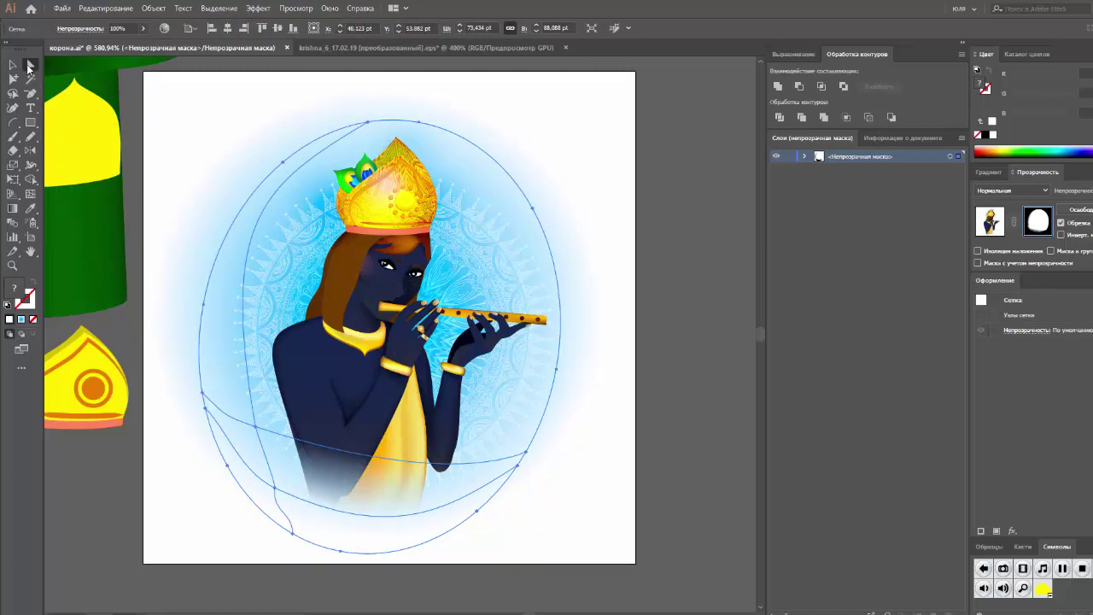
pyautogui.click(278, 493)
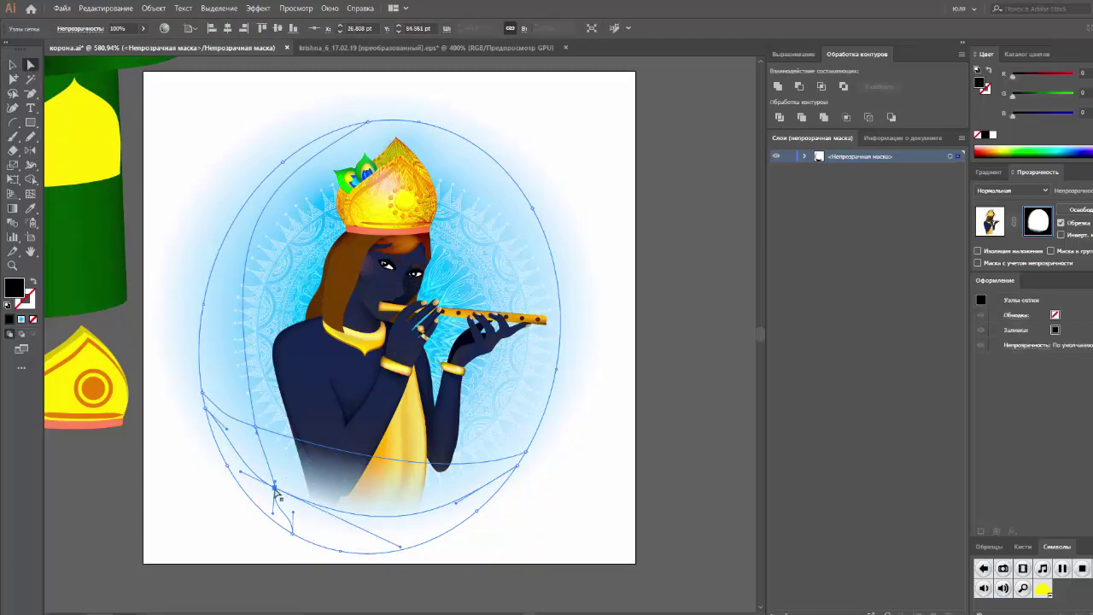
pyautogui.moveTo(278, 495); pyautogui.dragTo(283, 510)
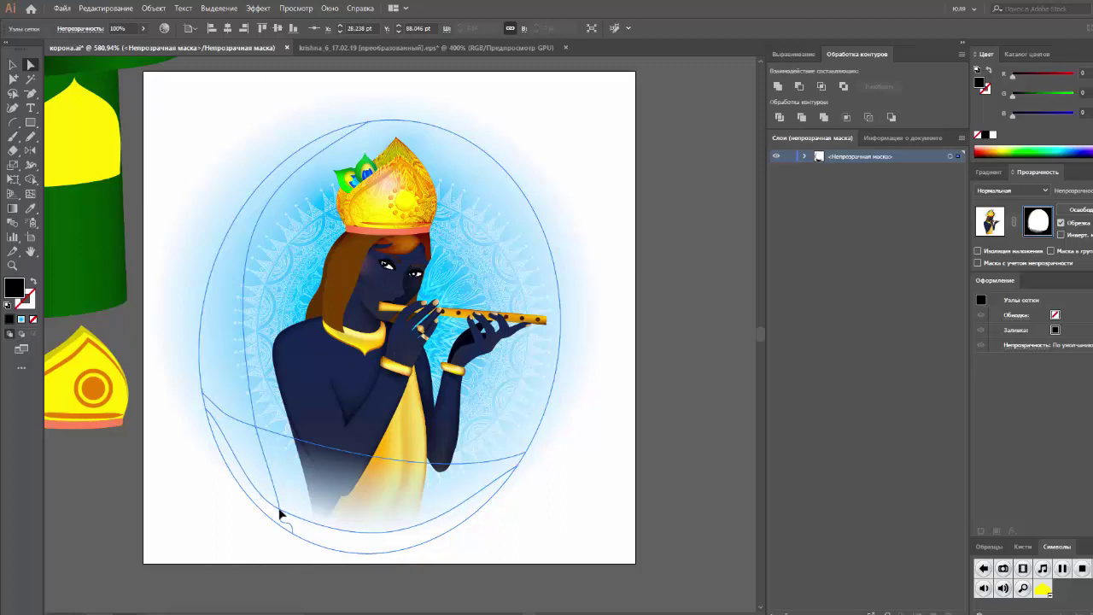
pyautogui.moveTo(256, 431)
pyautogui.mouseDown()
pyautogui.moveTo(250, 443)
pyautogui.moveTo(318, 473)
pyautogui.moveTo(314, 491)
pyautogui.mouseUp()
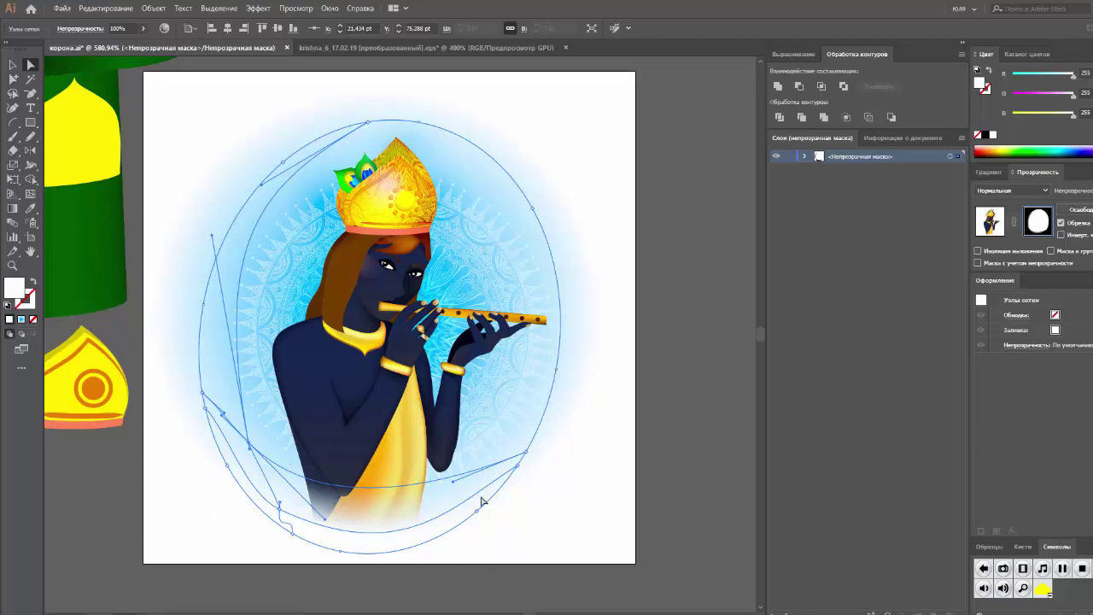
pyautogui.moveTo(453, 486)
pyautogui.mouseDown()
pyautogui.moveTo(466, 513)
pyautogui.moveTo(487, 488)
pyautogui.mouseUp()
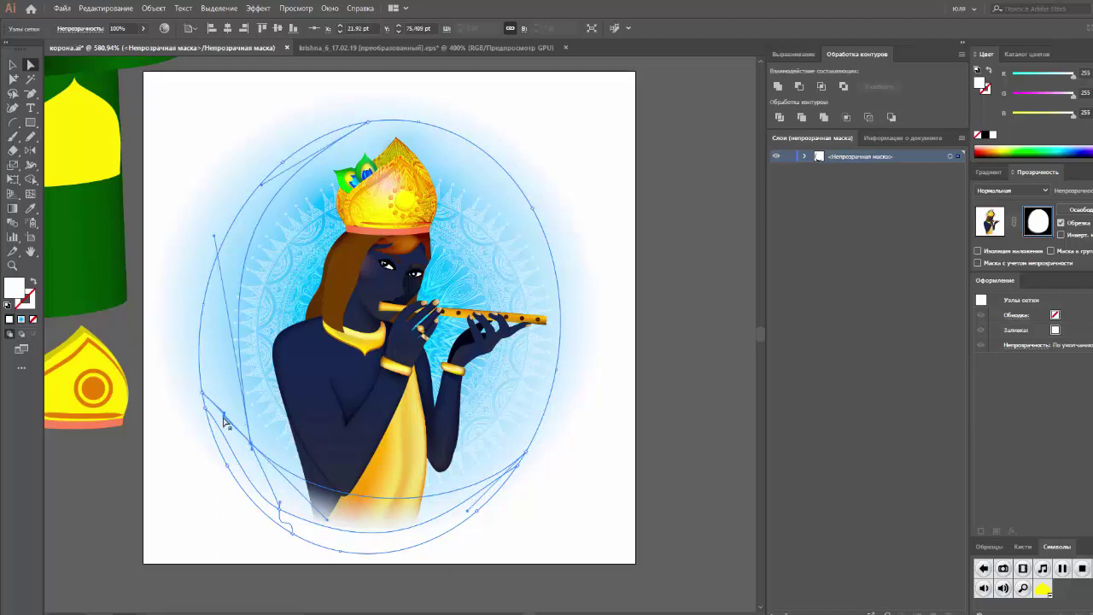
pyautogui.moveTo(250, 444); pyautogui.dragTo(236, 432)
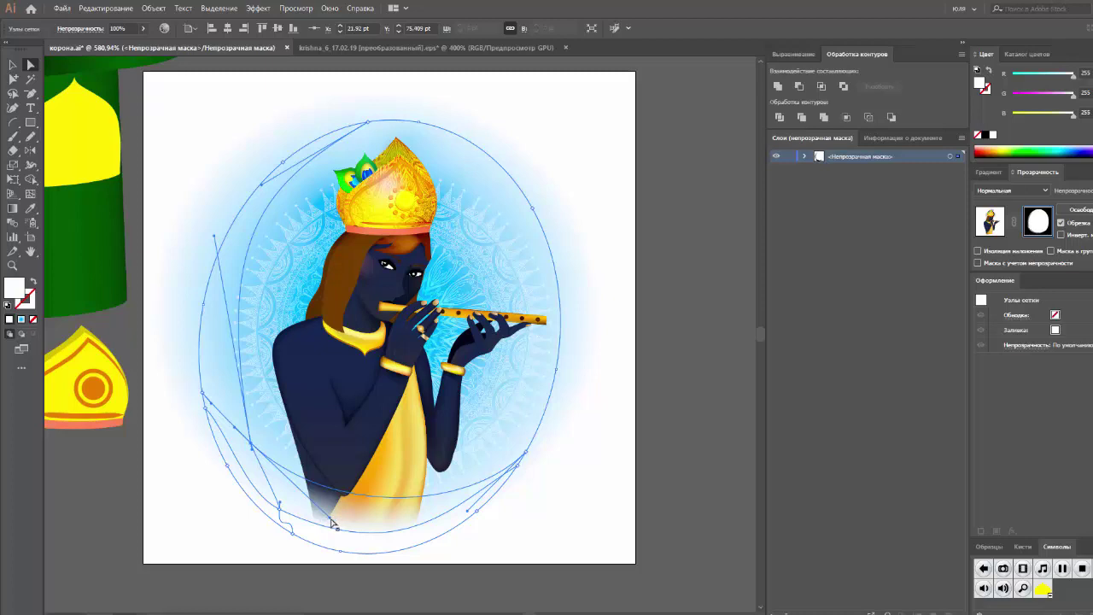
pyautogui.moveTo(327, 520); pyautogui.dragTo(320, 544)
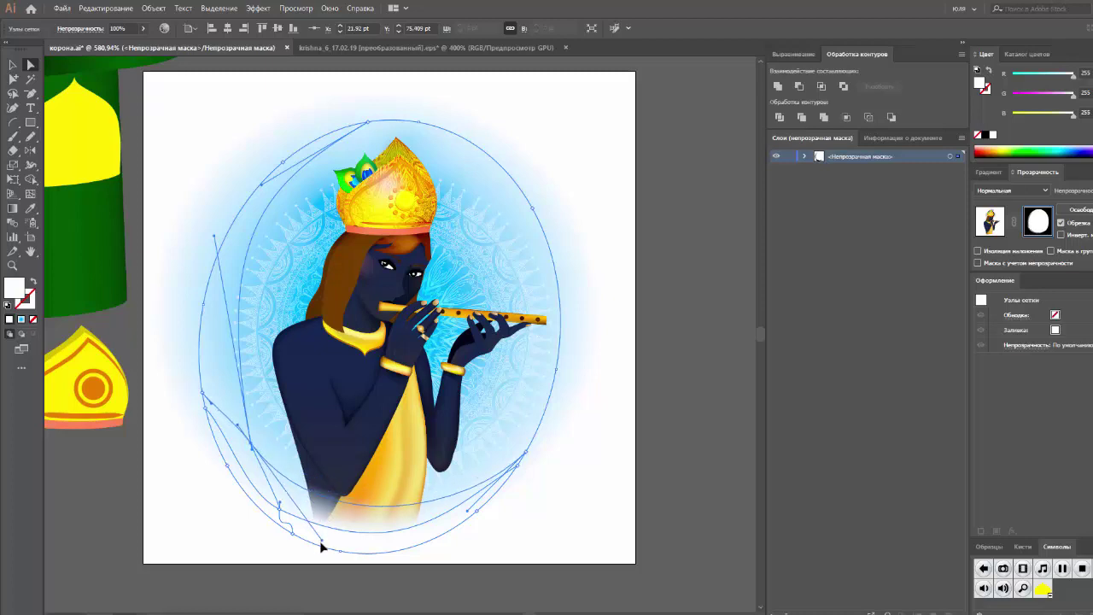
pyautogui.moveTo(254, 452); pyautogui.dragTo(257, 440)
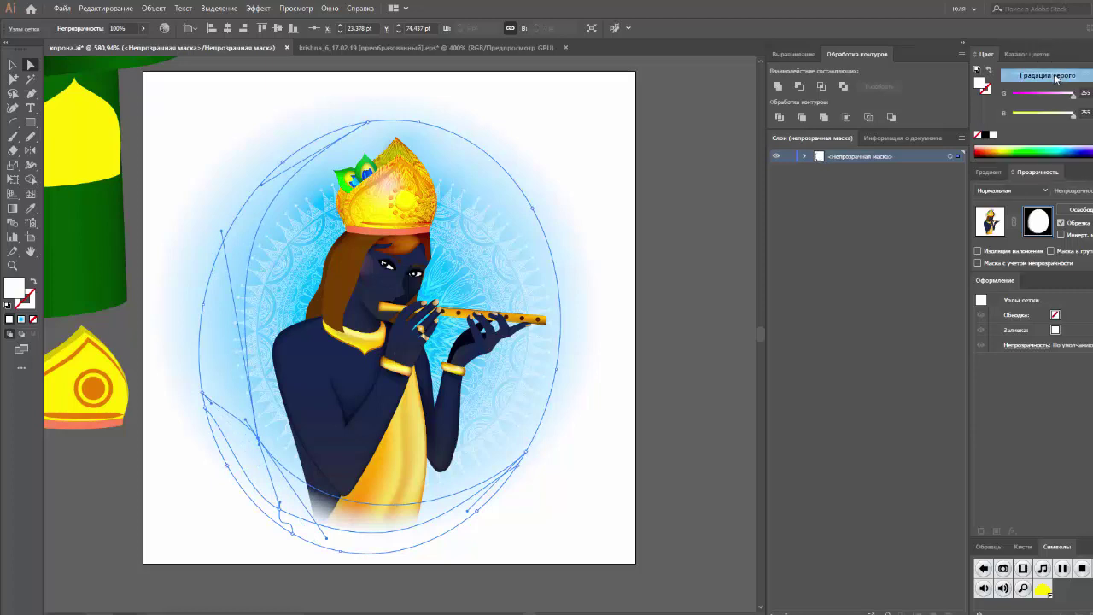
# Step: Set the selected mesh point to grayscale K 39 and select the points along the lower edge
pyautogui.click(1034, 75)
pyautogui.moveTo(1020, 77); pyautogui.dragTo(1032, 76)
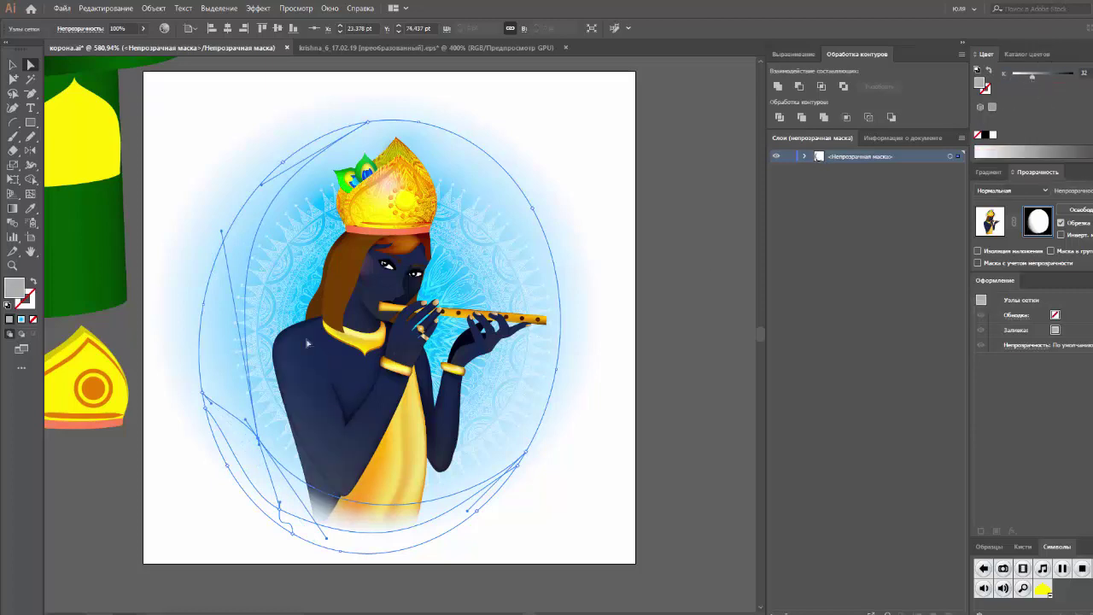
pyautogui.moveTo(1033, 77); pyautogui.dragTo(1037, 77)
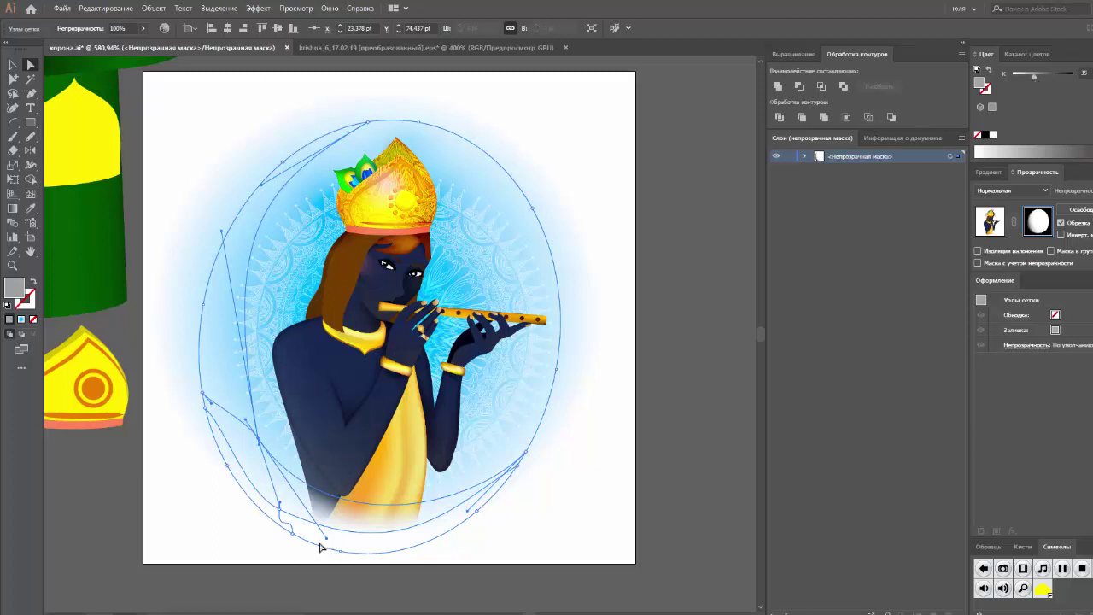
pyautogui.click(292, 548)
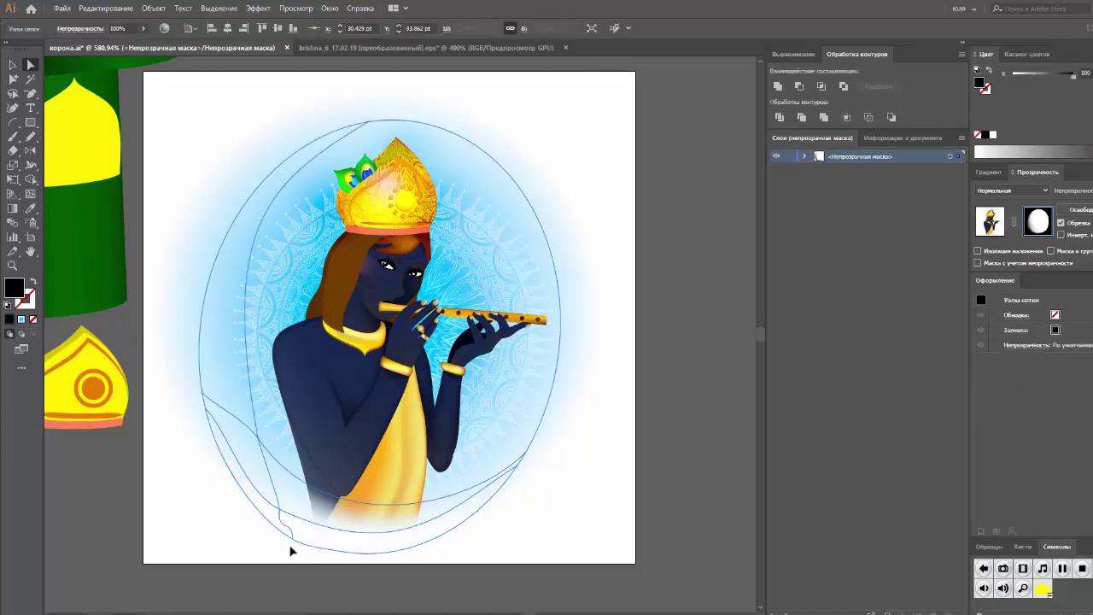
pyautogui.click(349, 559)
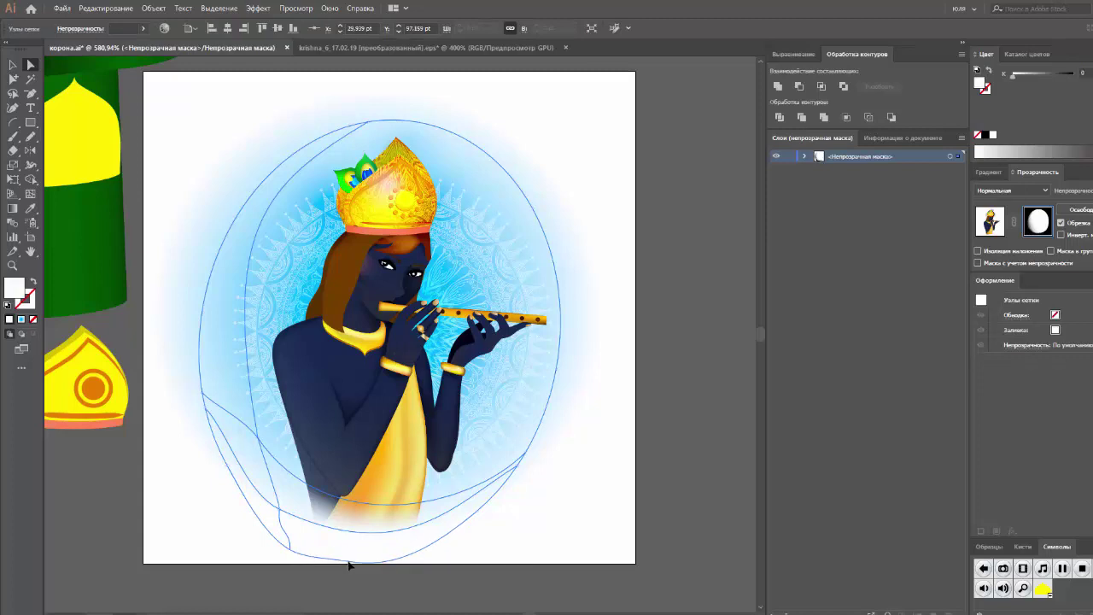
pyautogui.click(292, 522)
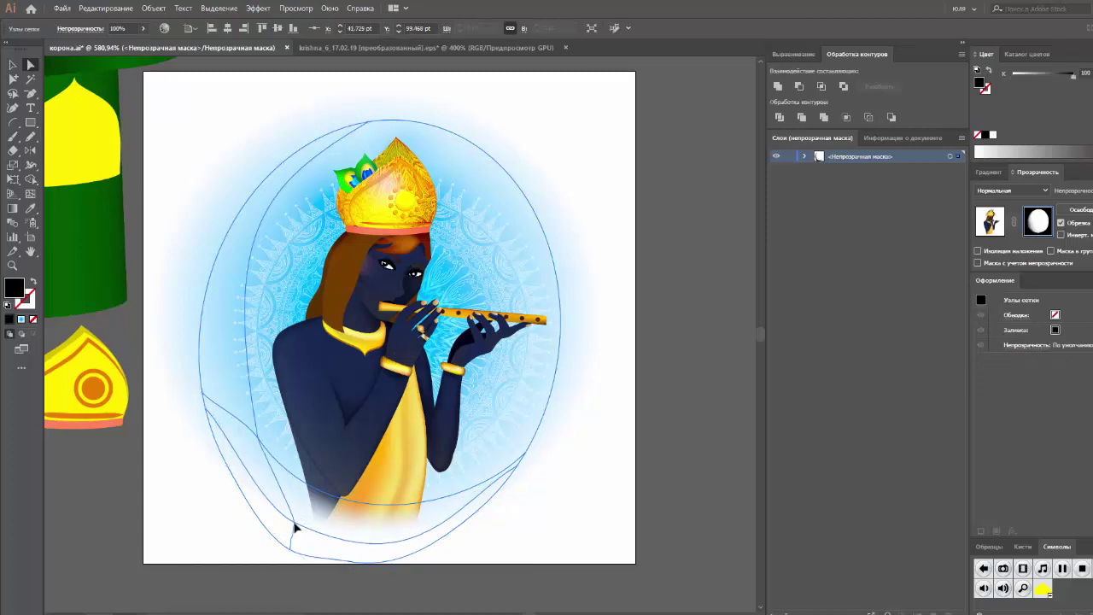
pyautogui.moveTo(298, 520); pyautogui.dragTo(434, 534)
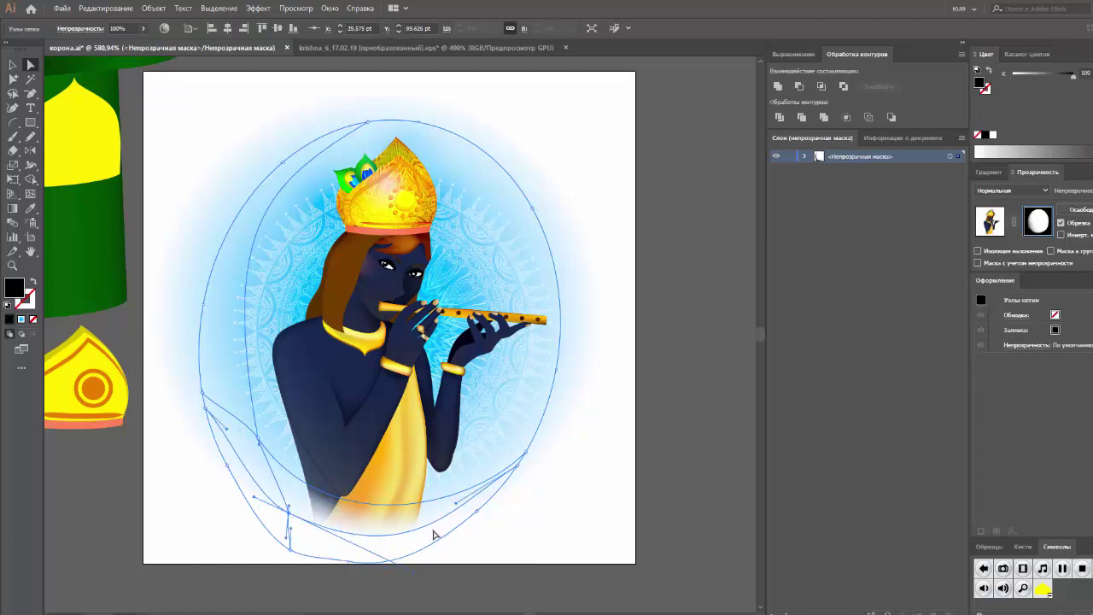
# Step: Adjust the bottom-left, lower-right and left mesh nodes and handles, then return to editing the artwork
pyautogui.moveTo(292, 519); pyautogui.dragTo(273, 510)
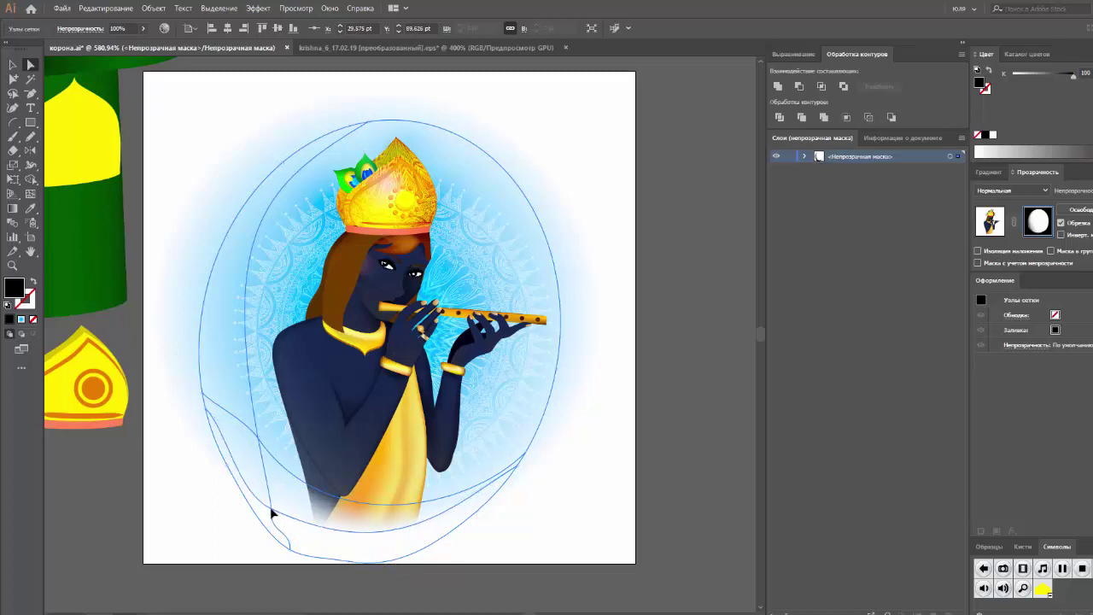
pyautogui.moveTo(527, 453)
pyautogui.mouseDown()
pyautogui.moveTo(534, 440)
pyautogui.moveTo(519, 483)
pyautogui.mouseUp()
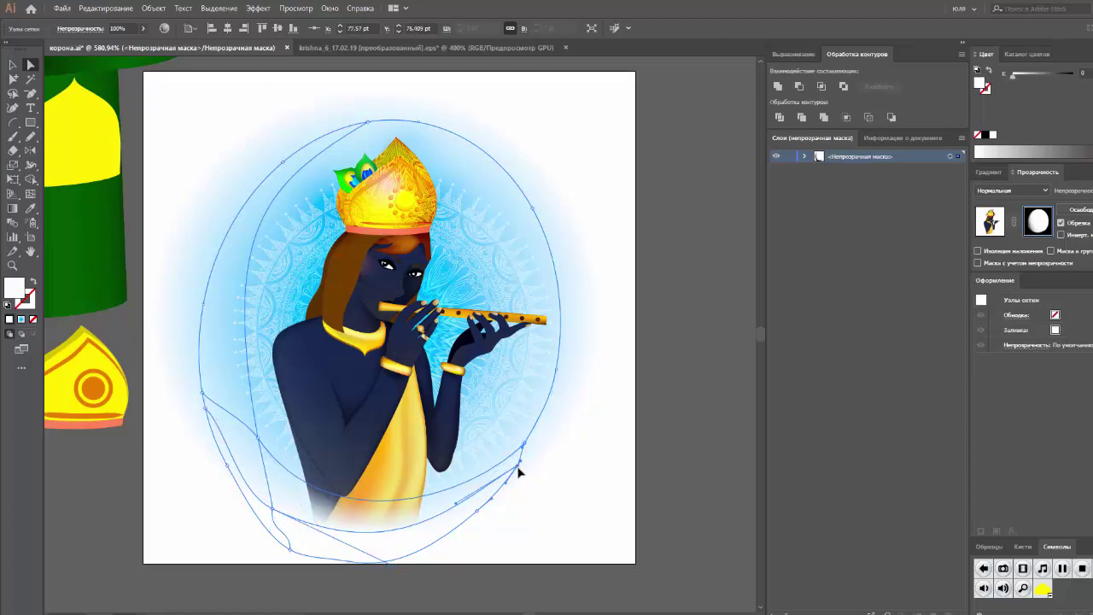
pyautogui.click(519, 483)
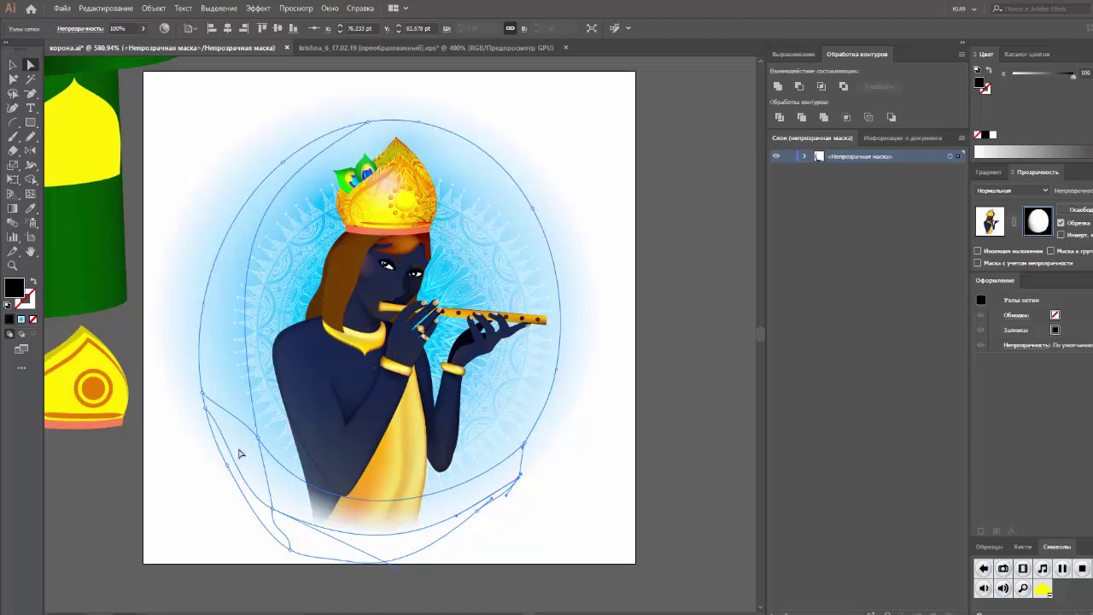
pyautogui.moveTo(206, 398); pyautogui.dragTo(202, 366)
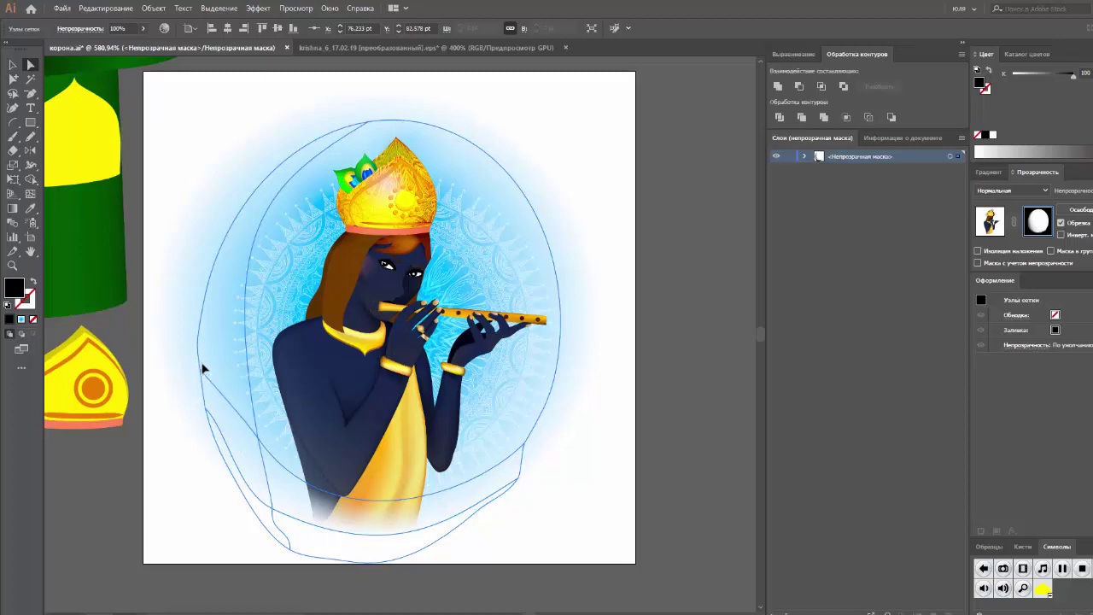
pyautogui.moveTo(257, 440); pyautogui.dragTo(253, 451)
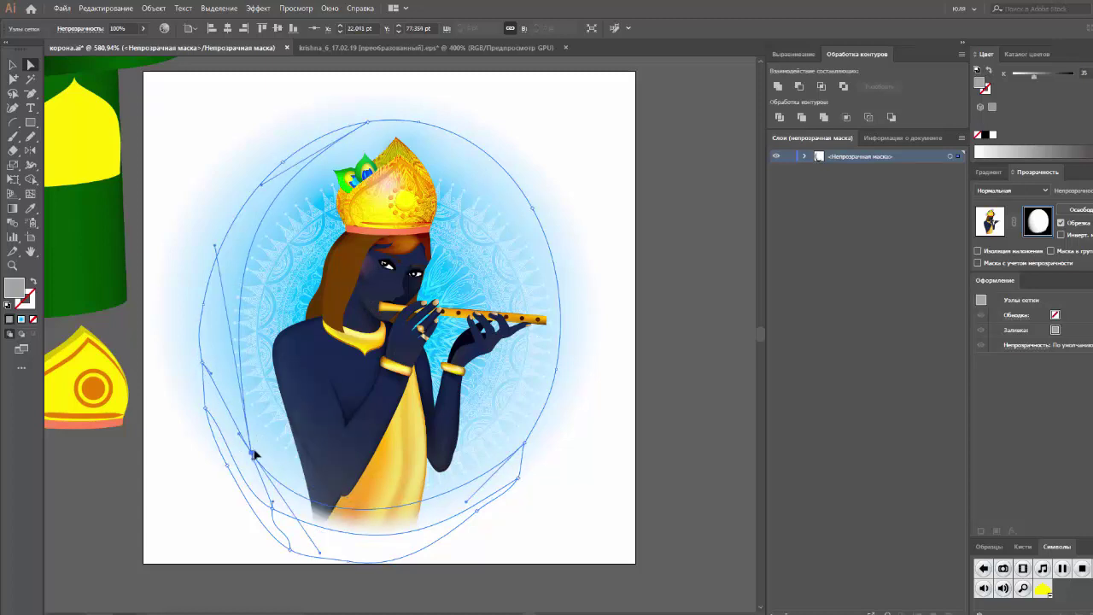
pyautogui.click(478, 518)
pyautogui.click(459, 535)
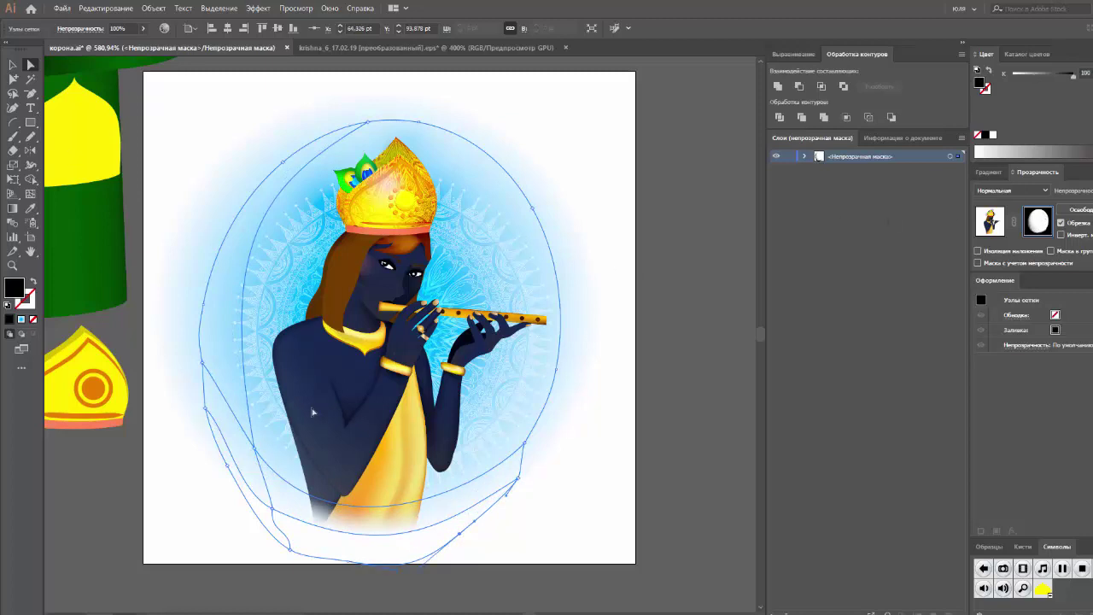
pyautogui.click(999, 227)
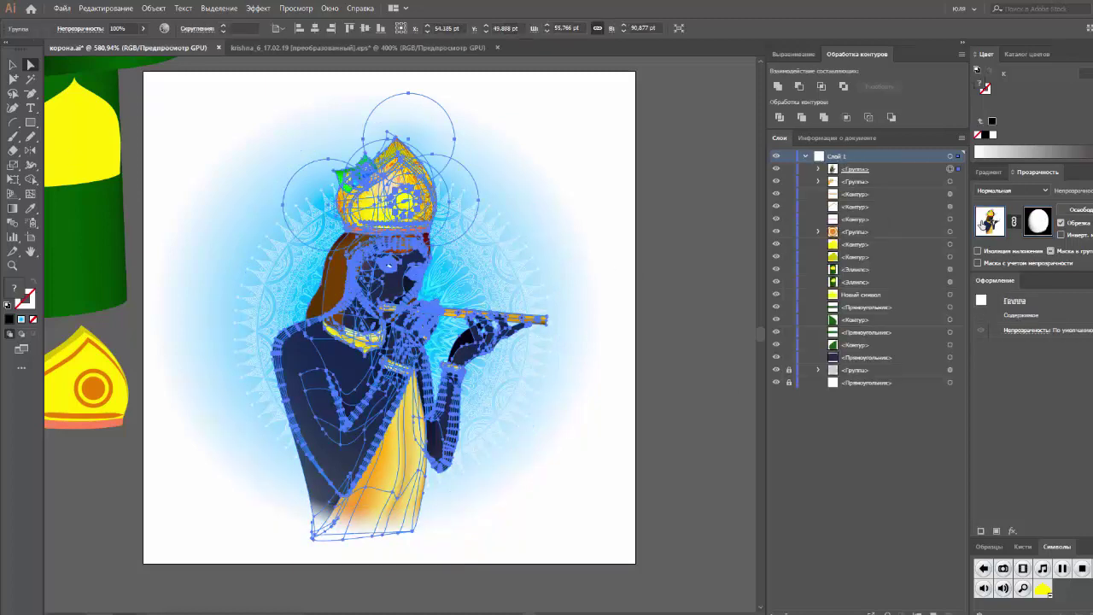
# Step: Select and then deselect the yellow cloth mesh with the Selection tool, undoing the last change
pyautogui.click(677, 293)
pyautogui.scroll(1, 706, 366)
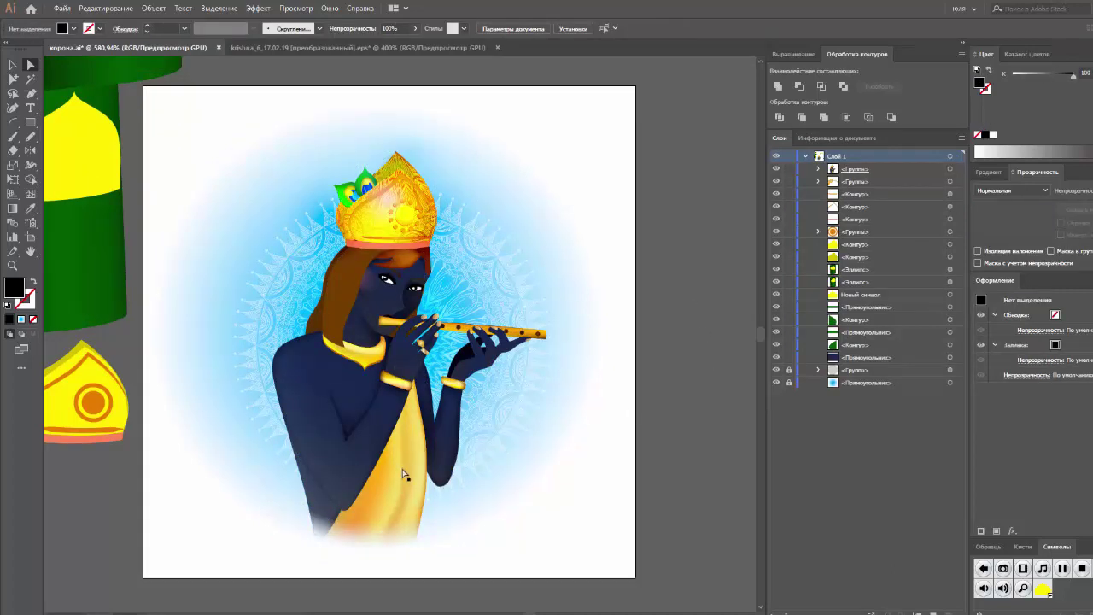
pyautogui.click(404, 475)
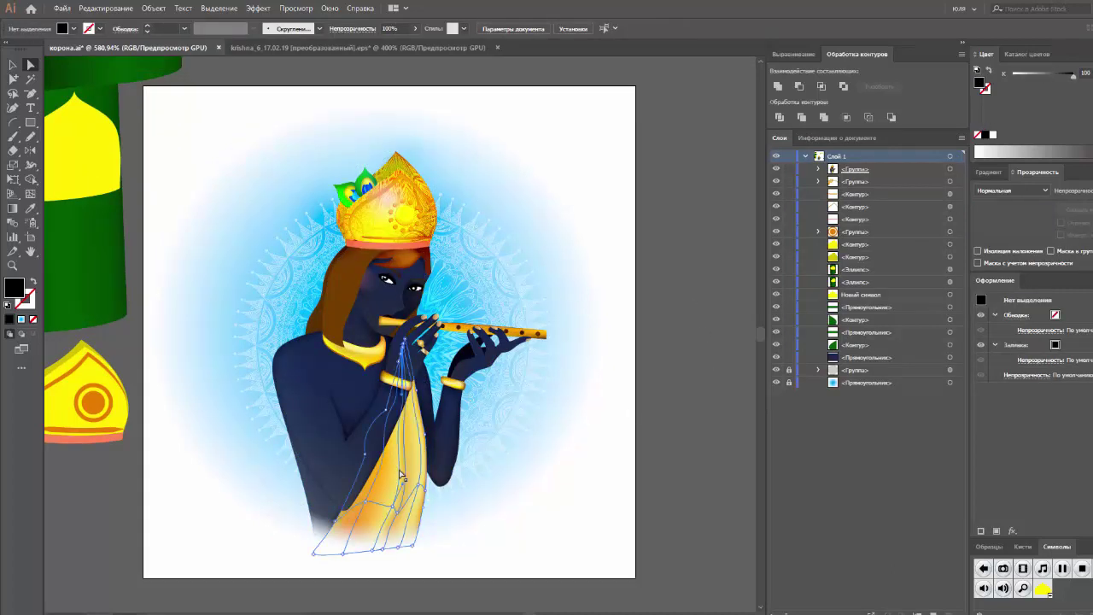
pyautogui.click(13, 65)
pyautogui.click(164, 126)
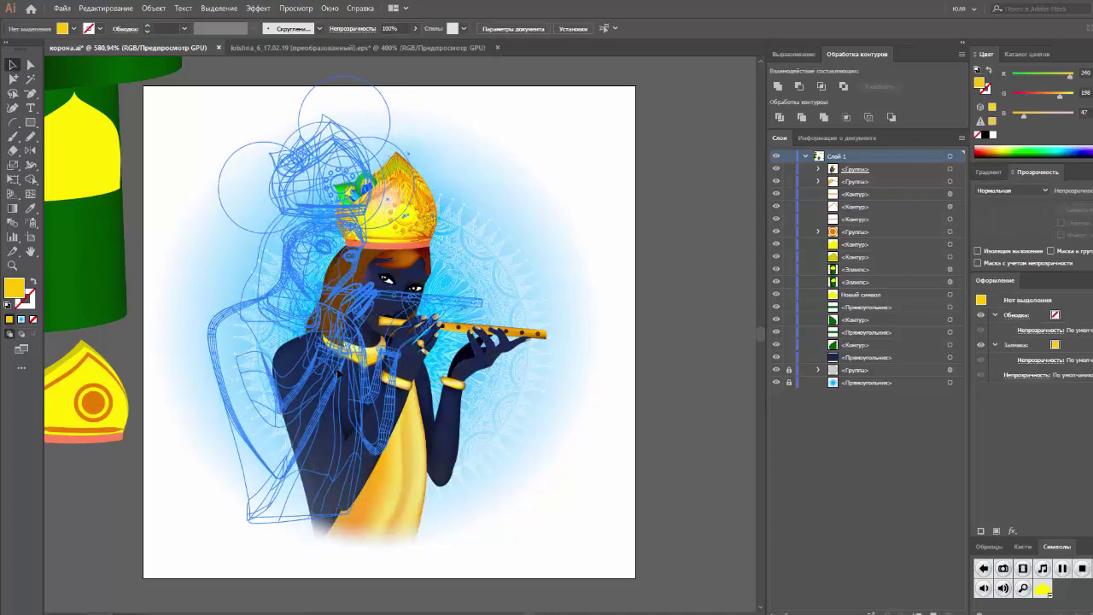
pyautogui.hotkey('ctrl', 'z')
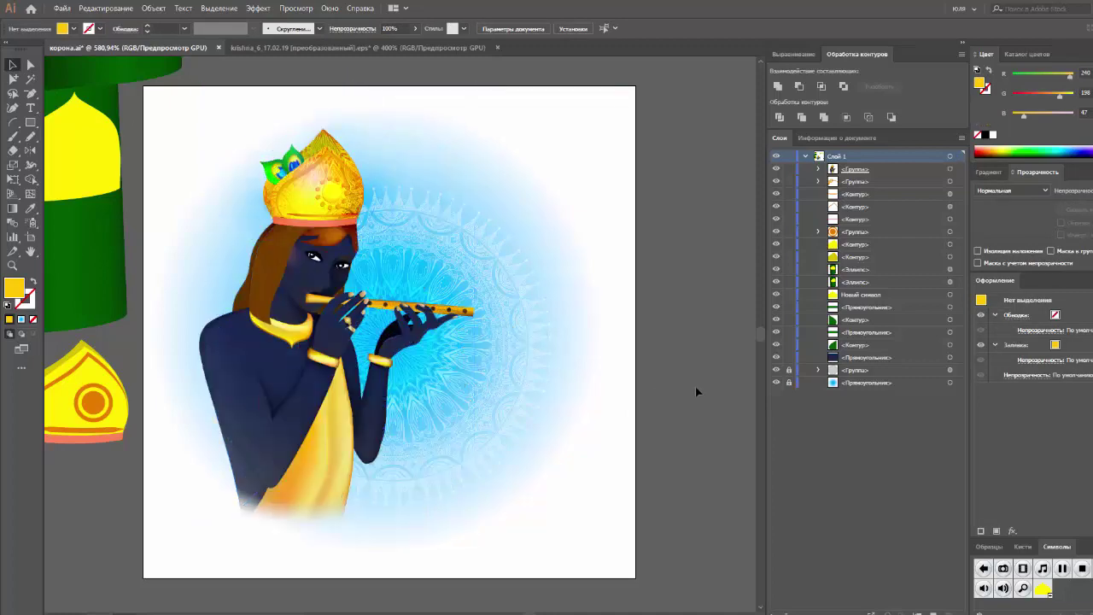